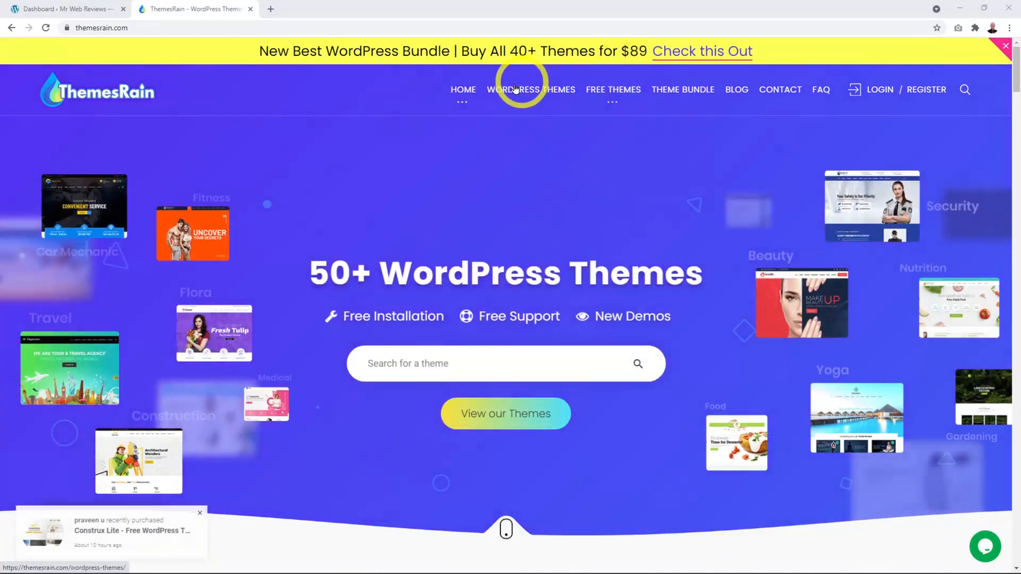
Step: Open ThemesRain's WordPress Themes catalogue and browse the grid of themes like Swimin, Sigai and Poply
mouse_move(515, 92)
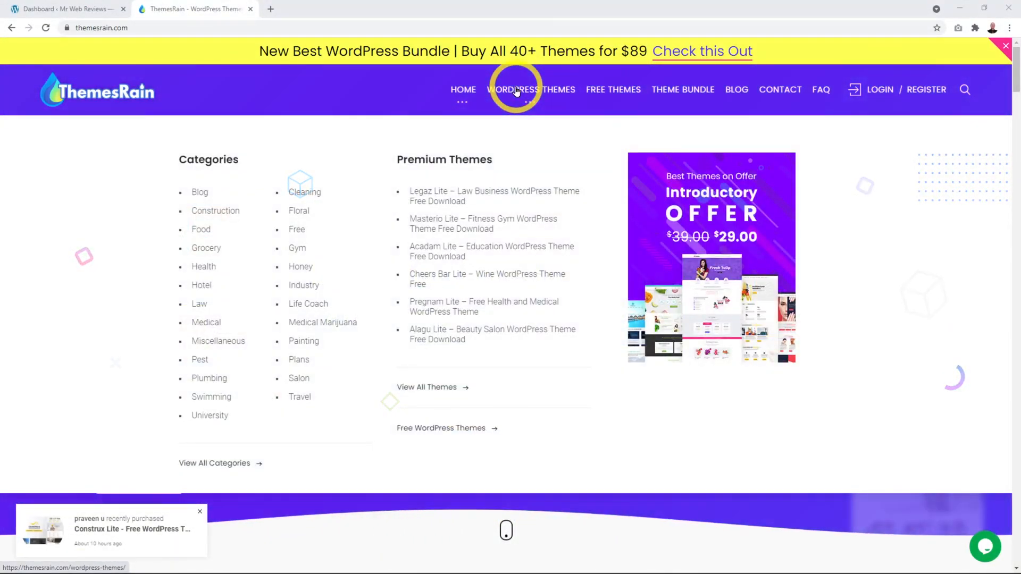
left_click(515, 92)
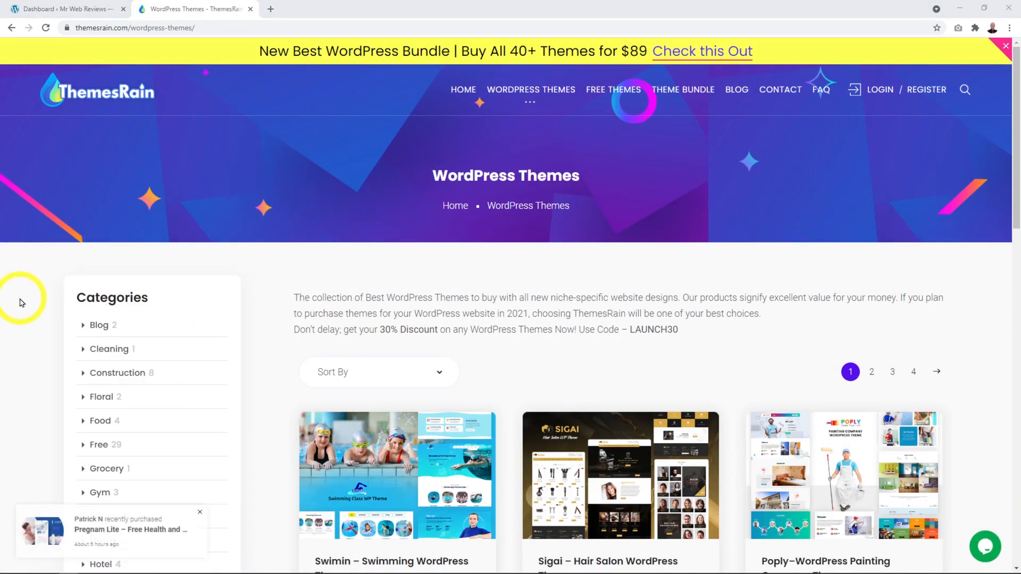
scroll(18, 298, "down", 4)
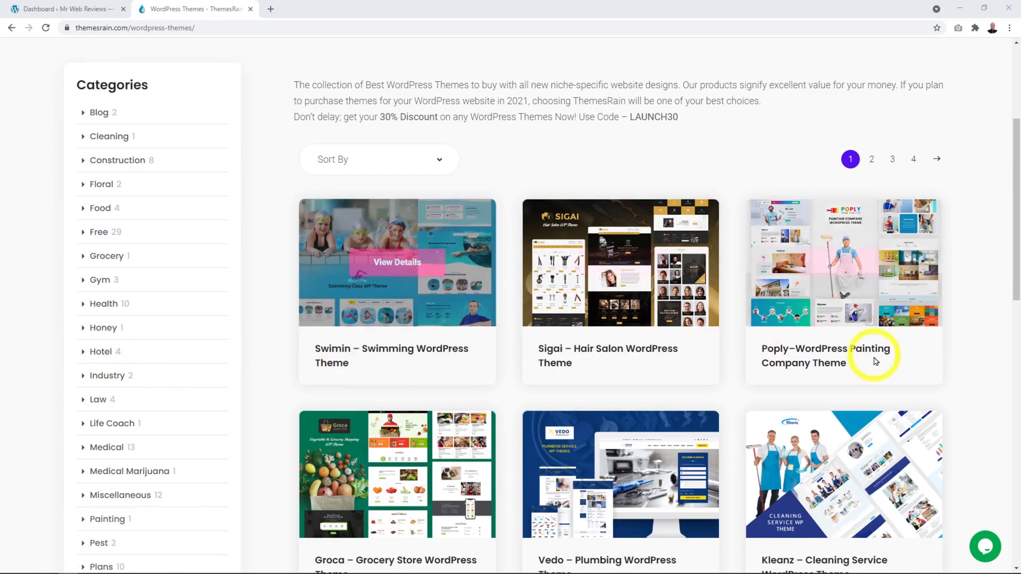
scroll(906, 292, "down", 3)
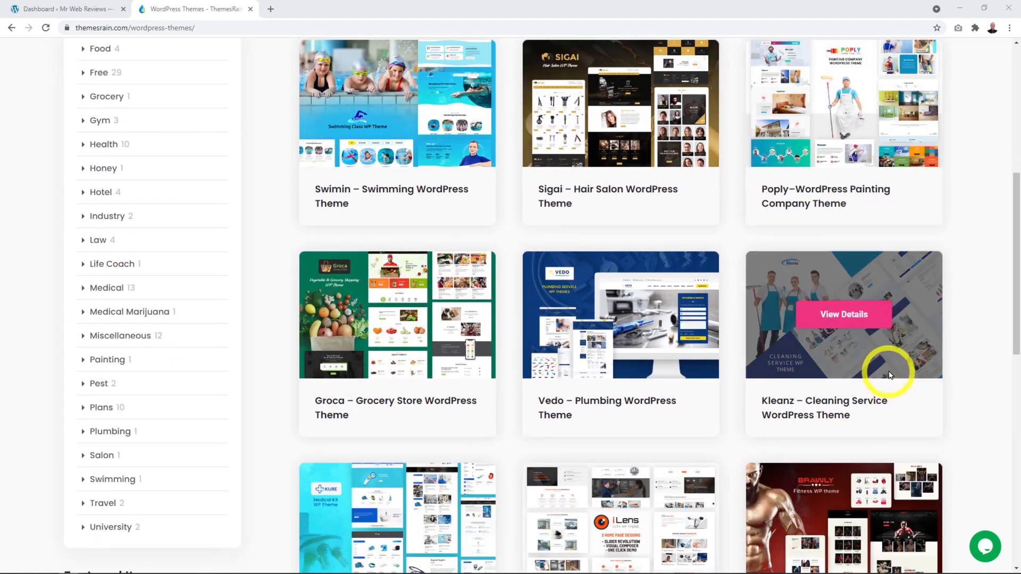
scroll(890, 367, "down", 2)
scroll(645, 251, "down", 1)
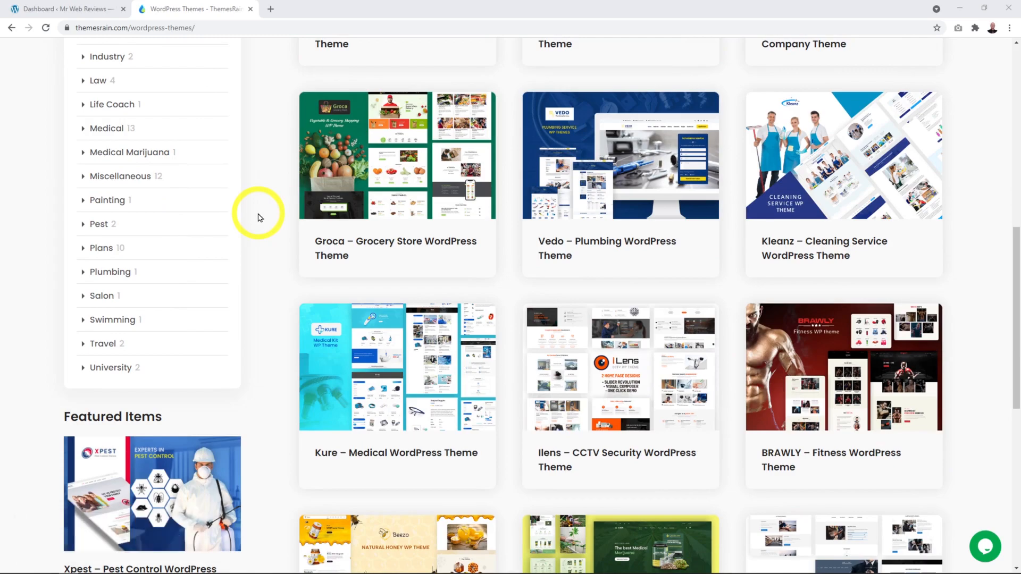
scroll(259, 217, "up", 7)
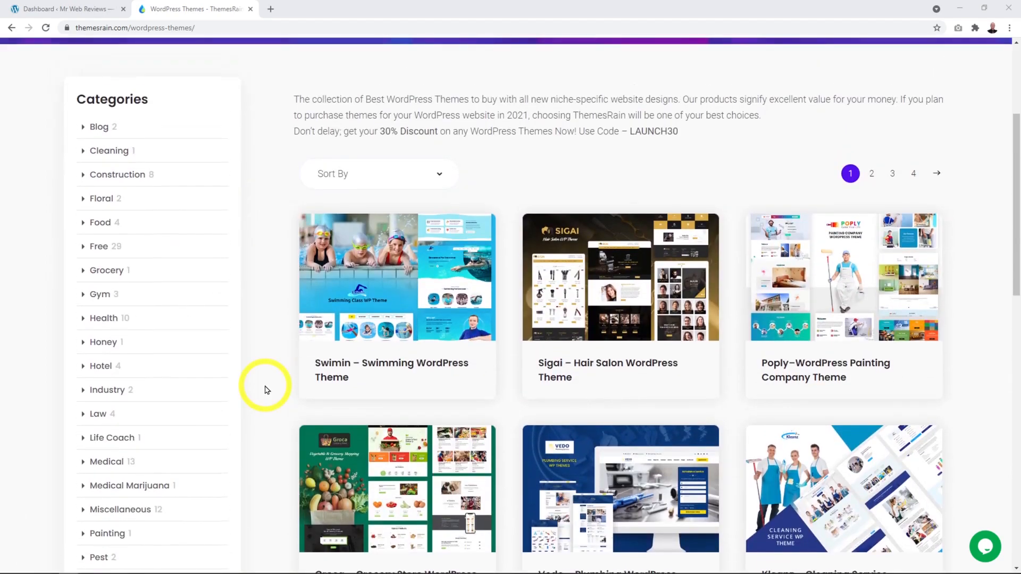
scroll(265, 390, "up", 1)
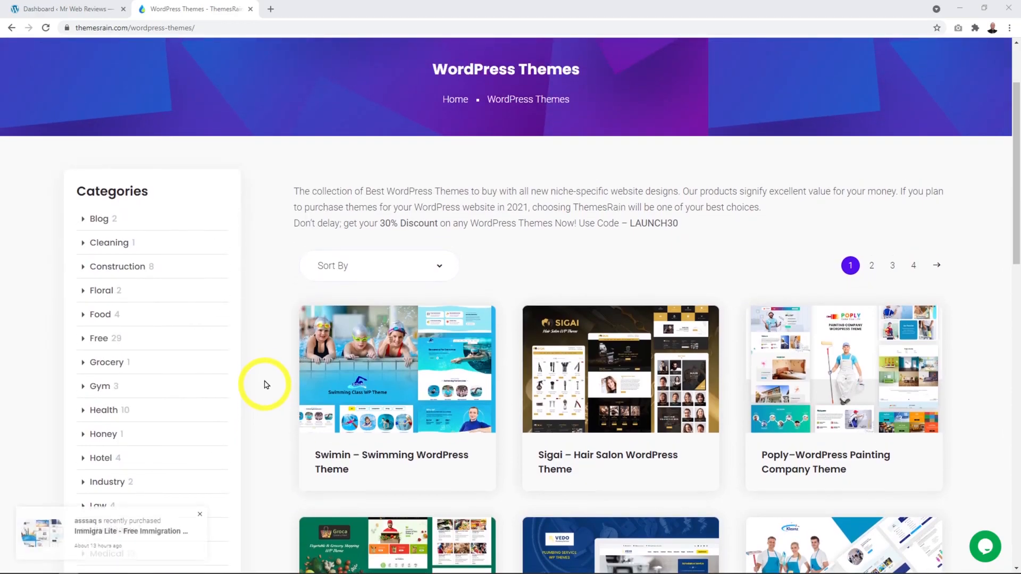
mouse_move(844, 394)
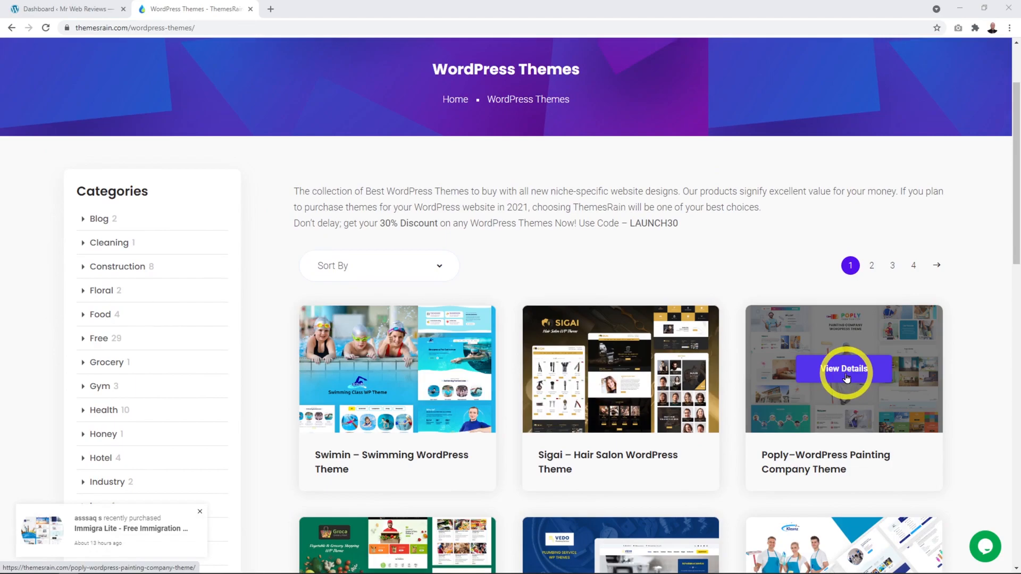
Step: Review the Poply painting theme's details page, priced $39 yearly or $59 lifetime
left_click(846, 370)
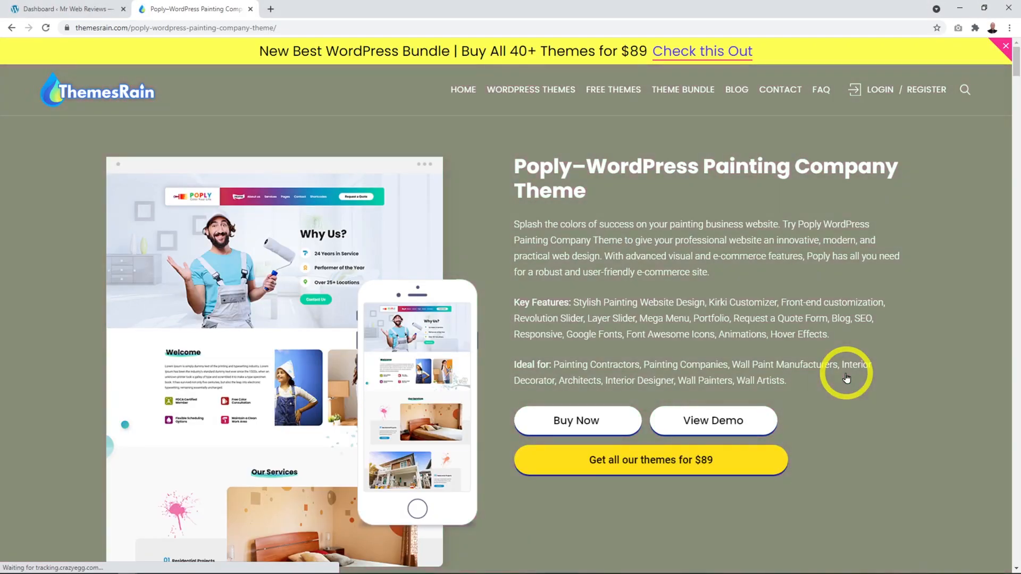
scroll(879, 344, "down", 1)
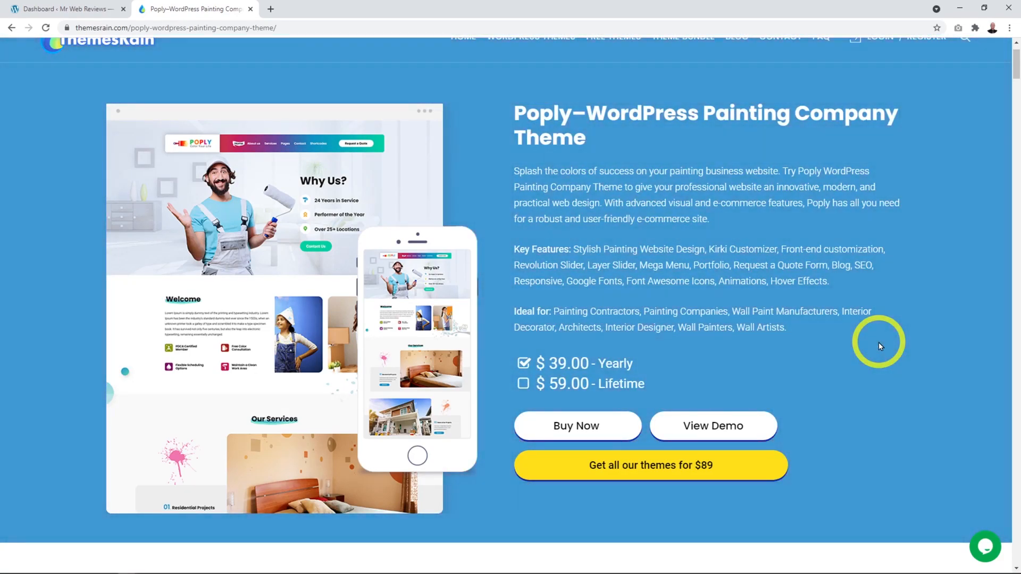
scroll(880, 345, "down", 9)
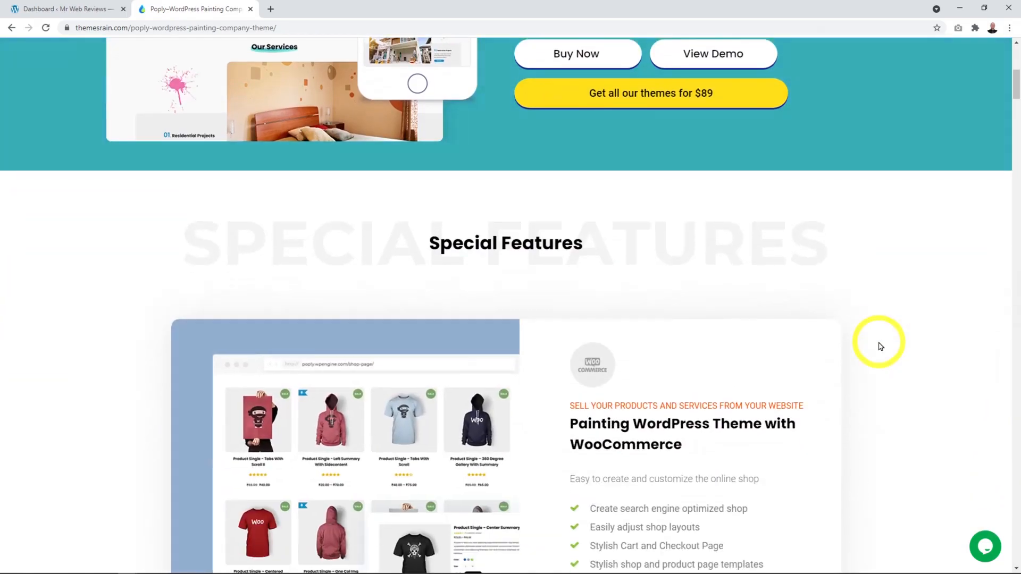
scroll(879, 346, "down", 1)
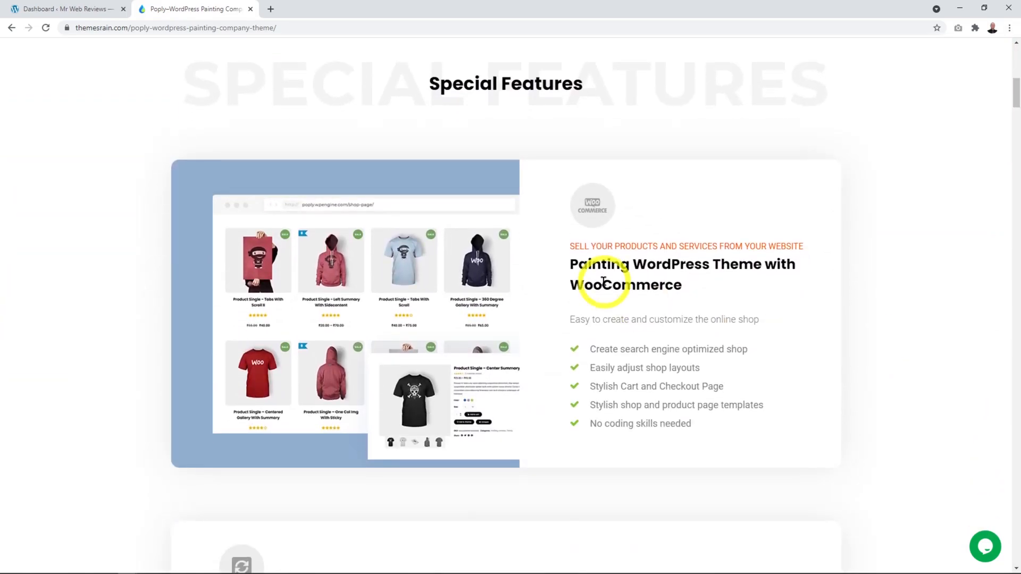
scroll(737, 303, "down", 7)
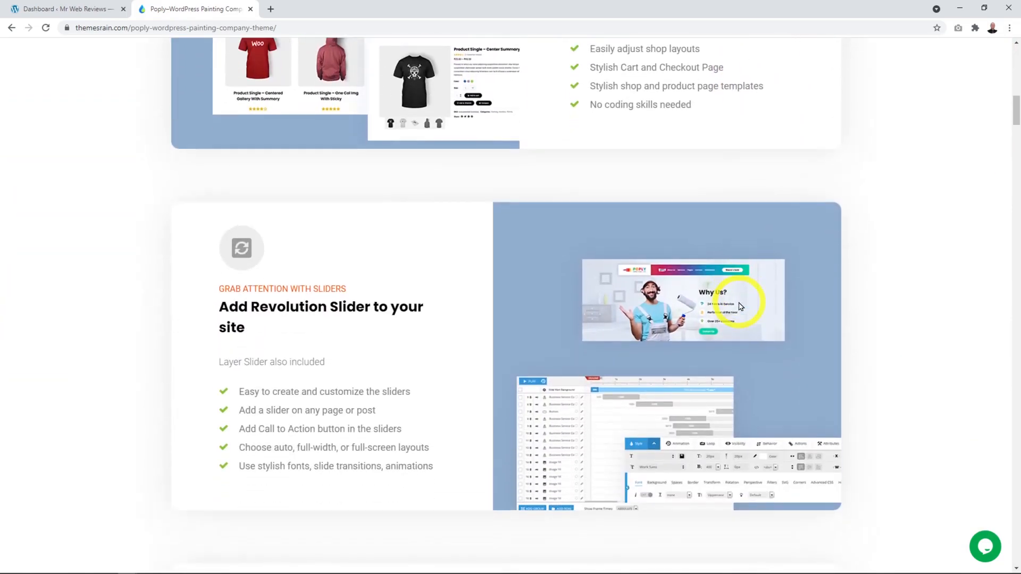
scroll(567, 316, "down", 7)
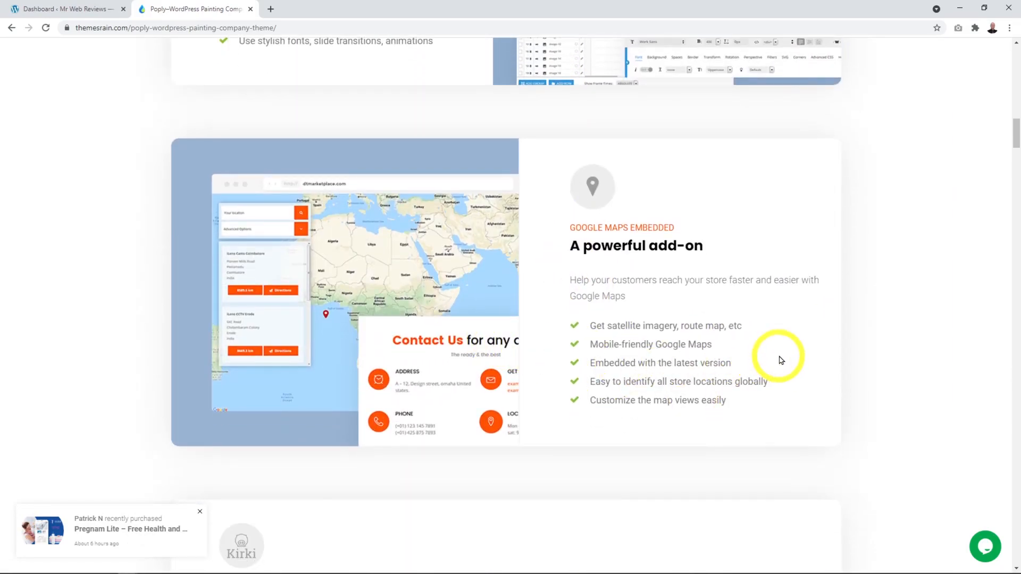
scroll(773, 357, "down", 7)
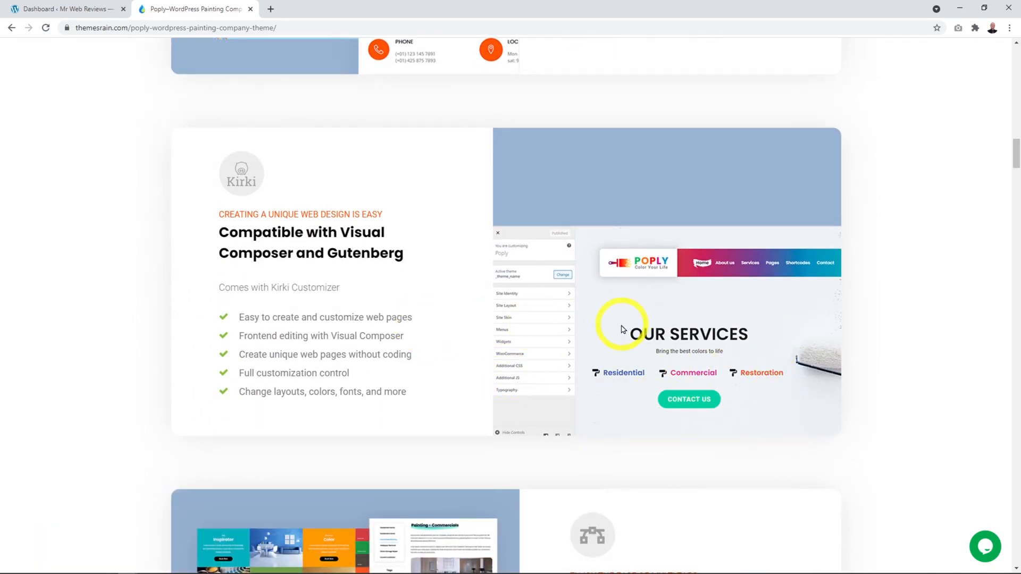
scroll(622, 329, "down", 5)
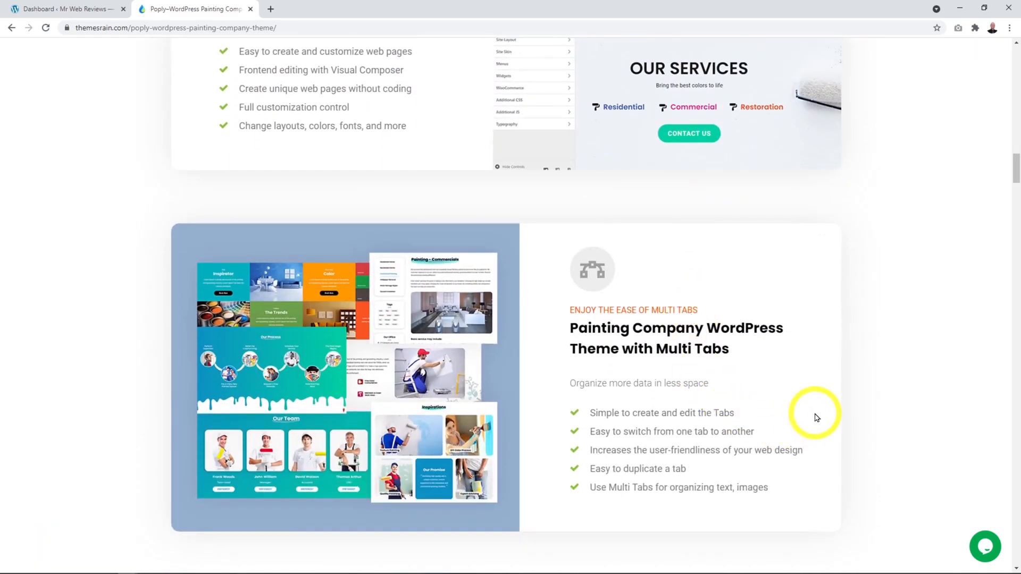
scroll(819, 420, "down", 10)
scroll(826, 428, "down", 2)
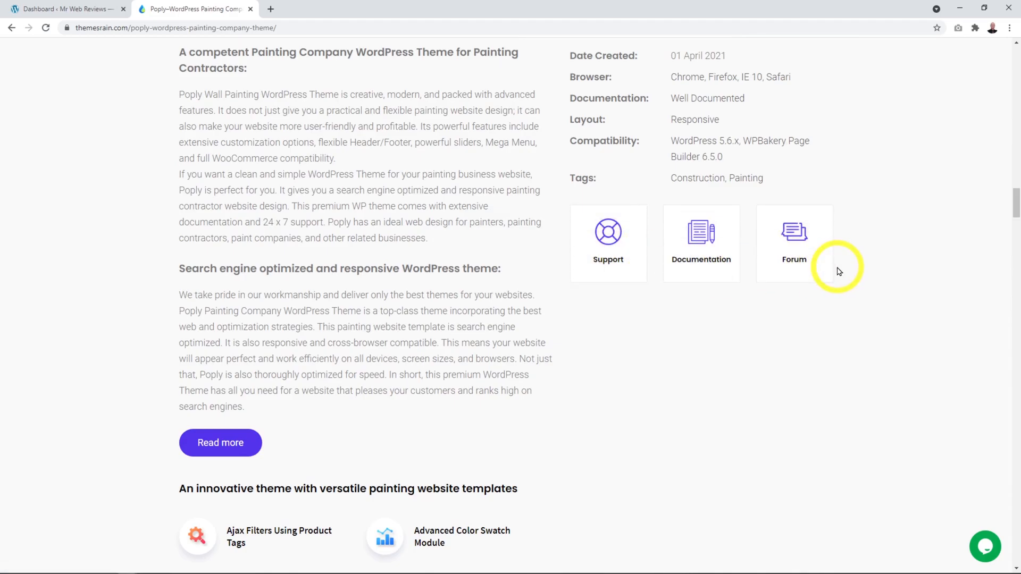
scroll(838, 271, "up", 15)
scroll(838, 271, "up", 15)
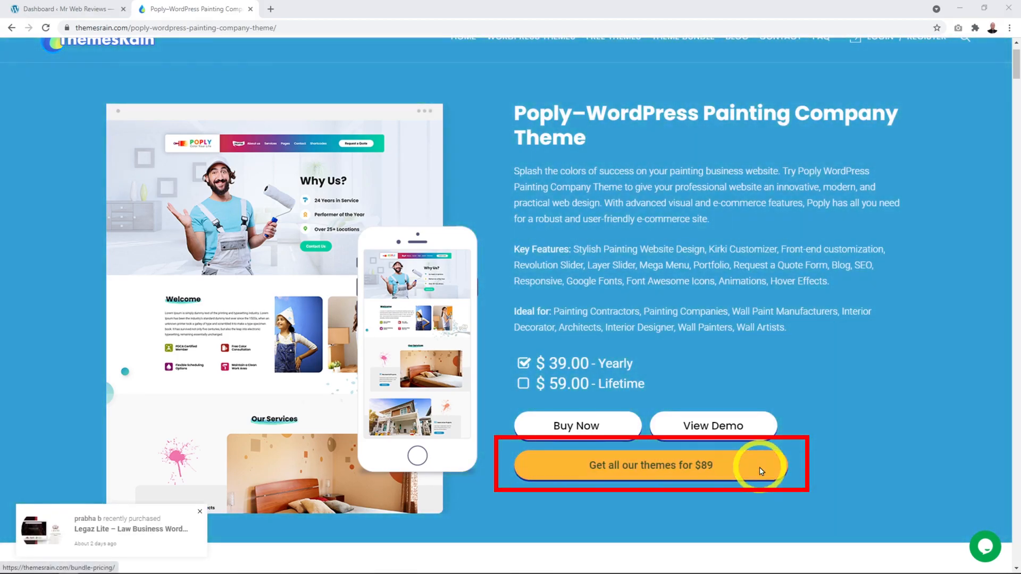
scroll(800, 433, "up", 1)
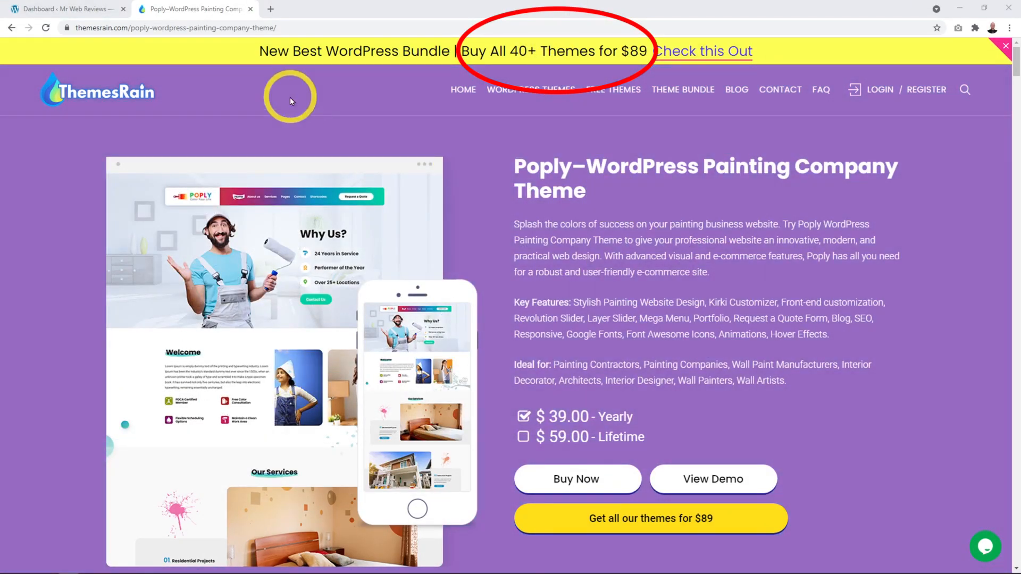
Step: Return to the themes listing and reopen the Poply theme details page
left_click(10, 29)
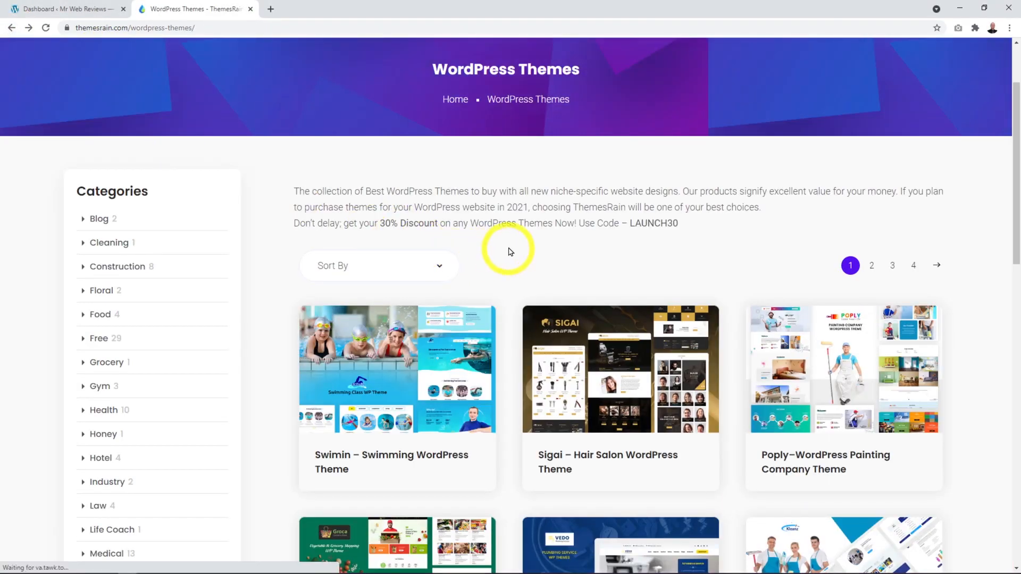
scroll(463, 236, "down", 4)
scroll(496, 358, "up", 7)
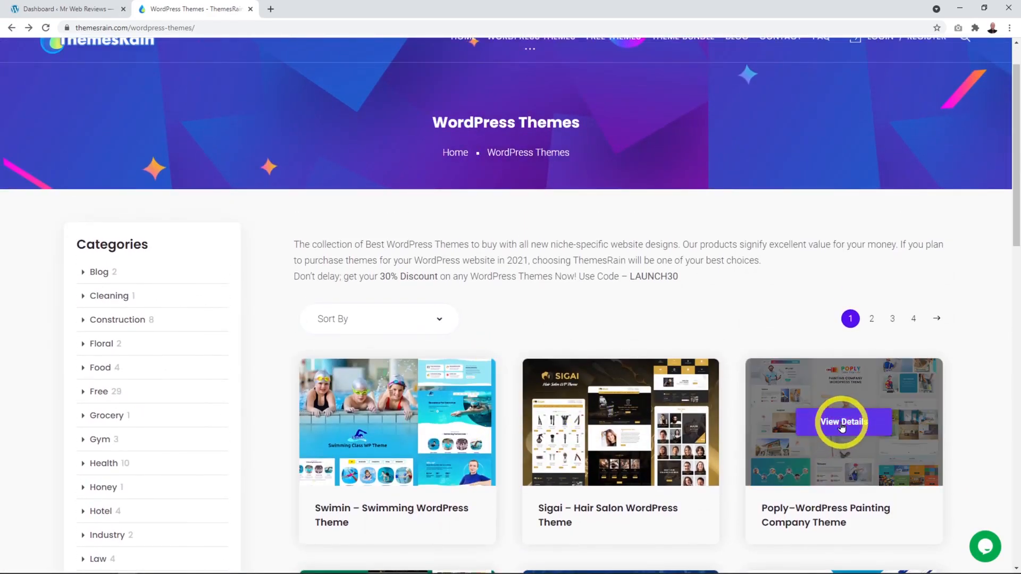
left_click(841, 424)
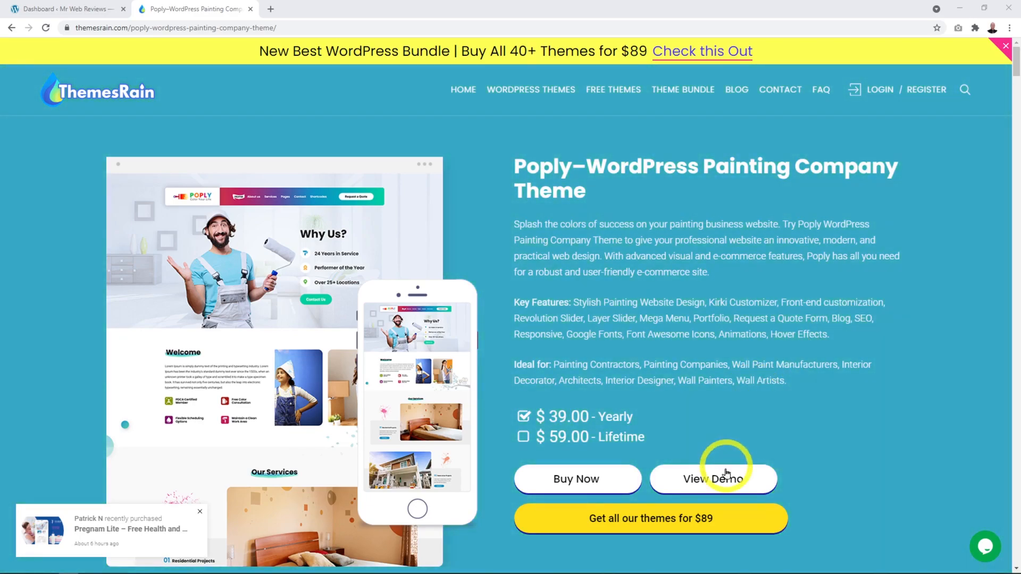
Step: Open the Poply live demo and slide through the Welcome image slider
left_click(714, 483)
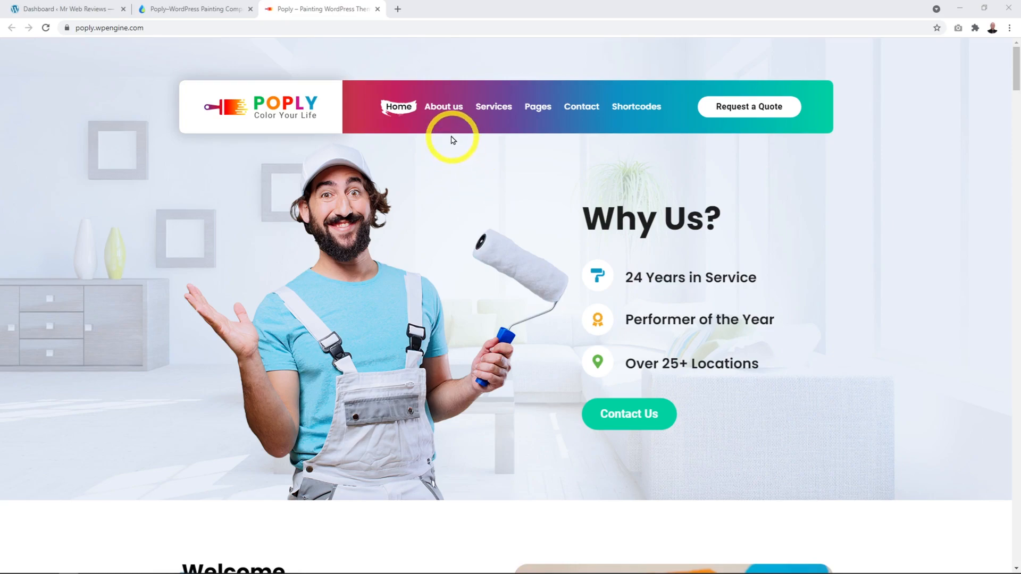
mouse_move(446, 117)
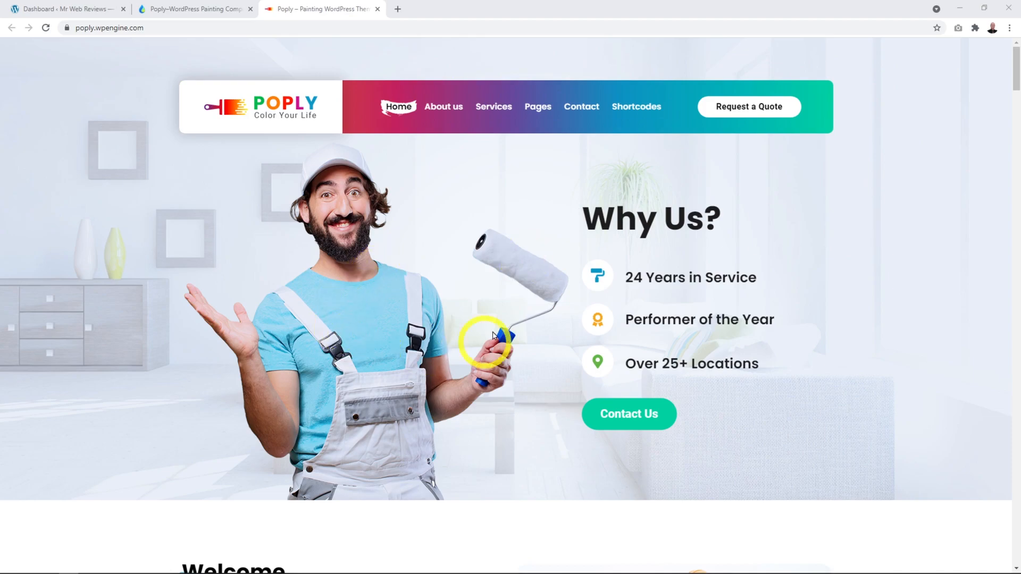
scroll(786, 271, "down", 5)
scroll(872, 264, "down", 1)
scroll(939, 288, "down", 3)
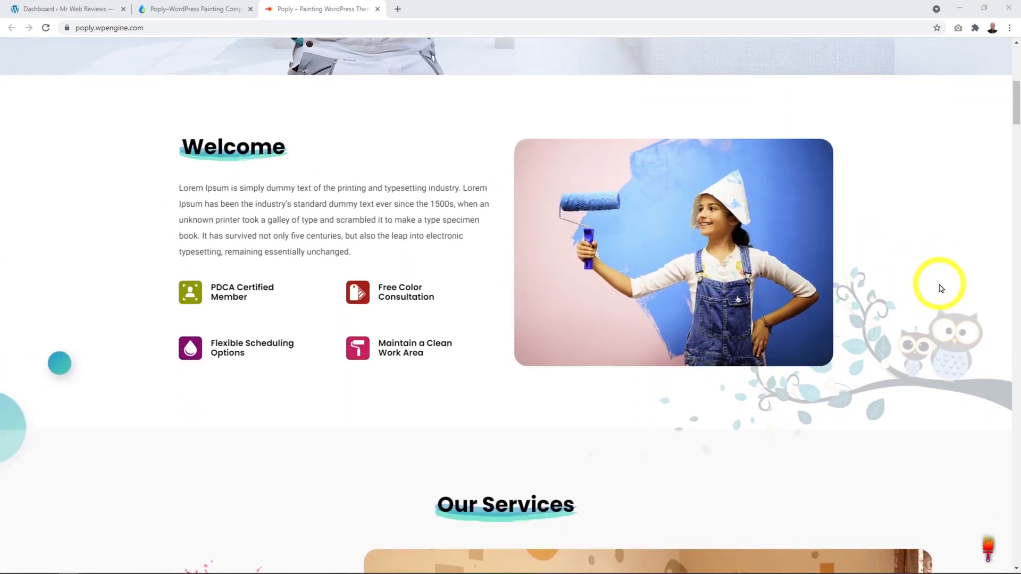
scroll(659, 225, "up", 1)
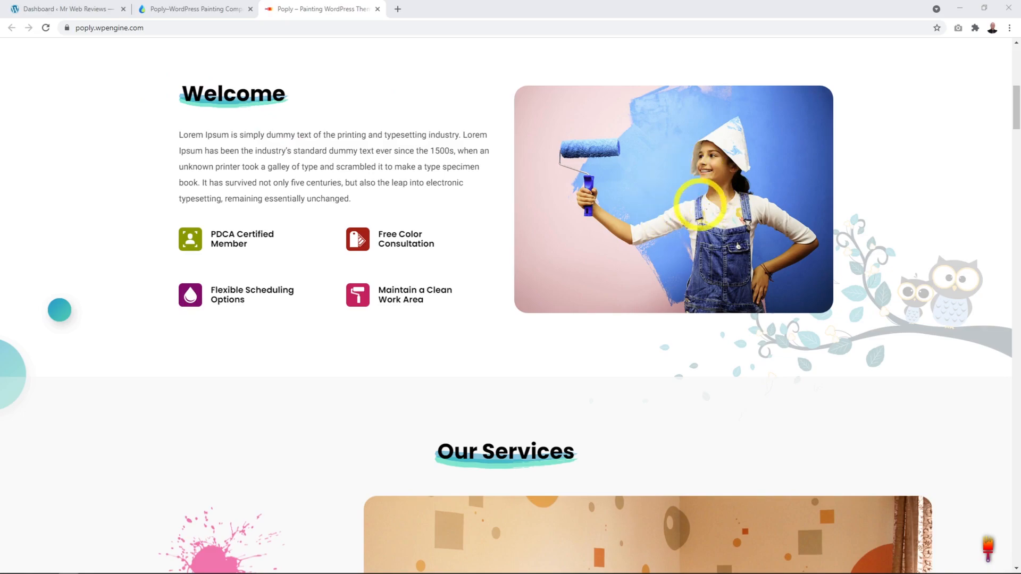
left_click_drag(694, 212, 485, 201)
left_click_drag(737, 219, 519, 212)
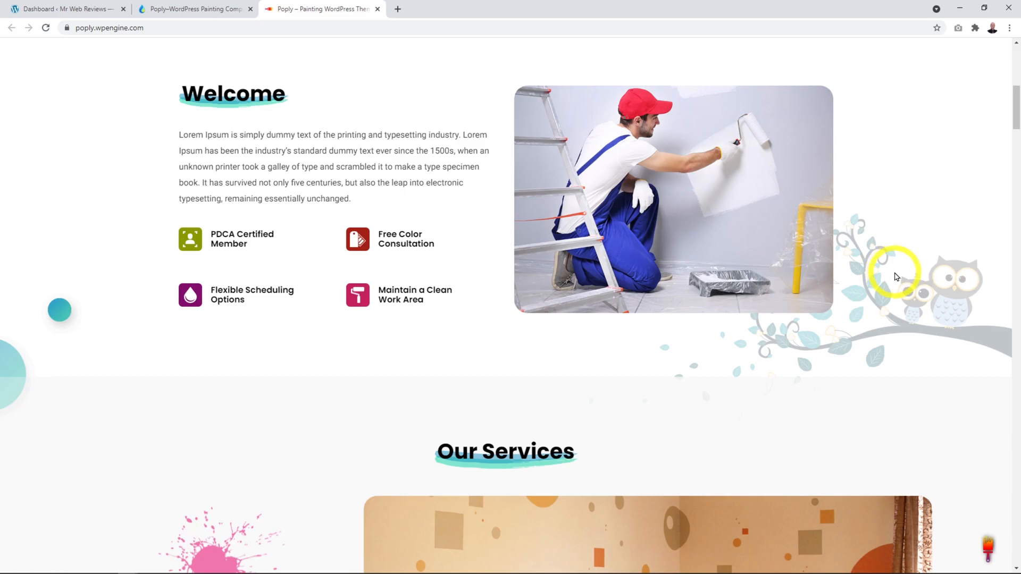
Step: Scroll further down the demo and advance the Our Process carousel
scroll(897, 276, "down", 3)
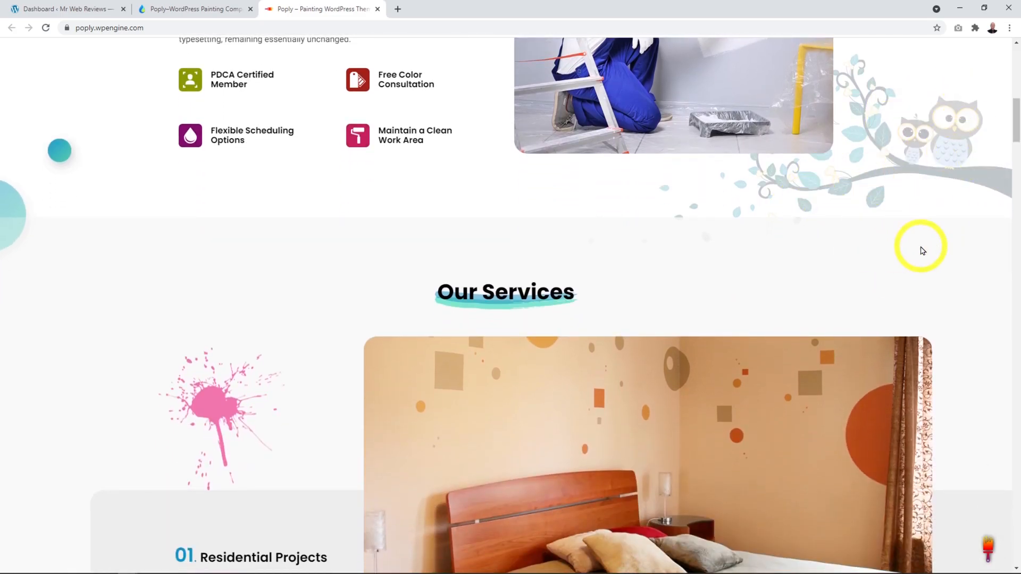
scroll(923, 251, "down", 18)
scroll(921, 247, "down", 10)
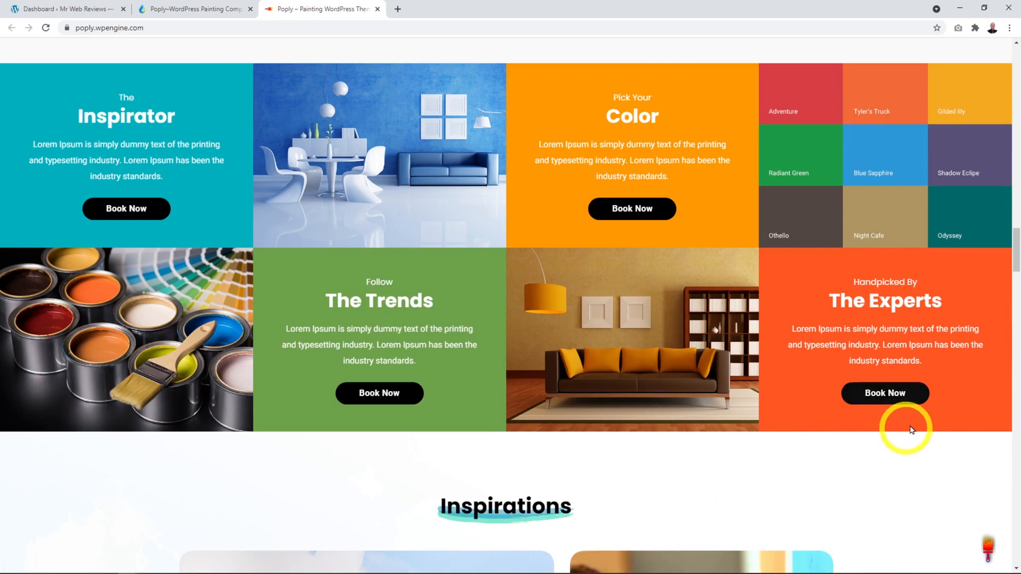
scroll(931, 348, "down", 1)
scroll(931, 348, "down", 8)
scroll(934, 352, "up", 2)
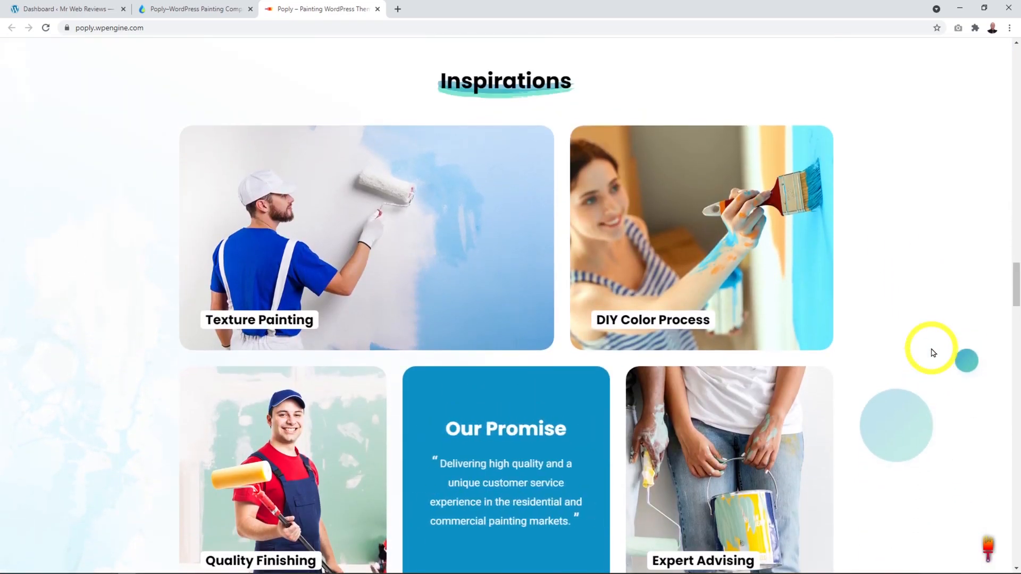
scroll(932, 353, "down", 10)
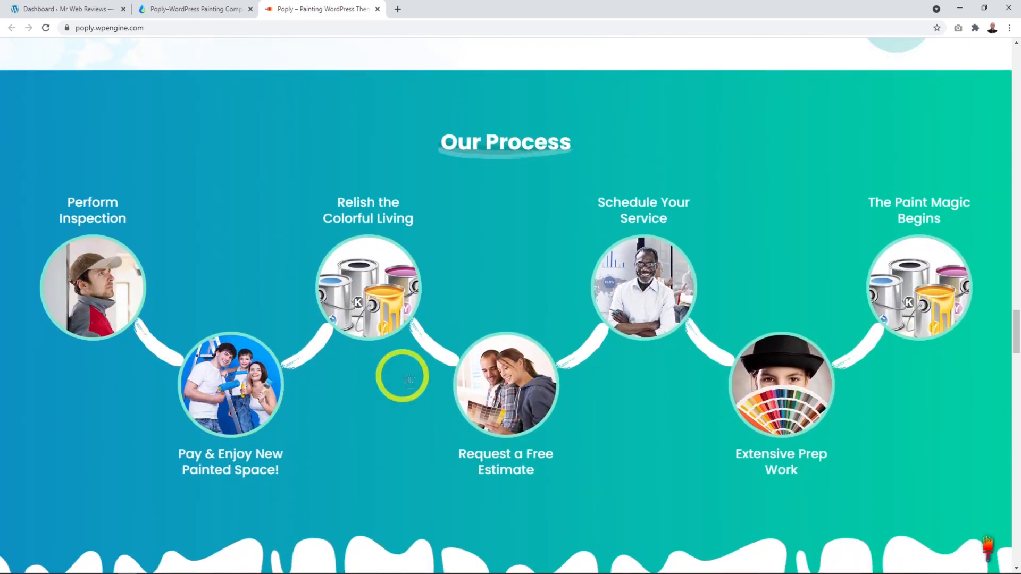
left_click_drag(676, 298, 540, 296)
left_click_drag(671, 281, 9, 233)
left_click_drag(755, 319, 666, 326)
Step: Scroll the demo to the footer, return to the top, and switch to the Dashboard tab
scroll(665, 326, "down", 10)
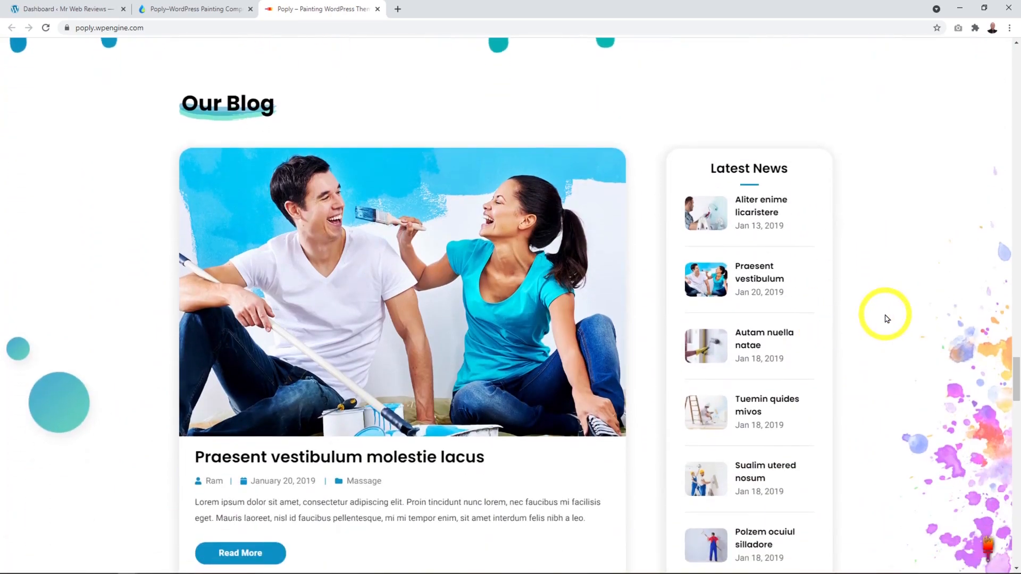
scroll(886, 318, "down", 5)
scroll(885, 316, "down", 2)
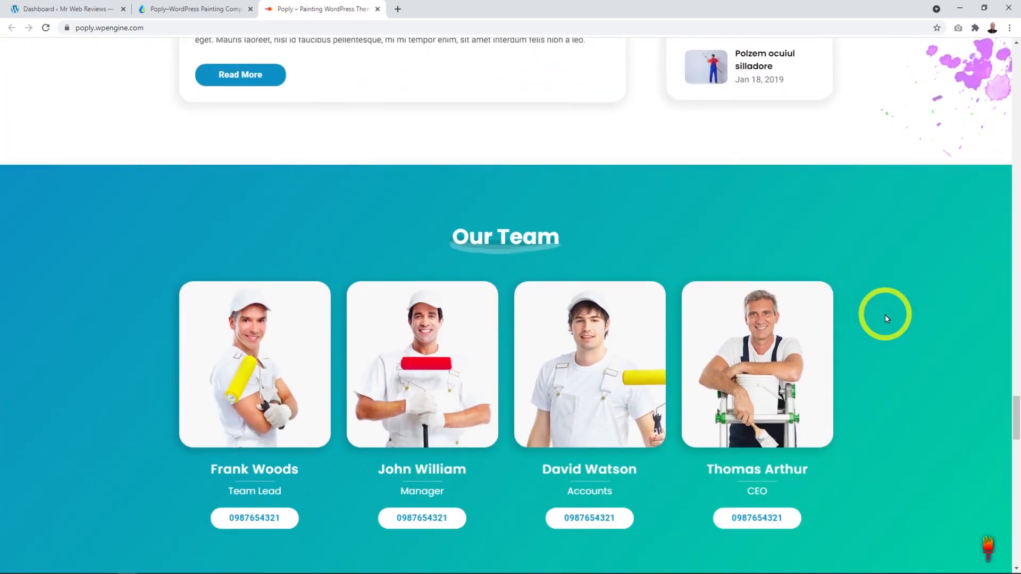
scroll(885, 317, "down", 7)
scroll(887, 318, "down", 7)
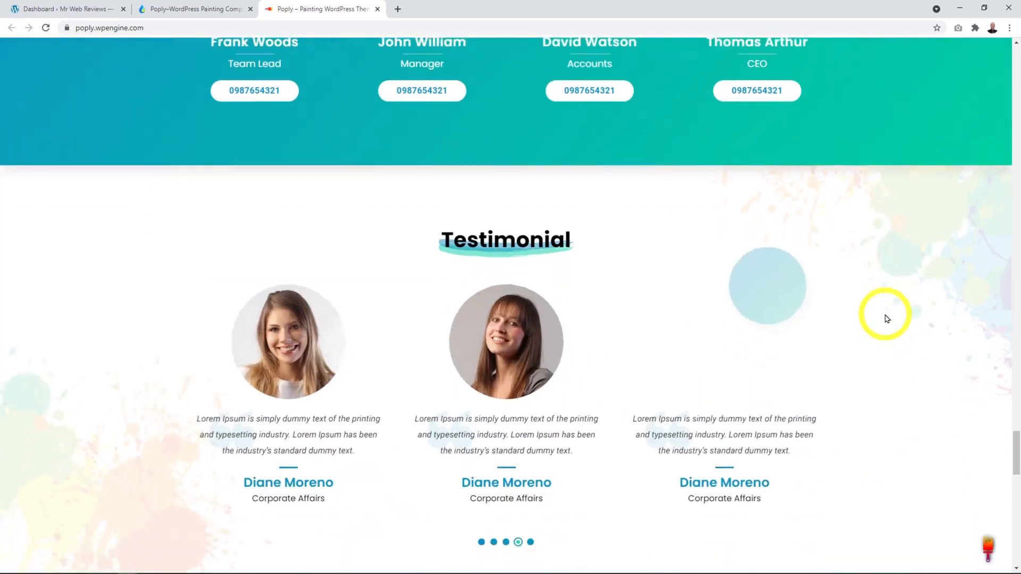
scroll(887, 318, "down", 5)
scroll(886, 318, "down", 3)
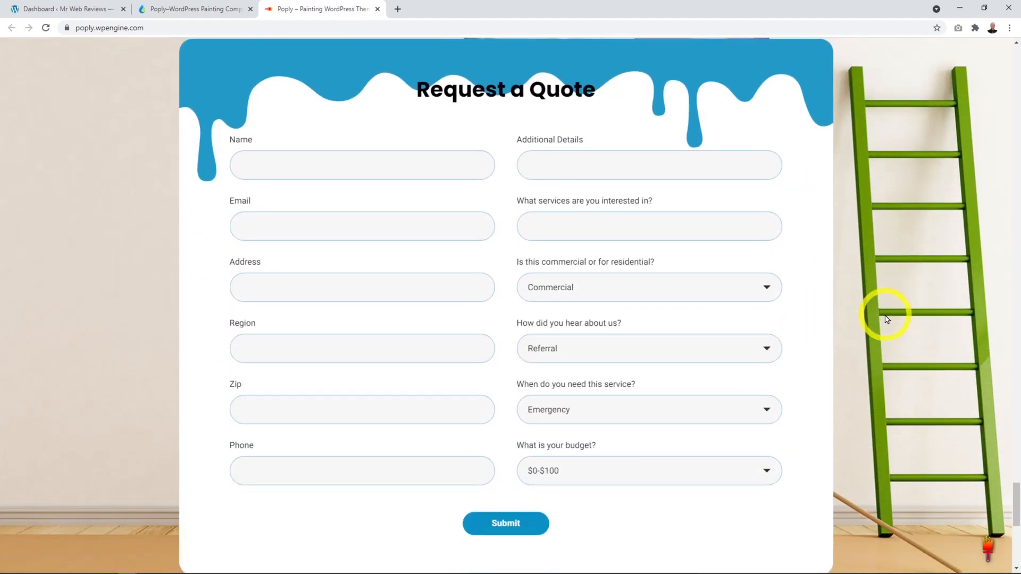
scroll(887, 318, "down", 9)
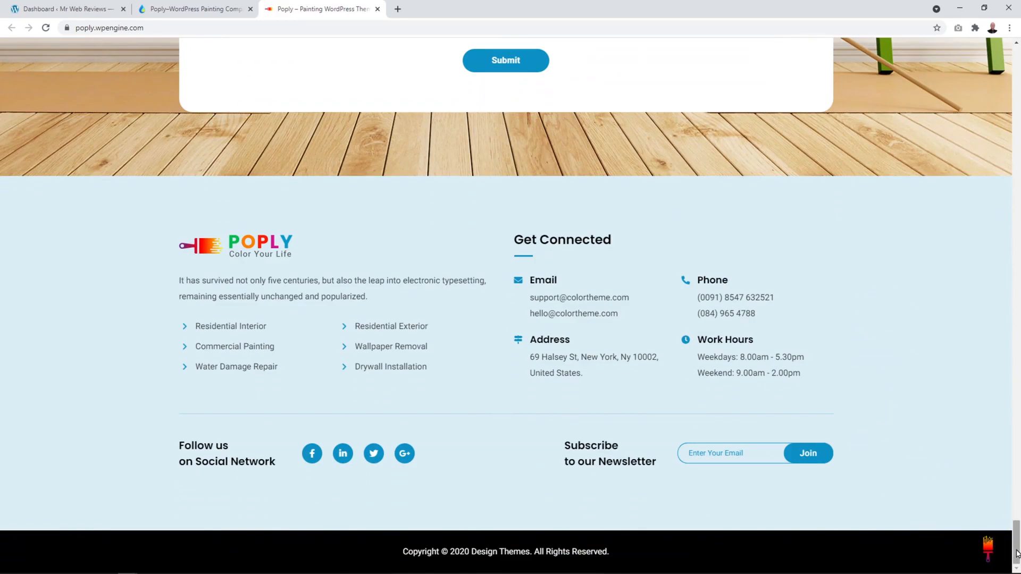
left_click_drag(1016, 554, 1013, 48)
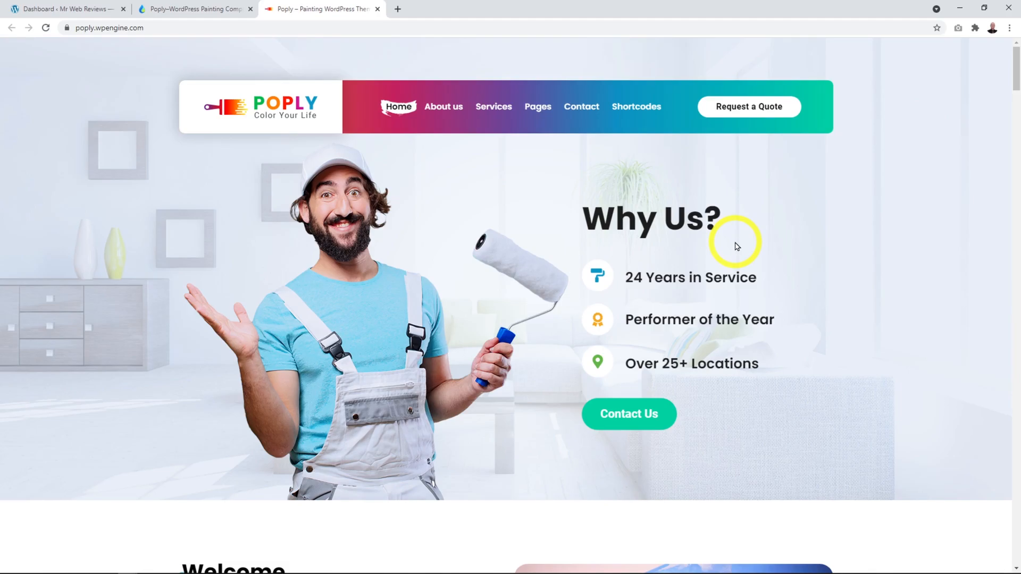
left_click(43, 9)
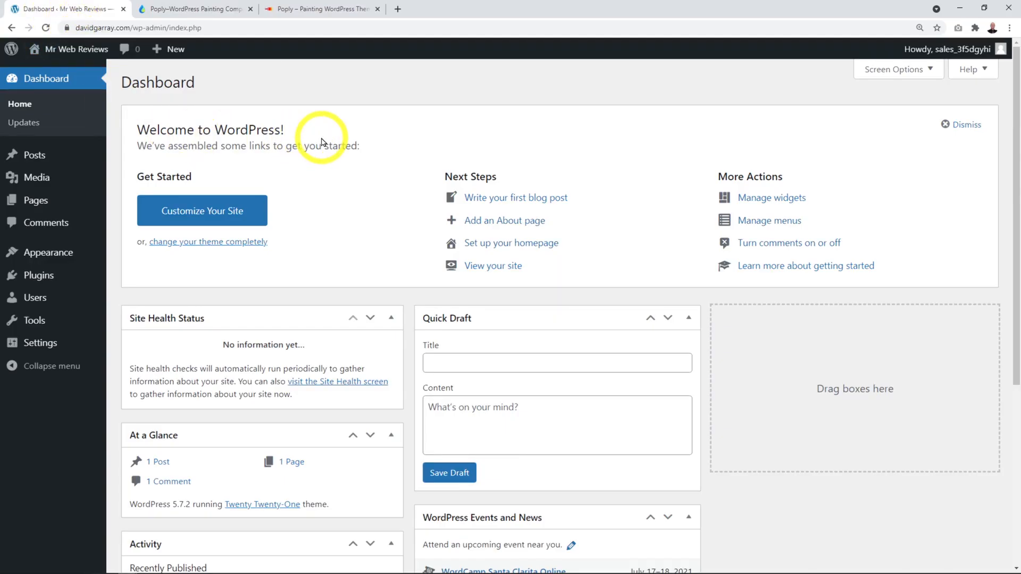
Step: Upload poply.zip through Appearance > Themes > Add New > Upload Theme and install it
left_click(210, 9)
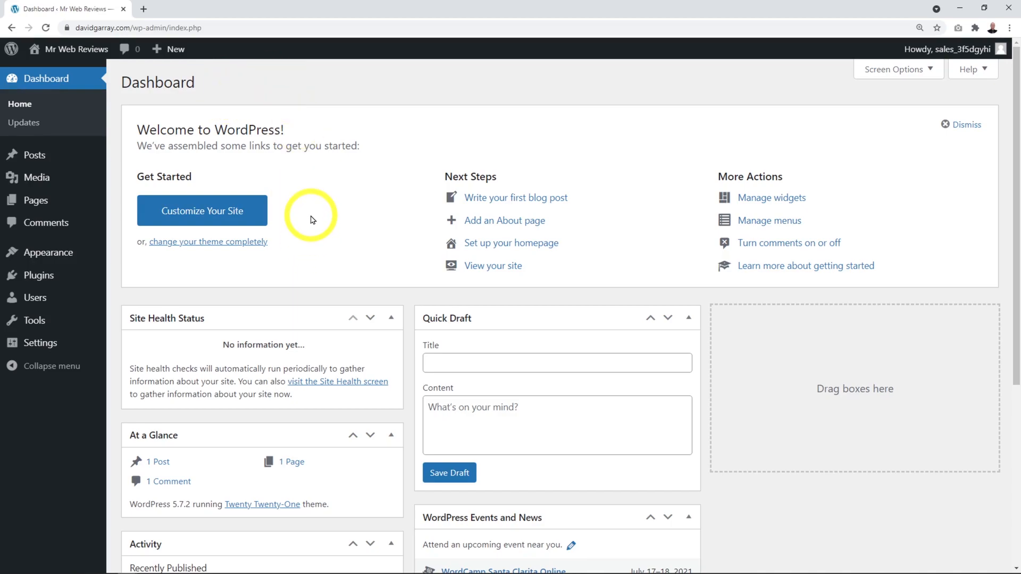
mouse_move(48, 252)
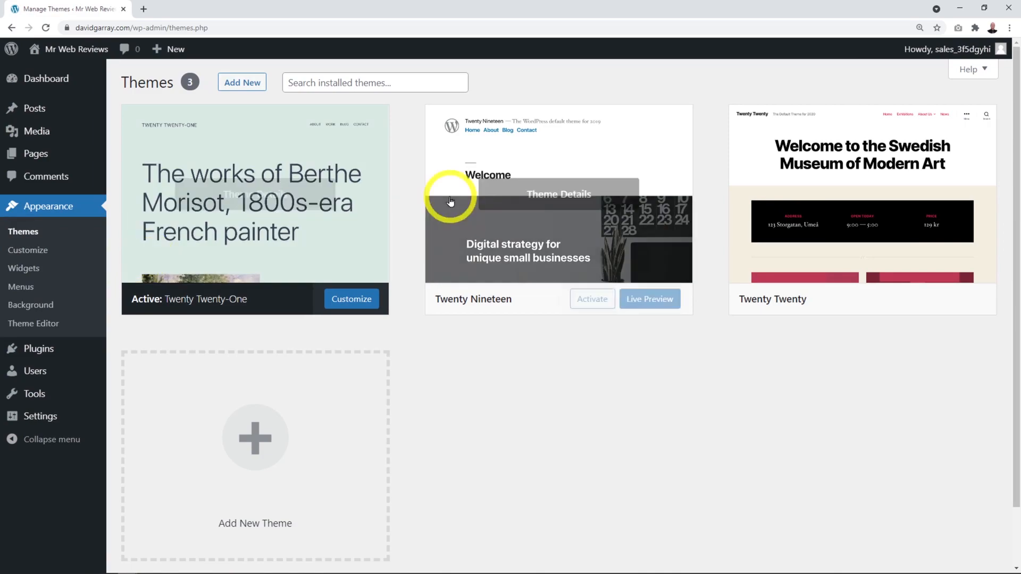
left_click(249, 94)
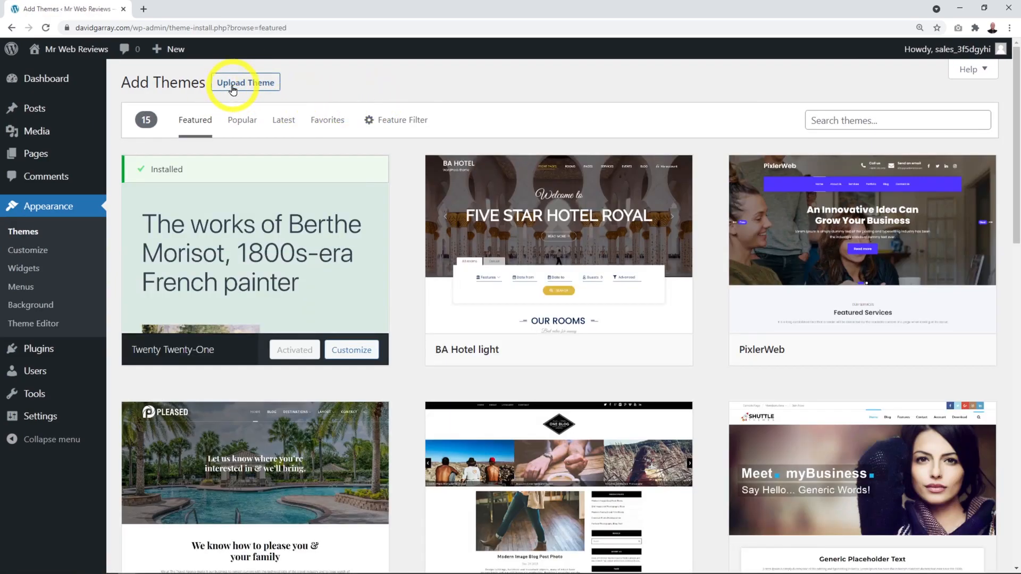
left_click(226, 82)
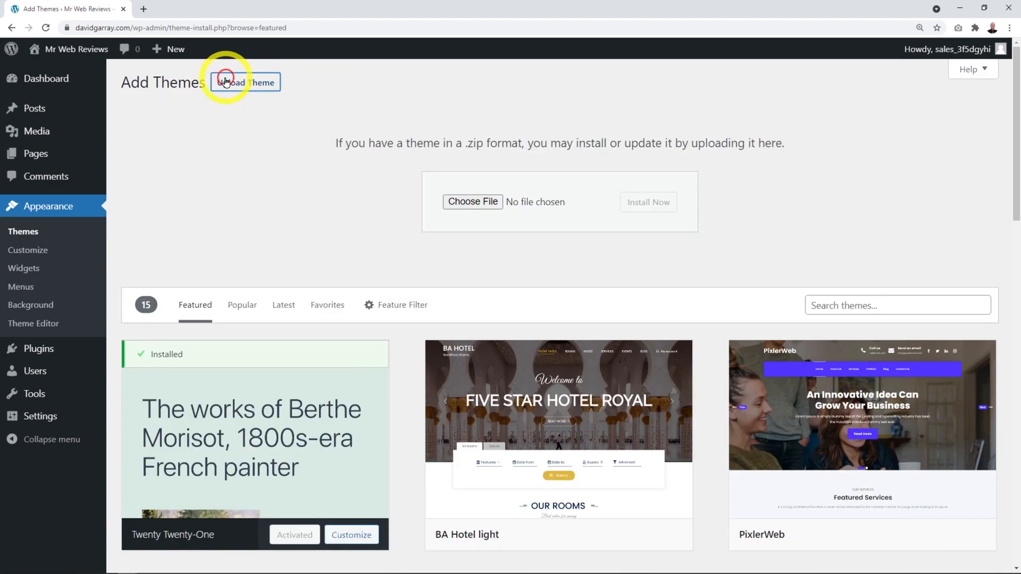
left_click(456, 202)
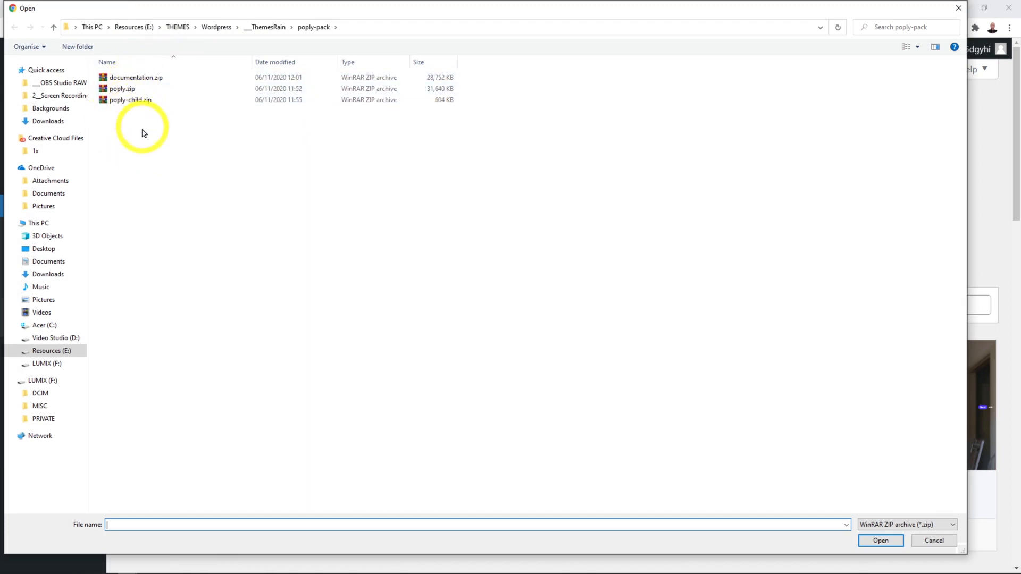
left_click(123, 89)
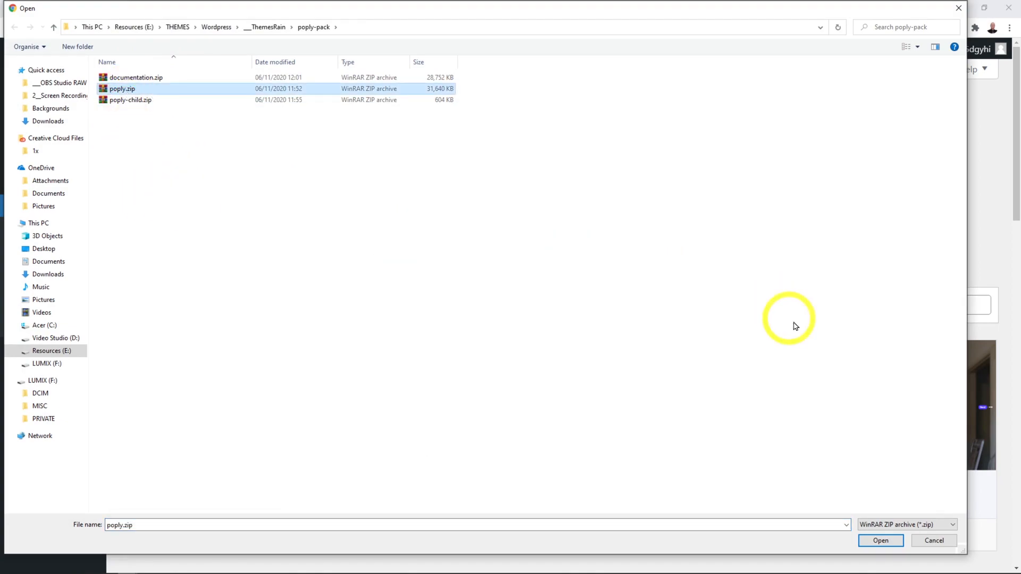
left_click(879, 541)
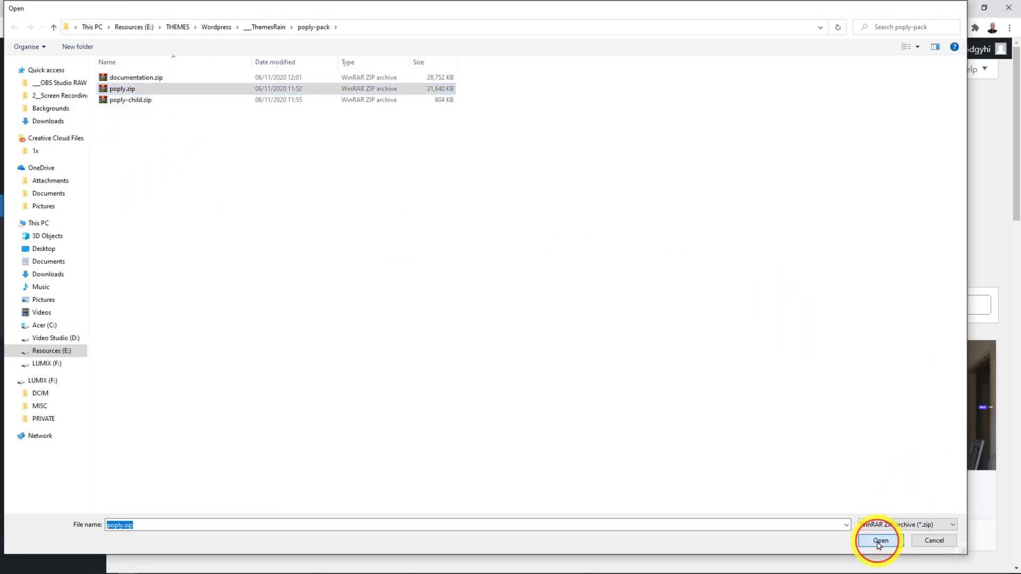
left_click(664, 212)
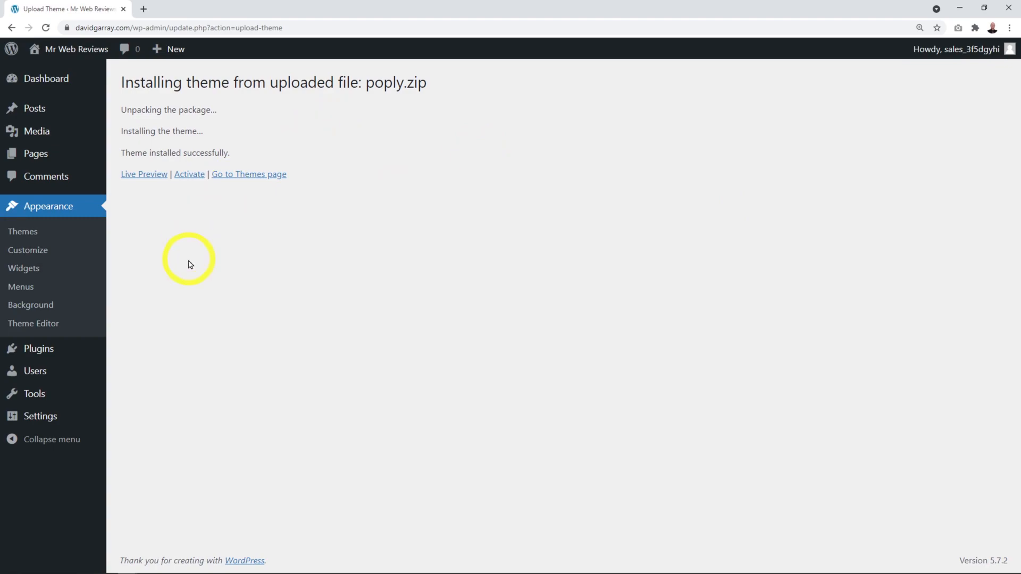
Step: Activate Poply and bulk-install all 13 required and recommended plugins
left_click(192, 180)
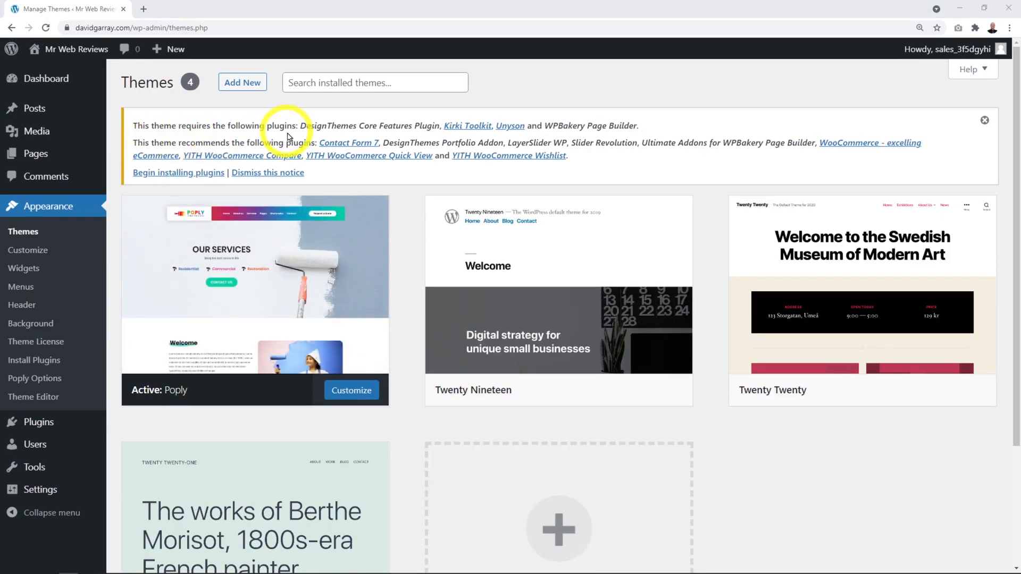
left_click(184, 173)
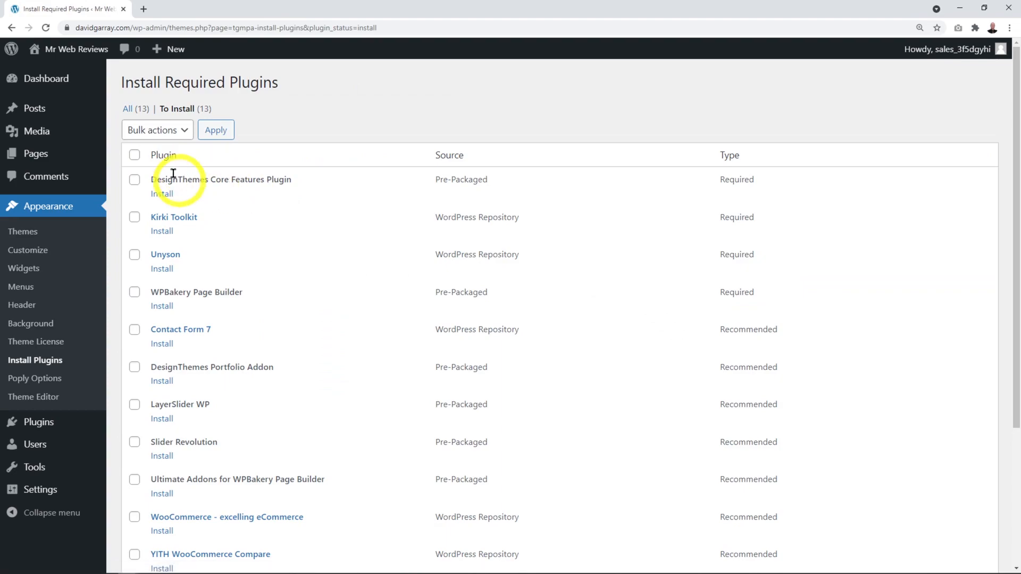
left_click(134, 155)
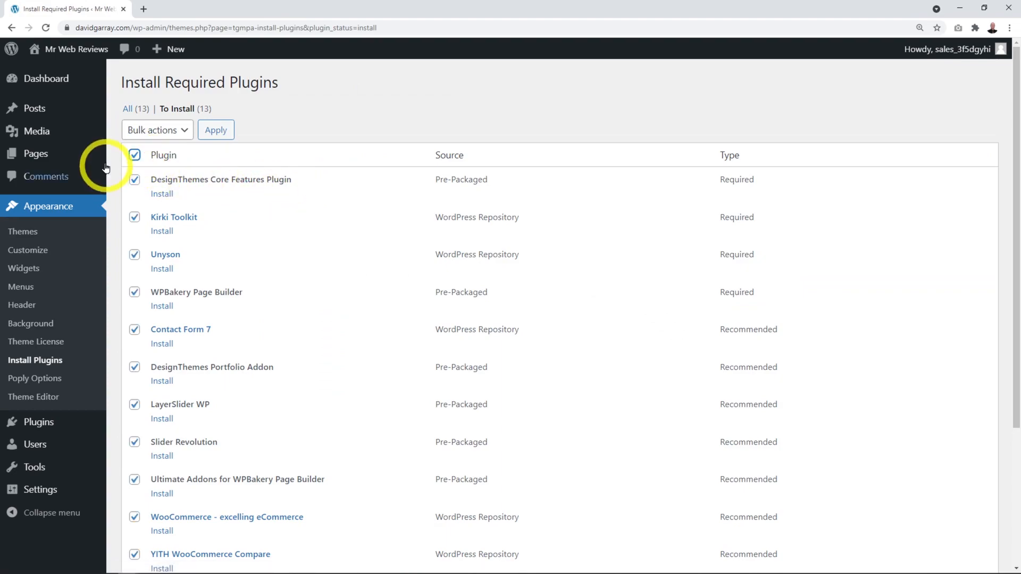
left_click(156, 131)
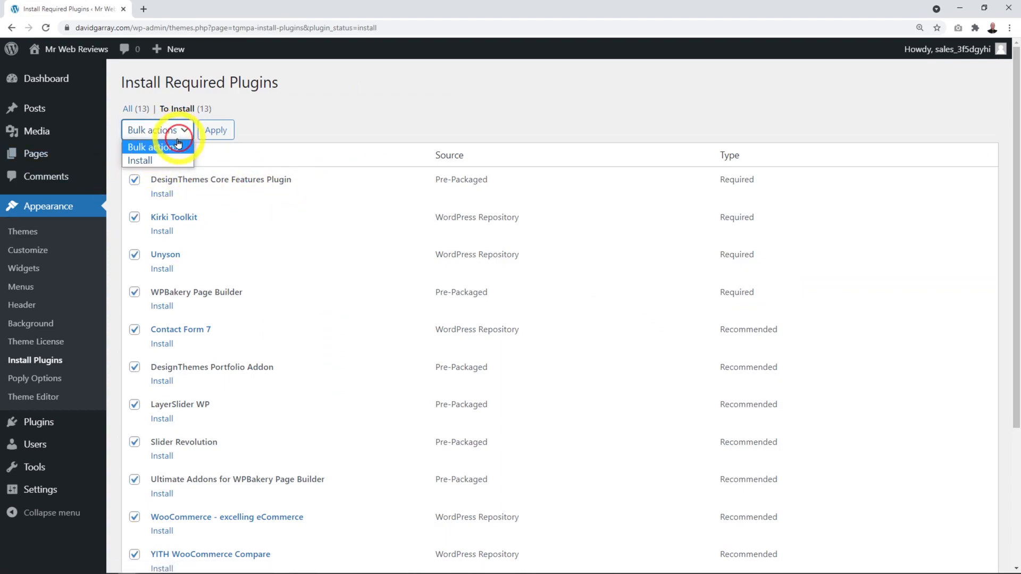
left_click(167, 156)
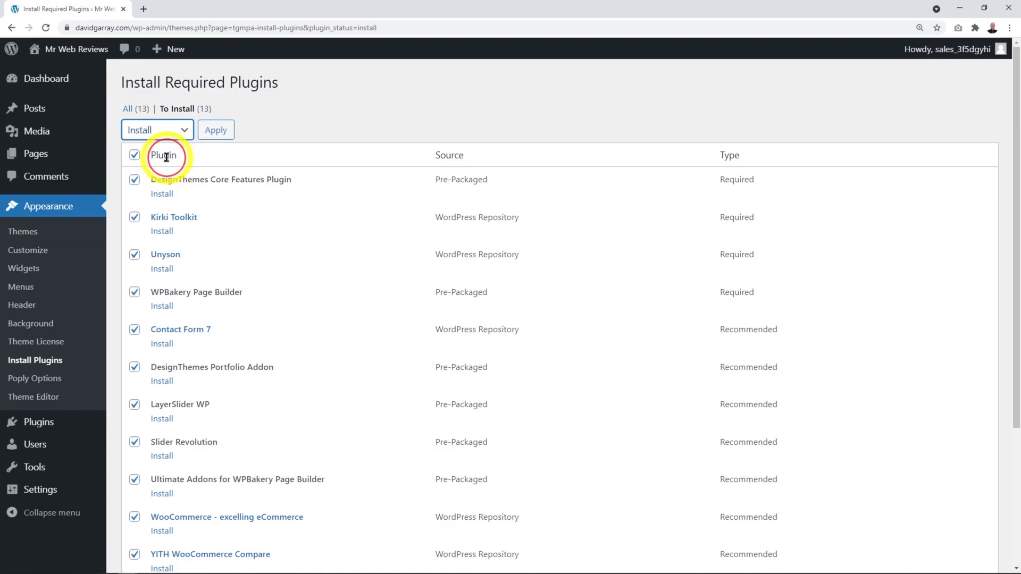
left_click(221, 138)
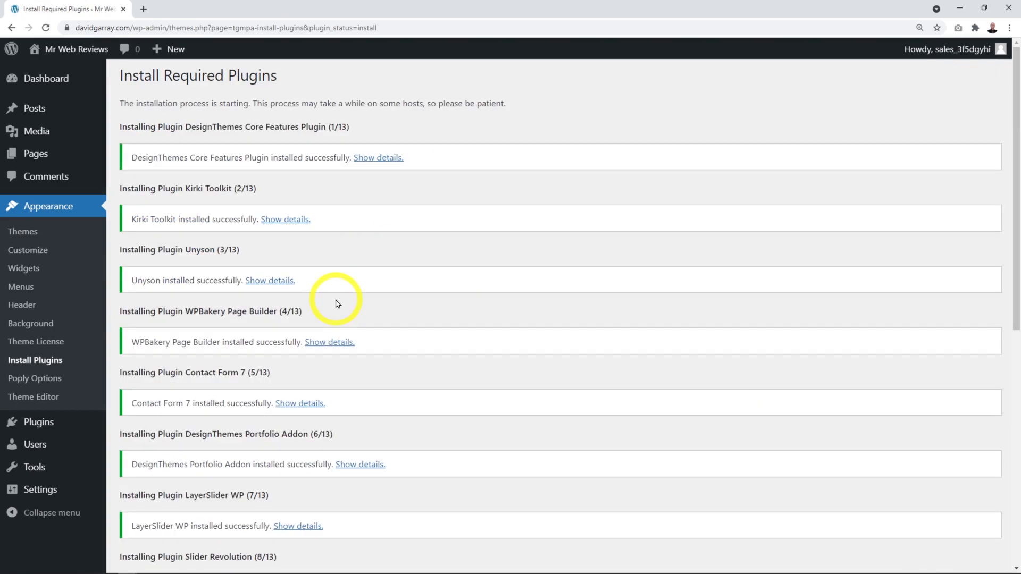
scroll(432, 281, "down", 8)
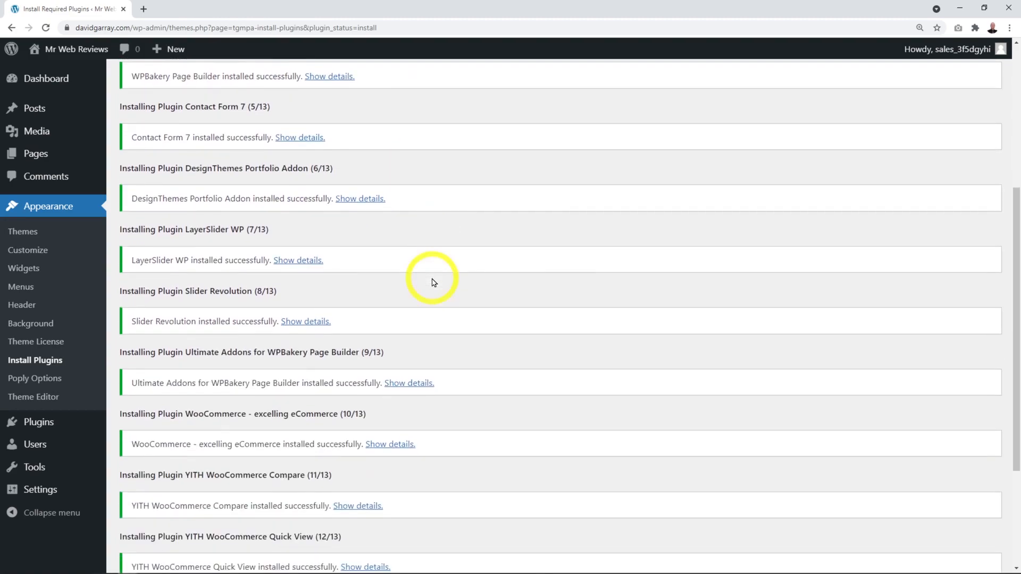
scroll(432, 281, "down", 1)
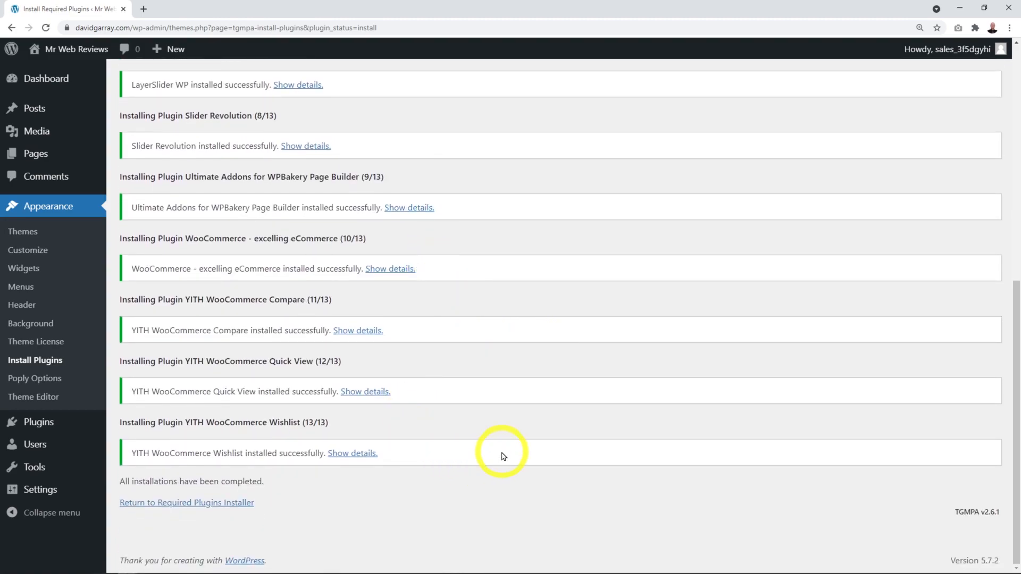
left_click(197, 504)
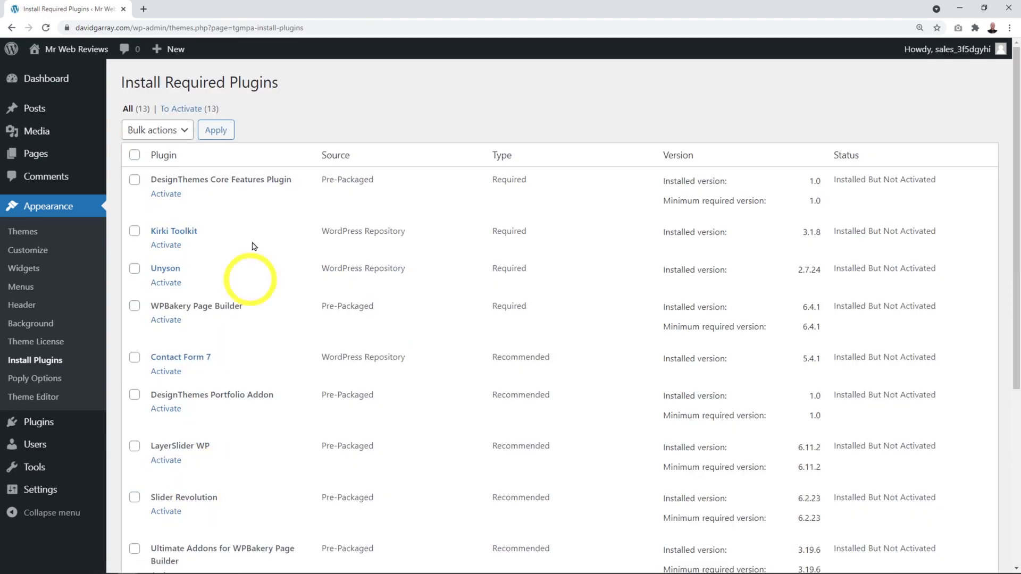
Step: Bulk-activate all 13 Poply plugins, then go to the Plugins page
left_click(134, 155)
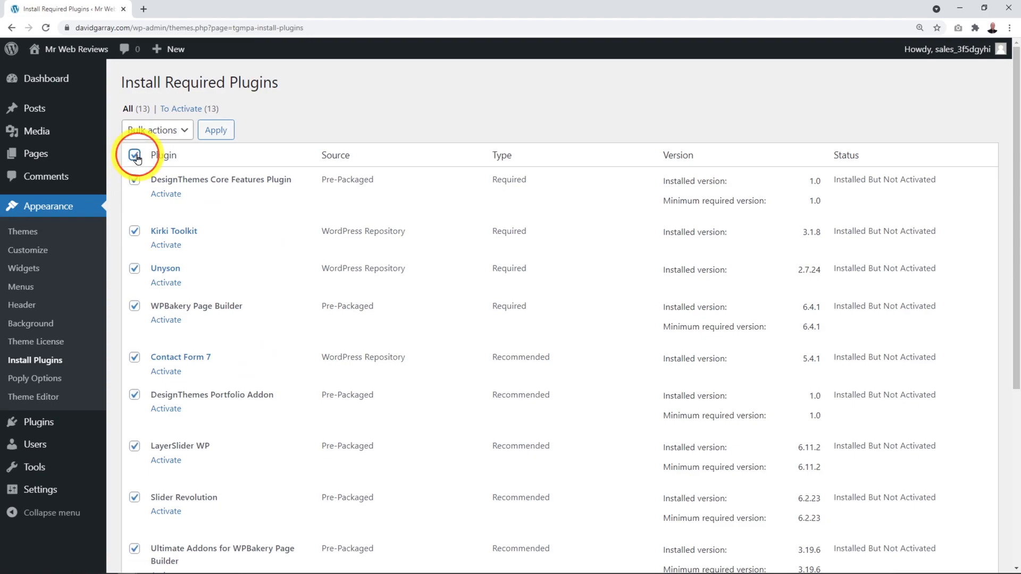
left_click(179, 139)
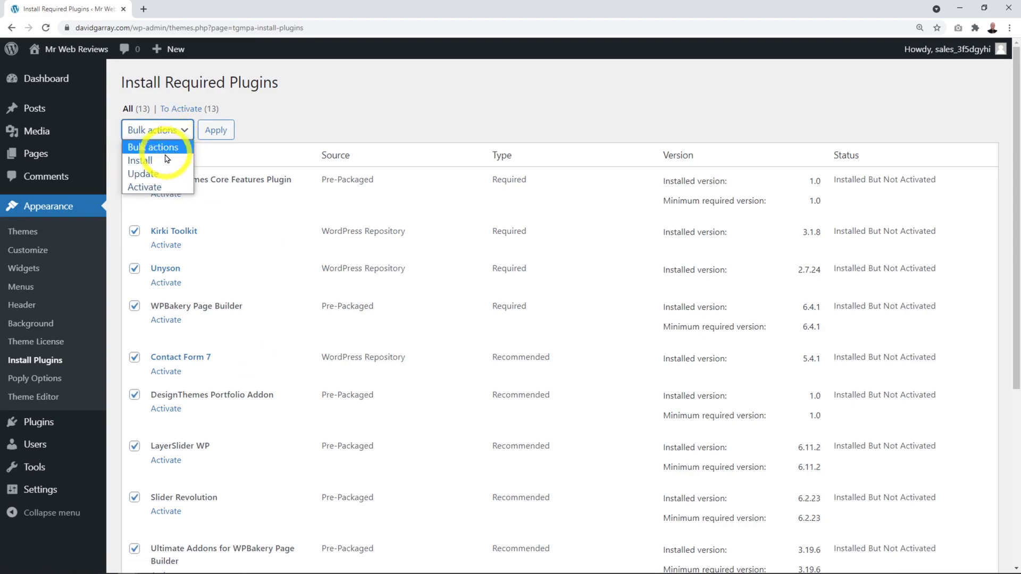
left_click(160, 187)
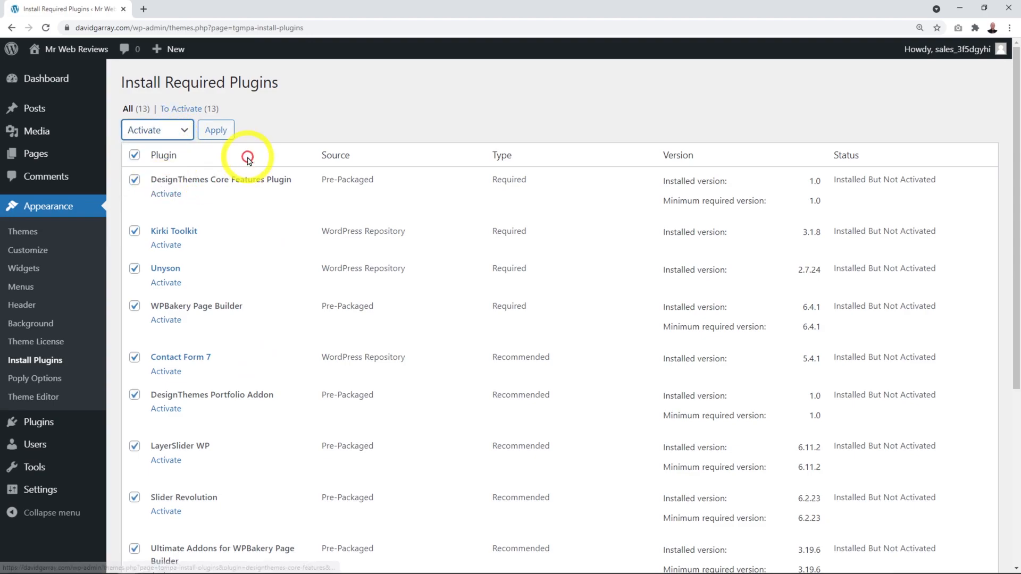
left_click(216, 130)
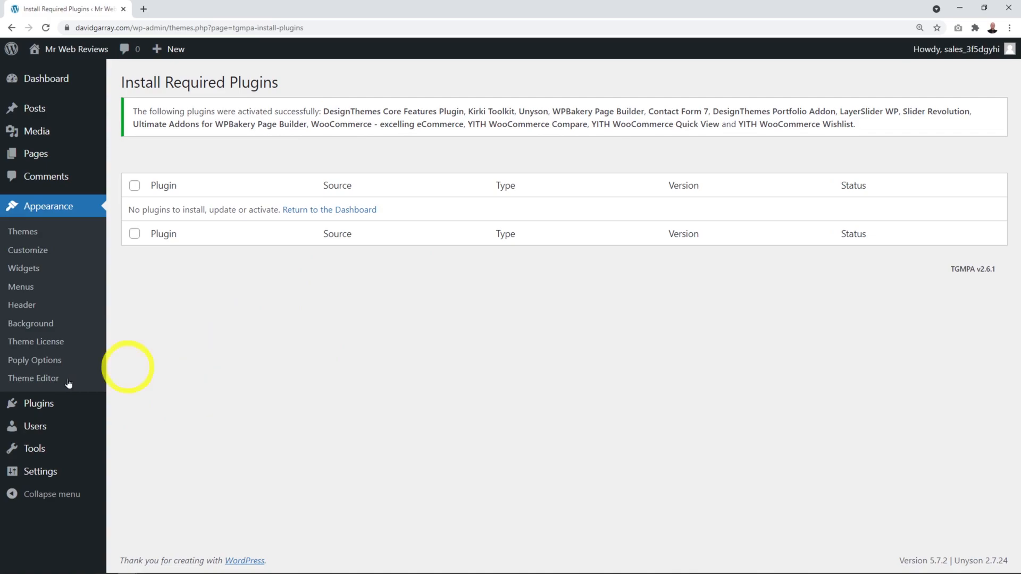
left_click(48, 404)
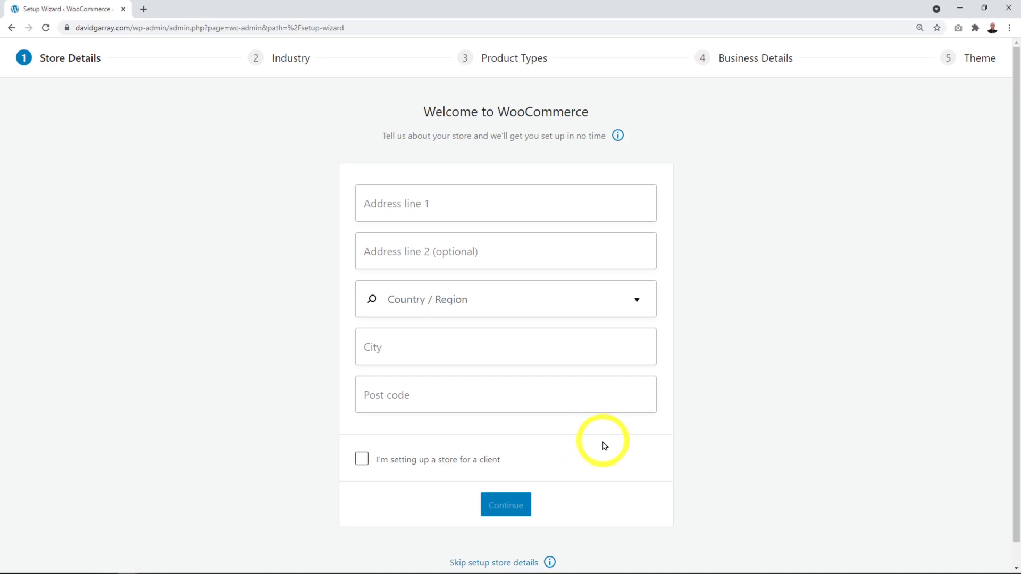
Step: Skip the WooCommerce store details setup and close the welcome popup
scroll(604, 446, "down", 1)
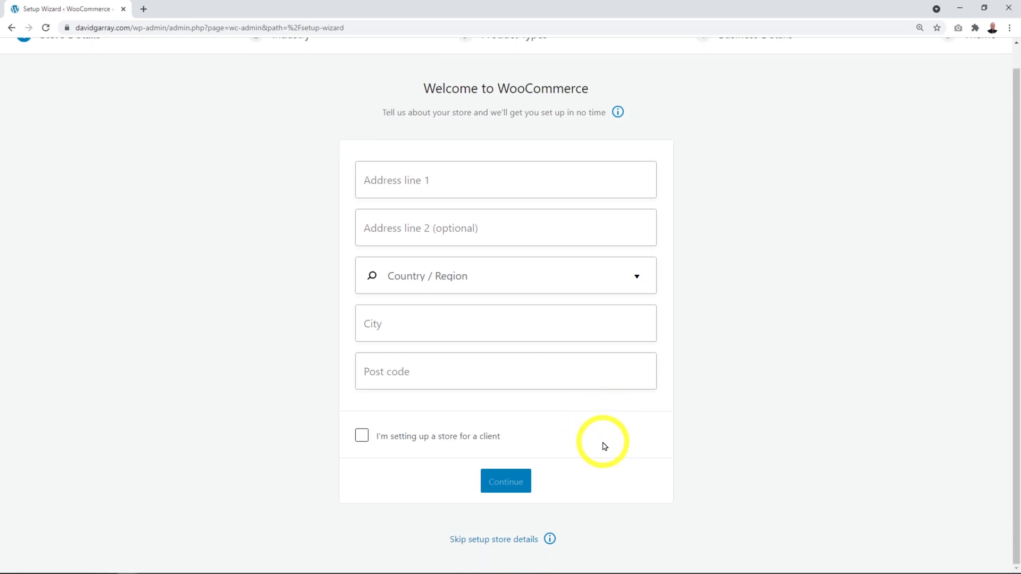
left_click(508, 543)
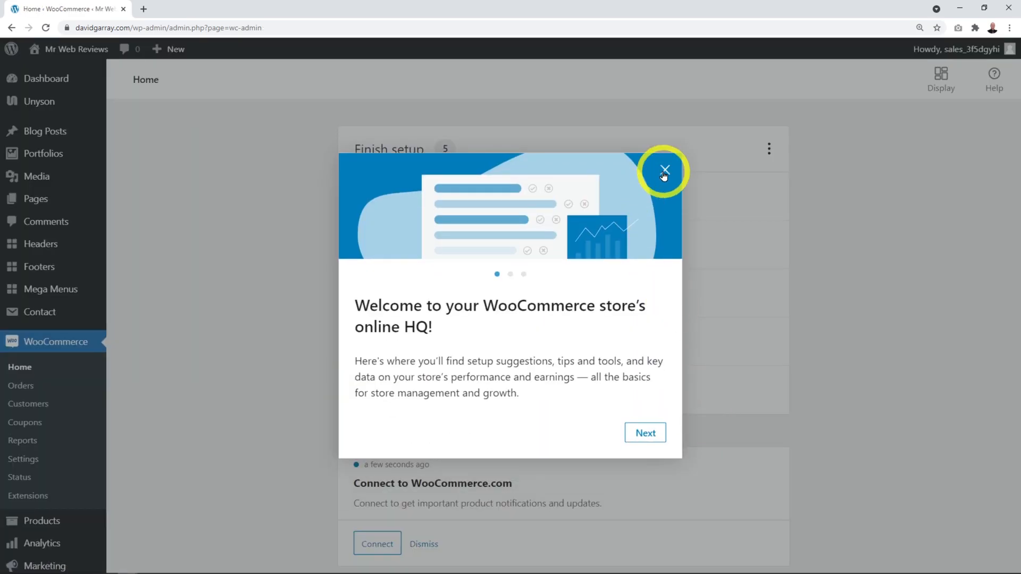
left_click(664, 170)
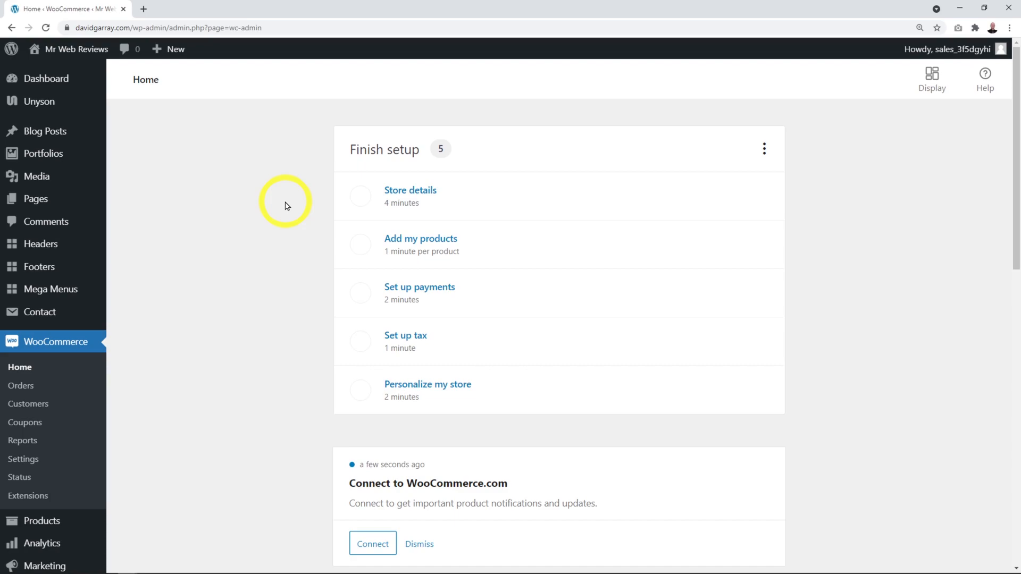
Step: Download Unyson's Backup & Demo Content extension from the other extensions list
mouse_move(41, 103)
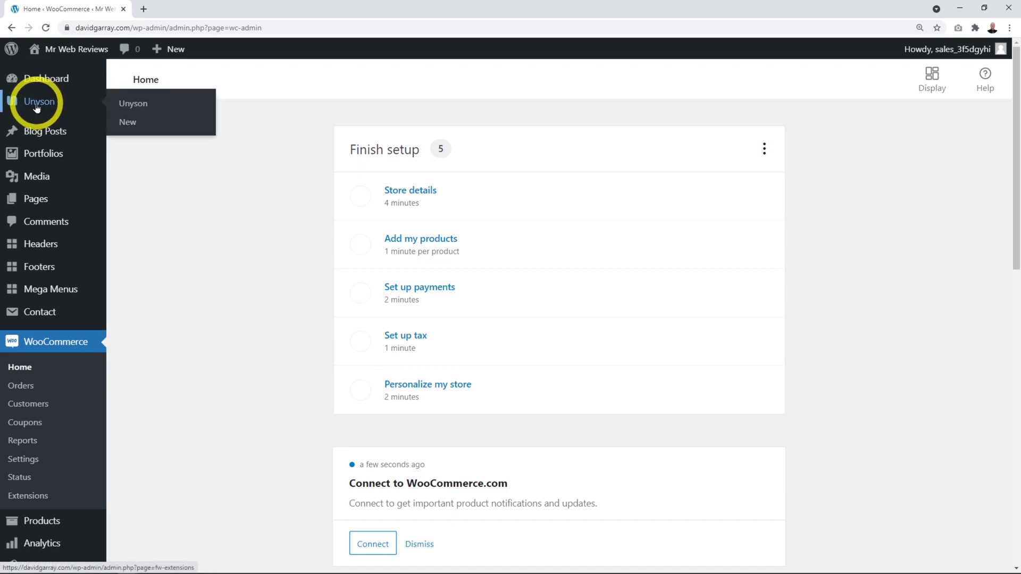
left_click(144, 109)
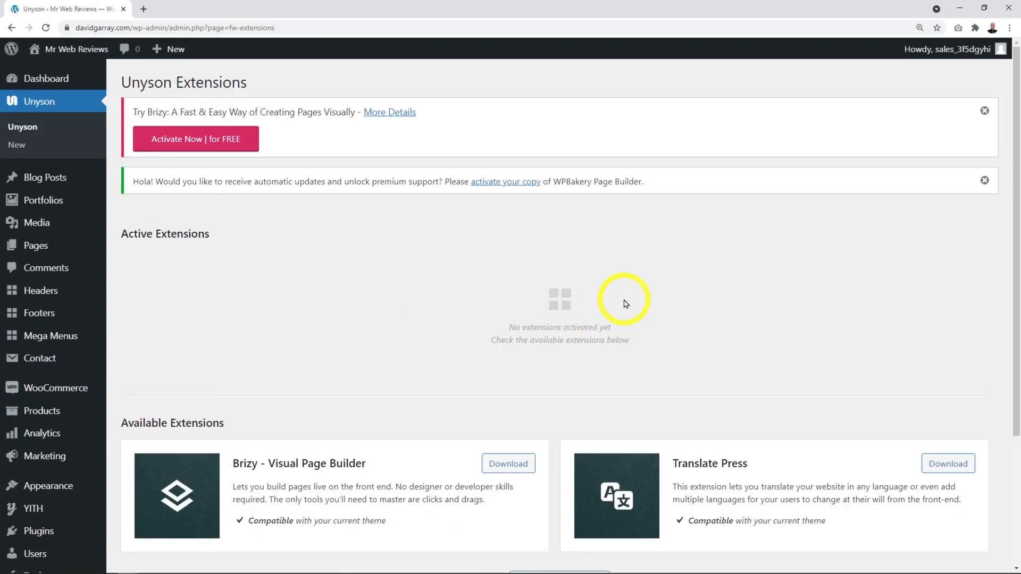
scroll(622, 300, "down", 1)
scroll(625, 304, "up", 1)
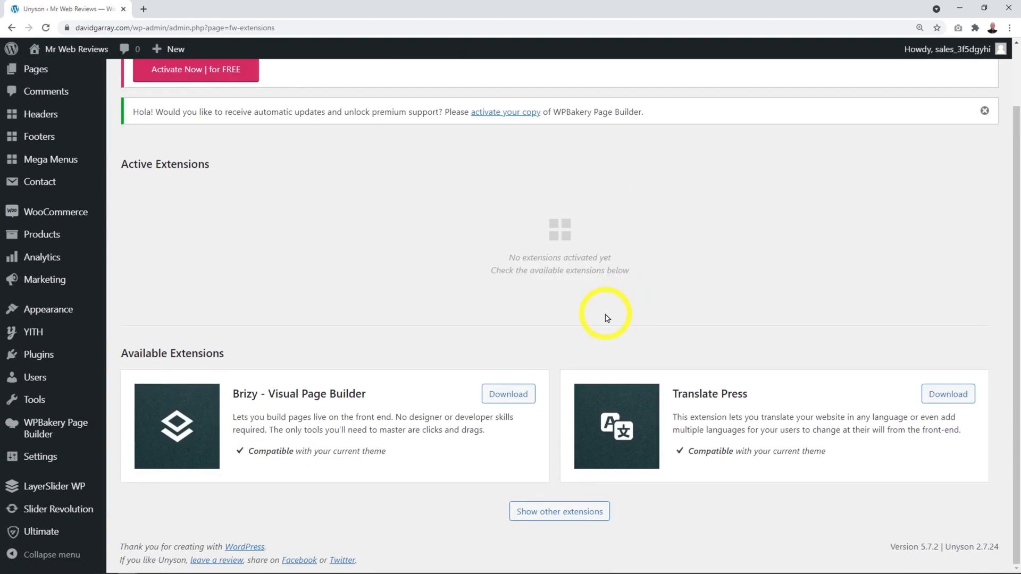
left_click(579, 514)
scroll(579, 430, "down", 5)
scroll(572, 419, "down", 3)
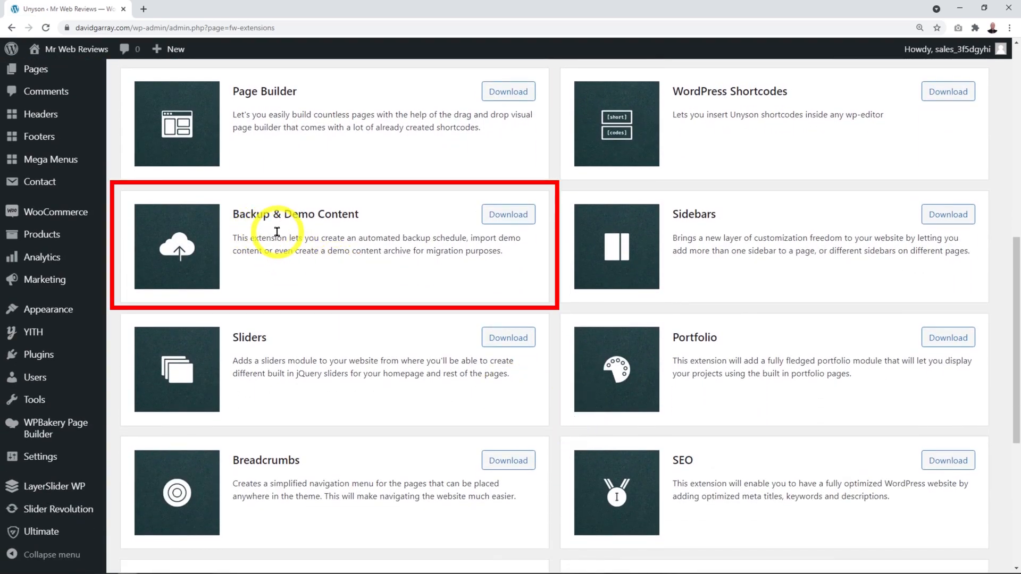
left_click(511, 215)
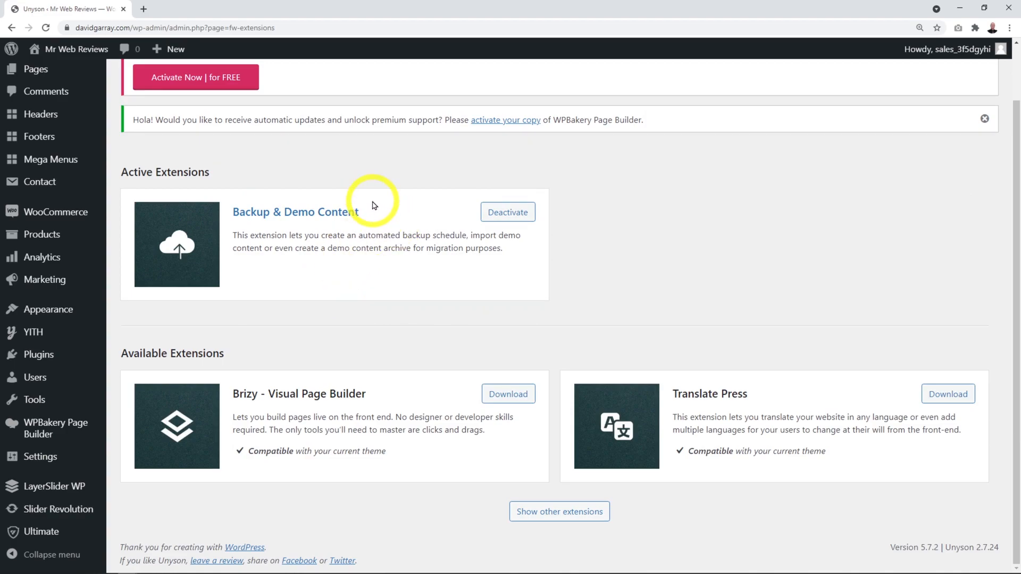
mouse_move(93, 367)
mouse_move(35, 404)
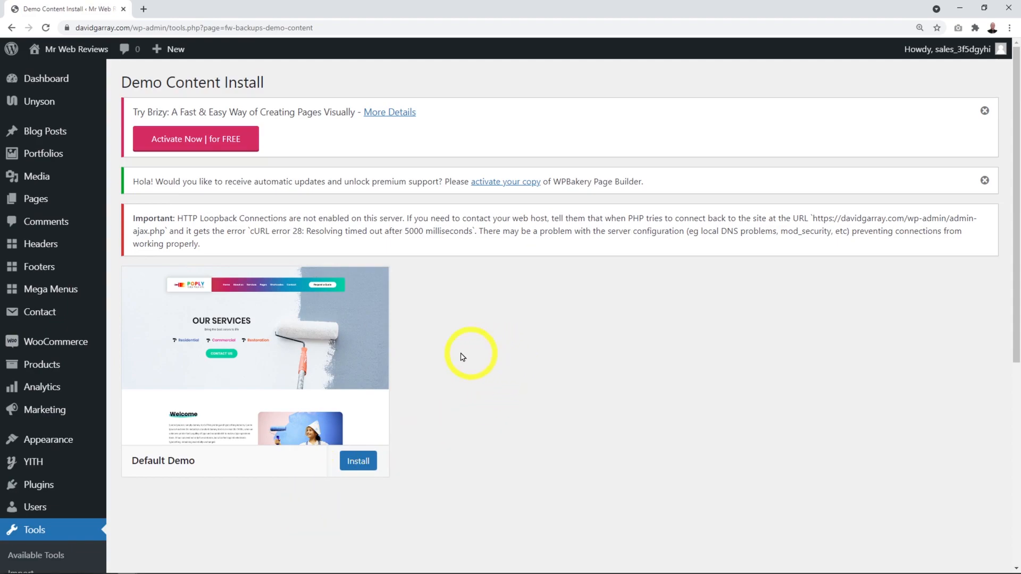
Step: Install Poply's Default Demo content, confirming that it replaces the current site content
mouse_move(314, 358)
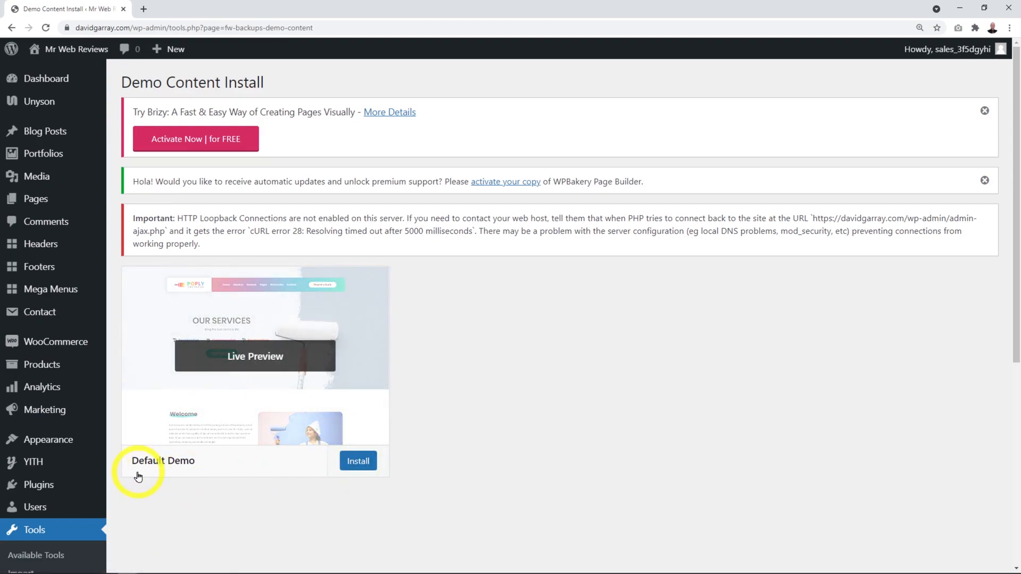
left_click(358, 462)
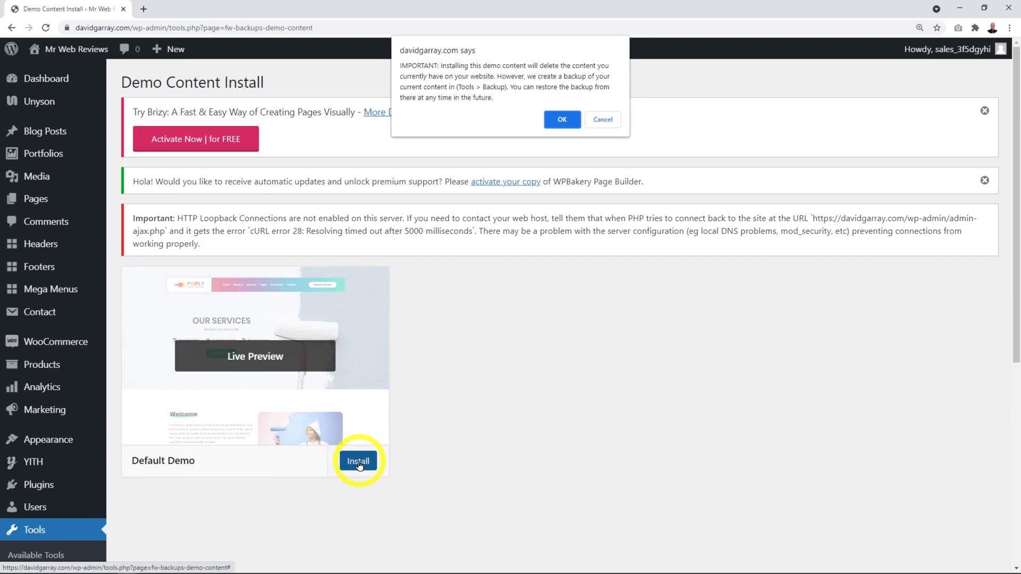
left_click(564, 124)
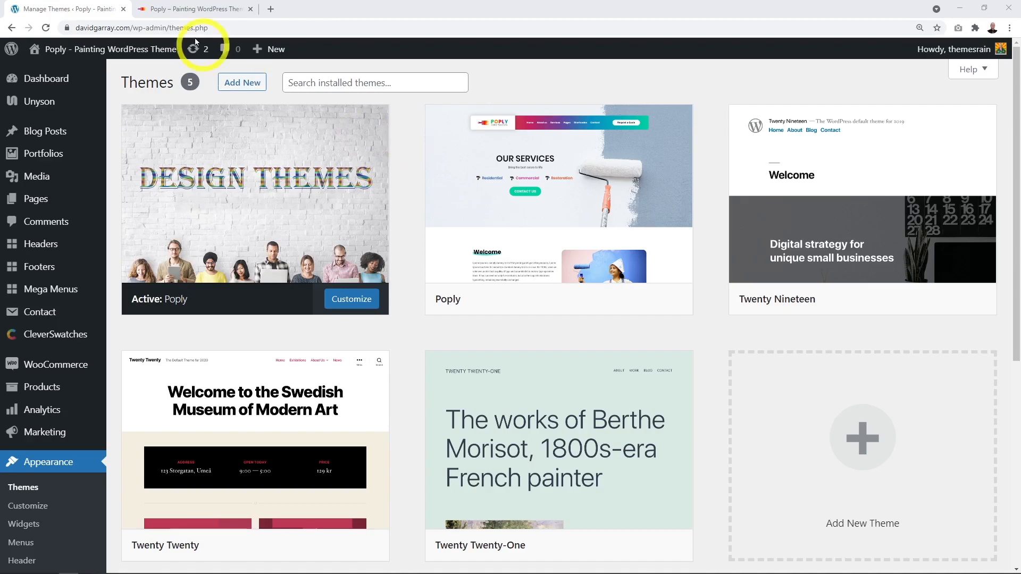
Step: Switch to the site's front-end tab and scroll through the imported Poply homepage
left_click(189, 9)
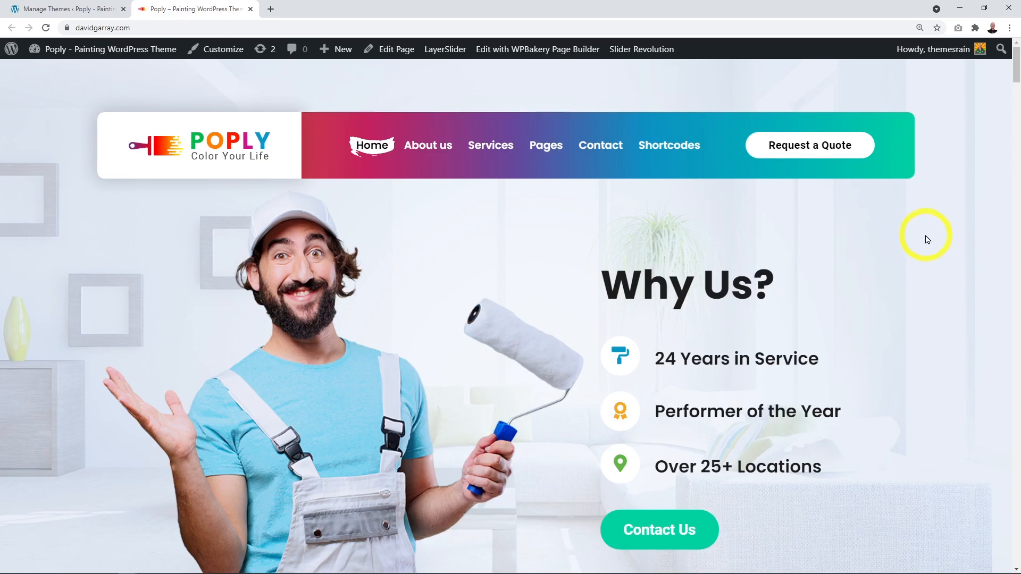
scroll(927, 239, "down", 15)
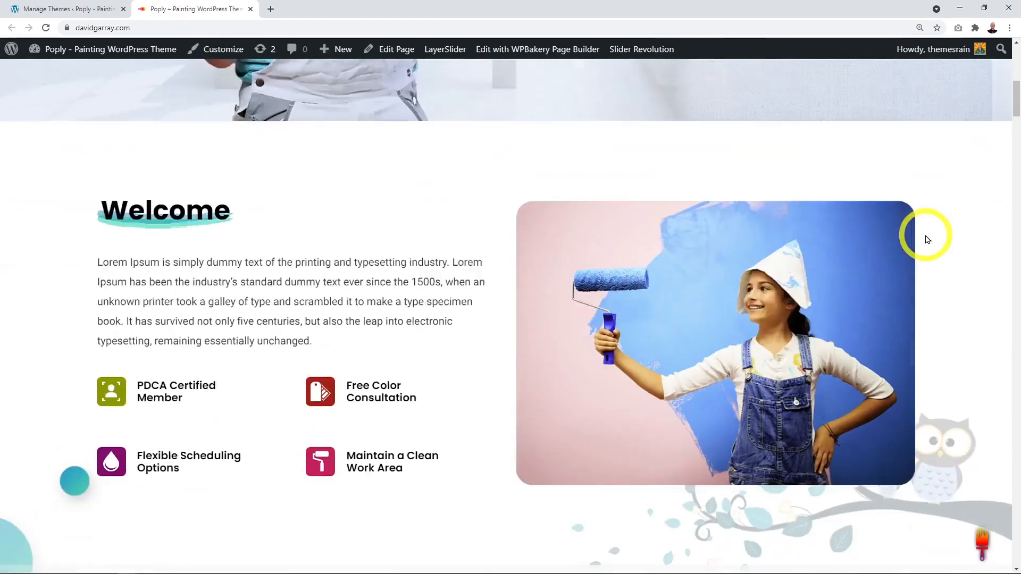
scroll(942, 229, "down", 18)
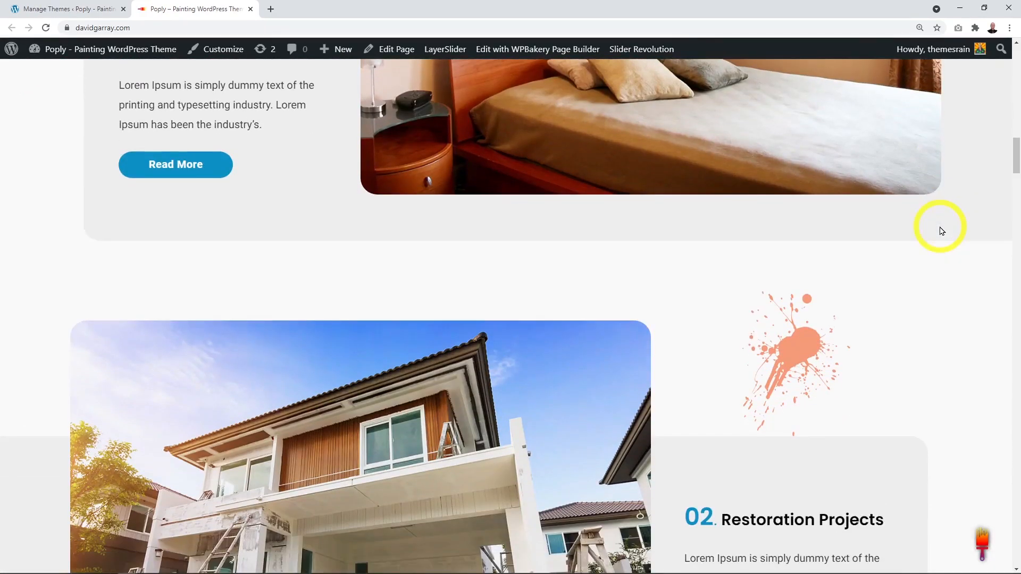
scroll(942, 229, "down", 15)
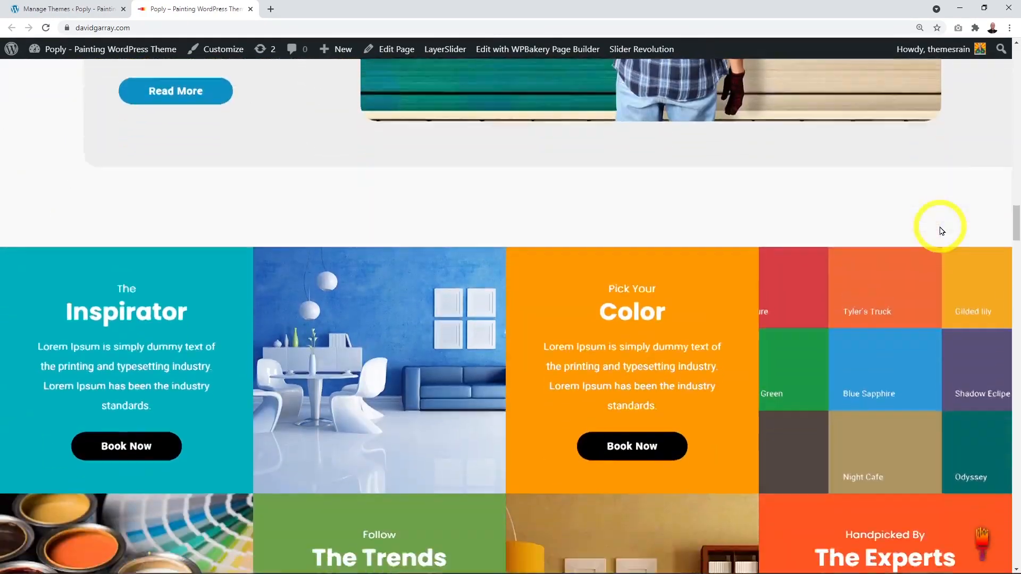
scroll(942, 230, "up", 20)
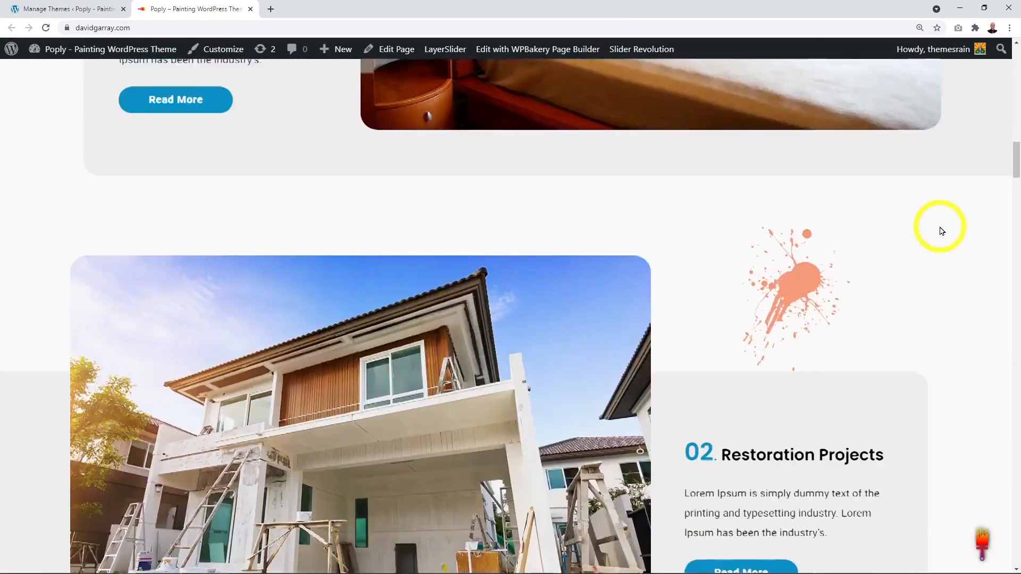
scroll(941, 230, "up", 8)
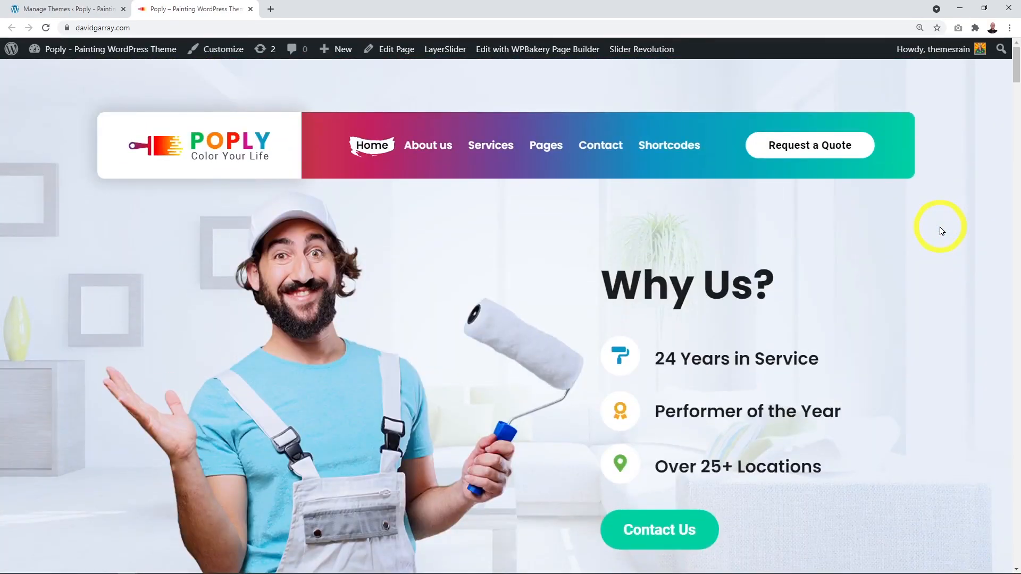
mouse_move(427, 153)
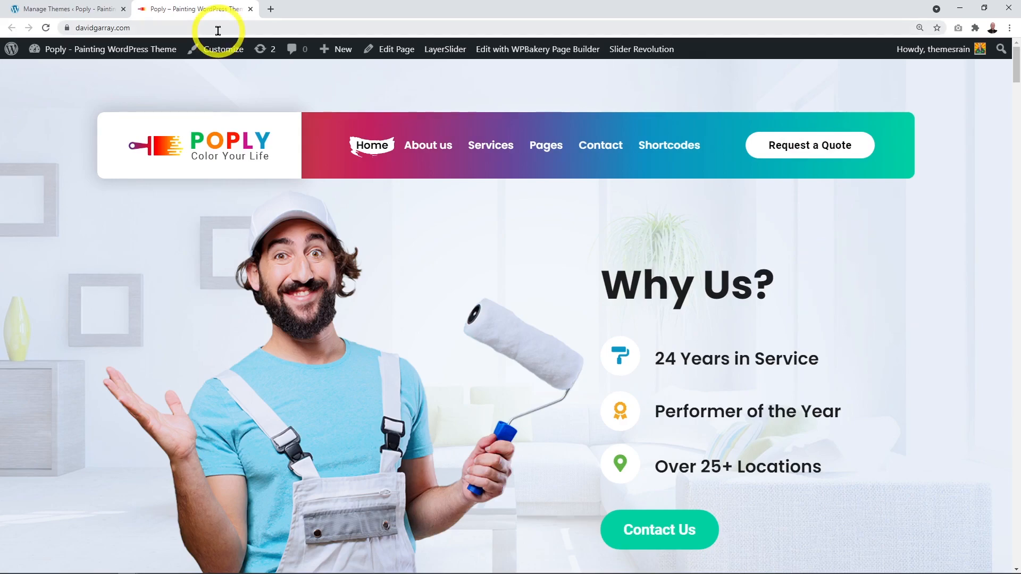
Step: Return to the admin tab and open Settings > General
left_click(67, 10)
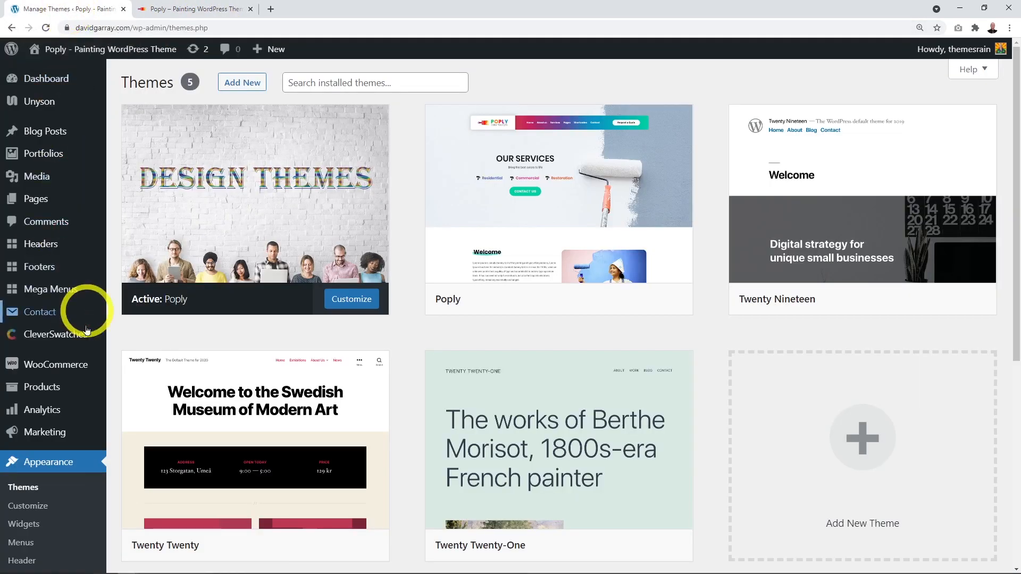
scroll(62, 468, "down", 5)
mouse_move(95, 488)
scroll(95, 488, "down", 2)
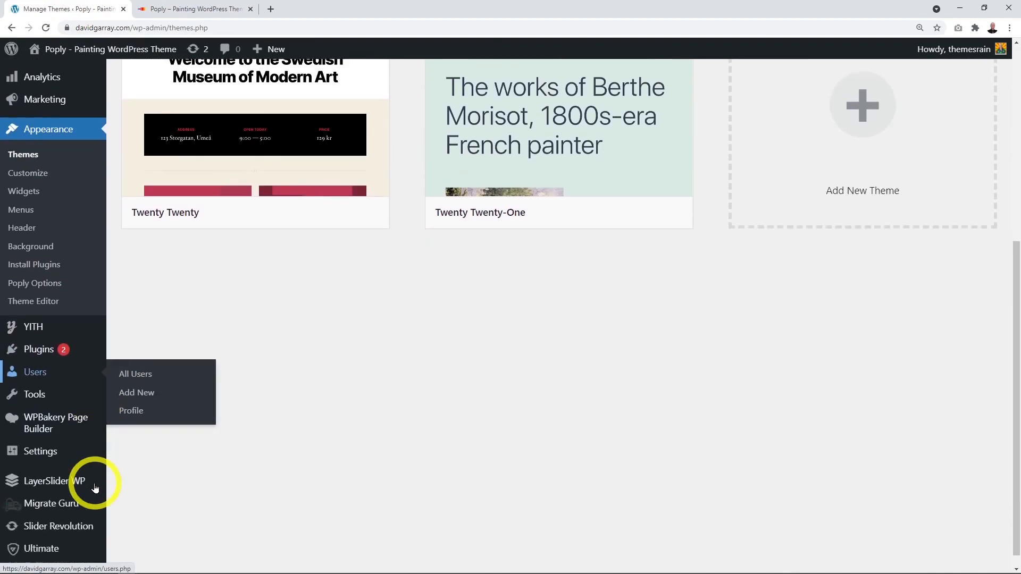
mouse_move(40, 440)
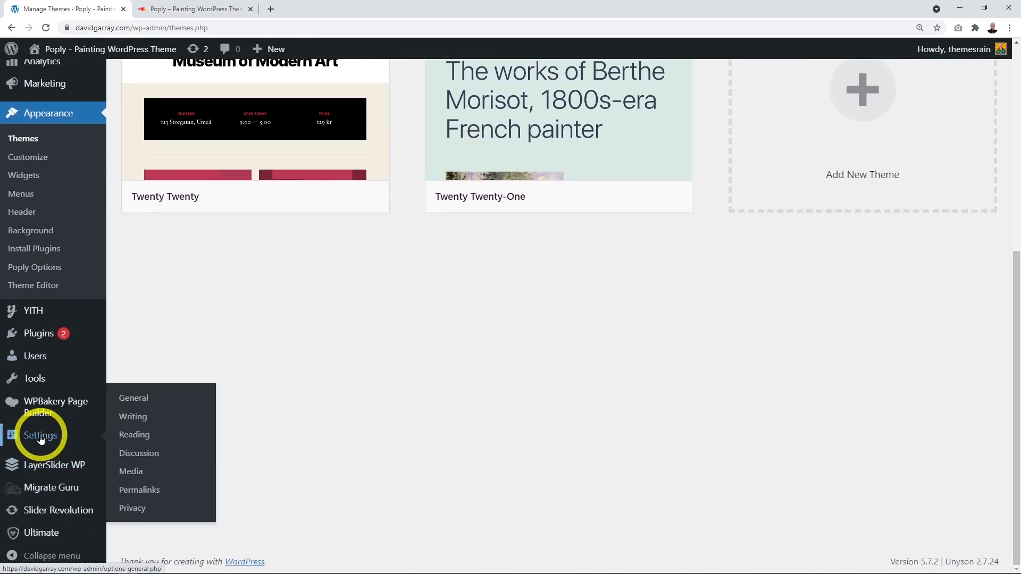
left_click(132, 400)
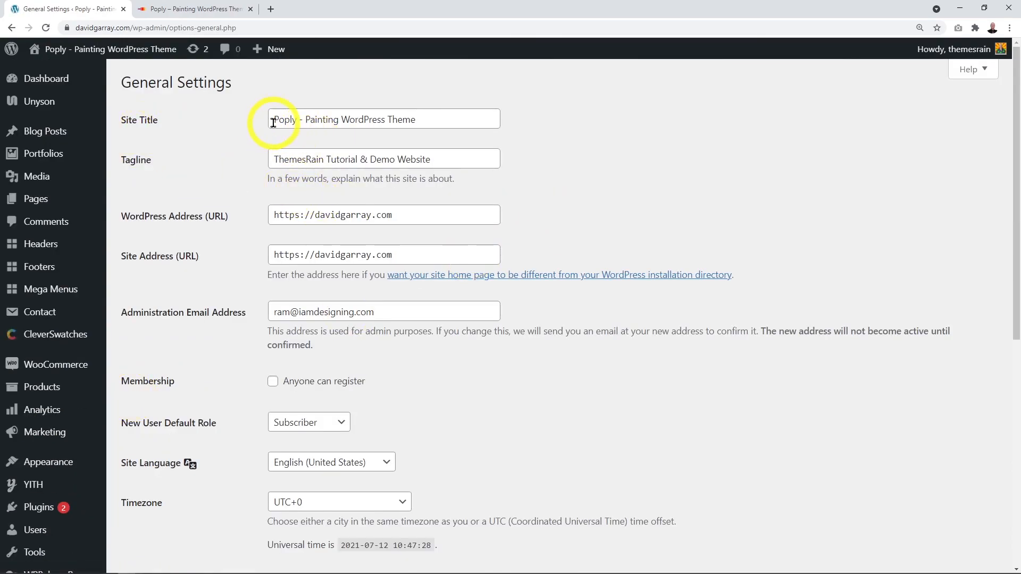
Step: Review the Poply site title and tagline text
left_click_drag(274, 119, 464, 116)
left_click(585, 137)
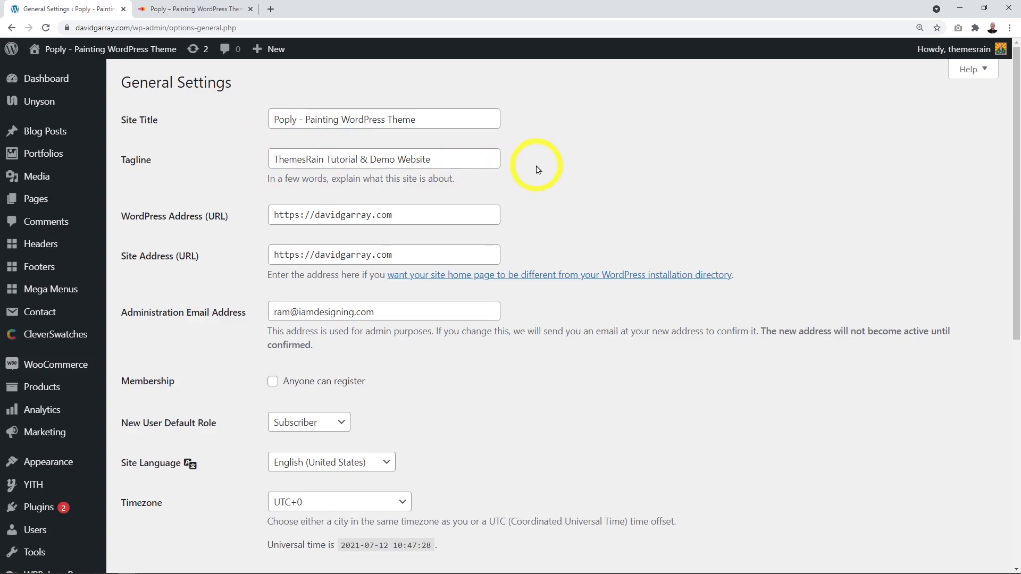
left_click_drag(453, 159, 257, 158)
left_click(383, 187)
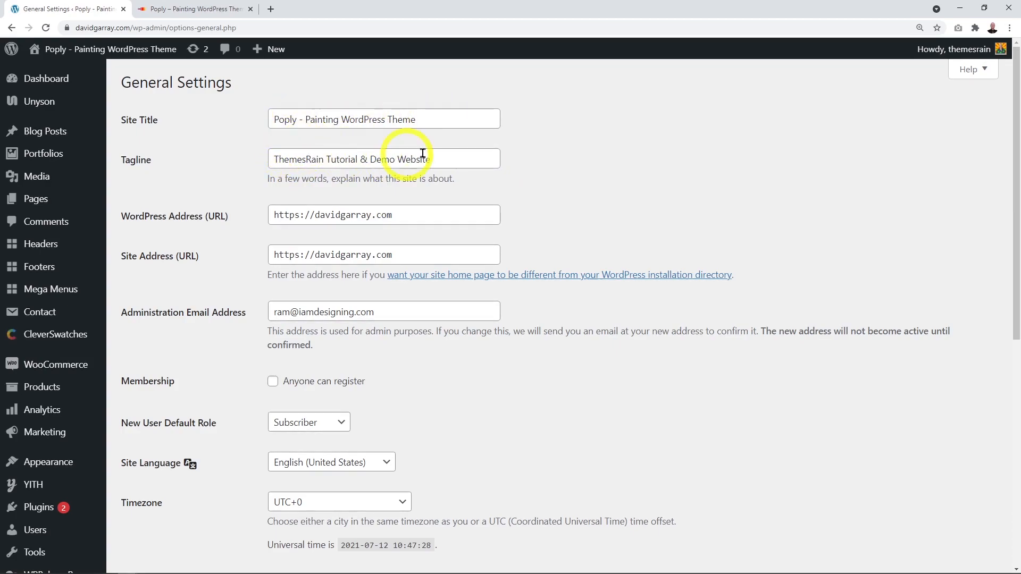
Step: Save the general settings with the Poply title and tagline
scroll(524, 303, "down", 1)
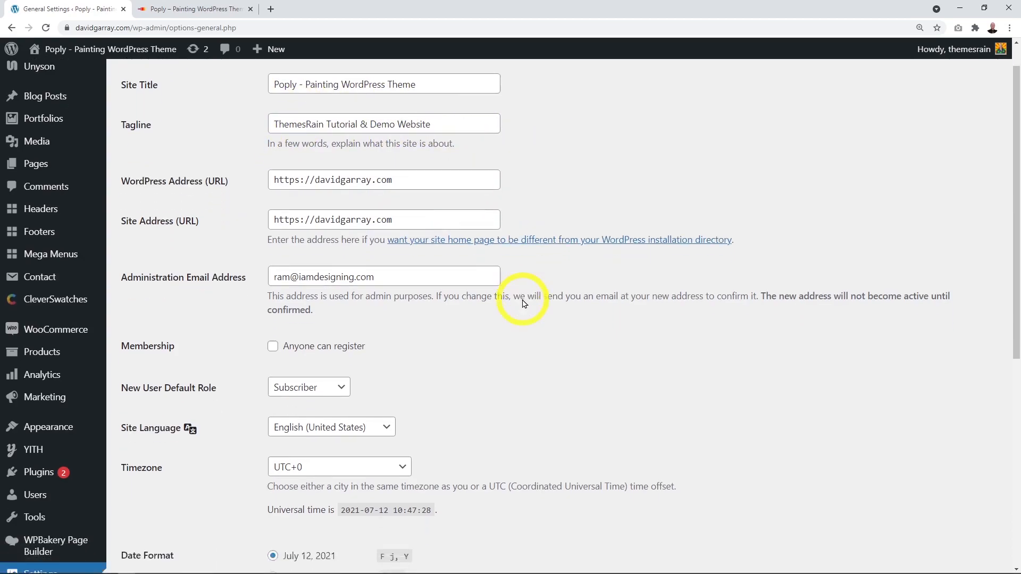
scroll(524, 303, "down", 2)
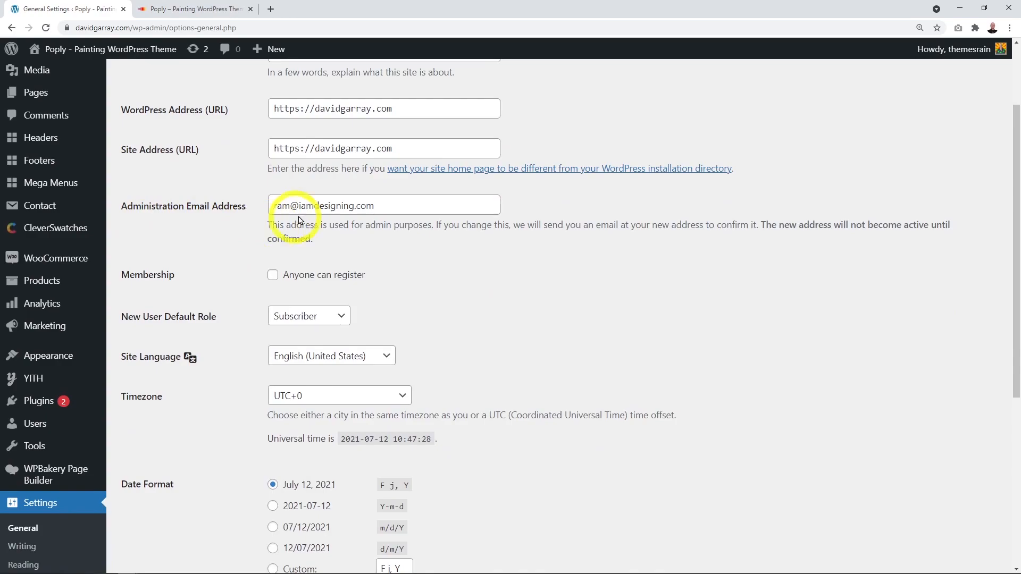
scroll(520, 253, "down", 4)
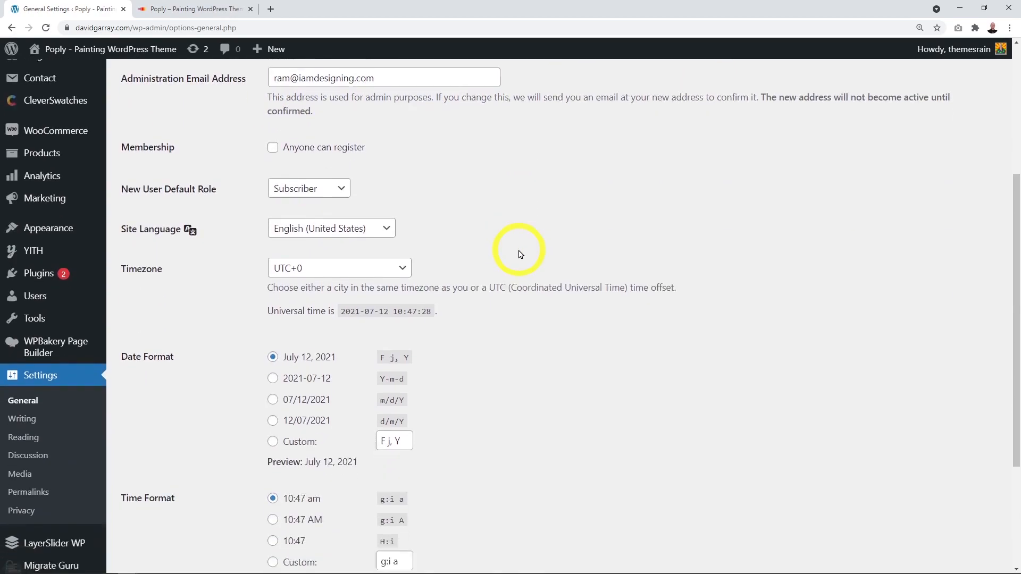
scroll(520, 253, "down", 5)
left_click(158, 509)
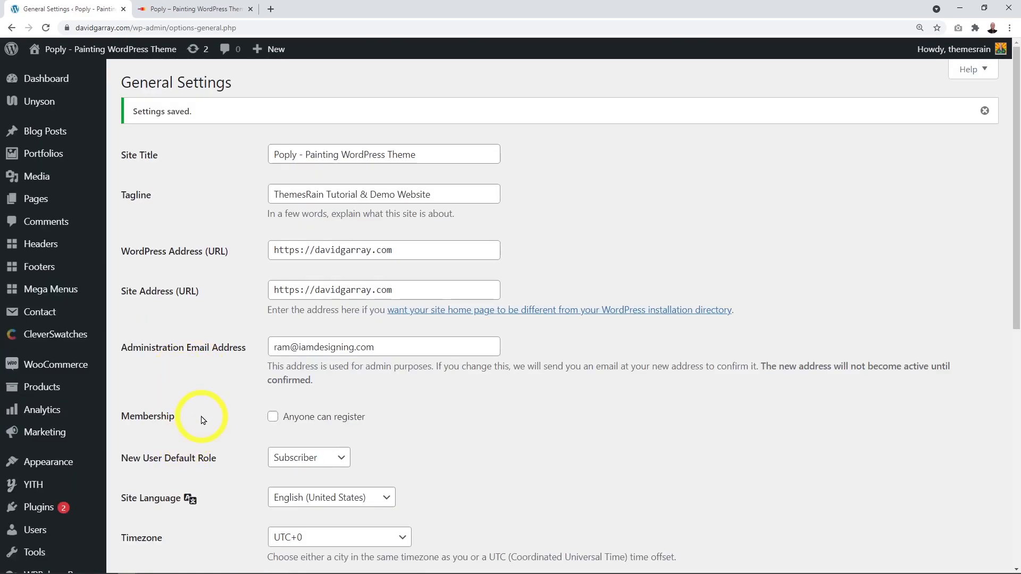
scroll(202, 417, "down", 2)
scroll(203, 417, "down", 4)
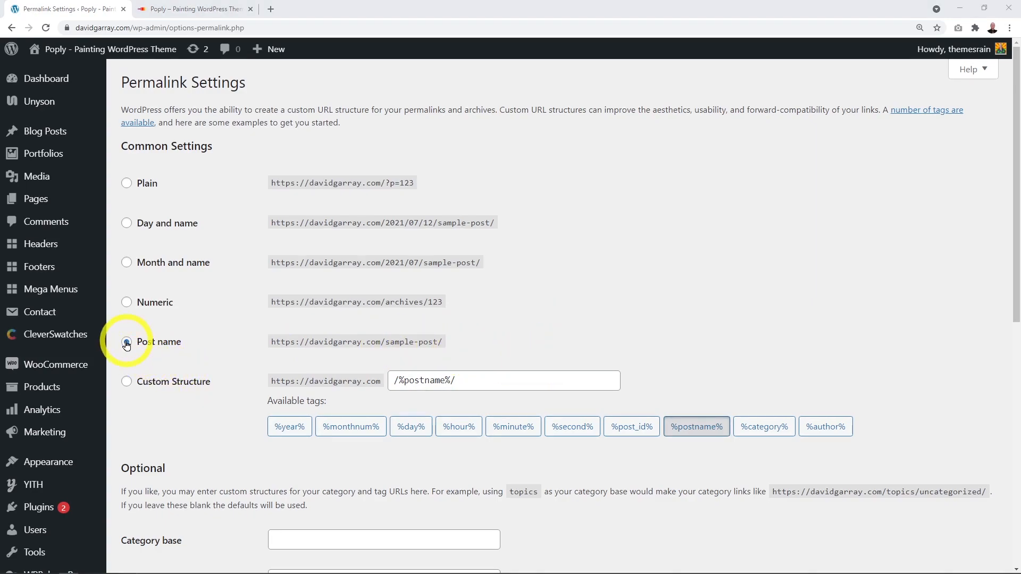
Step: Save the permalink settings with the Post name structure
scroll(218, 364, "down", 9)
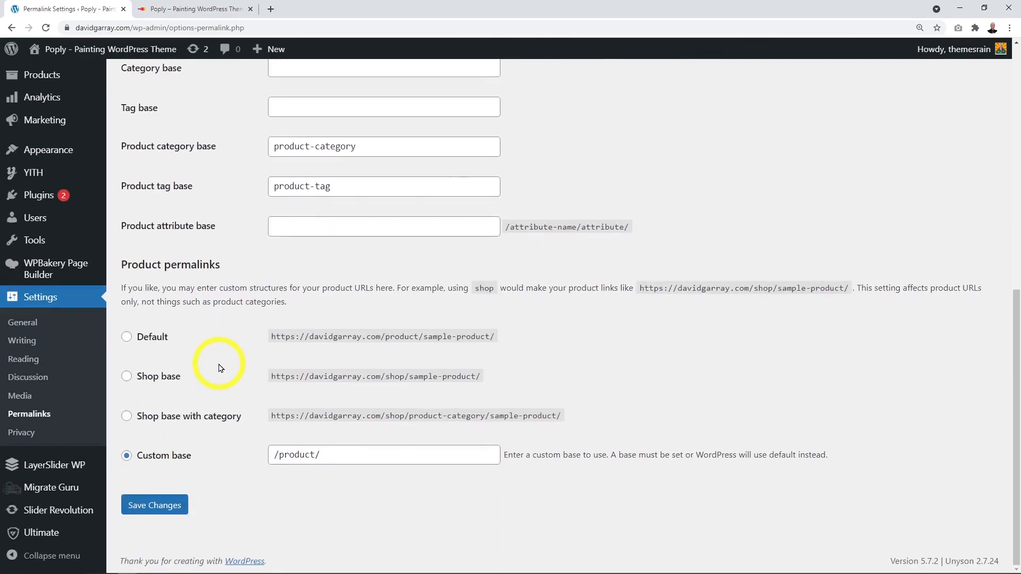
left_click(173, 506)
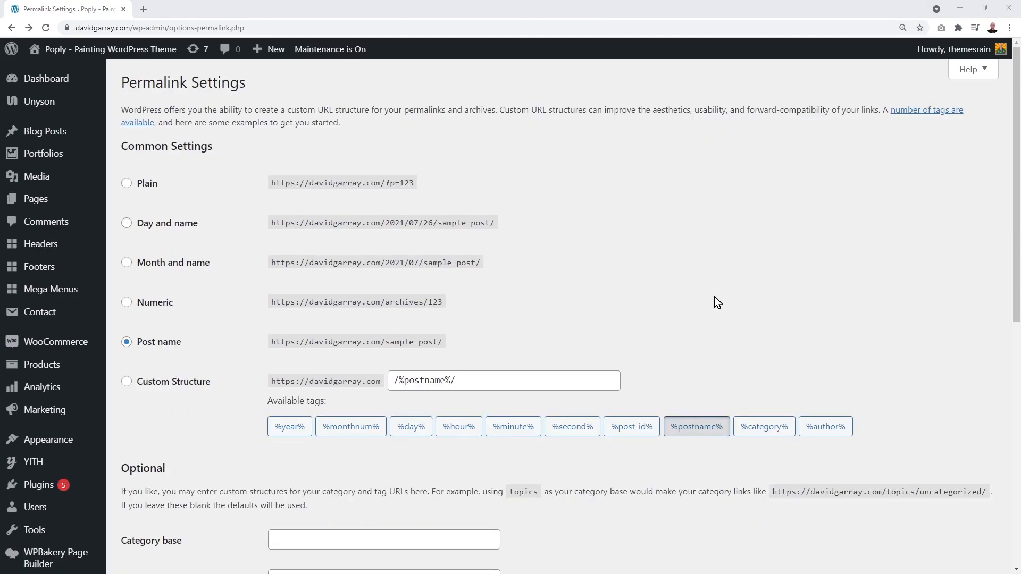
Step: Open the All Pages list and locate the Home — Front Page entry
left_click(38, 202)
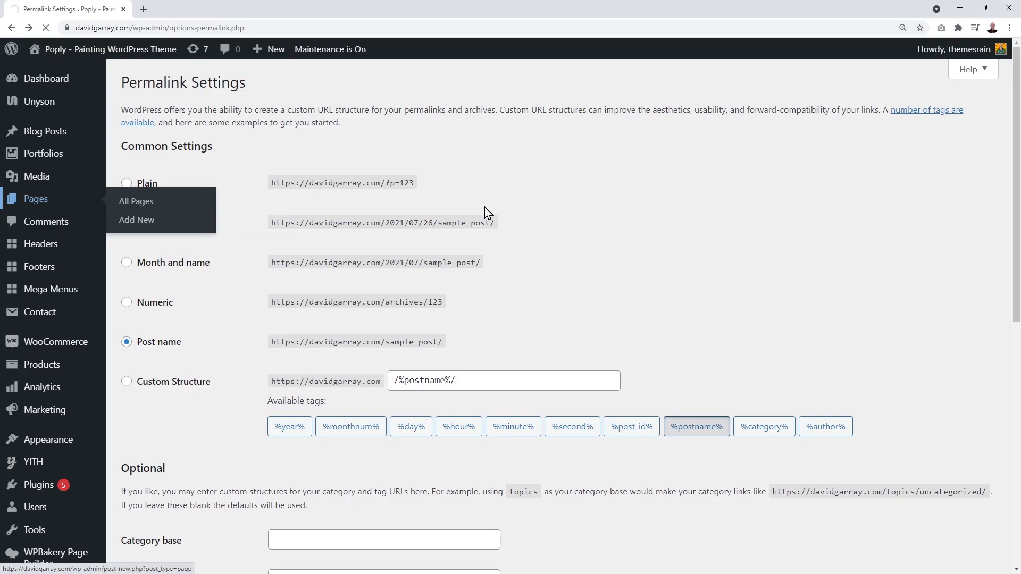
scroll(522, 307, "down", 1)
scroll(522, 312, "down", 5)
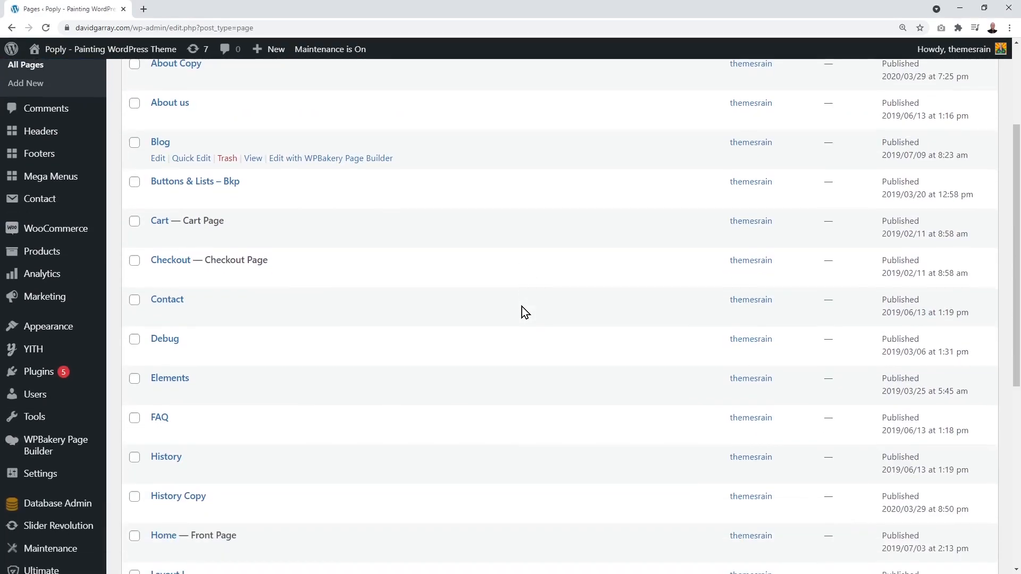
scroll(521, 306, "down", 1)
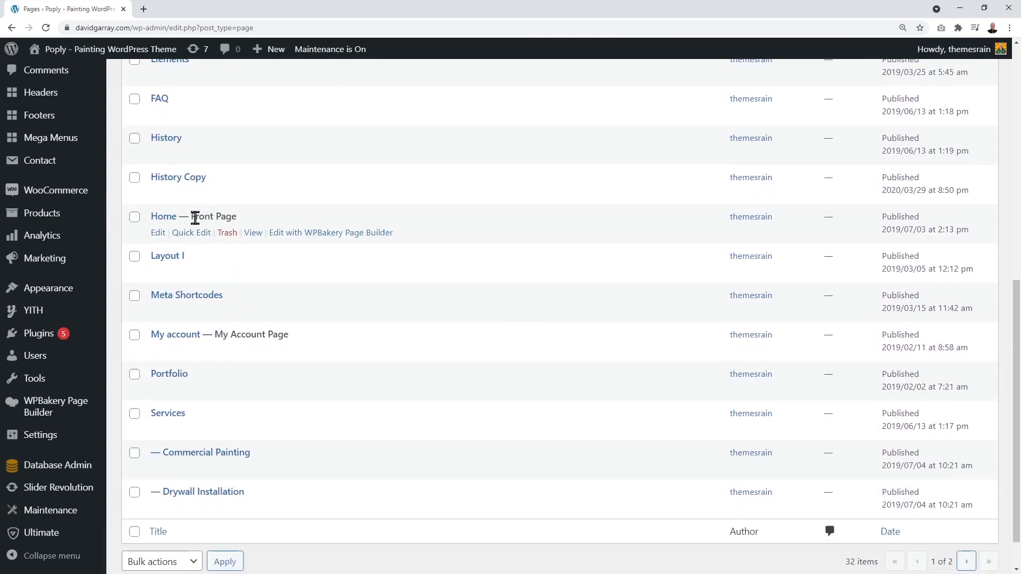
left_click_drag(192, 217, 240, 223)
left_click(457, 222)
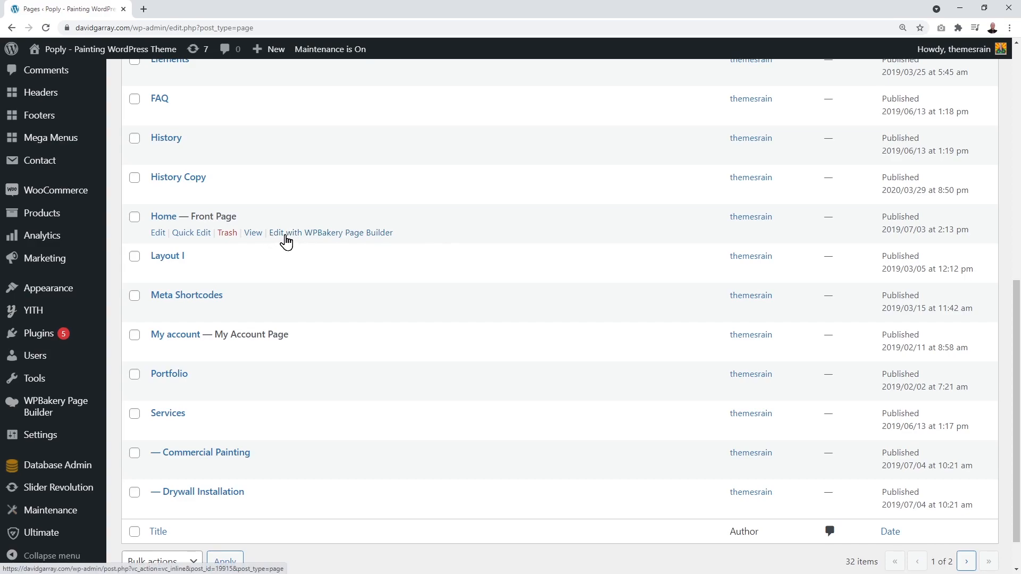
Step: Open Home in WPBakery Page Builder in a new tab and switch to it
right_click(329, 234)
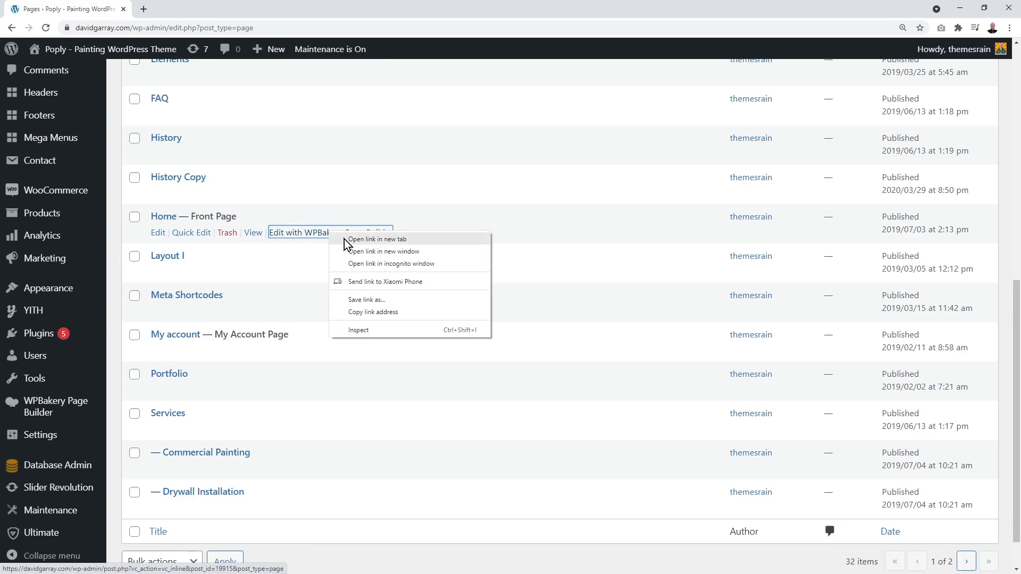
left_click(350, 240)
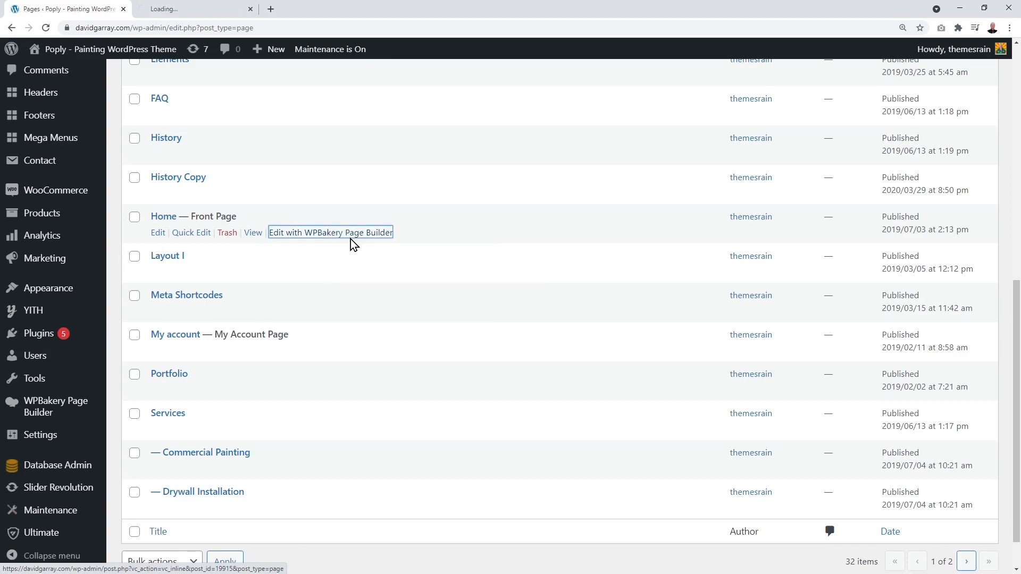
left_click(196, 12)
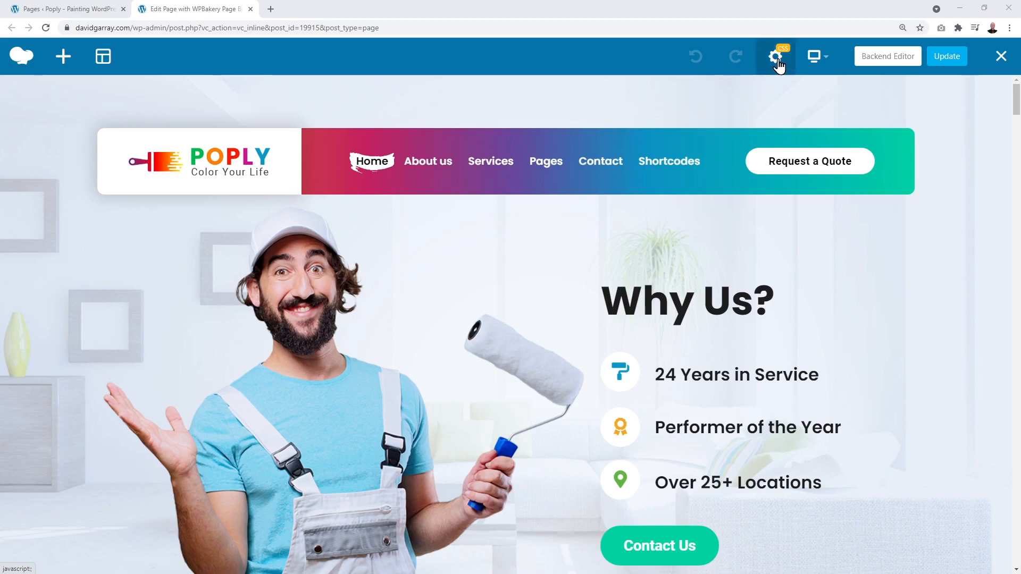
Step: Scroll the front-end editor to bring the Welcome section into view
mouse_move(817, 67)
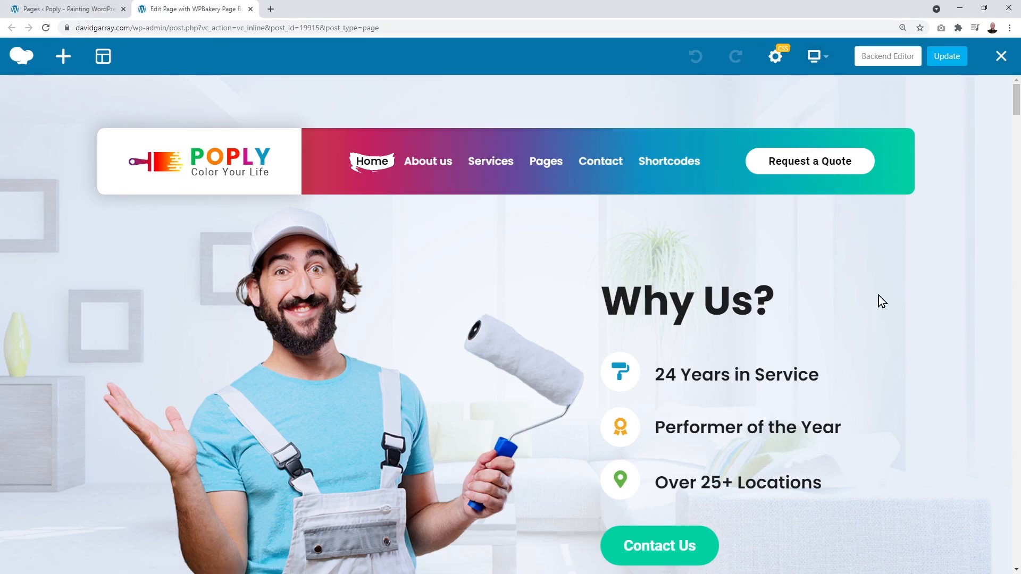
scroll(923, 273, "down", 12)
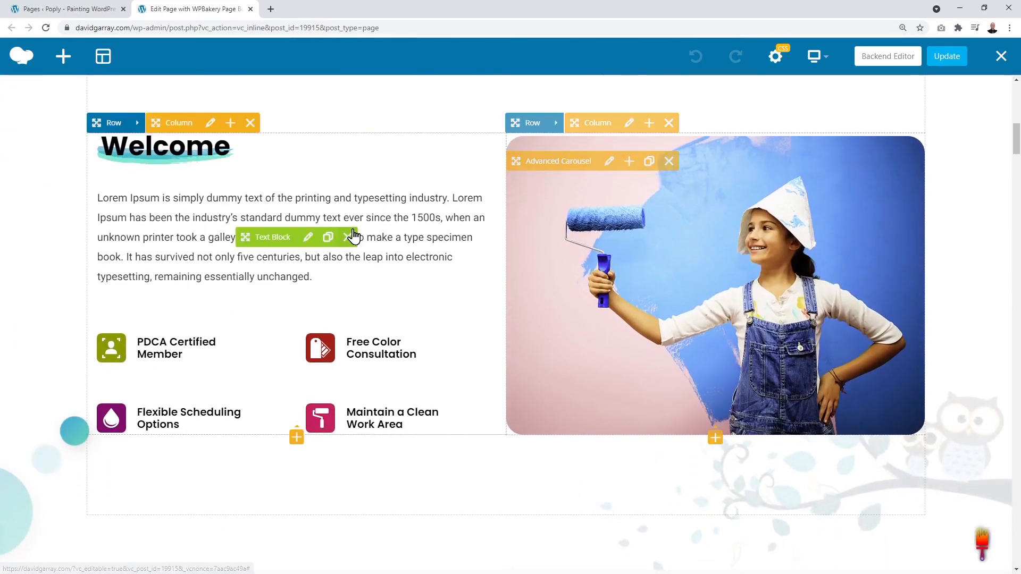
scroll(351, 235, "up", 1)
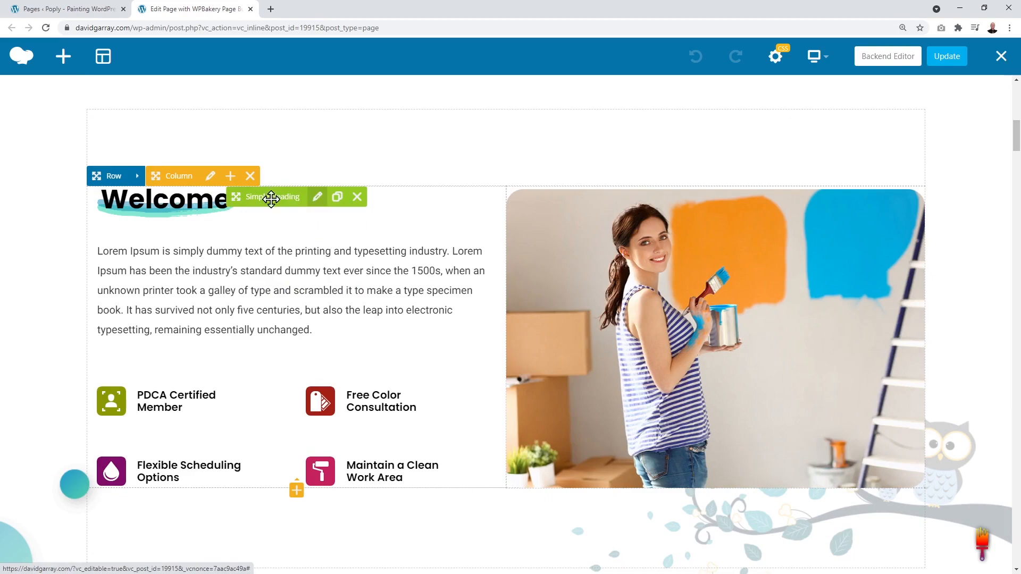
Step: Change the Welcome heading text to 'Hello!', save, and close its settings
left_click(319, 200)
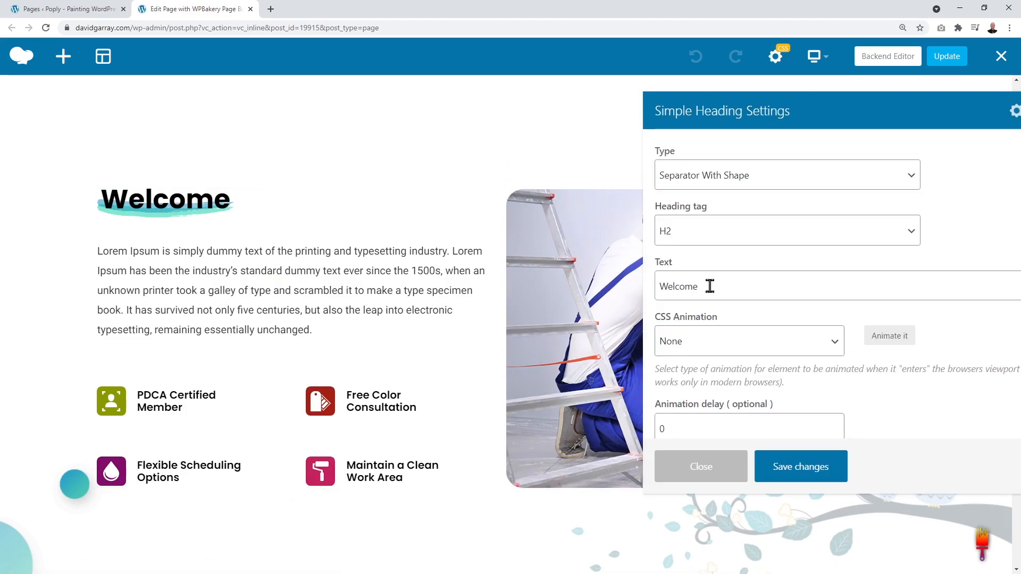
left_click_drag(708, 286, 634, 289)
type("Hello!")
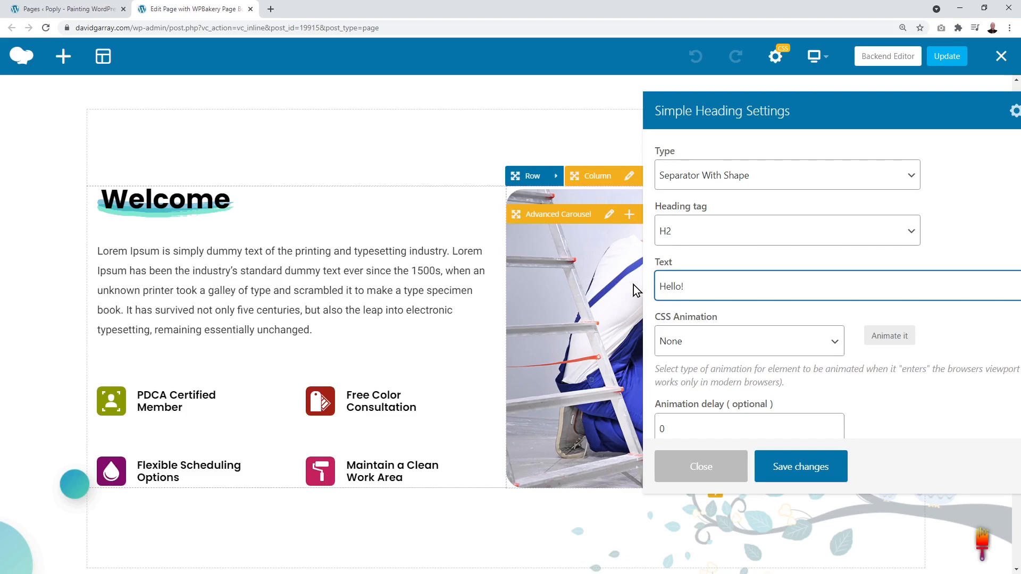
left_click(798, 477)
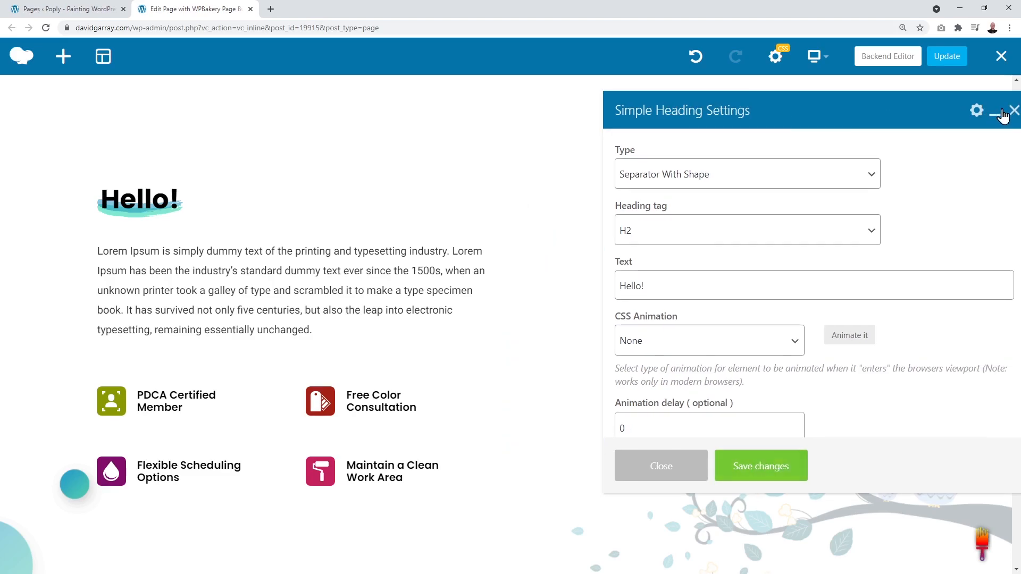
left_click(1013, 113)
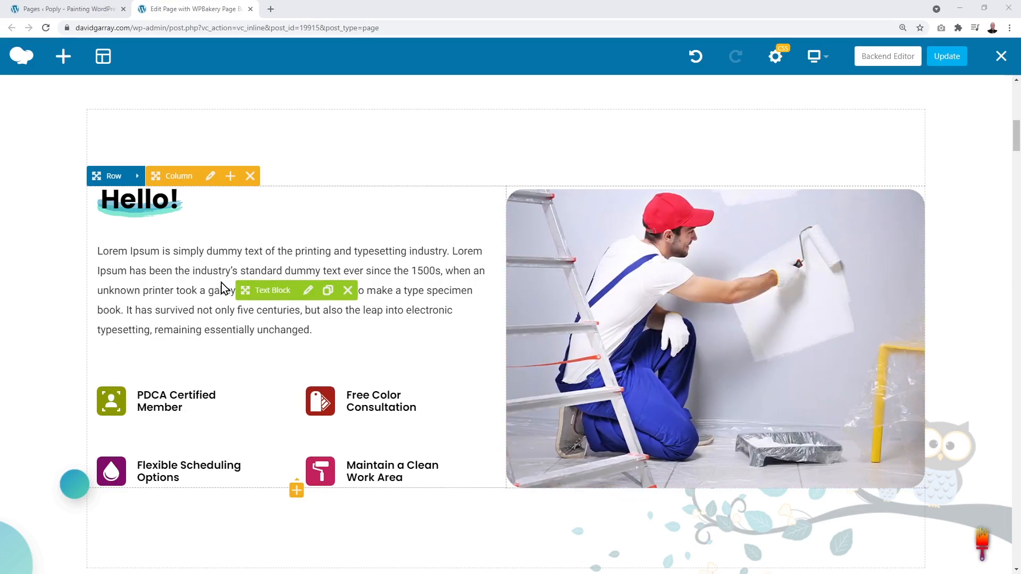
Step: Replace the Lorem Ipsum text block with the pasted 'With over 22 years' experience' paragraph
left_click(309, 291)
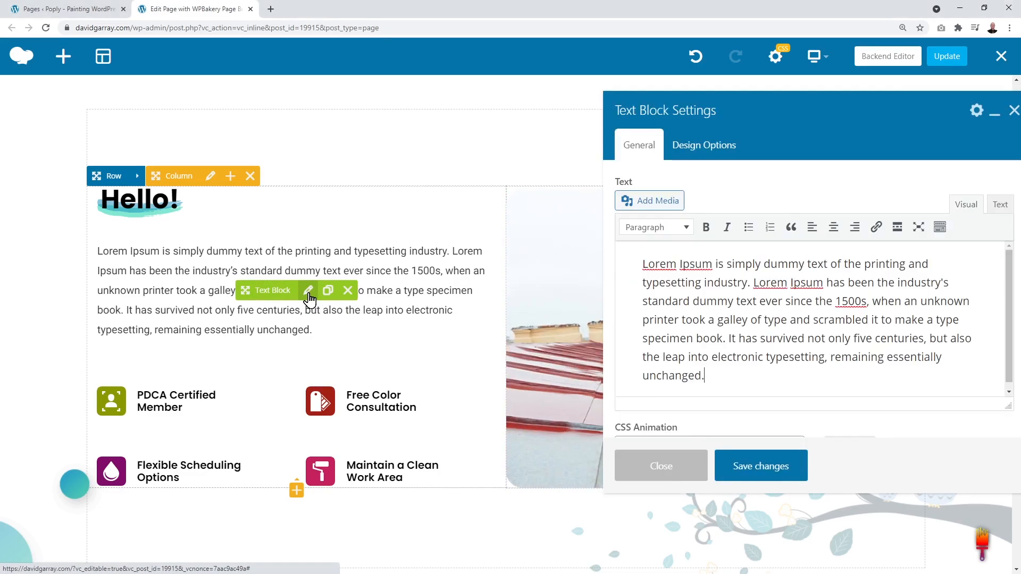
left_click_drag(716, 379, 642, 263)
key("BackSpace")
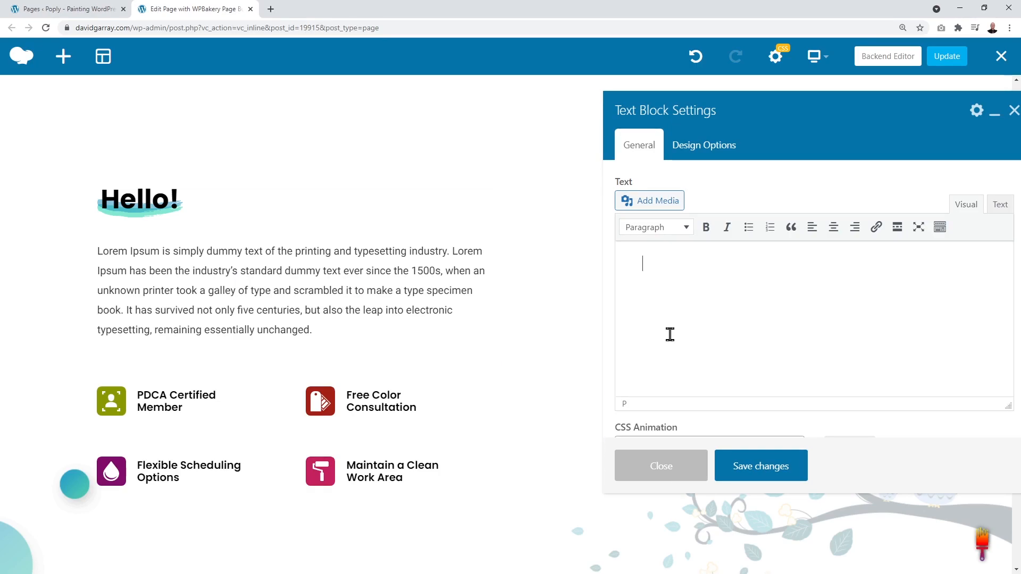
type("With over 22 years’ experience helping the people and businesses of Ireland achieve the look and goals they want, you’re in safe hands with us. Our exceptional attention to detail, from planning to completion, has created a long list of satisfied customers. We’re proud that our business has grown through repeat custom and recommendations, and believe our refusal to cut corners, lower our standards, and always go that extra mile are all important to our success.")
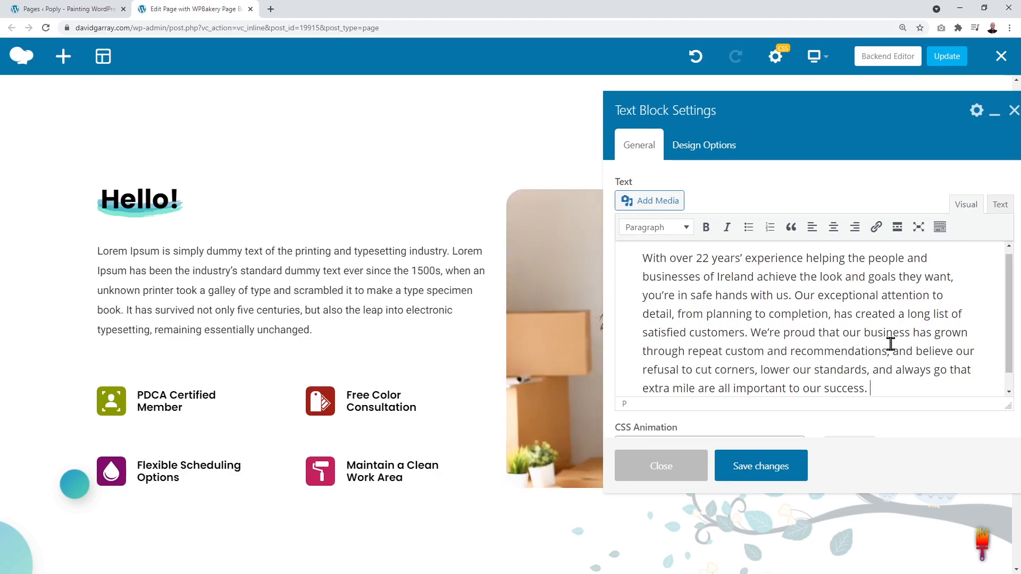
scroll(888, 340, "down", 1)
scroll(890, 344, "up", 1)
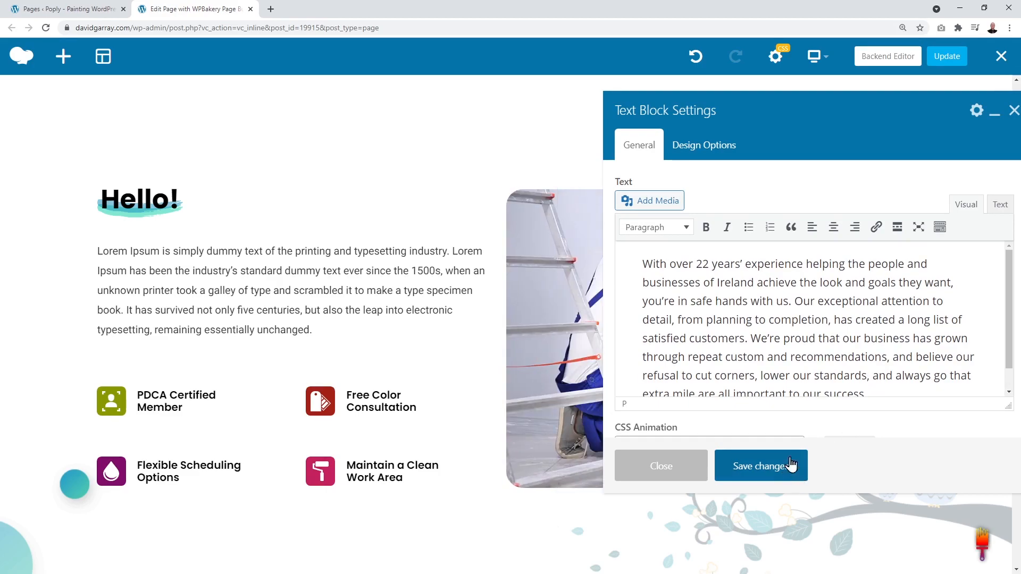
left_click(767, 476)
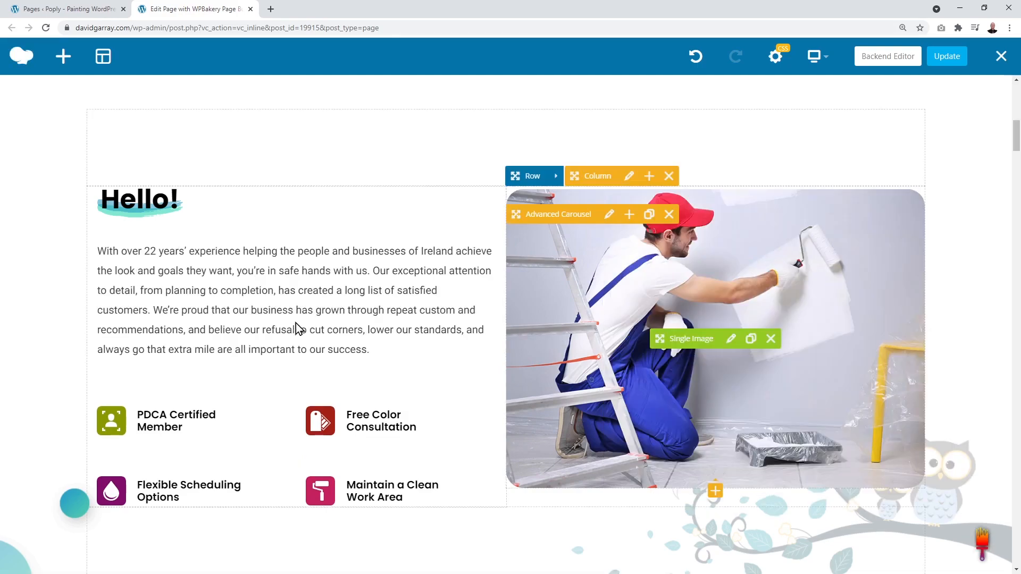
mouse_move(276, 328)
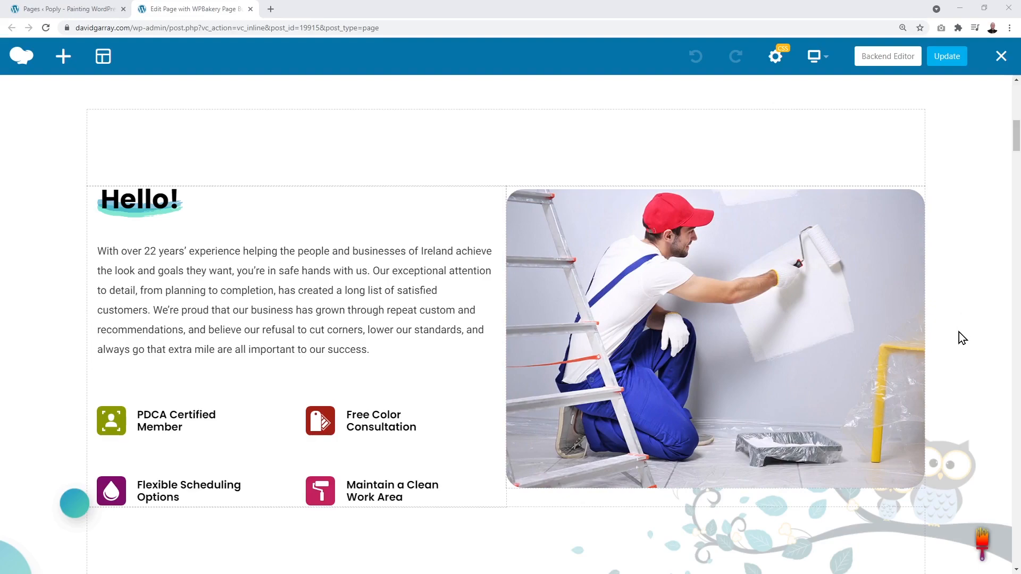
Step: Inspect two carousel Single Image settings without changes, then return to the Pages tab
mouse_move(840, 319)
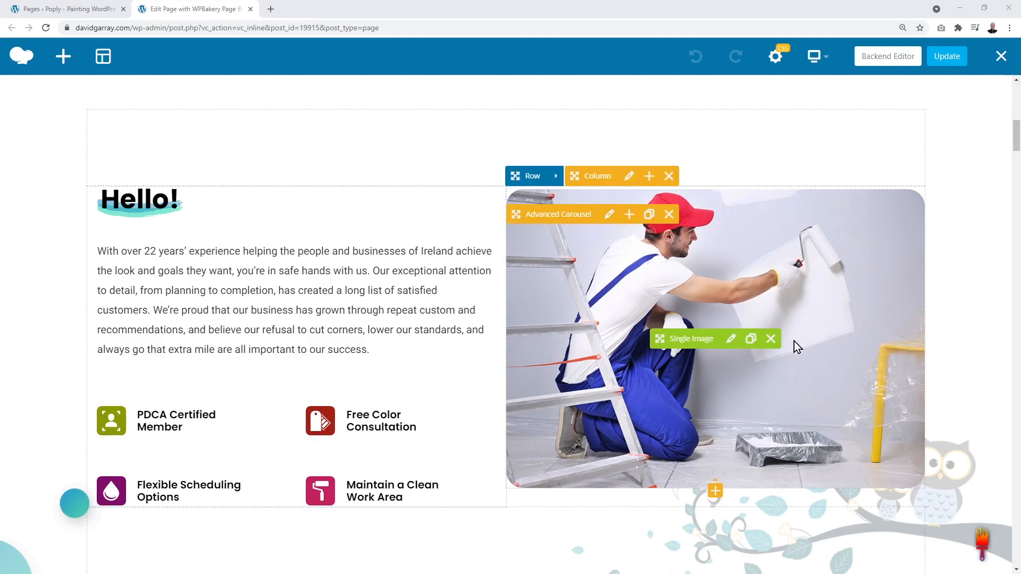
left_click(731, 339)
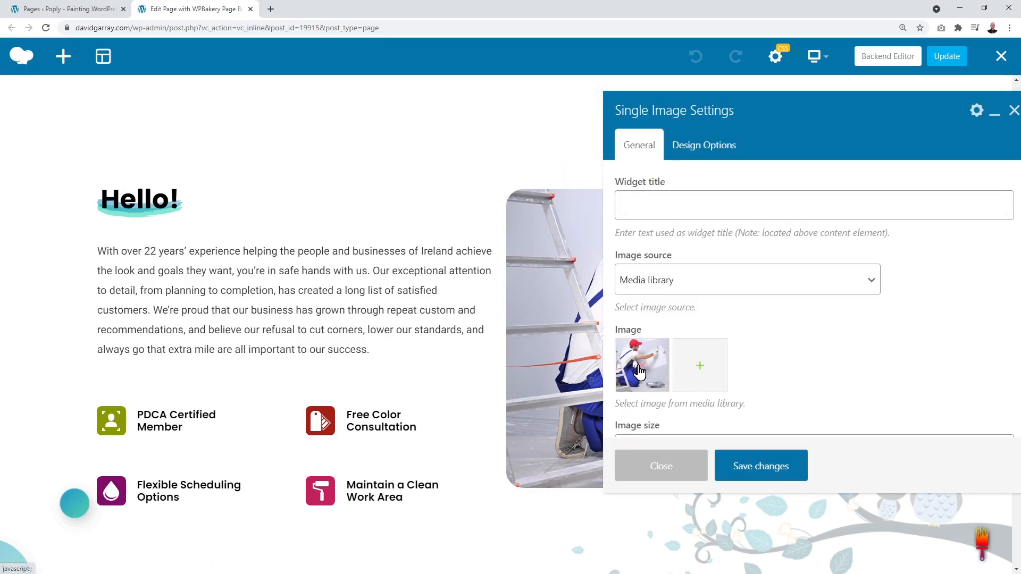
left_click(1013, 112)
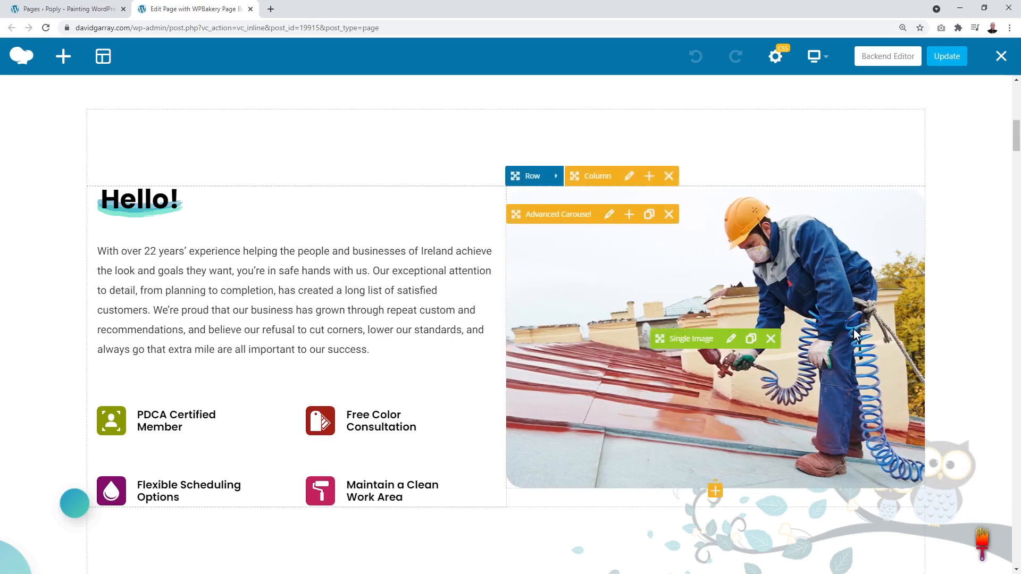
left_click(732, 339)
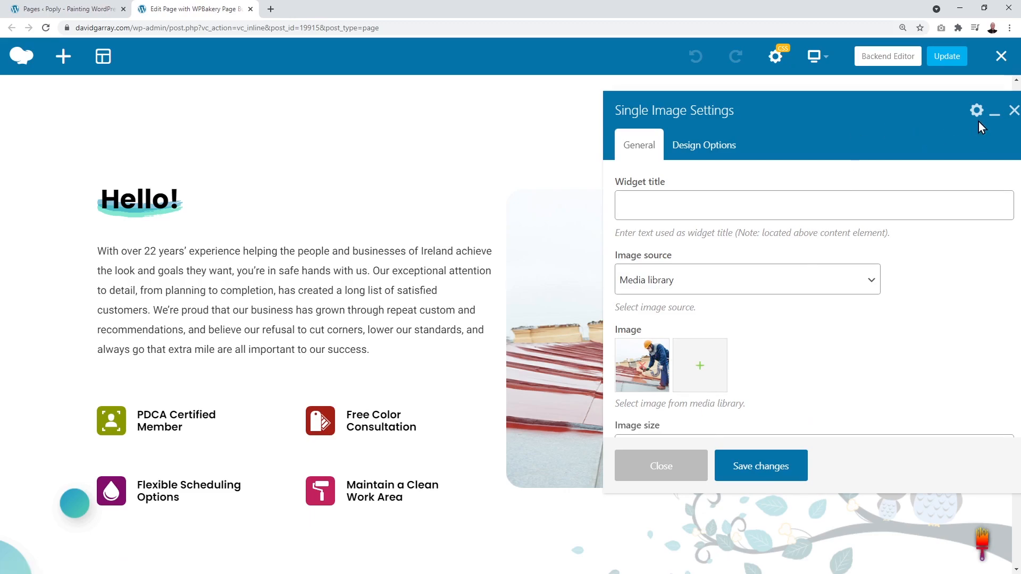
left_click(1014, 110)
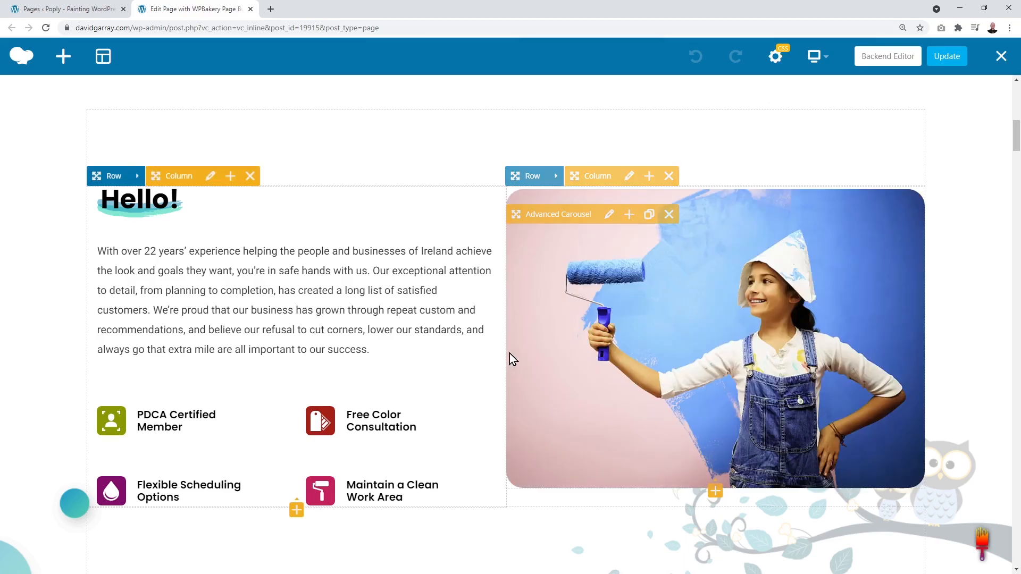
left_click(63, 12)
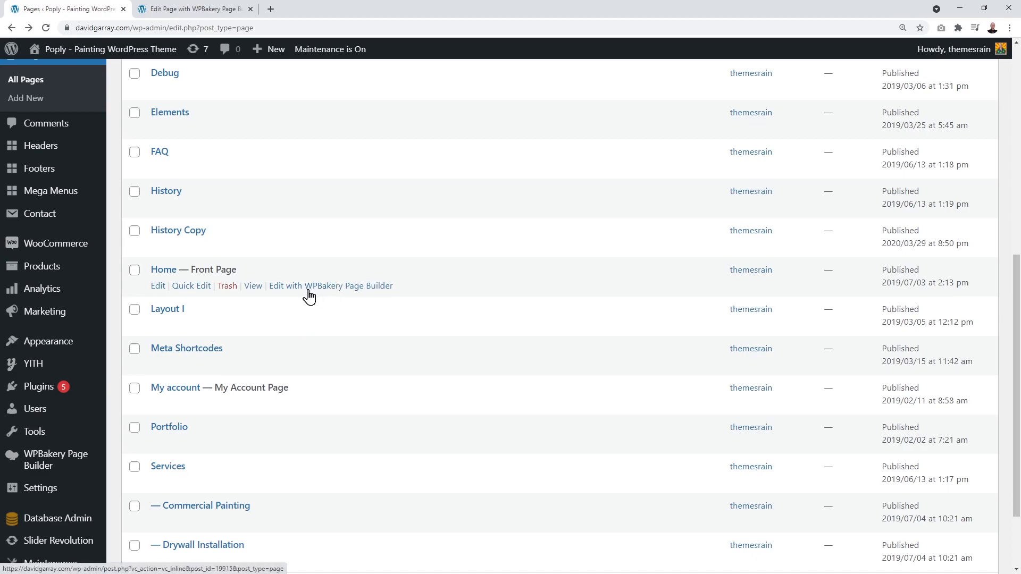
Step: Open Home in the back-end editor and scroll to its WPBakery elements
left_click(154, 289)
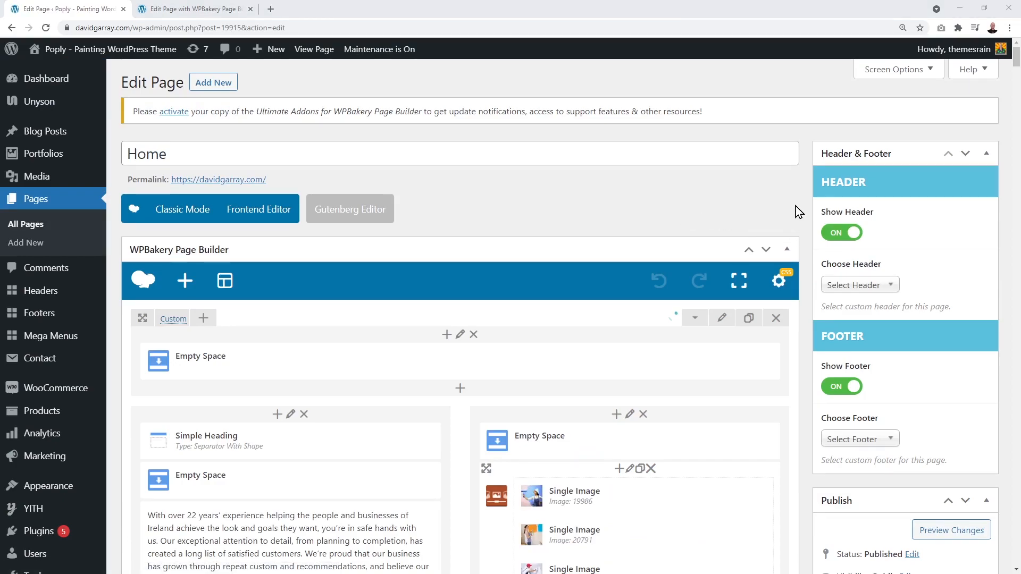
scroll(795, 211, "down", 5)
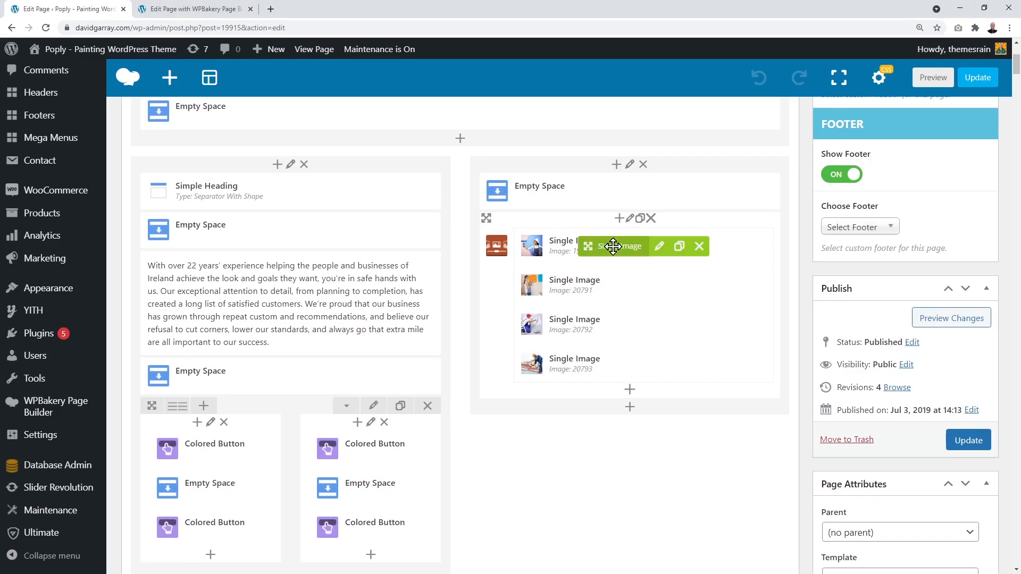
Step: Open the first carousel image's settings and clear its current image
left_click(659, 247)
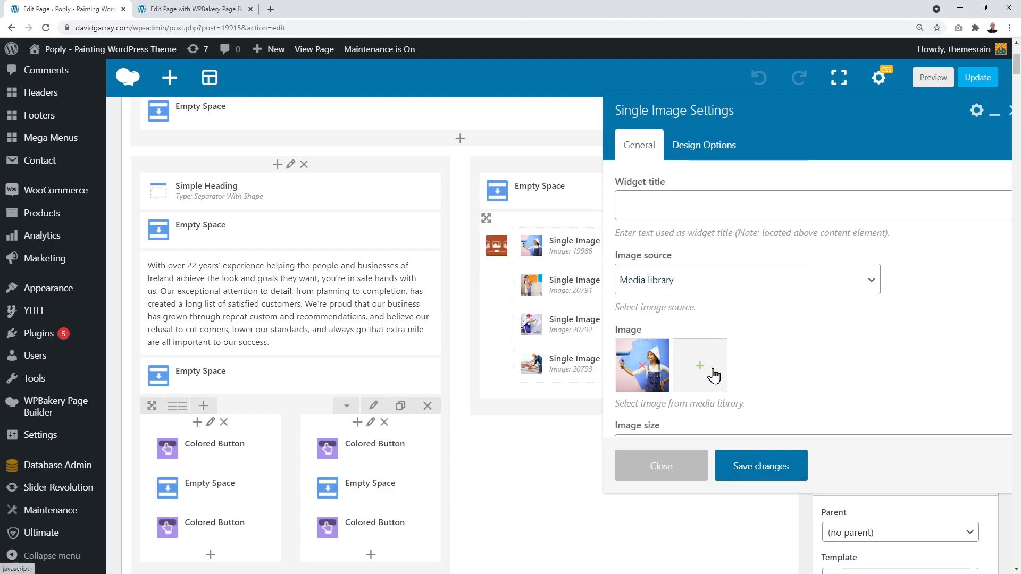
left_click(642, 365)
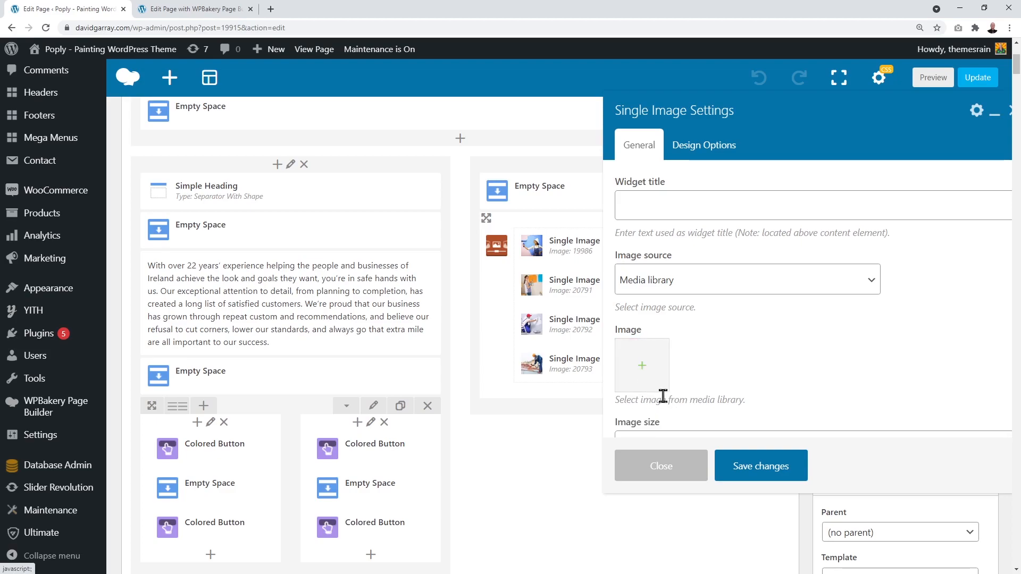
left_click(643, 367)
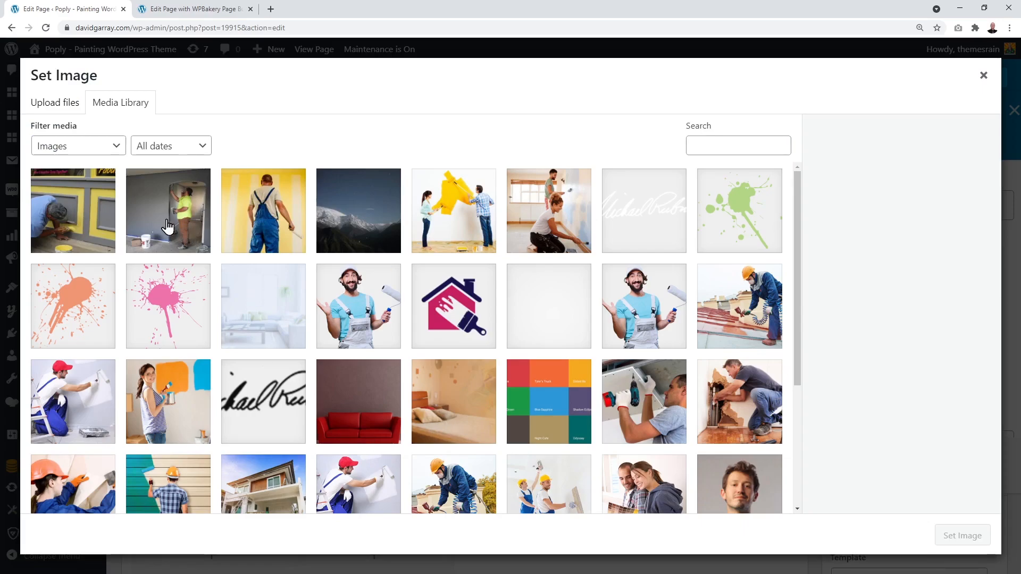
Step: Upload _1.jpg through _3.jpg and set 1.jpg as the first image
left_click(63, 109)
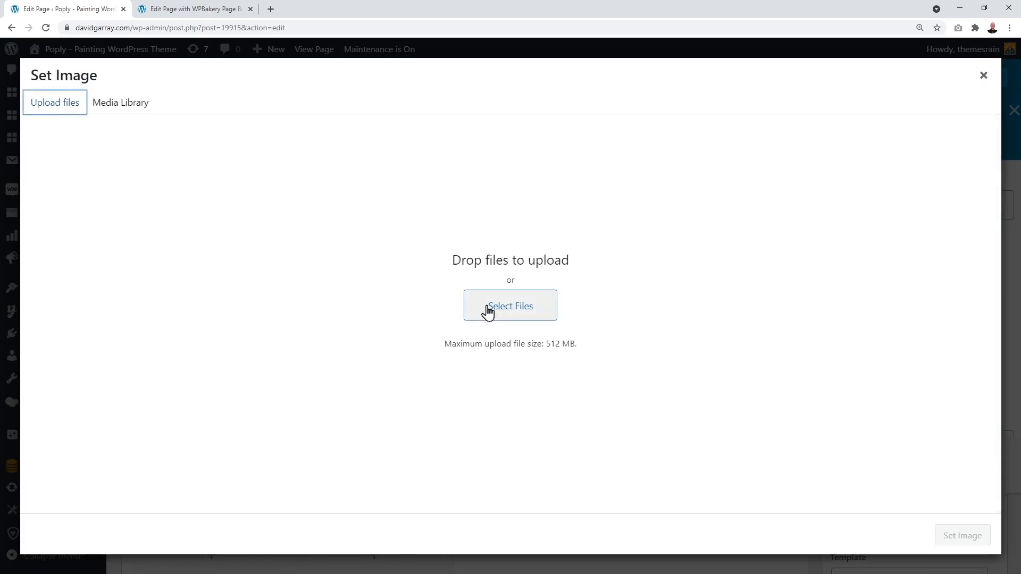
left_click(497, 311)
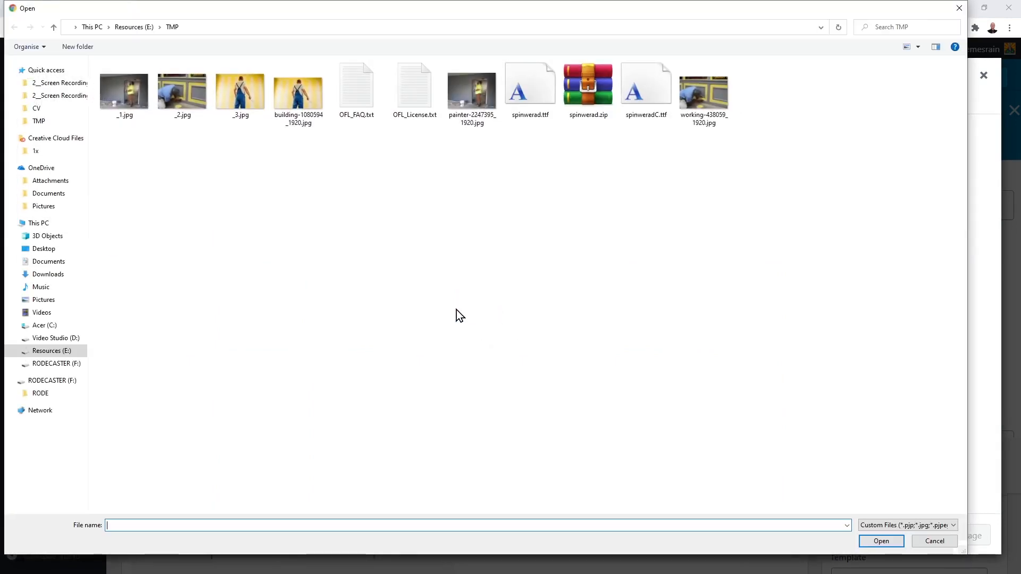
left_click(116, 98)
left_click(226, 100, "shift")
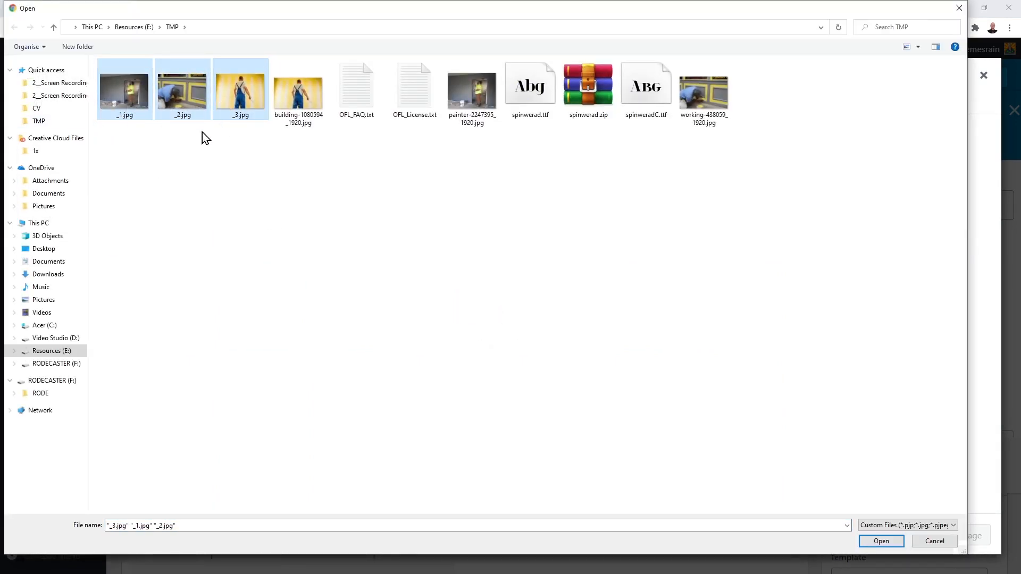
left_click(881, 541)
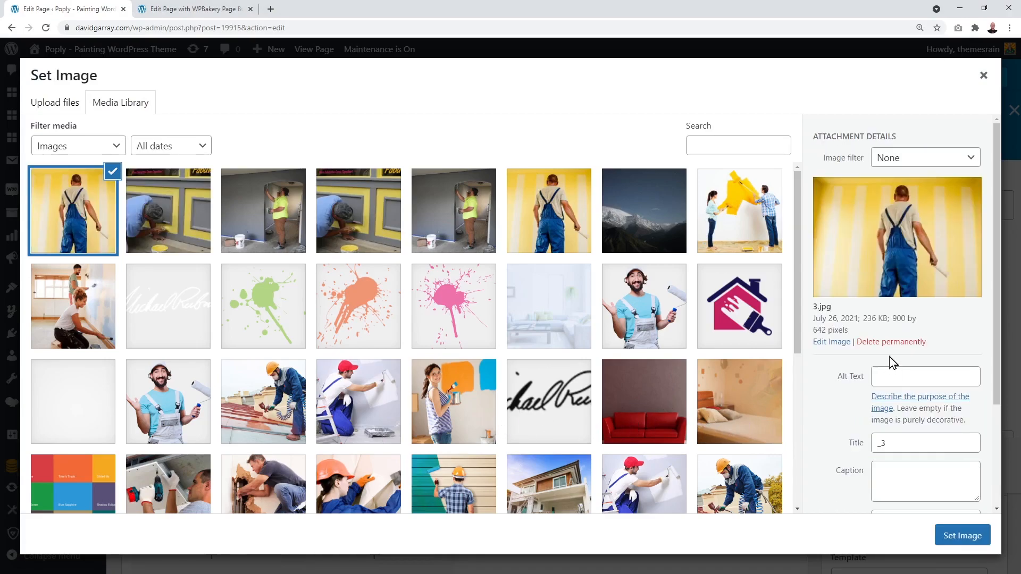
left_click(277, 245)
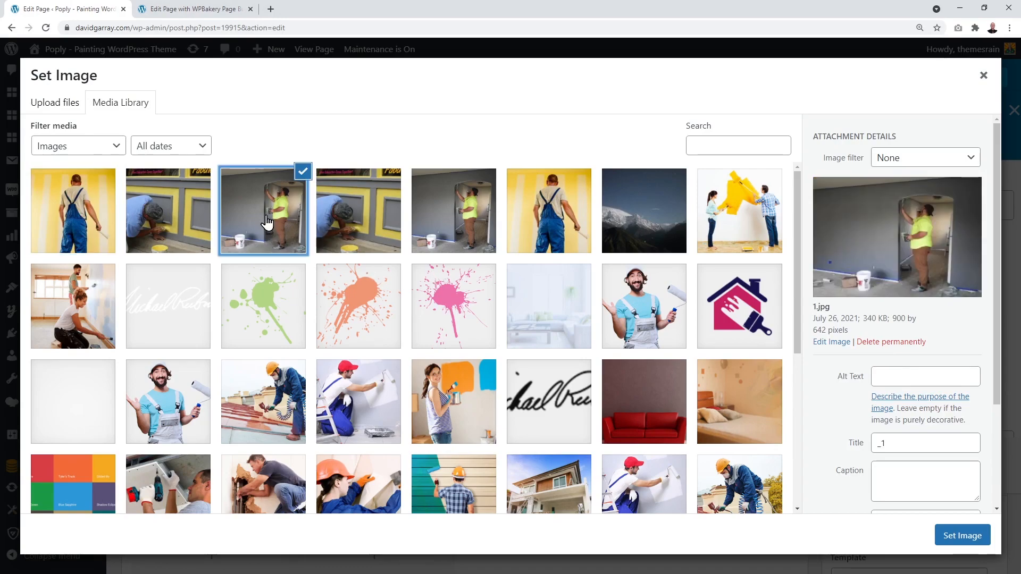
left_click(956, 537)
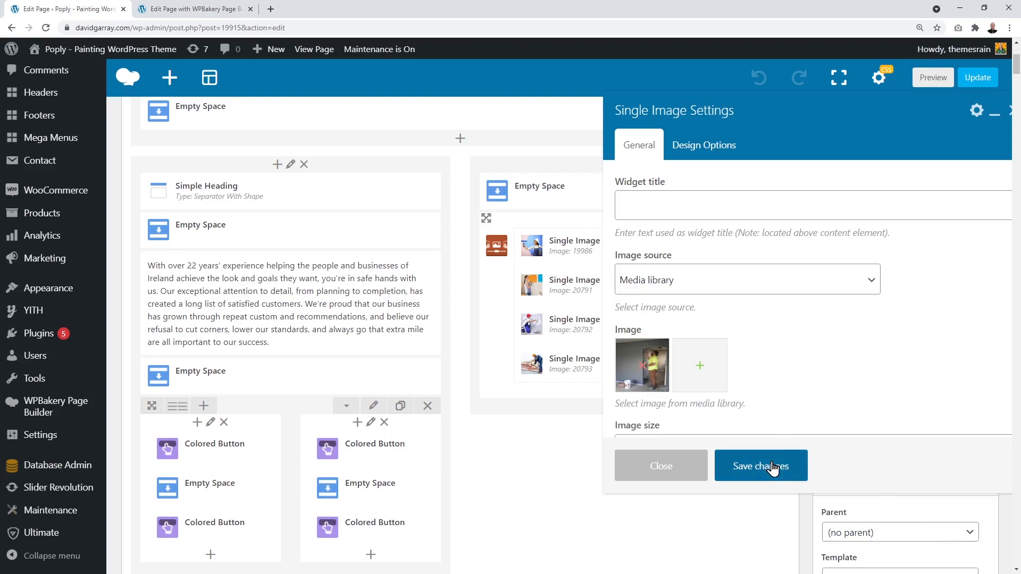
Step: Save the first image, then set the second carousel image to 2.jpg and save
left_click(772, 466)
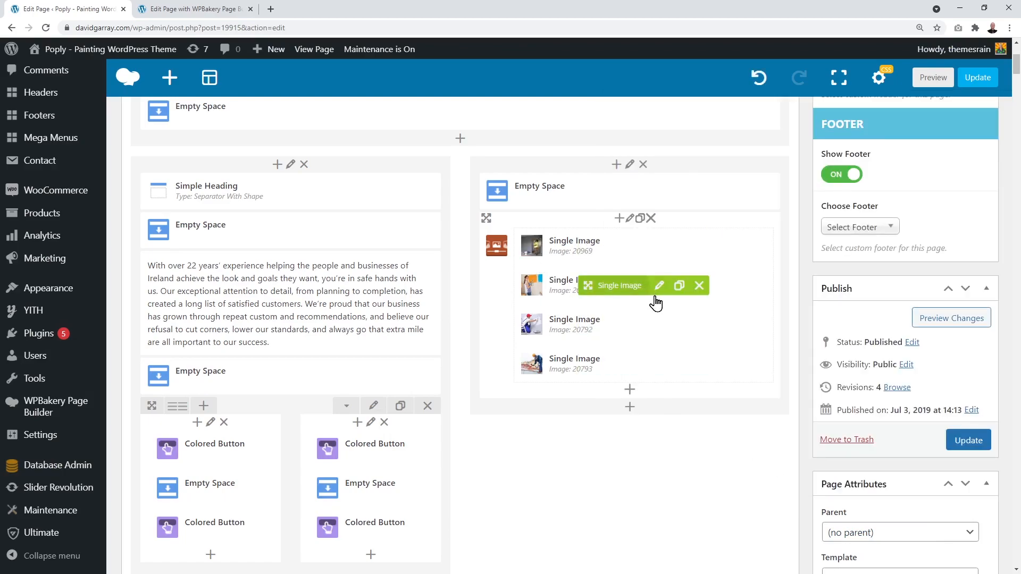
left_click(660, 286)
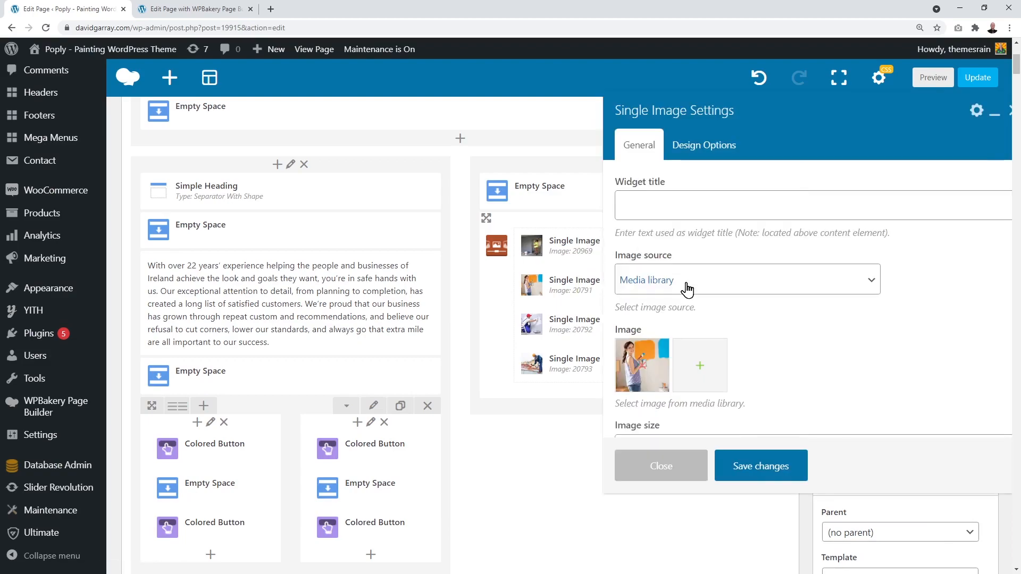
left_click(642, 372)
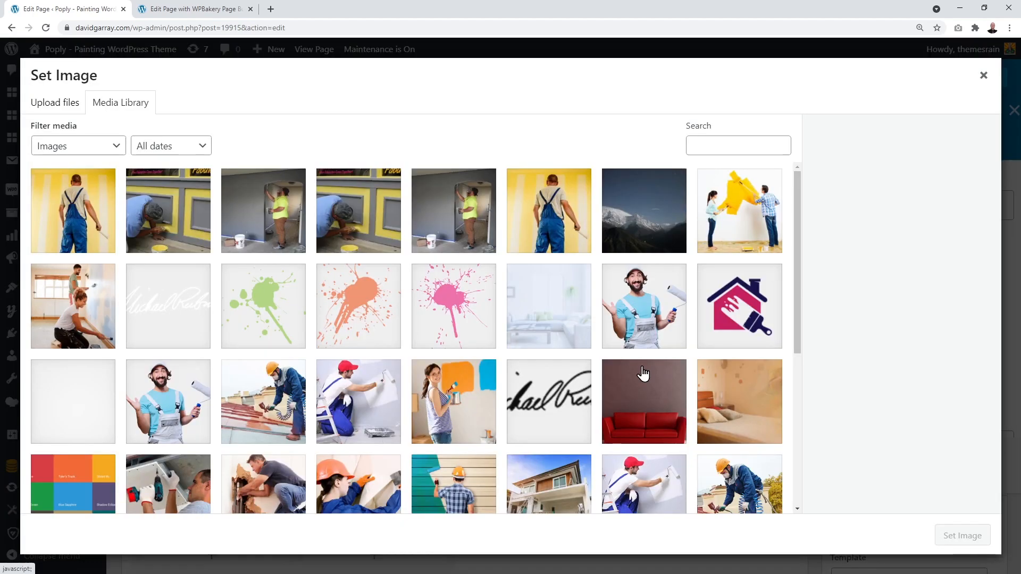
left_click(178, 218)
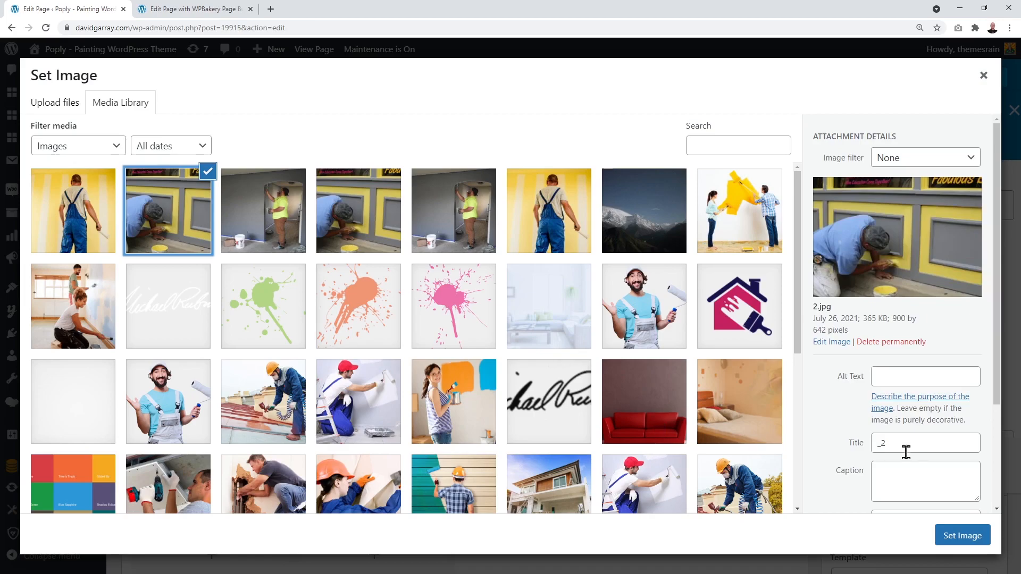
left_click(949, 536)
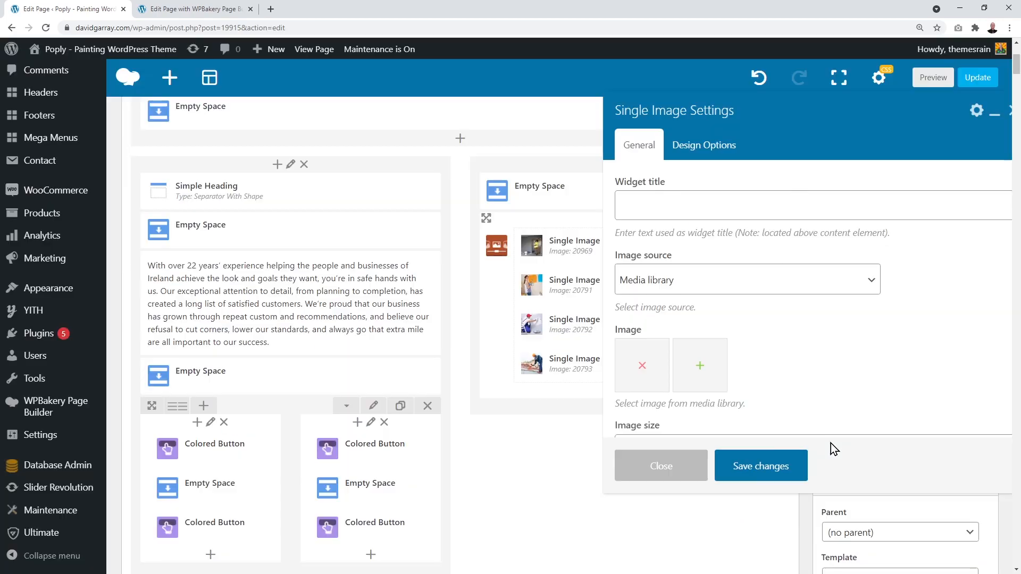
left_click(751, 470)
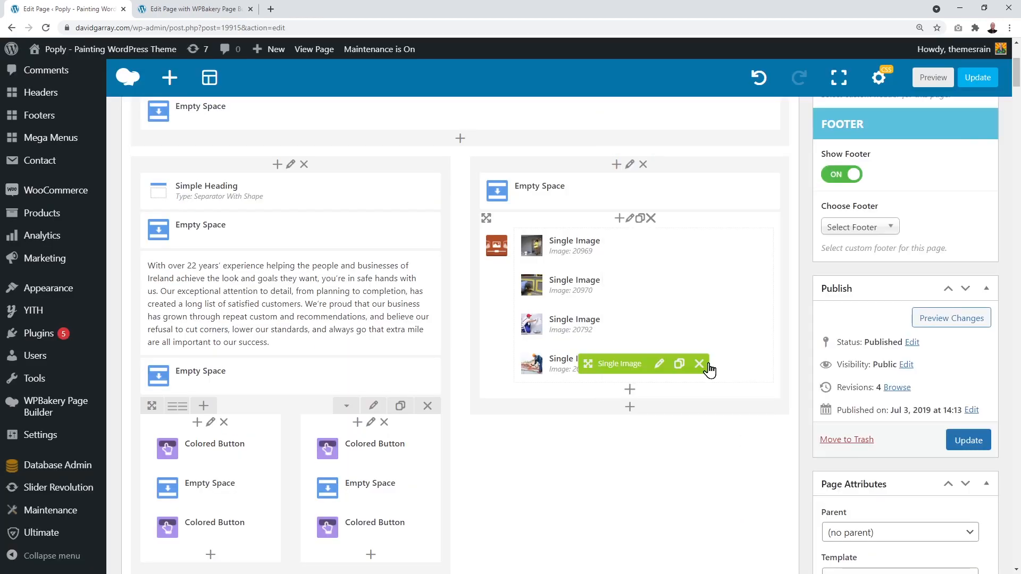
Step: Replace the third carousel image with 3.jpg and save it
left_click(660, 326)
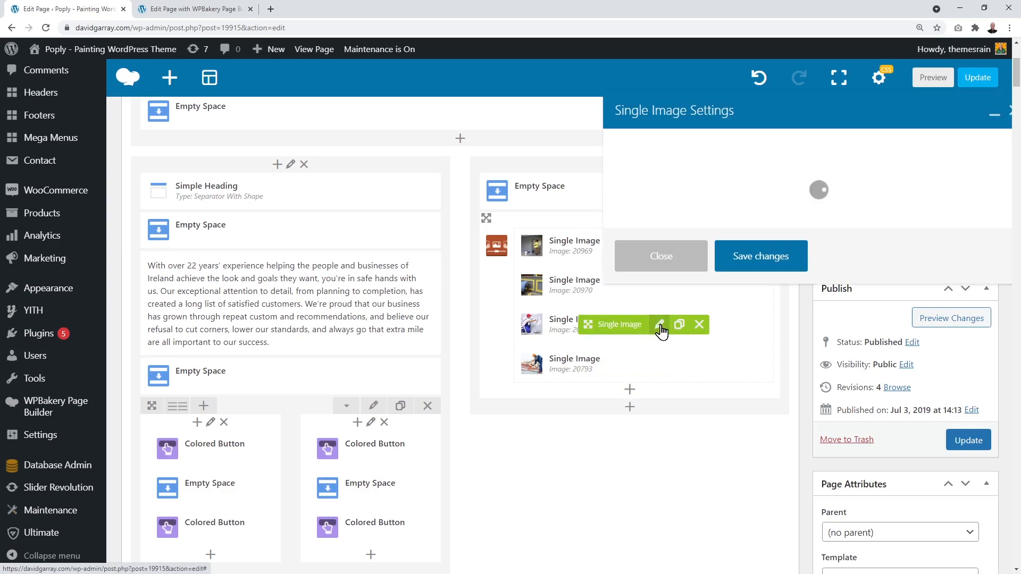
left_click(648, 367)
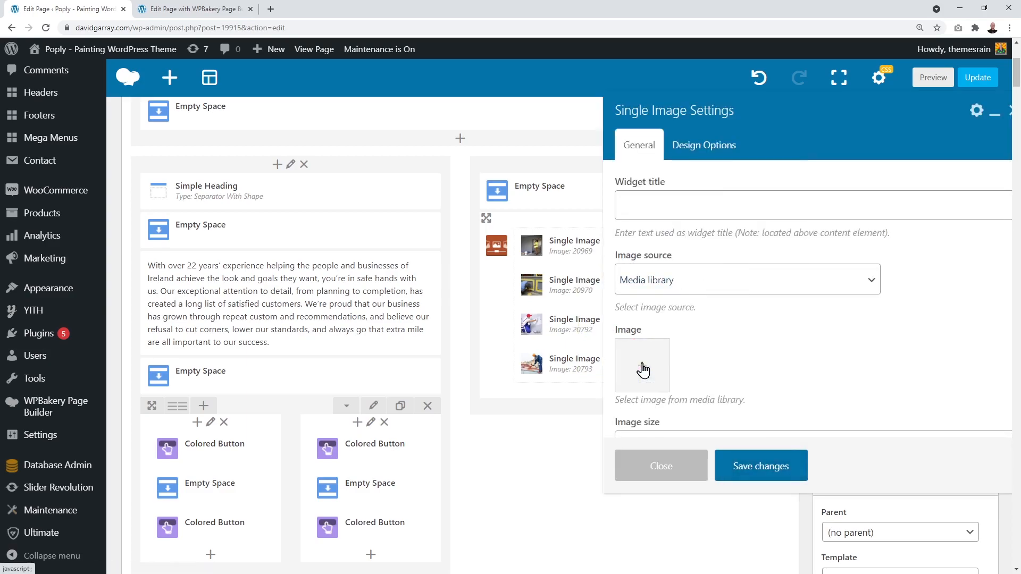
left_click(643, 365)
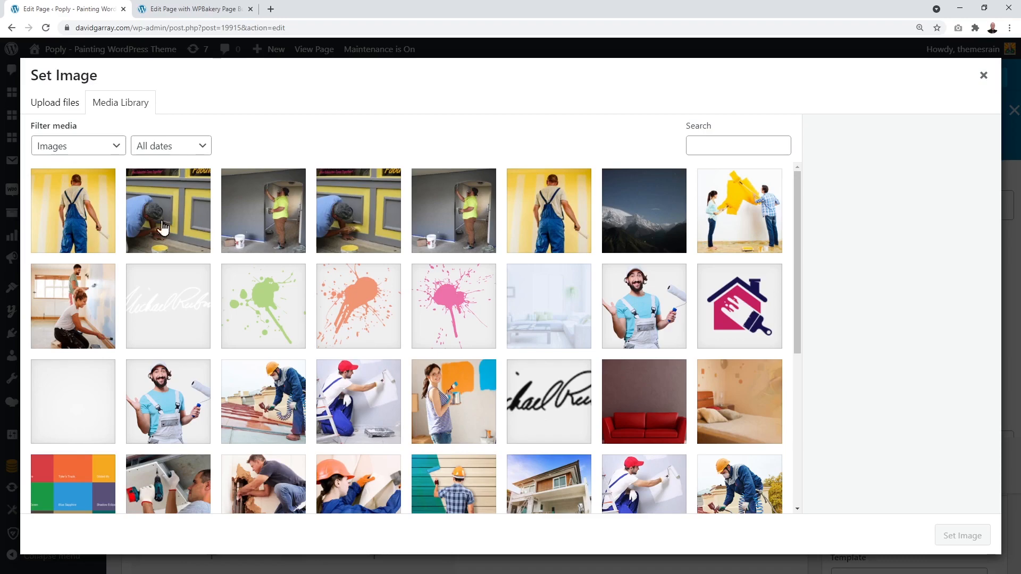
left_click(85, 215)
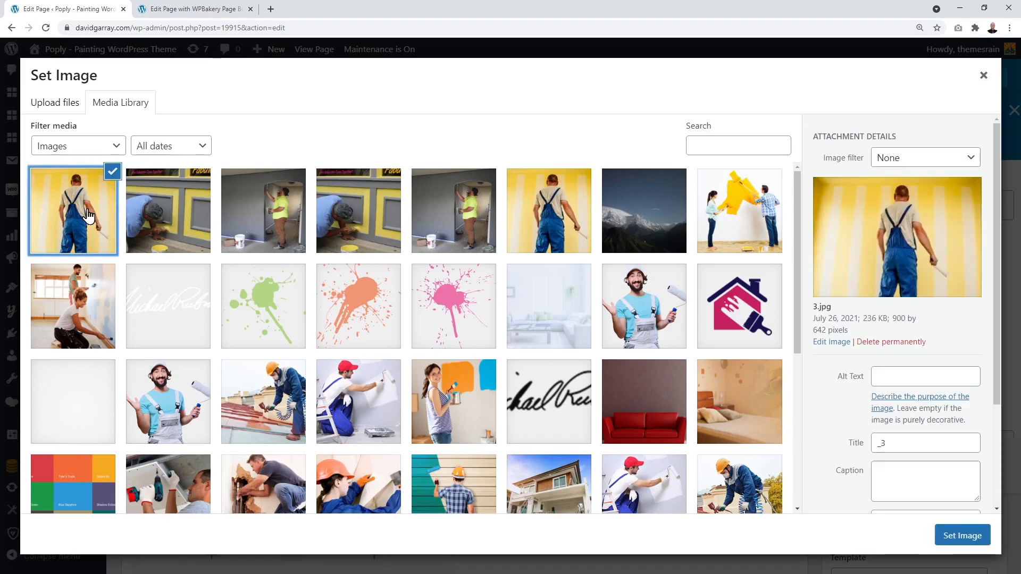
left_click(952, 535)
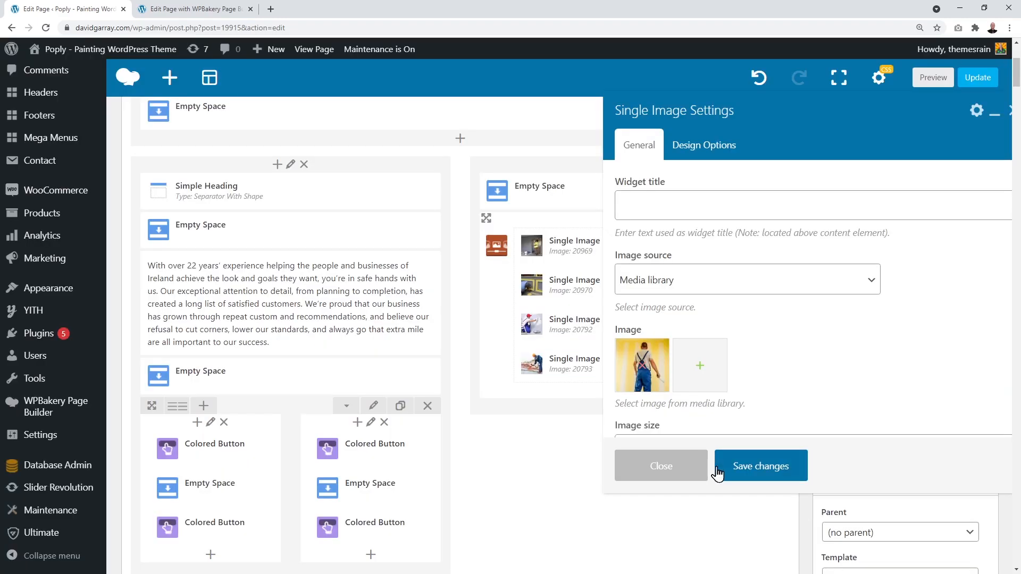
left_click(746, 468)
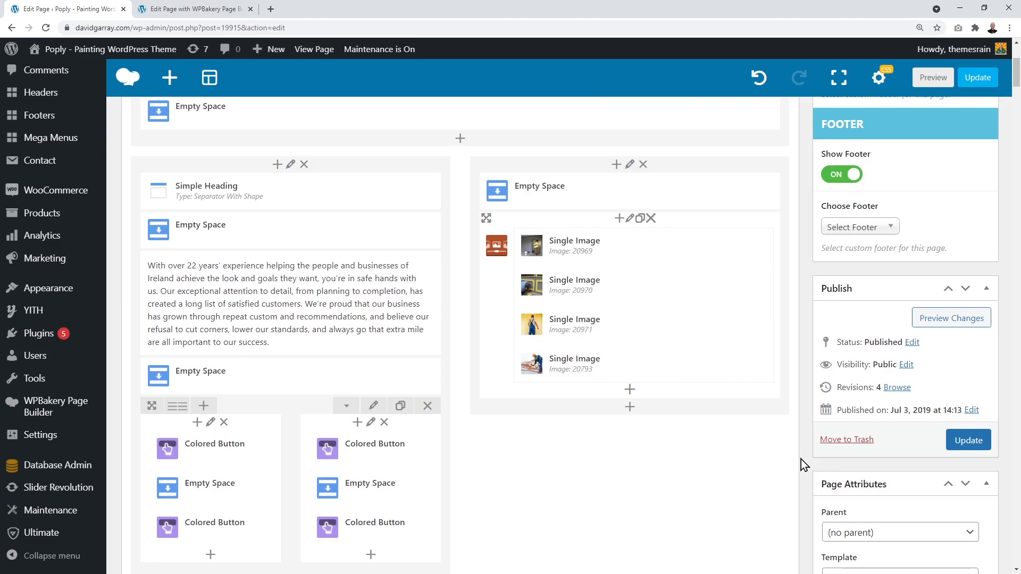
Step: Update the Home page and open its Preview Changes link in a new browser tab
left_click(968, 442)
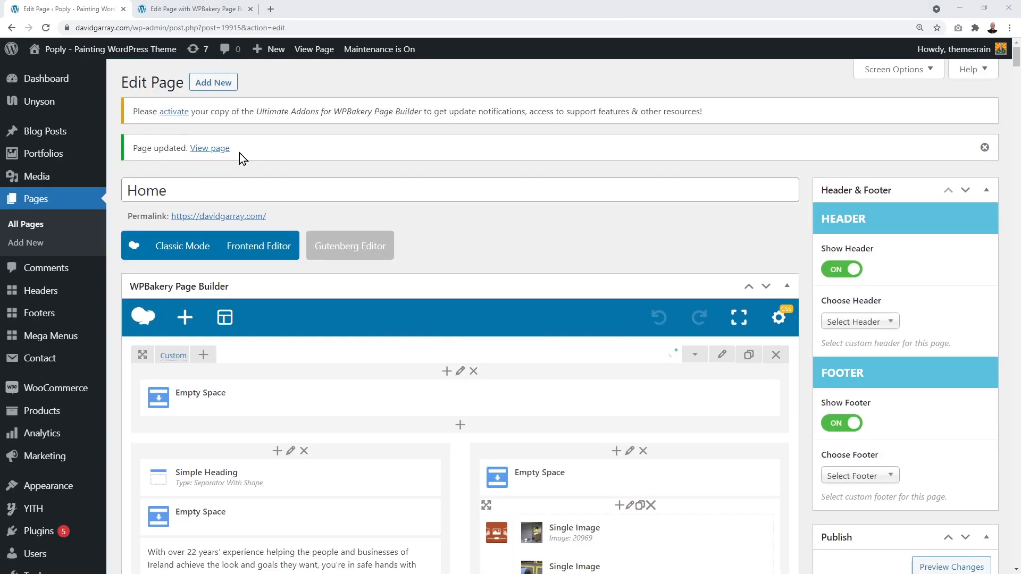
scroll(601, 180, "down", 3)
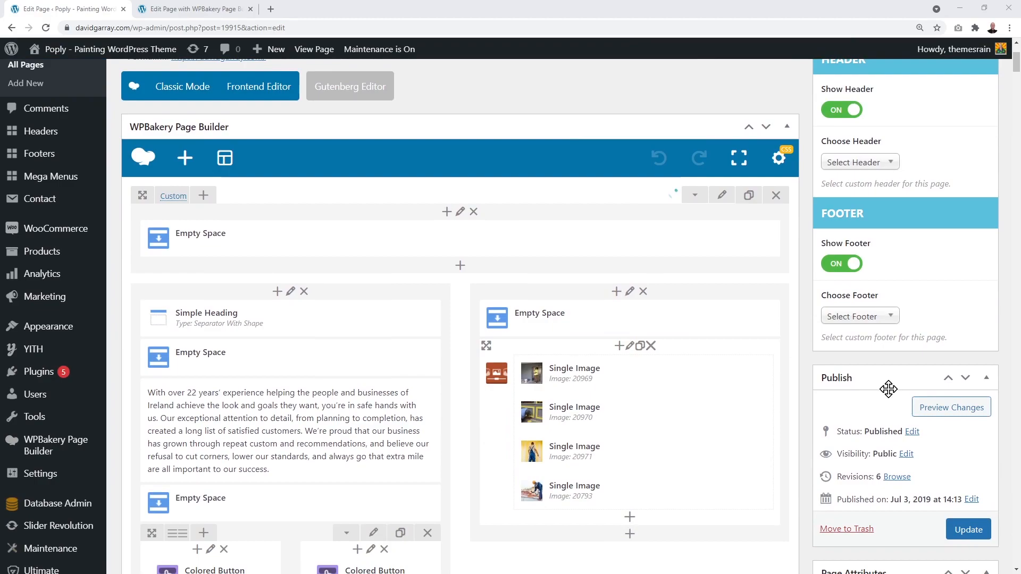
right_click(941, 411)
left_click(941, 417)
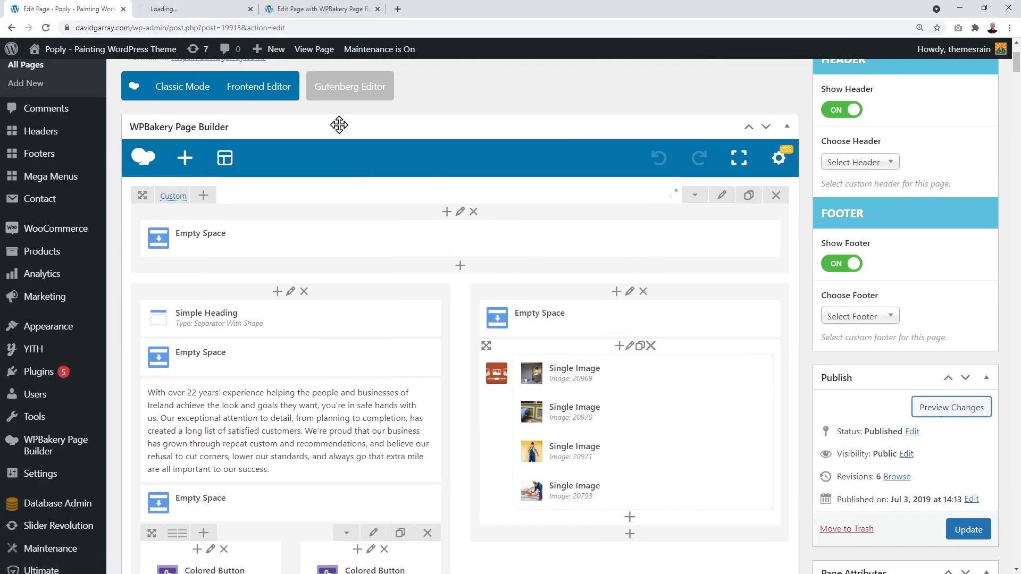
left_click(187, 12)
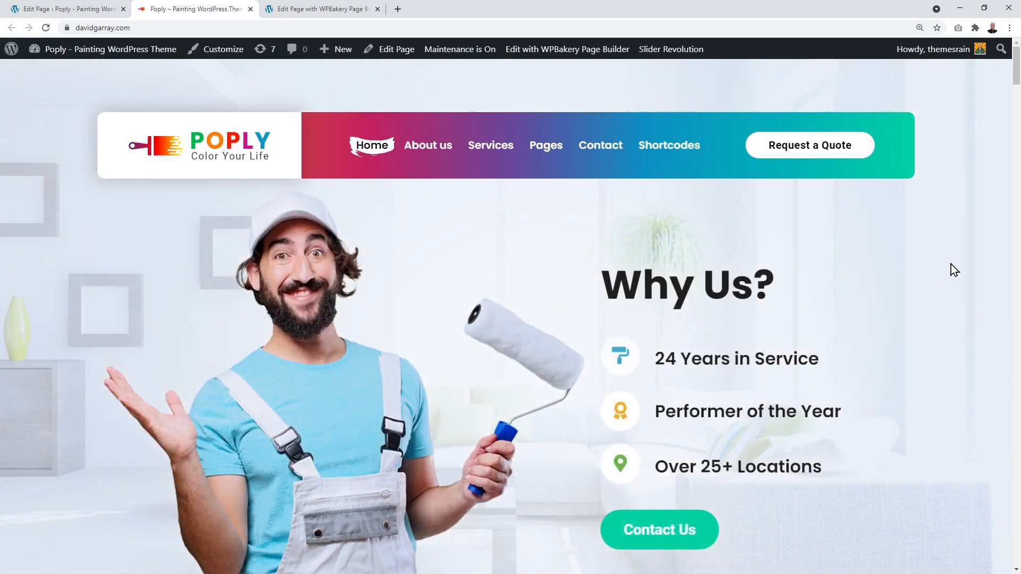
Step: Look over the live preview's Hello and Our Services sections, then go back to the Edit Page editor
scroll(951, 257, "down", 10)
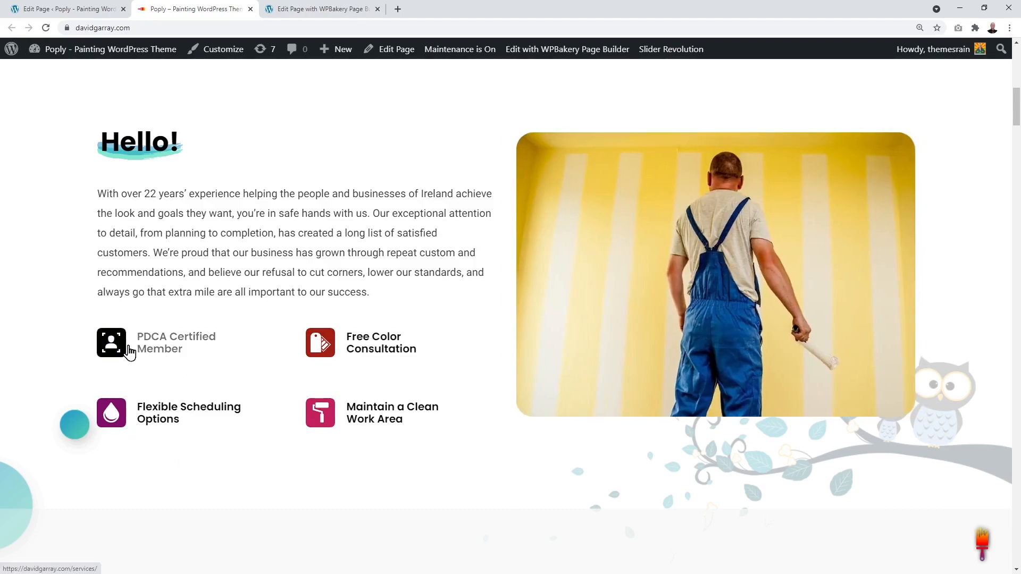
scroll(234, 360, "down", 10)
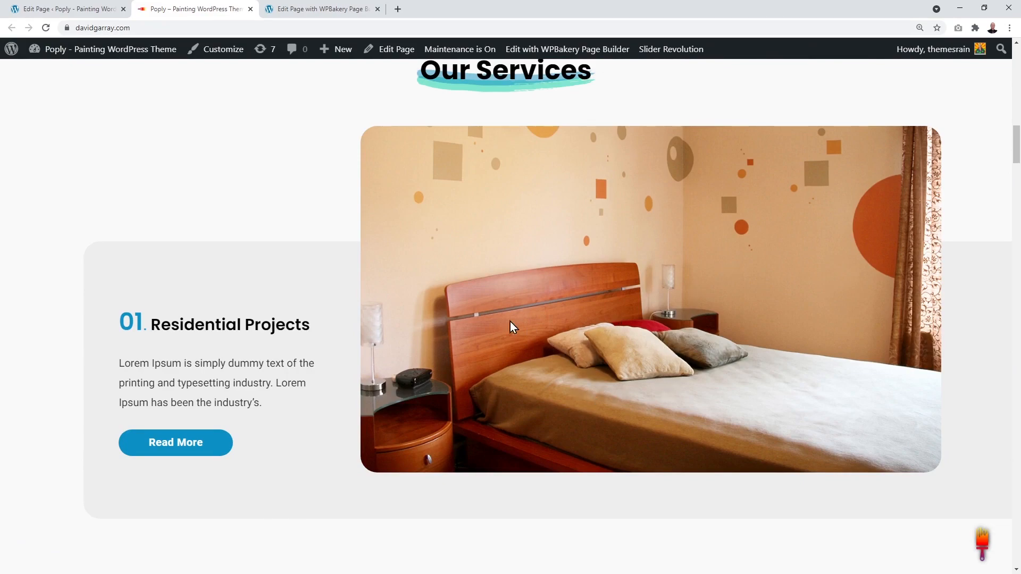
left_click(82, 14)
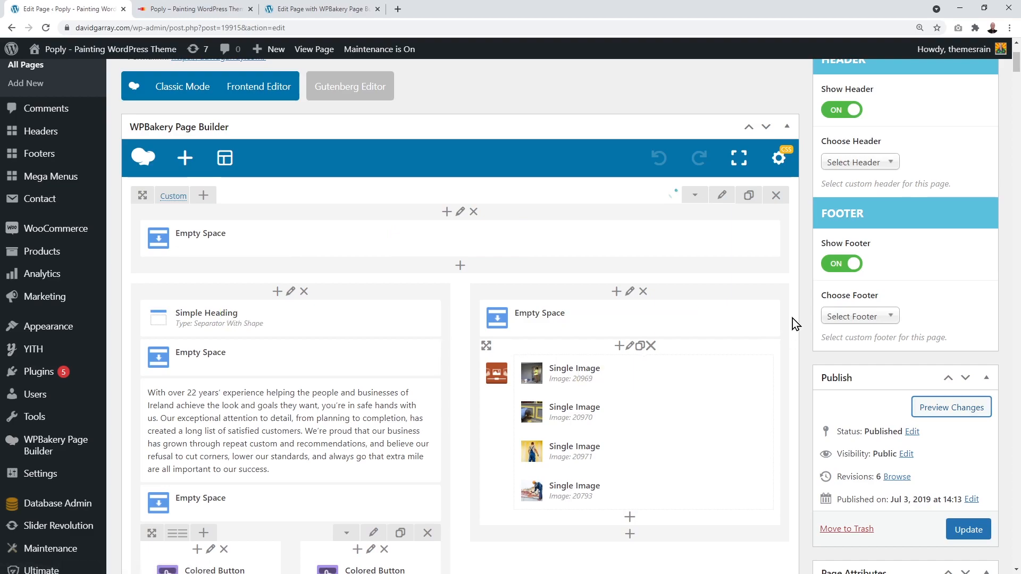
scroll(792, 319, "down", 2)
scroll(792, 318, "down", 2)
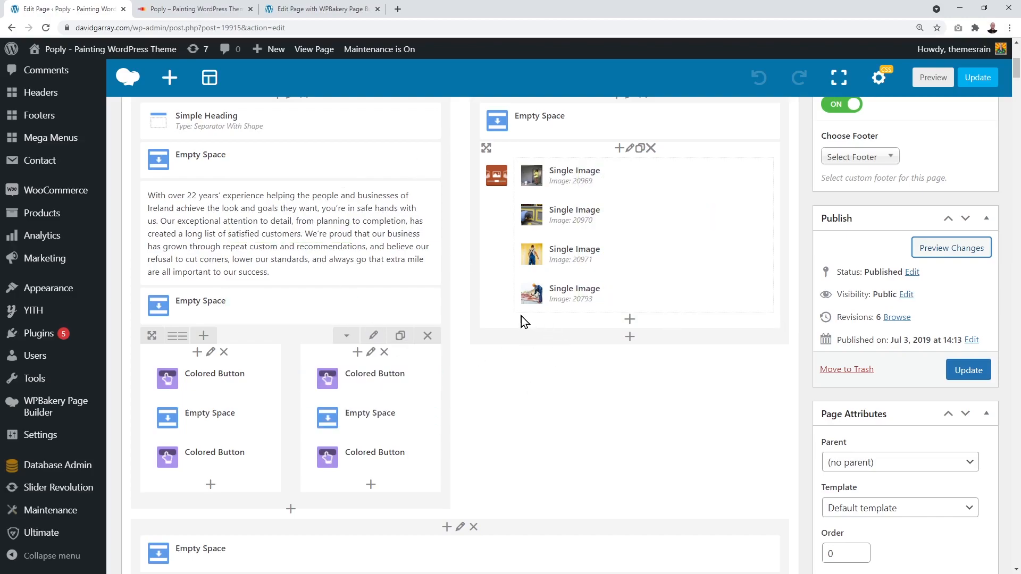
Step: Bring up the WPBakery front-end editor at the 01. Residential Projects row with its bedroom photo
left_click(313, 9)
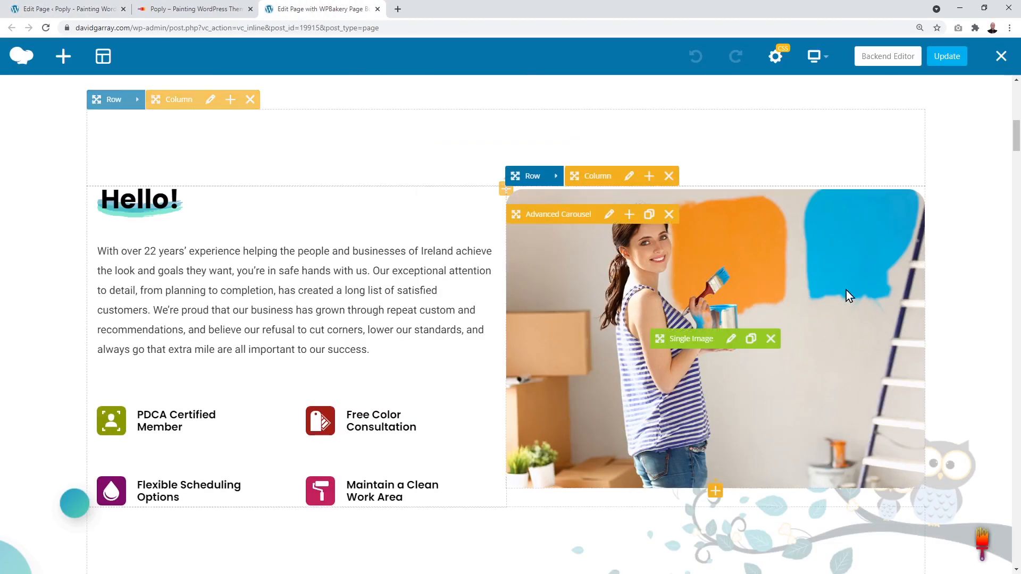
scroll(945, 261, "down", 2)
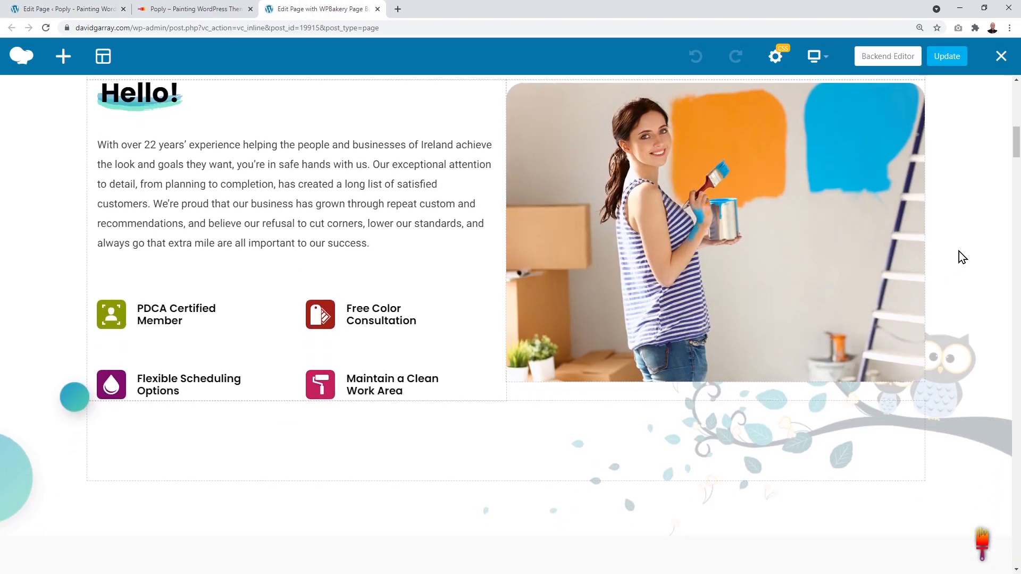
scroll(962, 257, "down", 7)
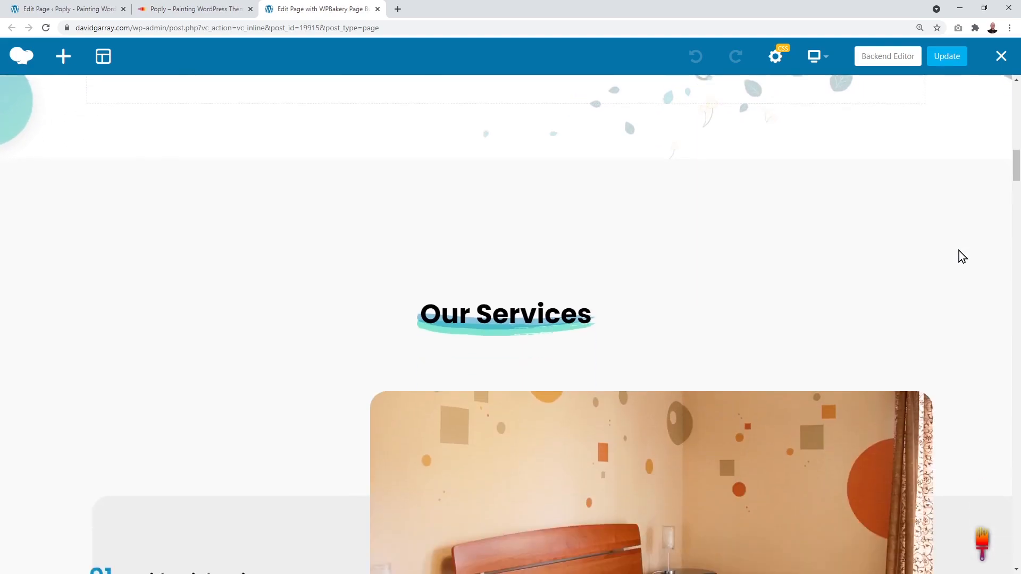
scroll(972, 254, "down", 2)
scroll(972, 254, "down", 1)
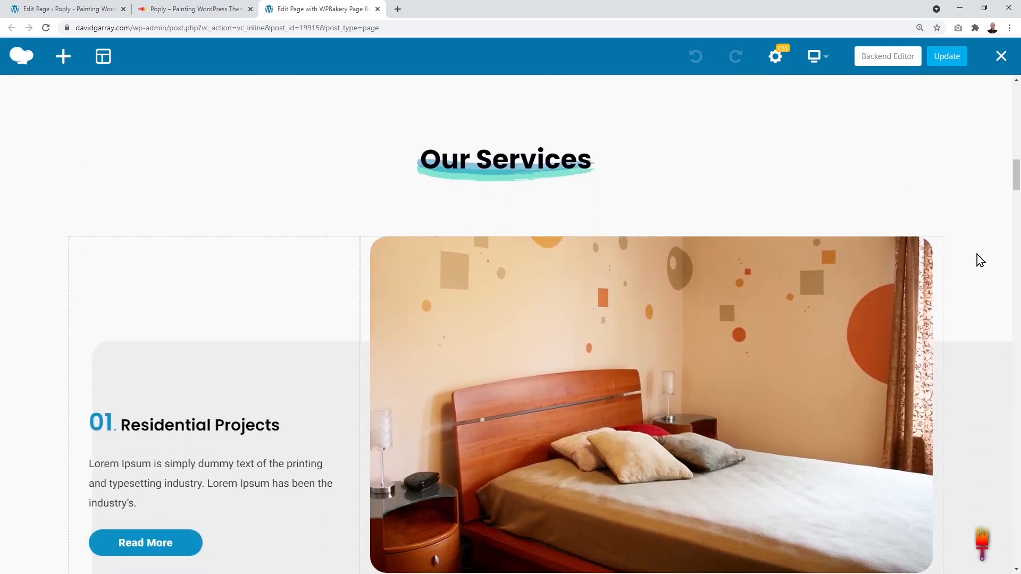
scroll(977, 256, "down", 2)
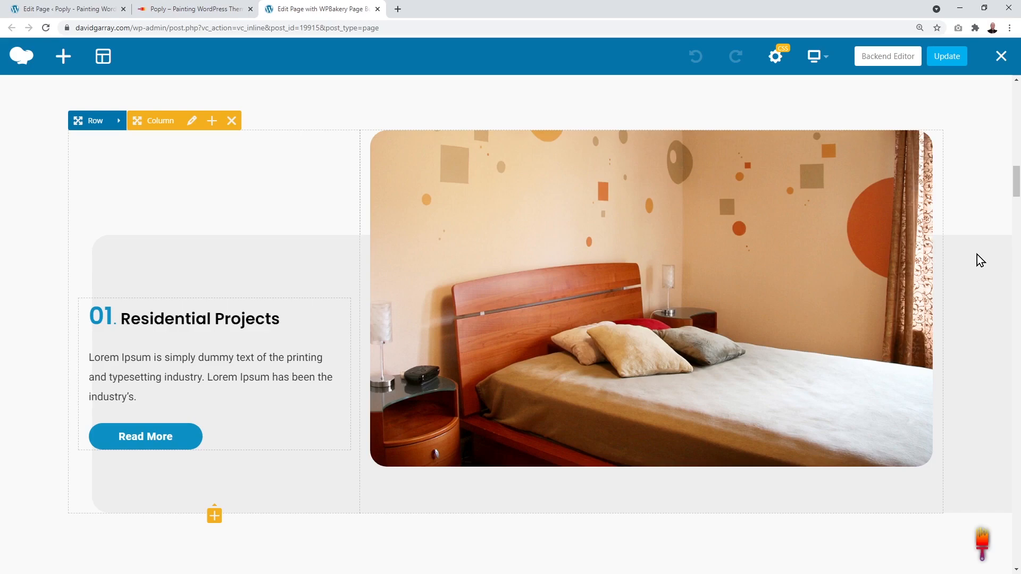
scroll(977, 254, "up", 1)
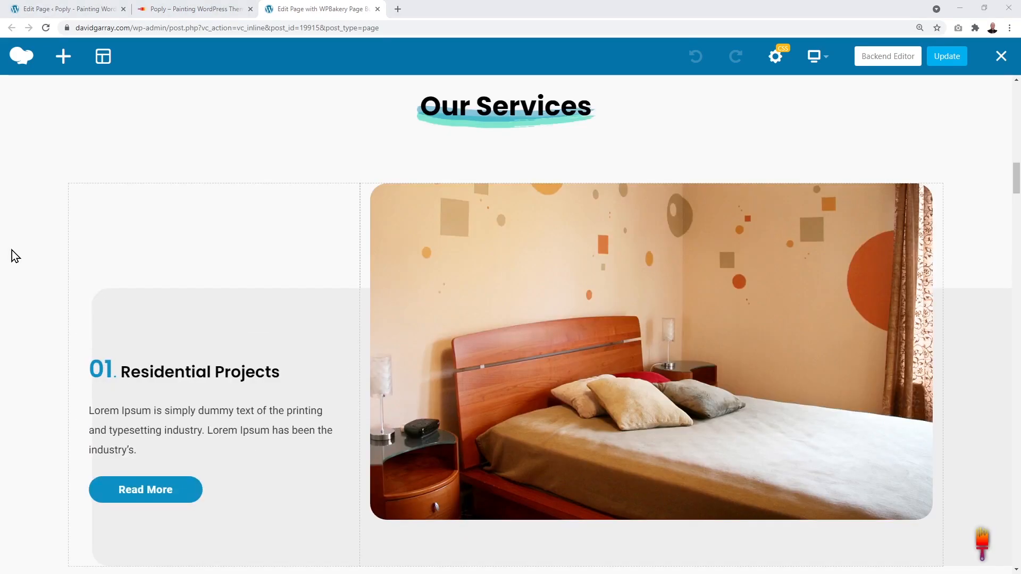
mouse_move(121, 379)
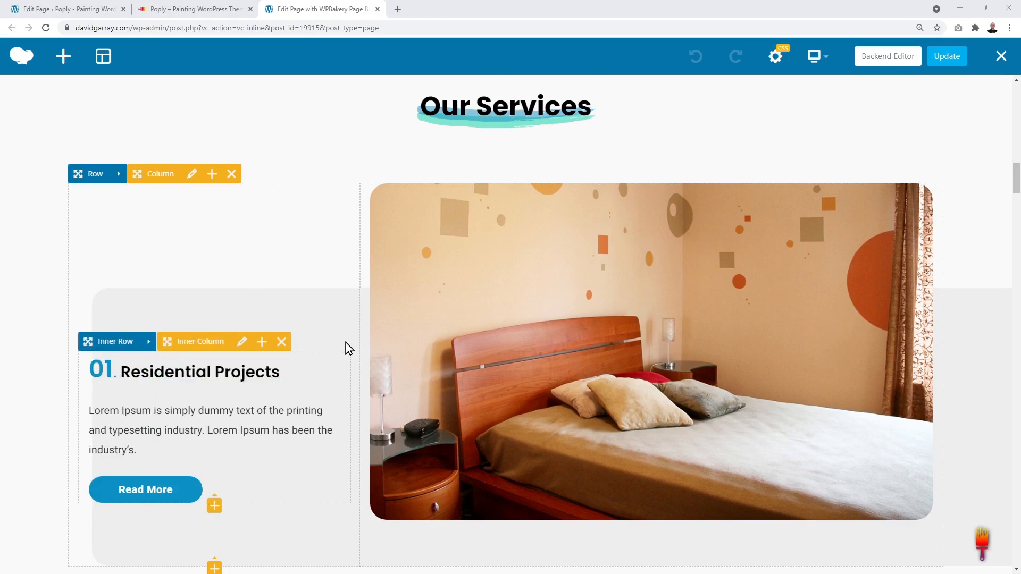
scroll(337, 339, "down", 5)
scroll(337, 345, "down", 12)
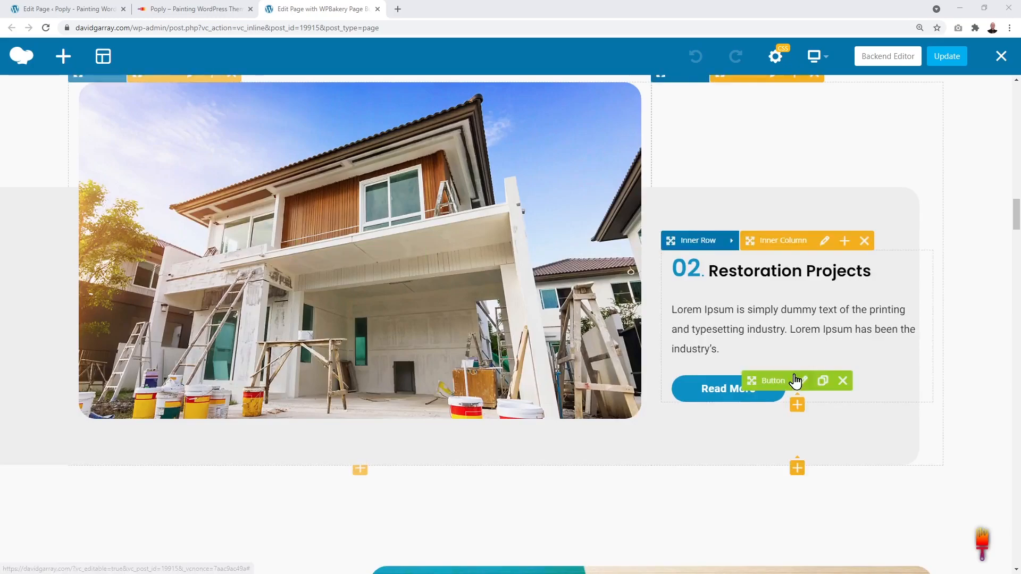
scroll(795, 382, "up", 9)
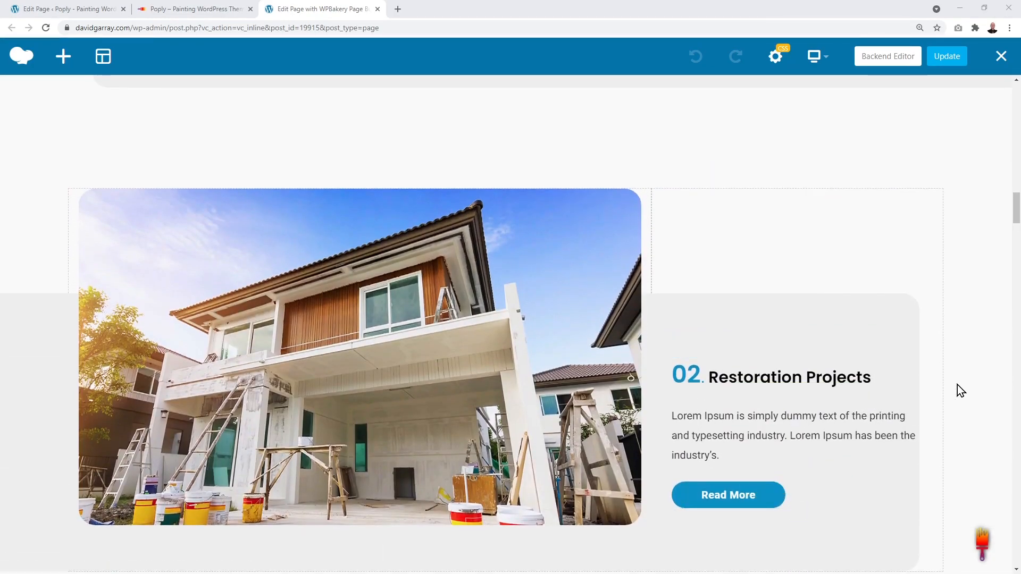
scroll(957, 385, "up", 8)
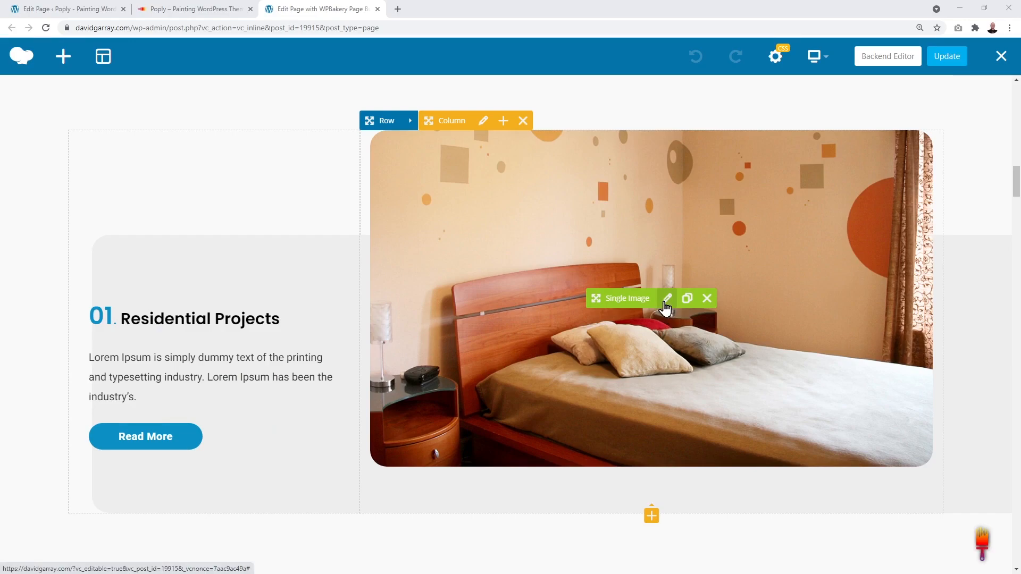
left_click(67, 9)
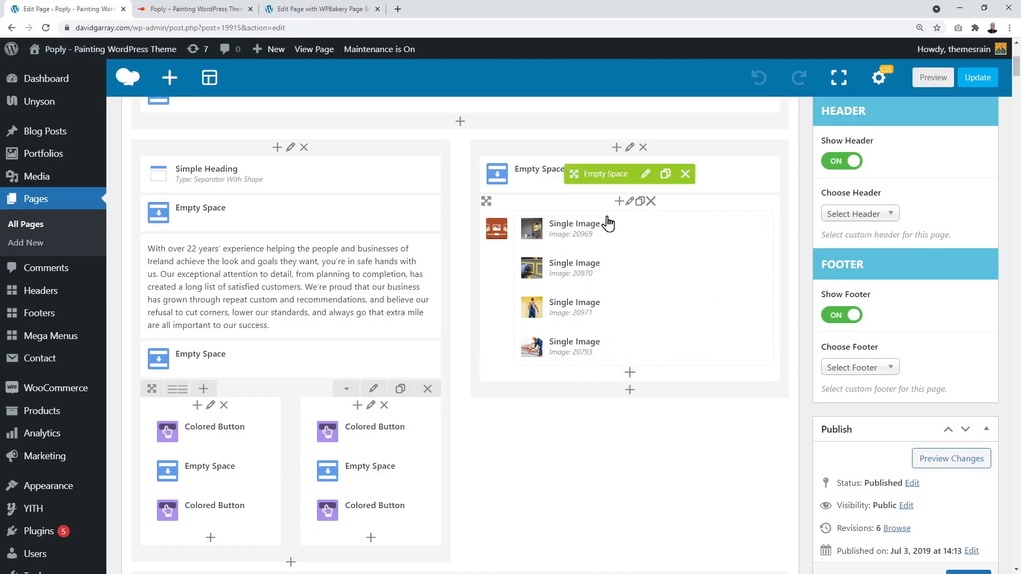
left_click(332, 9)
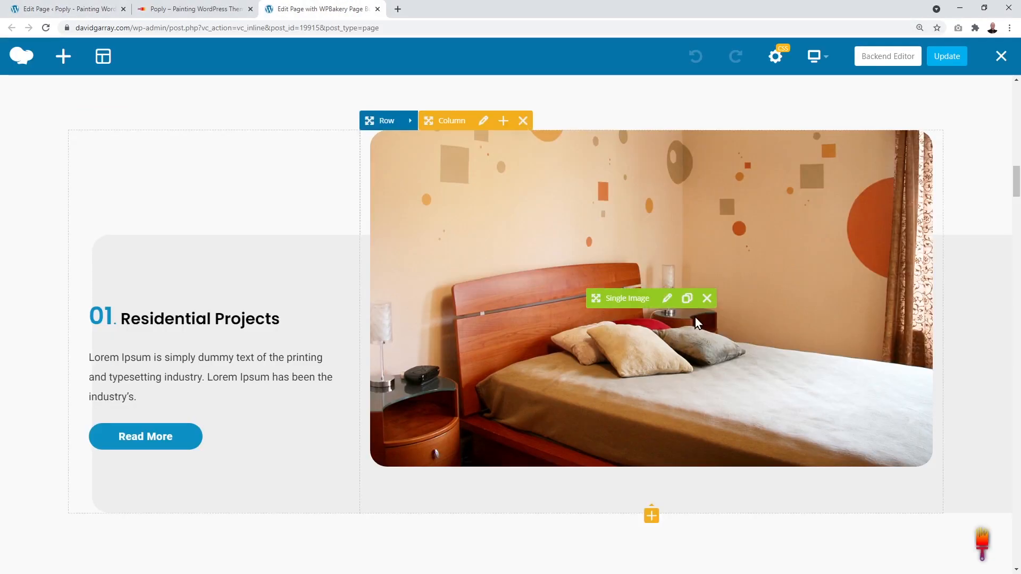
Step: Replace the Residential Projects bedroom image with an uploaded HHT-painter.jpeg
left_click(668, 300)
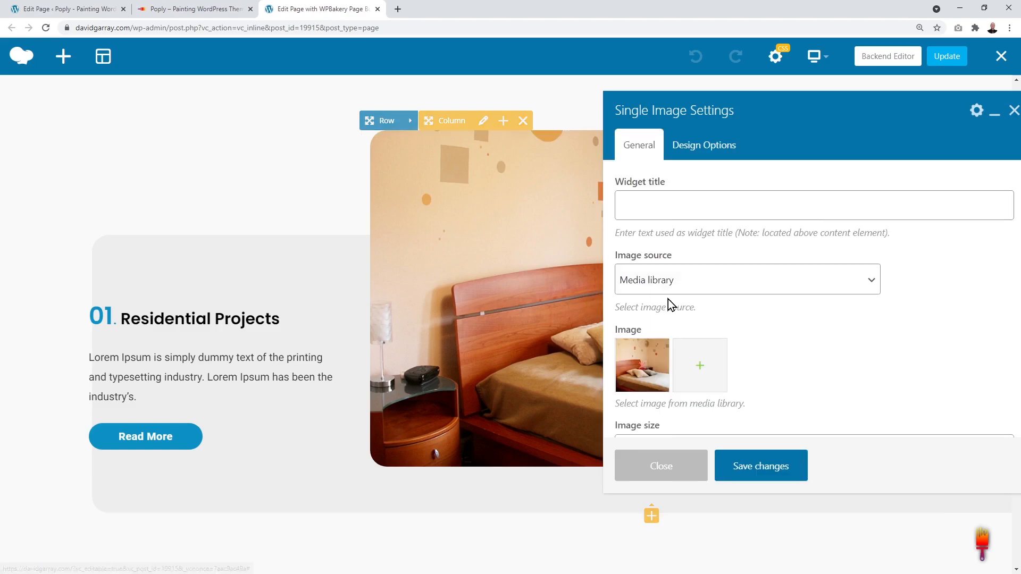
left_click(643, 371)
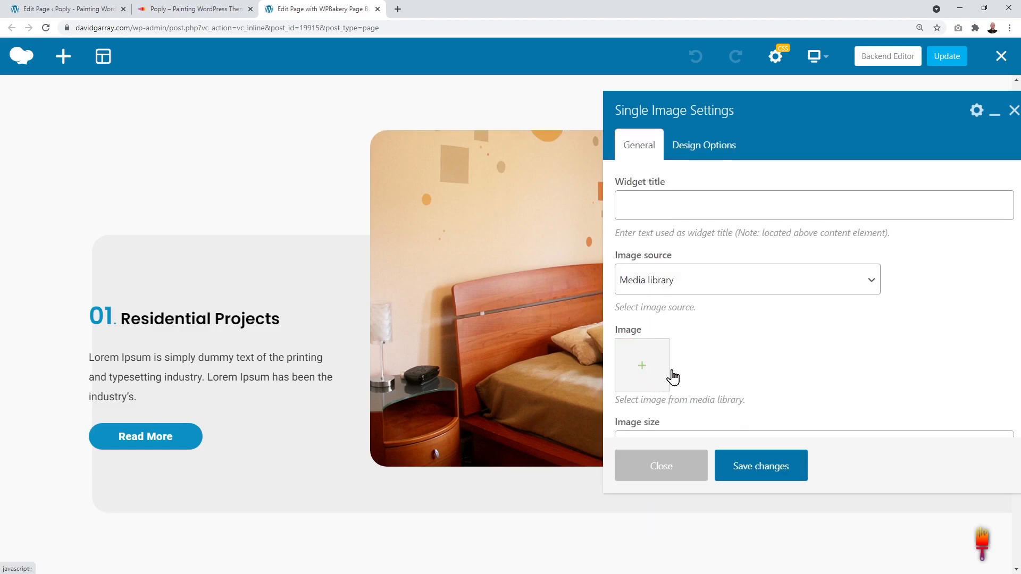
left_click(644, 373)
left_click(499, 314)
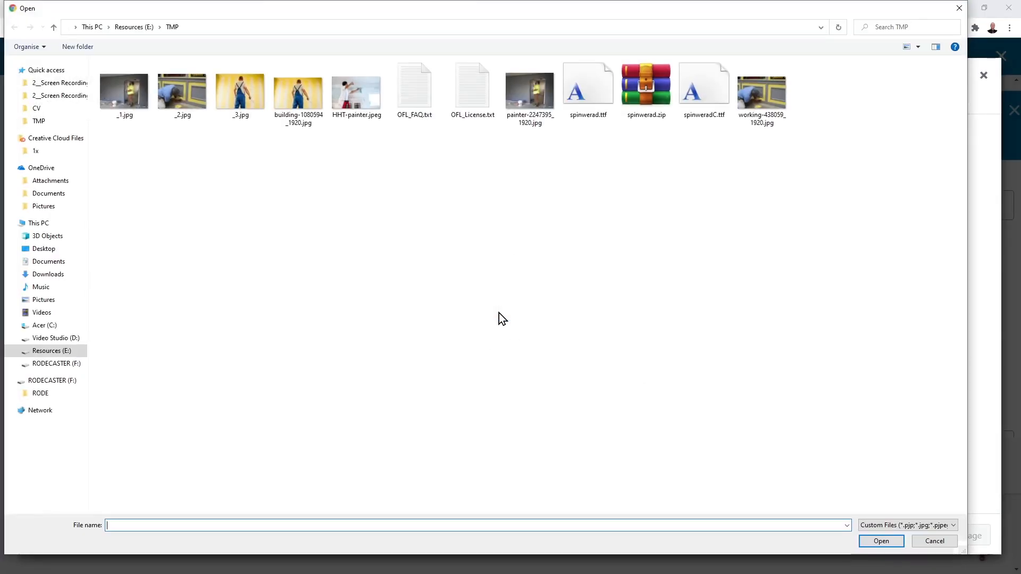
left_click(360, 112)
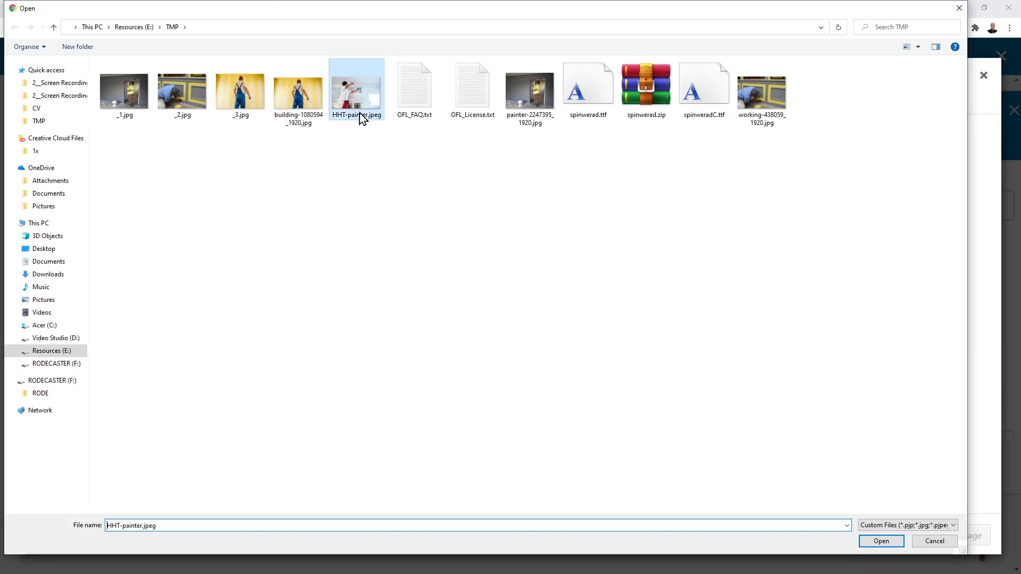
left_click(881, 542)
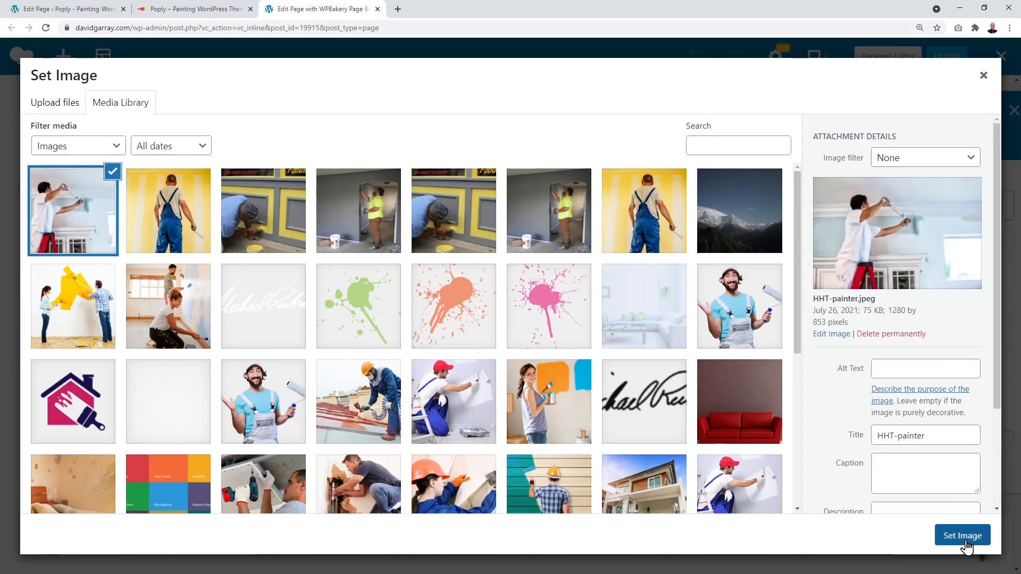
left_click(966, 541)
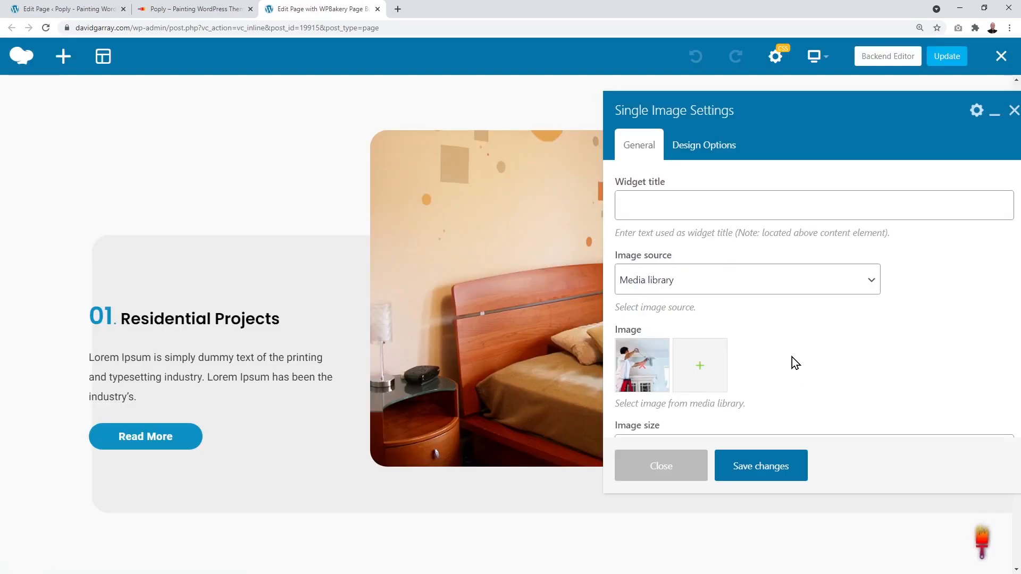
Step: Save the new image setting, close the image panel, and update the page
left_click(760, 471)
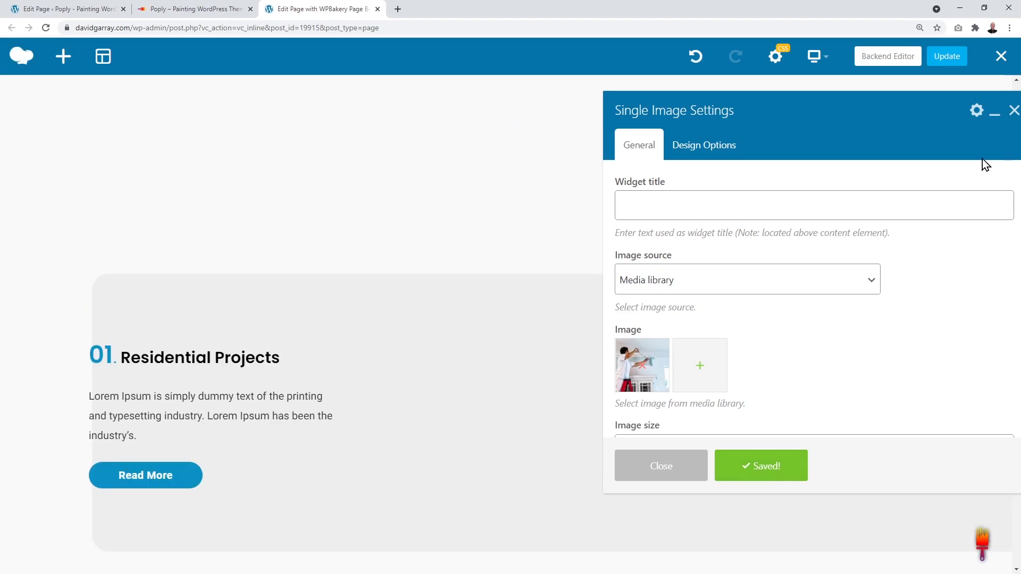
left_click(1014, 112)
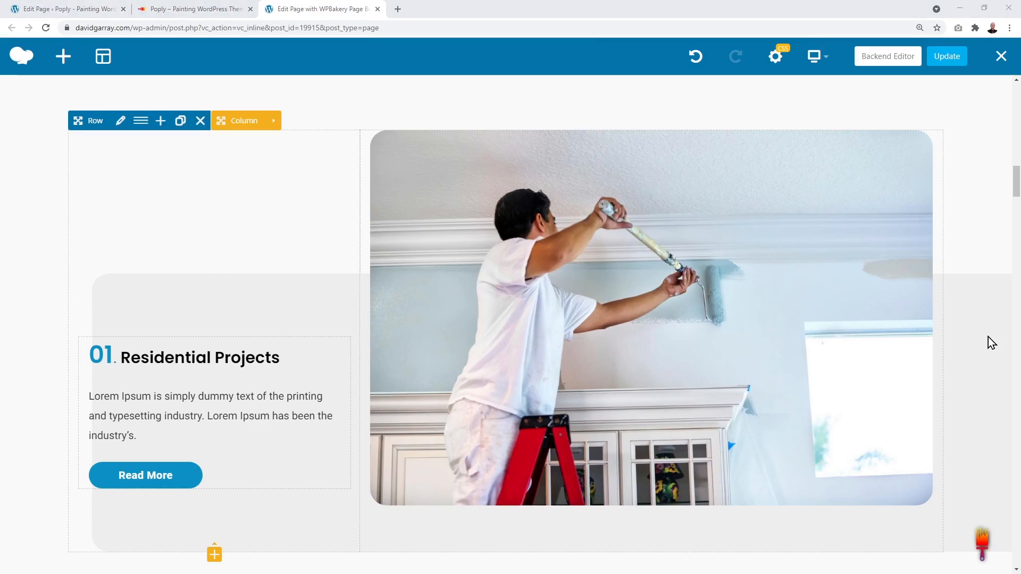
left_click(951, 58)
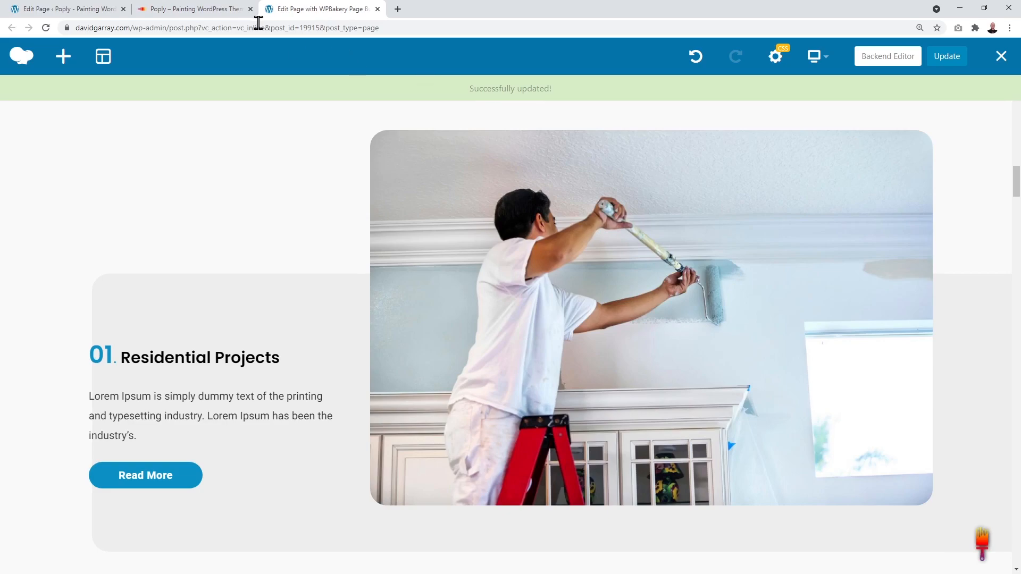
left_click(202, 11)
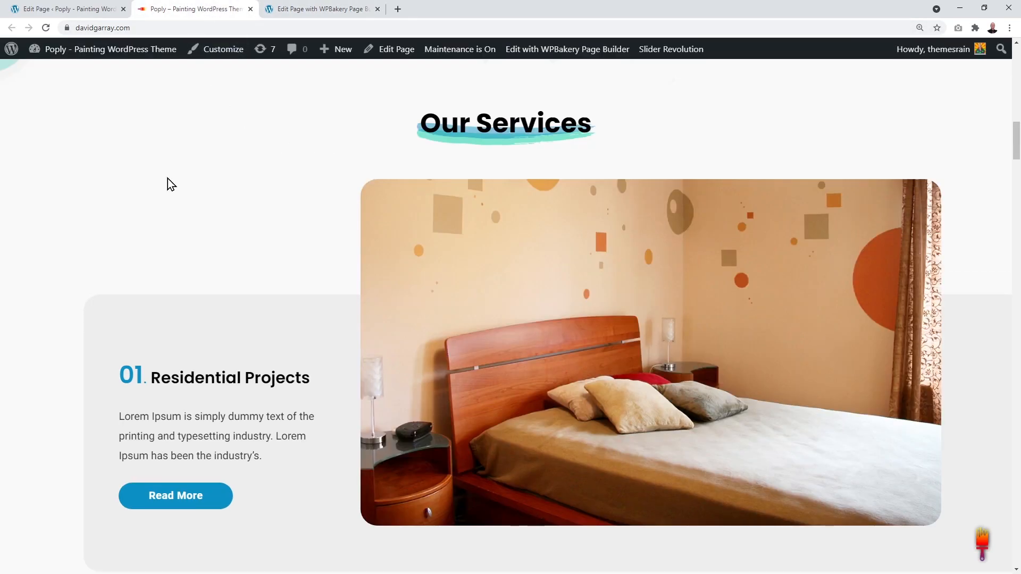
left_click(46, 30)
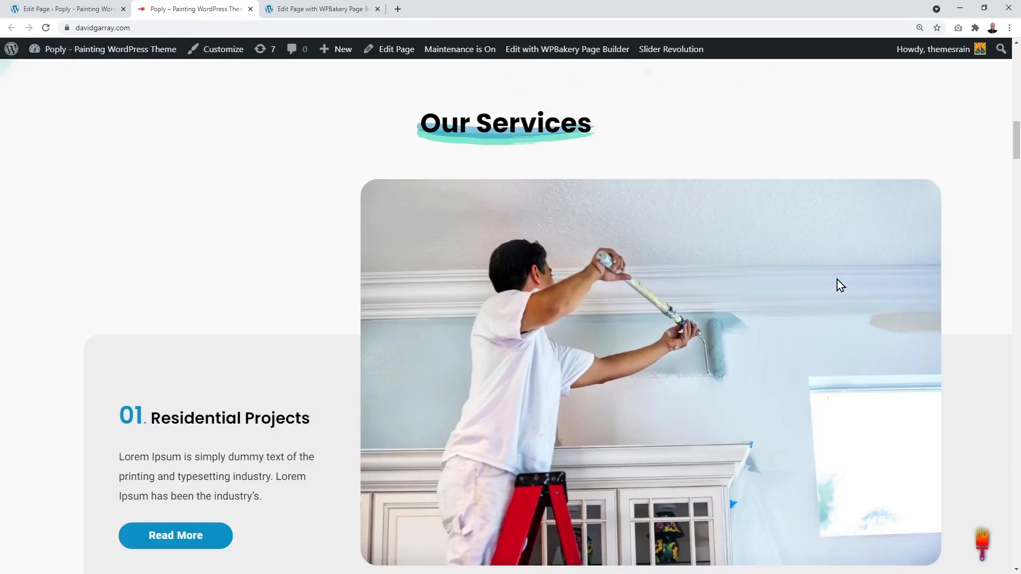
scroll(837, 279, "down", 1)
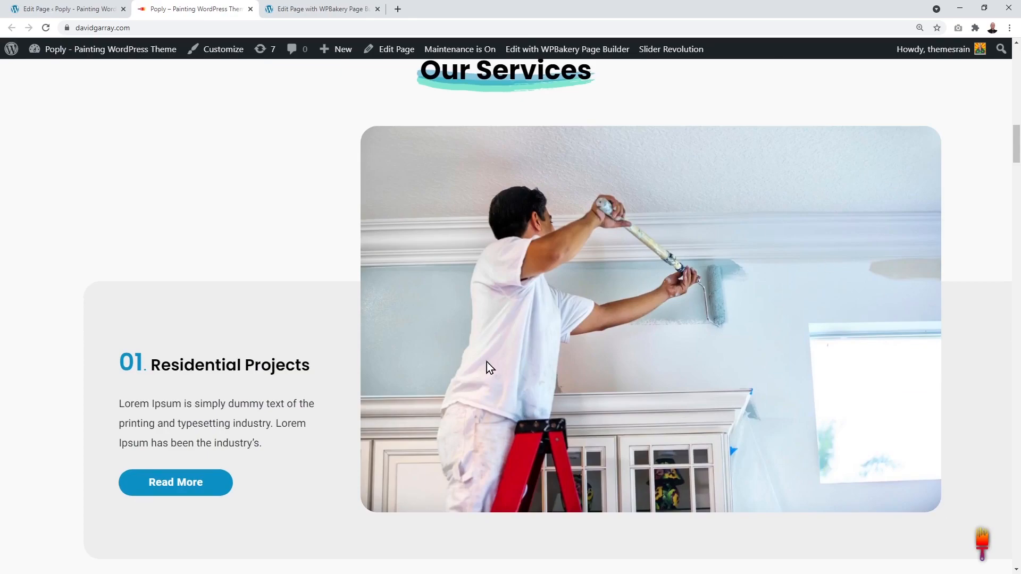
scroll(386, 273, "up", 2)
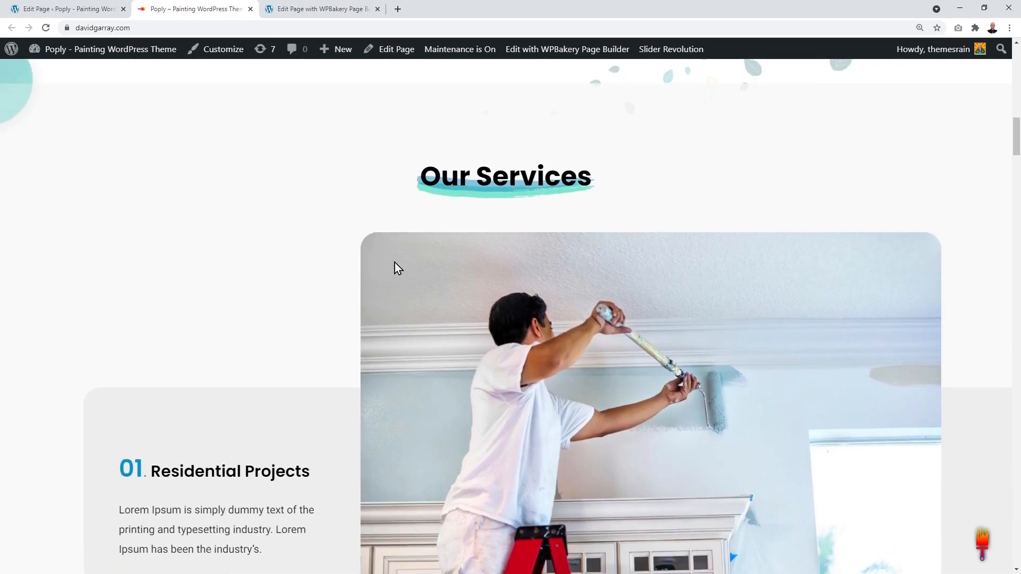
scroll(344, 282, "down", 2)
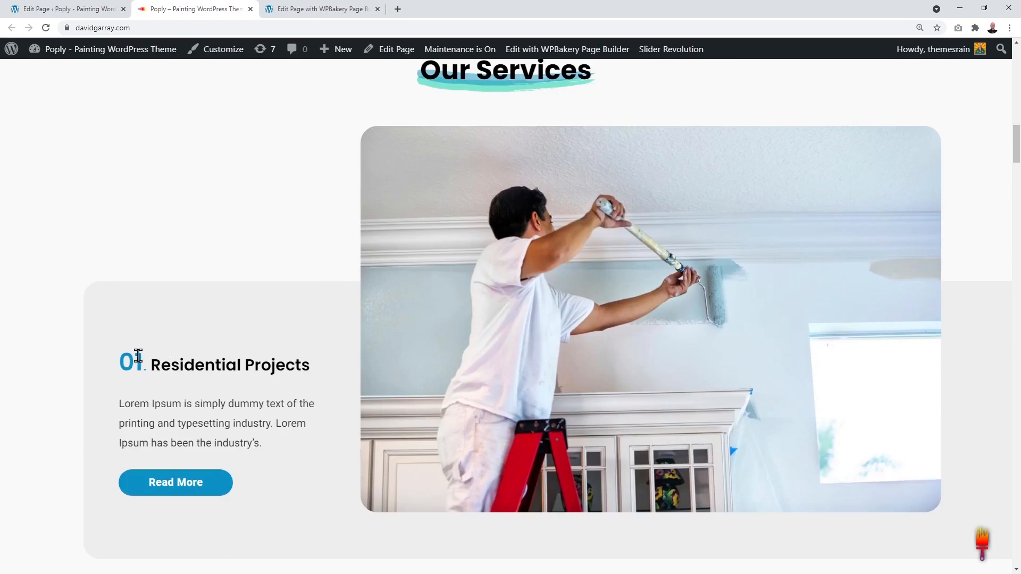
scroll(292, 368, "down", 8)
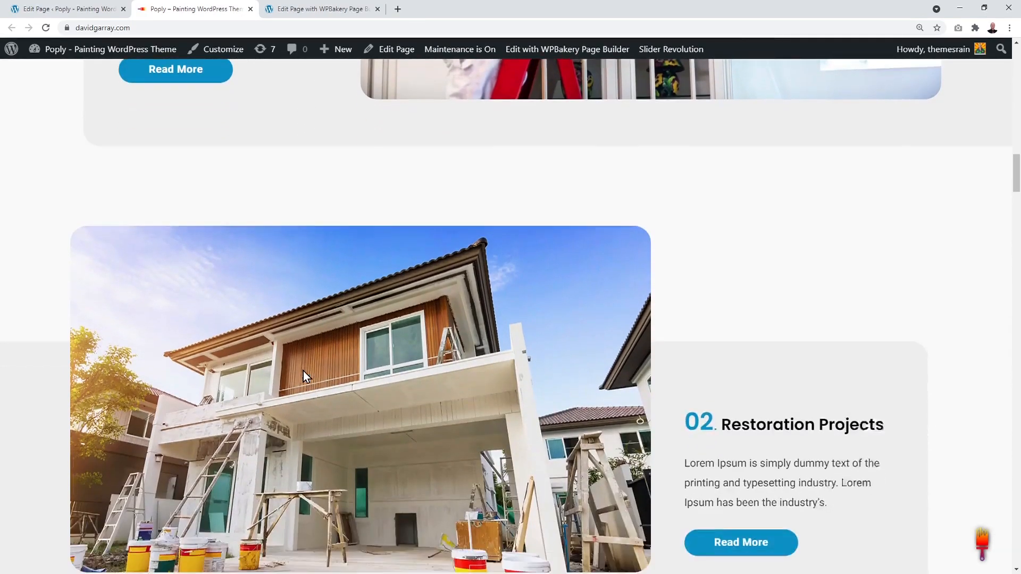
scroll(903, 423, "down", 10)
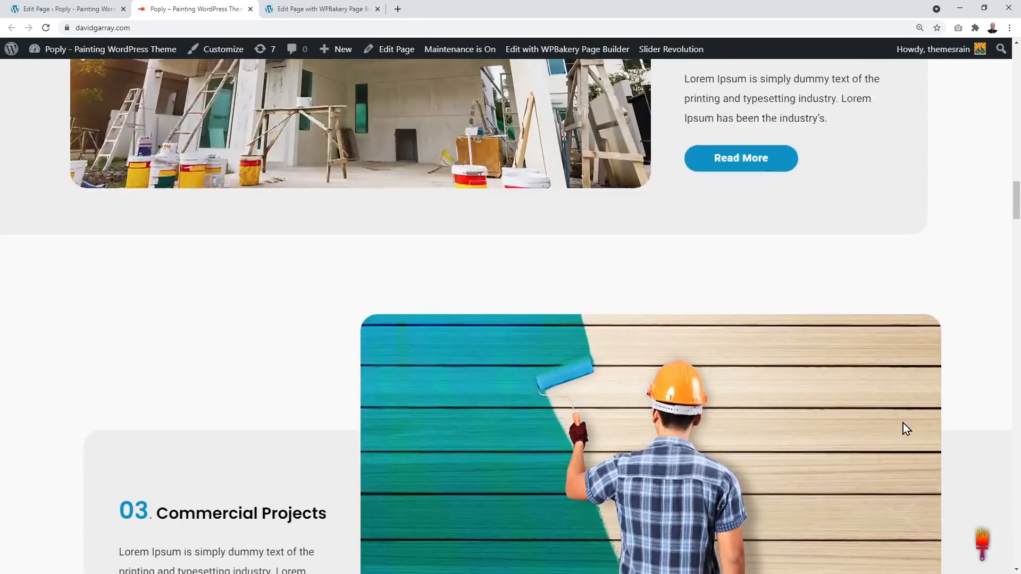
scroll(553, 402, "down", 5)
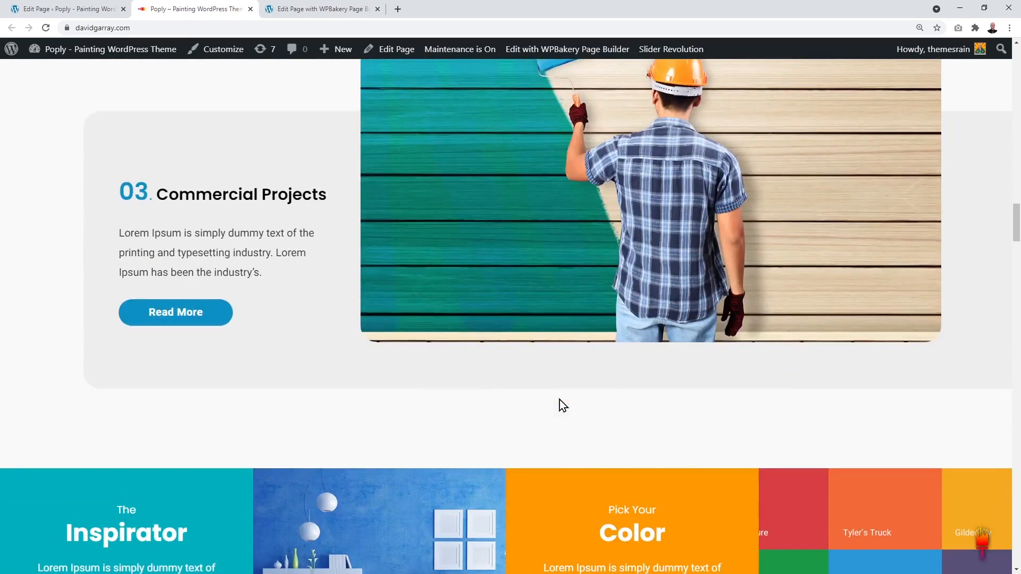
scroll(675, 412, "up", 10)
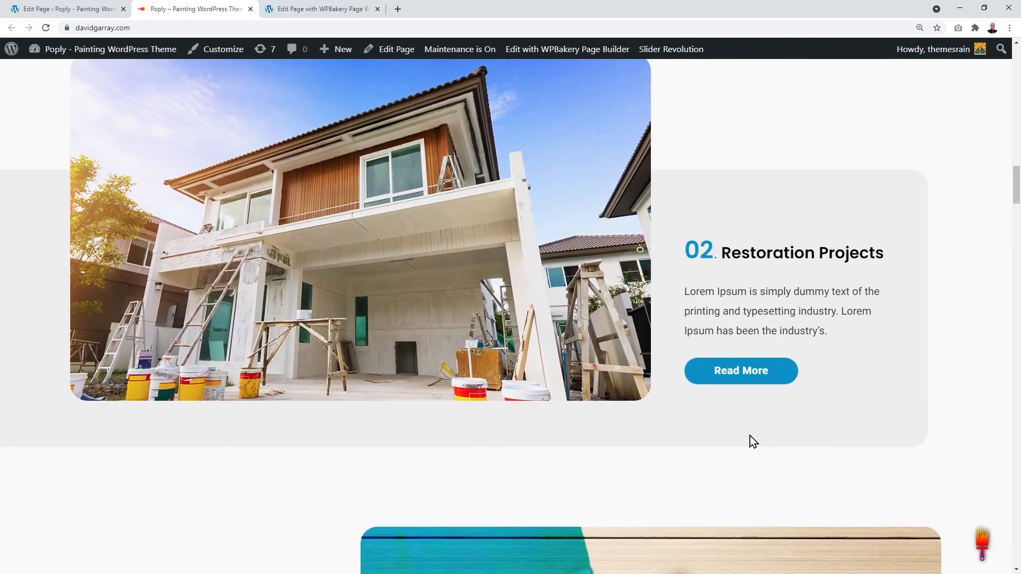
scroll(750, 436, "down", 3)
scroll(750, 435, "up", 10)
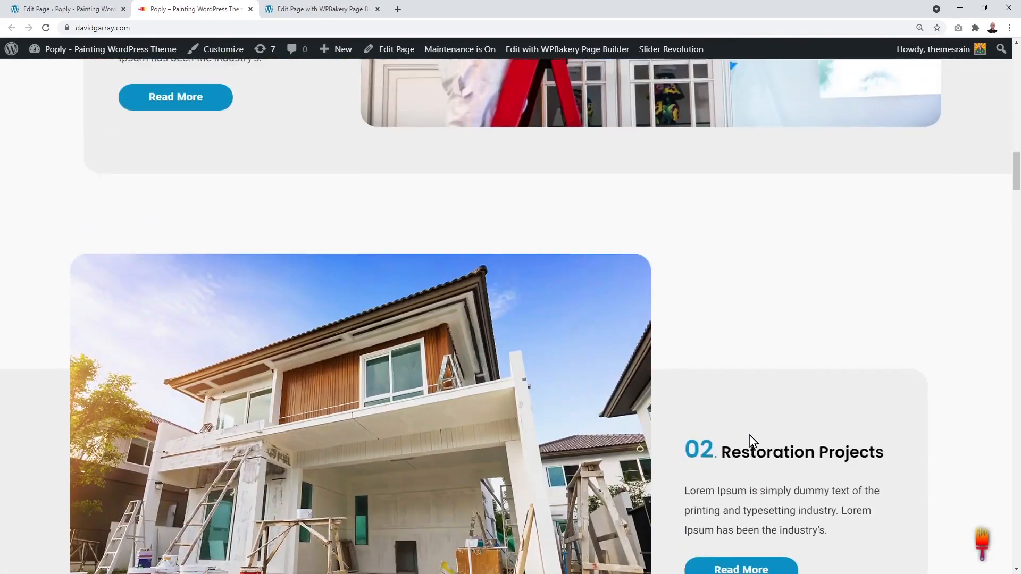
scroll(750, 435, "up", 4)
scroll(750, 436, "down", 17)
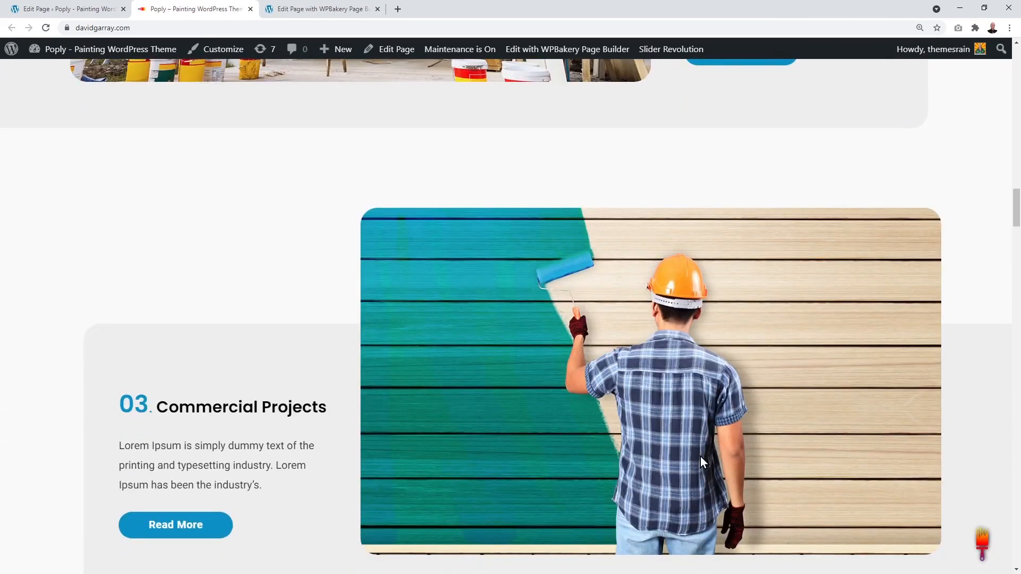
scroll(701, 456, "up", 9)
scroll(700, 455, "up", 5)
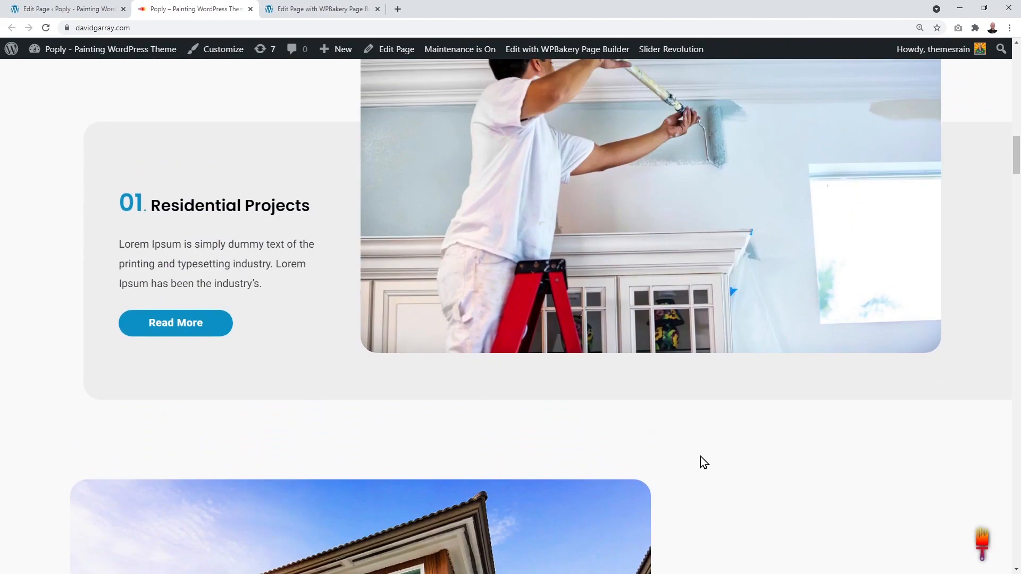
key("ctrl+Tab")
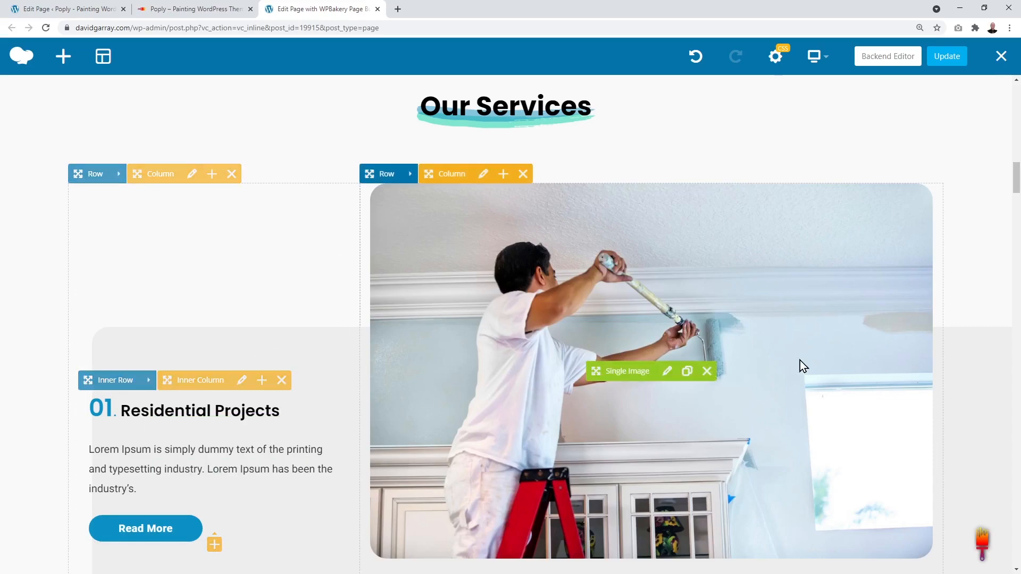
scroll(952, 340, "down", 10)
scroll(951, 335, "down", 10)
scroll(952, 335, "up", 3)
scroll(952, 340, "up", 1)
scroll(952, 335, "up", 10)
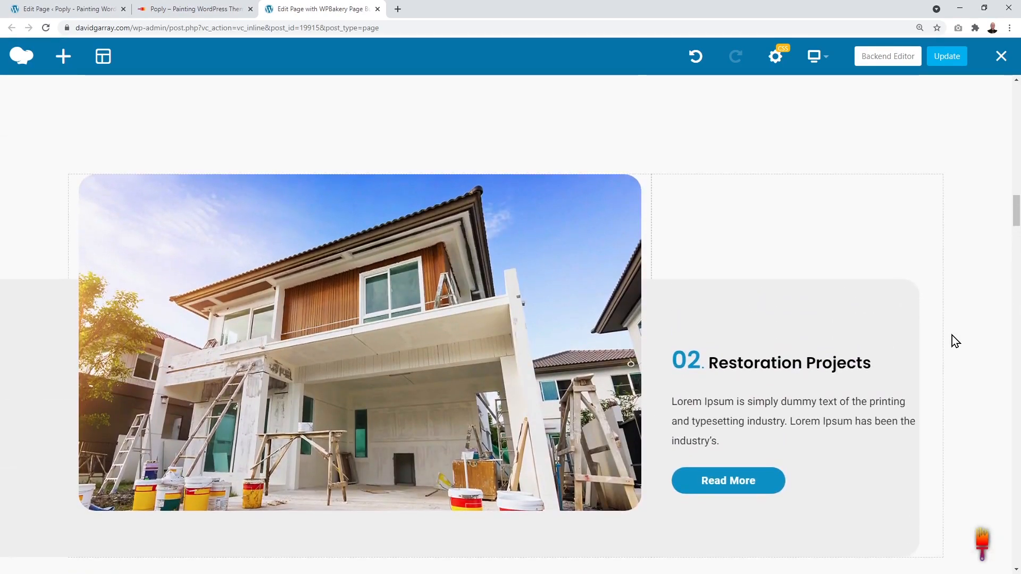
scroll(952, 335, "up", 9)
scroll(952, 335, "up", 2)
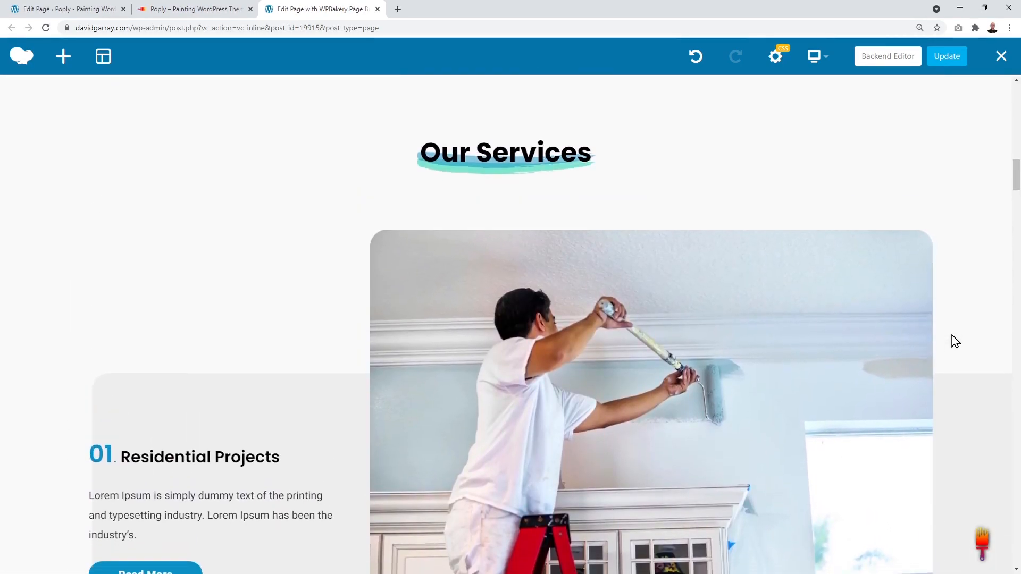
scroll(952, 335, "down", 1)
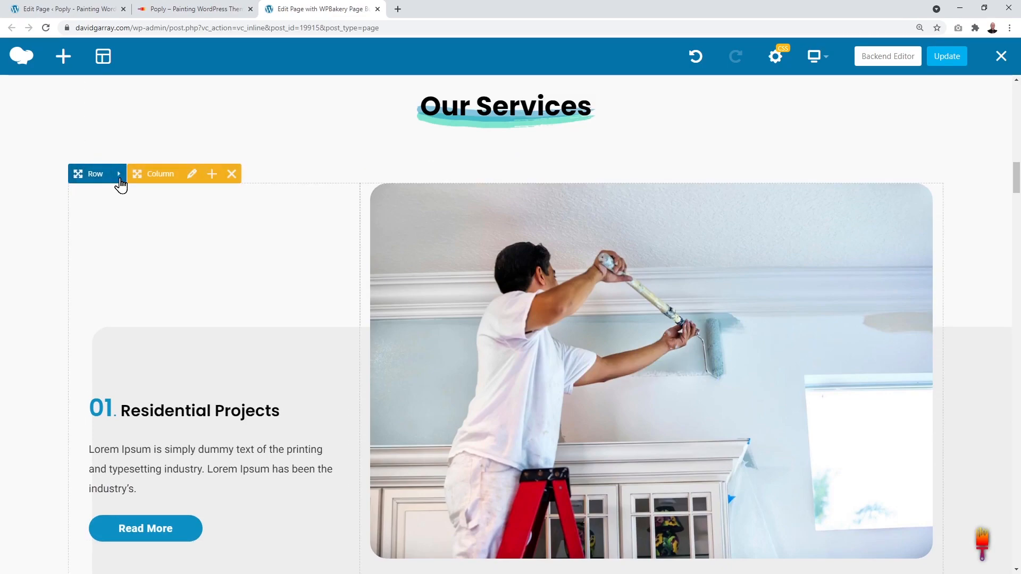
mouse_move(121, 178)
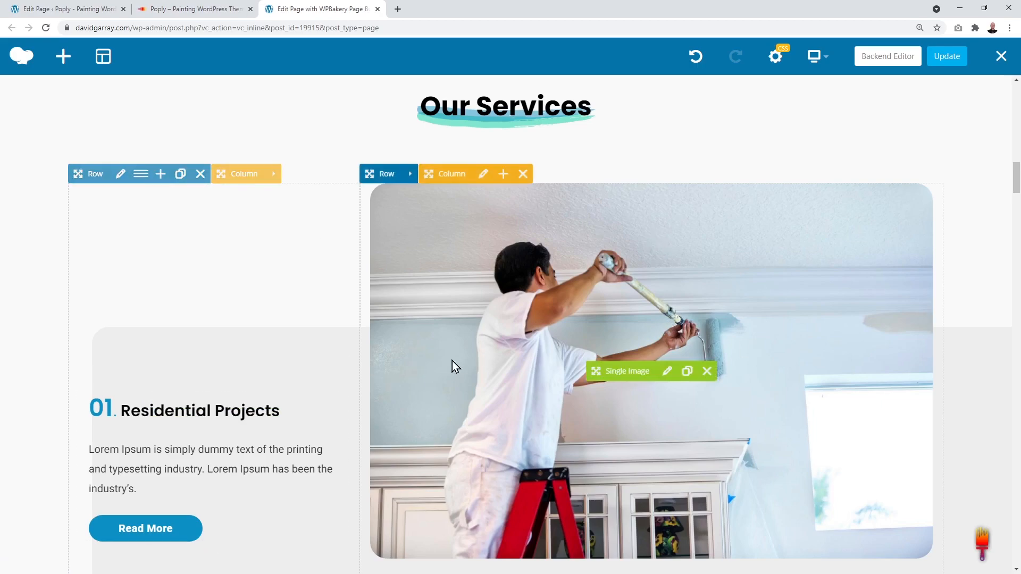
Step: Clone the 01. Residential Projects row and drop the copy below 03. Commercial Projects
left_click(181, 175)
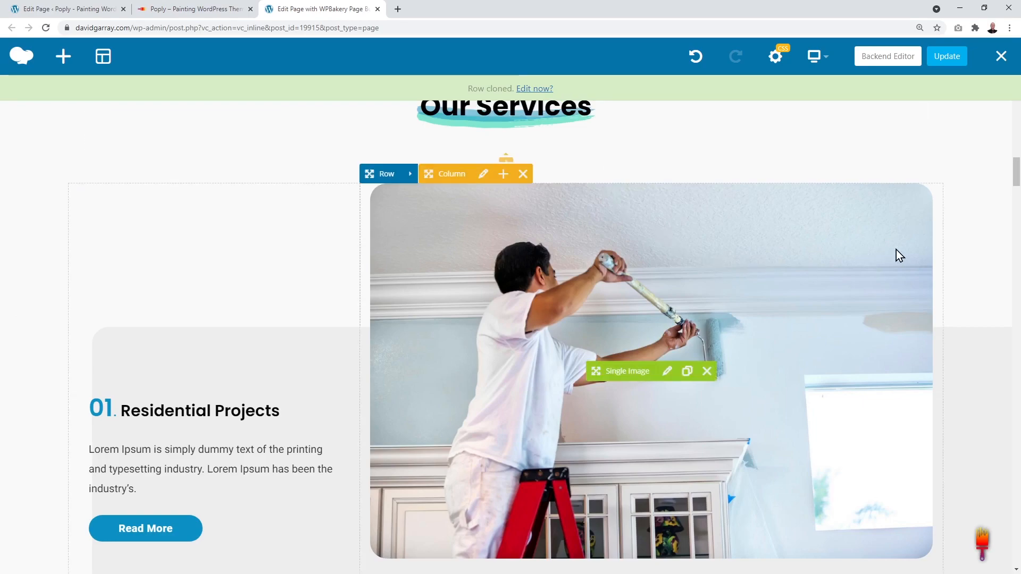
scroll(958, 234, "down", 4)
scroll(956, 234, "down", 6)
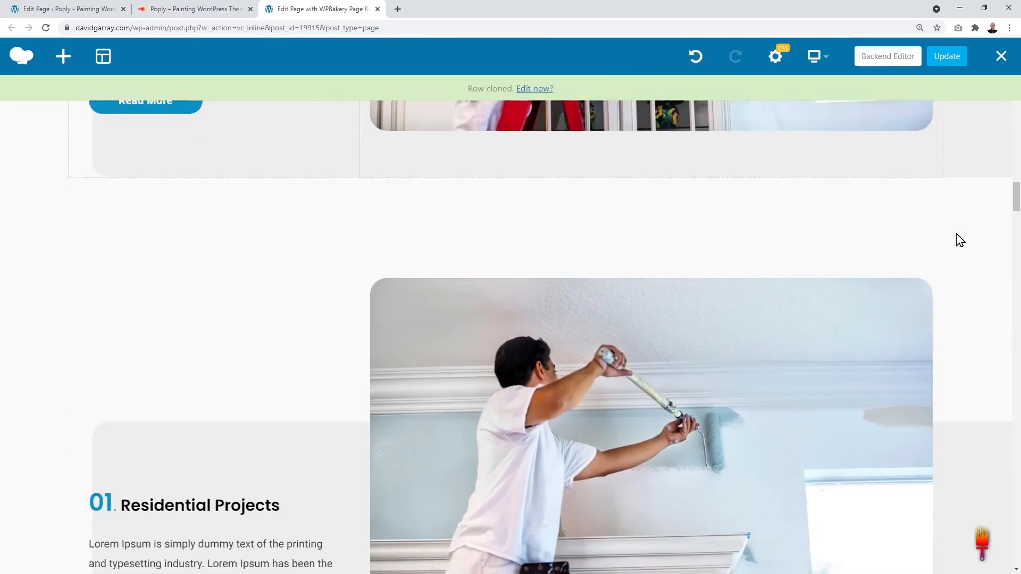
scroll(956, 234, "down", 3)
scroll(956, 234, "up", 4)
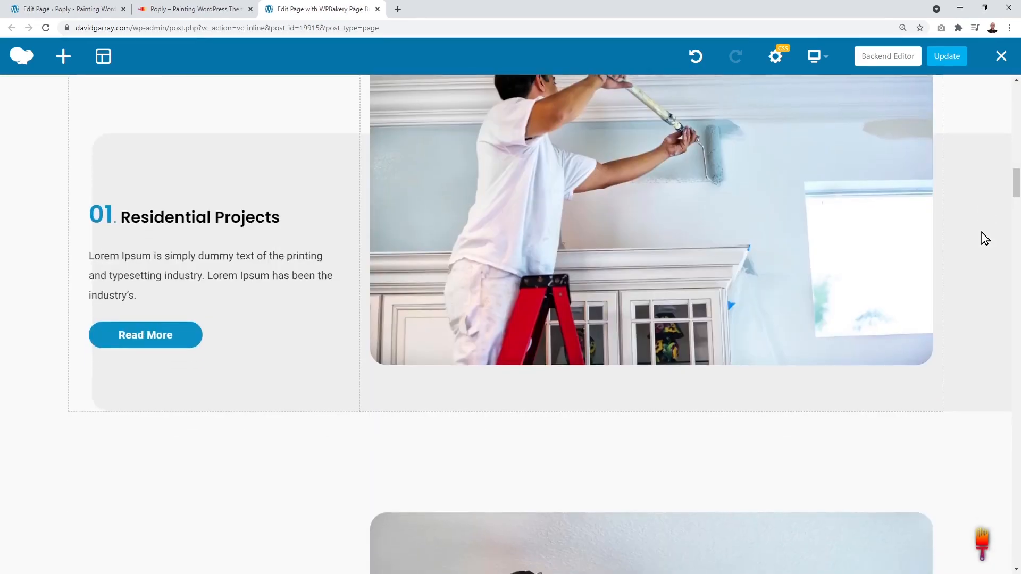
scroll(981, 232, "down", 6)
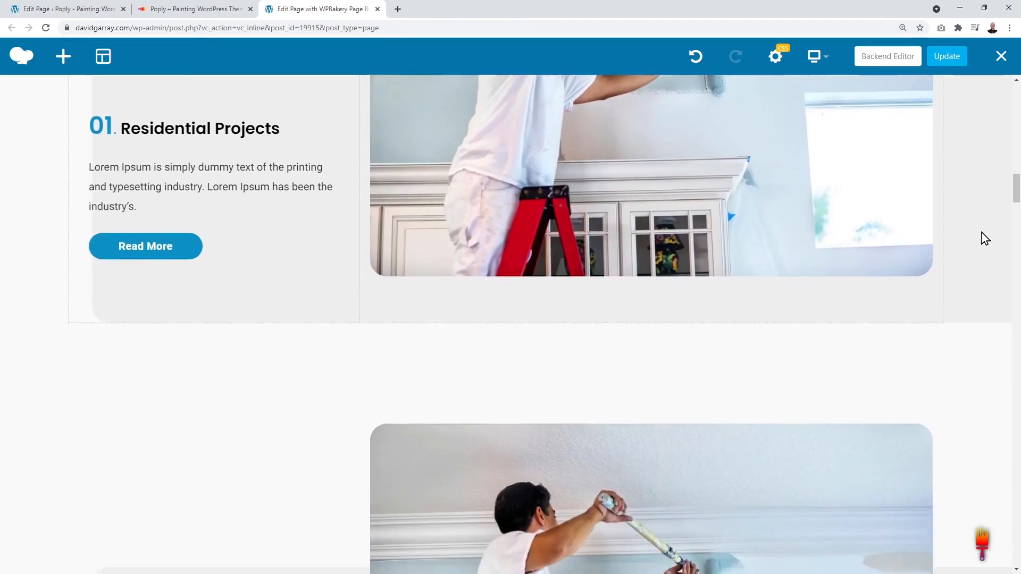
scroll(982, 232, "down", 1)
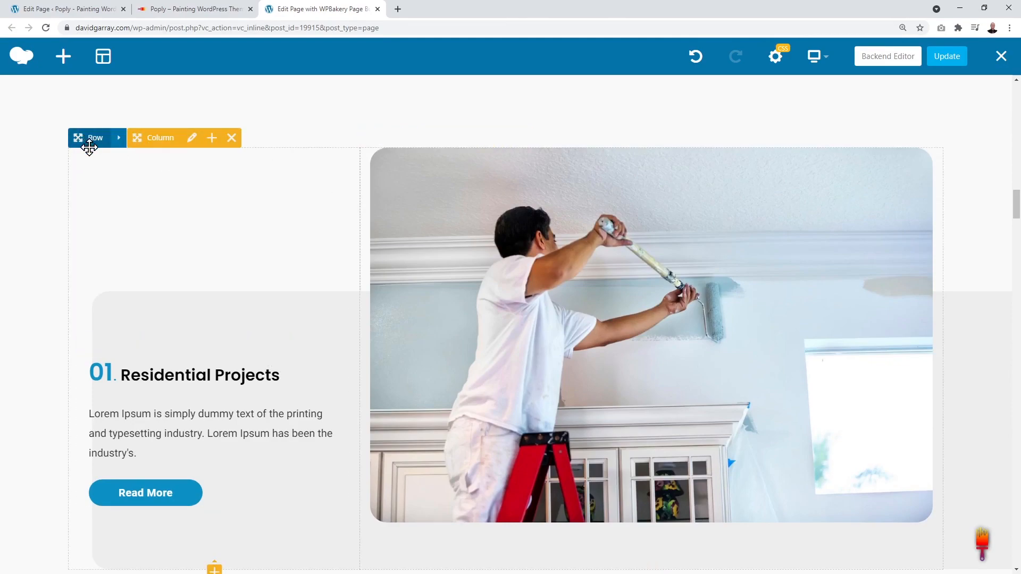
mouse_move(89, 137)
left_mouse_down()
mouse_move(269, 276)
mouse_move(358, 547)
mouse_move(378, 558)
mouse_move(394, 540)
mouse_move(422, 569)
mouse_move(429, 561)
mouse_move(413, 462)
mouse_move(404, 534)
left_mouse_up()
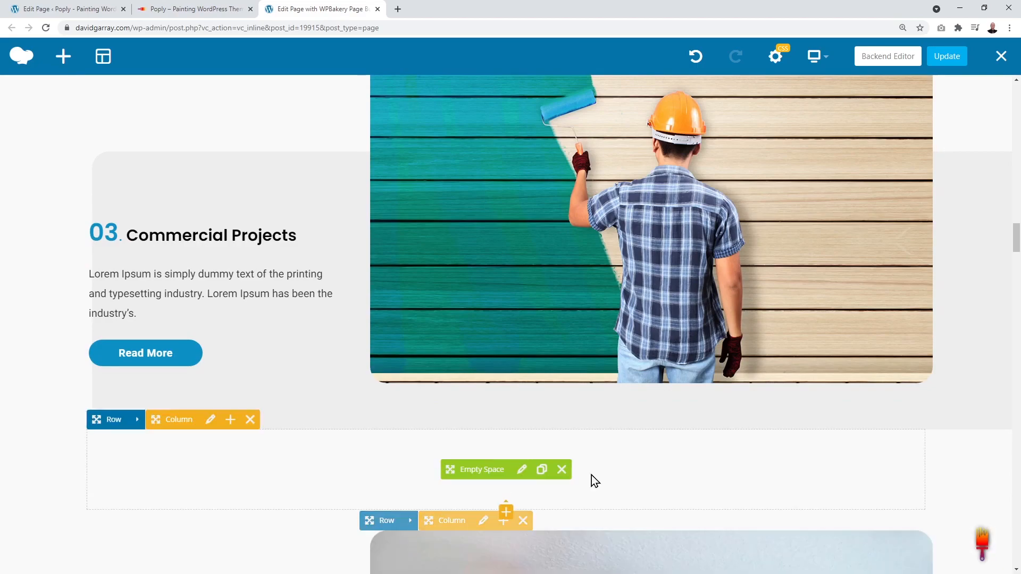
scroll(968, 320, "down", 8)
scroll(968, 321, "up", 9)
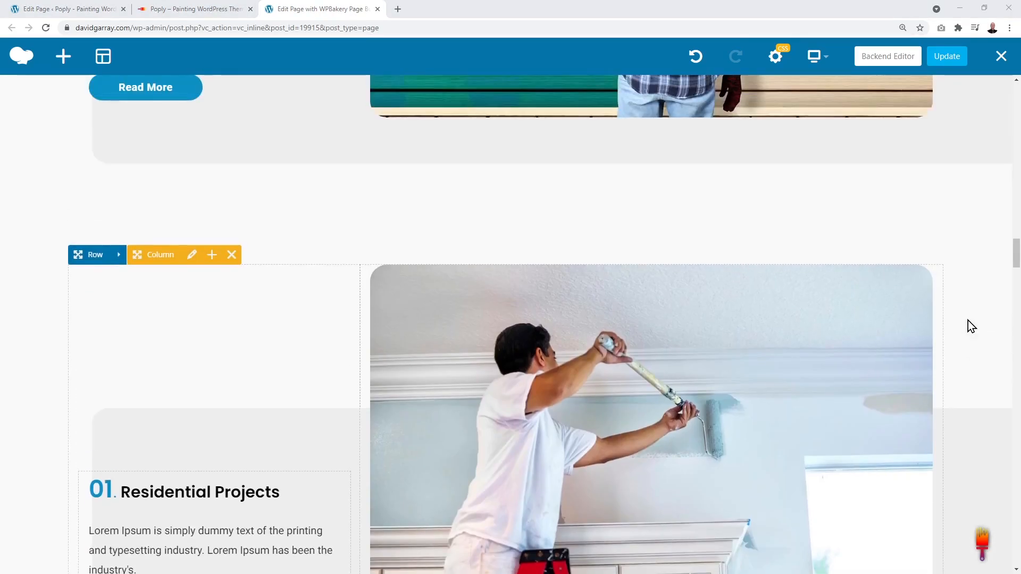
scroll(967, 320, "up", 10)
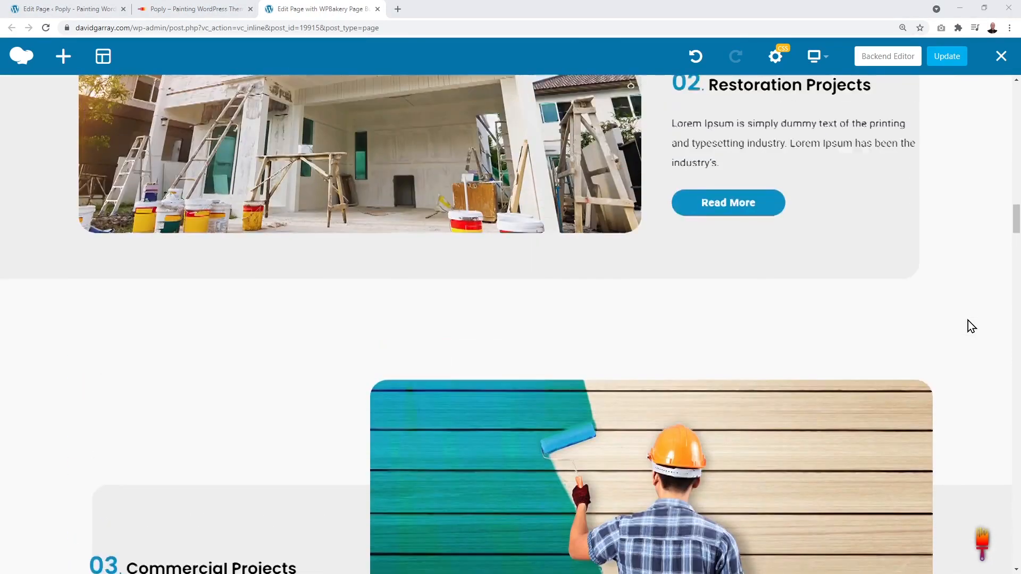
scroll(967, 321, "down", 12)
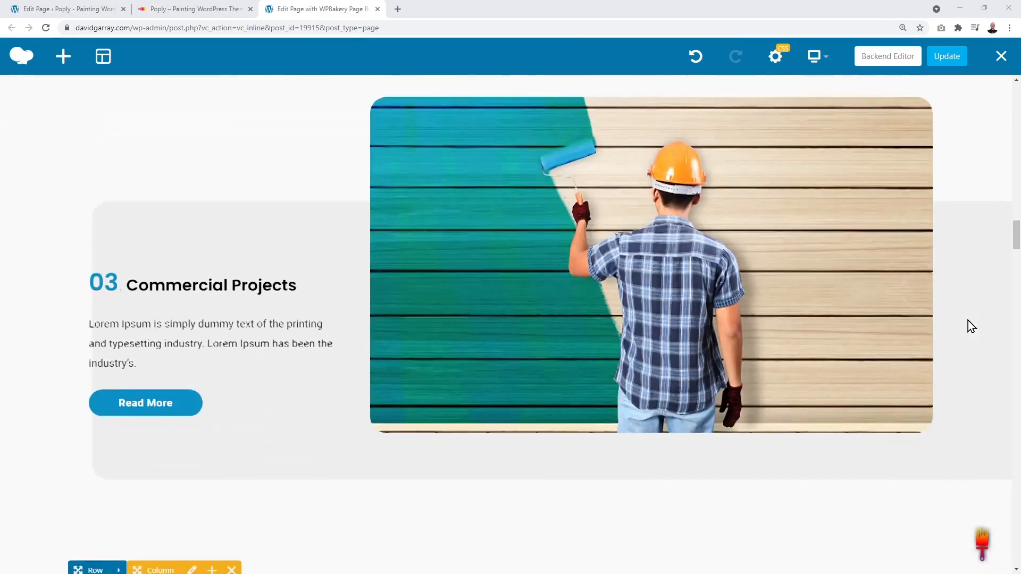
scroll(968, 320, "down", 3)
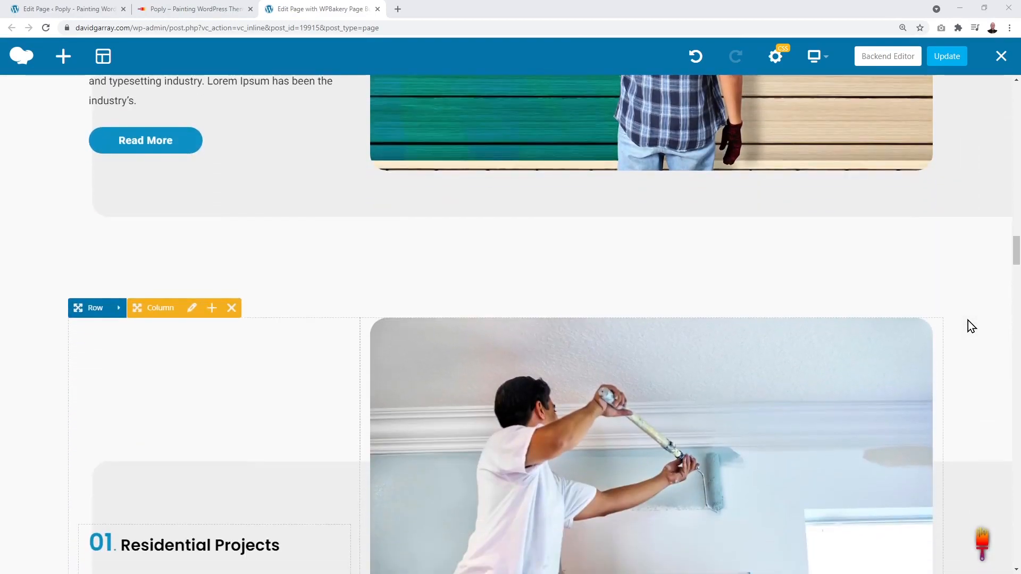
scroll(968, 320, "up", 4)
scroll(968, 320, "down", 1)
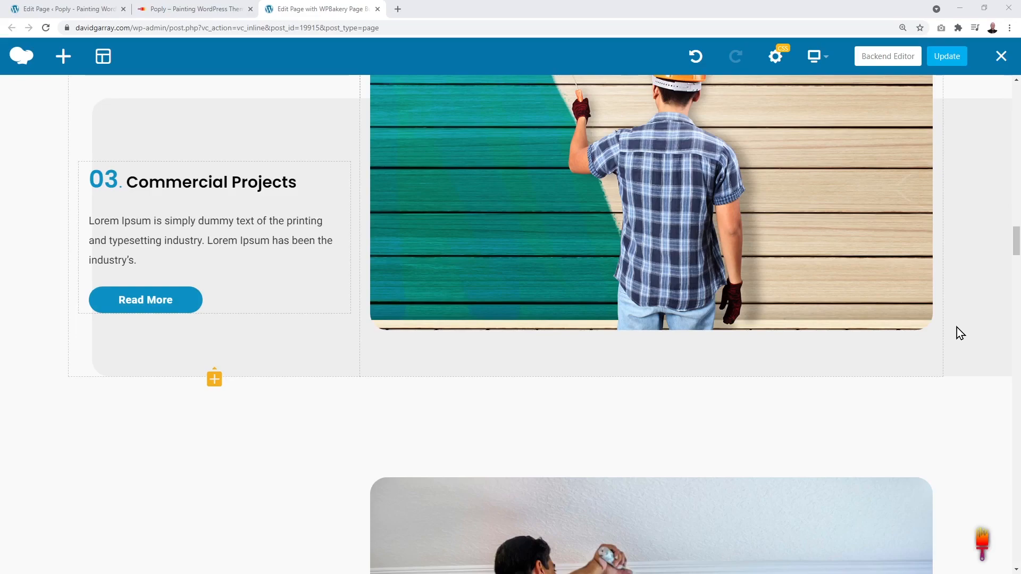
scroll(957, 325, "down", 2)
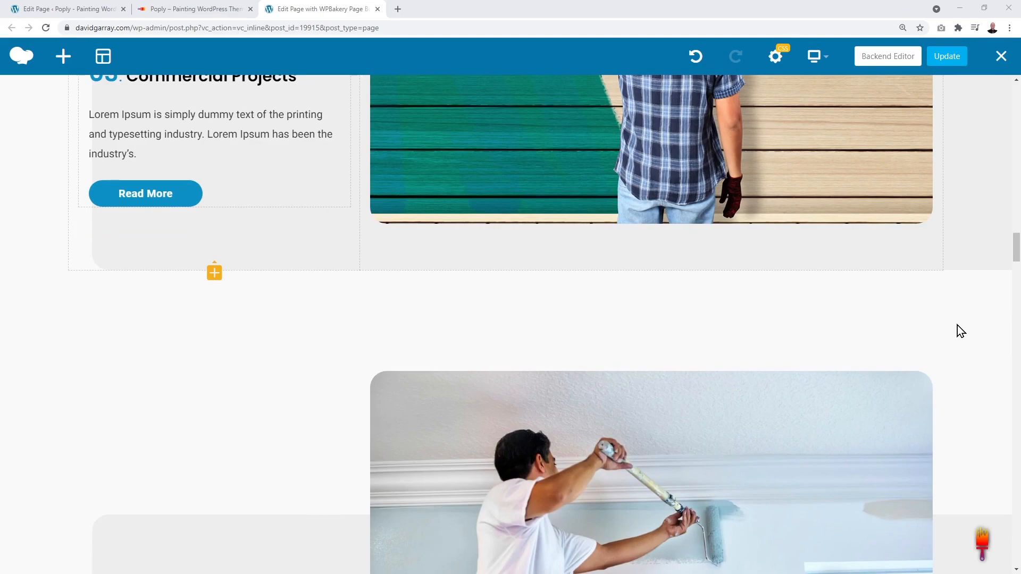
scroll(957, 324, "up", 3)
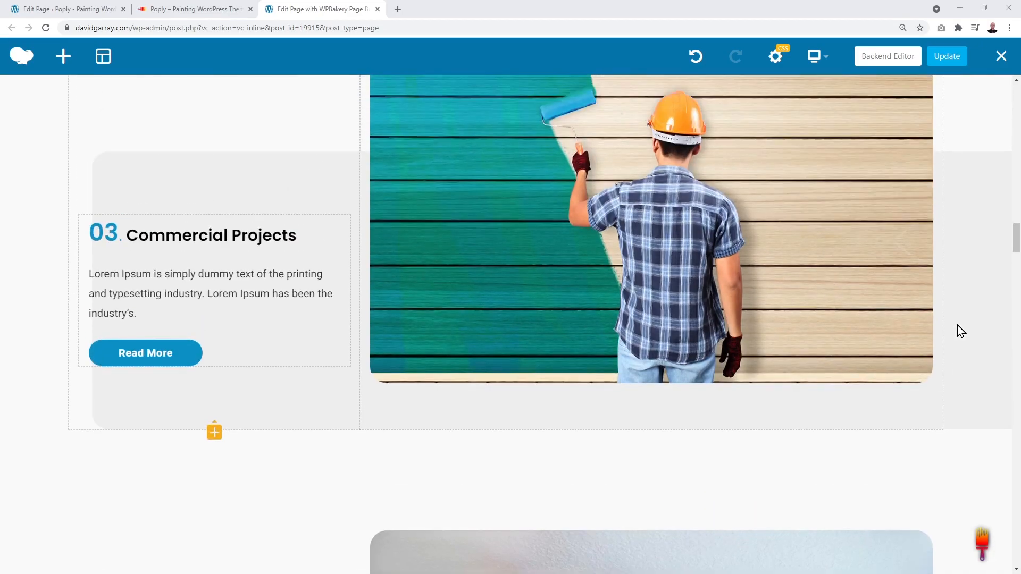
scroll(593, 268, "down", 3)
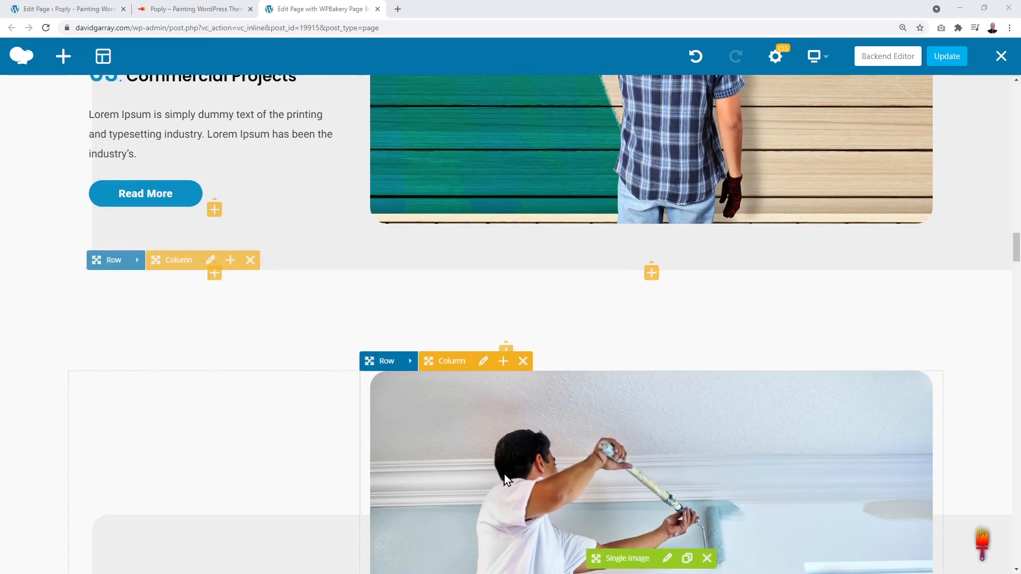
scroll(626, 266, "up", 6)
scroll(626, 265, "up", 15)
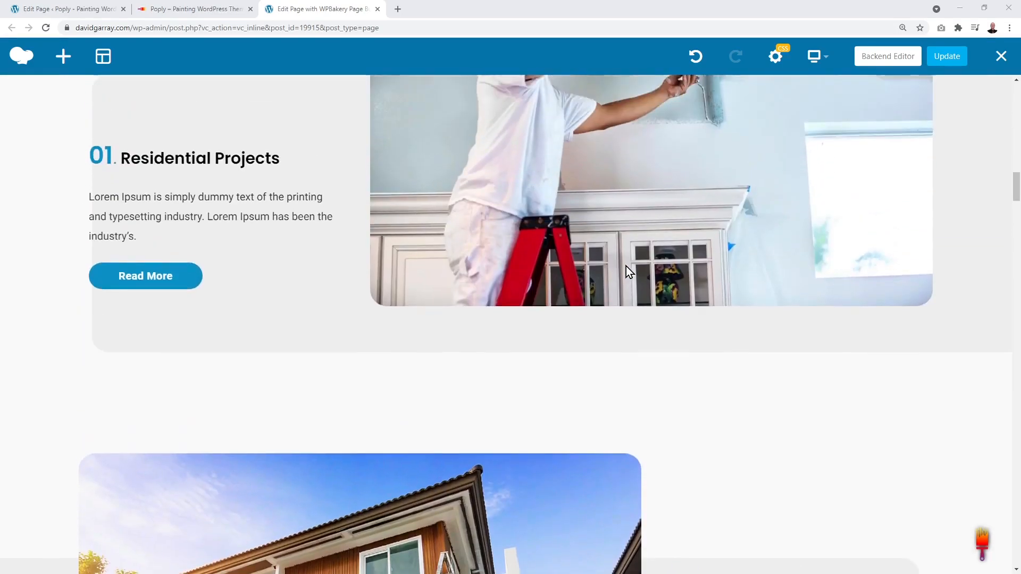
scroll(746, 253, "down", 10)
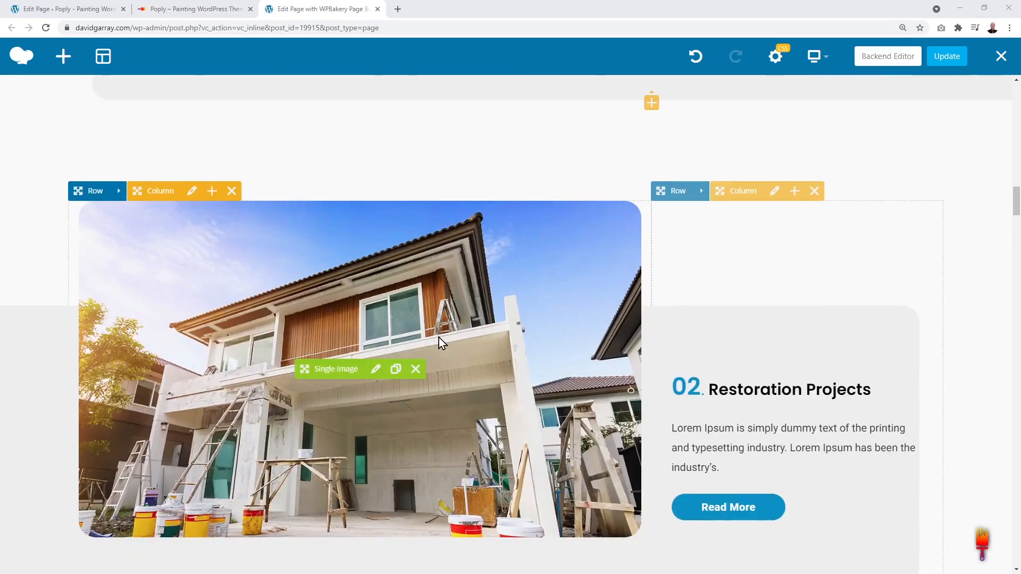
scroll(521, 402, "down", 10)
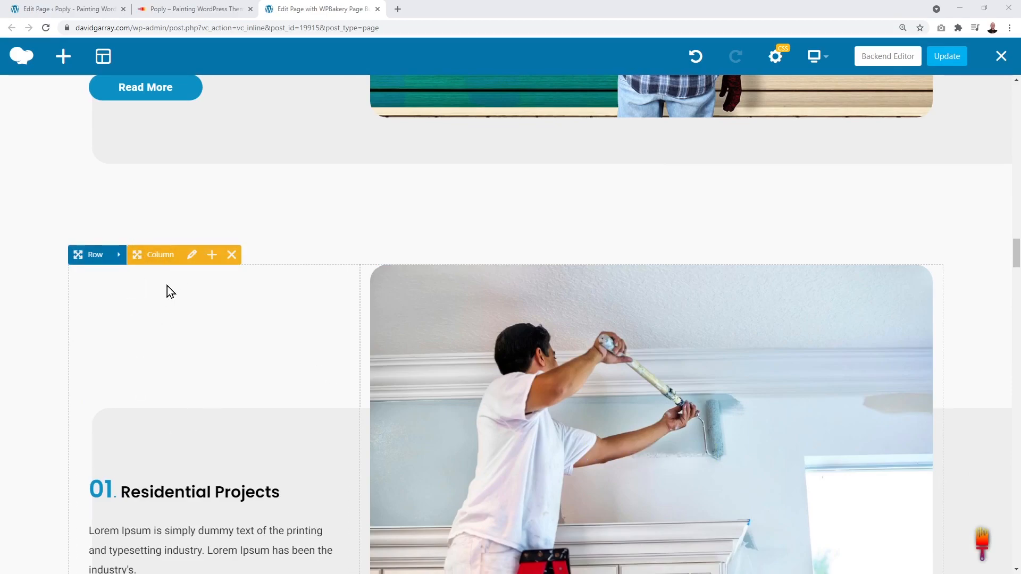
Step: Swap the image and text columns in the duplicate Residential Projects row
left_click(149, 257)
left_click_drag(149, 257, 700, 349)
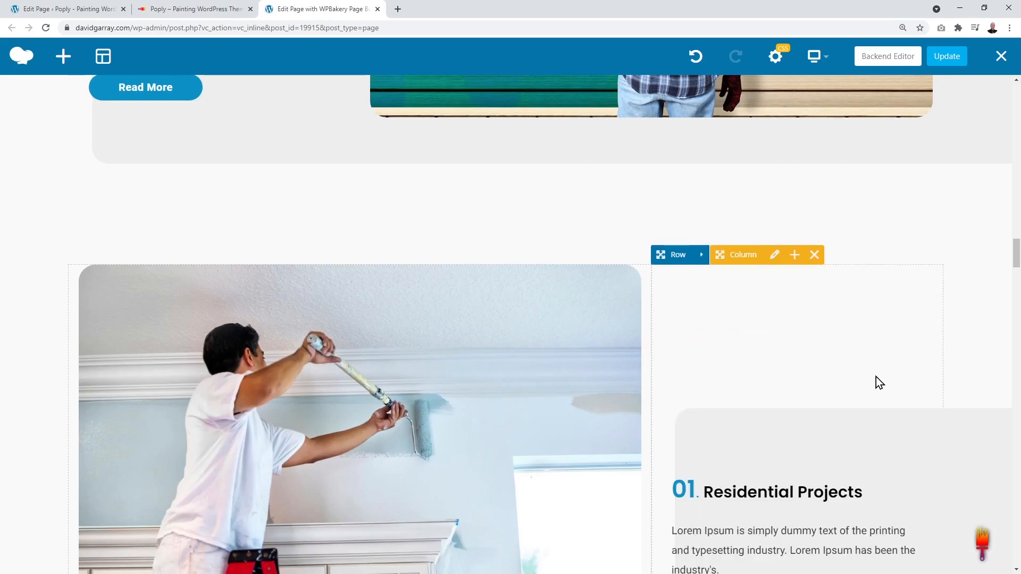
scroll(877, 375, "up", 15)
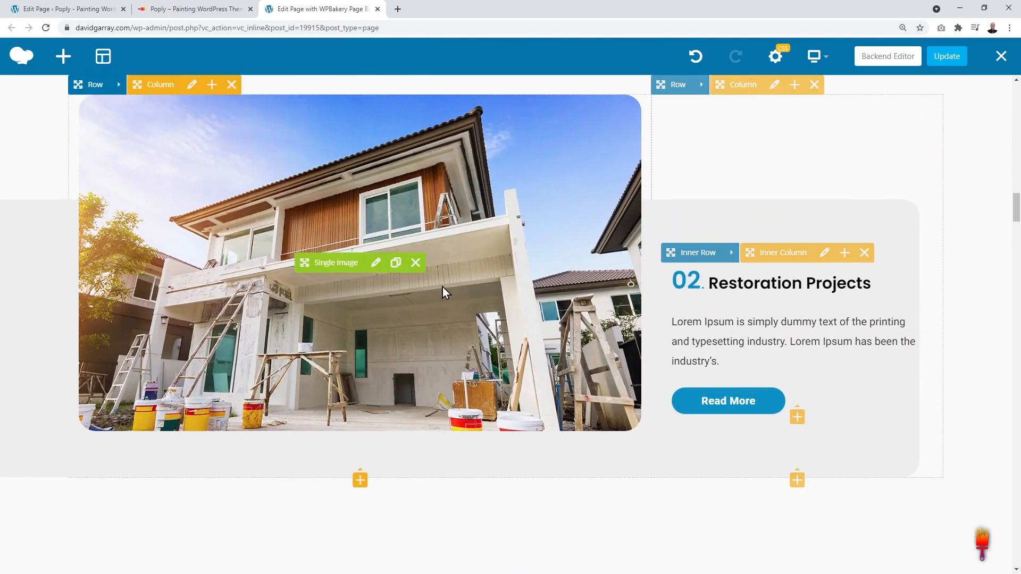
scroll(442, 286, "down", 14)
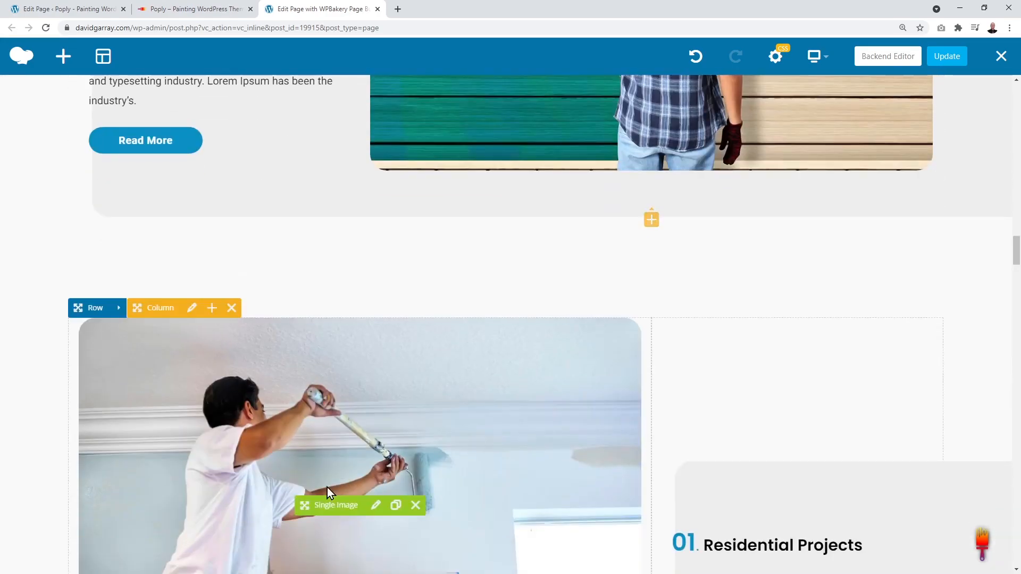
scroll(321, 488, "down", 3)
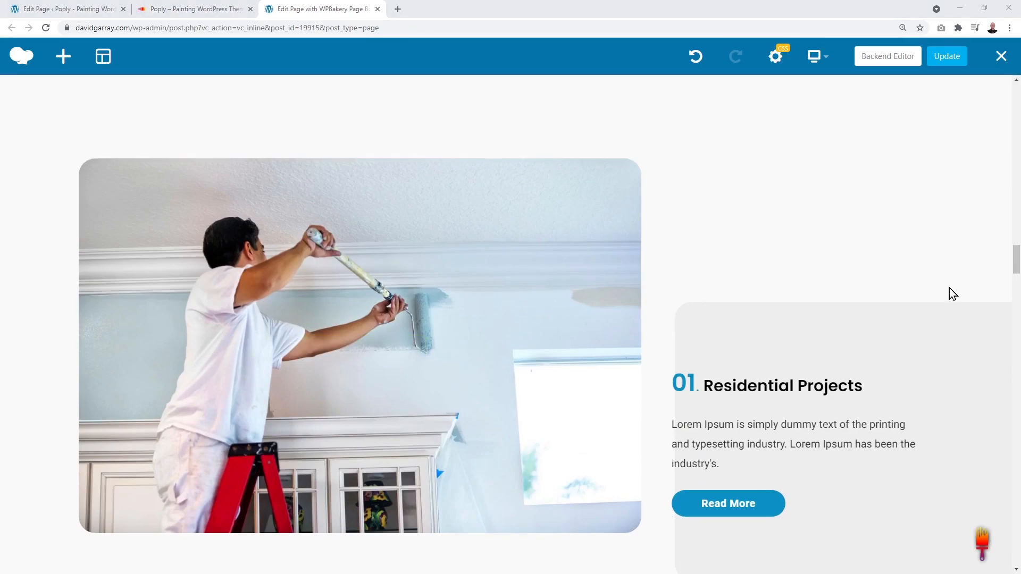
scroll(949, 288, "up", 6)
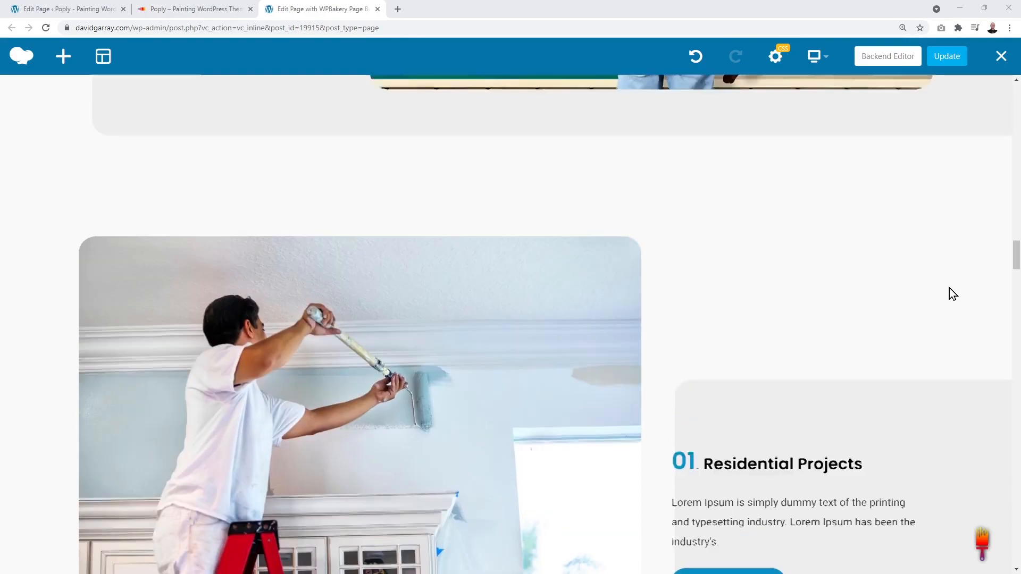
scroll(949, 288, "down", 4)
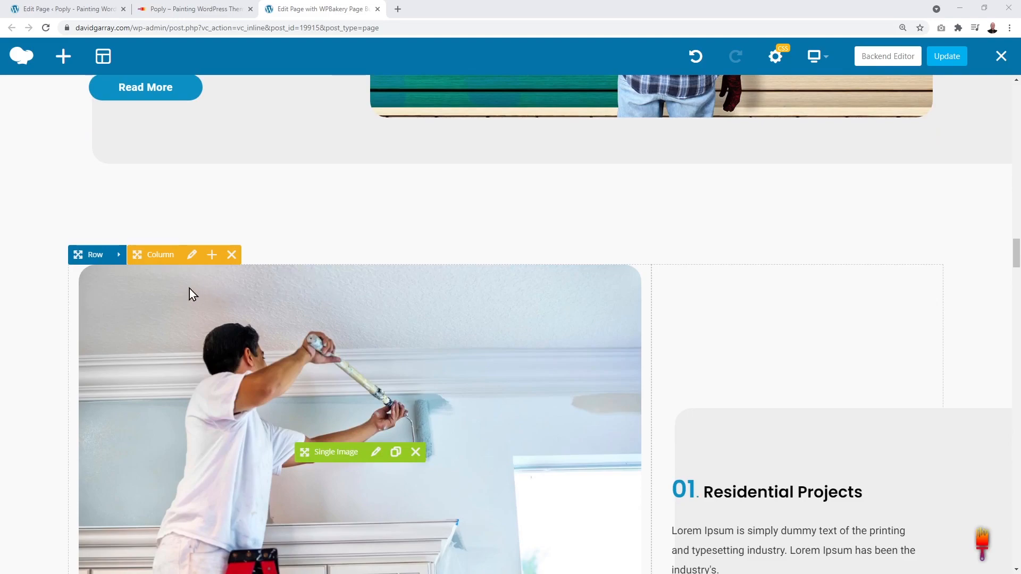
Step: Delete the painter image column and then the remaining text column from the duplicate row
left_click(232, 256)
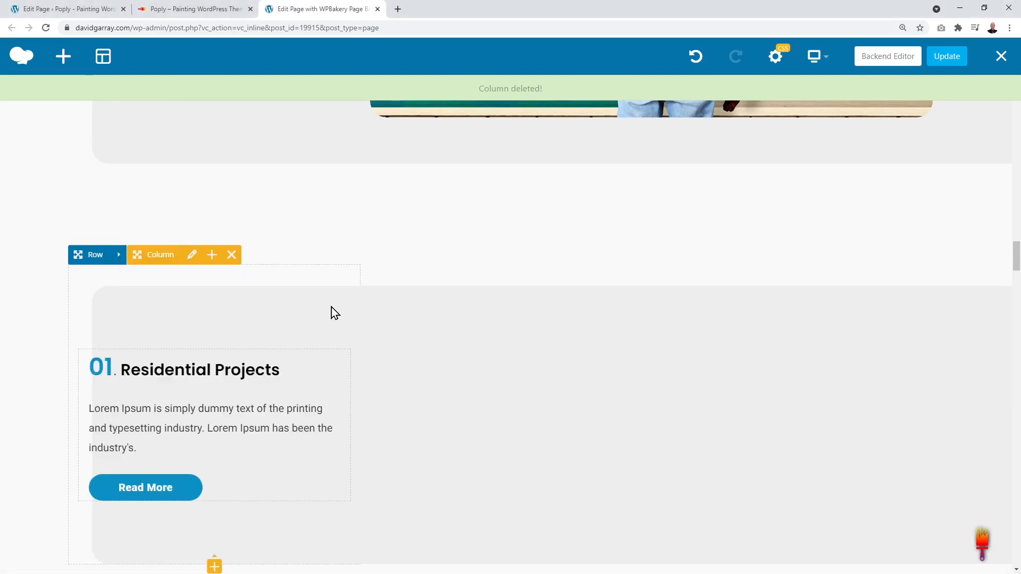
left_click(232, 255)
scroll(943, 224, "up", 4)
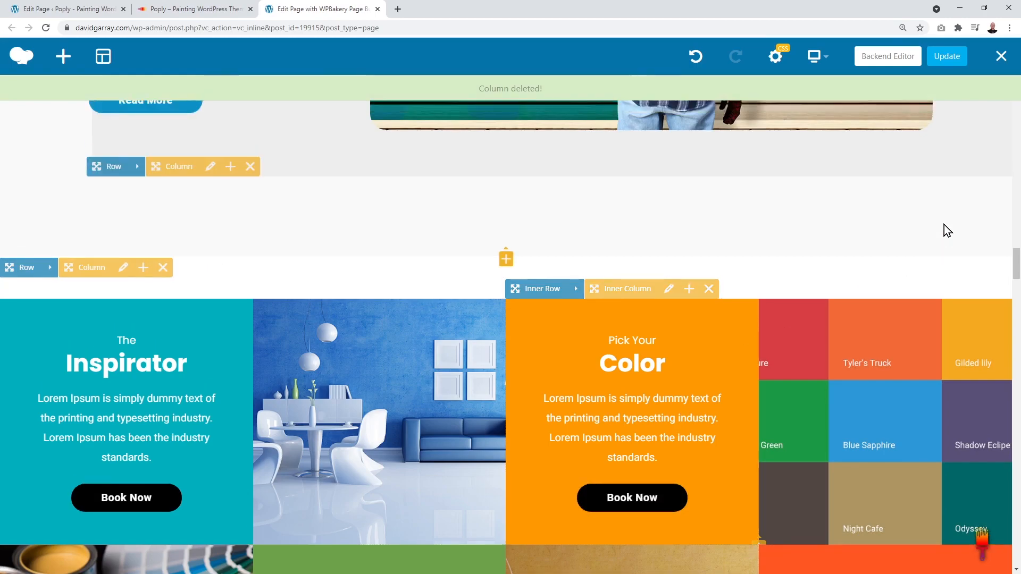
scroll(944, 225, "up", 3)
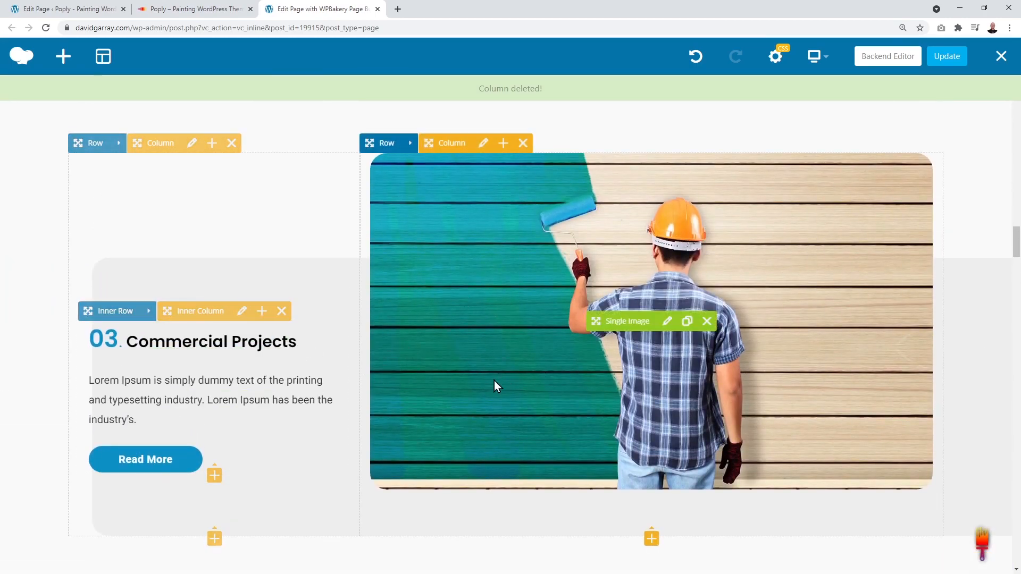
scroll(615, 368, "up", 20)
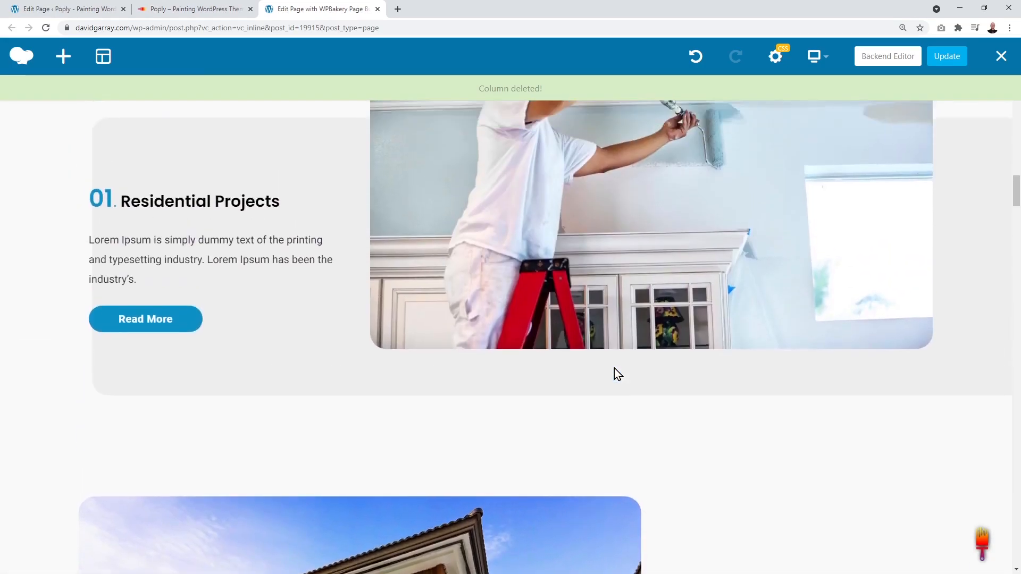
scroll(669, 296, "up", 2)
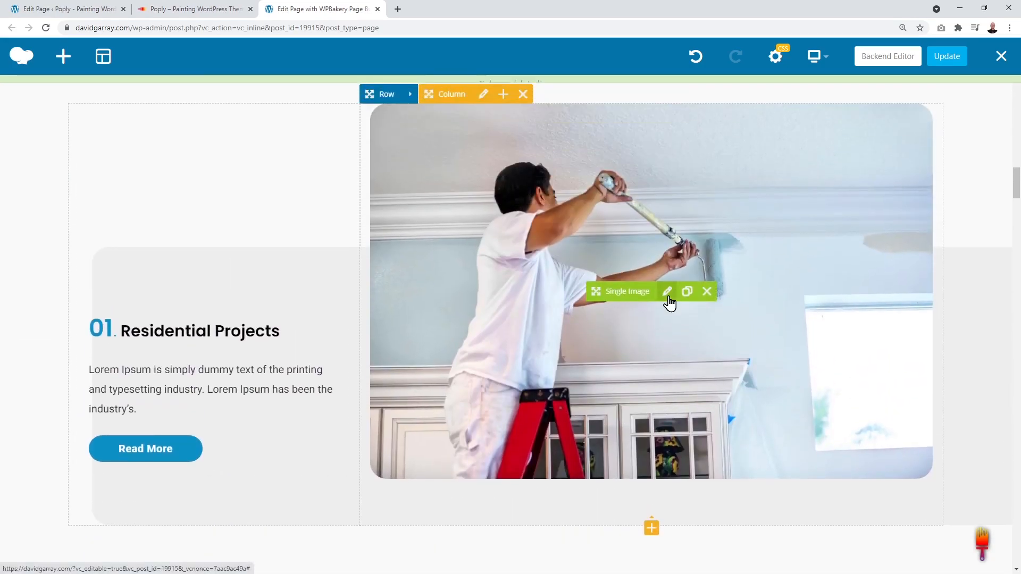
scroll(691, 333, "down", 14)
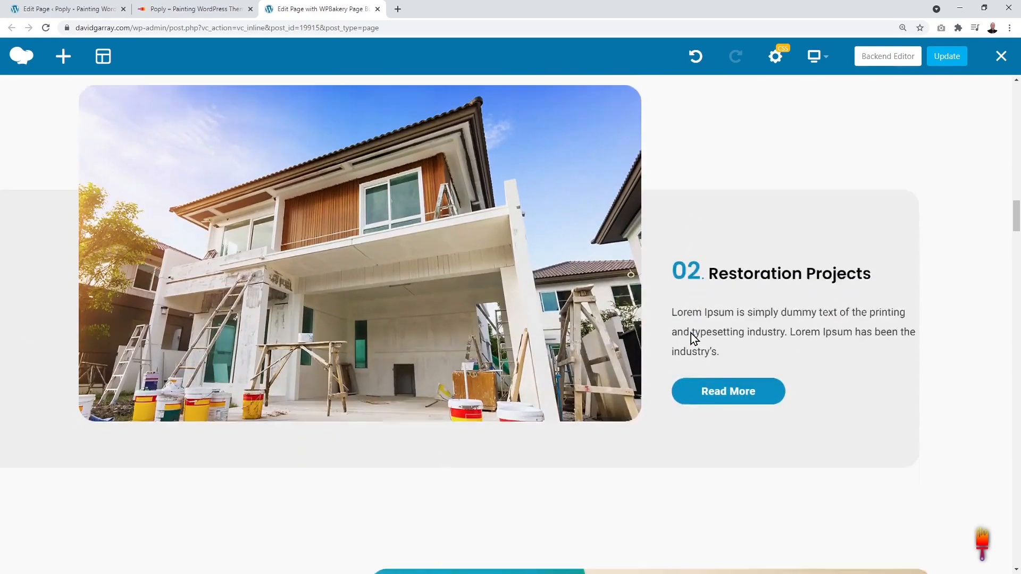
scroll(621, 413, "down", 3)
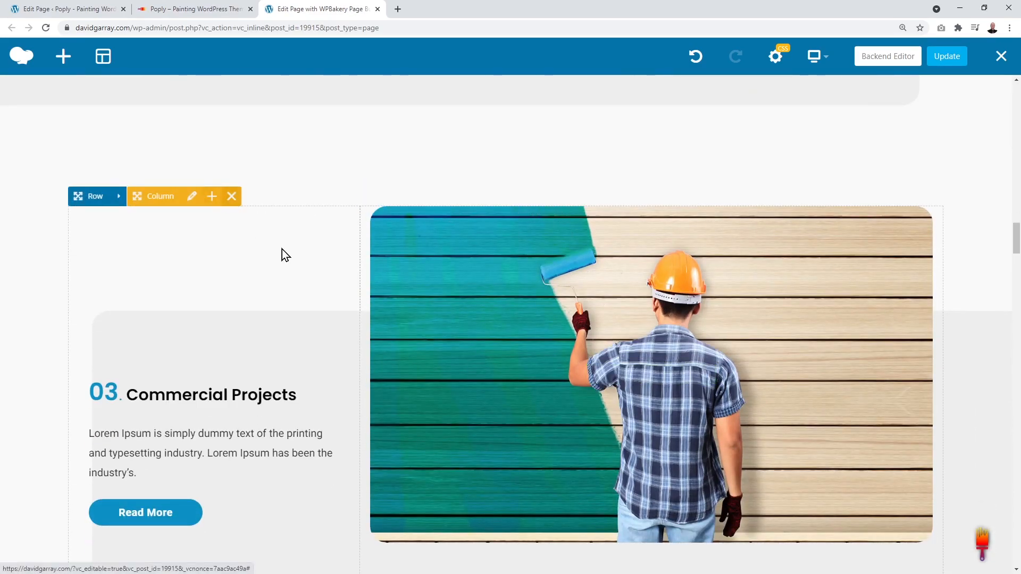
scroll(900, 234, "down", 1)
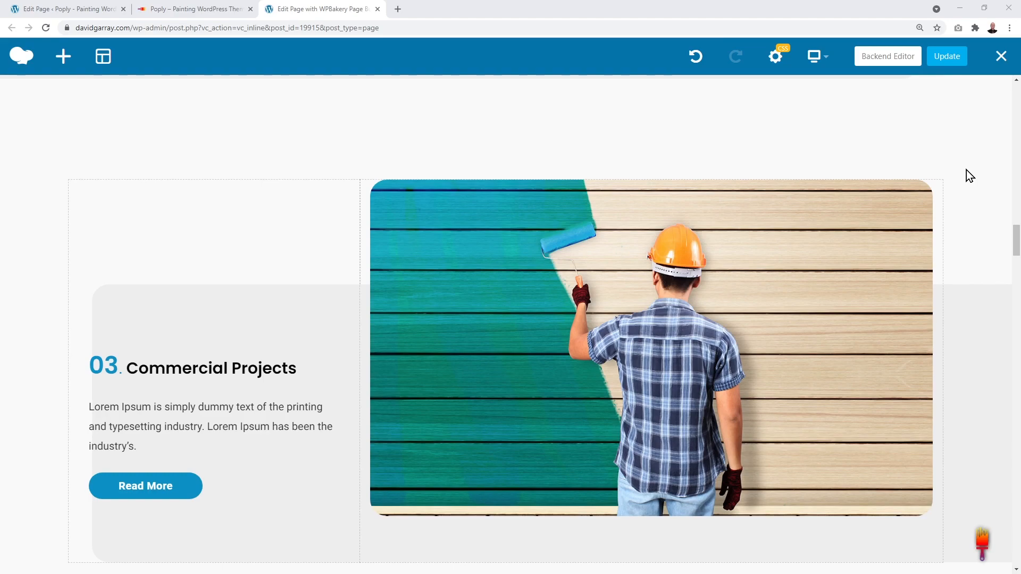
scroll(963, 202, "down", 1)
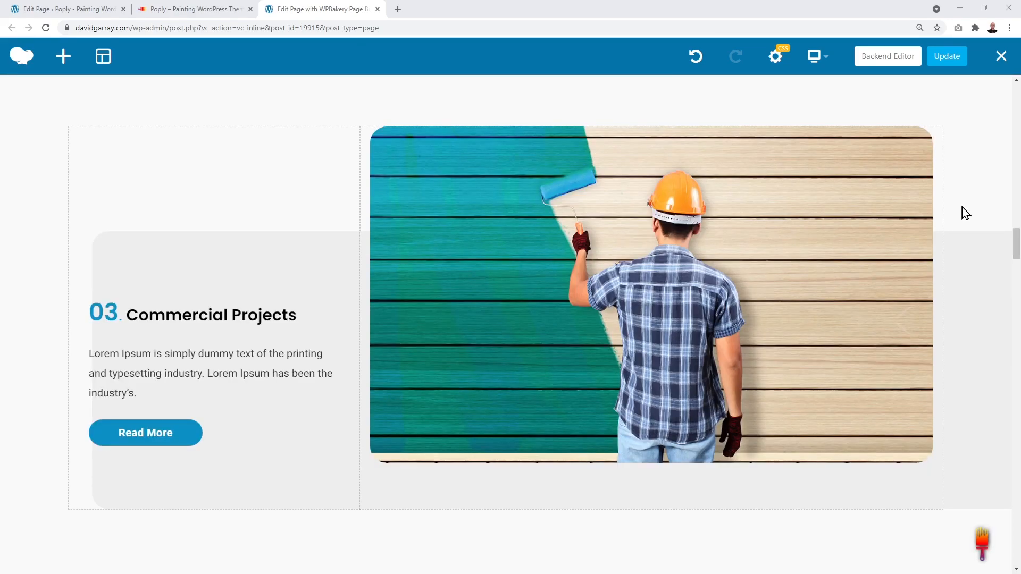
scroll(962, 207, "down", 8)
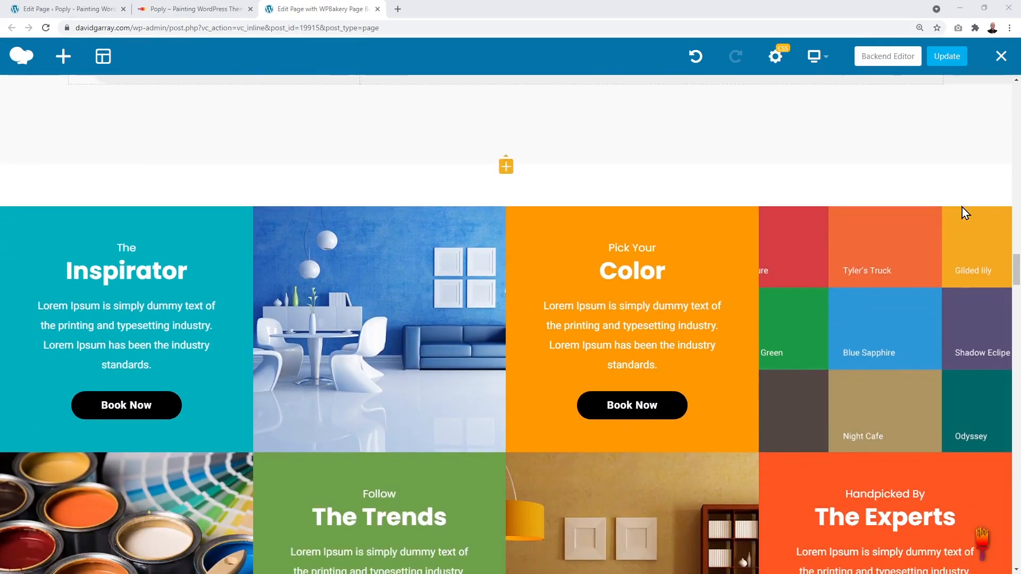
scroll(962, 211, "down", 1)
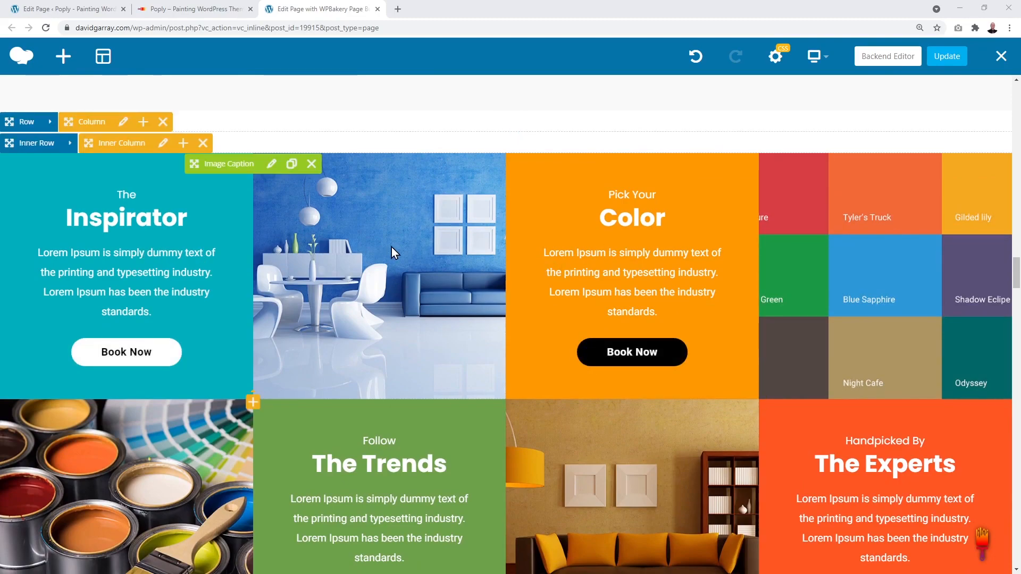
scroll(862, 262, "down", 1)
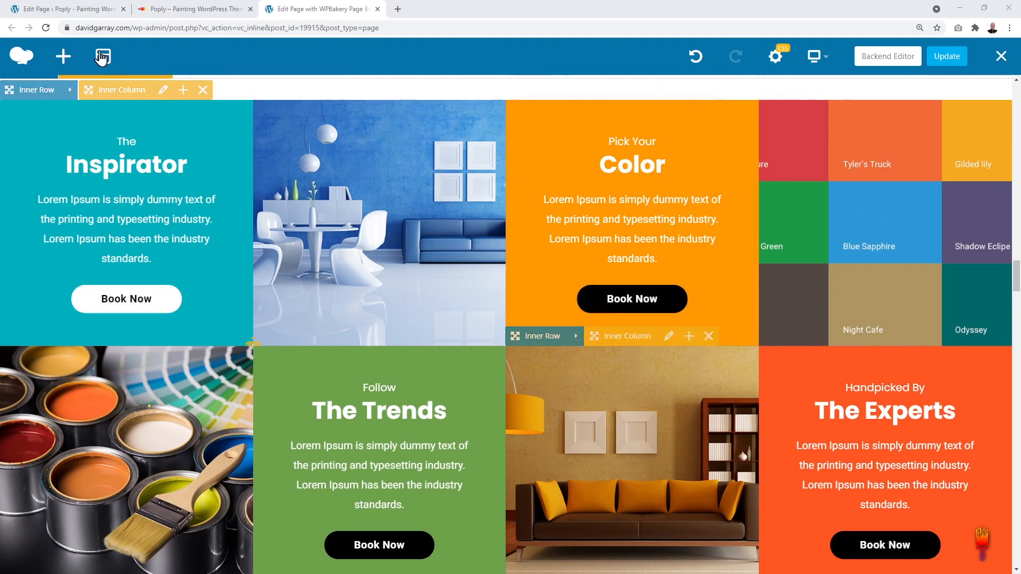
left_click(68, 12)
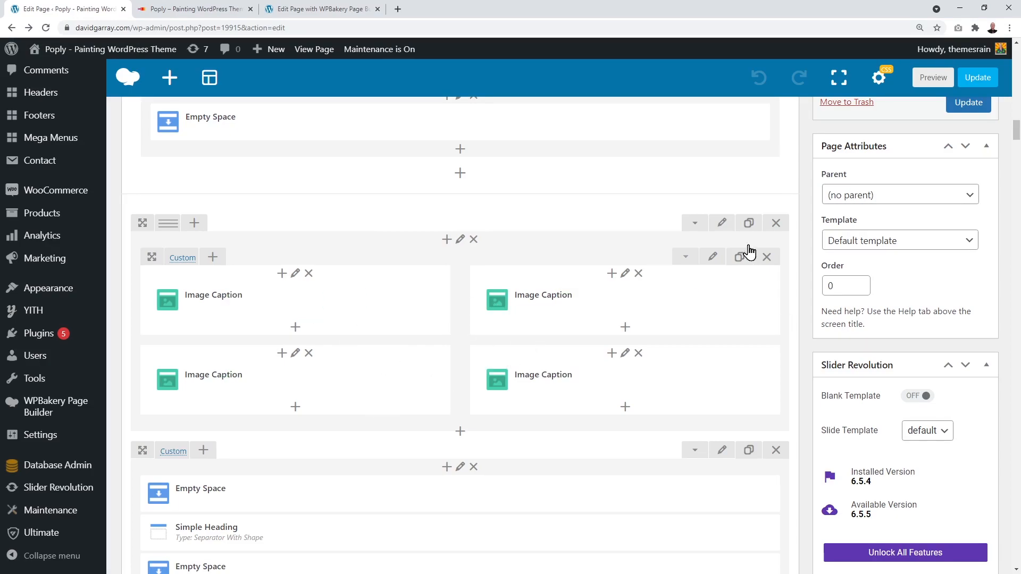
left_click(337, 10)
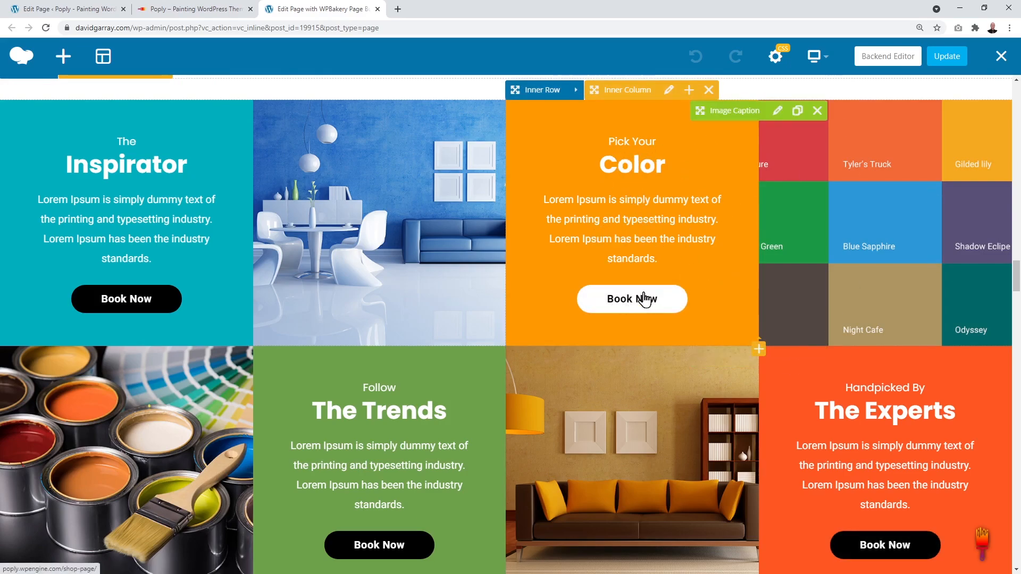
Step: Open the Pick Your Color caption settings, review its Book Now button shortcode, and move the dialog left
left_click(777, 113)
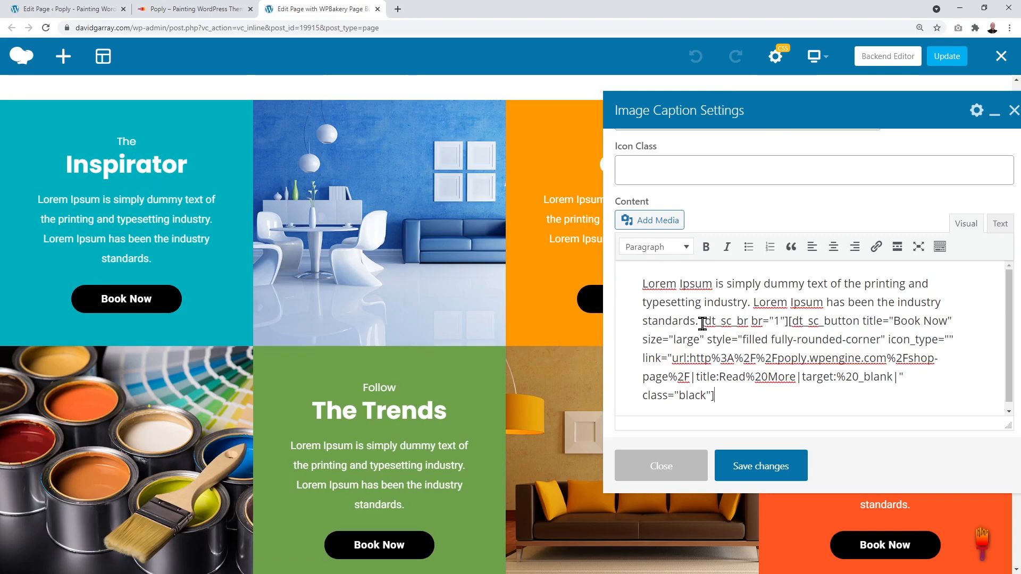
left_click_drag(701, 323, 942, 323)
left_click(903, 351)
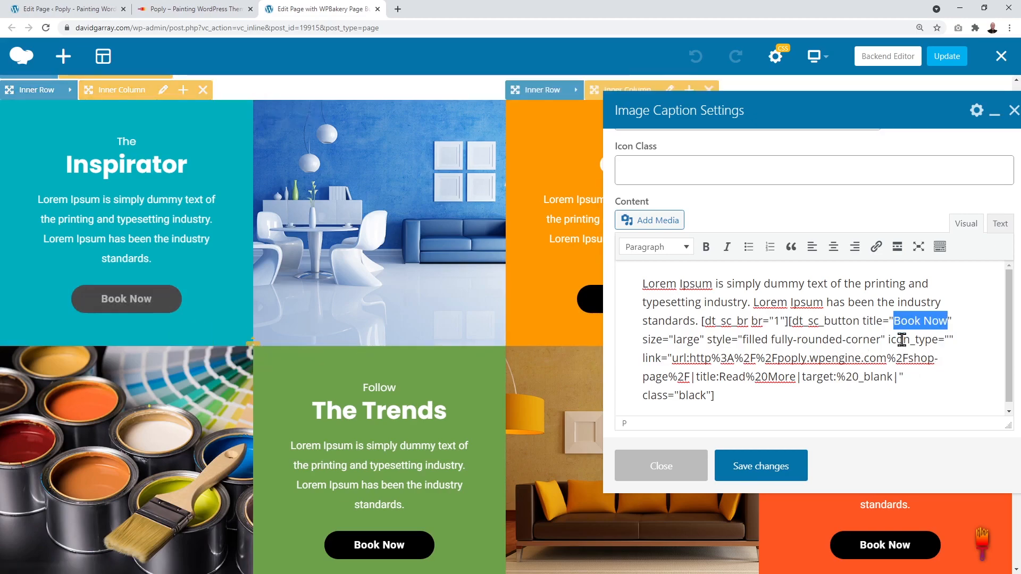
left_click(932, 320)
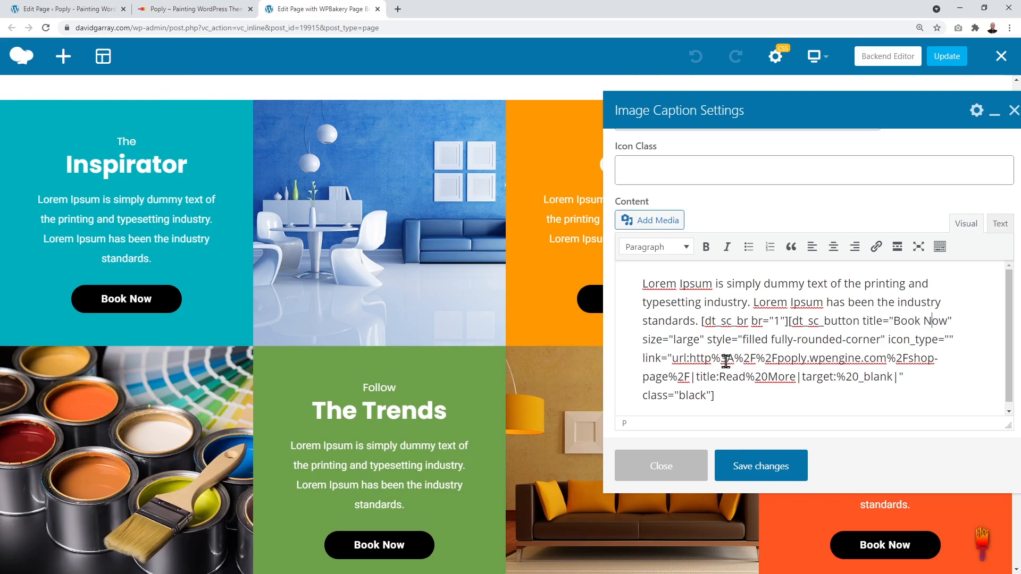
left_click_drag(694, 358, 683, 377)
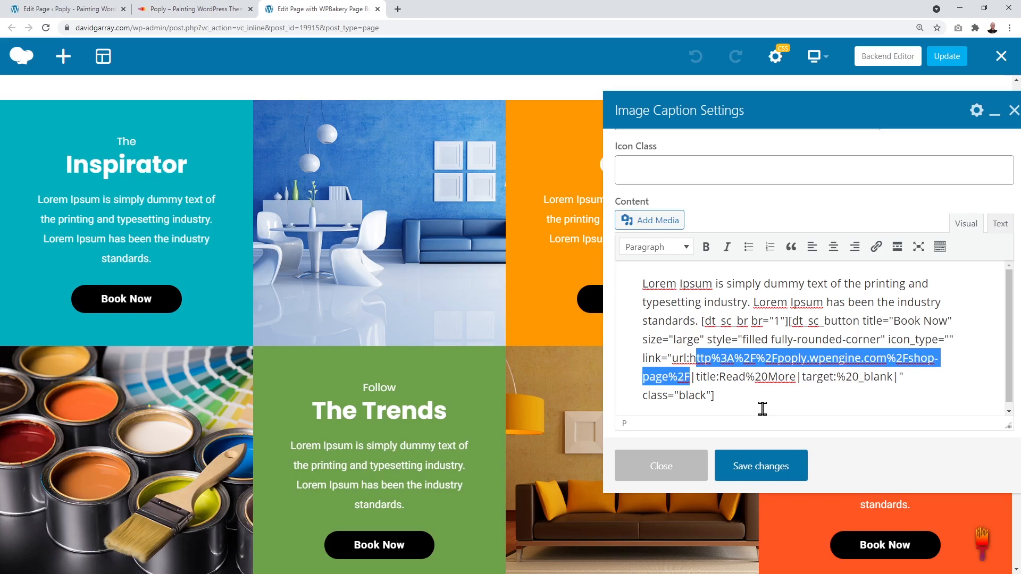
left_click(729, 405)
left_click_drag(722, 377, 793, 378)
left_click(794, 394)
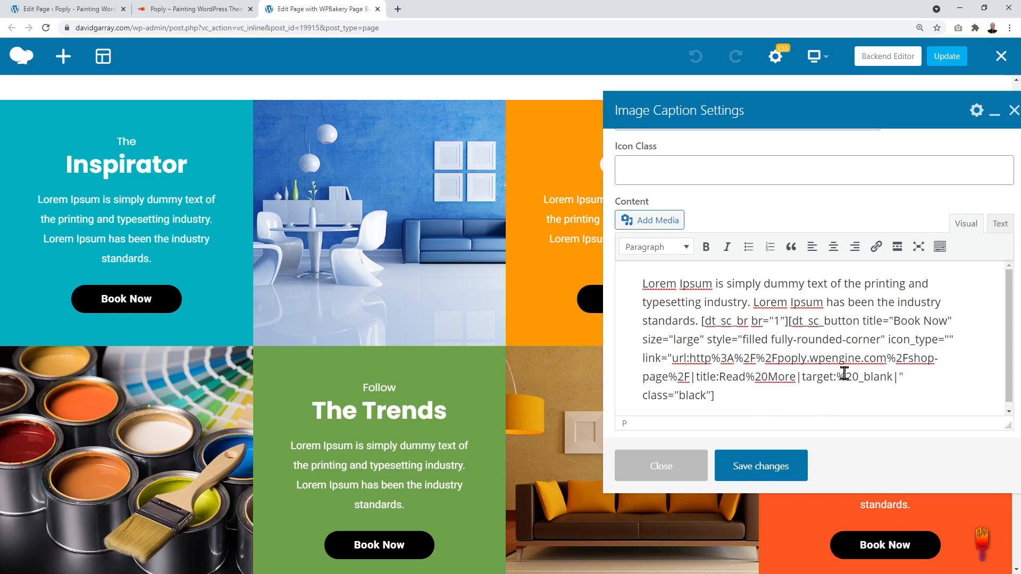
left_click_drag(838, 377, 888, 377)
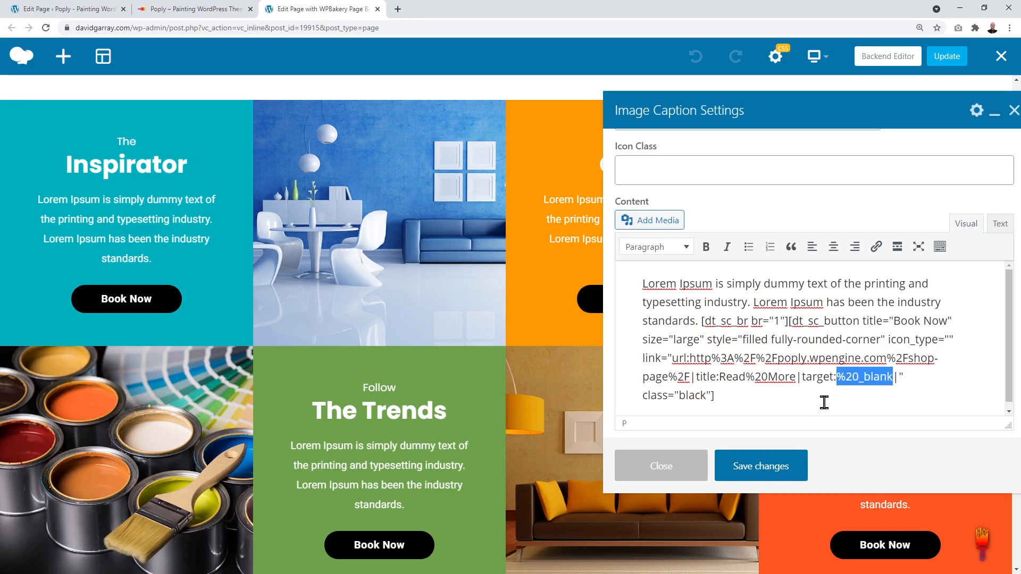
left_click(846, 395)
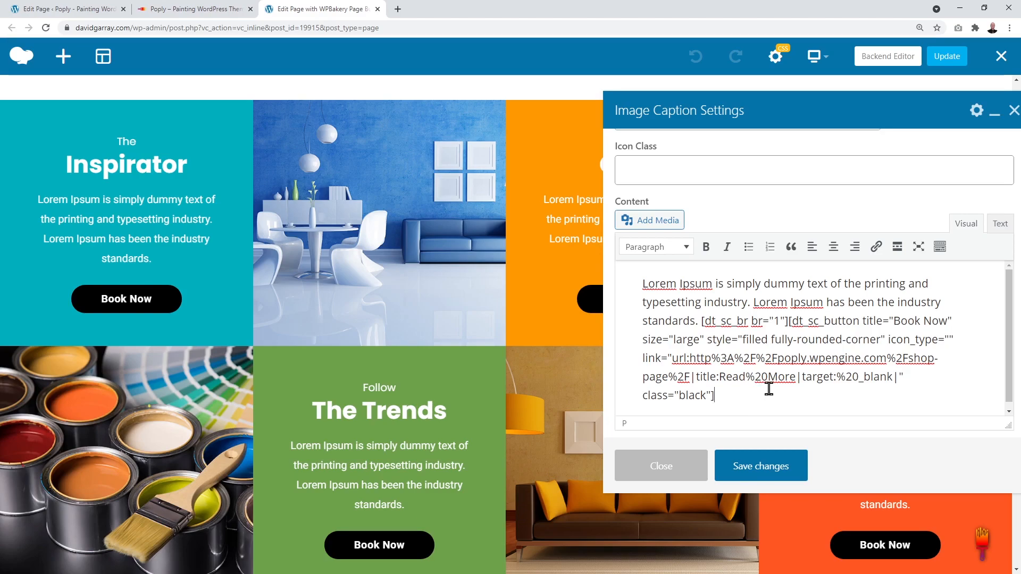
left_click_drag(802, 103, 248, 102)
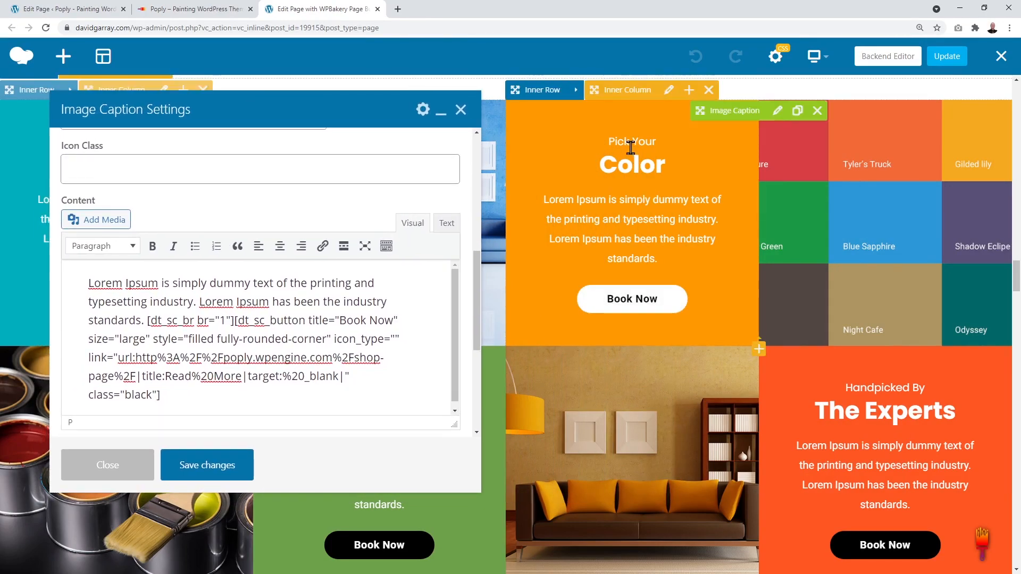
Step: Scroll through the caption settings and review the Color title text
scroll(392, 322, "up", 7)
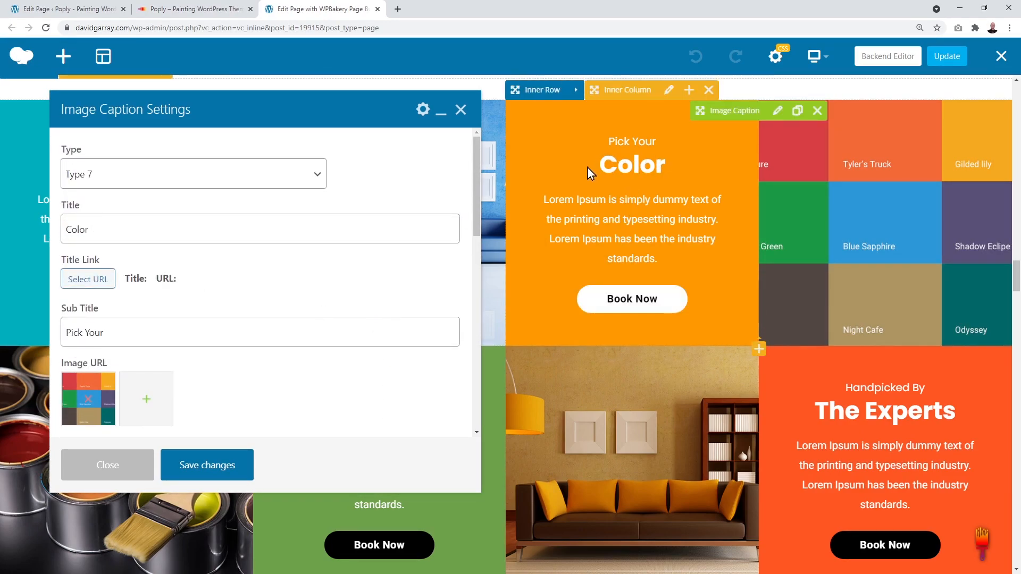
scroll(84, 279, "down", 1)
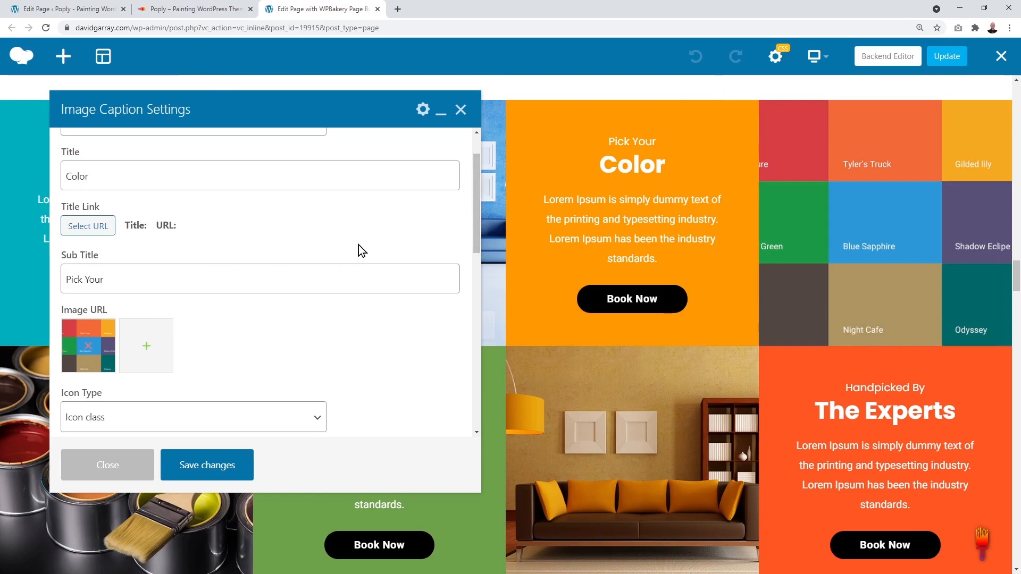
left_click_drag(65, 179, 91, 177)
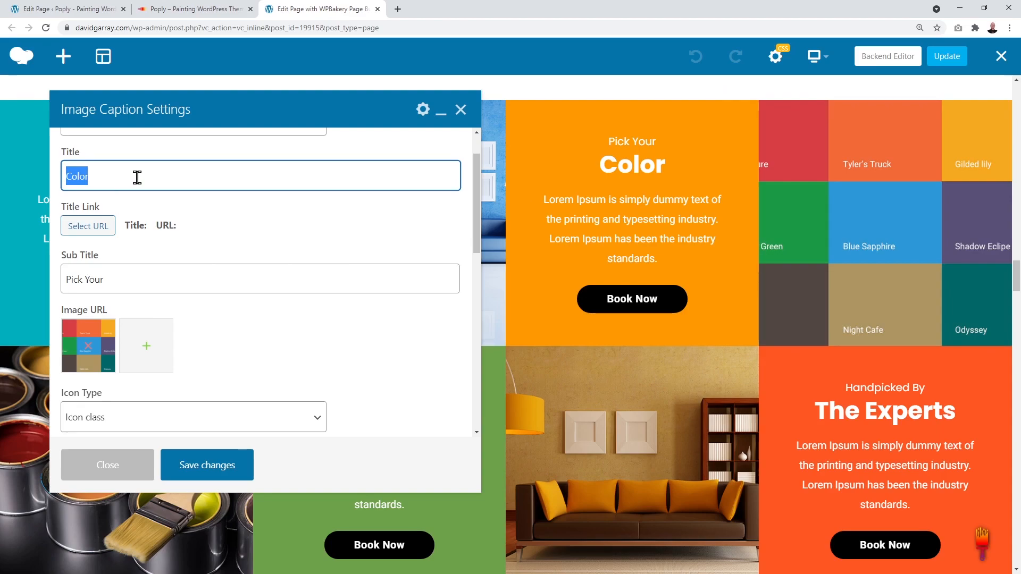
left_click(359, 329)
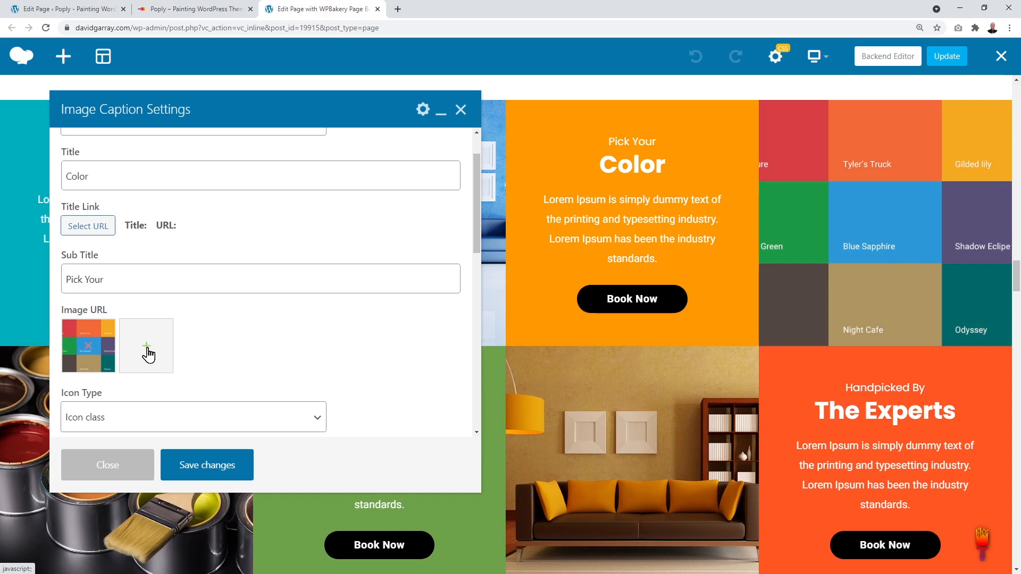
Step: Replace the caption image with caption-image2.jpg from the Media Library
left_click(91, 351)
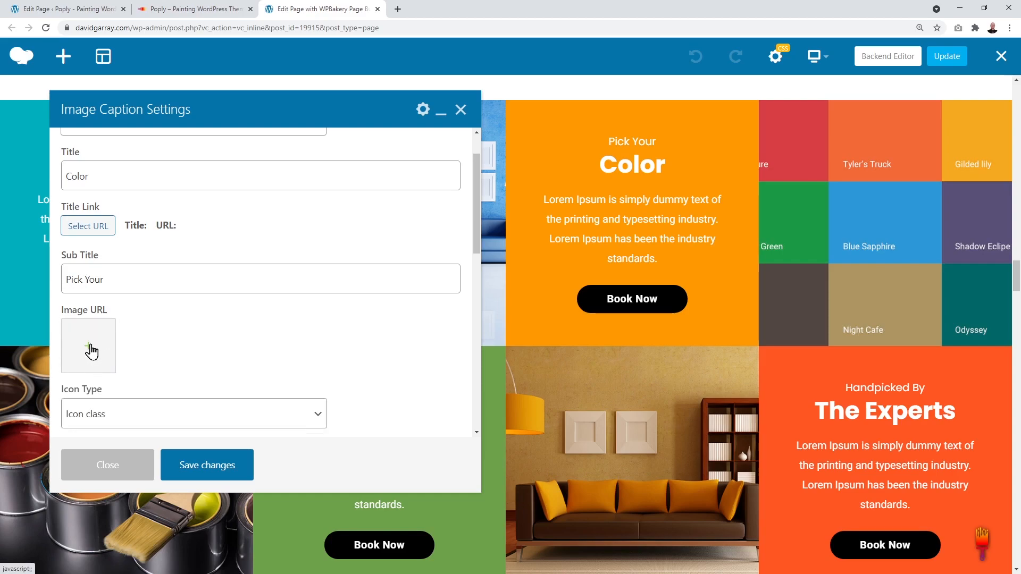
left_click(91, 348)
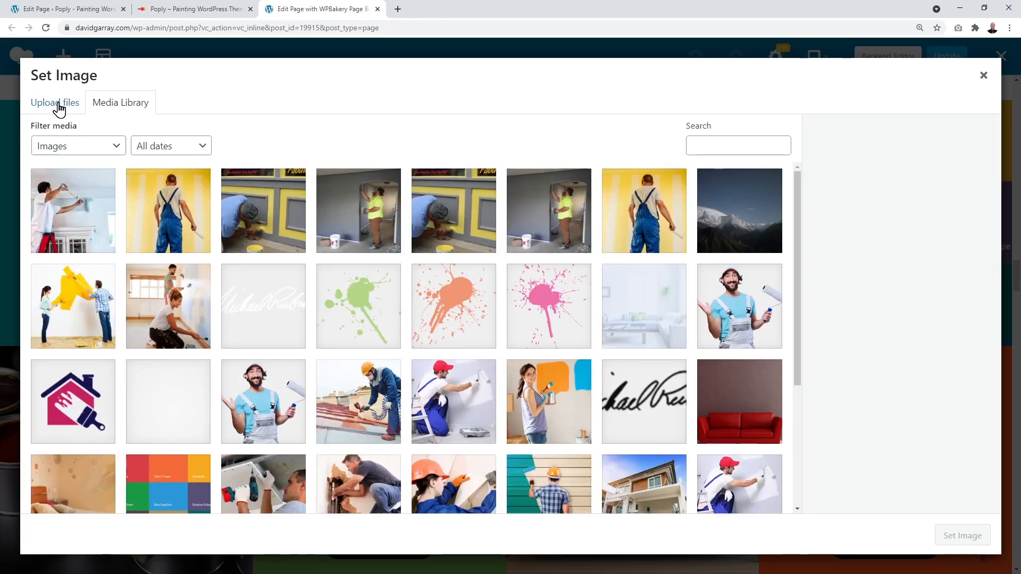
left_click(58, 104)
left_click(117, 103)
scroll(418, 296, "down", 3)
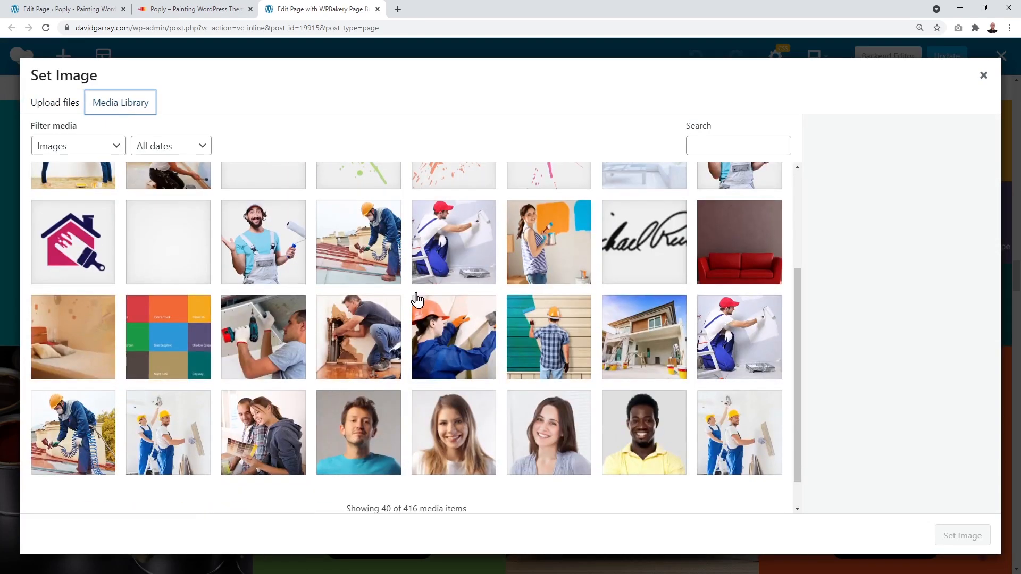
left_click(178, 336)
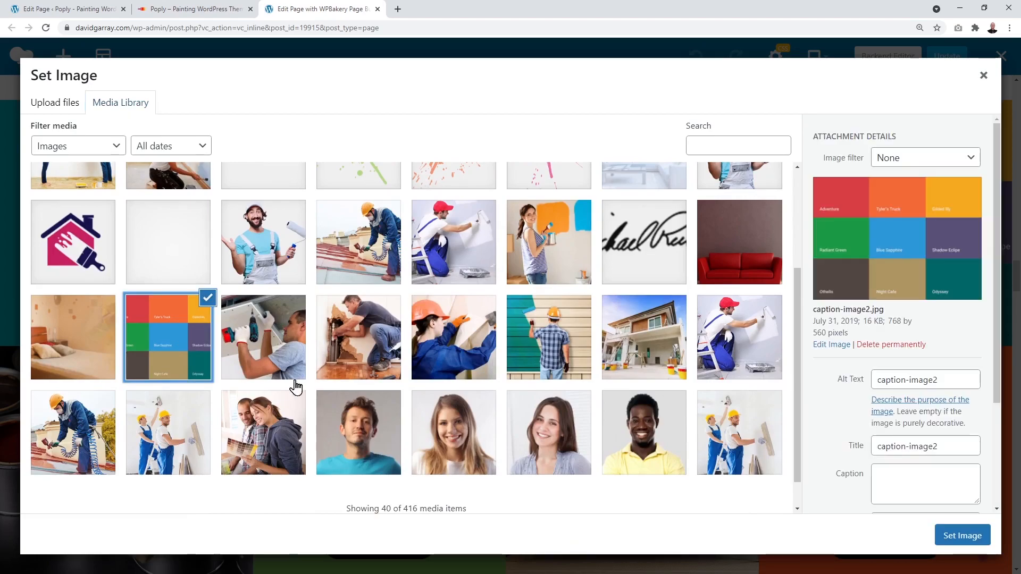
left_click(950, 536)
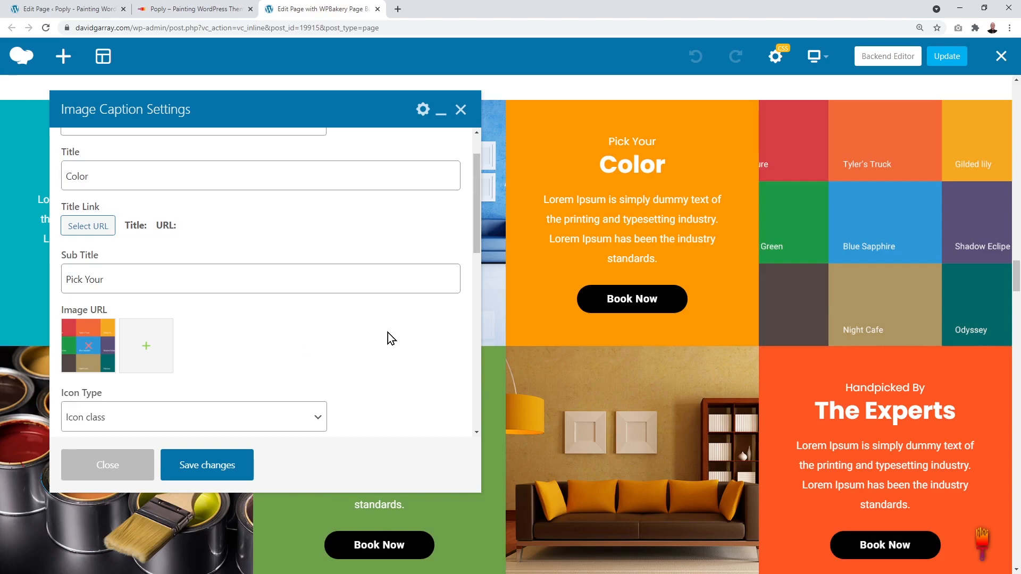
scroll(388, 333, "down", 3)
scroll(382, 273, "down", 5)
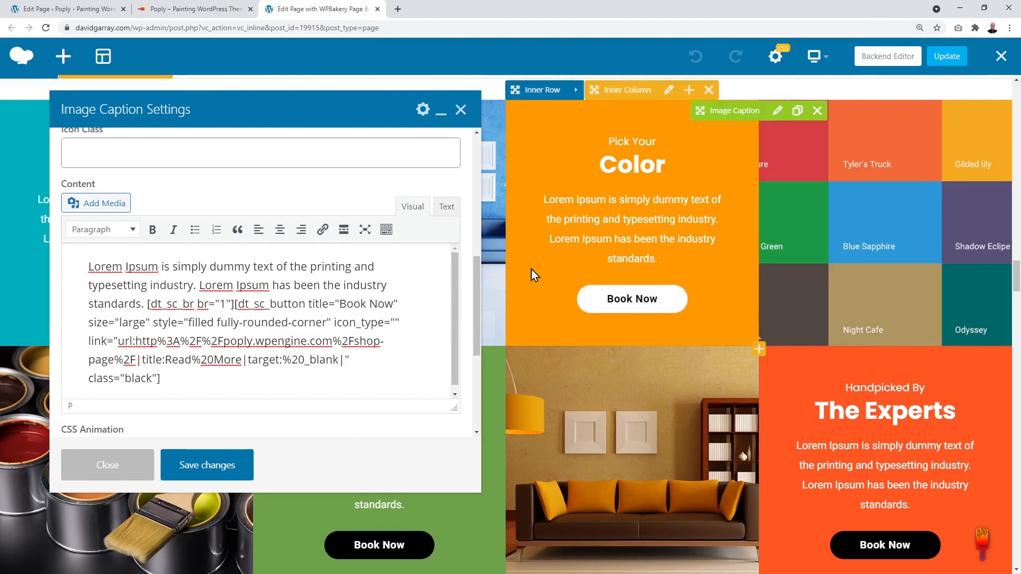
Step: Change the dt_sc_button shortcode's title from Book Now to Read More
left_click_drag(87, 267, 144, 304)
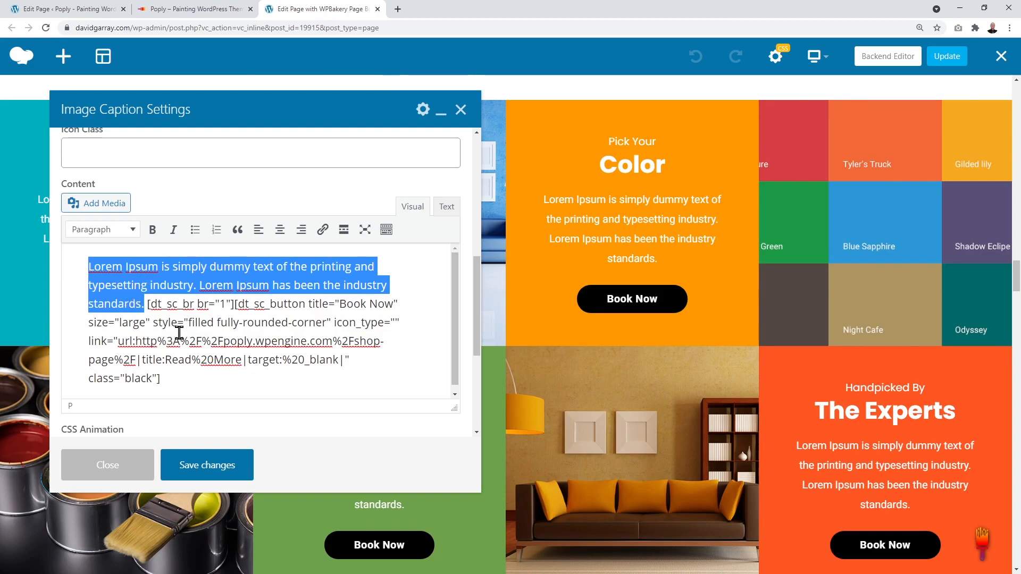
left_click(196, 335)
left_click_drag(147, 304, 340, 304)
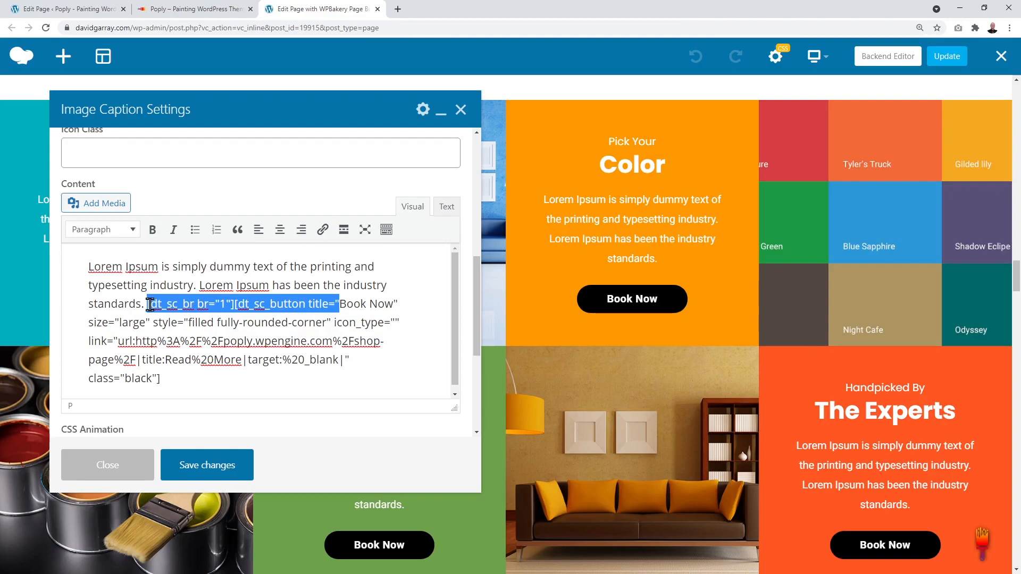
left_click(340, 305)
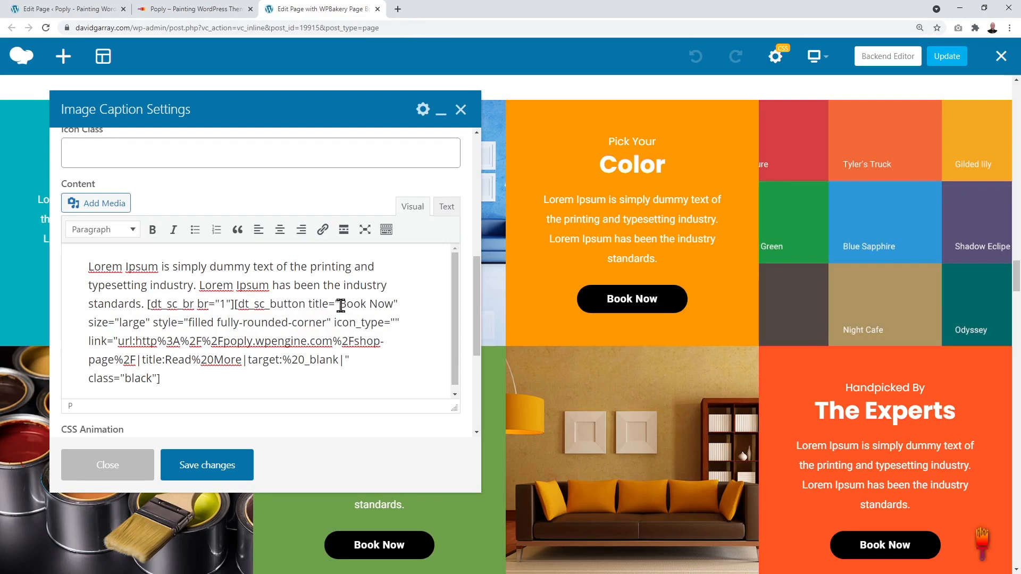
left_click_drag(340, 304, 391, 305)
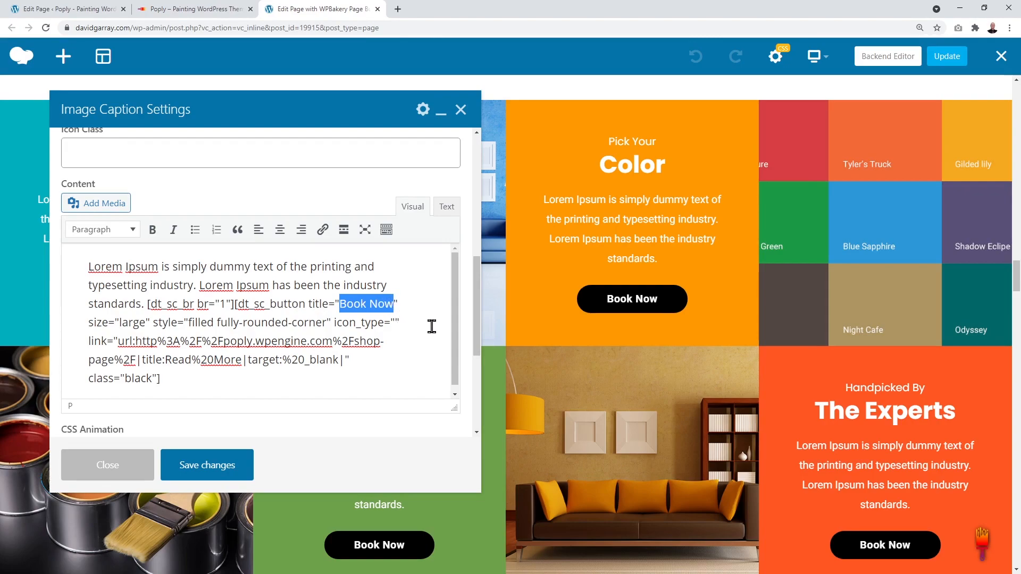
type("Read More")
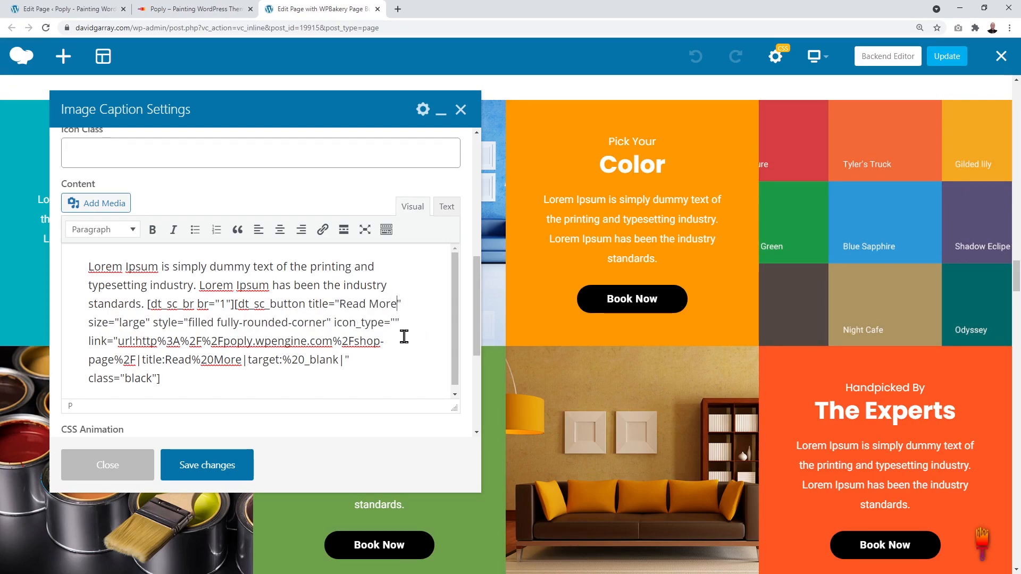
left_click(405, 336)
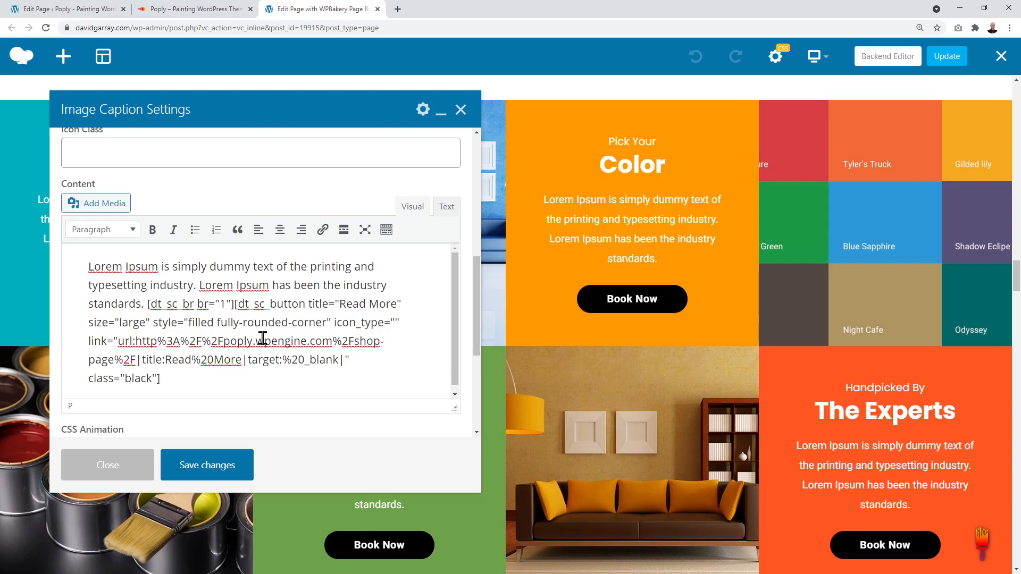
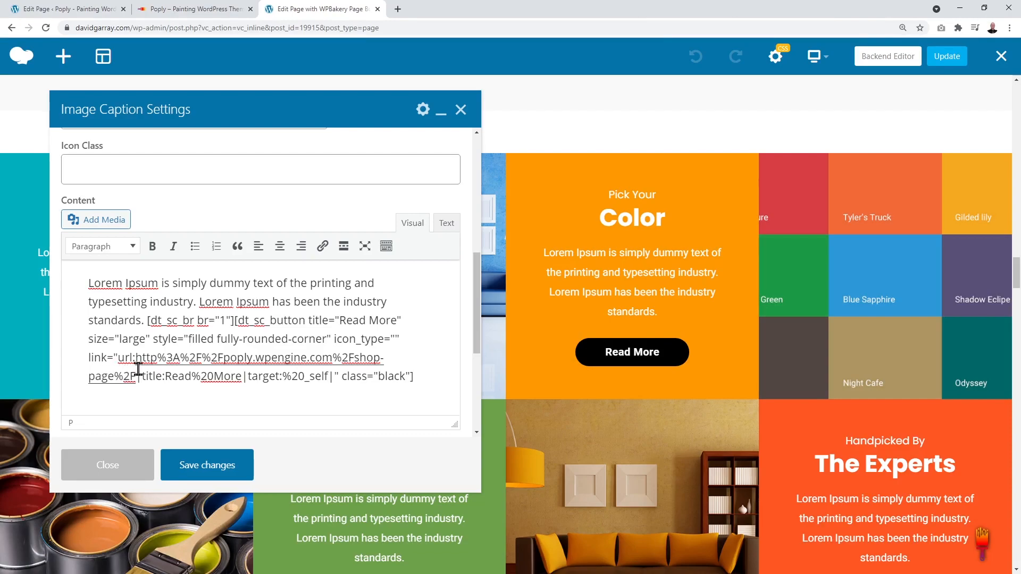
Step: Select the button's link text in the caption content to reveal its residential-exterior link
left_click_drag(138, 357, 407, 377)
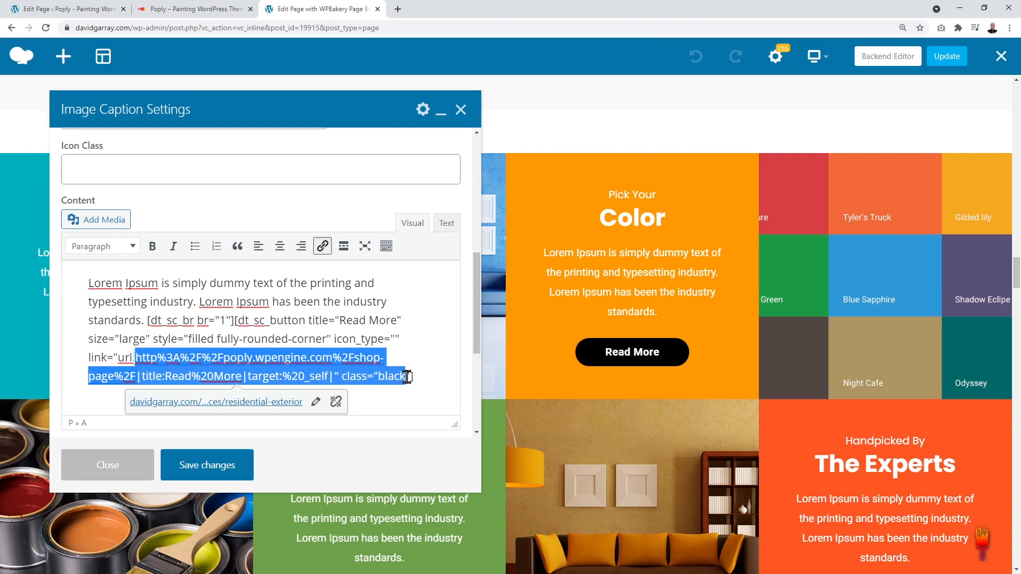
Step: Relink the Read More button to the Residential Exterior page
left_click(315, 408)
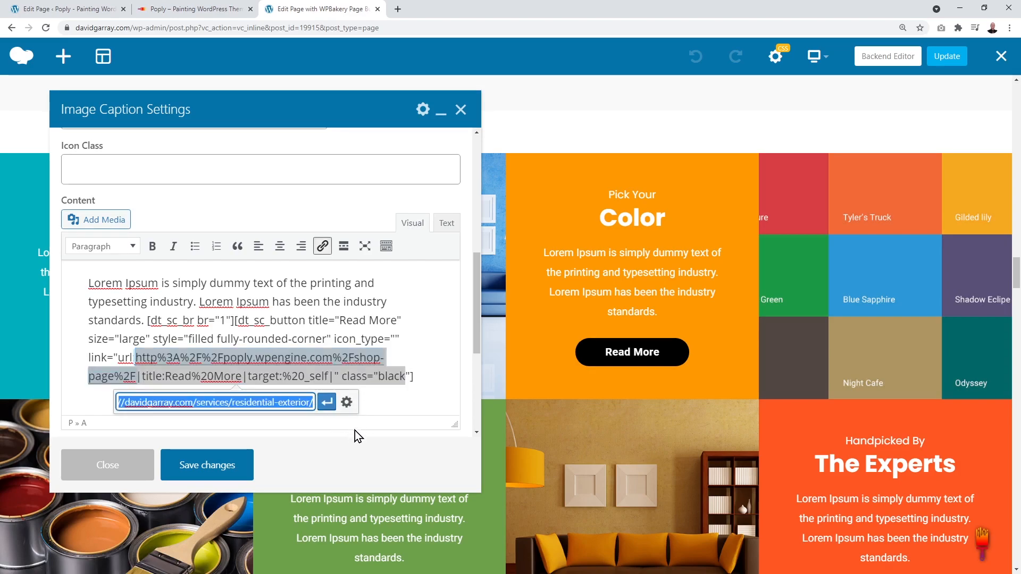
left_click(348, 403)
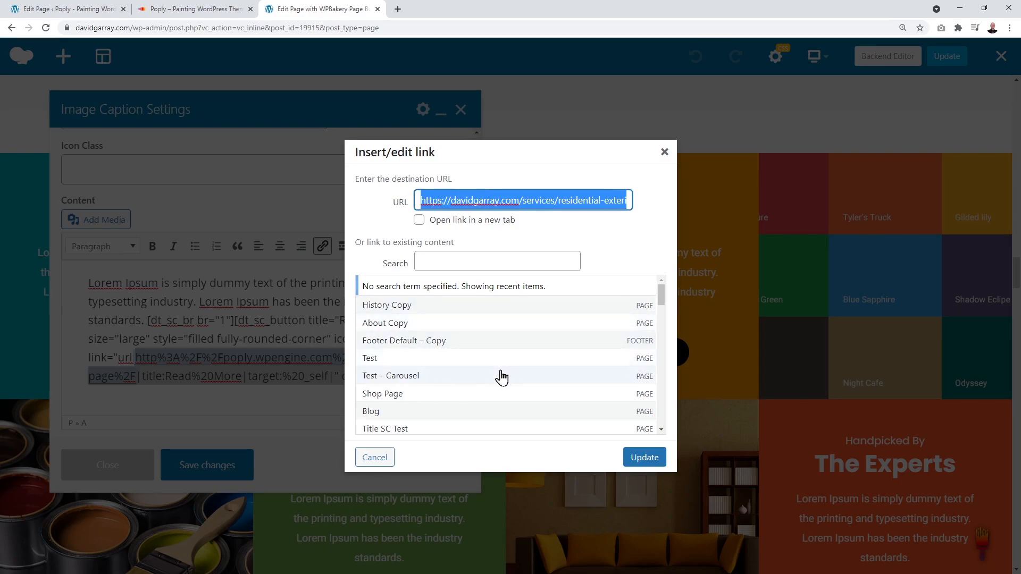
scroll(501, 378, "down", 5)
scroll(501, 377, "down", 1)
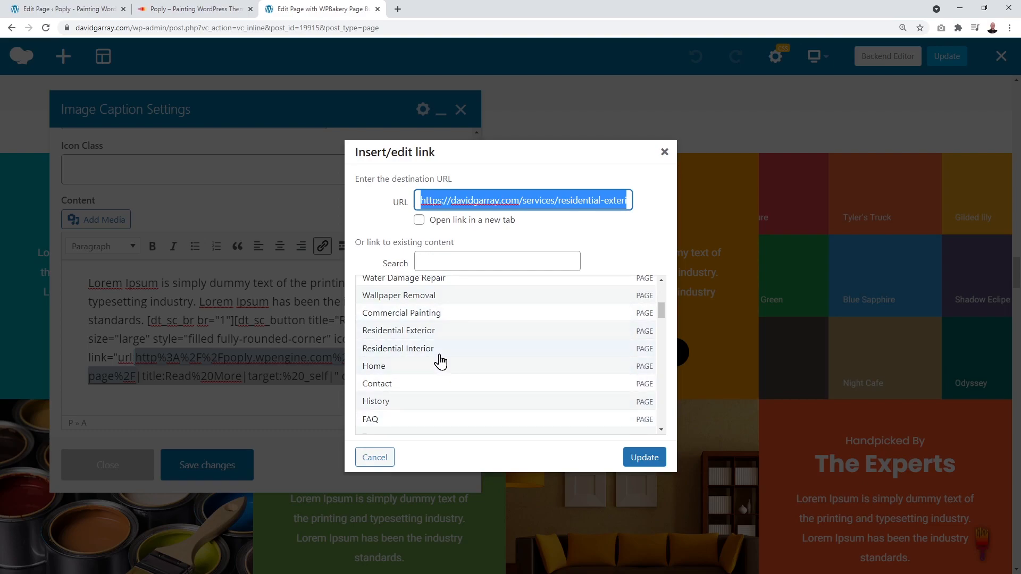
left_click(405, 335)
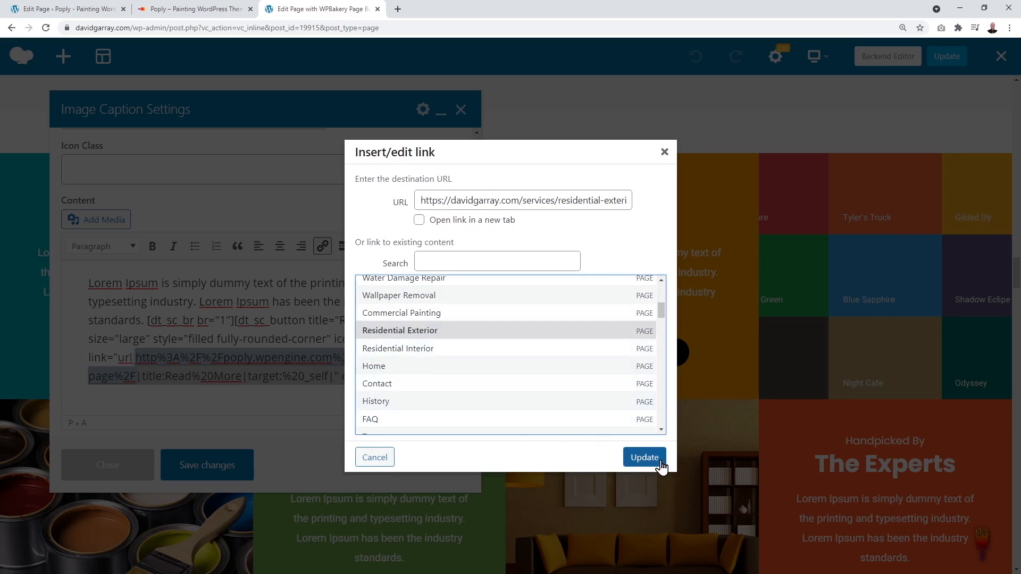
left_click(646, 457)
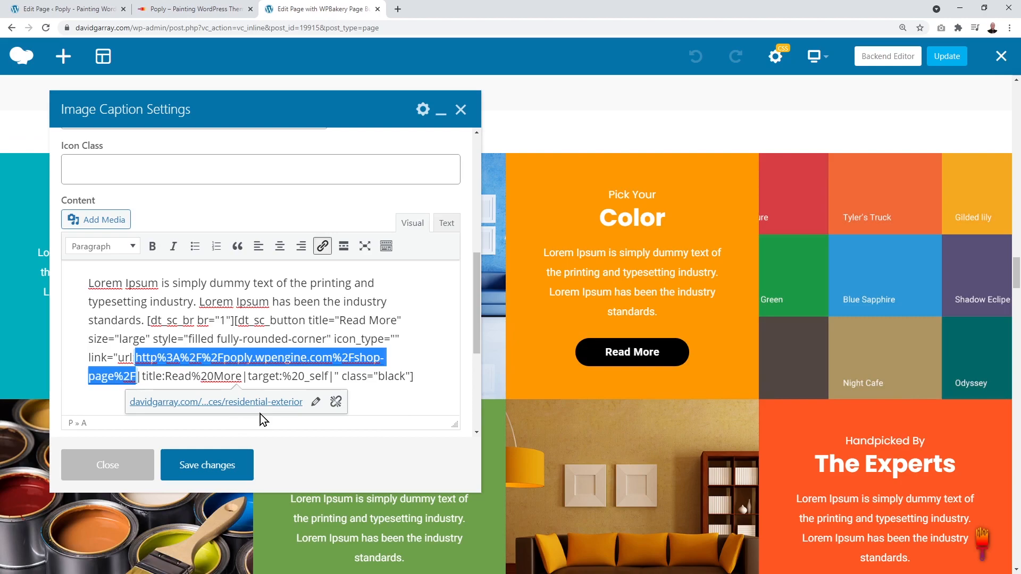
Step: Save the caption settings and close the Image Caption Settings dialog
left_click(411, 393)
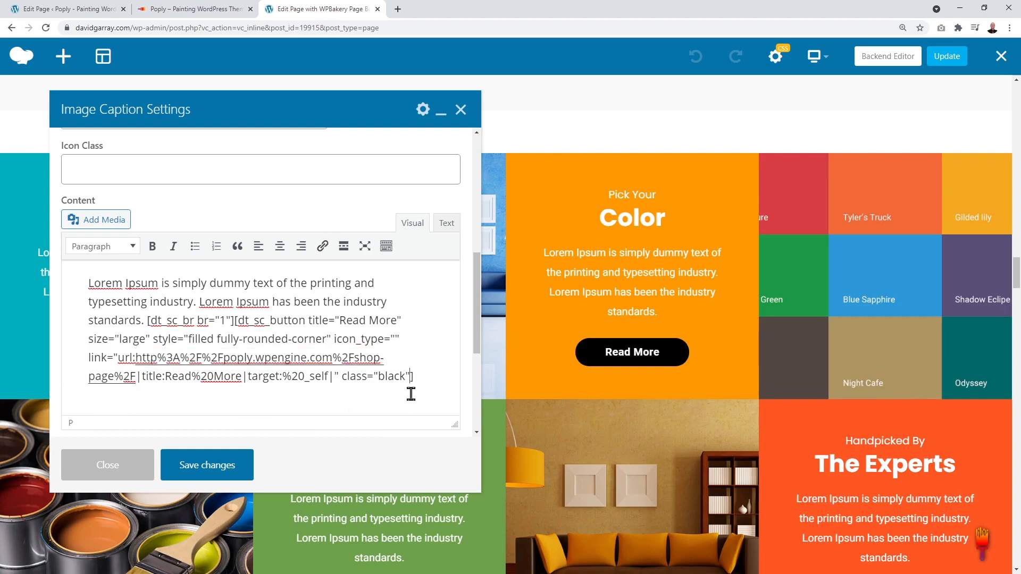
left_click(203, 471)
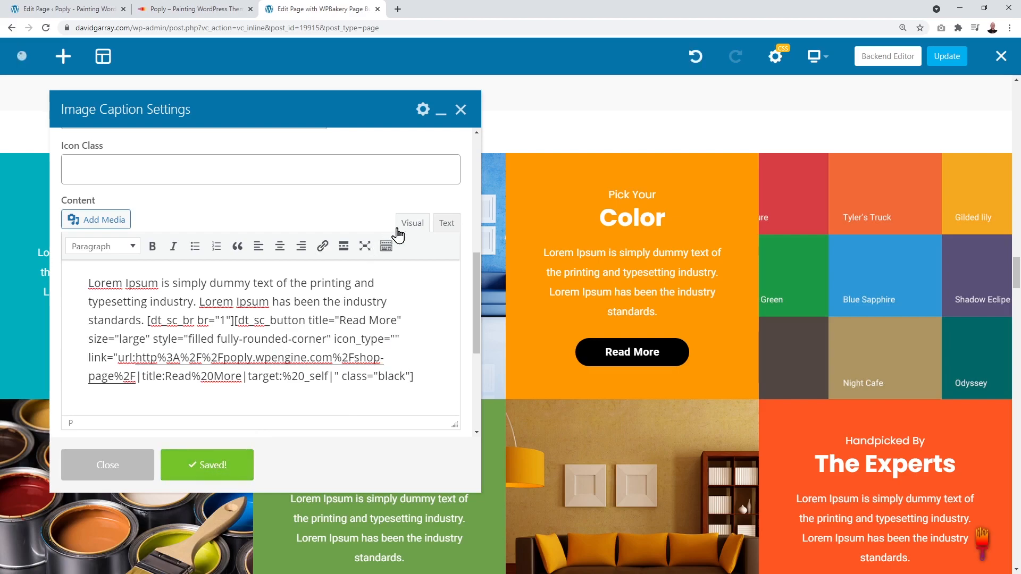
left_click(461, 110)
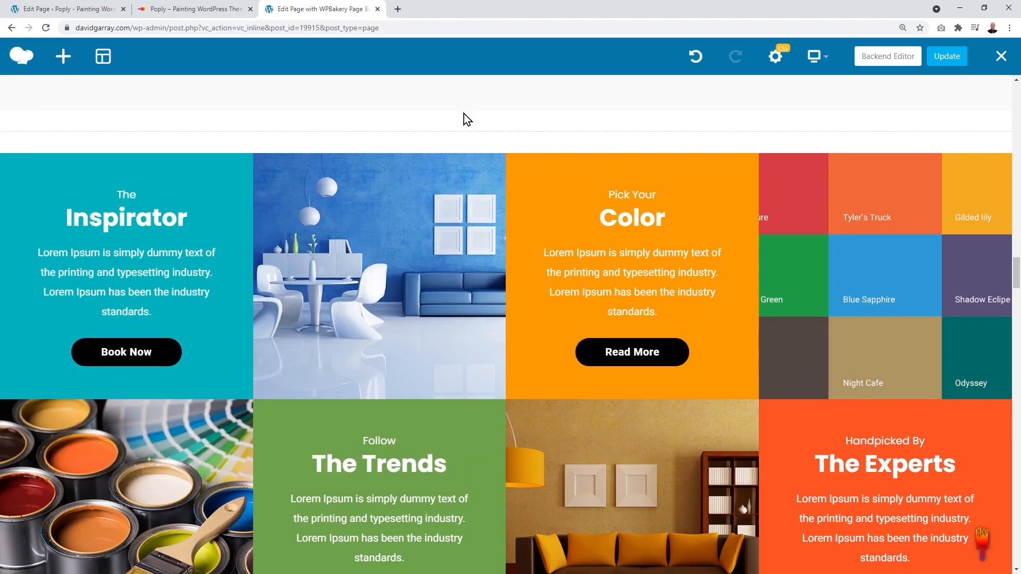
Step: Update the page, then scroll past Inspirations and Our Promise to Our Blog
left_click(946, 59)
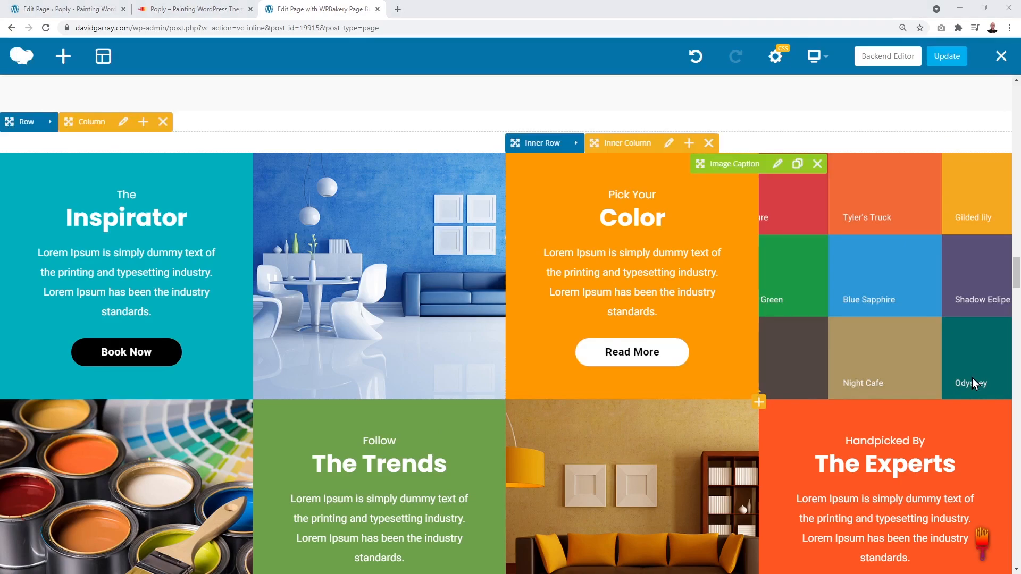
scroll(973, 378, "down", 8)
scroll(972, 378, "down", 2)
scroll(972, 378, "down", 1)
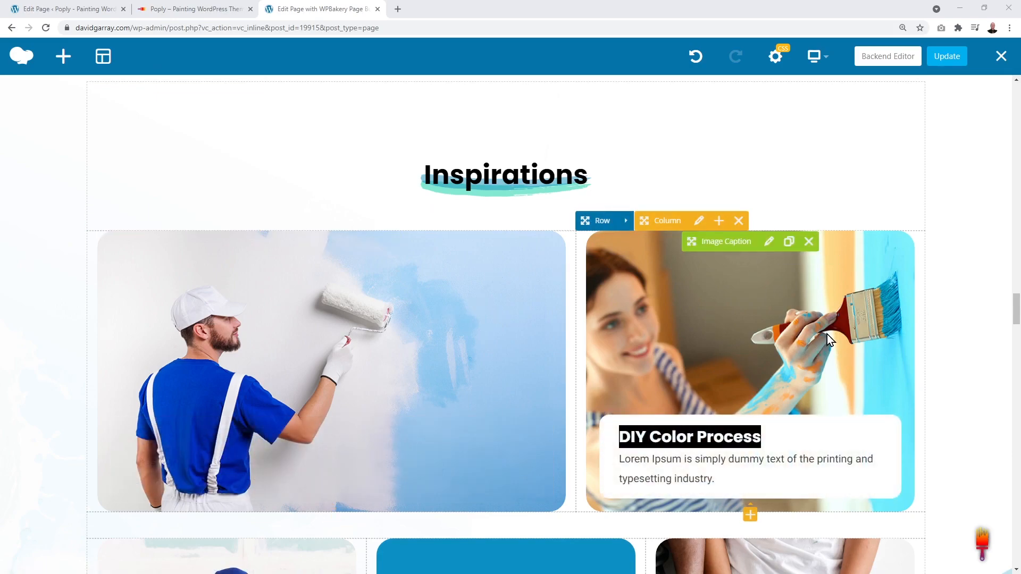
scroll(958, 293, "down", 3)
scroll(958, 292, "down", 4)
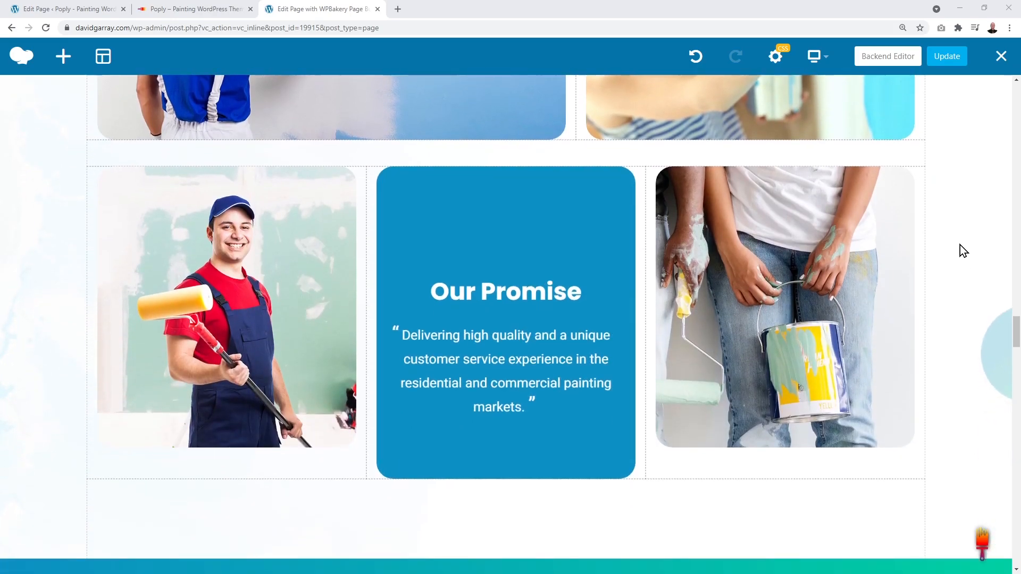
scroll(934, 311, "down", 2)
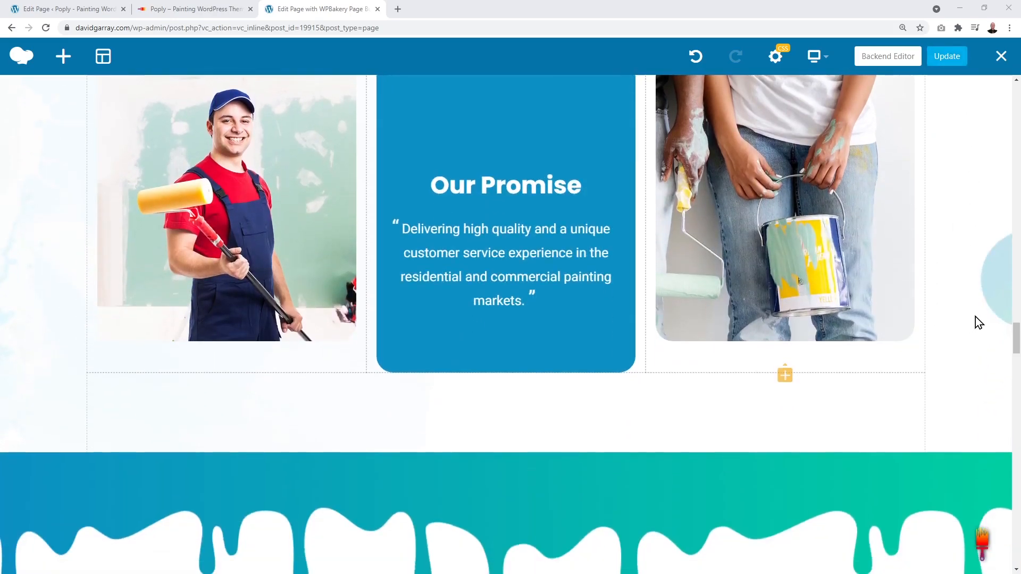
scroll(975, 316, "down", 7)
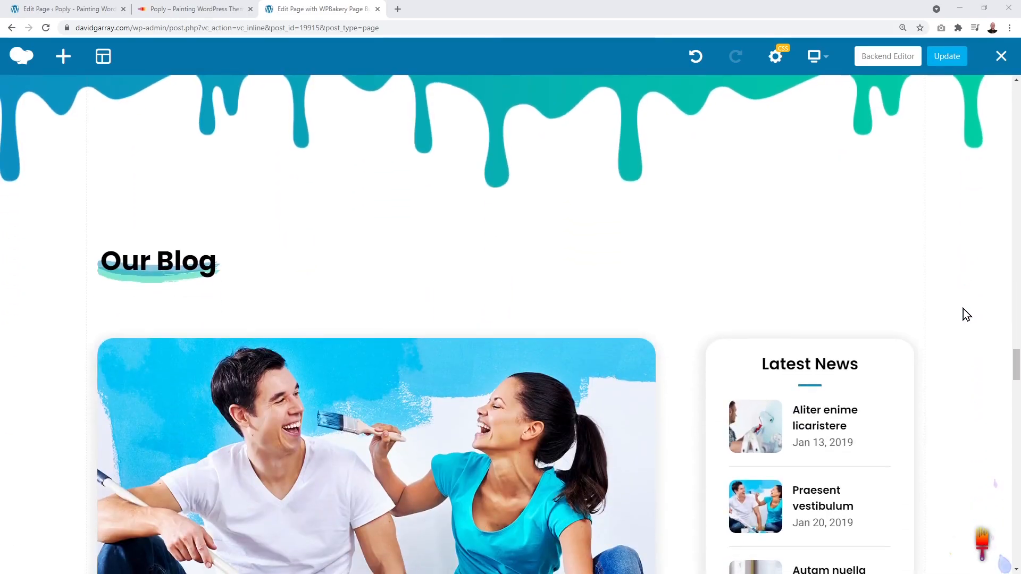
scroll(965, 314, "down", 4)
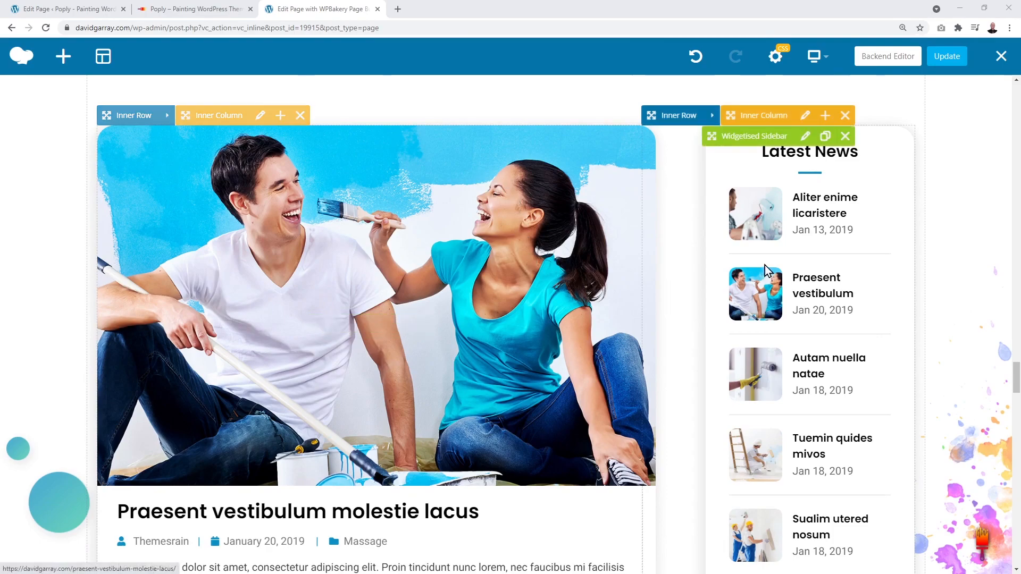
scroll(935, 276, "up", 1)
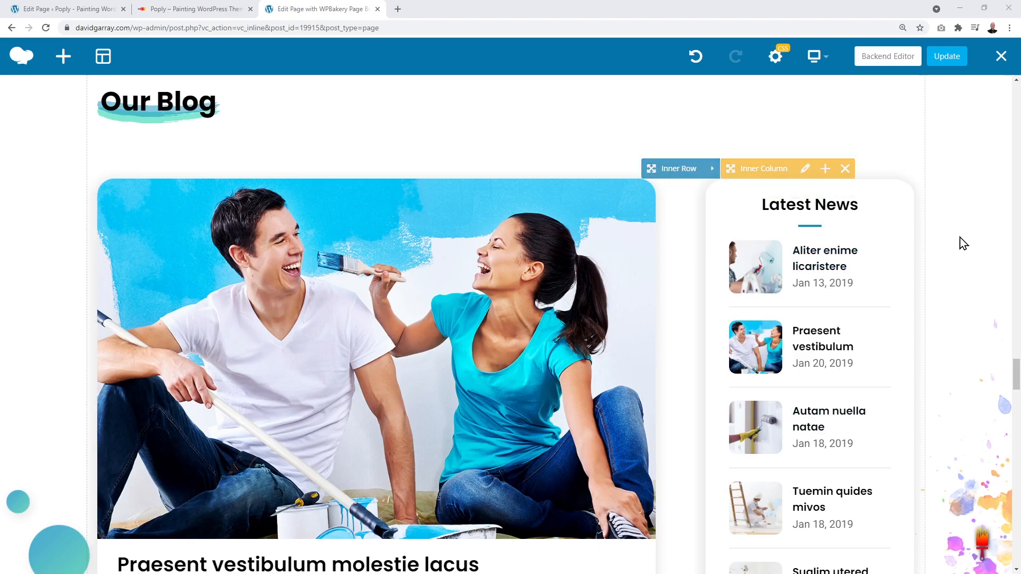
scroll(962, 203, "down", 1)
scroll(963, 203, "down", 1)
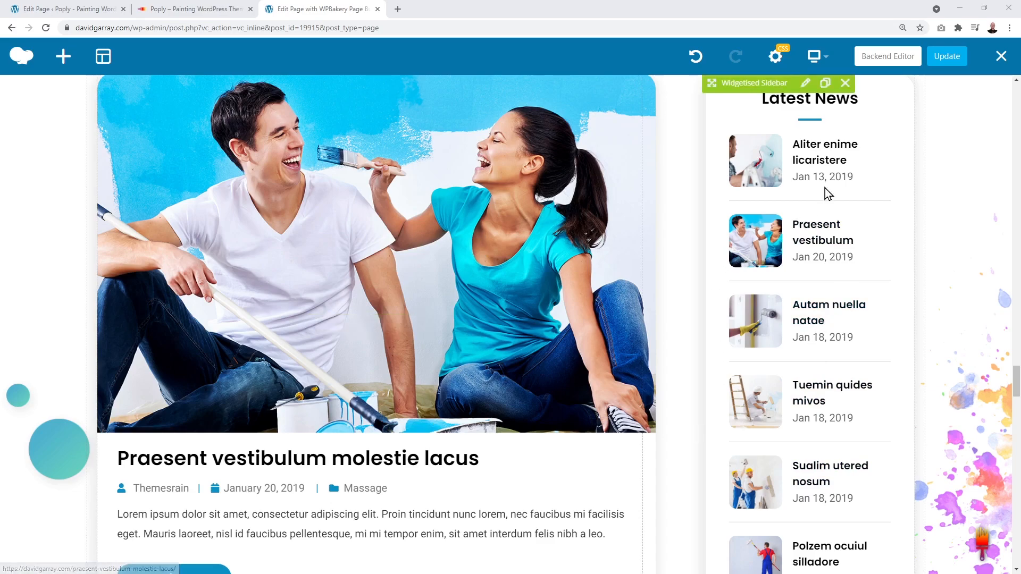
Step: Open the admin Blog Posts list showing all 15 published posts
left_click(81, 12)
mouse_move(65, 260)
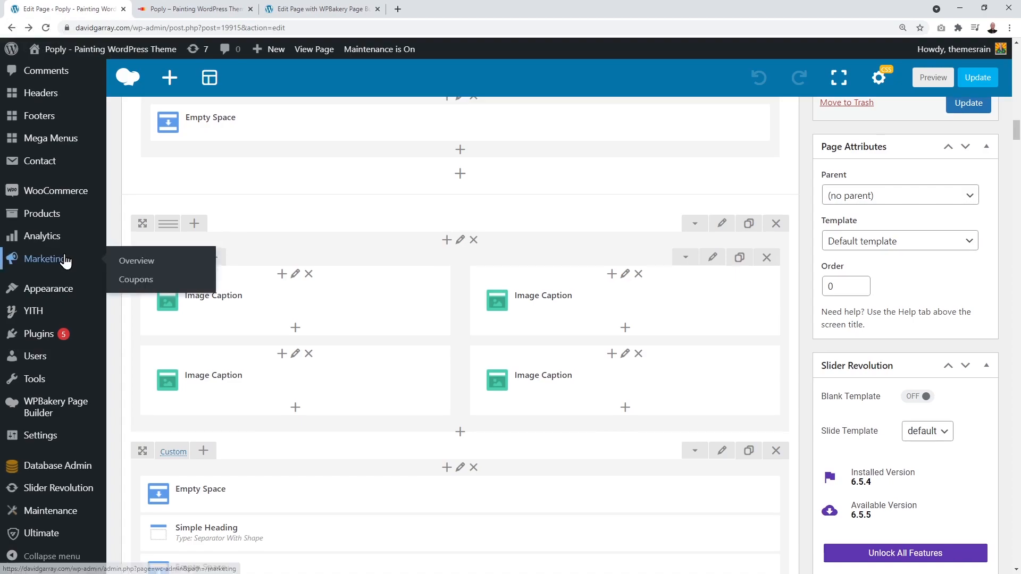
scroll(64, 261, "up", 6)
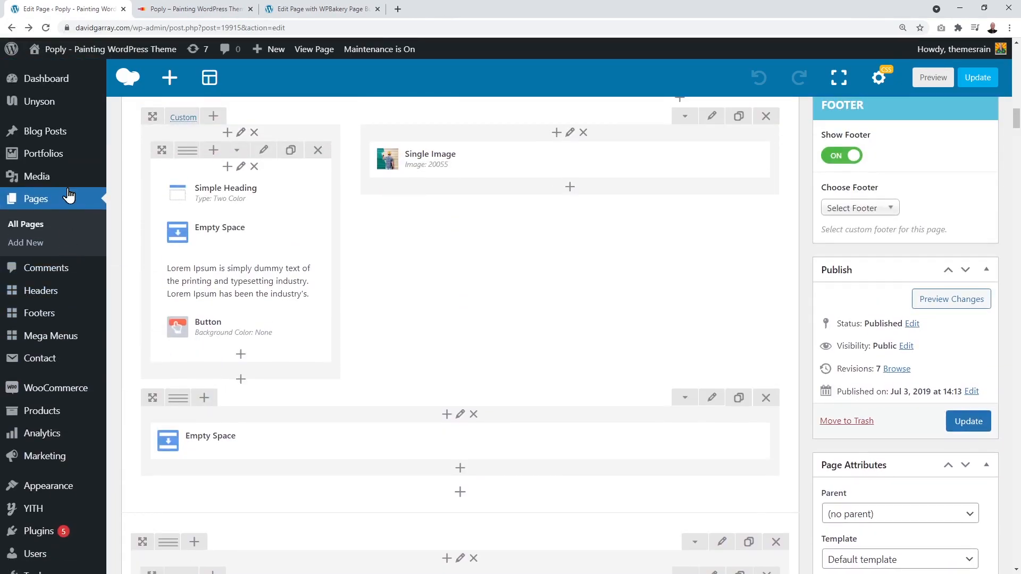
left_click(40, 137)
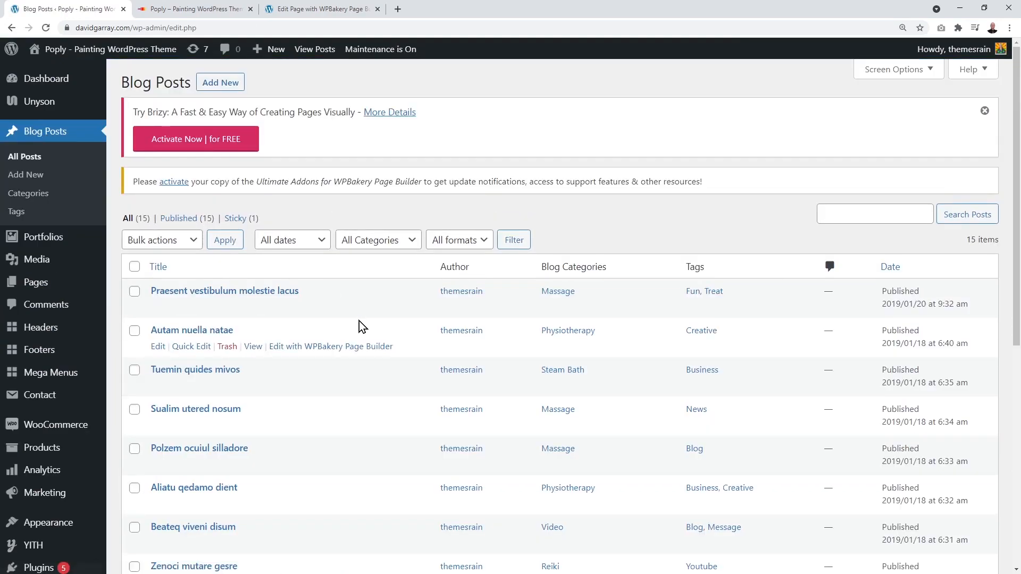
scroll(404, 294, "down", 1)
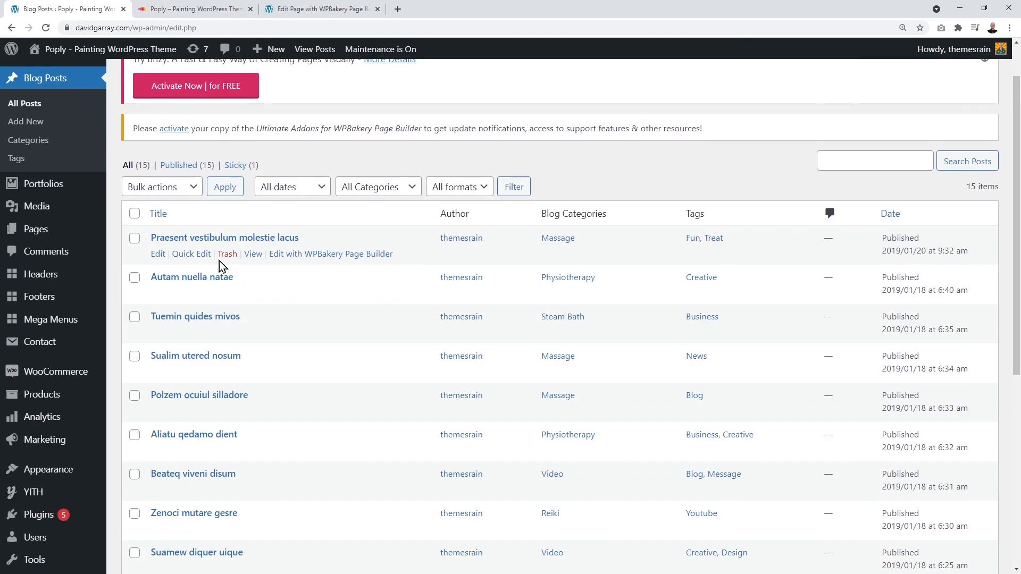
left_click(308, 9)
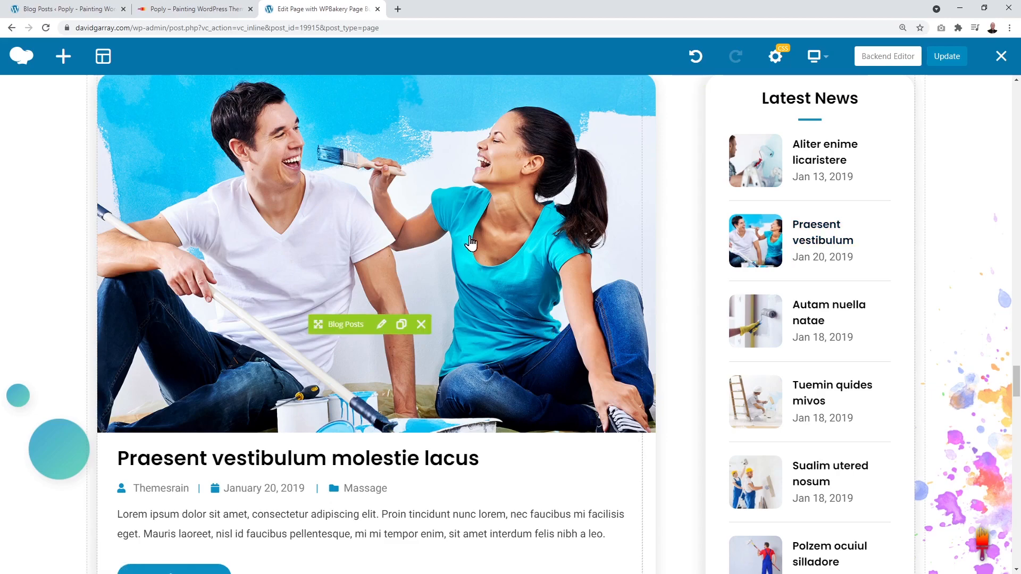
left_click(80, 9)
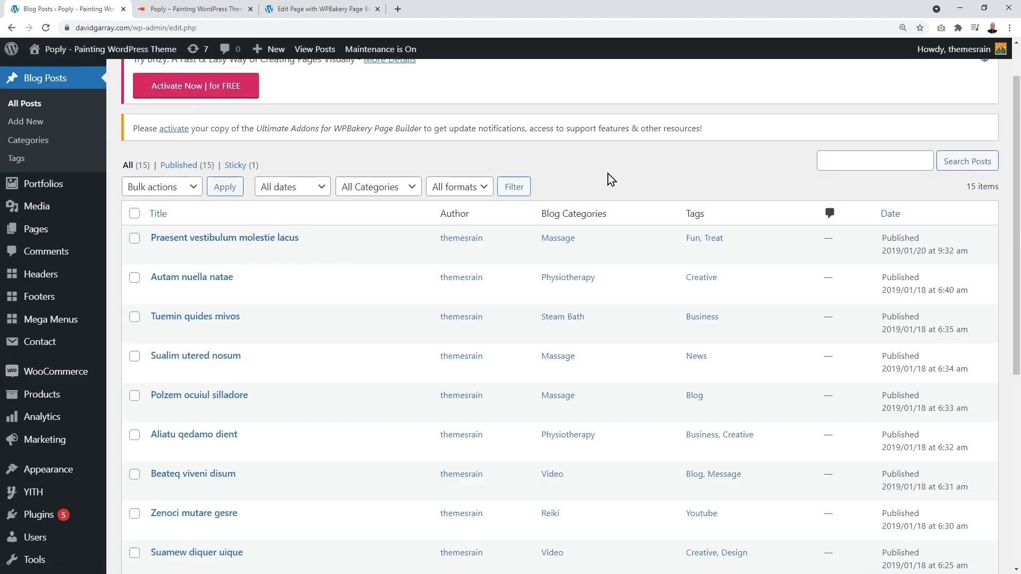
scroll(608, 174, "up", 1)
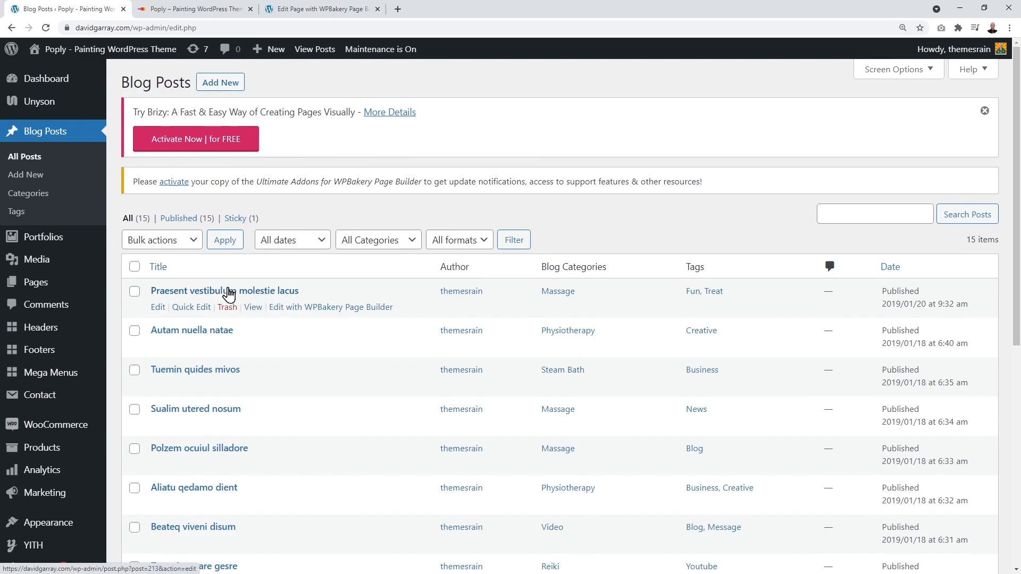
left_click(158, 309)
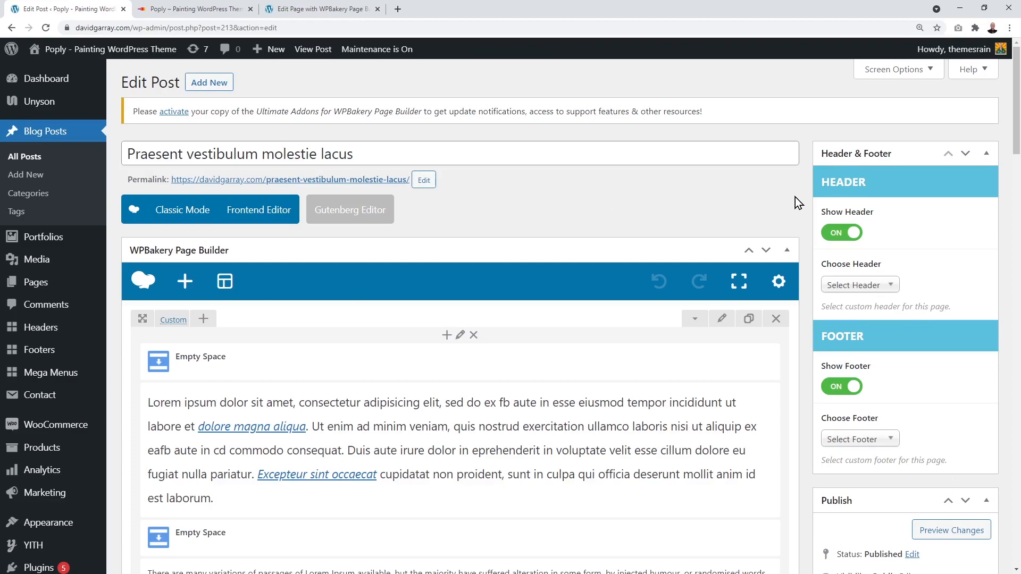
triple_click(268, 151)
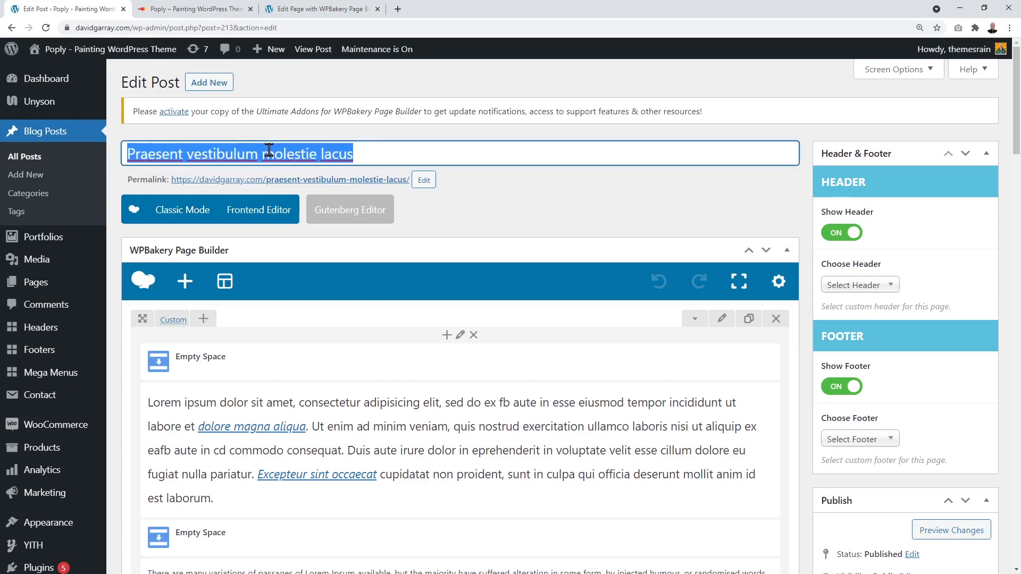
left_click(494, 192)
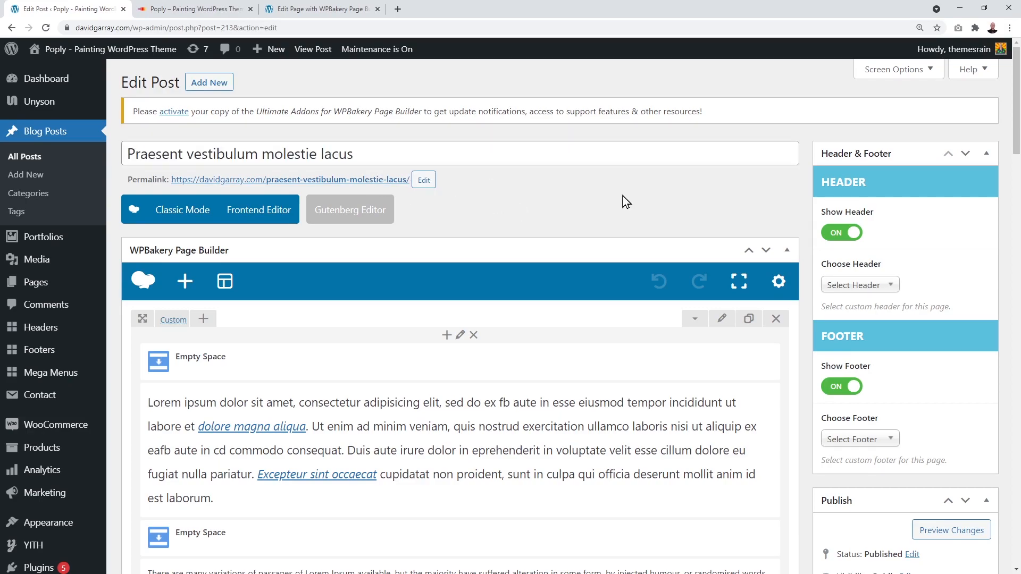
scroll(797, 209, "down", 2)
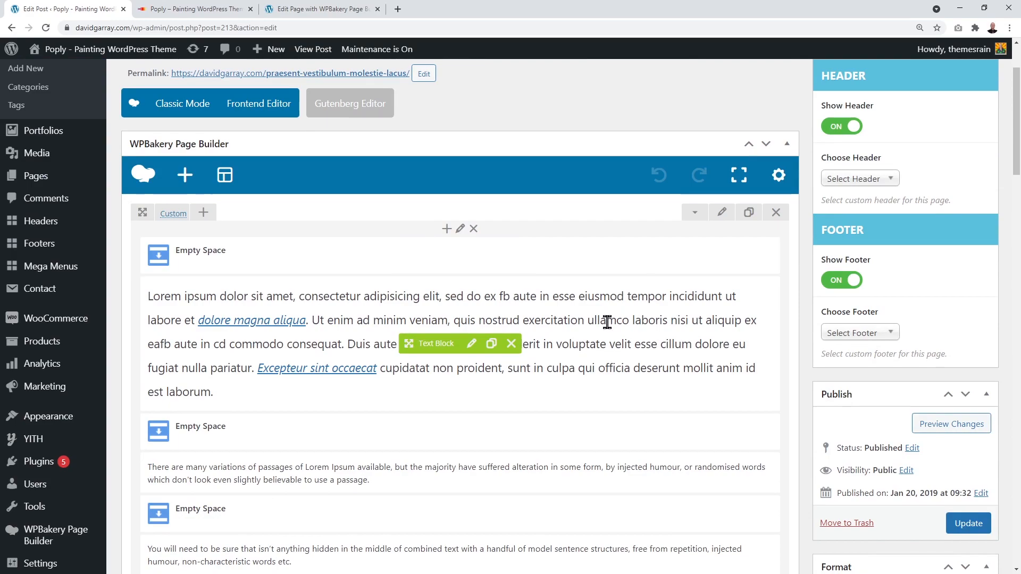
scroll(607, 323, "up", 2)
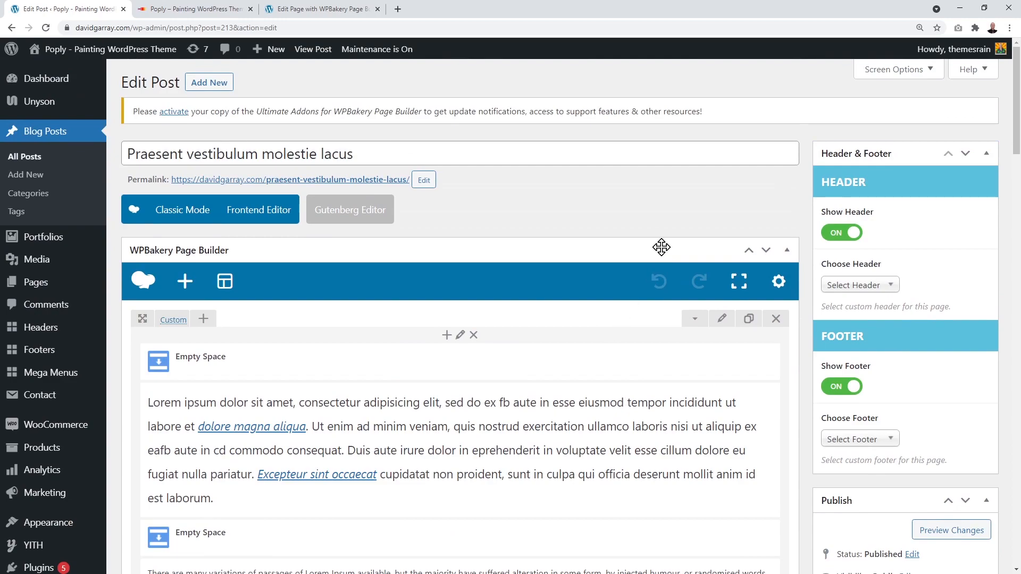
left_click(337, 9)
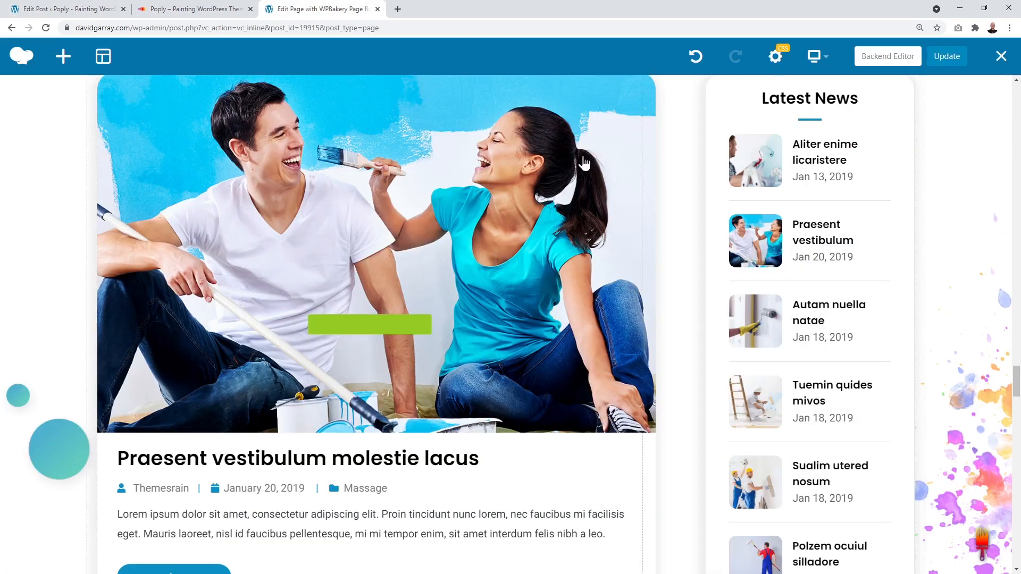
left_click(66, 9)
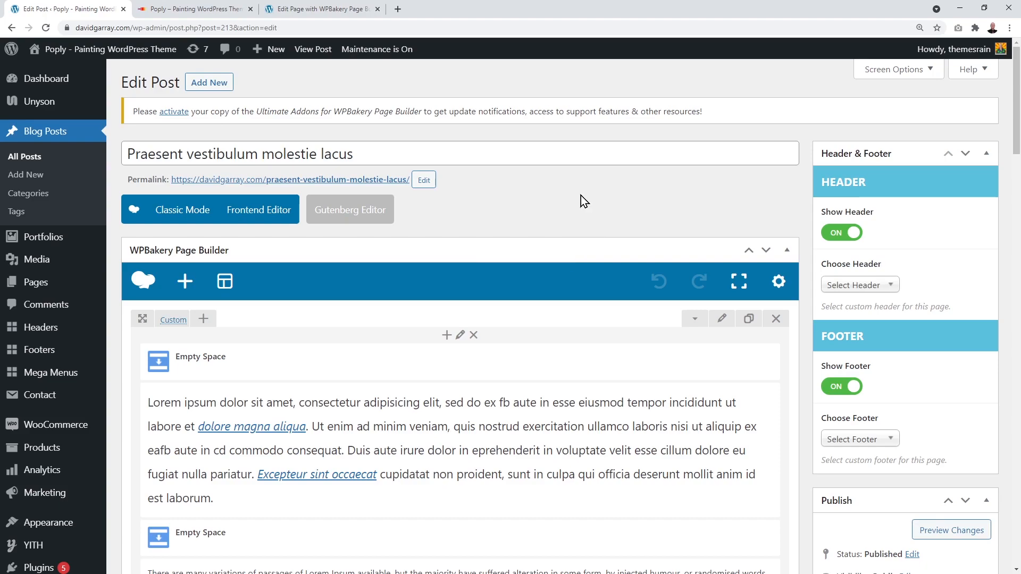
scroll(581, 195, "down", 2)
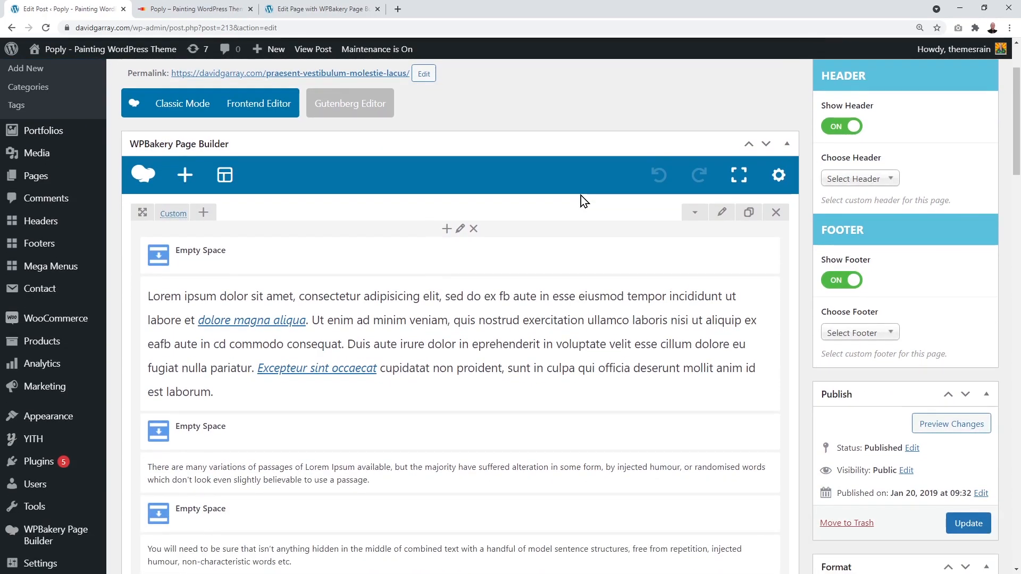
mouse_move(541, 309)
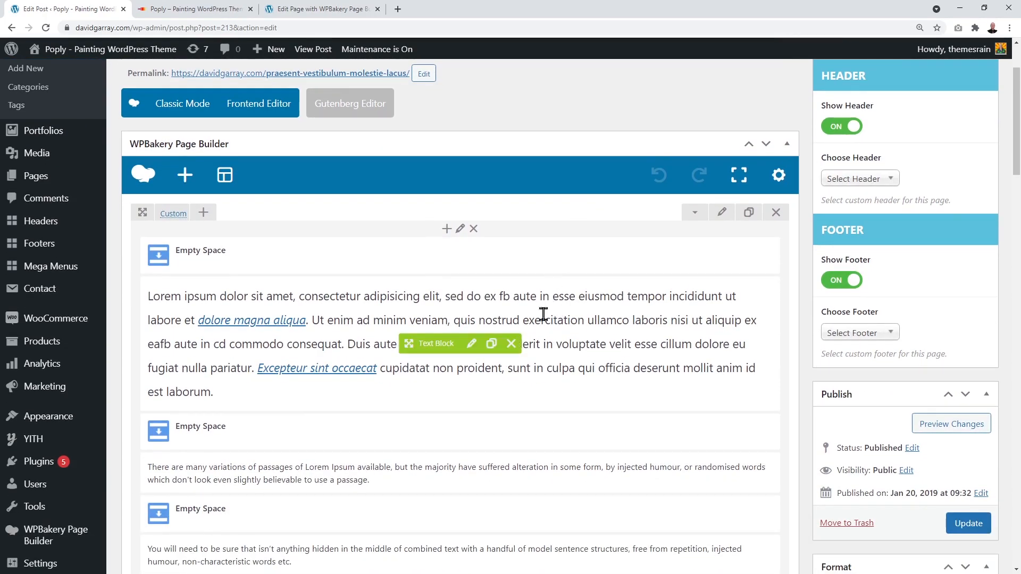
left_click(471, 344)
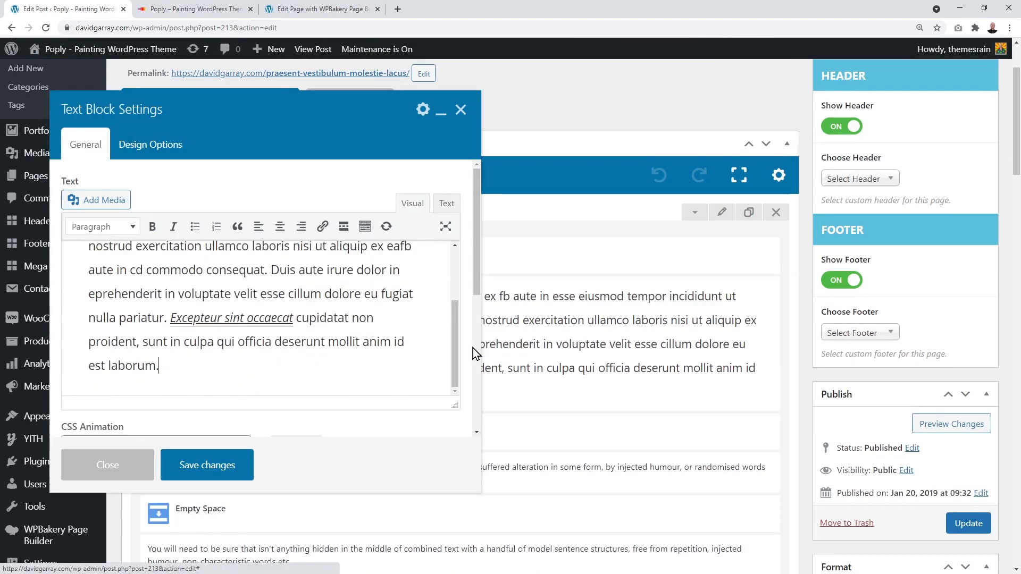
scroll(245, 377, "up", 1)
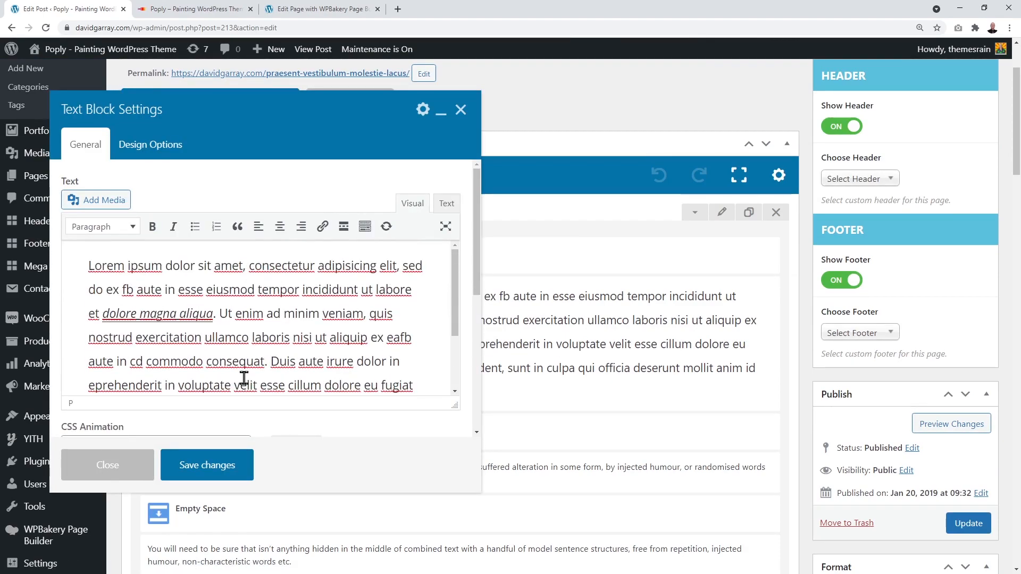
scroll(245, 378, "down", 1)
left_click(460, 108)
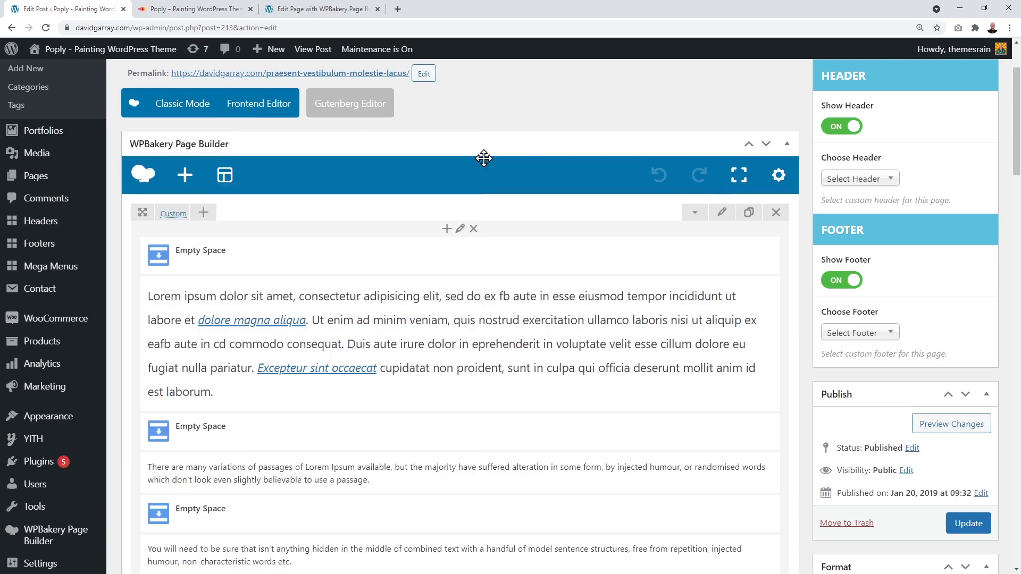
scroll(764, 317, "down", 4)
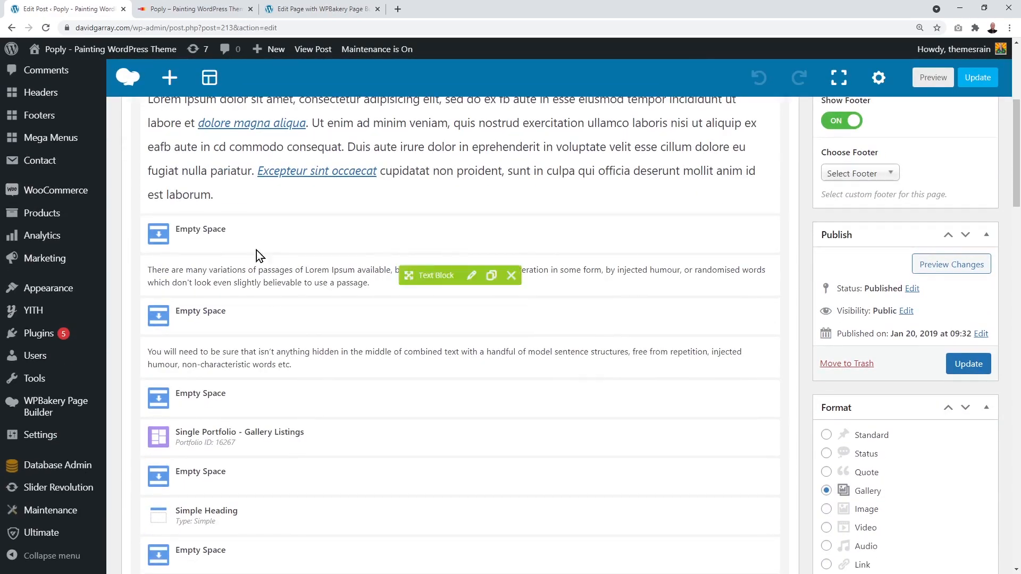
scroll(357, 391, "down", 3)
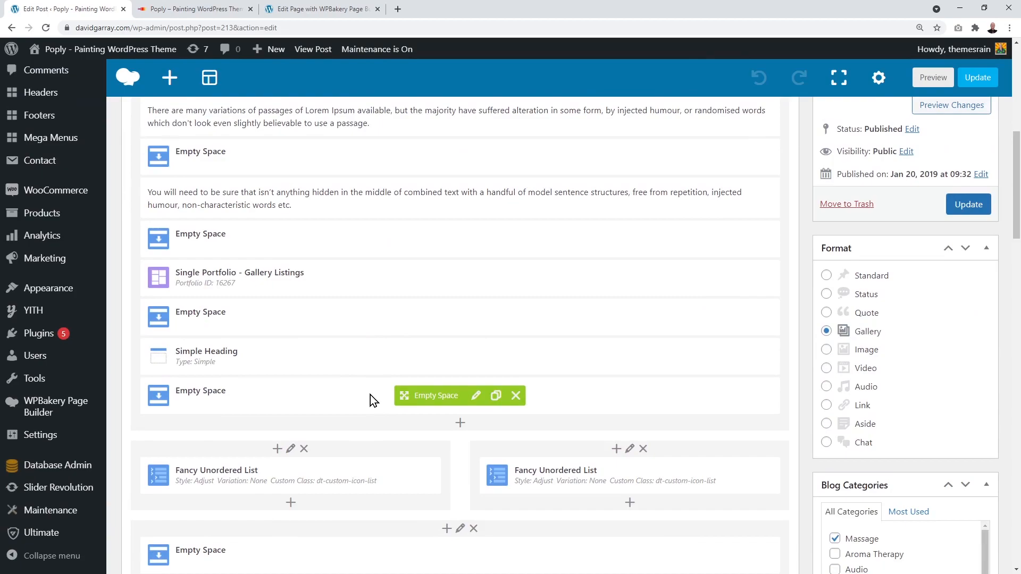
scroll(370, 394, "up", 12)
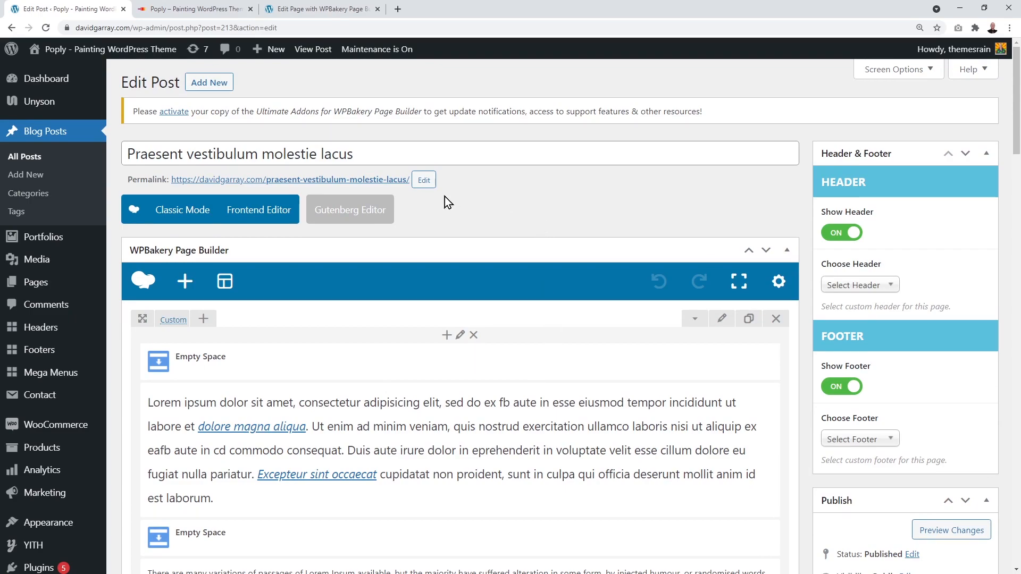
Step: Create a new post titled 'Test Blog Post' with a pasted three-item bulleted list
left_click(215, 85)
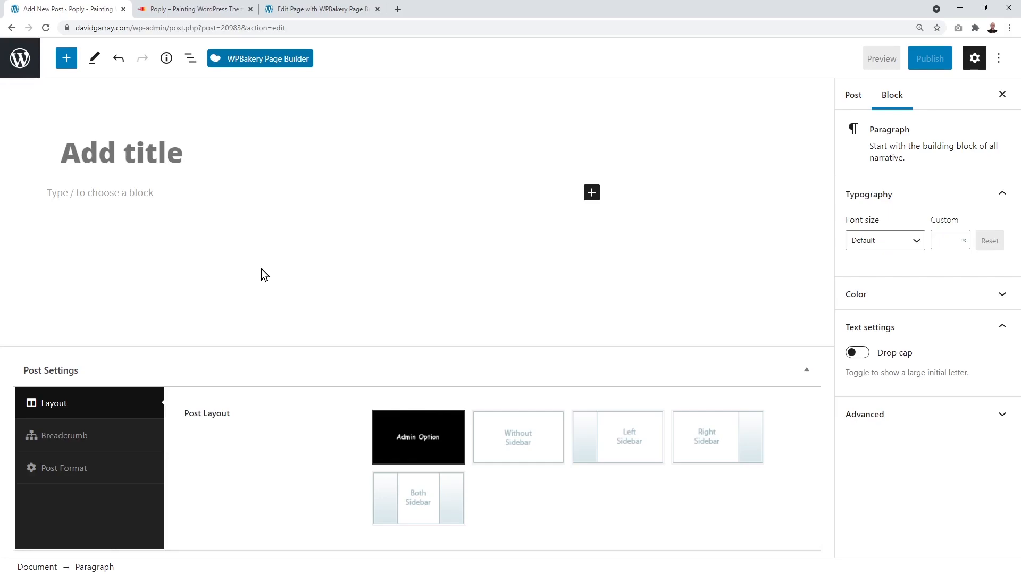
left_click(153, 156)
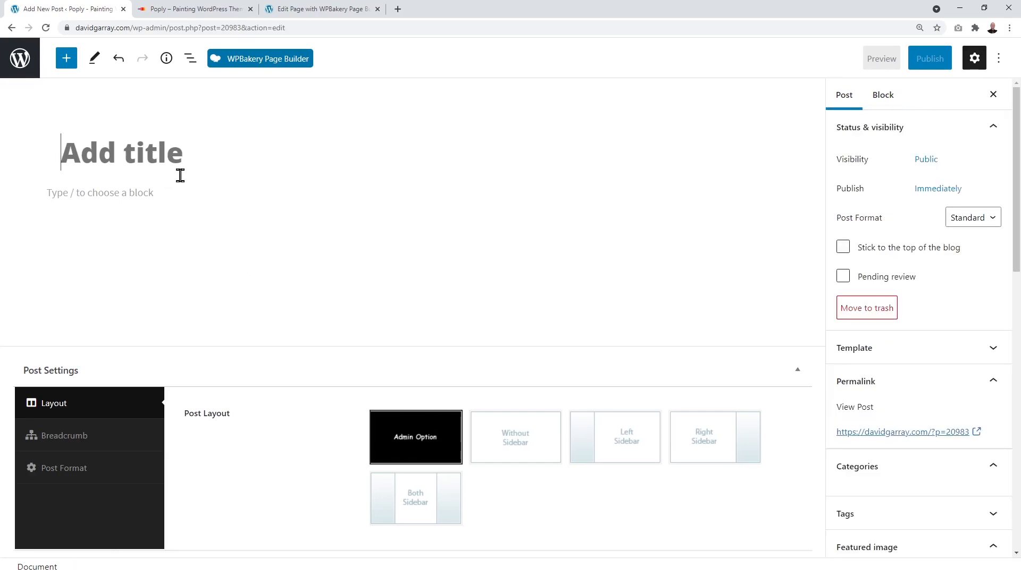
type("Test Blog Post")
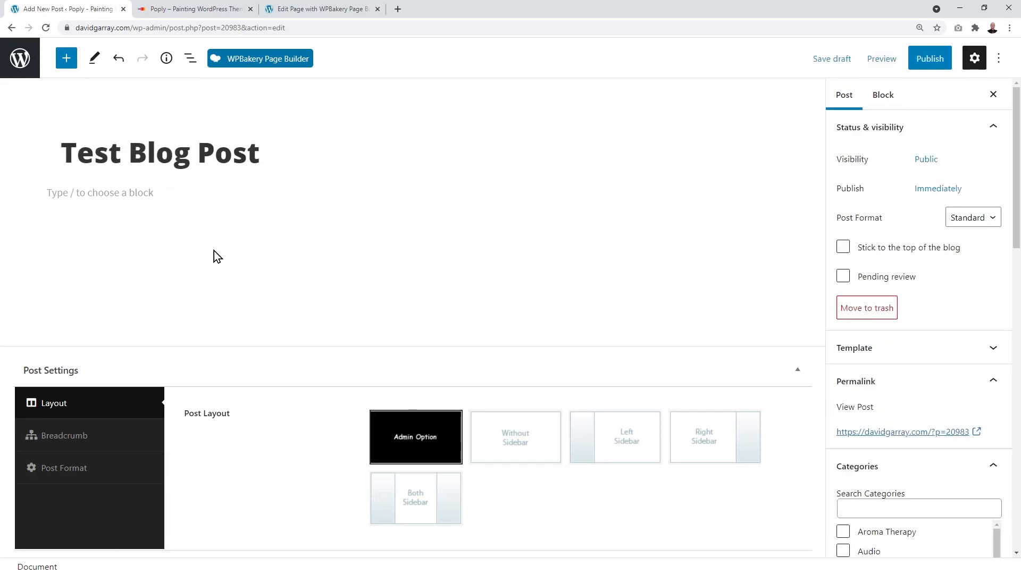
key("Return")
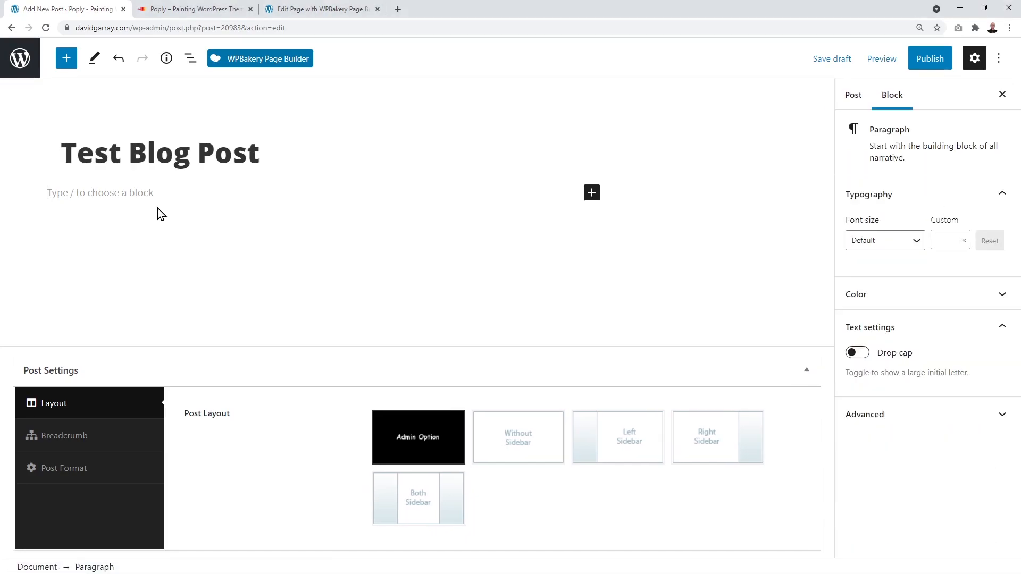
type("Maximum Adjustment: The mic stand can be adjusted from 90cm to 210cm within the maximum angle of adjustment. That way, it is suitable for both standing posture and sitting posture. More Steady & Durable: This tripod base has been upgraded with a horizontal fixed link, which renders the microphone stand more steady and durable. You don’t have to worry that it will easily tip over because of improvement of the bearing capacity. With Tablet/Phone Holder: The tripod is very easy to be folded up if you don’t use it in daily life. We provide you with a mic clip holder so that the mobile phone or PC table can be easily fixed on it. You can easily watch the live stream videos or read music in this way.")
Step: Publish Test Blog Post and view the live site
scroll(302, 246, "up", 1)
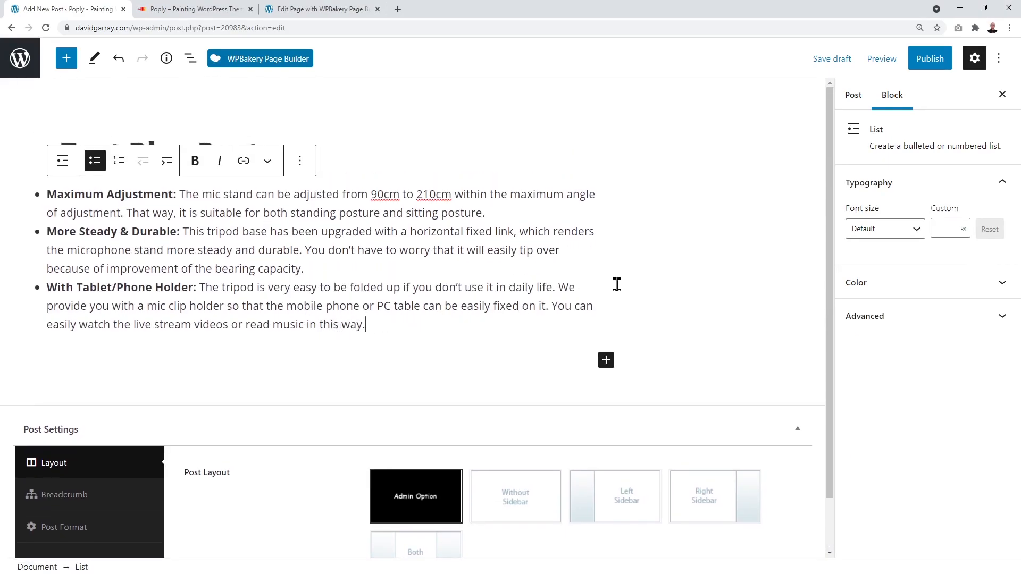
left_click(925, 62)
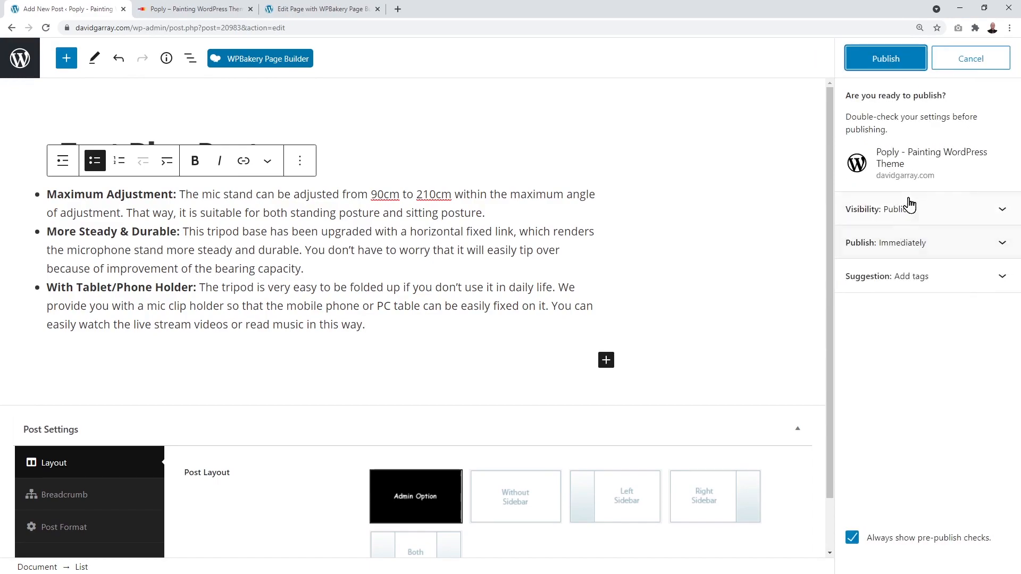
left_click(883, 53)
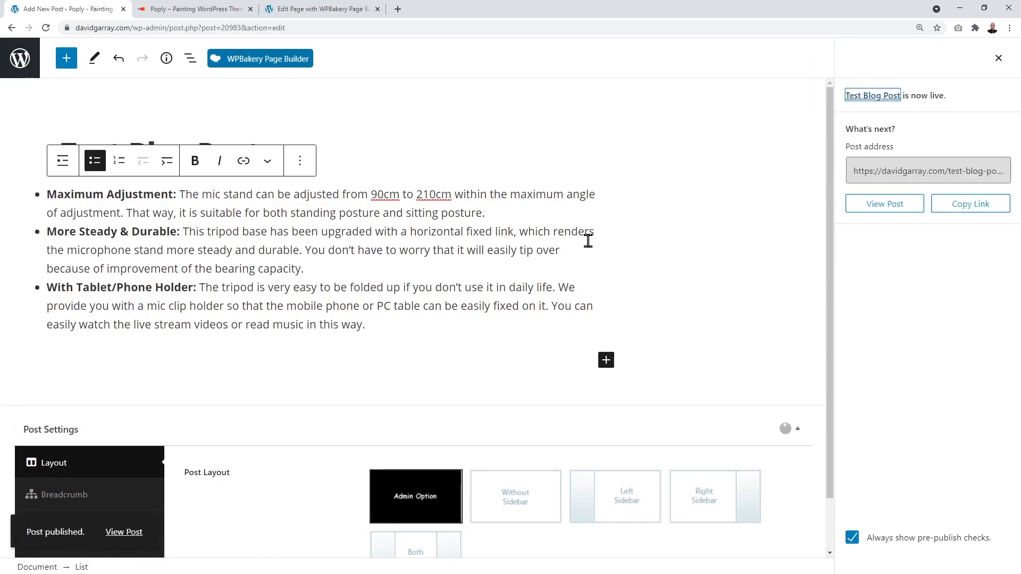
left_click(222, 12)
Step: Scroll the homepage to Our Blog to confirm Test Blog Post appears under Latest News
scroll(643, 327, "down", 10)
scroll(643, 326, "down", 15)
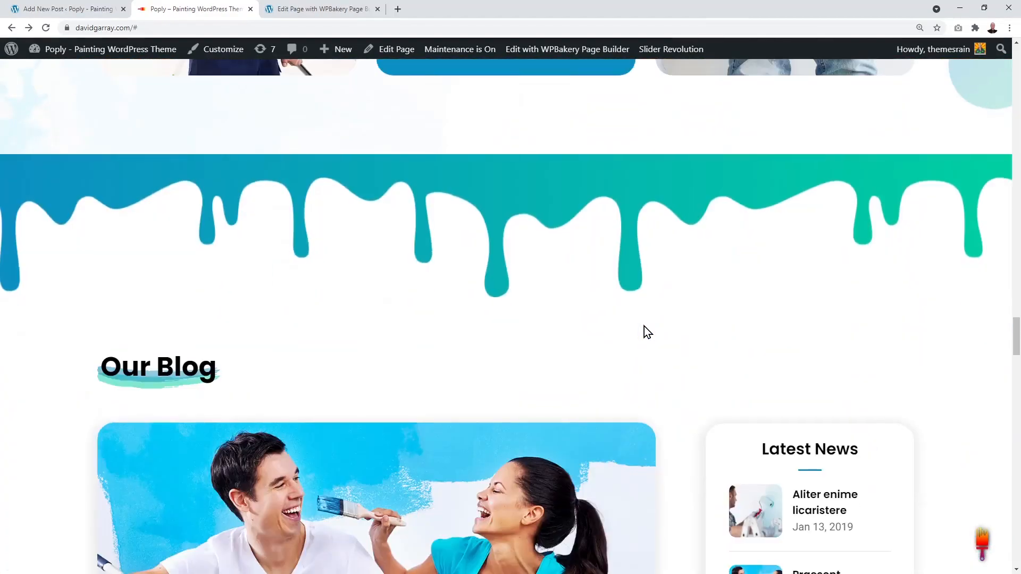
scroll(644, 326, "down", 7)
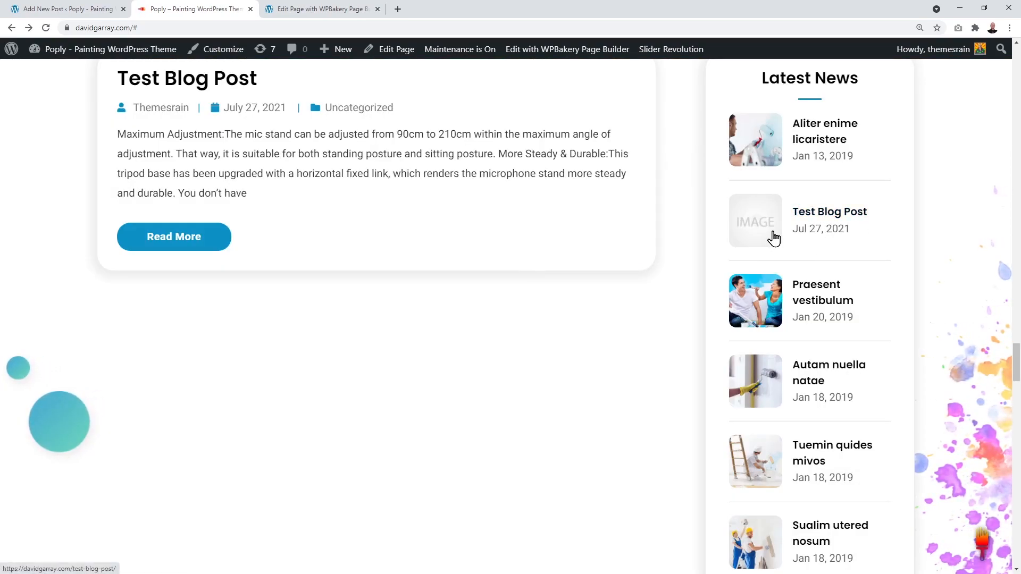
scroll(774, 237, "up", 2)
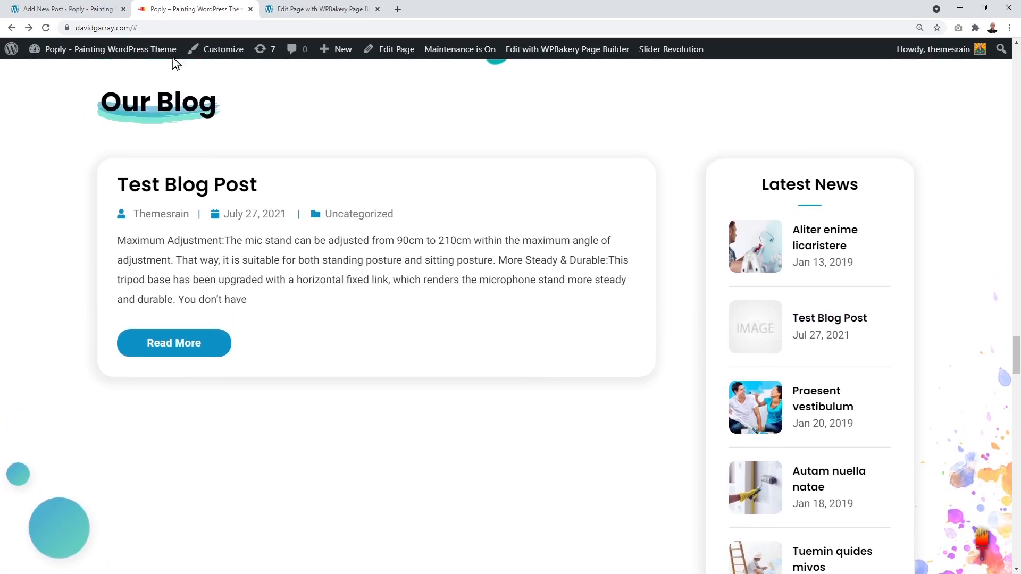
Step: Assign Test Blog Post to the Audio category
left_click(94, 10)
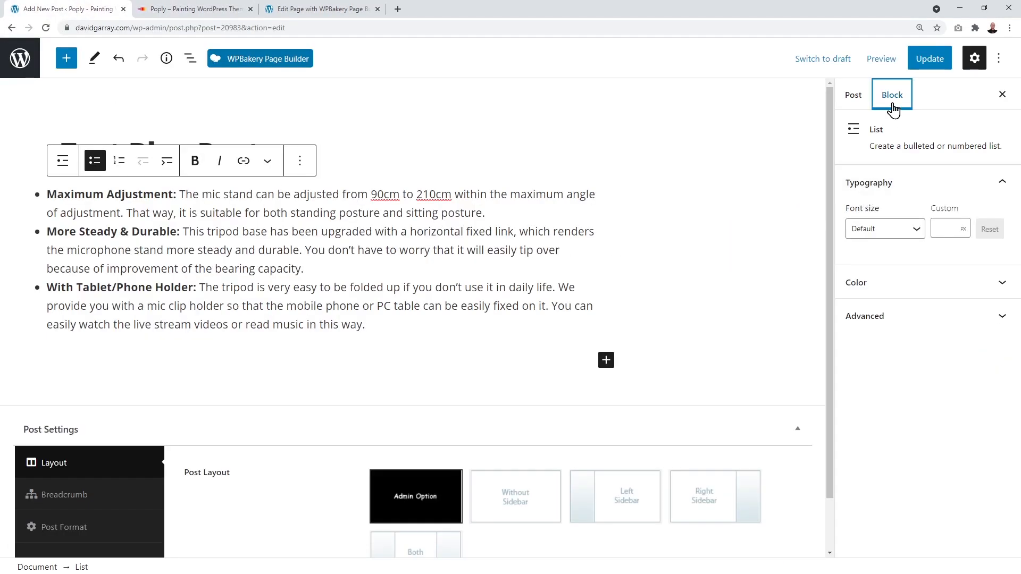
left_click(855, 98)
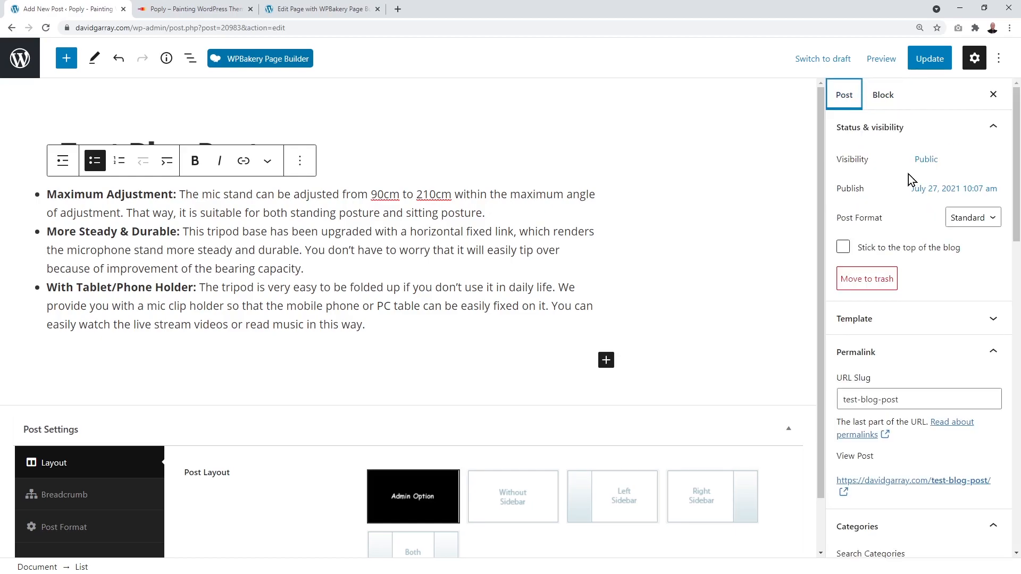
scroll(951, 232, "down", 4)
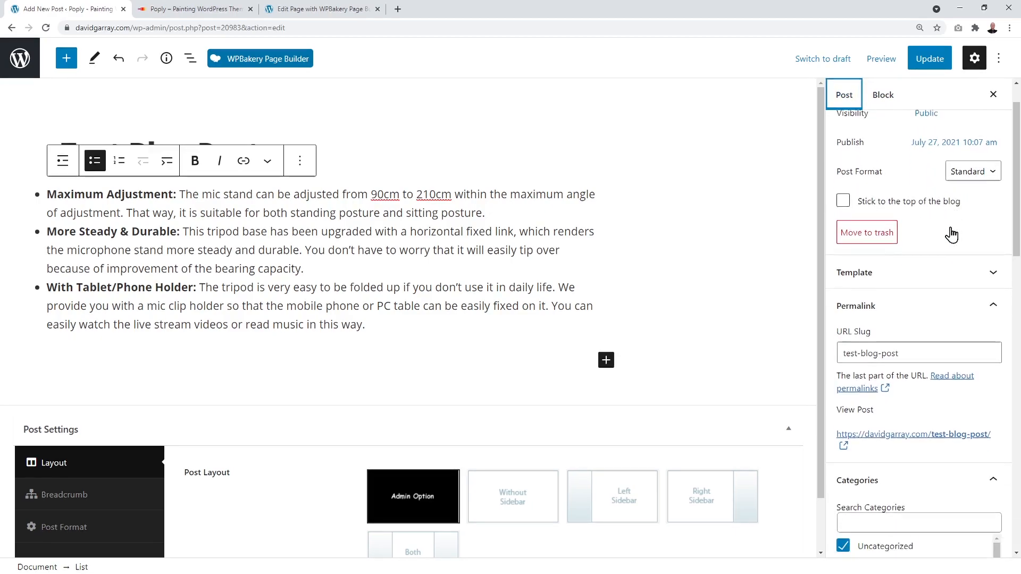
scroll(950, 234, "down", 2)
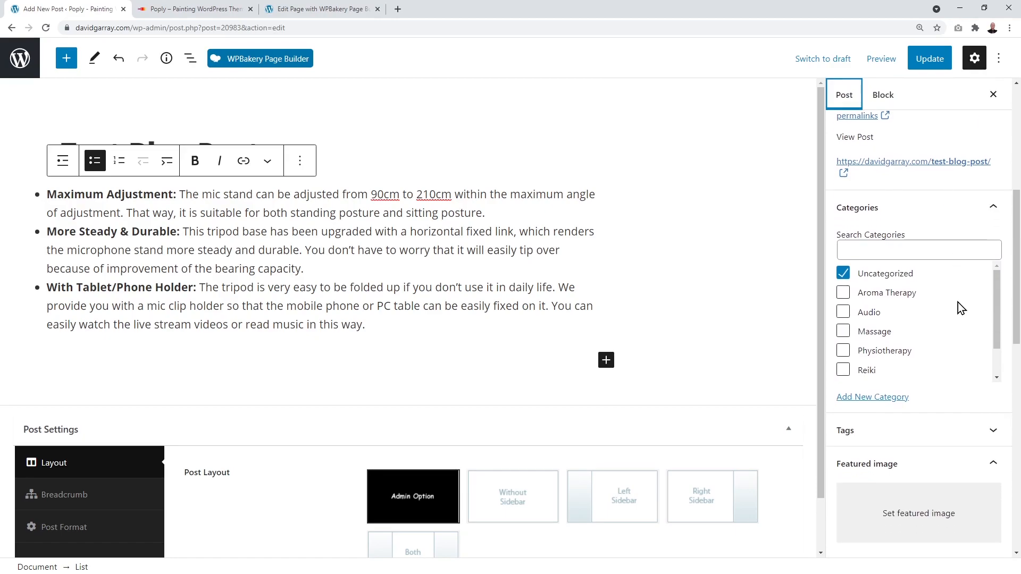
left_click(843, 313)
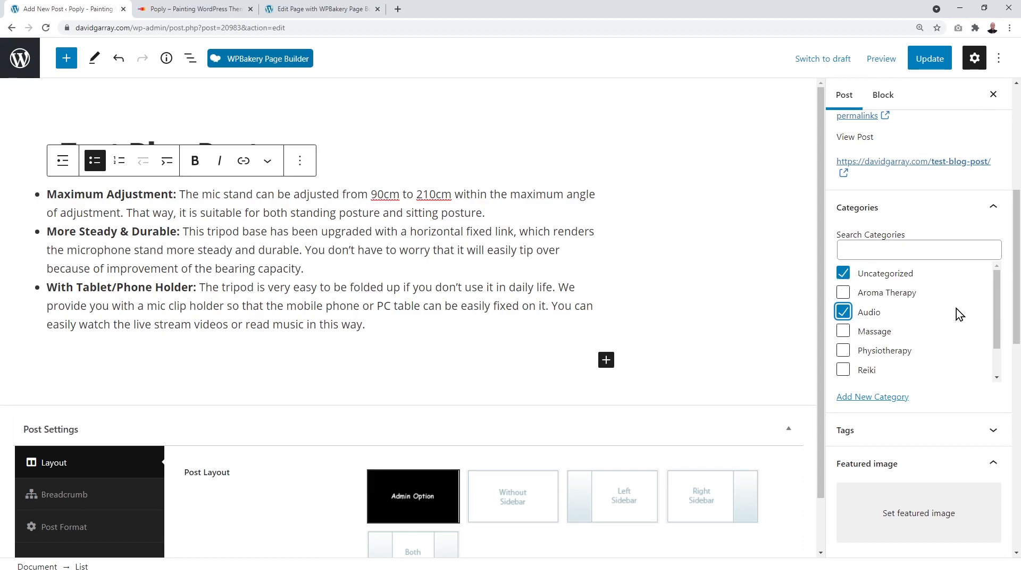
Step: Set the kneeling painter photo, gallery-50.jpg, as featured image and update the post
scroll(959, 324, "down", 1)
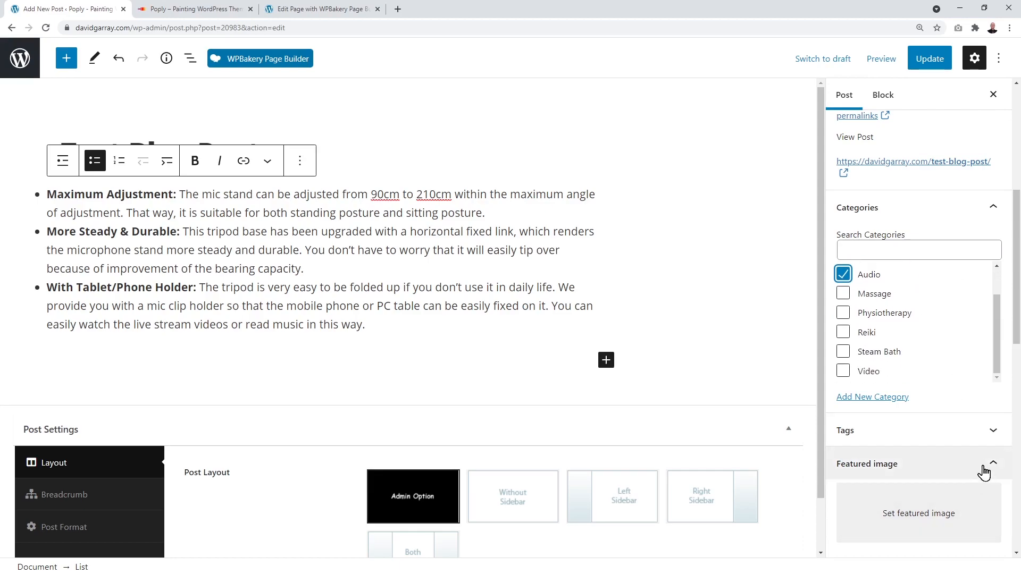
left_click(911, 523)
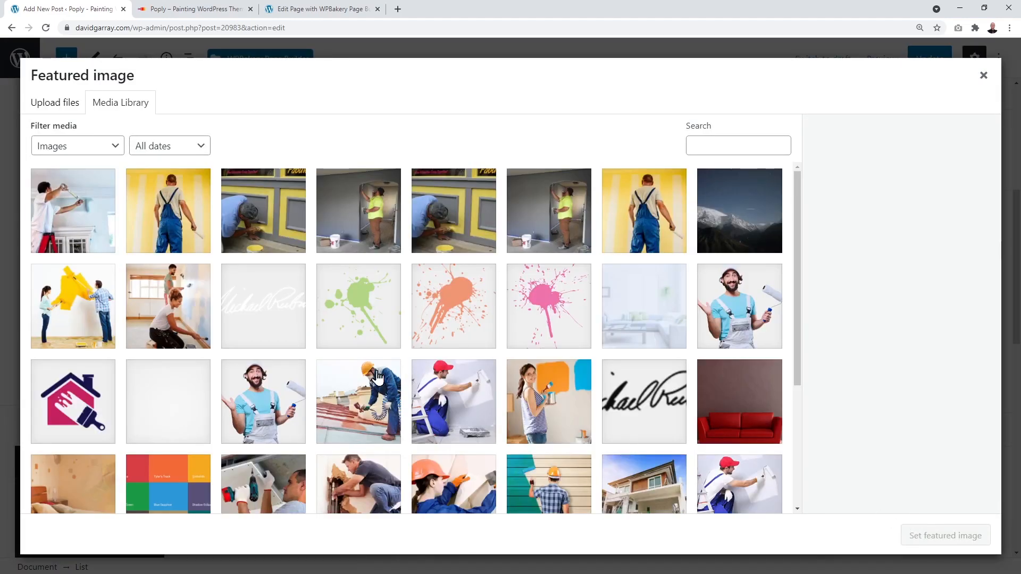
left_click(171, 332)
left_click(978, 542)
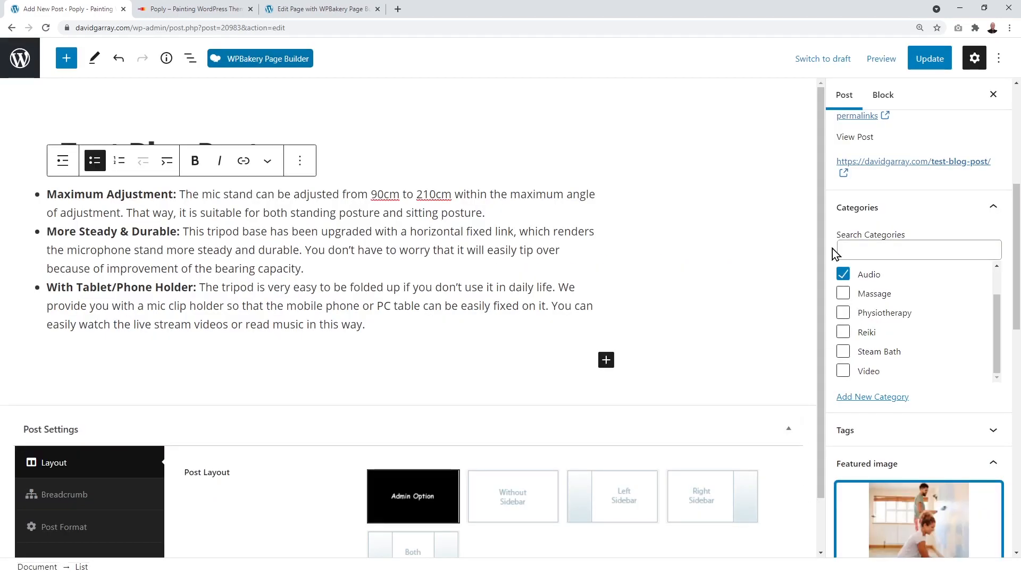
left_click(928, 61)
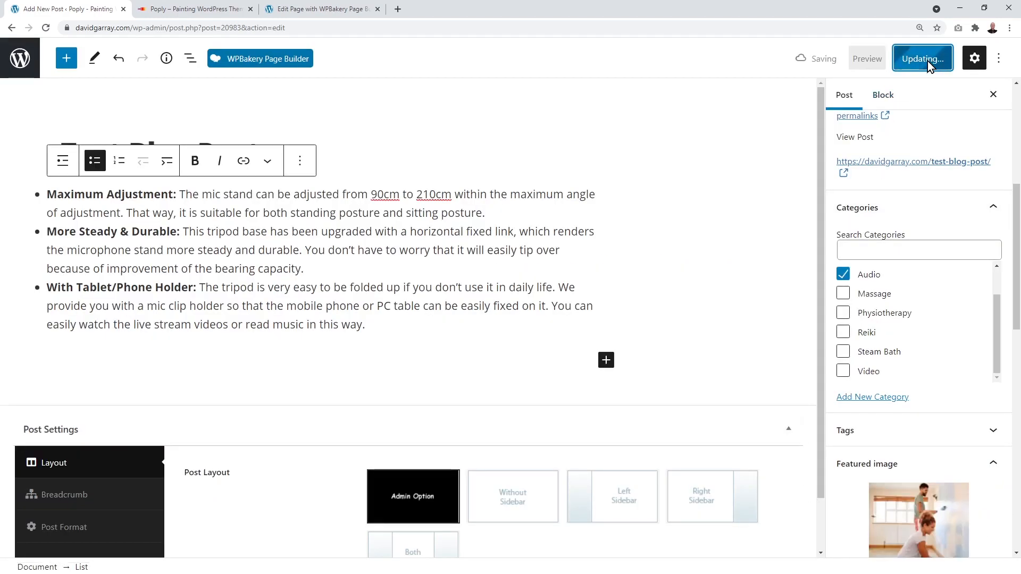
left_click(178, 10)
Step: Open the Test Blog Post article from the homepage blog section
mouse_move(337, 49)
left_click(323, 183)
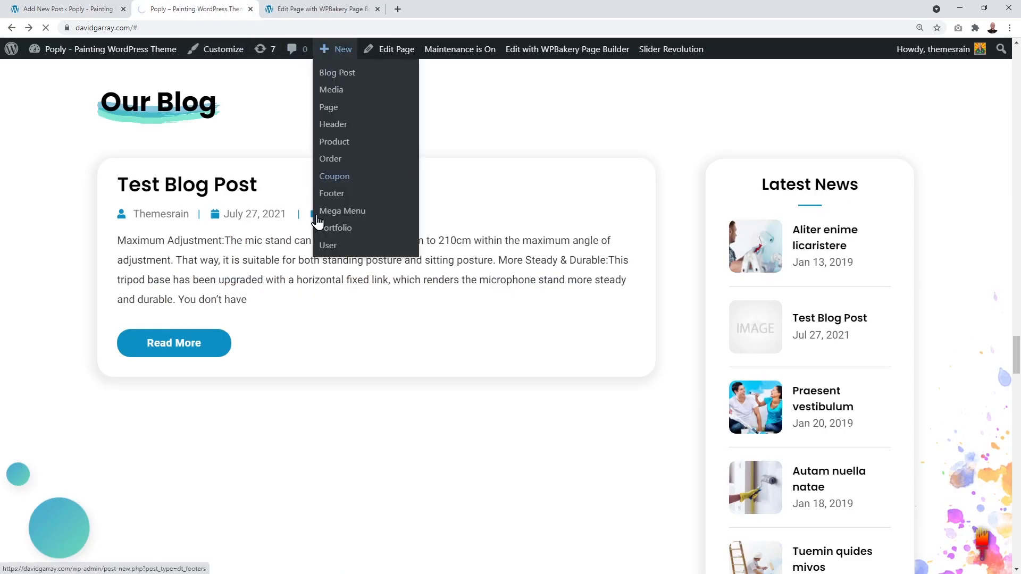
scroll(615, 237, "up", 10)
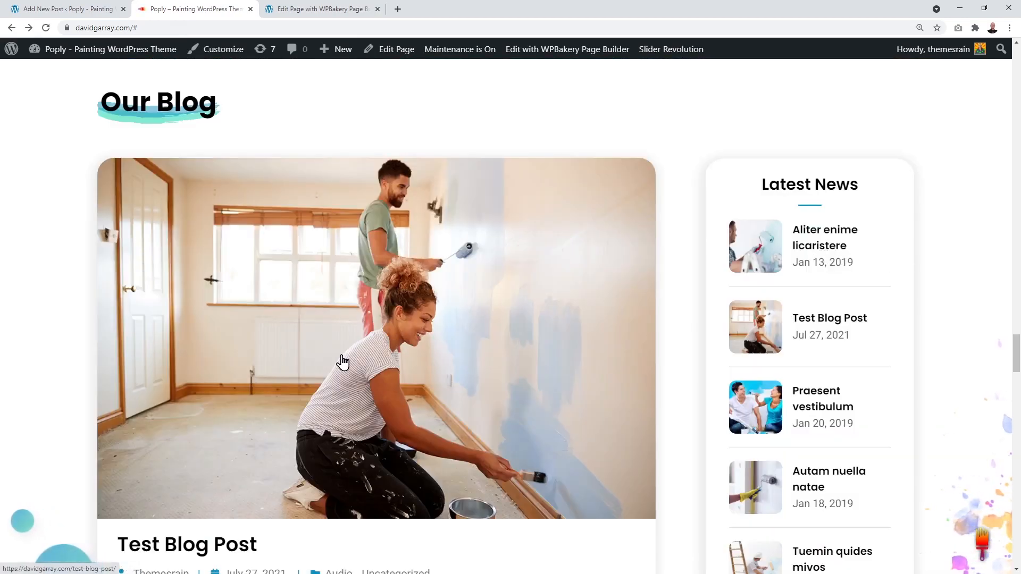
scroll(630, 350, "down", 2)
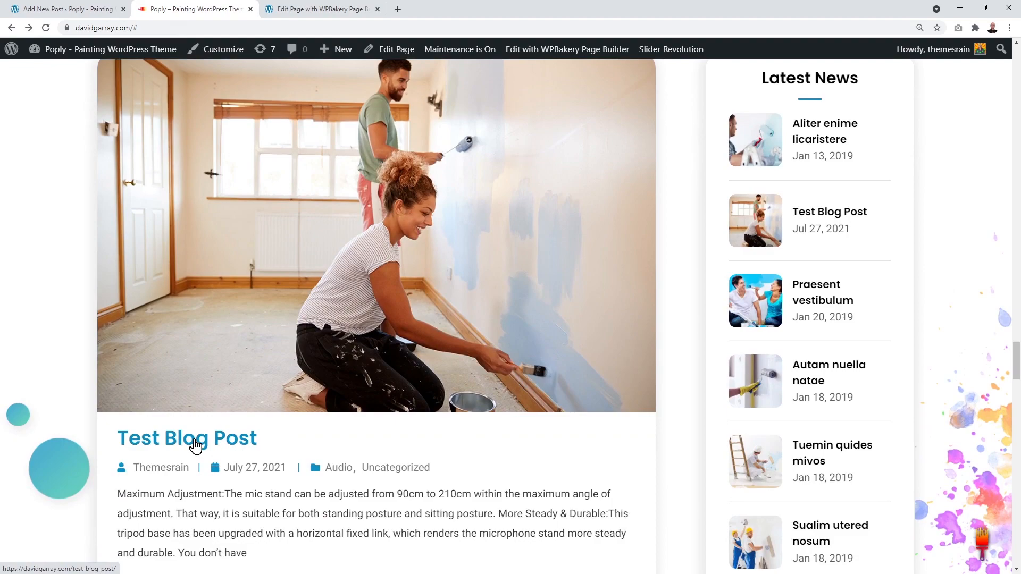
left_click(196, 445)
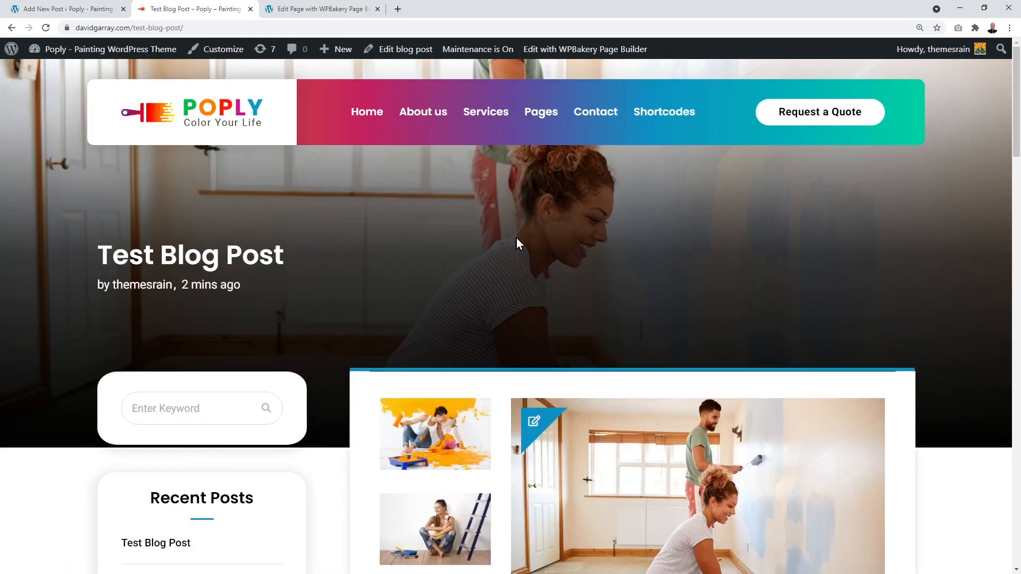
Step: Review the post's featured photo, bulleted list and Audio category, then go Home
scroll(828, 248, "down", 10)
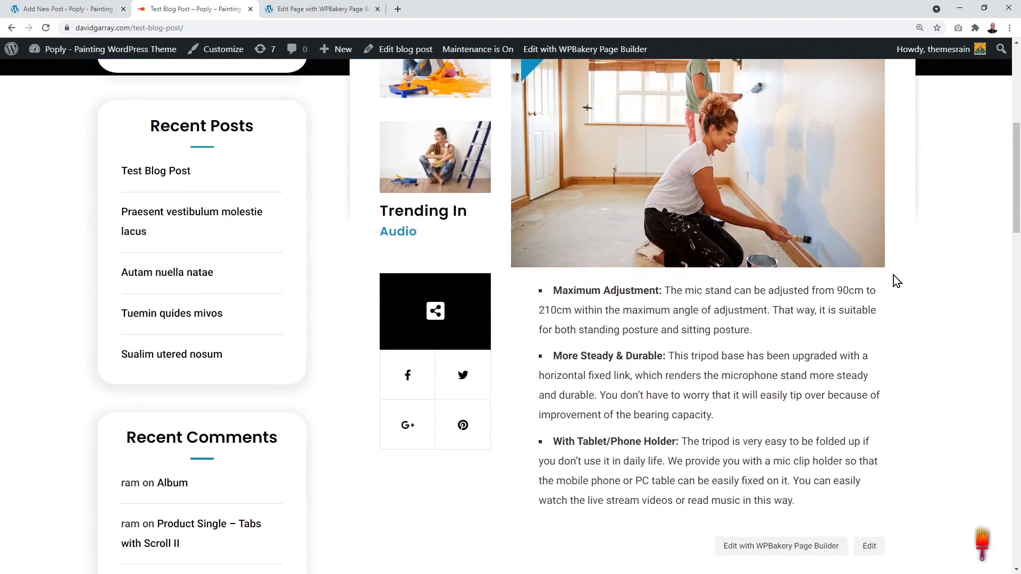
scroll(916, 293, "down", 4)
scroll(916, 293, "up", 8)
scroll(917, 292, "up", 5)
left_click(370, 134)
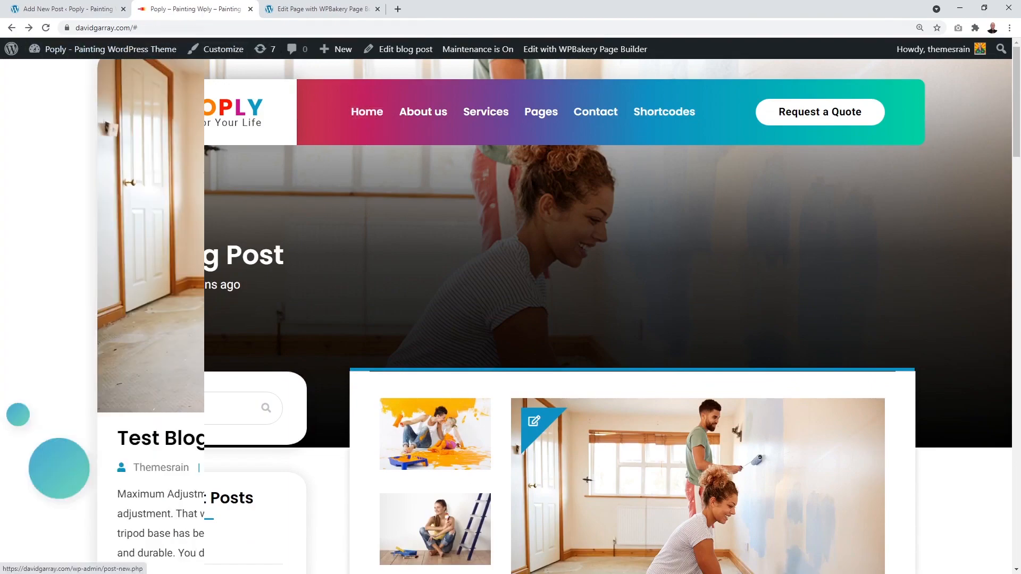
Step: Check the Latest News Widgetised Sidebar and keep News Widget Area as its source
left_click(332, 11)
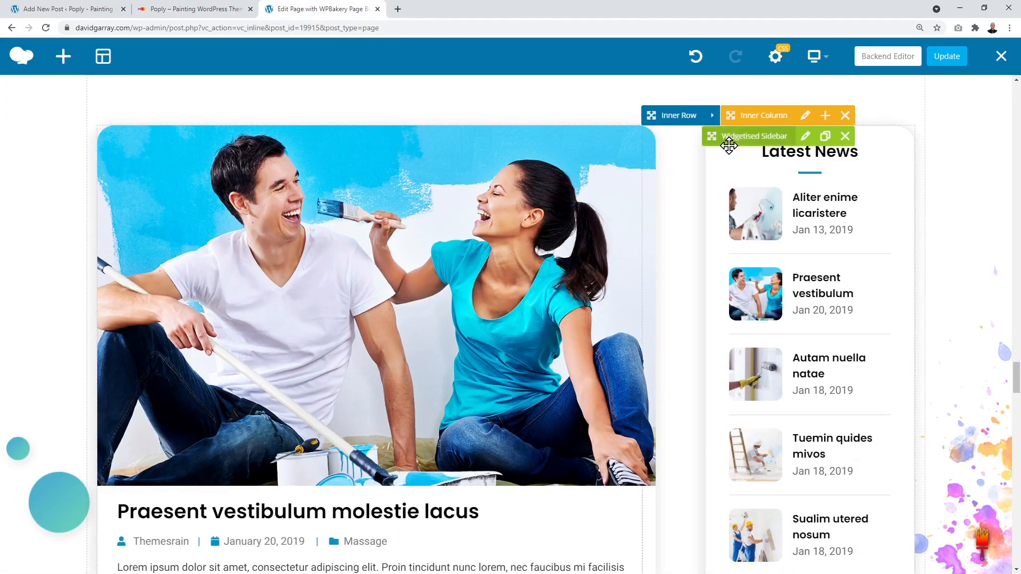
left_click(806, 137)
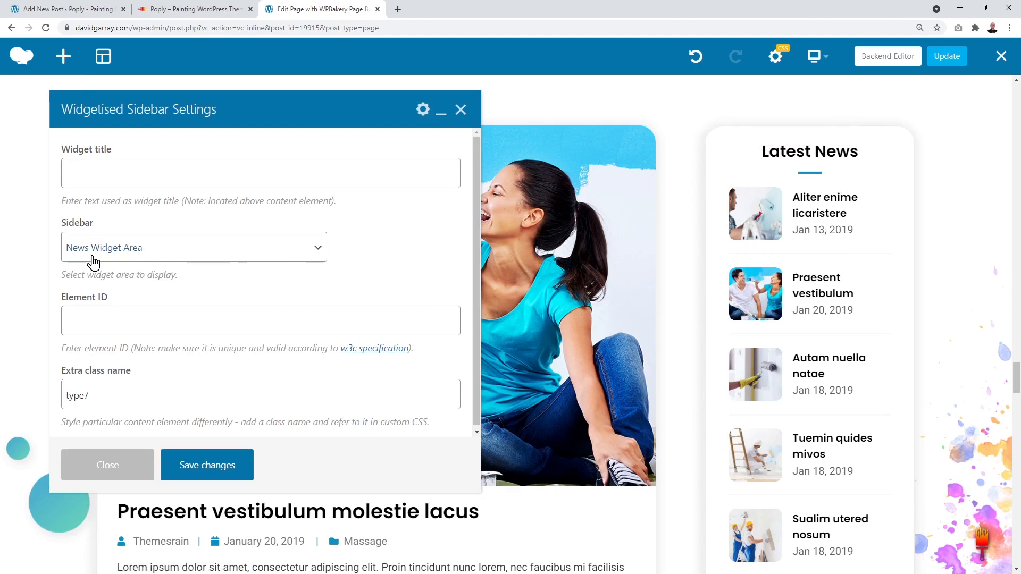
left_click(316, 257)
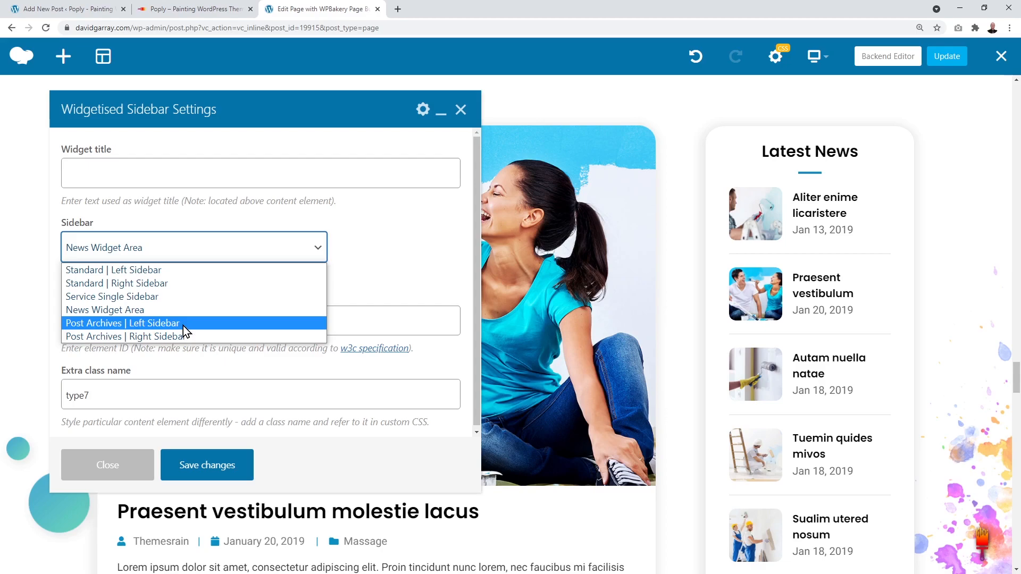
left_click(180, 312)
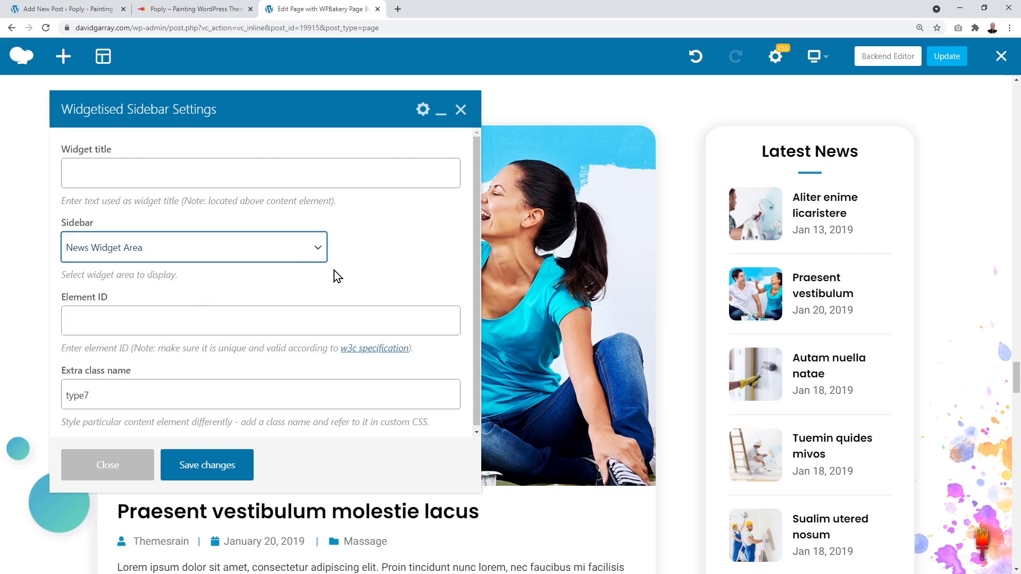
left_click(461, 109)
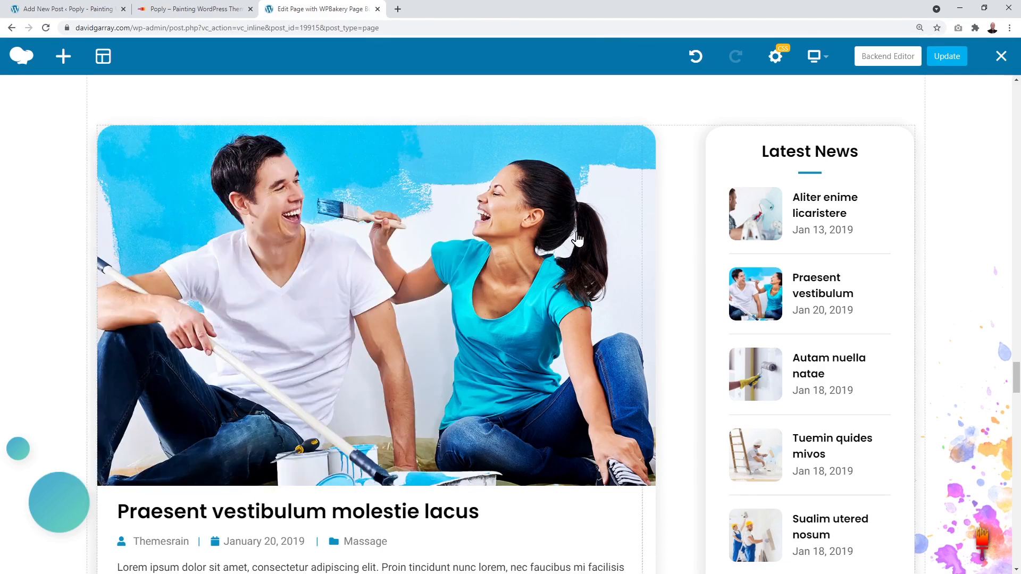
scroll(688, 231, "down", 10)
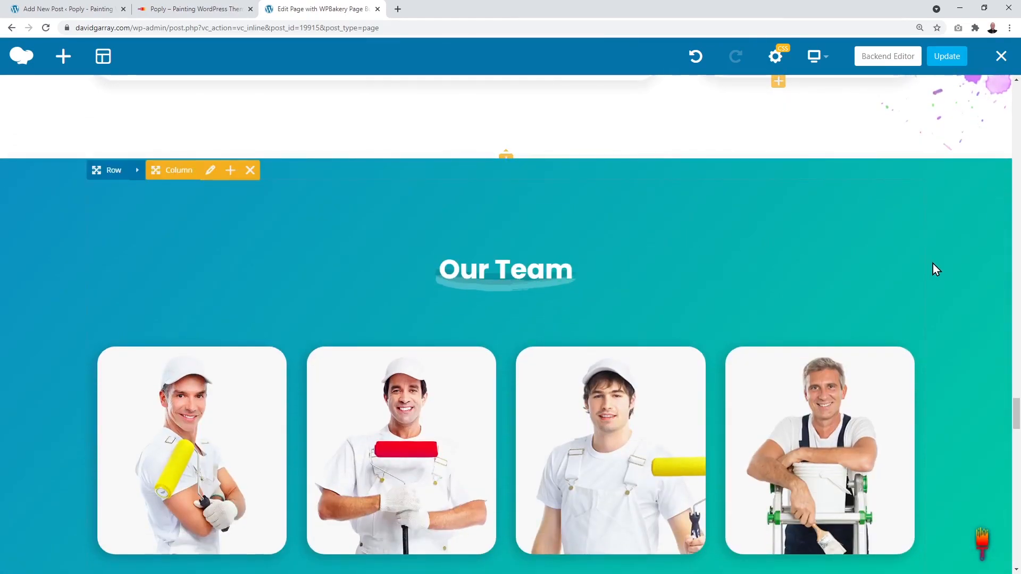
scroll(930, 268, "down", 2)
Step: Open the first team member's settings and inspect its name and Team Lead role fields
scroll(936, 270, "down", 1)
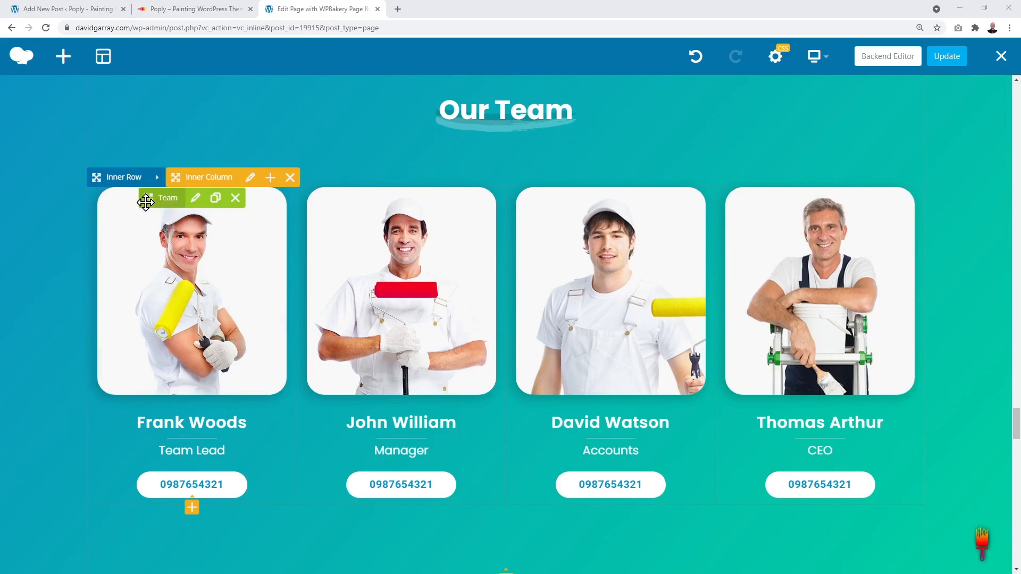
left_click(196, 201)
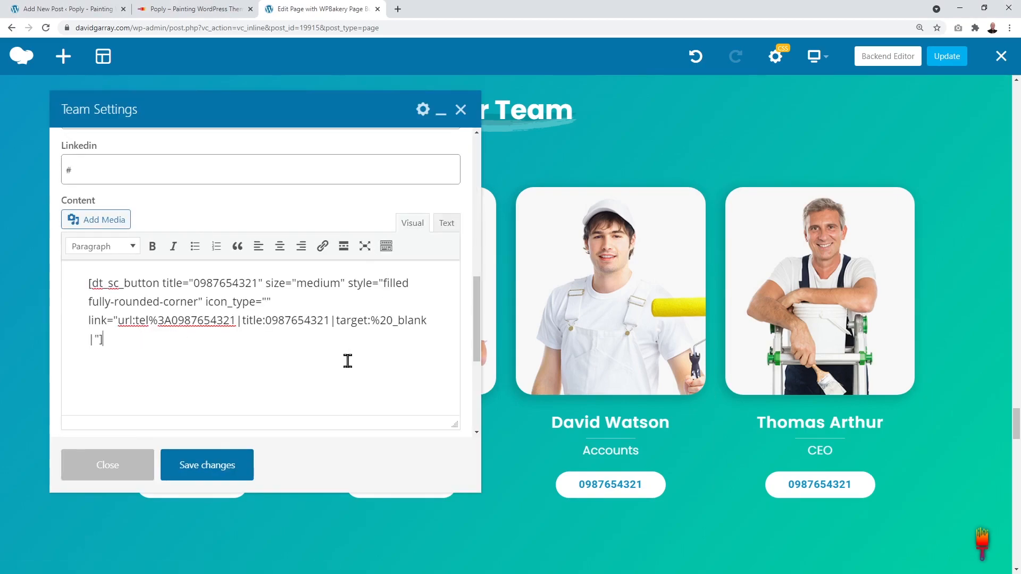
scroll(348, 361, "up", 10)
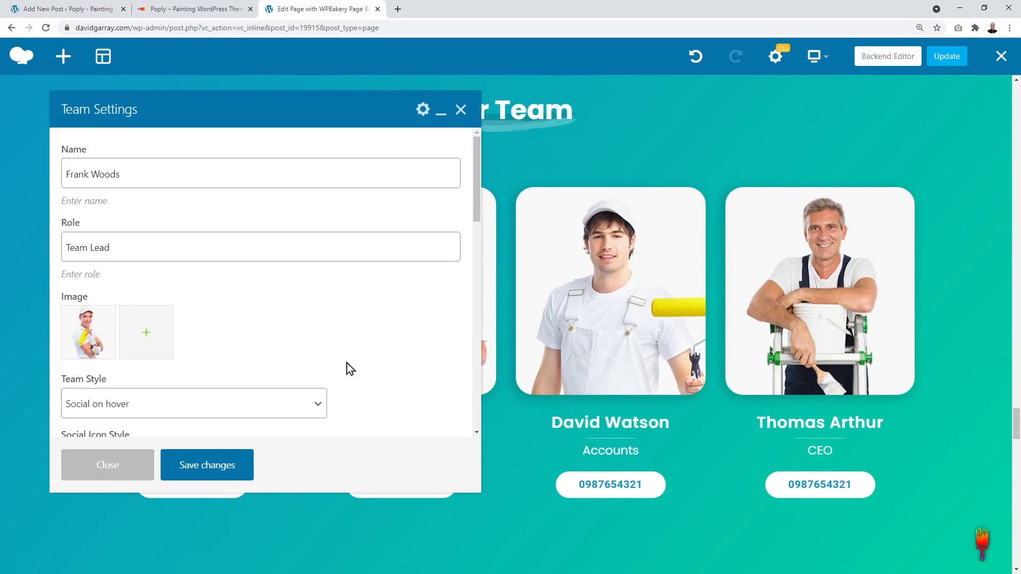
left_click_drag(64, 175, 145, 173)
left_click(146, 173)
left_click_drag(70, 250, 152, 254)
left_click(152, 253)
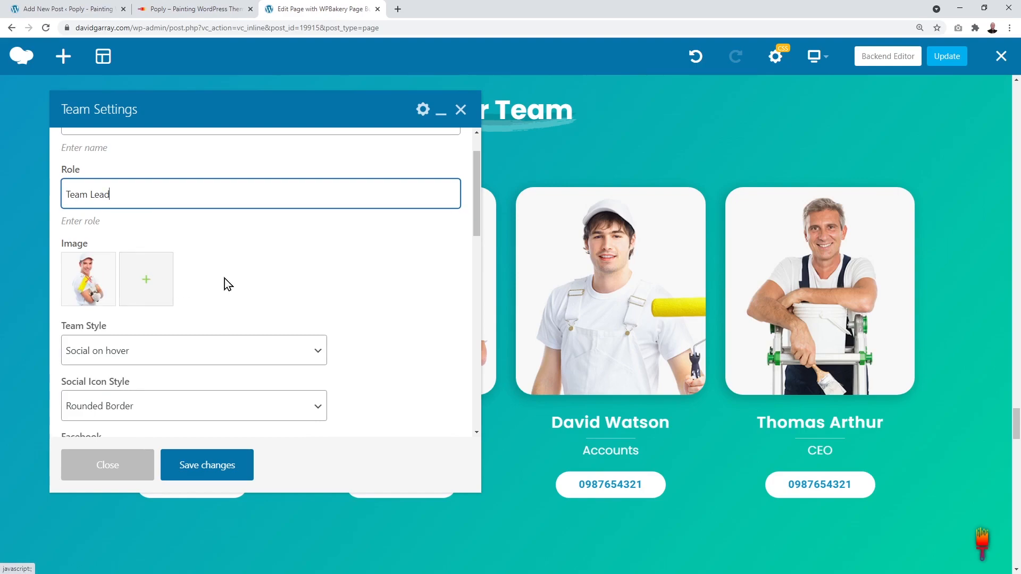
scroll(348, 276, "down", 2)
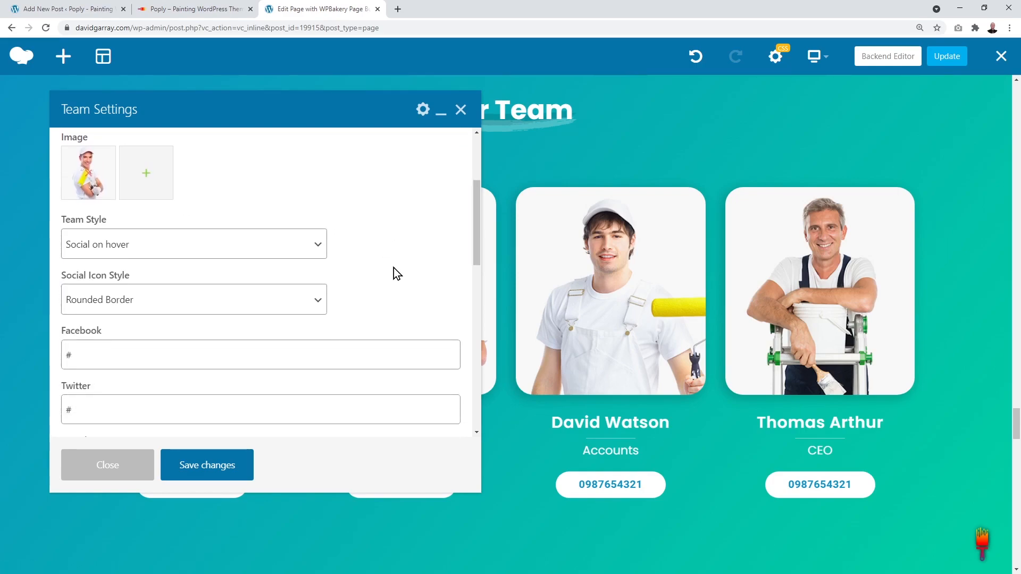
left_click(319, 248)
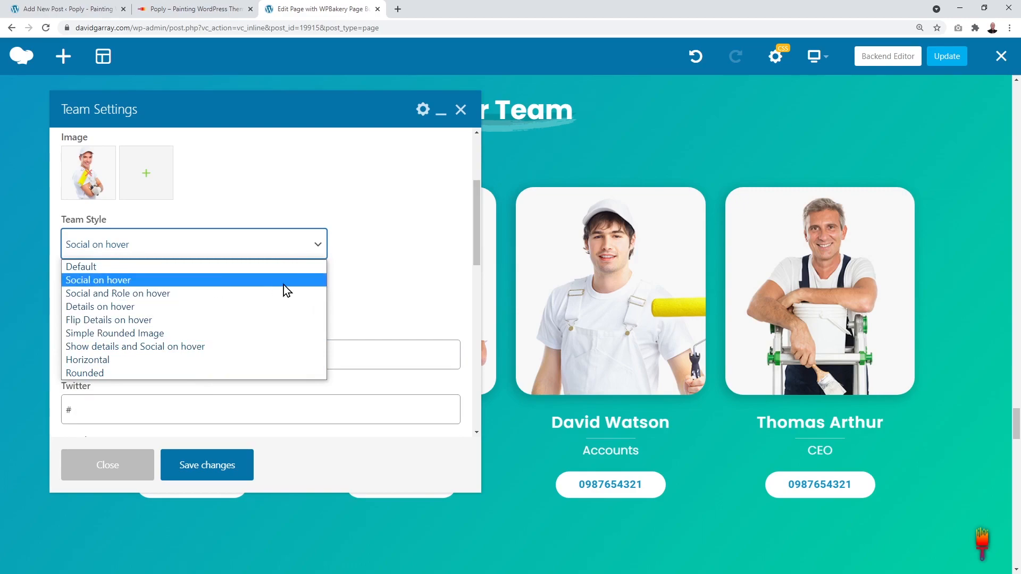
left_click(339, 294)
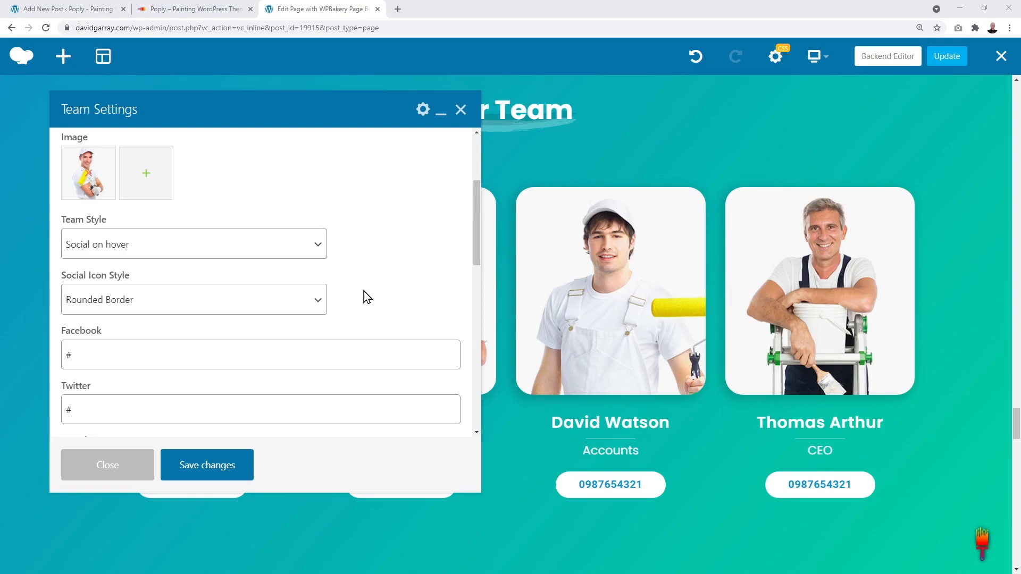
left_click(320, 303)
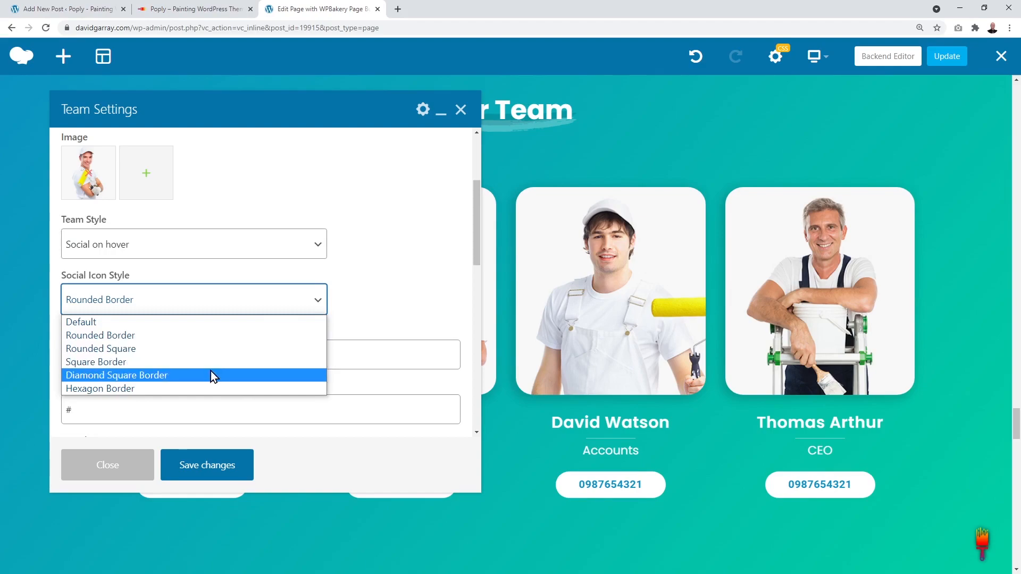
left_click(366, 300)
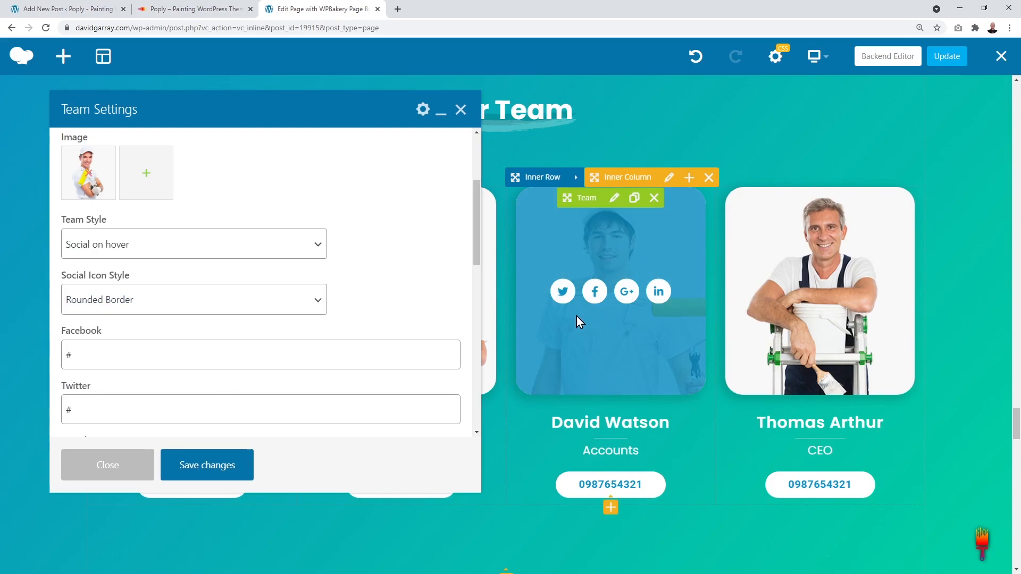
scroll(401, 284, "down", 1)
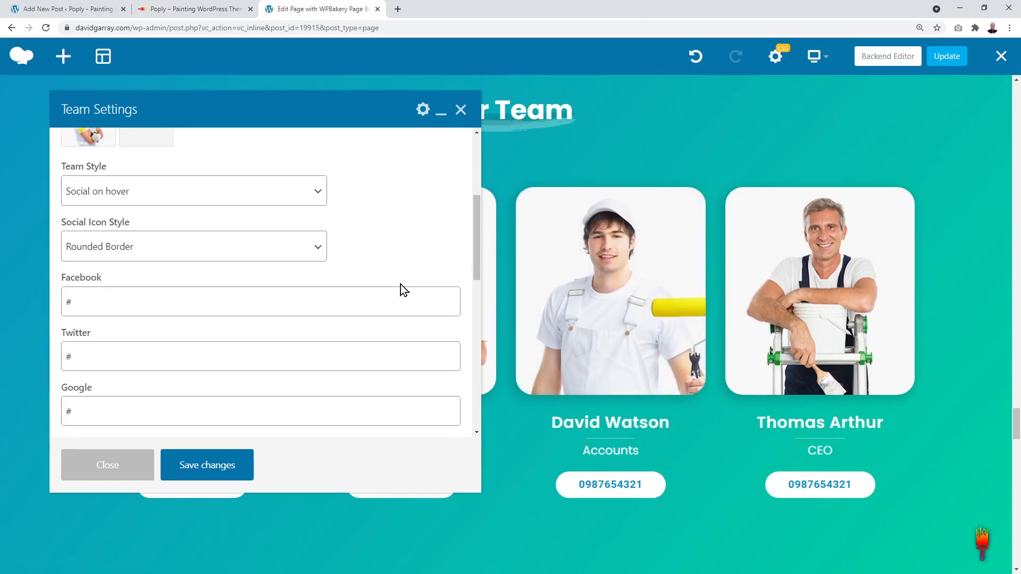
scroll(401, 284, "down", 1)
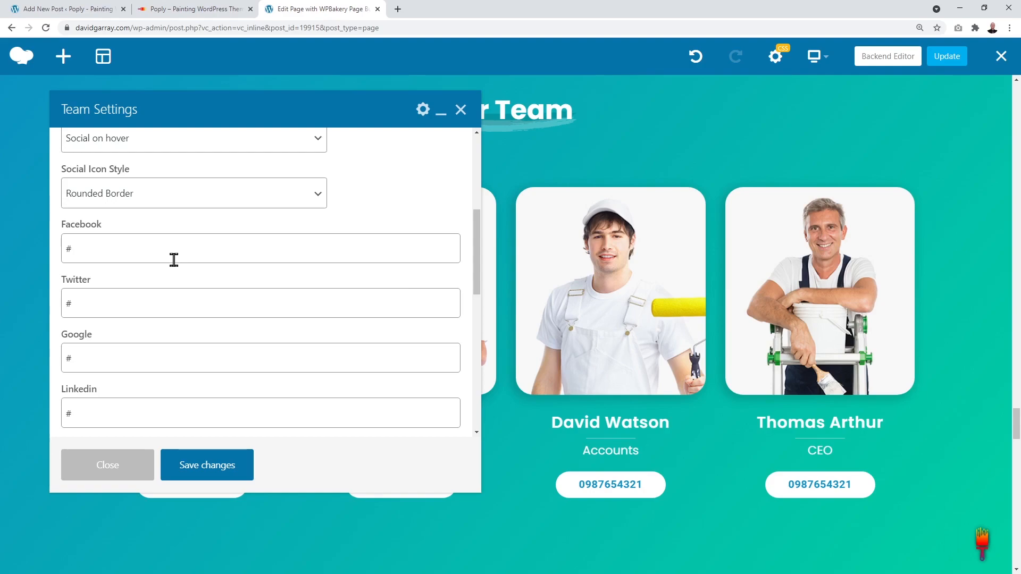
left_click(66, 249)
Step: Empty the first team member's Twitter and Google link fields and save, leaving only Facebook and LinkedIn
left_click(86, 301)
key("ctrl+a")
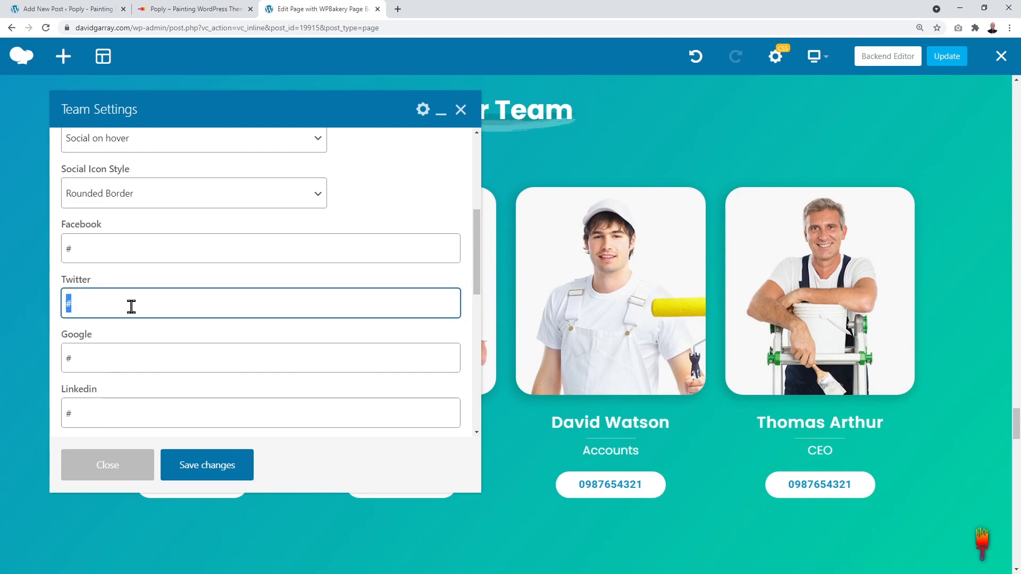
left_click(85, 357)
key("ctrl+a")
left_click(129, 306)
left_click(133, 356)
left_click(141, 306)
left_click(220, 473)
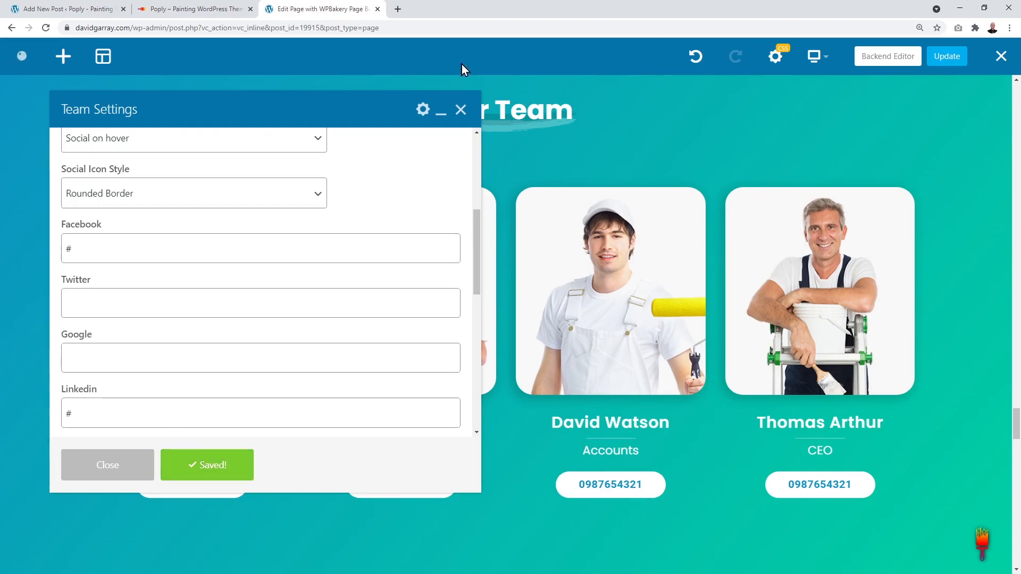
left_click(460, 110)
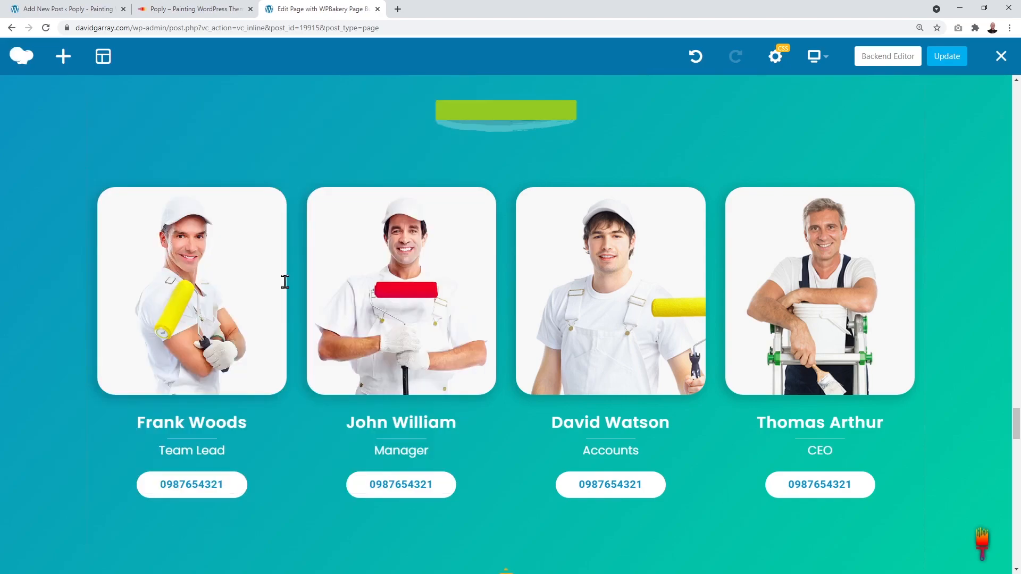
mouse_move(192, 312)
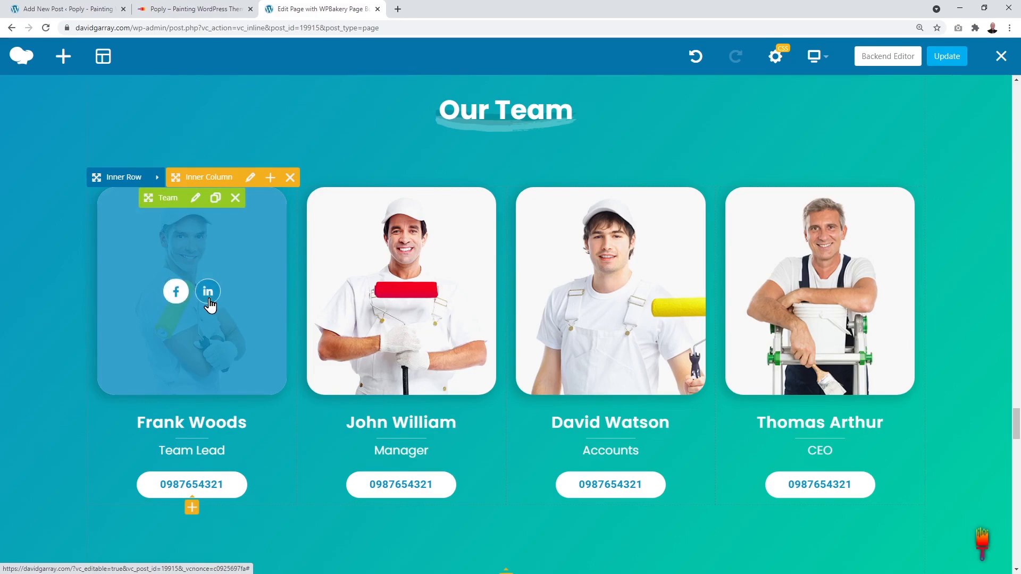
Step: Reopen the first team card's settings and review the phone number in its button shortcode
left_click(196, 197)
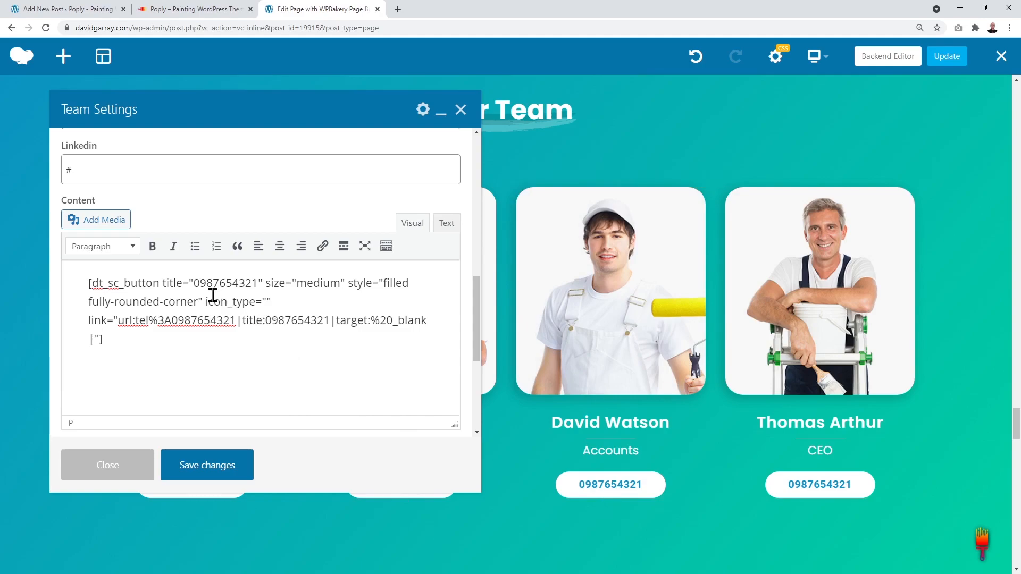
left_click_drag(195, 285, 259, 283)
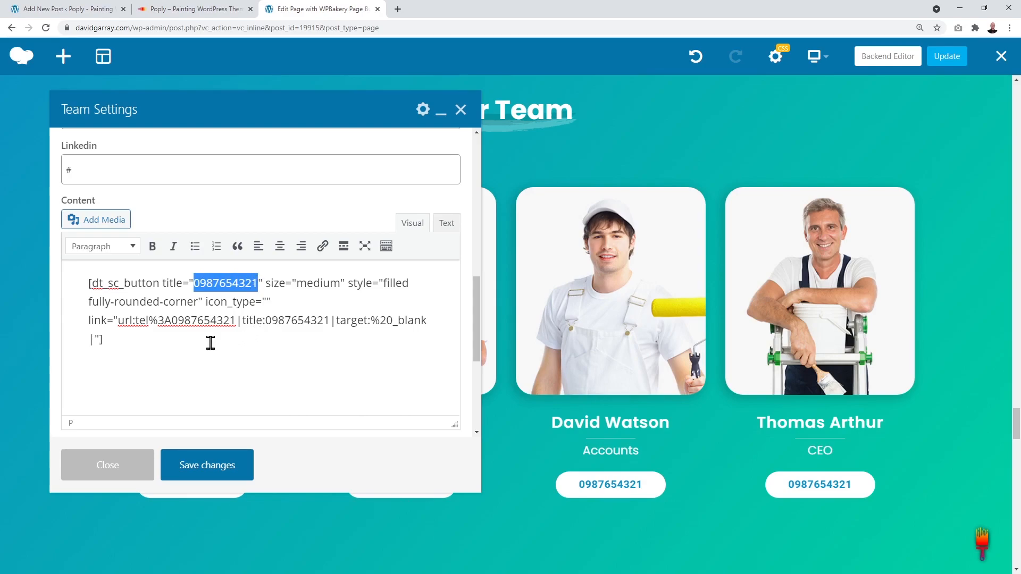
left_click_drag(171, 320, 331, 322)
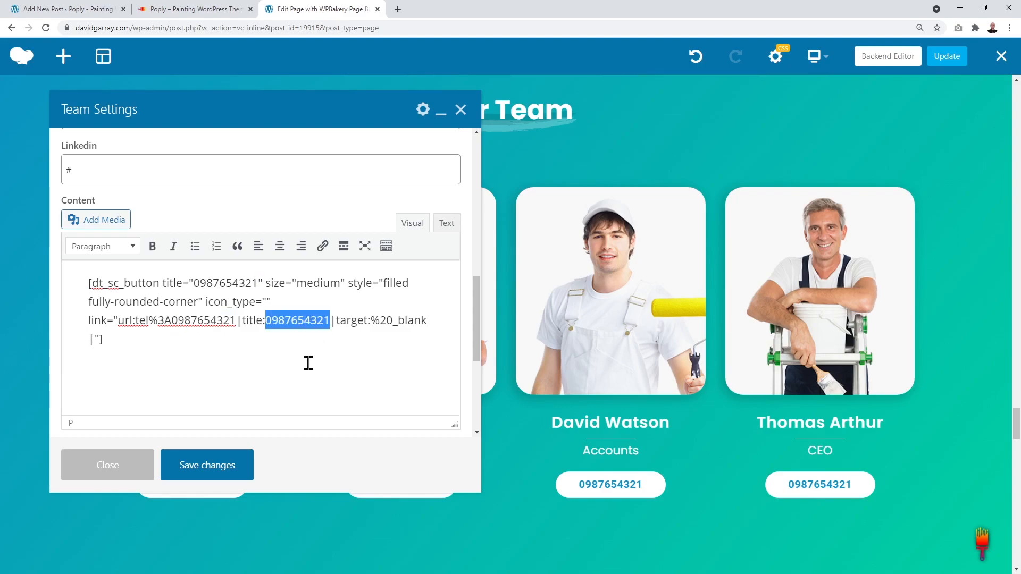
left_click(292, 376)
scroll(404, 347, "down", 1)
Step: Save the team card with the phone number unchanged and update the page
left_click(226, 471)
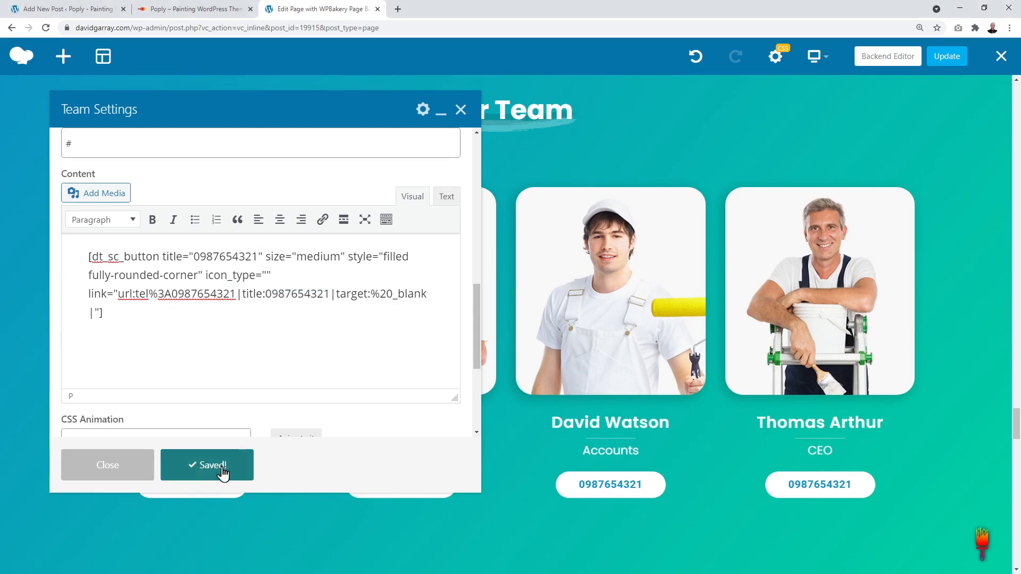
left_click(460, 111)
left_click(947, 62)
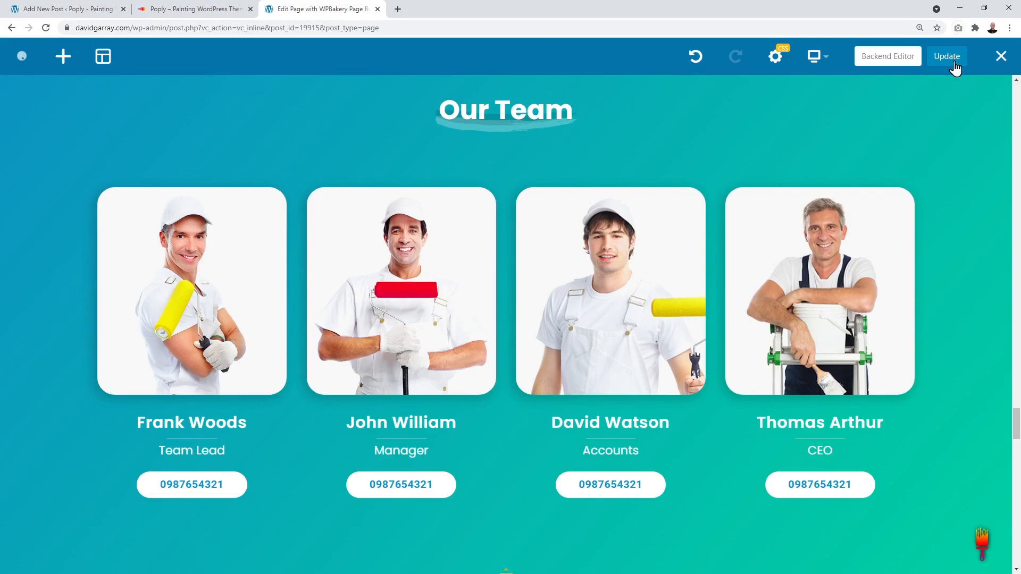
scroll(945, 266, "down", 8)
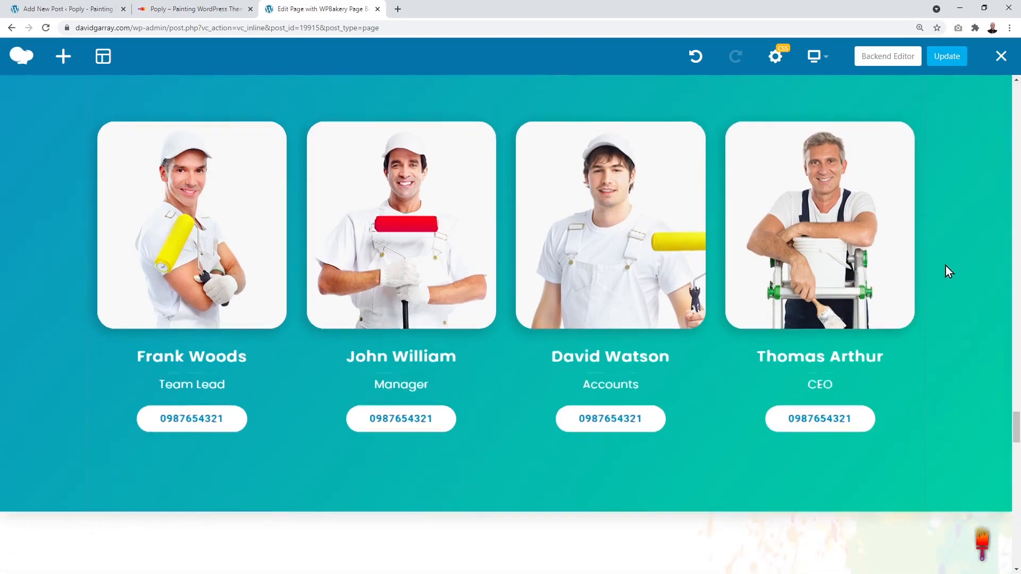
scroll(946, 264, "down", 1)
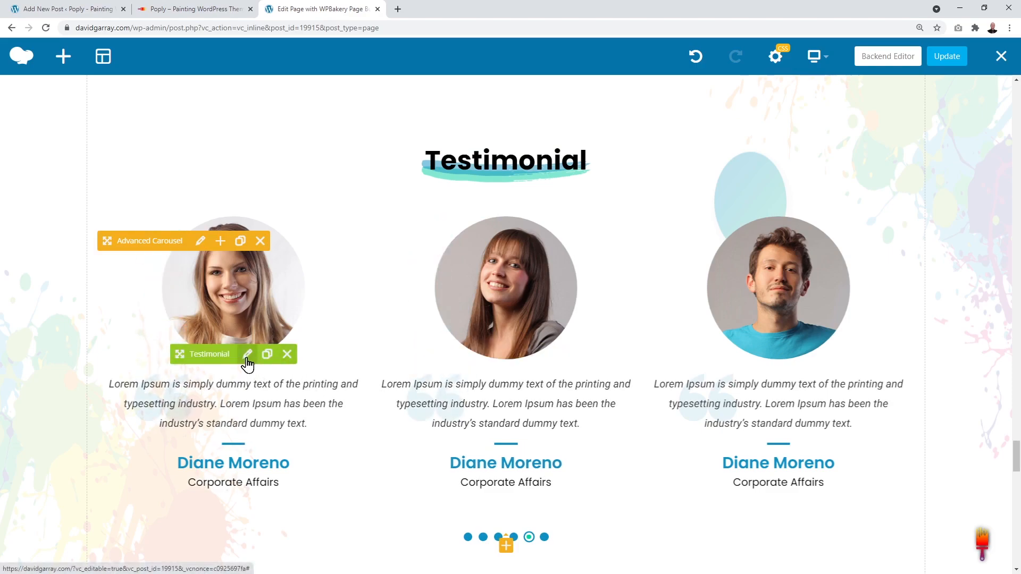
Step: Open the first testimonial's settings and keep its type as Type 7
left_click(248, 362)
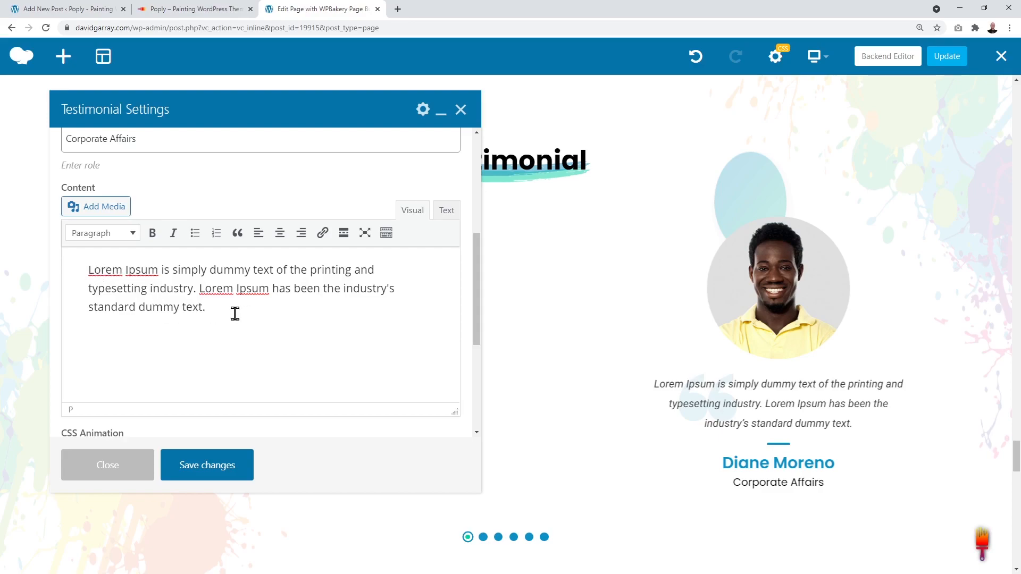
left_click_drag(212, 309, 89, 269)
scroll(196, 321, "up", 3)
scroll(196, 322, "up", 2)
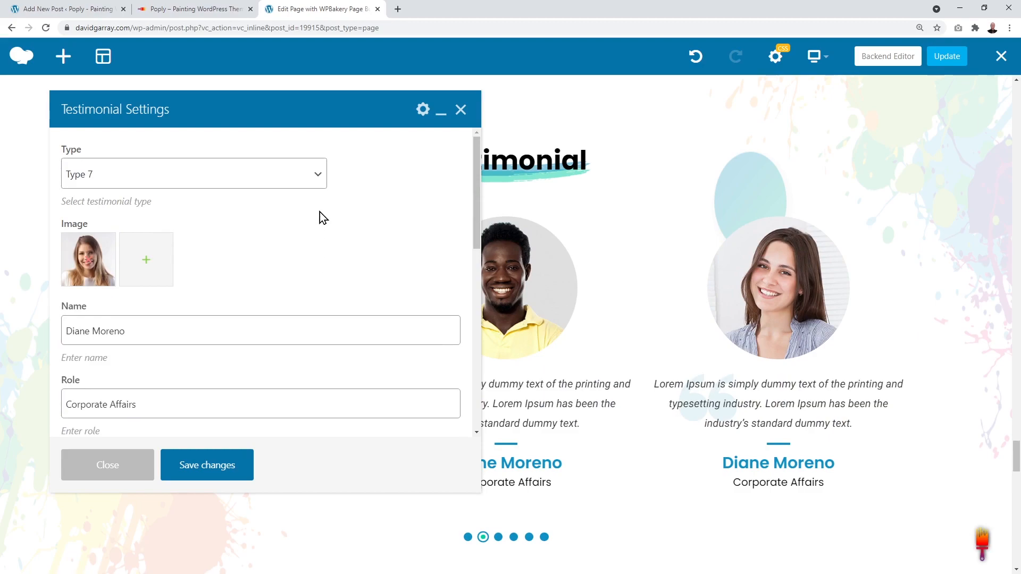
left_click(318, 176)
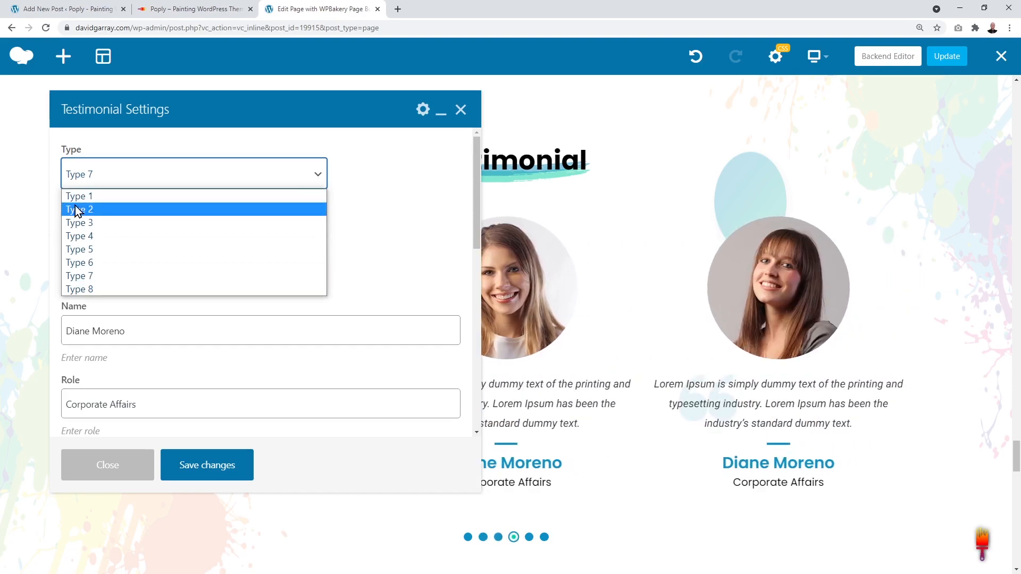
left_click(348, 232)
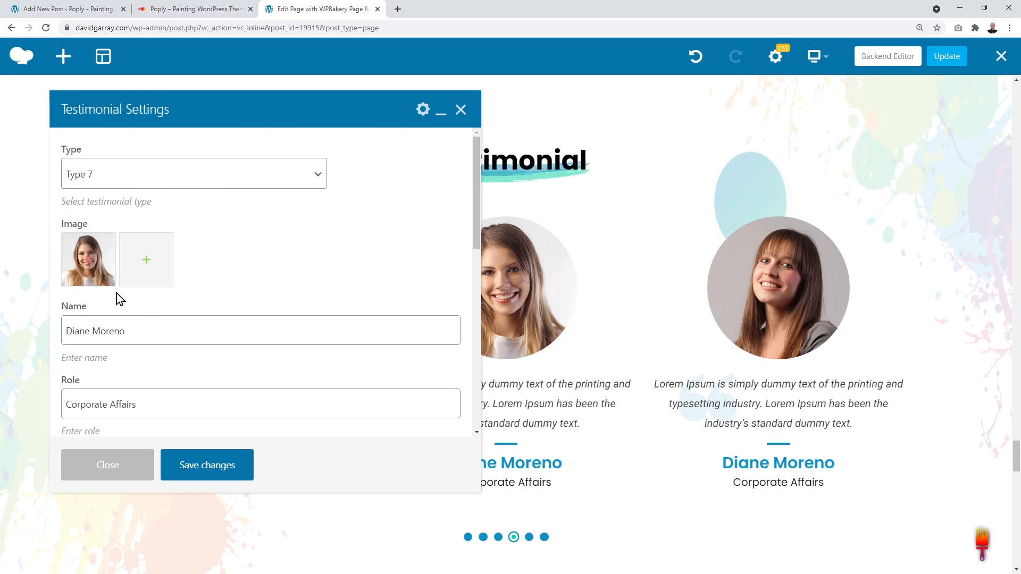
Step: Save the testimonial settings and close the dialog
scroll(317, 272, "down", 1)
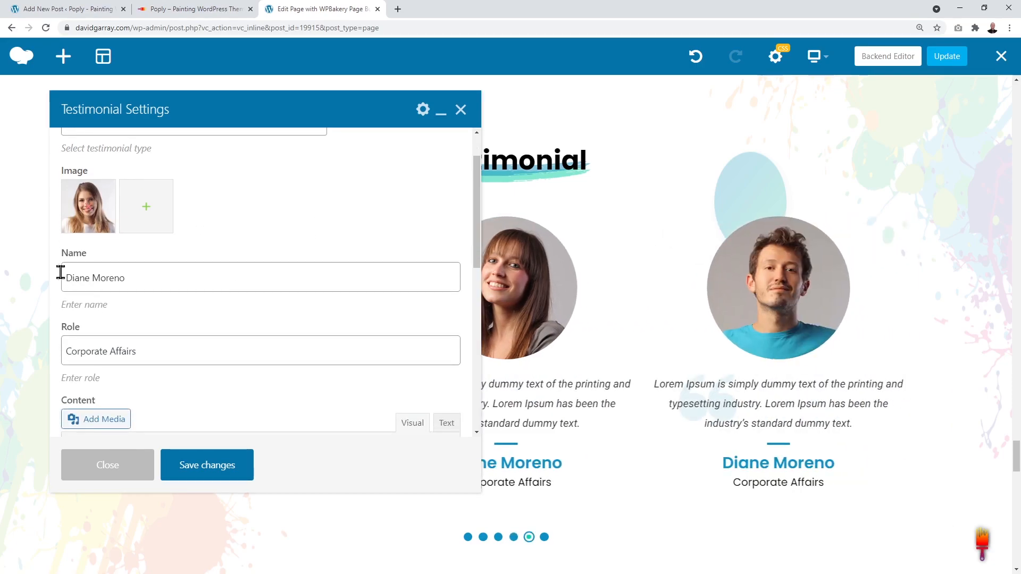
scroll(179, 276, "down", 3)
scroll(193, 245, "down", 1)
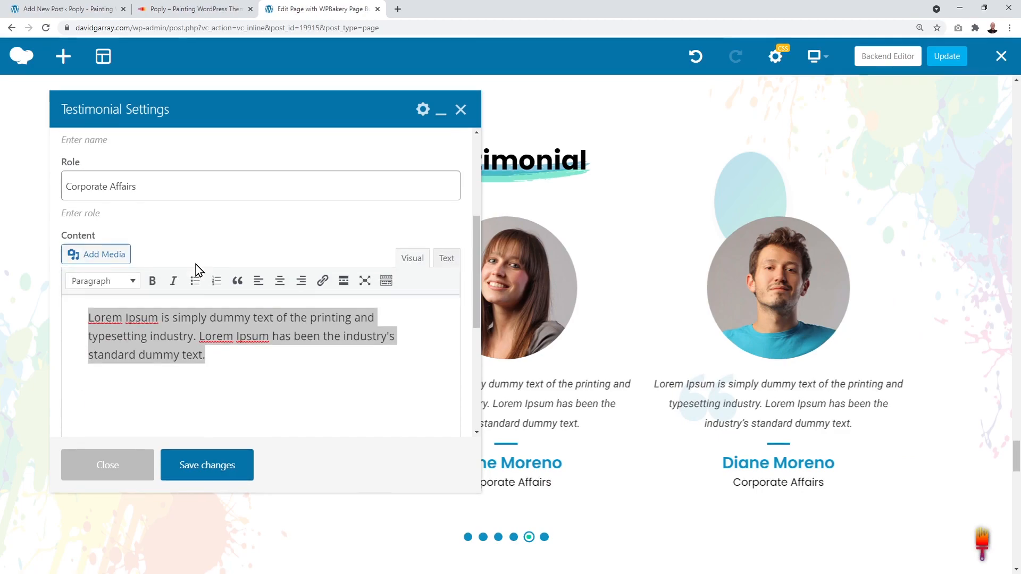
scroll(196, 263, "down", 1)
left_click(228, 331)
scroll(221, 383, "down", 3)
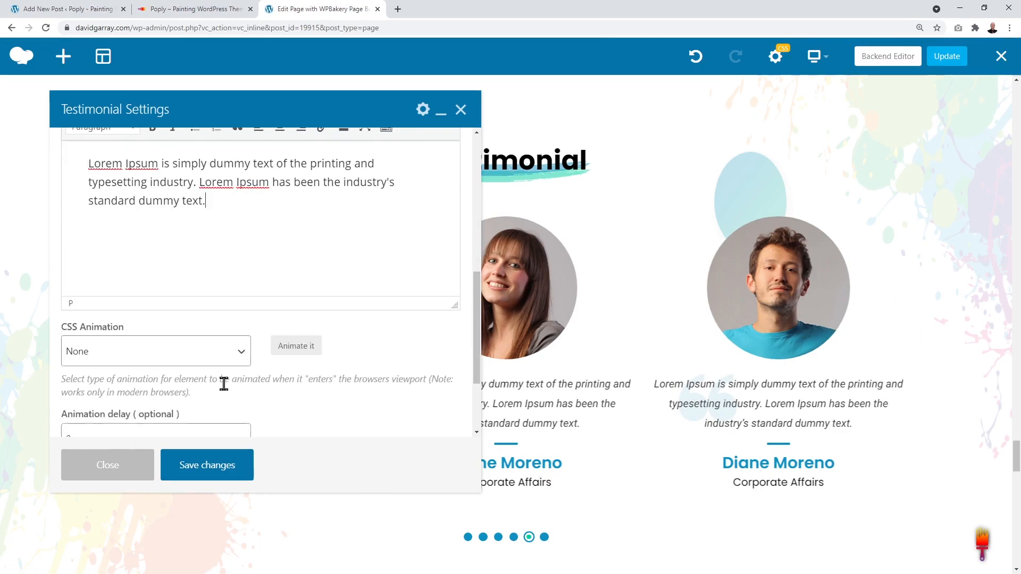
scroll(224, 384, "down", 2)
scroll(289, 380, "up", 4)
left_click(218, 472)
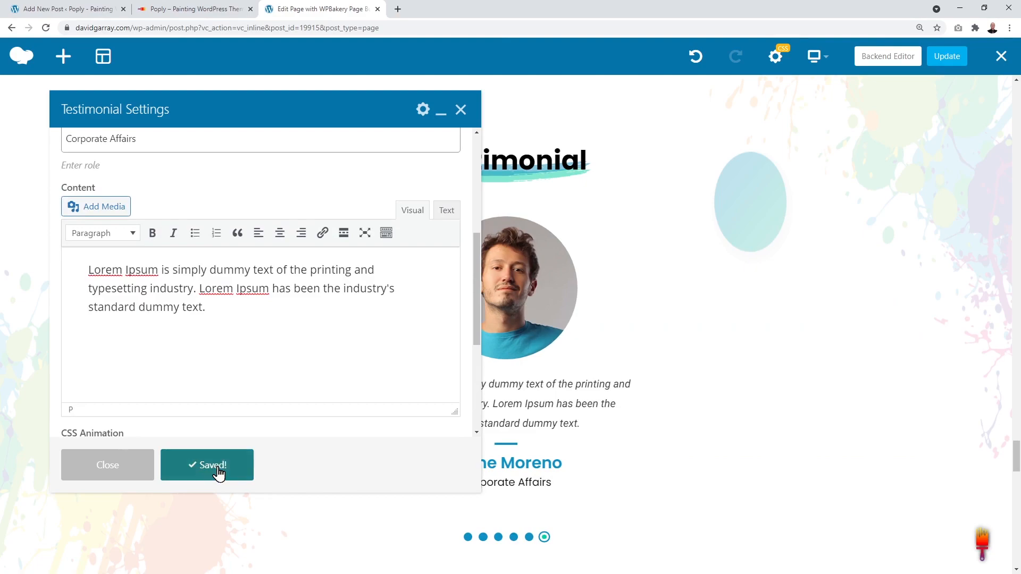
left_click(461, 110)
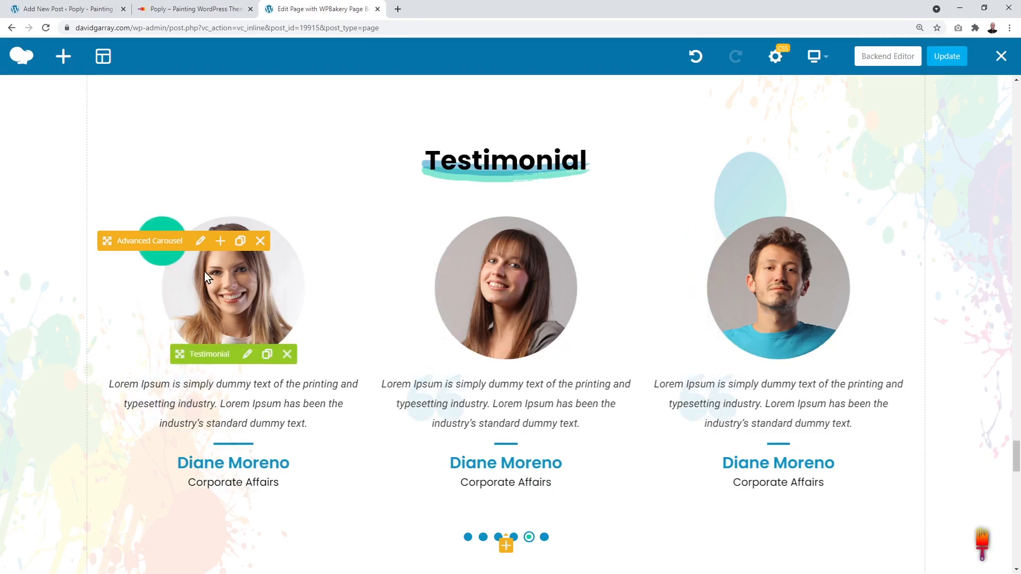
Step: Set the testimonial carousel's Items to Show On Tabs to 2 and save the carousel settings
left_click(201, 244)
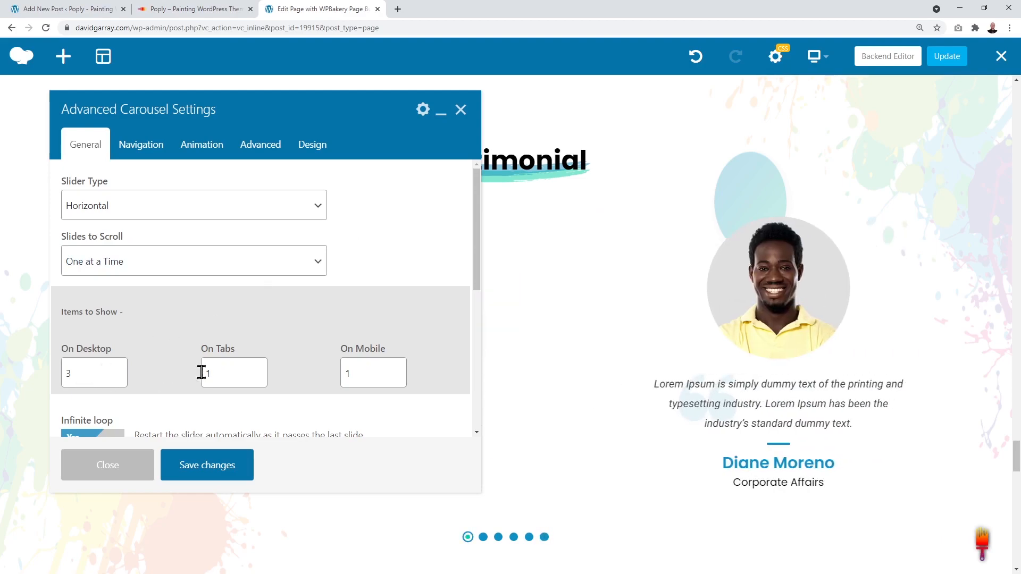
scroll(417, 345, "down", 1)
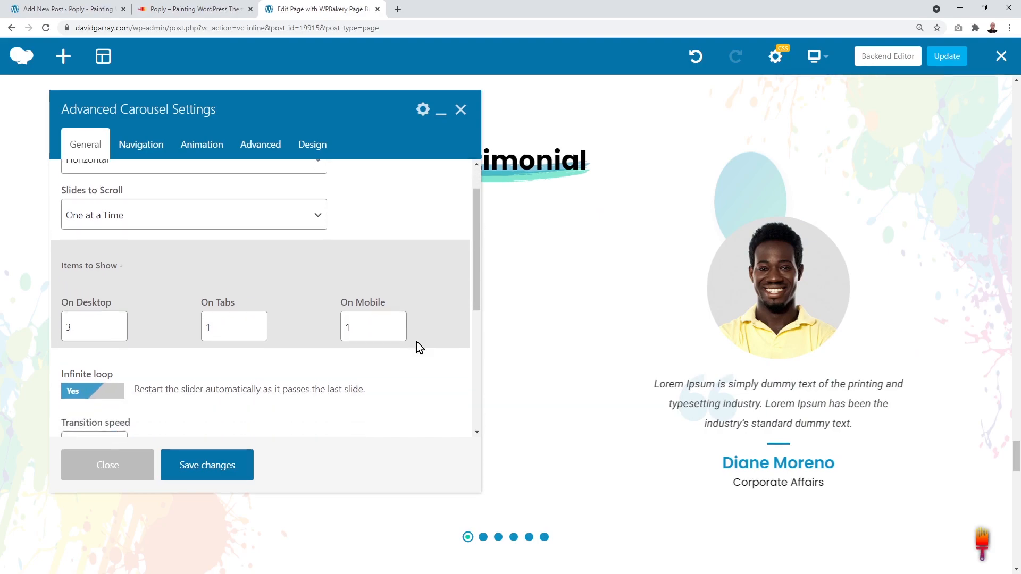
left_click(246, 315)
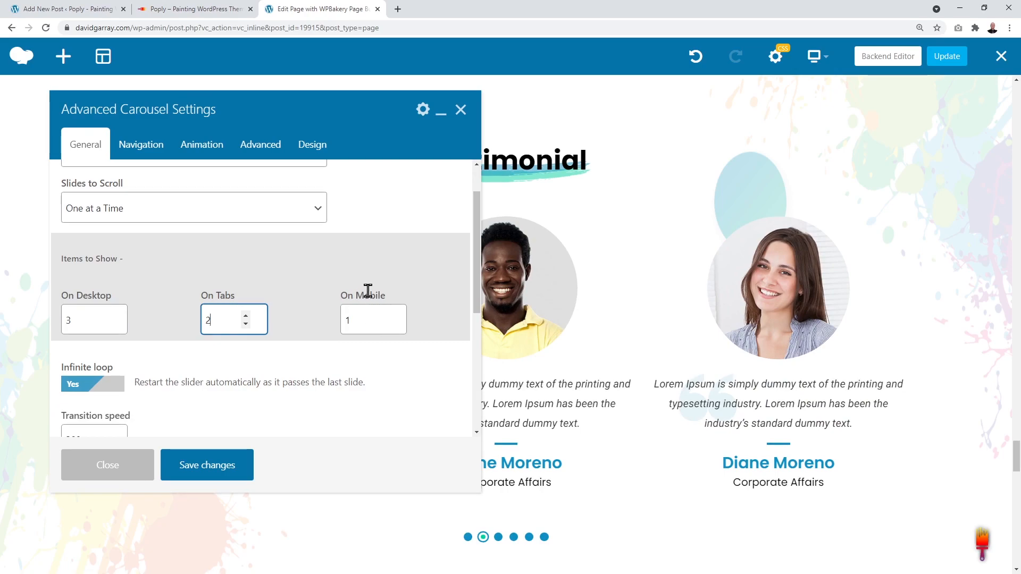
scroll(368, 292, "down", 3)
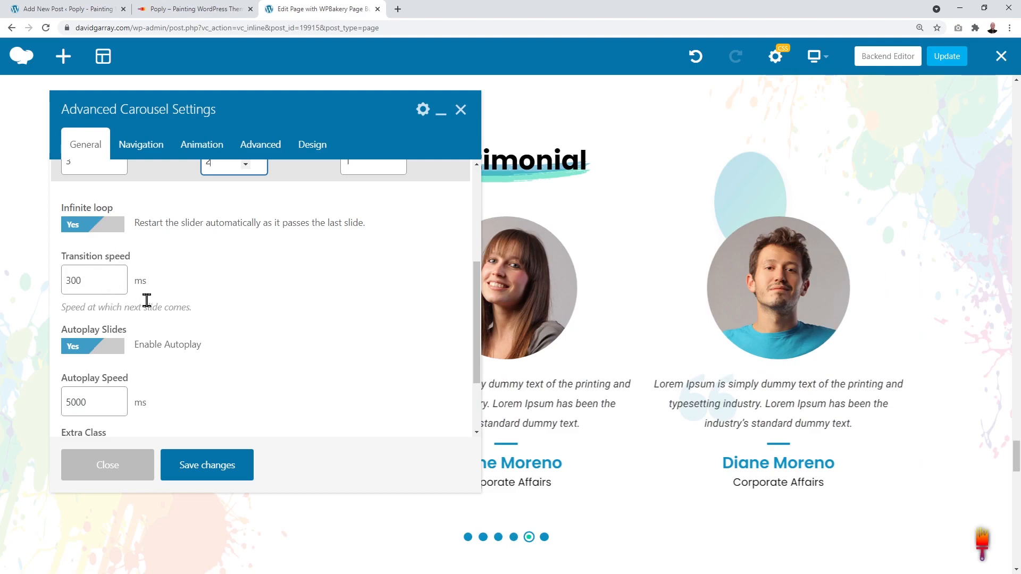
scroll(215, 317, "down", 1)
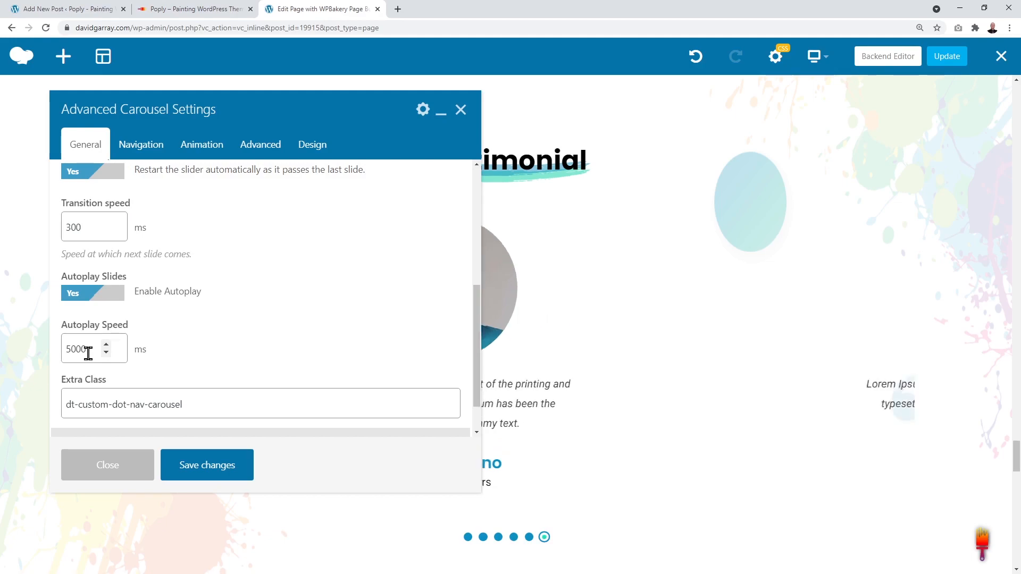
scroll(287, 332, "down", 1)
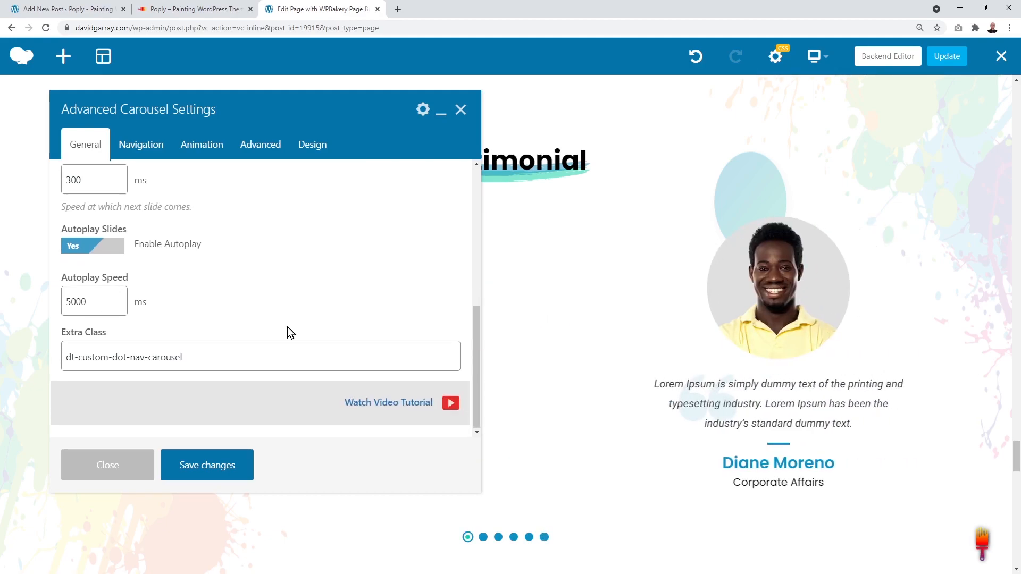
scroll(288, 332, "up", 2)
scroll(287, 332, "up", 4)
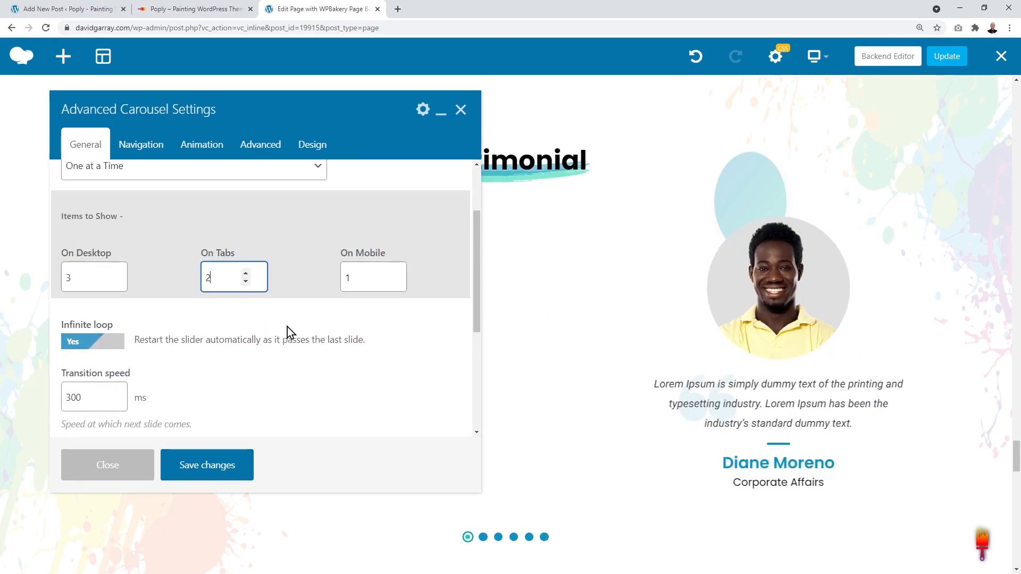
left_click(216, 469)
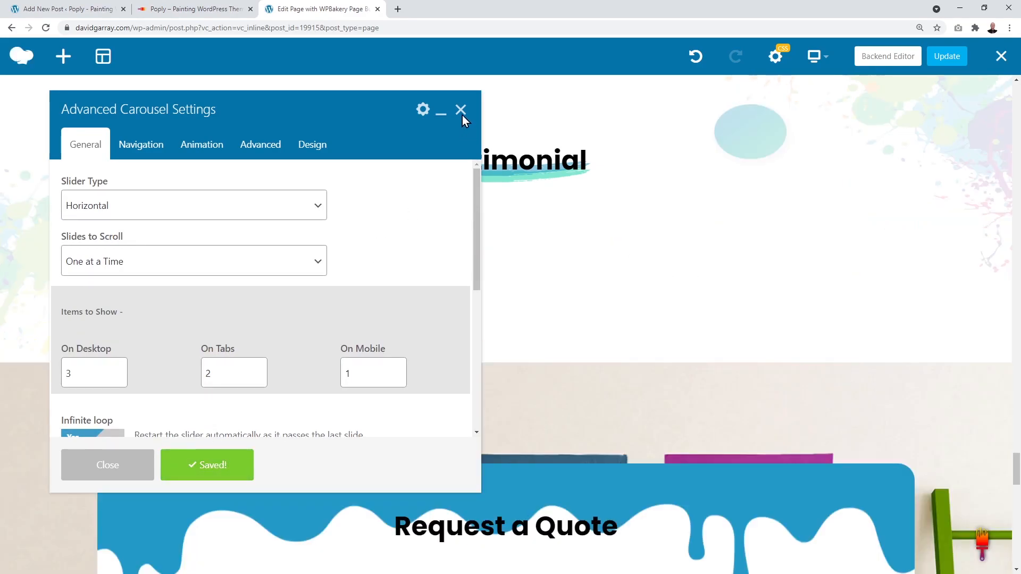
left_click(461, 110)
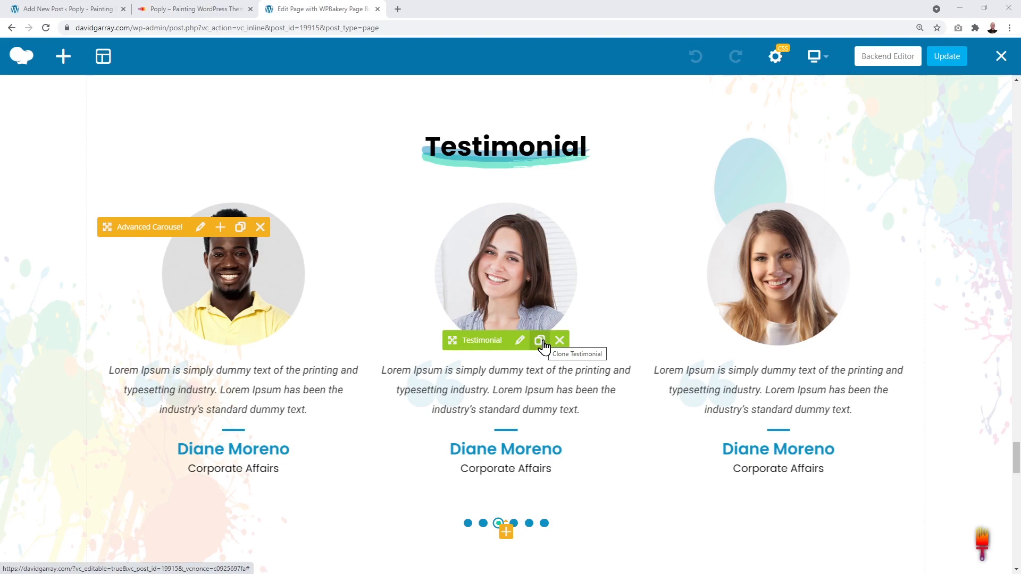
Step: Clone the middle testimonial, then scroll down to the Request a Quote form
left_click(542, 343)
scroll(624, 261, "down", 5)
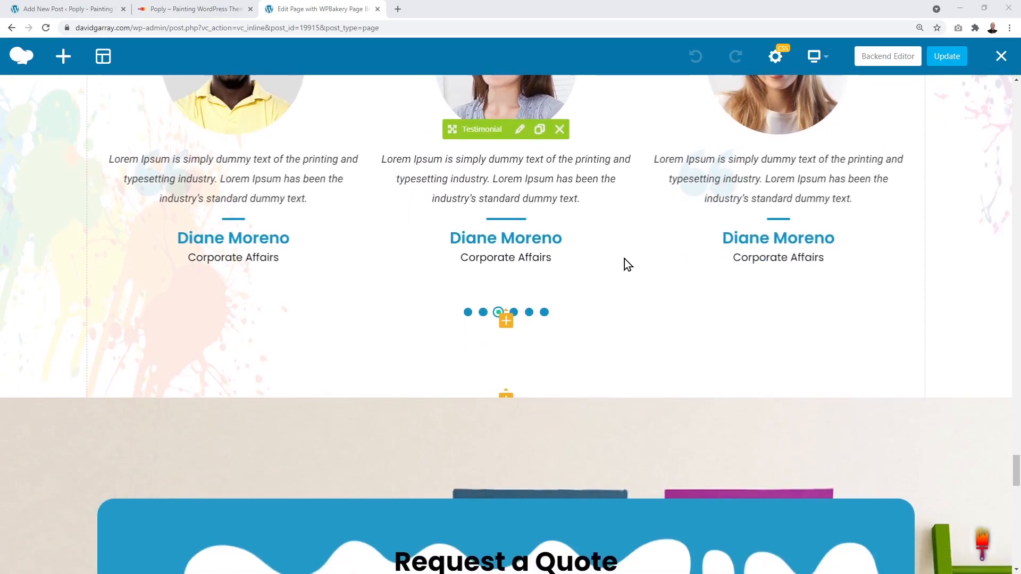
scroll(729, 274, "down", 5)
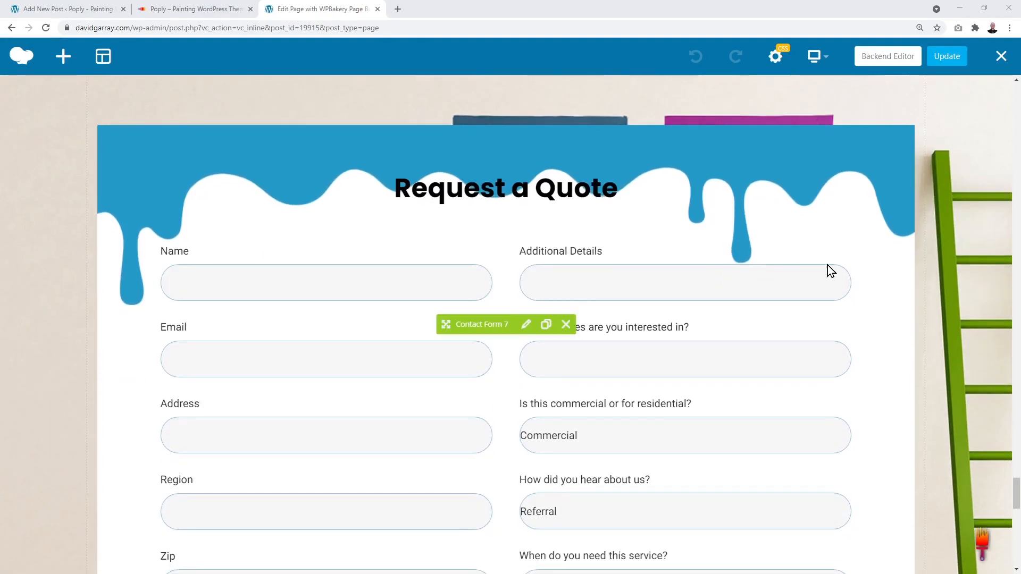
scroll(827, 269, "down", 1)
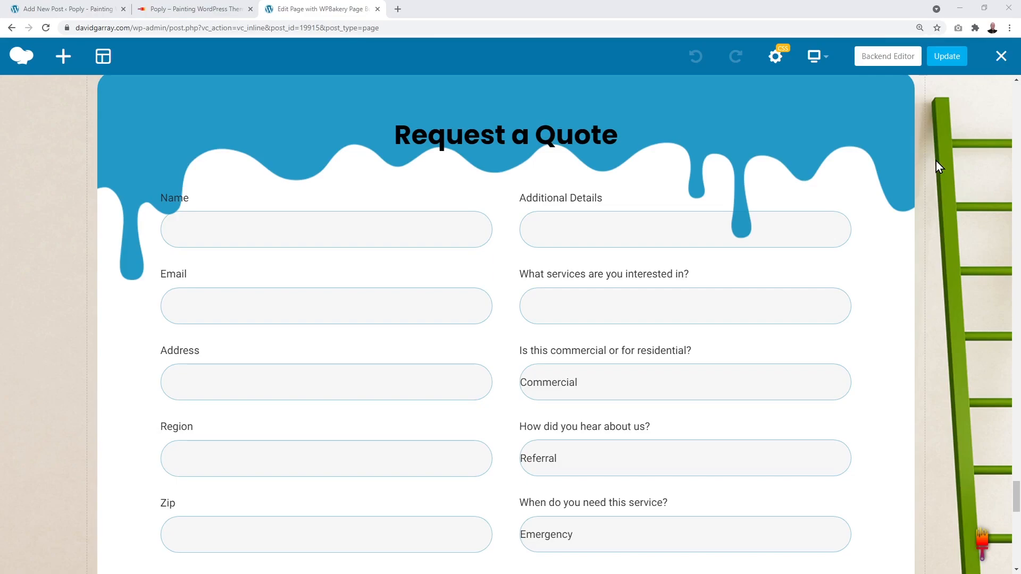
mouse_move(651, 222)
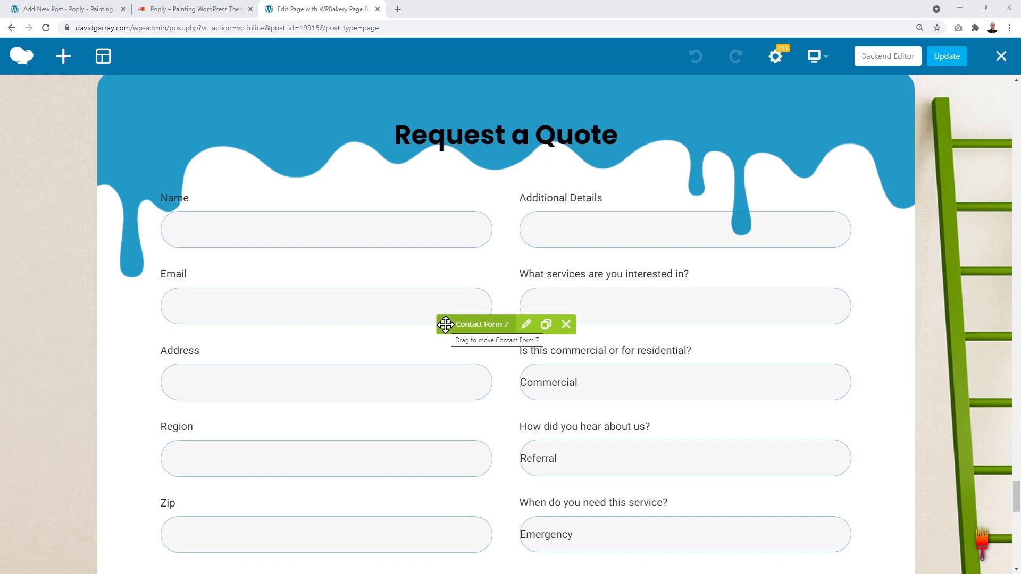
left_click(526, 326)
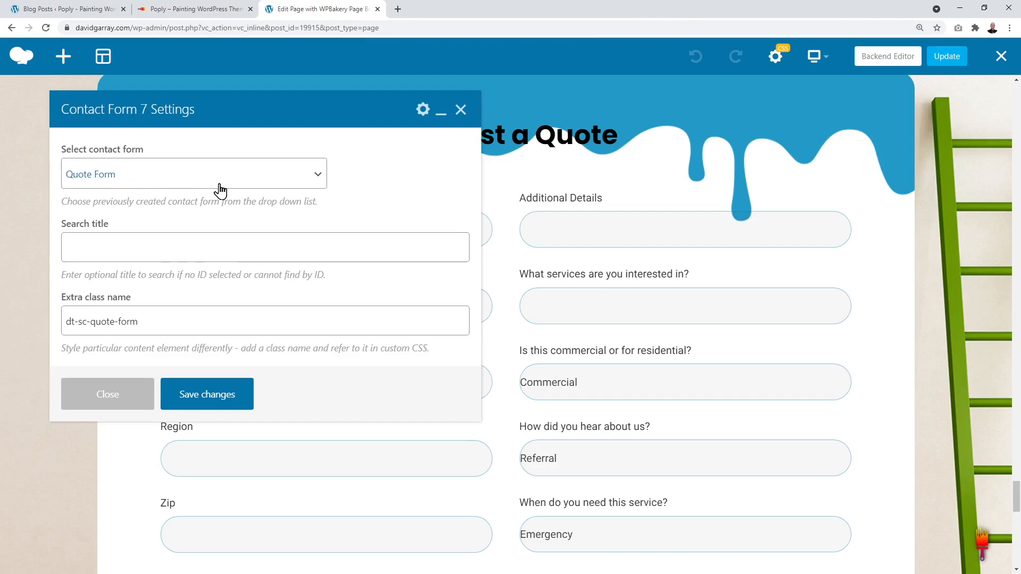
left_click(321, 182)
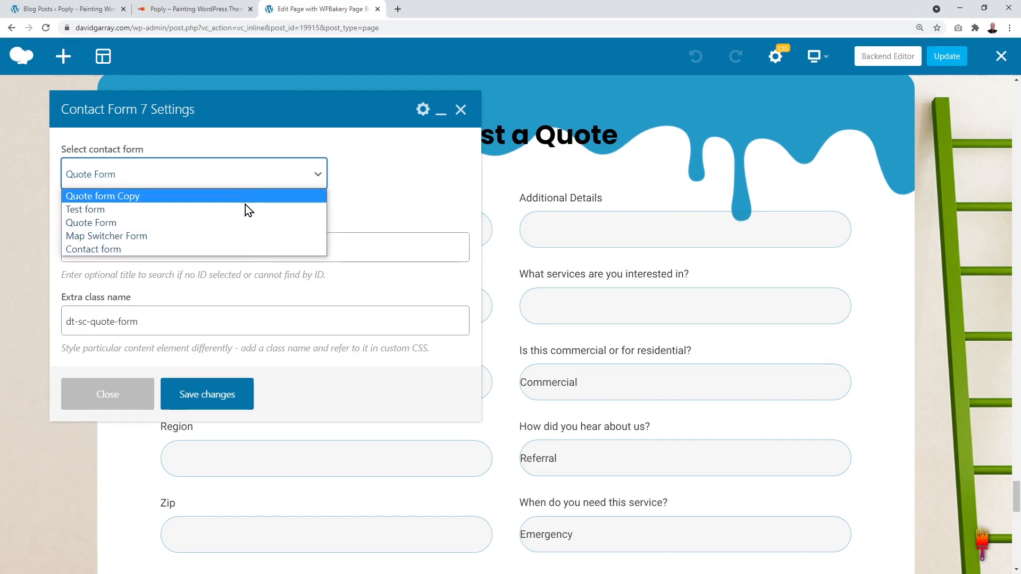
left_click(97, 225)
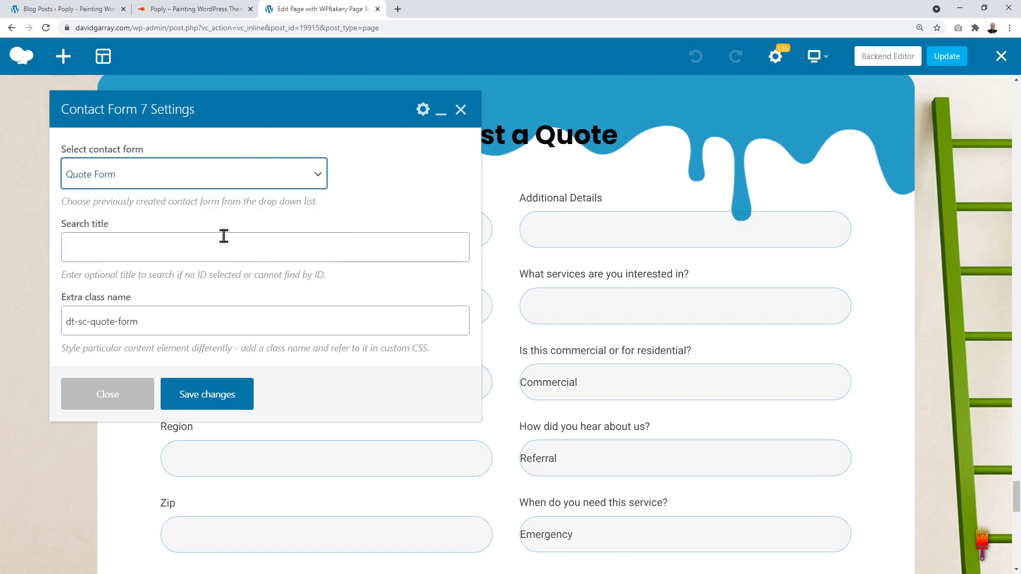
left_click(224, 391)
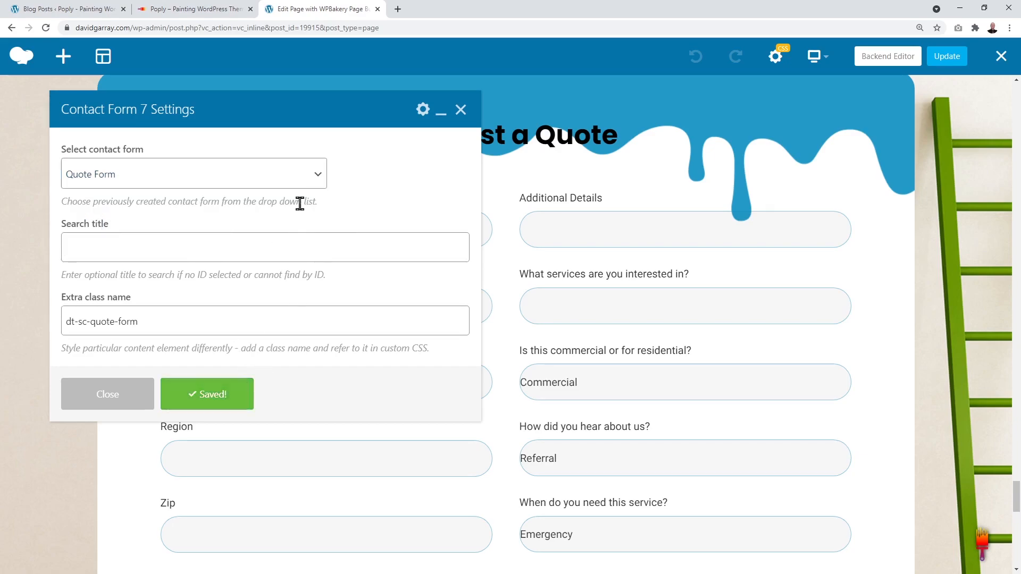
left_click(461, 110)
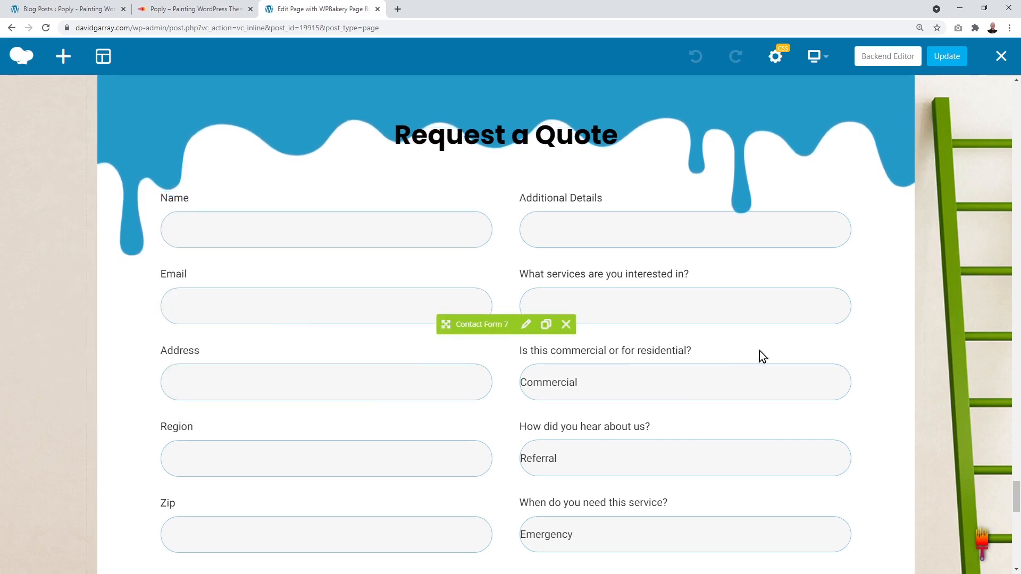
scroll(759, 356, "down", 1)
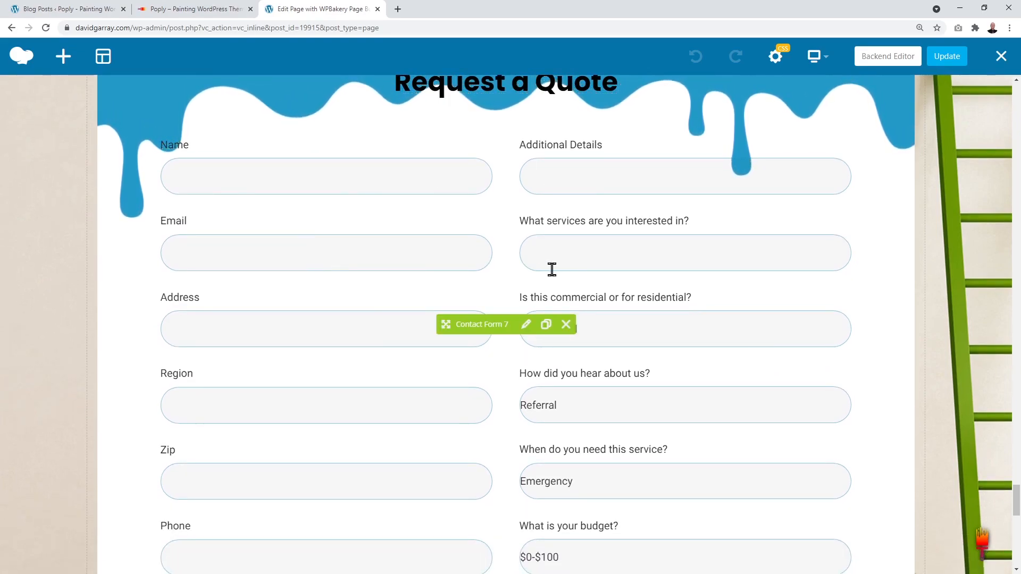
scroll(319, 319, "down", 1)
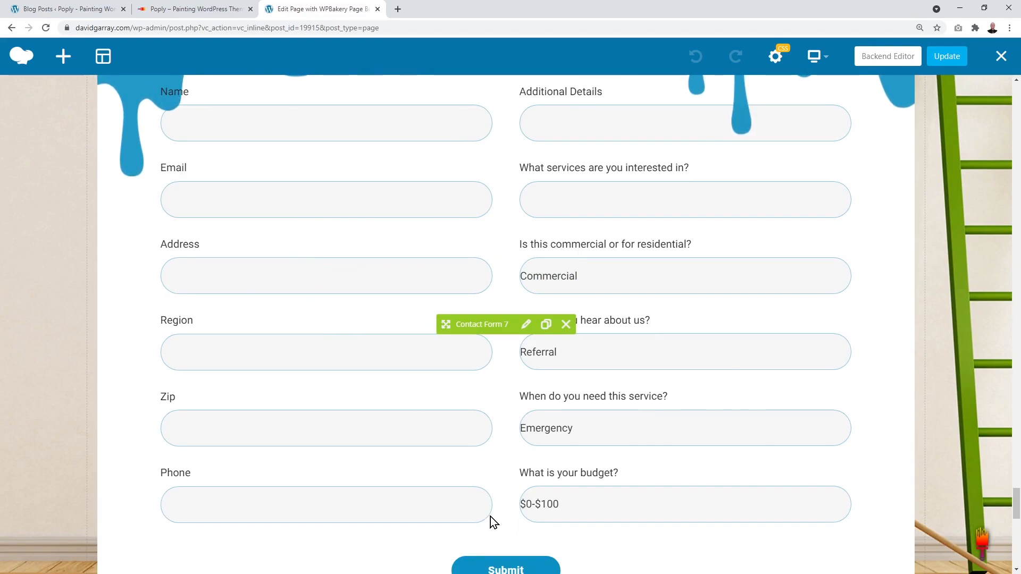
scroll(490, 497, "up", 1)
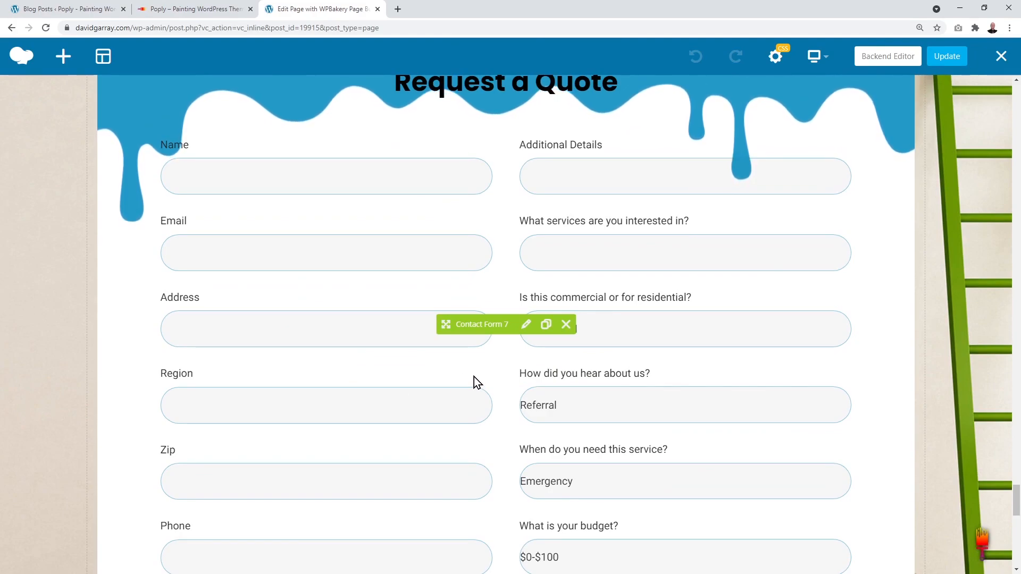
scroll(473, 377, "up", 1)
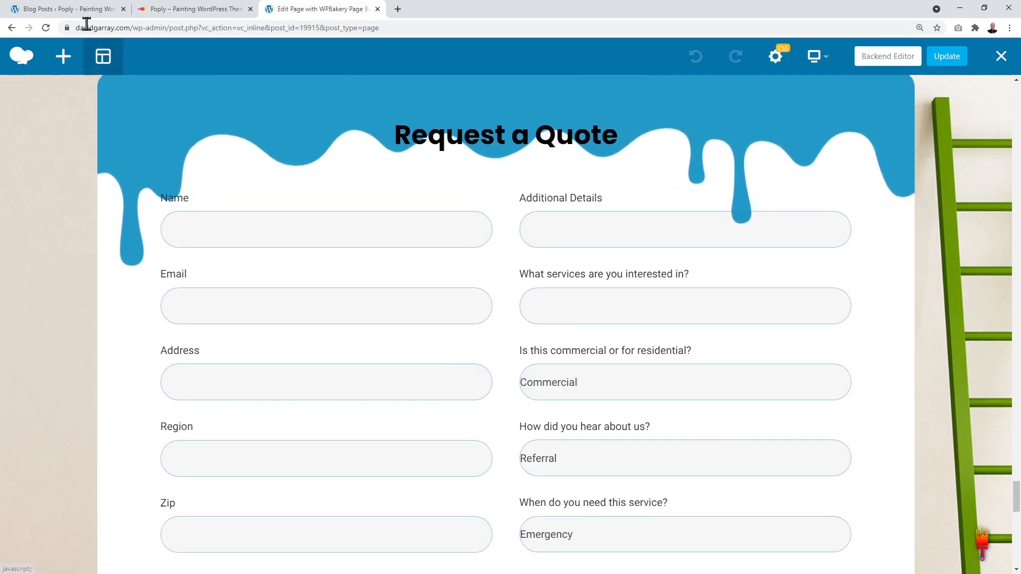
Step: Open the Contact Forms list, look over its five forms, and start a new form
left_click(68, 14)
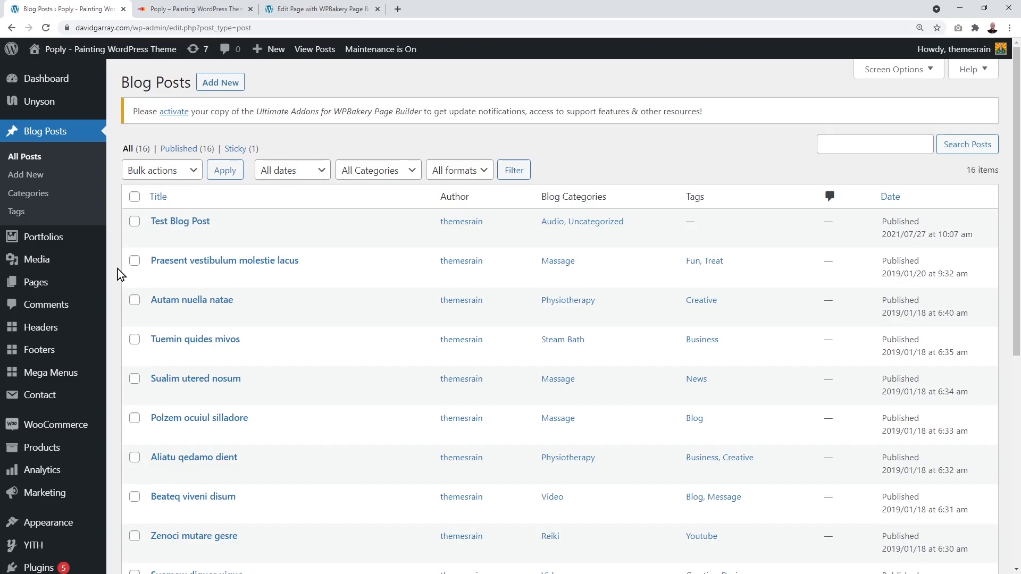
mouse_move(40, 400)
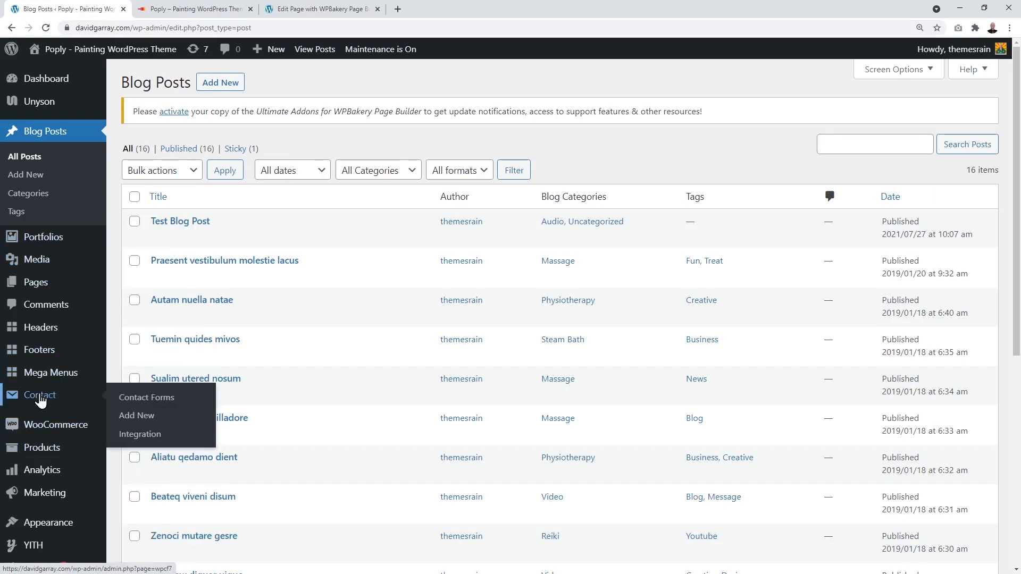
left_click(40, 400)
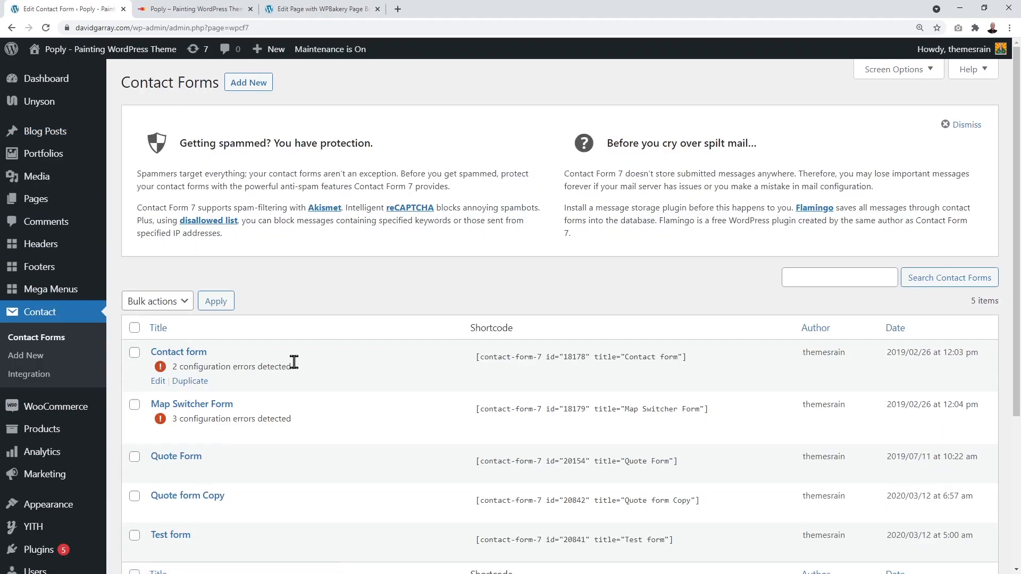
scroll(226, 384, "down", 2)
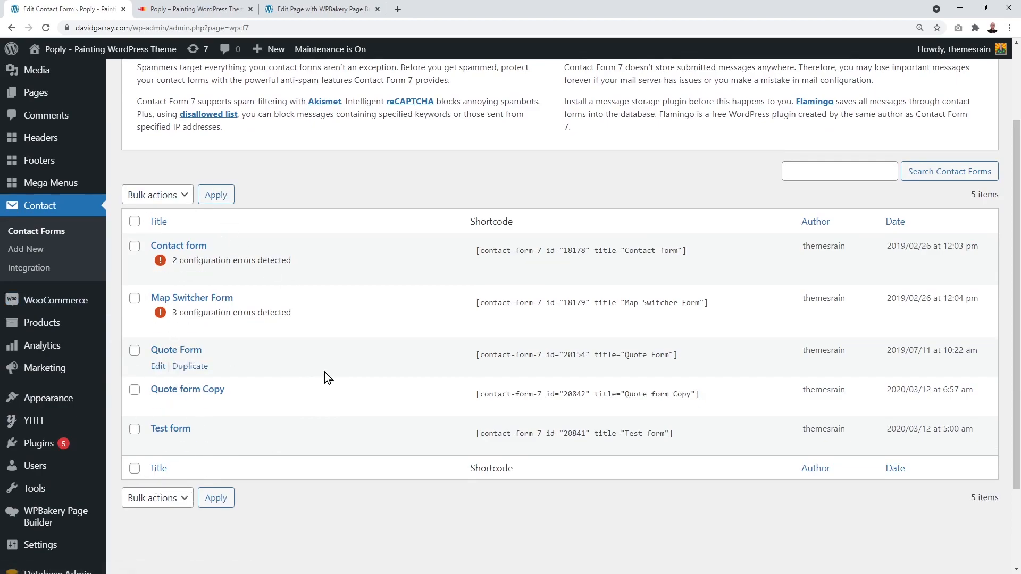
scroll(325, 376, "up", 1)
scroll(325, 372, "up", 1)
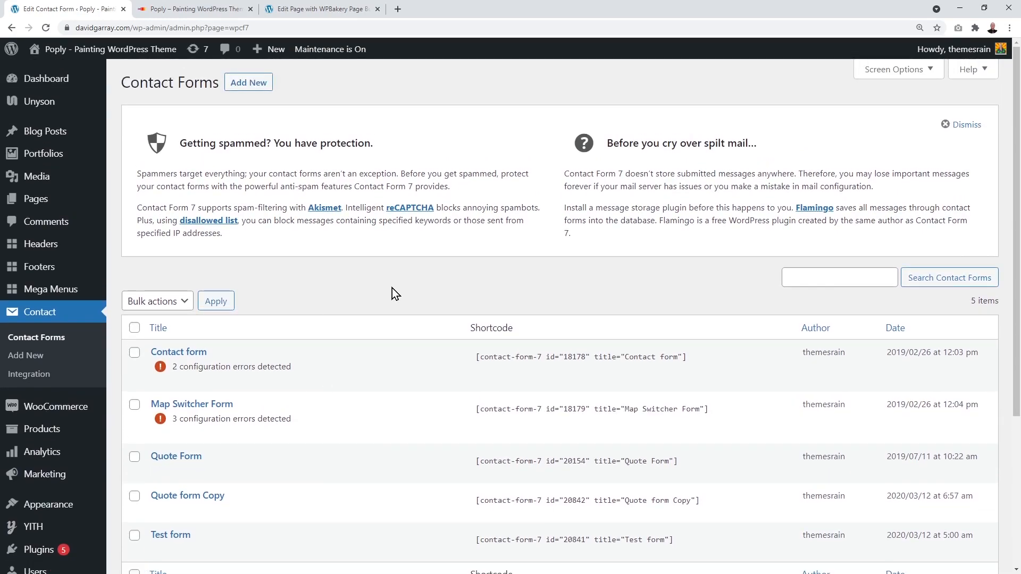
left_click(255, 89)
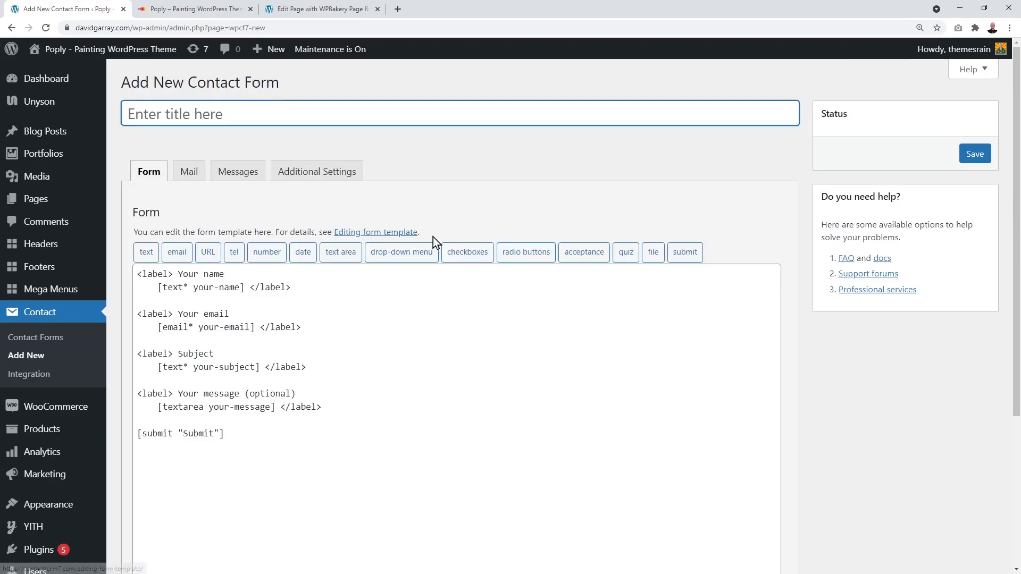
Step: Create a new contact form titled 'Request a Quote' and save it
key("shift")
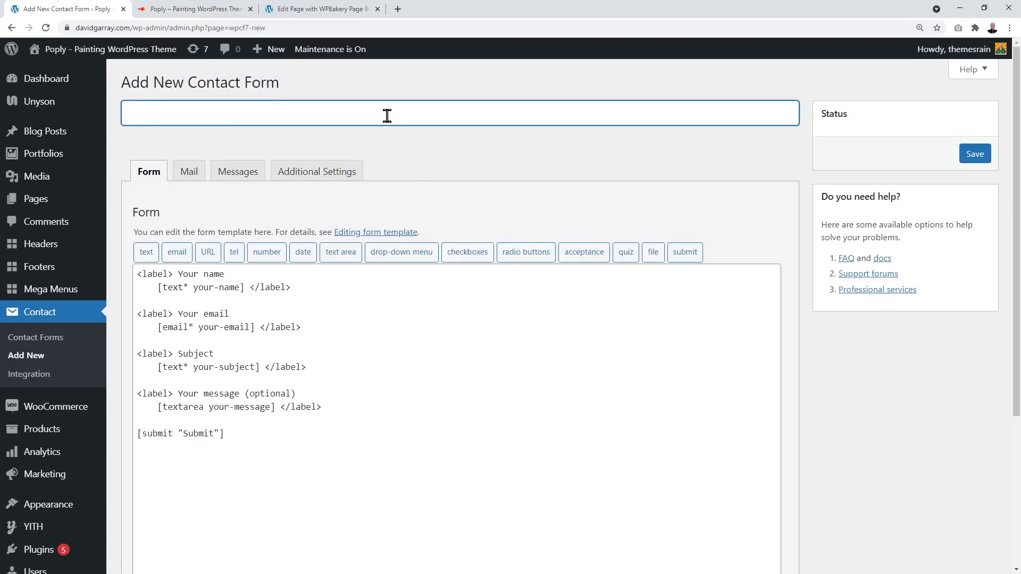
type("Request a Quote")
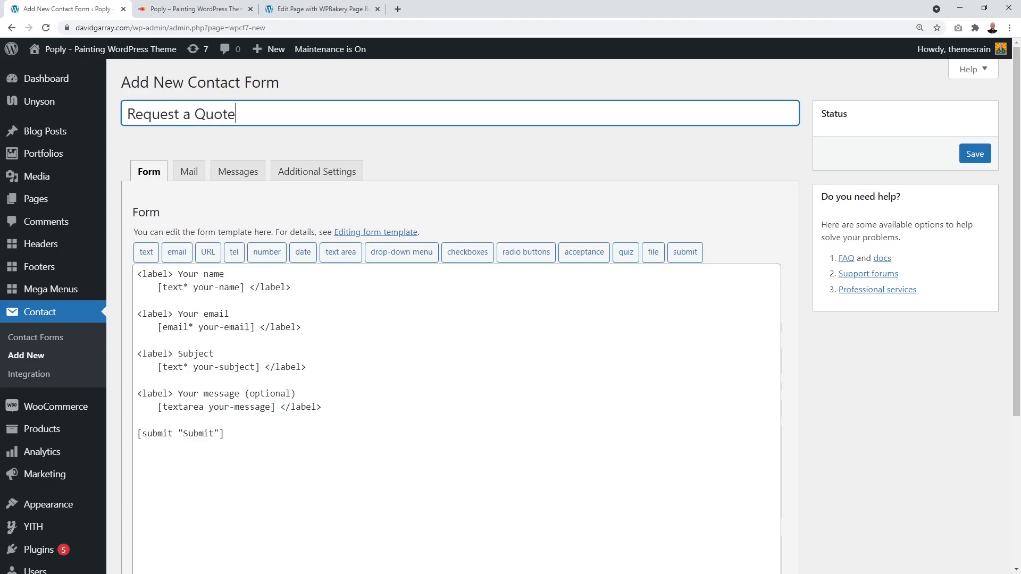
left_click(975, 156)
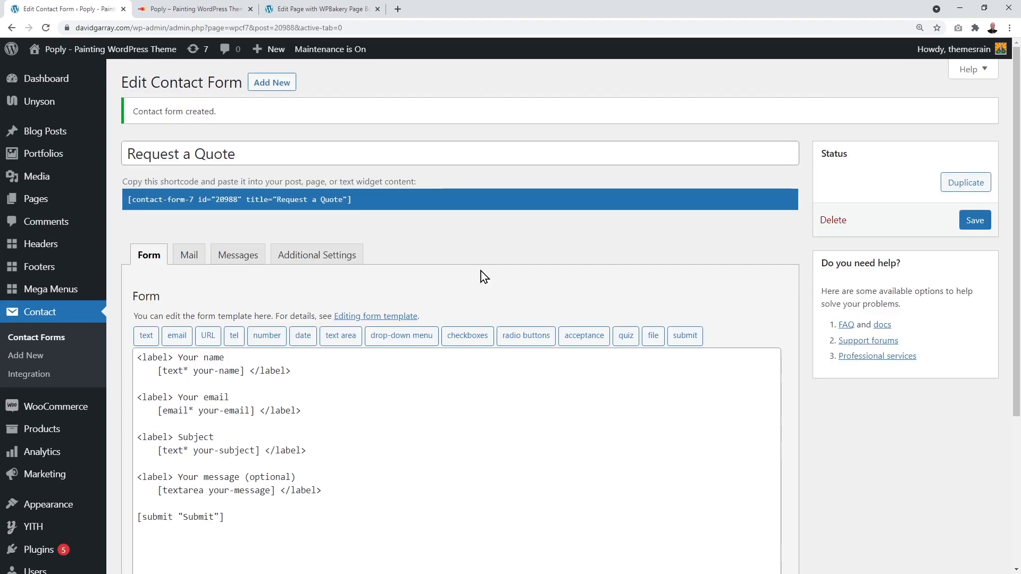
left_click(192, 260)
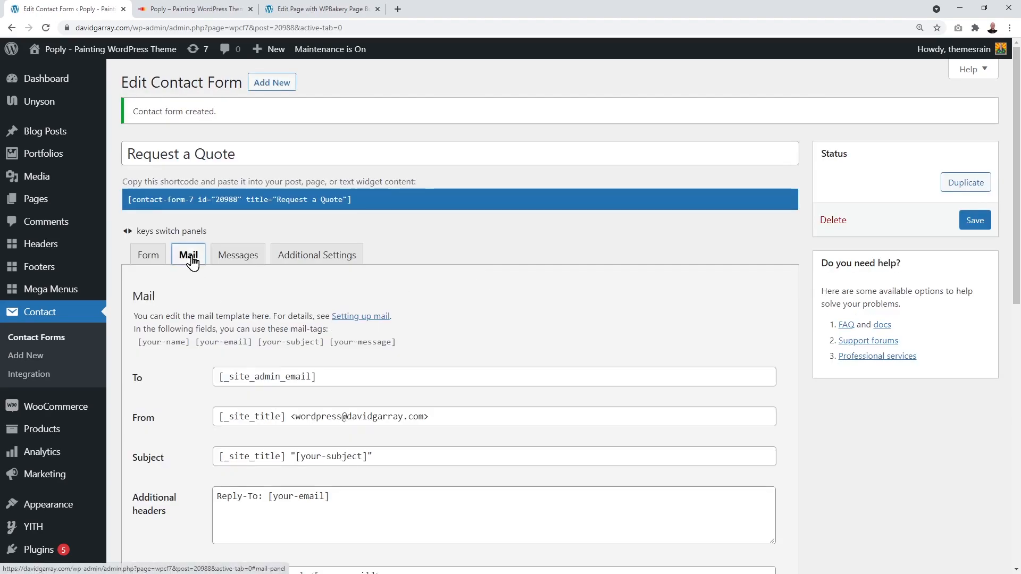
Step: Replace the Request a Quote form's Mail To recipient with your own e-mail address and save
scroll(531, 315, "down", 2)
scroll(531, 315, "down", 3)
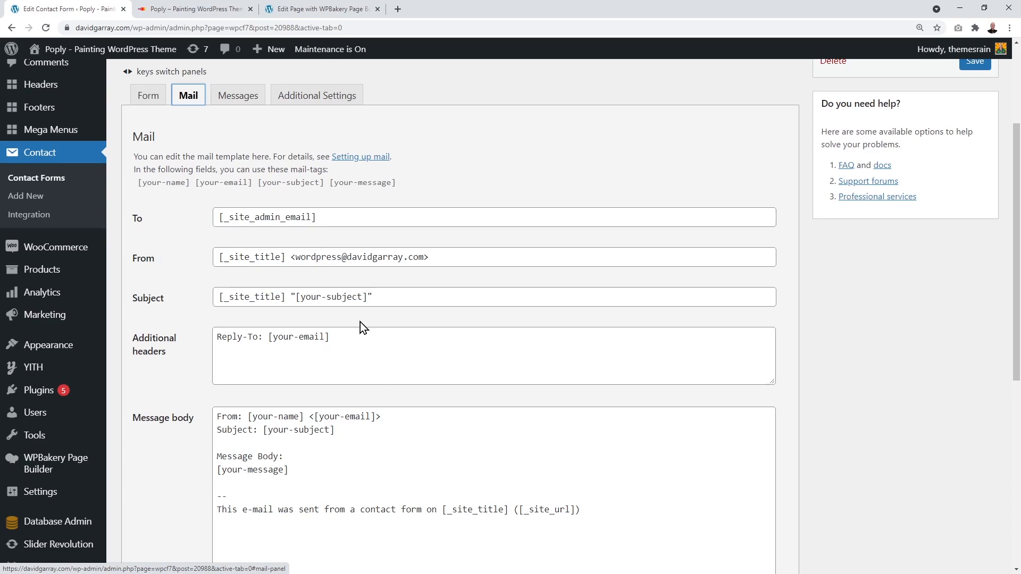
left_click(342, 220)
left_click_drag(322, 218, 219, 246)
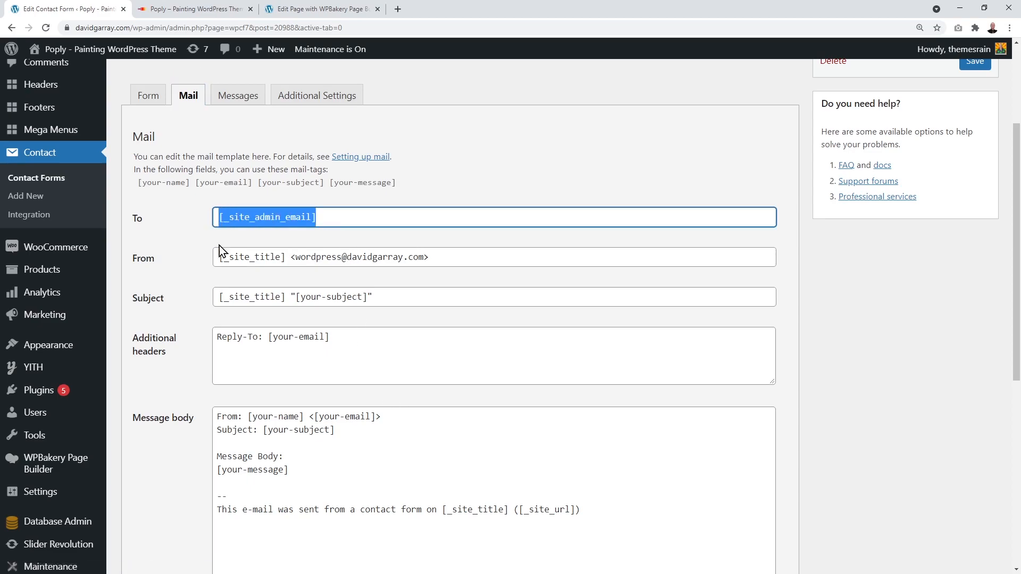
key("BackSpace")
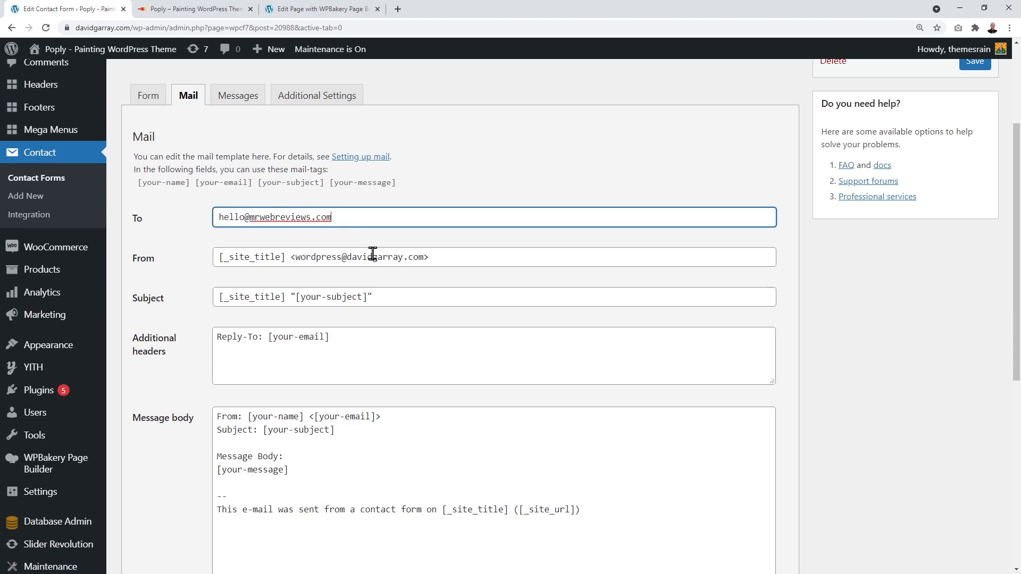
left_click(630, 311)
scroll(630, 312, "up", 3)
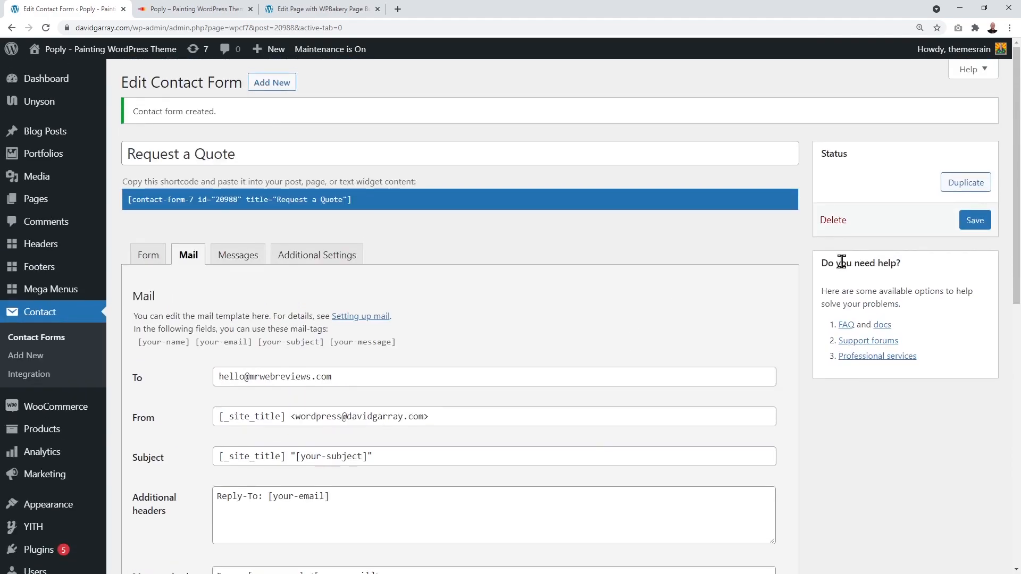
left_click(971, 228)
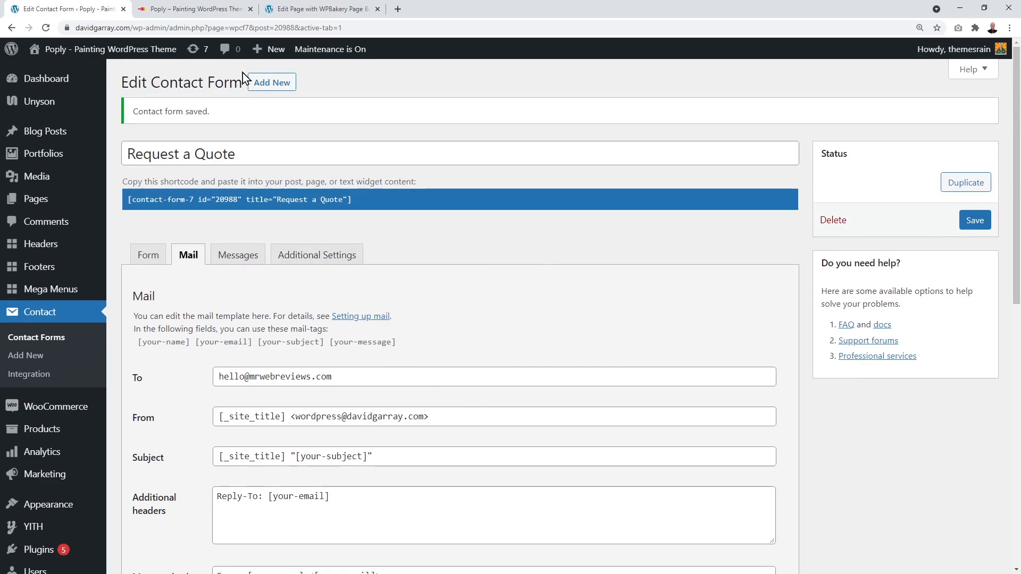
left_click(318, 9)
mouse_move(716, 282)
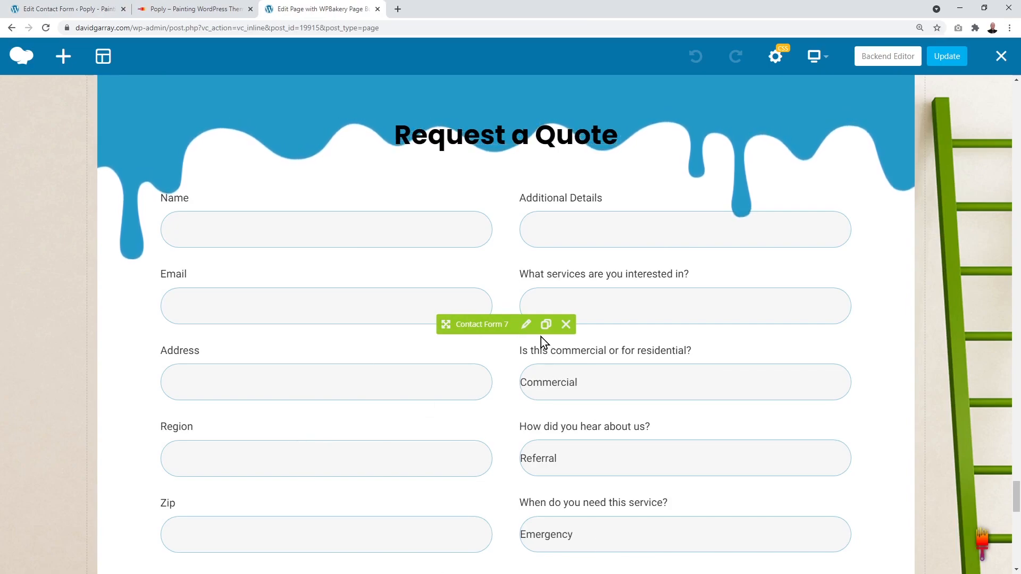
Step: Switch the page's Contact Form 7 element to the Request a Quote form
left_click(526, 325)
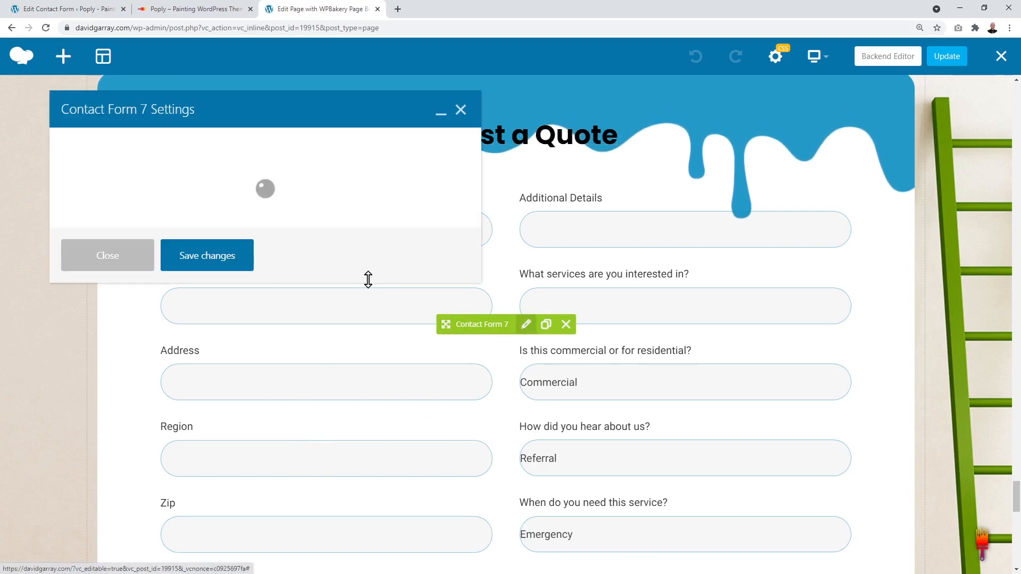
left_click(317, 178)
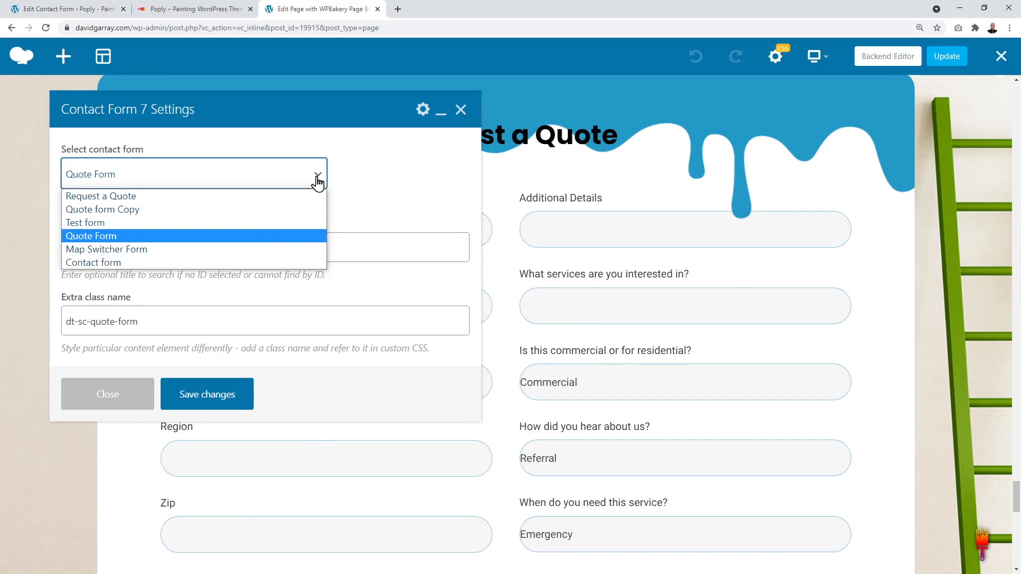
left_click(76, 197)
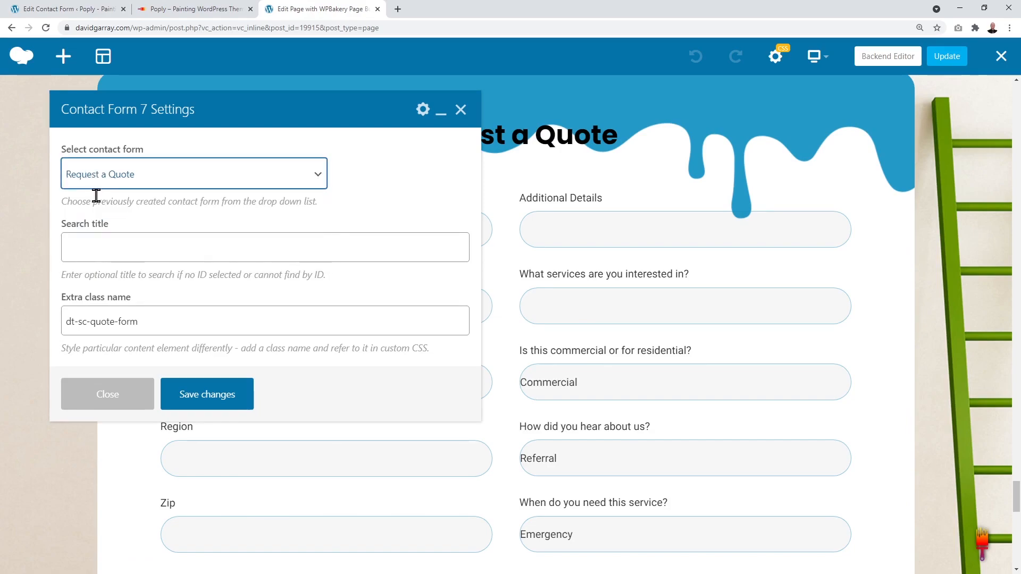
left_click(214, 404)
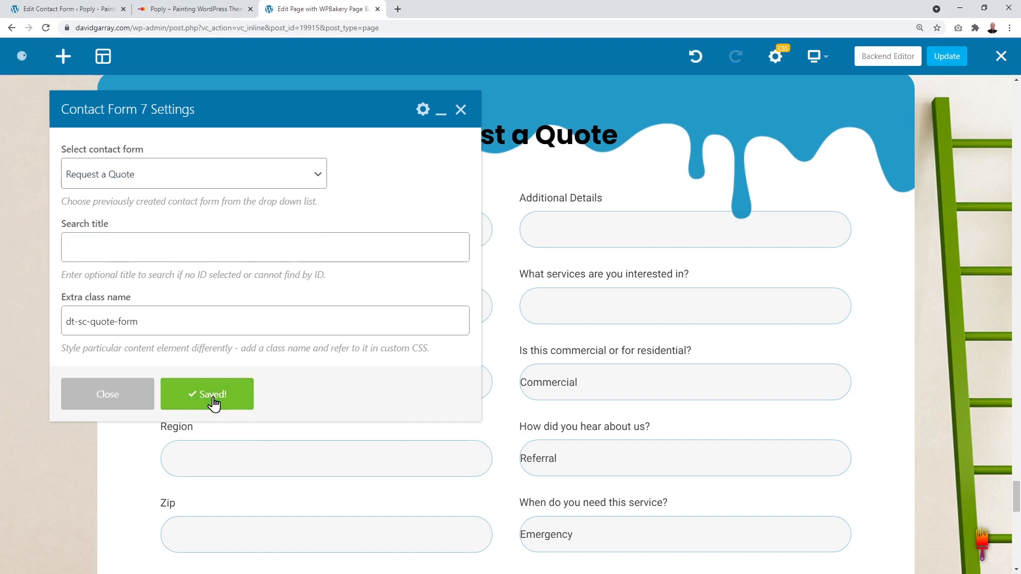
left_click(460, 110)
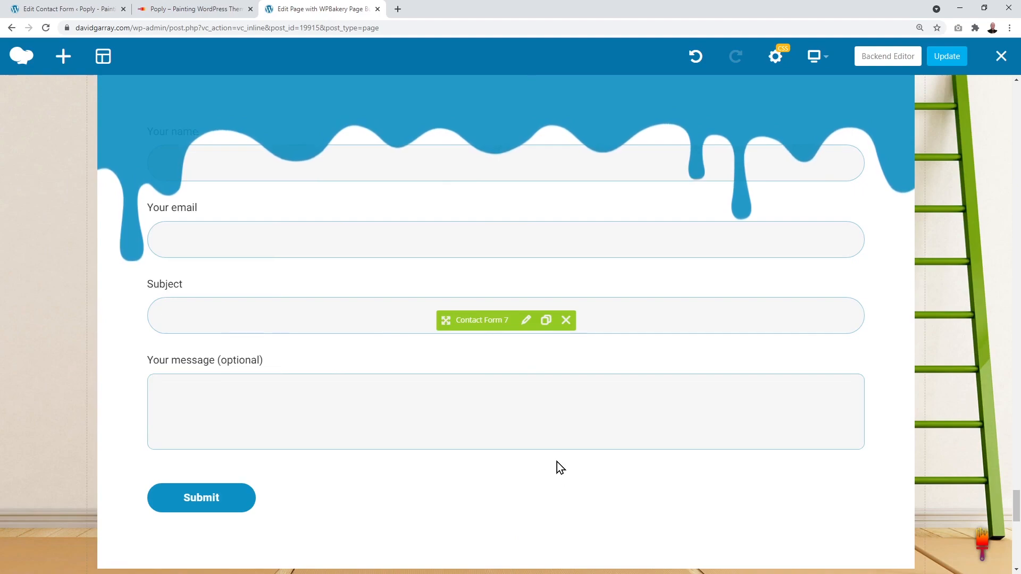
scroll(557, 473, "up", 1)
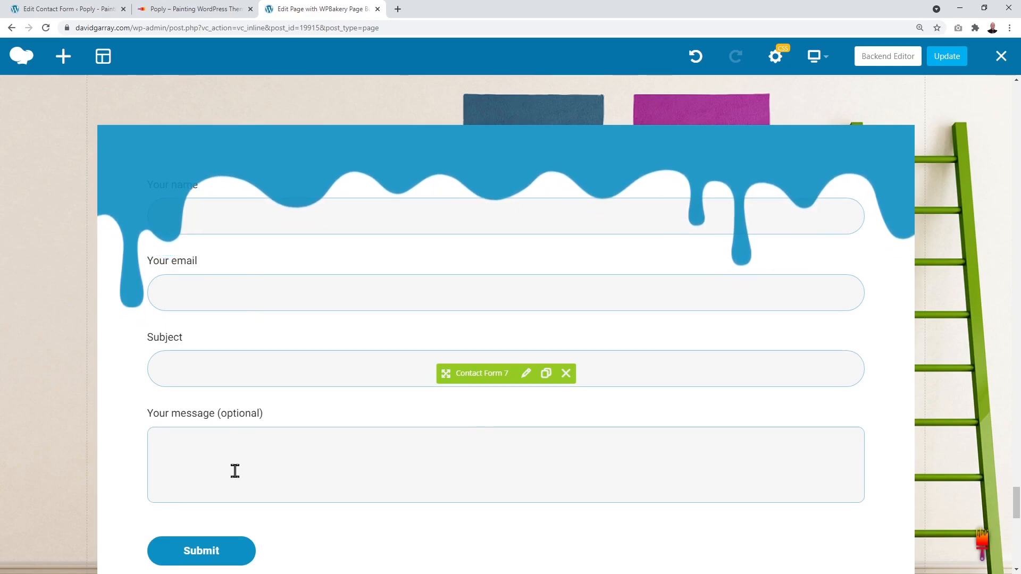
key("ctrl+z")
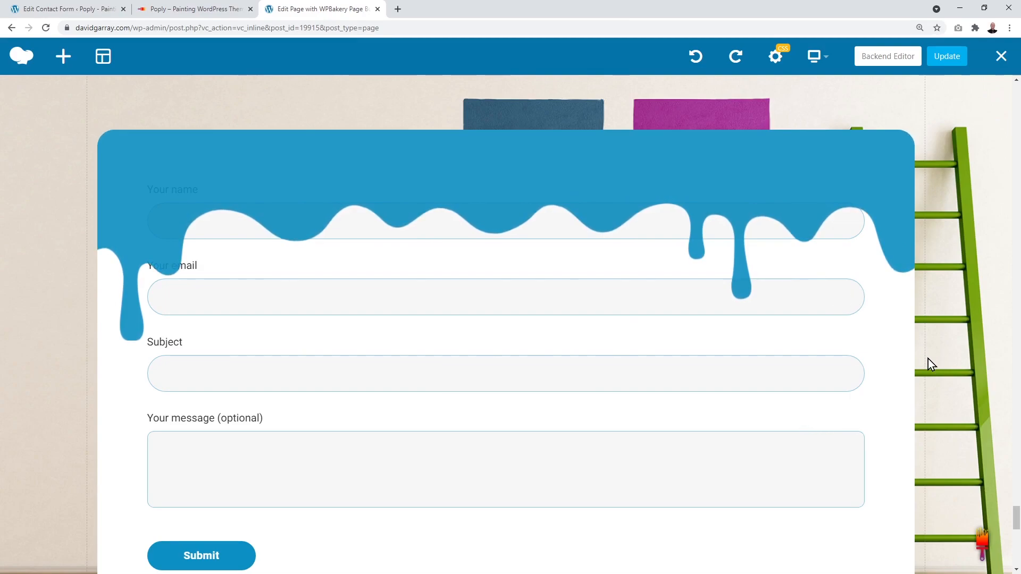
scroll(928, 358, "up", 1)
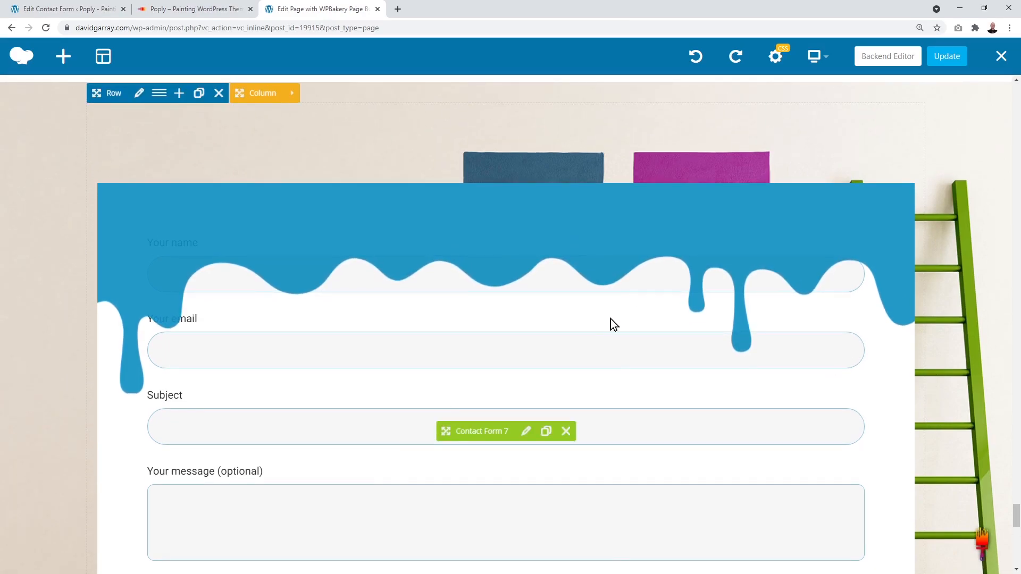
Step: Remove the dt-sc-quote-form extra class name from the contact form element and save
left_click(527, 433)
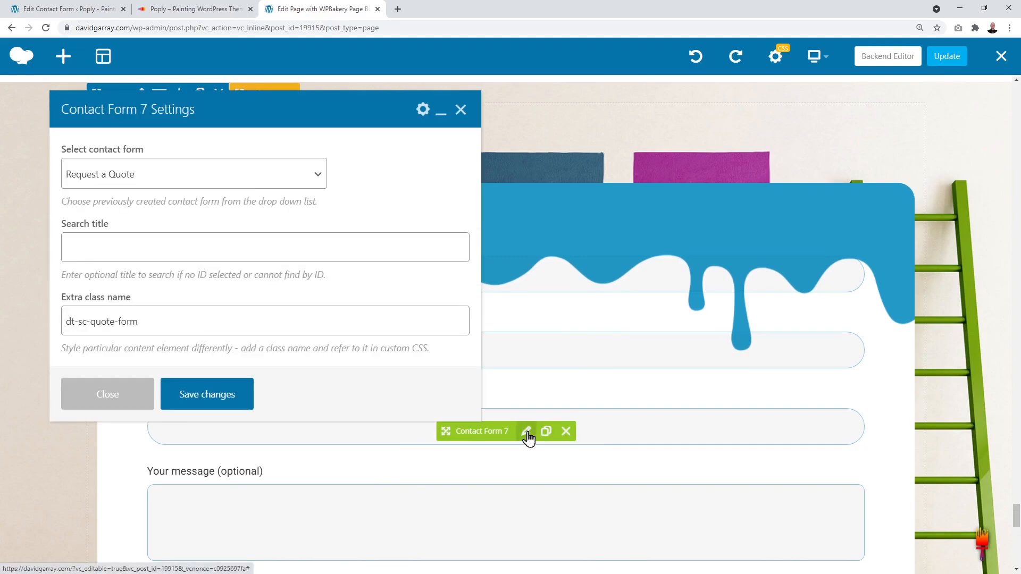
left_click(153, 323)
left_click_drag(153, 323, 67, 320)
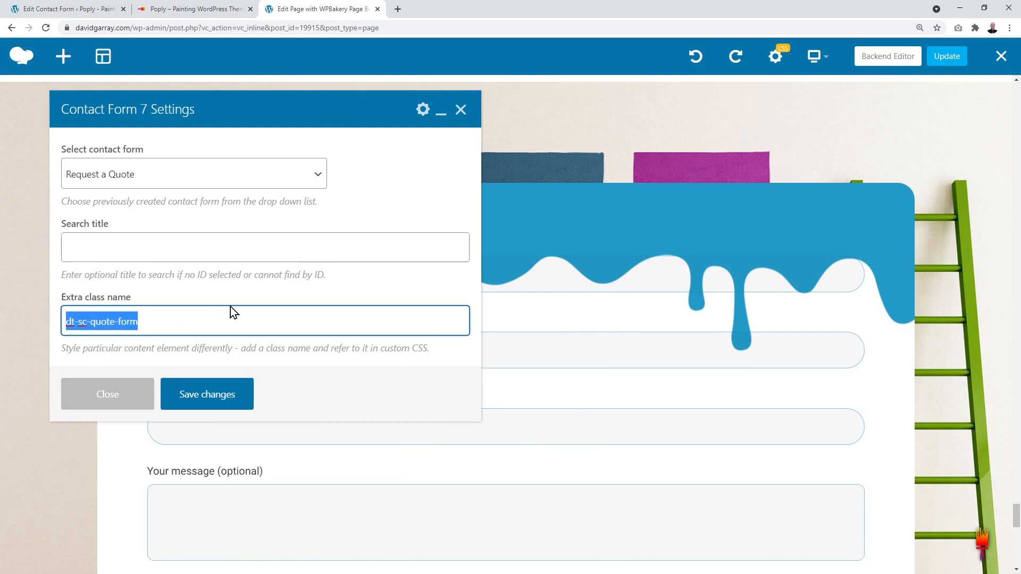
key("BackSpace")
left_click(223, 403)
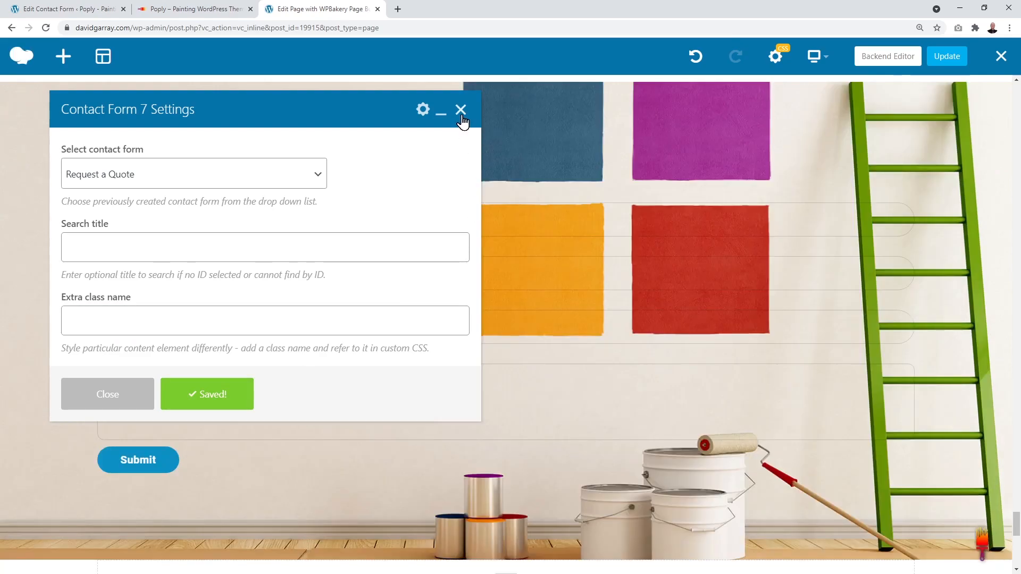
left_click(460, 113)
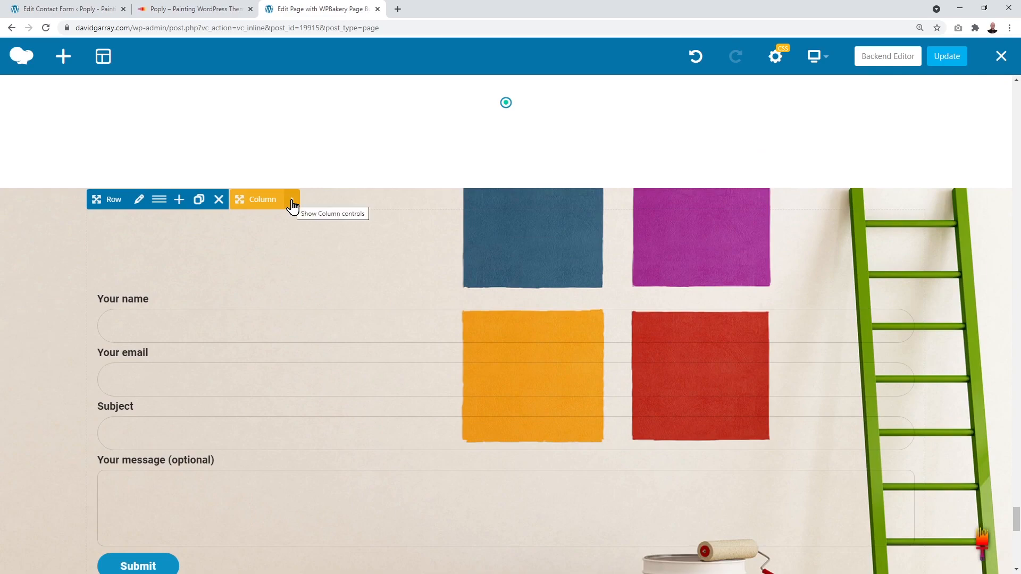
Step: Open the quote column's settings at its Design Options
left_click(292, 205)
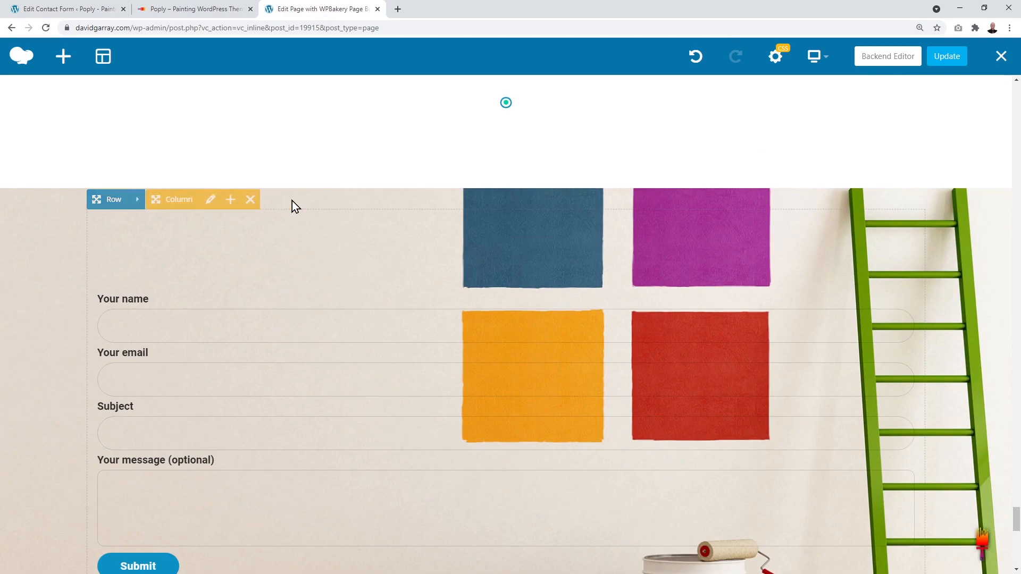
left_click(211, 205)
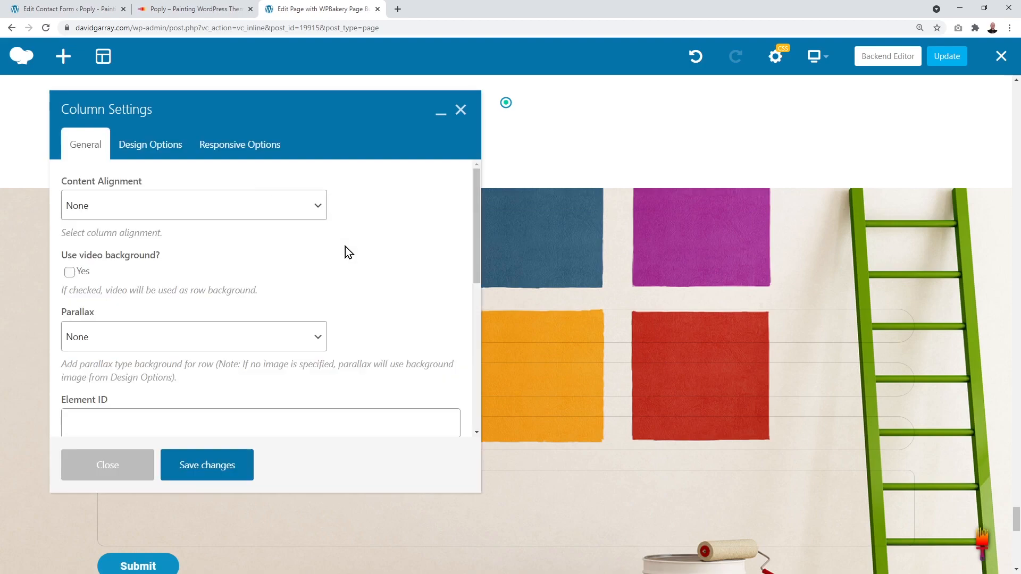
left_click(163, 146)
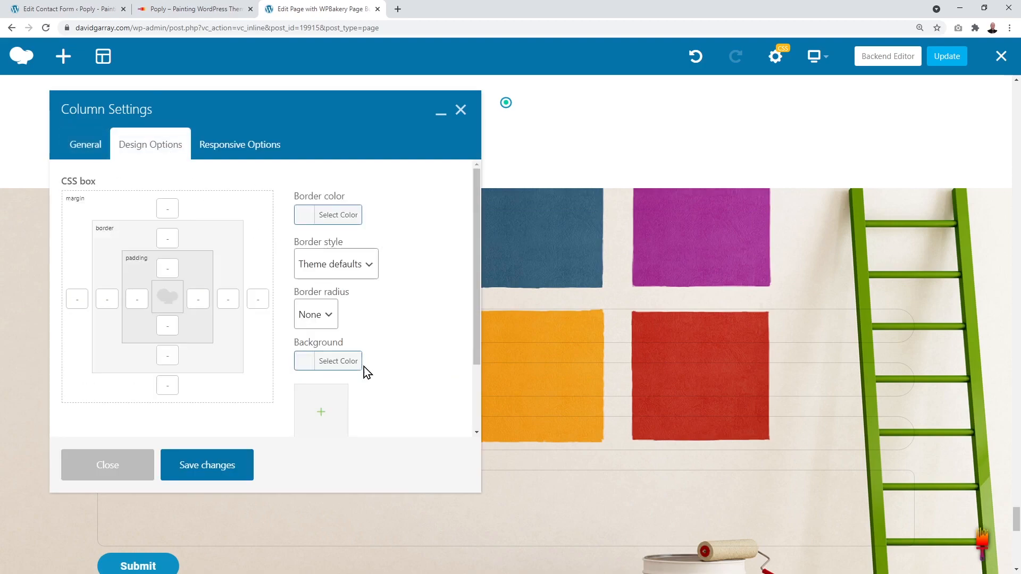
scroll(396, 362, "down", 1)
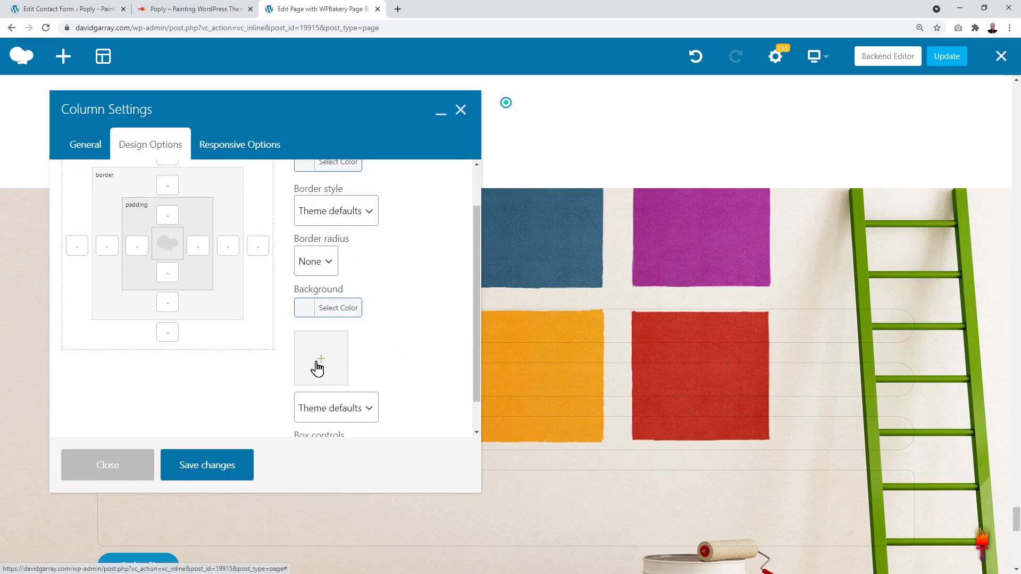
scroll(388, 365, "up", 1)
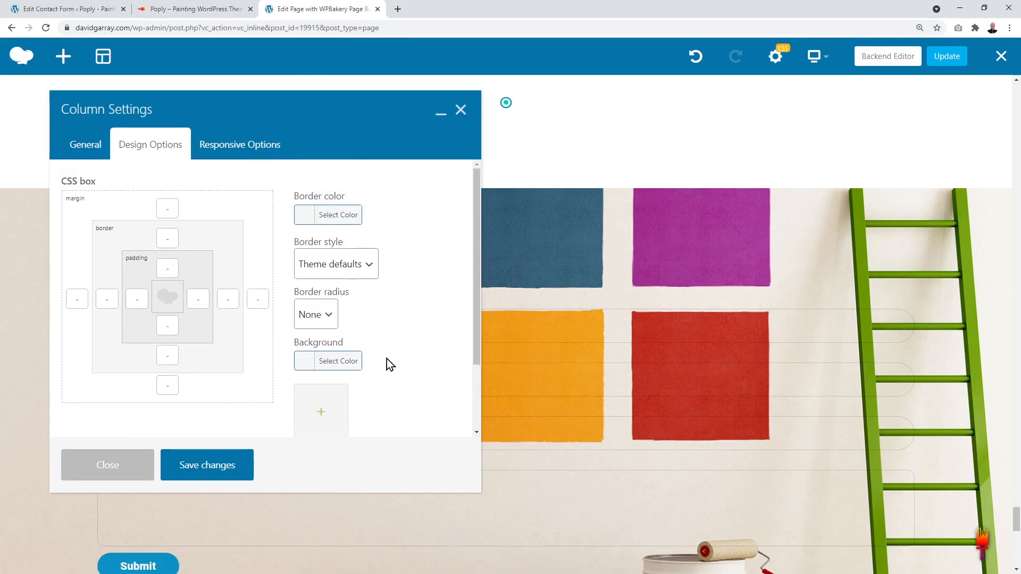
Step: Save a light orange column background, then undo it with Ctrl+Z
left_click(308, 365)
scroll(391, 378, "down", 3)
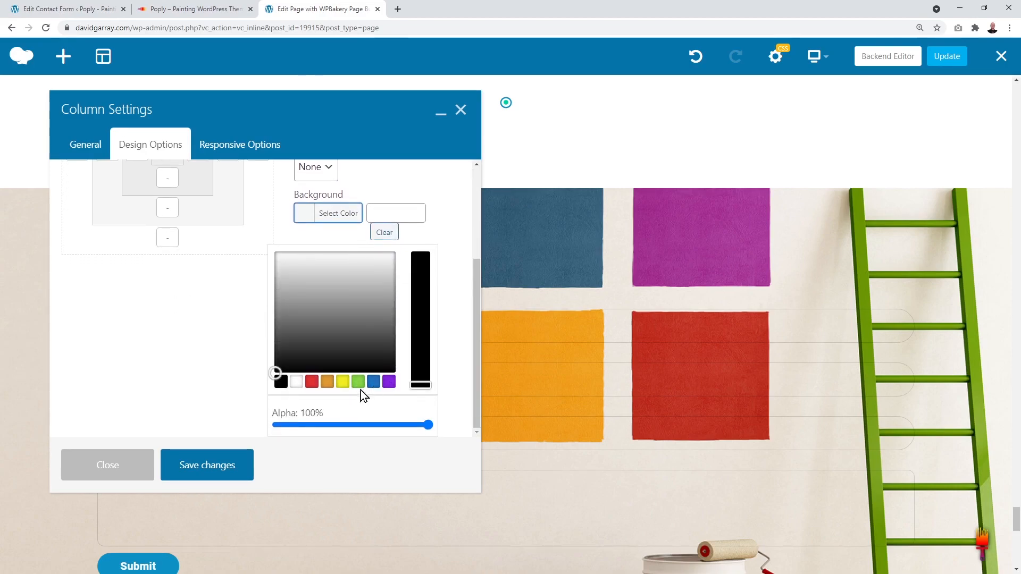
left_click(327, 390)
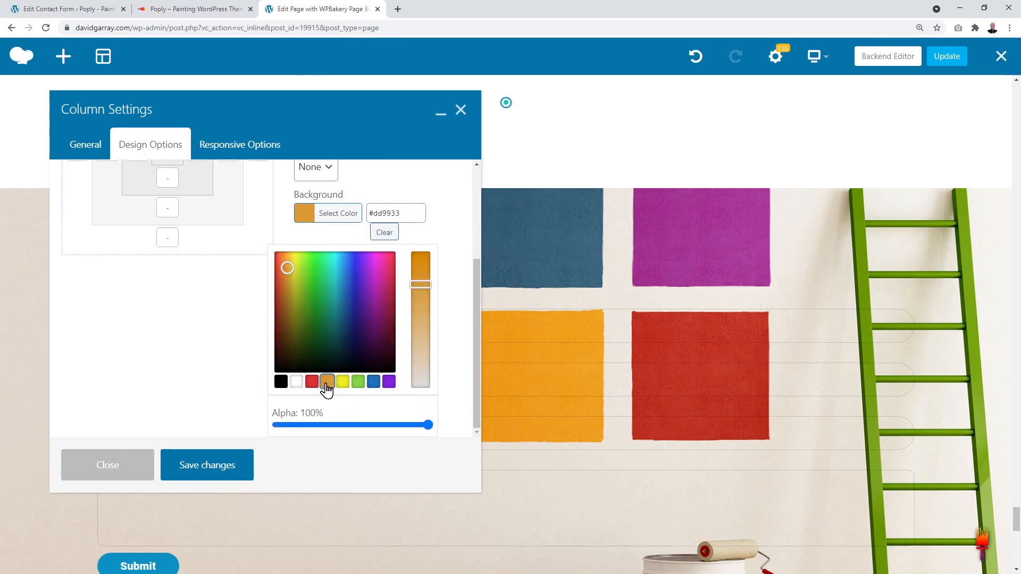
mouse_move(429, 286)
left_mouse_down()
mouse_move(428, 276)
mouse_move(425, 299)
left_mouse_up()
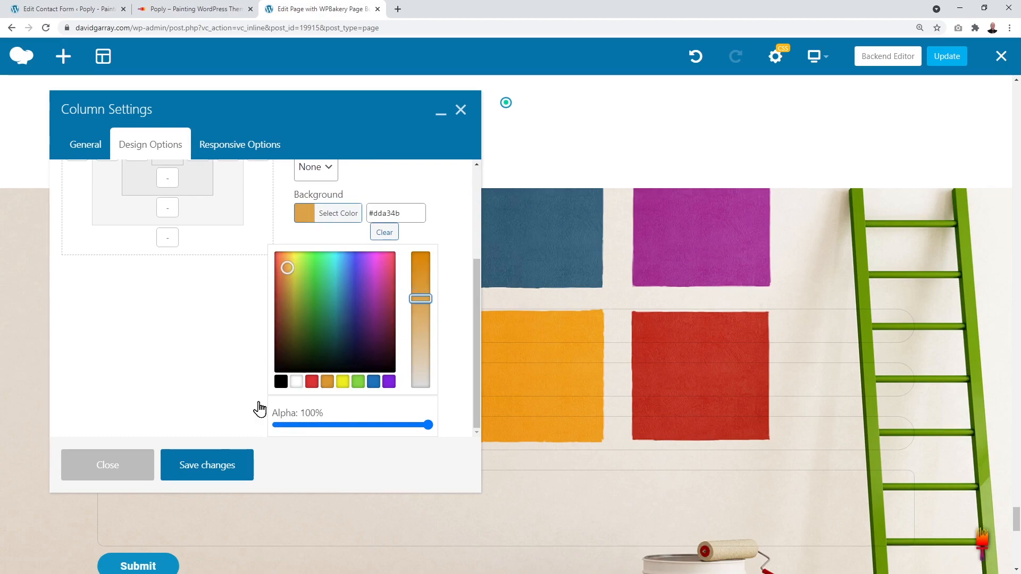
left_click(221, 475)
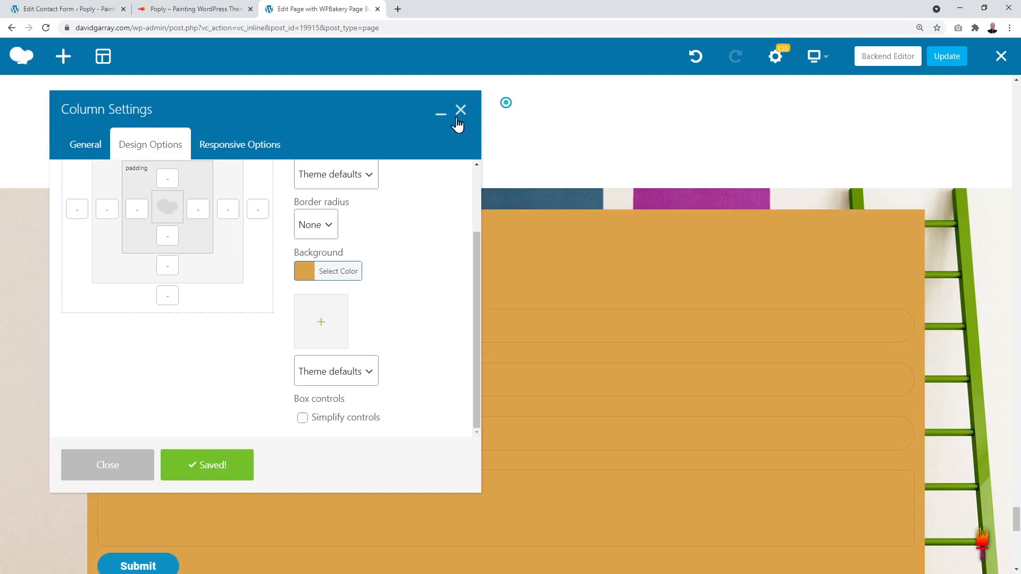
left_click(461, 112)
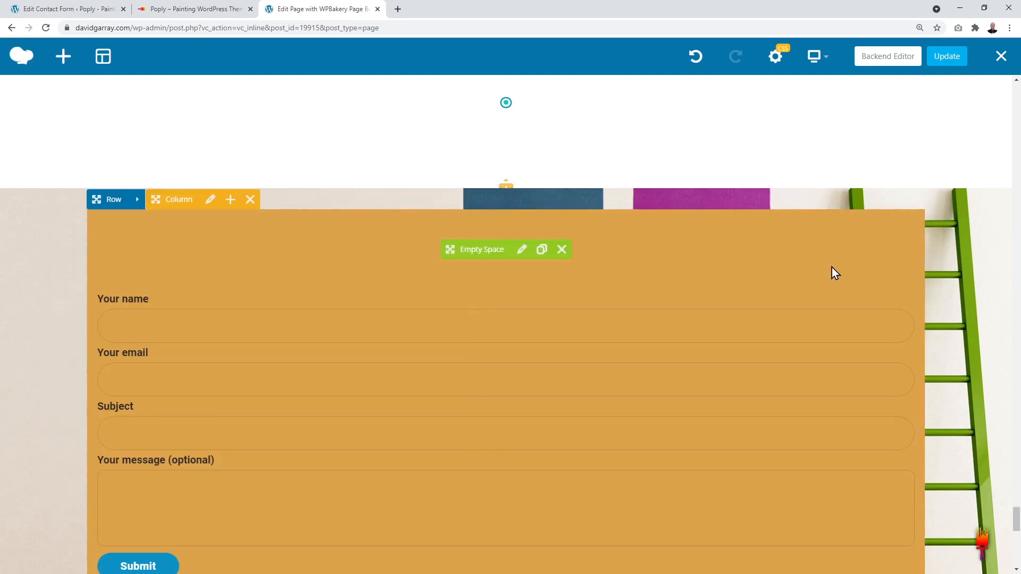
scroll(831, 267, "down", 2)
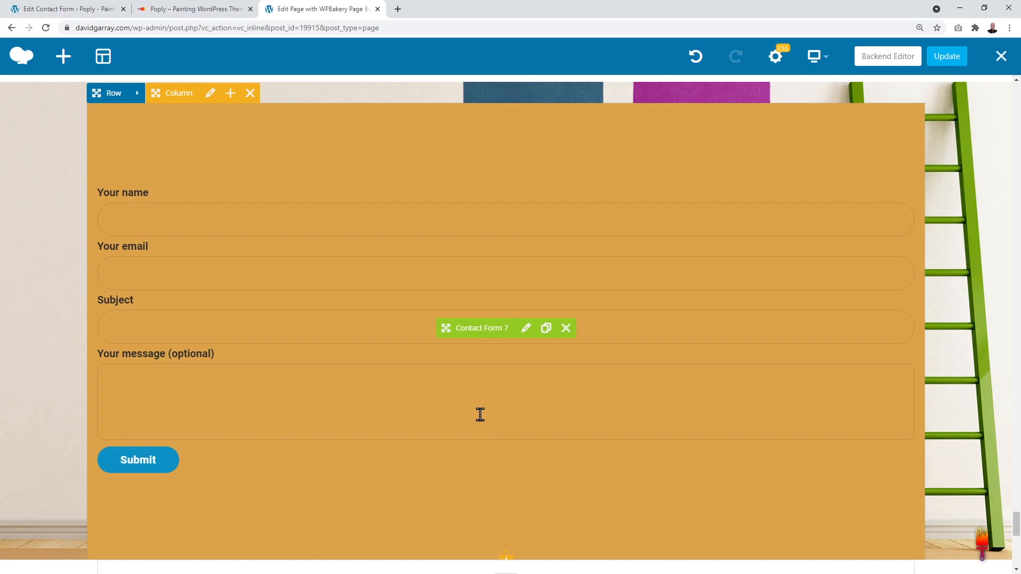
key("ctrl+z")
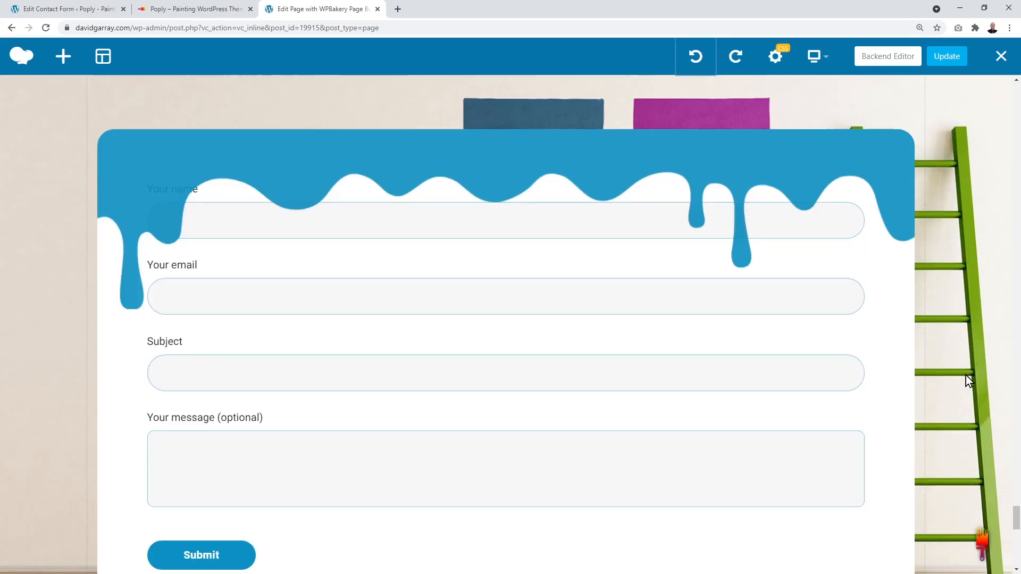
scroll(960, 316, "down", 7)
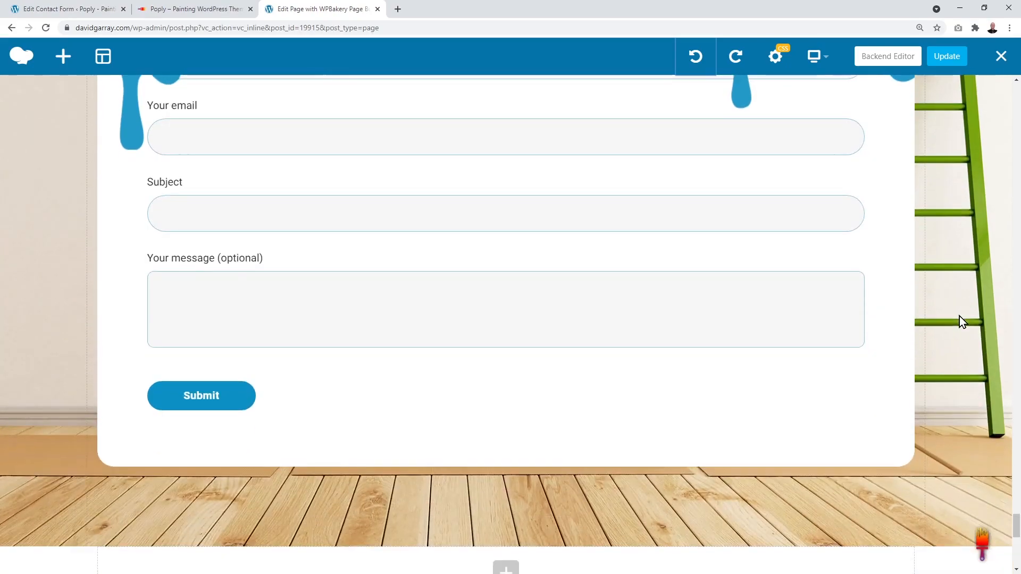
scroll(959, 316, "down", 6)
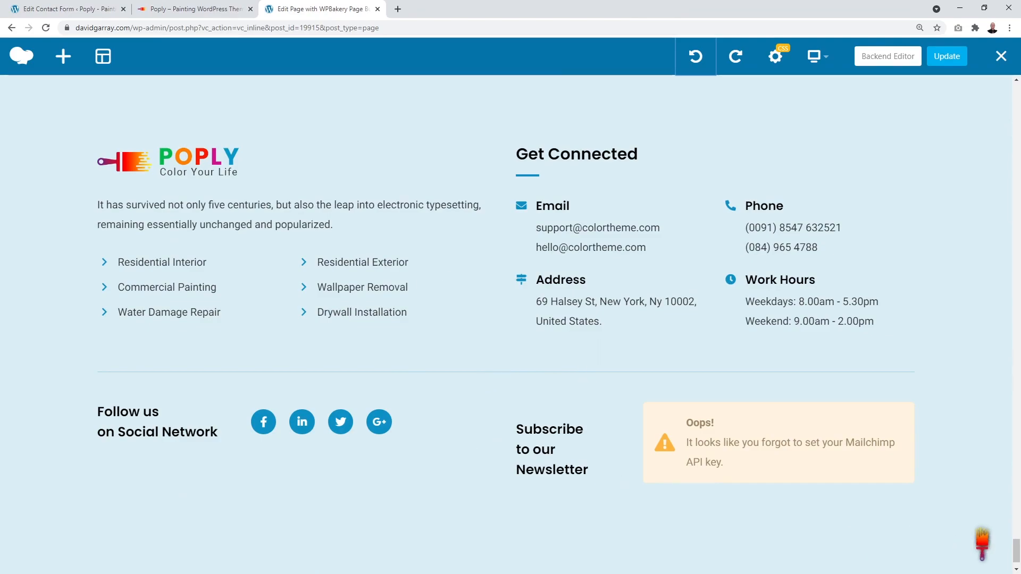
left_click_drag(1016, 552, 1016, 96)
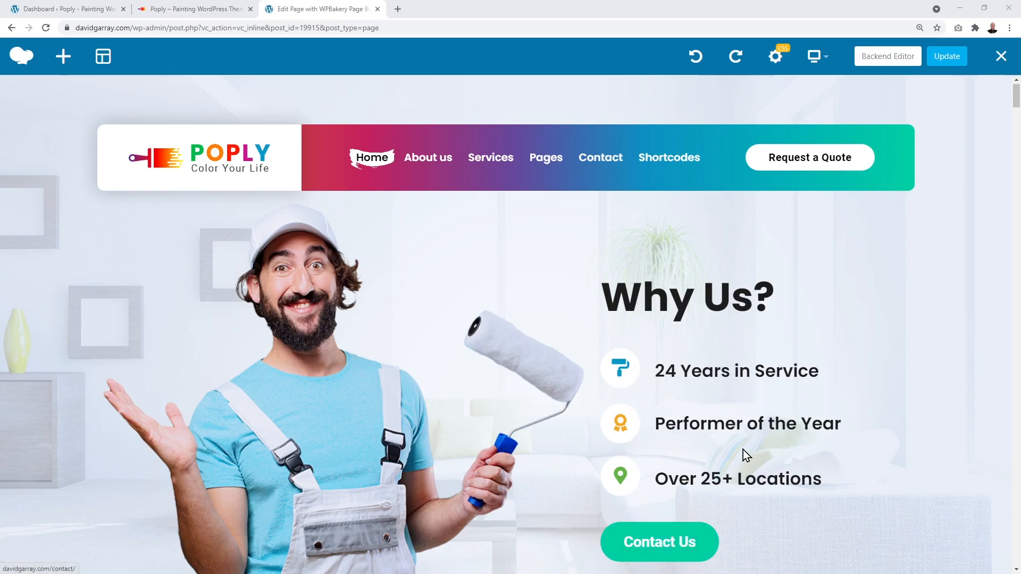
Step: From the Dashboard, open Slider Revolution's module list showing Poply Home Slider and two backups
left_click(87, 14)
scroll(46, 272, "down", 7)
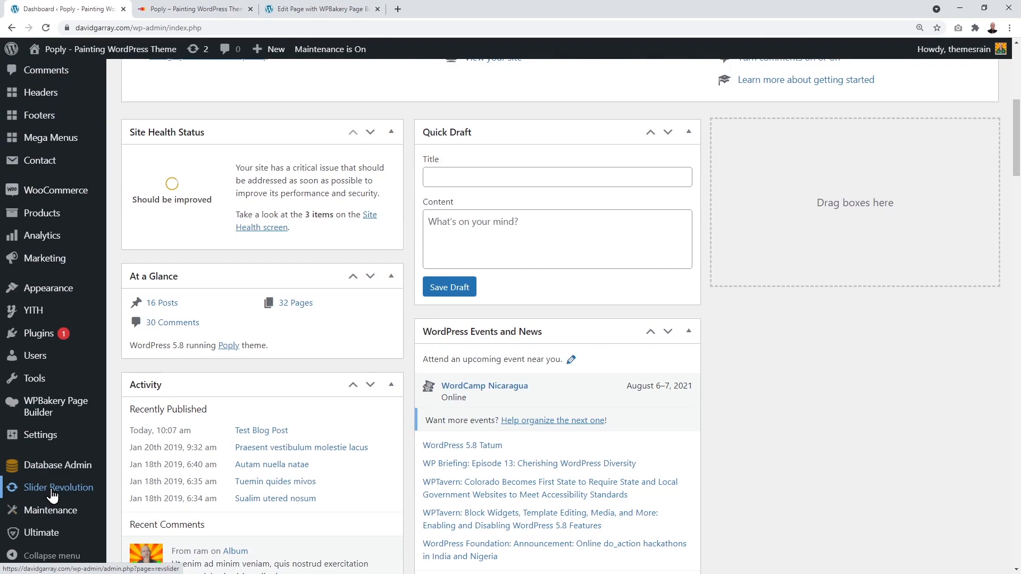
left_click(53, 496)
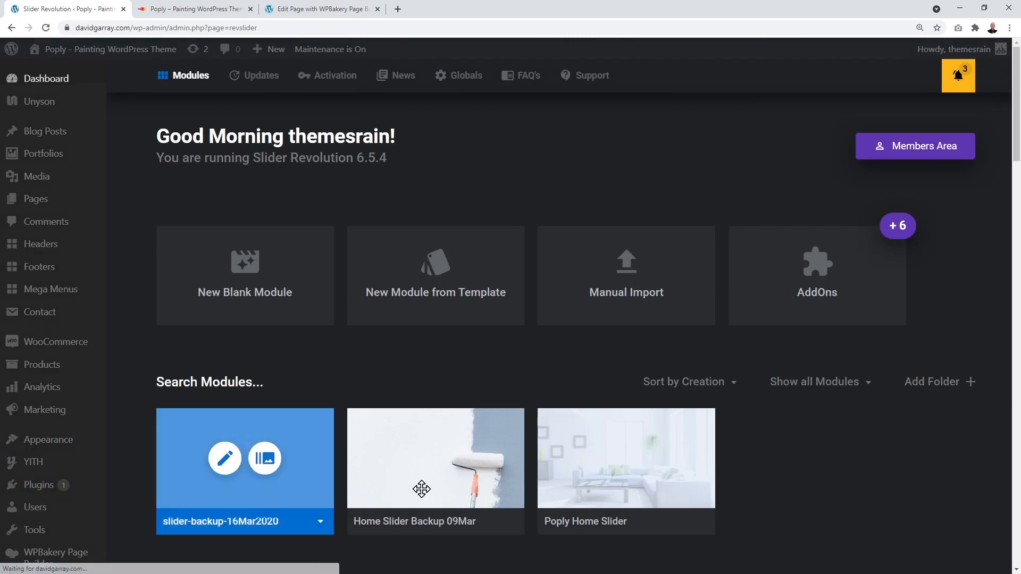
scroll(797, 484, "down", 1)
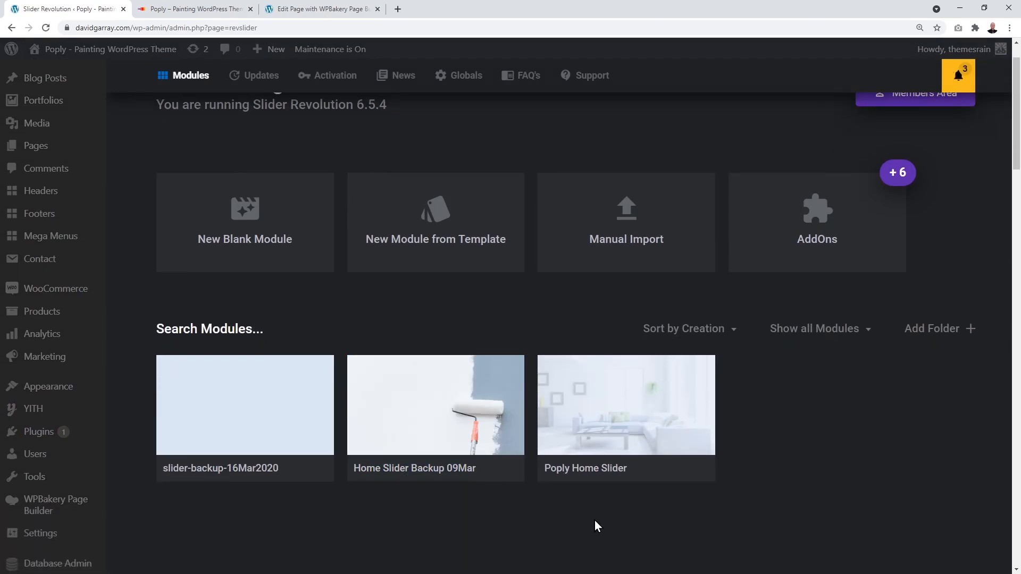
mouse_move(604, 480)
mouse_move(229, 485)
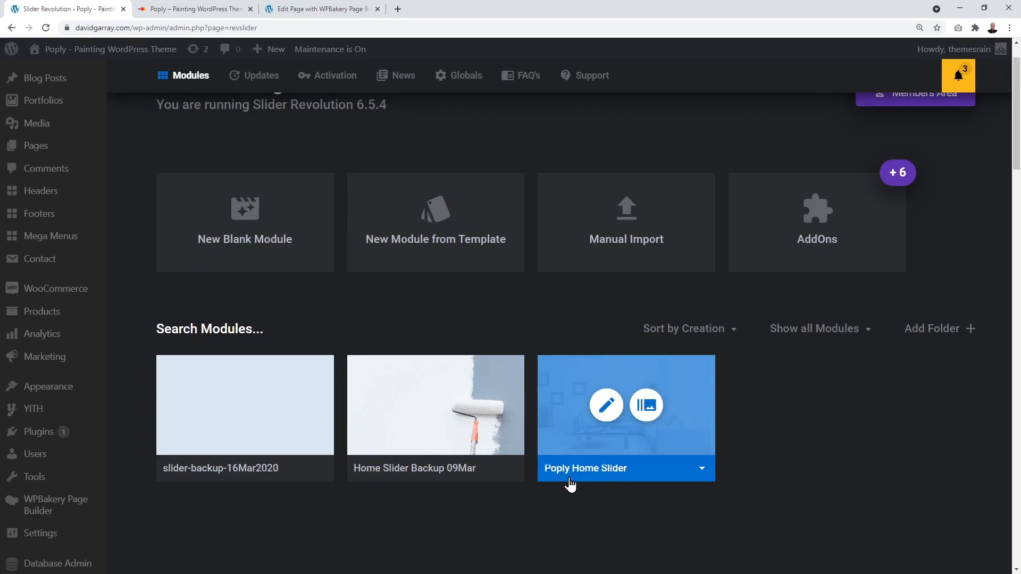
Step: Open Poply Home Slider in the editor and select the painter photo layer
left_click(607, 408)
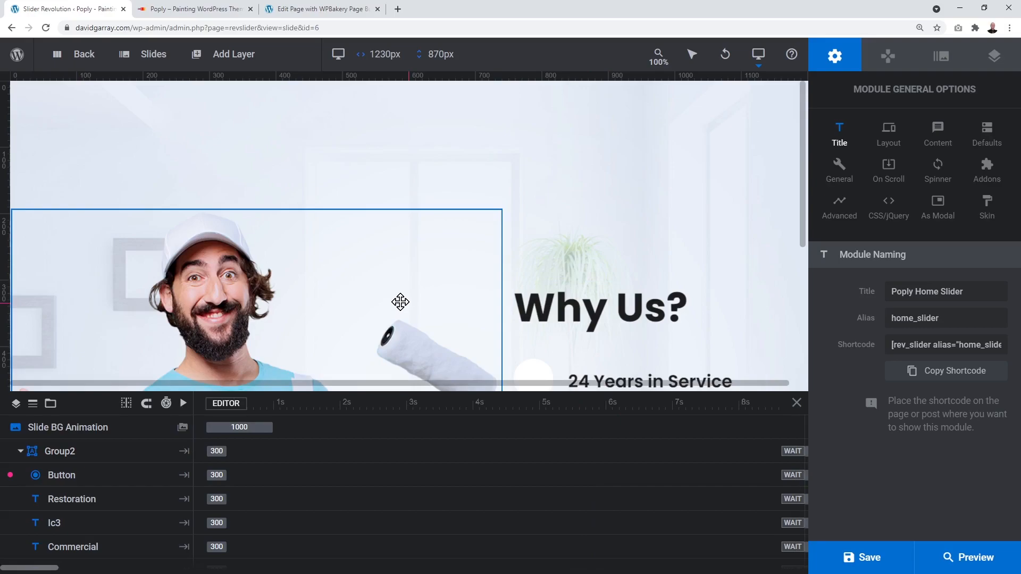
scroll(400, 301, "down", 1)
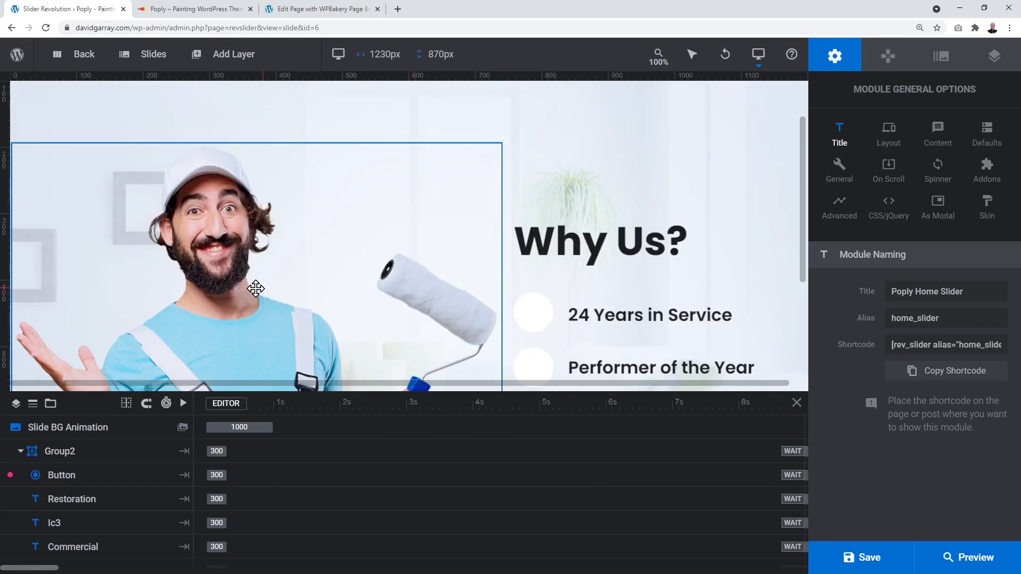
scroll(256, 287, "down", 1)
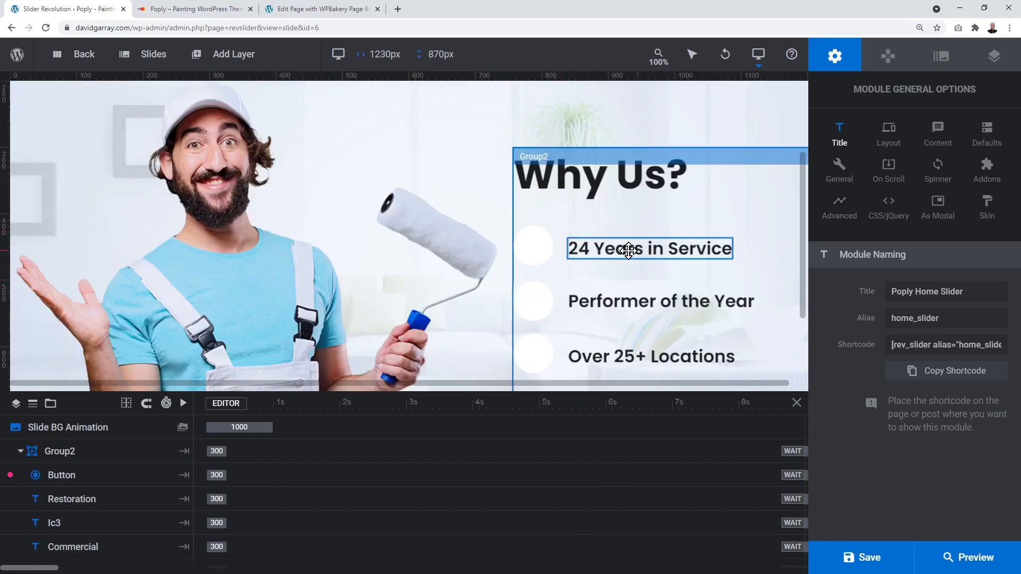
scroll(670, 329, "down", 2)
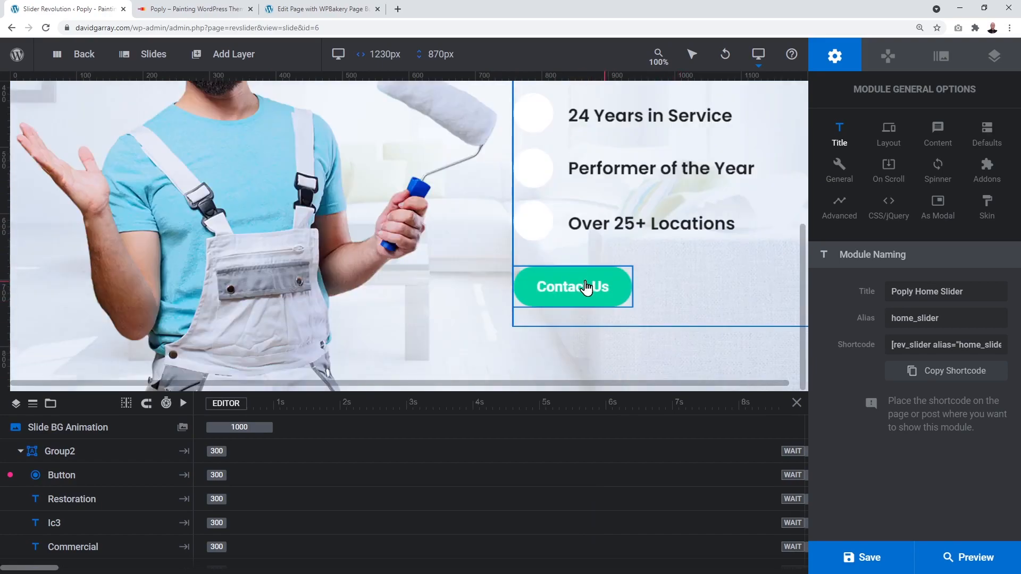
scroll(571, 294, "up", 2)
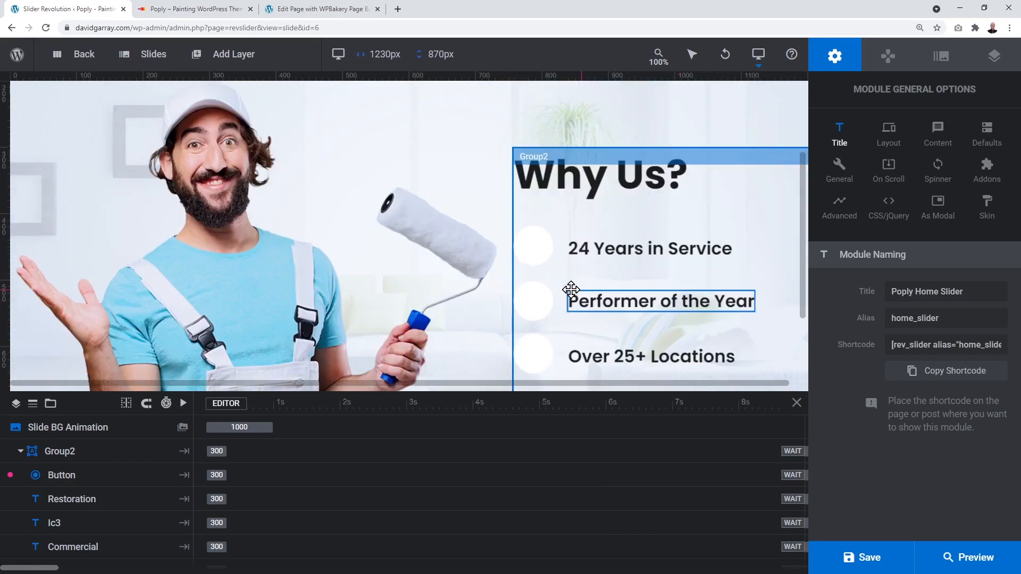
scroll(571, 290, "up", 2)
scroll(571, 289, "down", 1)
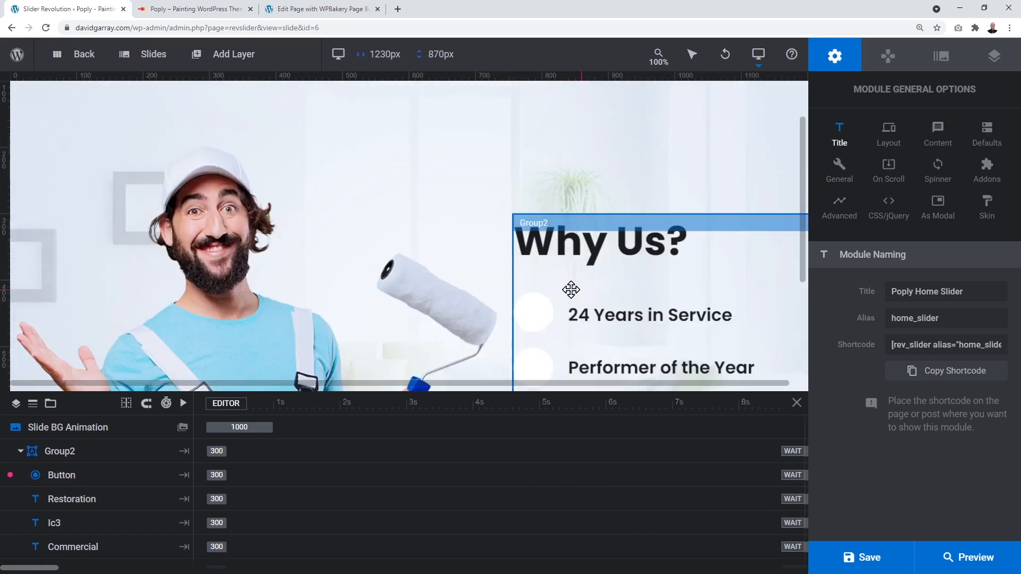
left_click(219, 299)
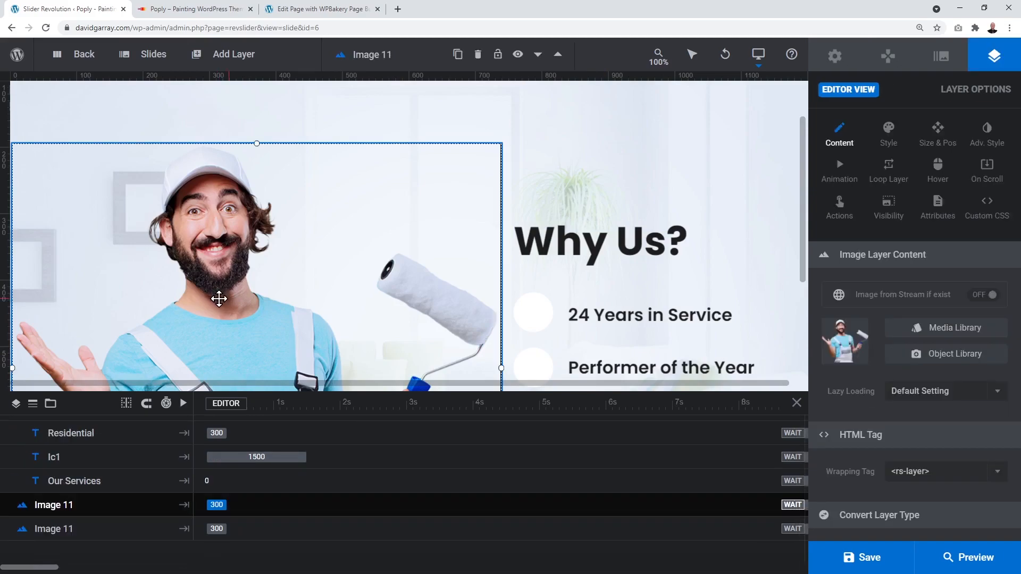
scroll(219, 299, "down", 1)
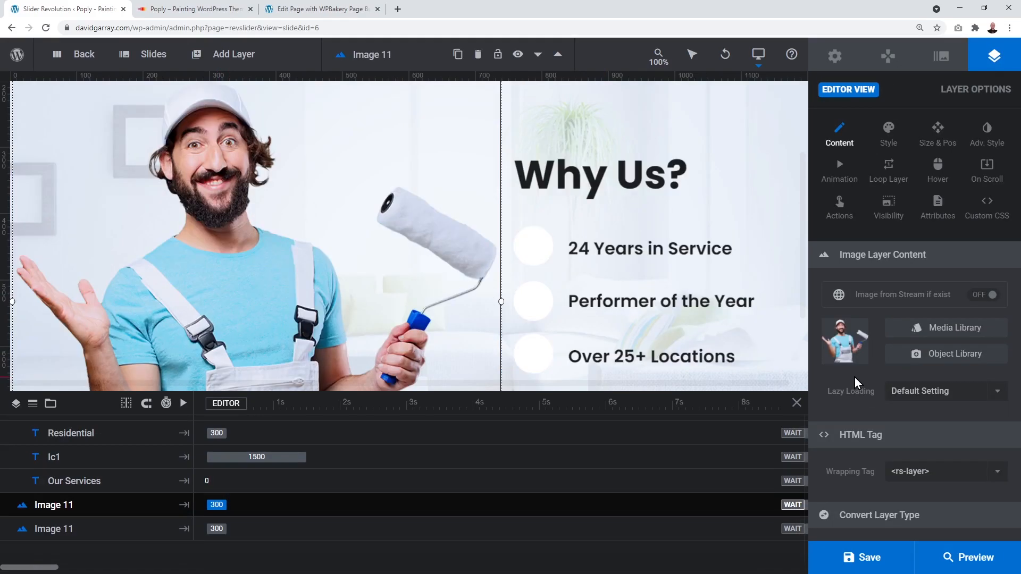
Step: Replace the painter image with the photo of the man holding money from the media library
left_click(955, 337)
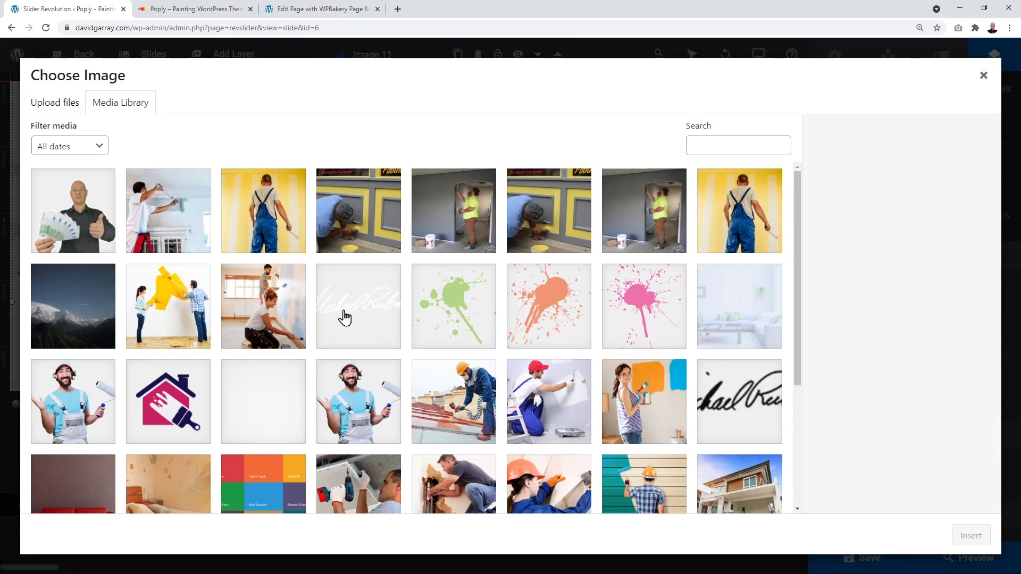
left_click(82, 237)
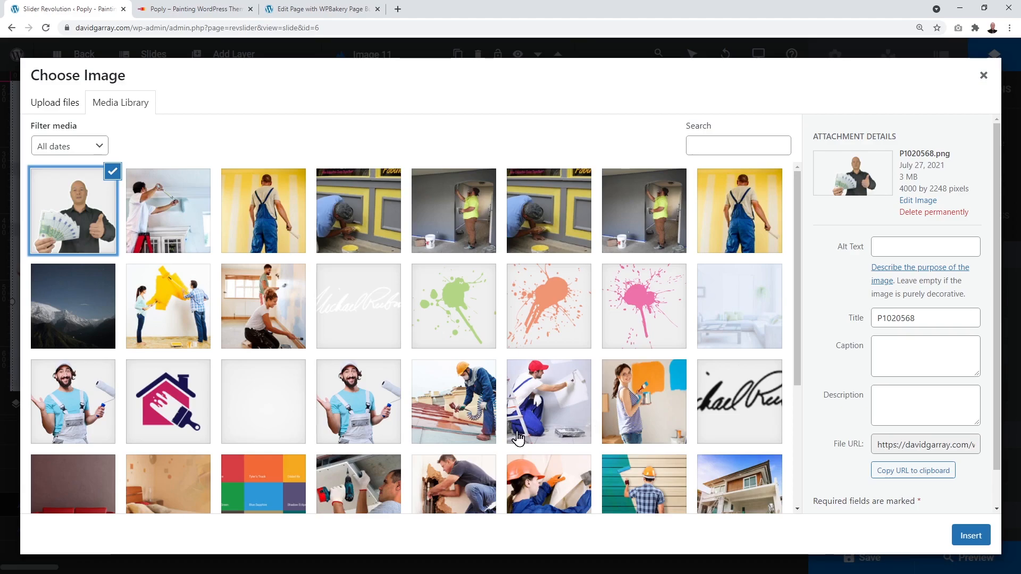
left_click(639, 416)
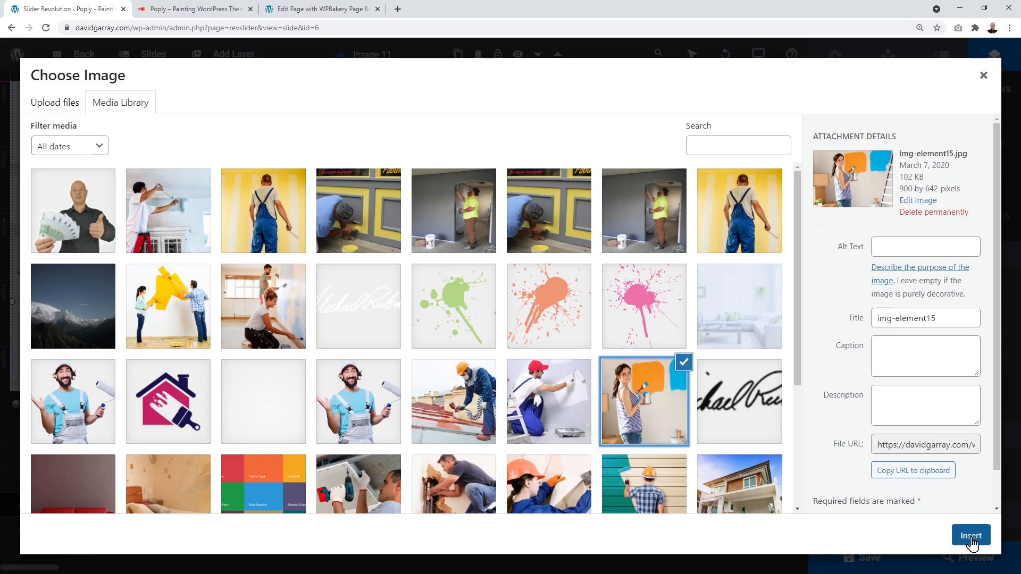
left_click(971, 536)
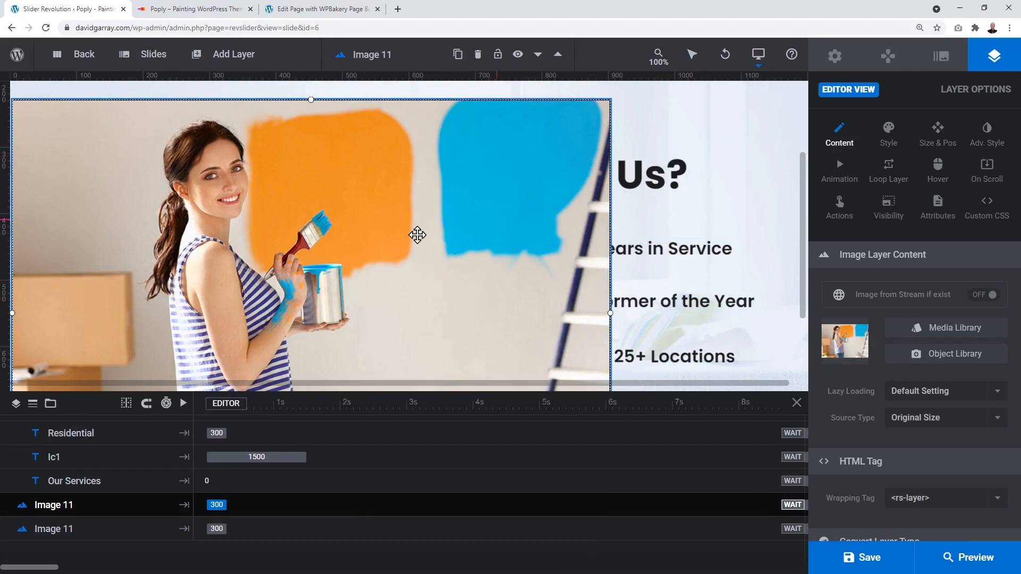
left_click(943, 343)
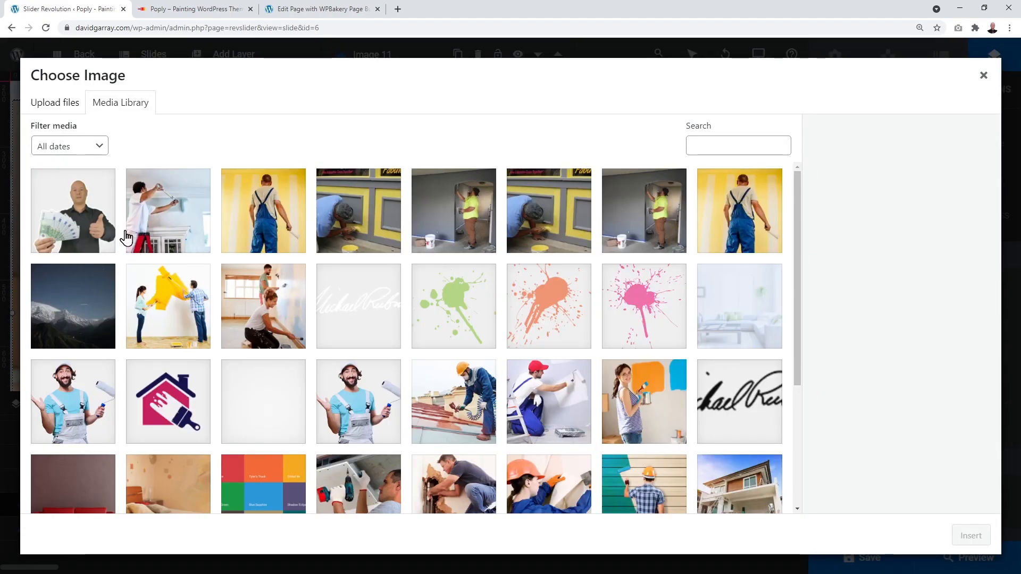
left_click(76, 218)
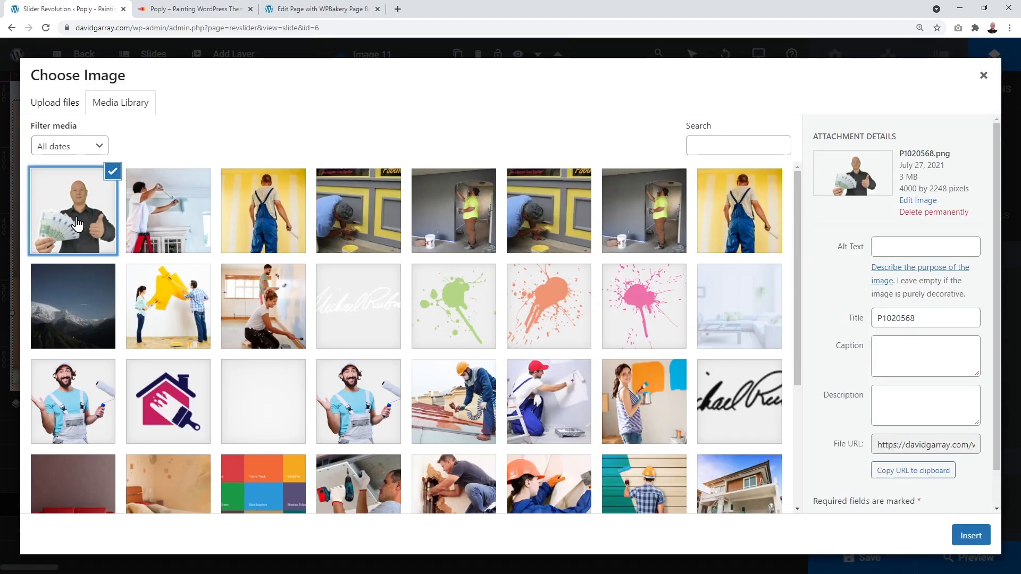
left_click(971, 536)
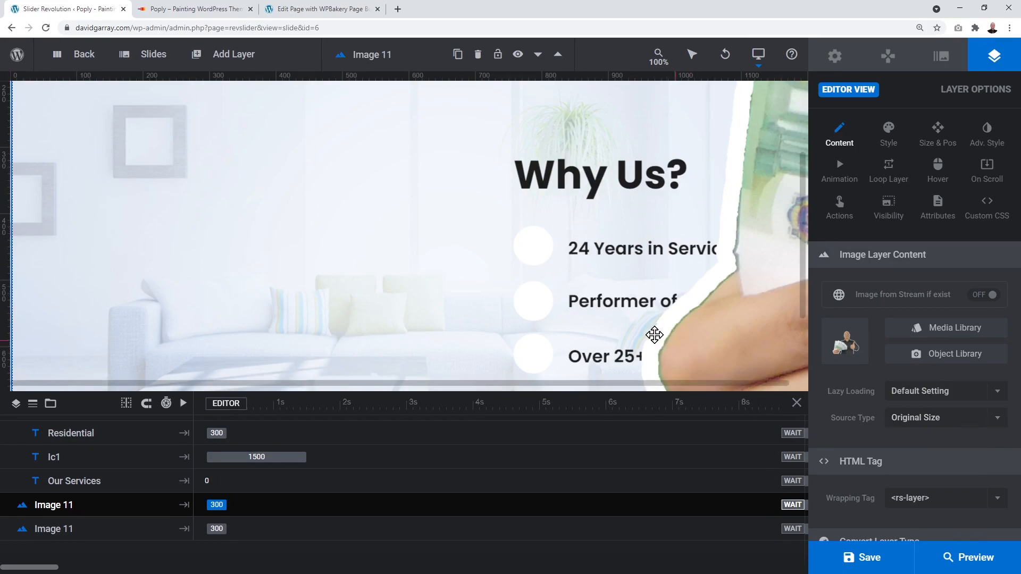
Step: Set the image's Source Type to Medium
left_click(999, 424)
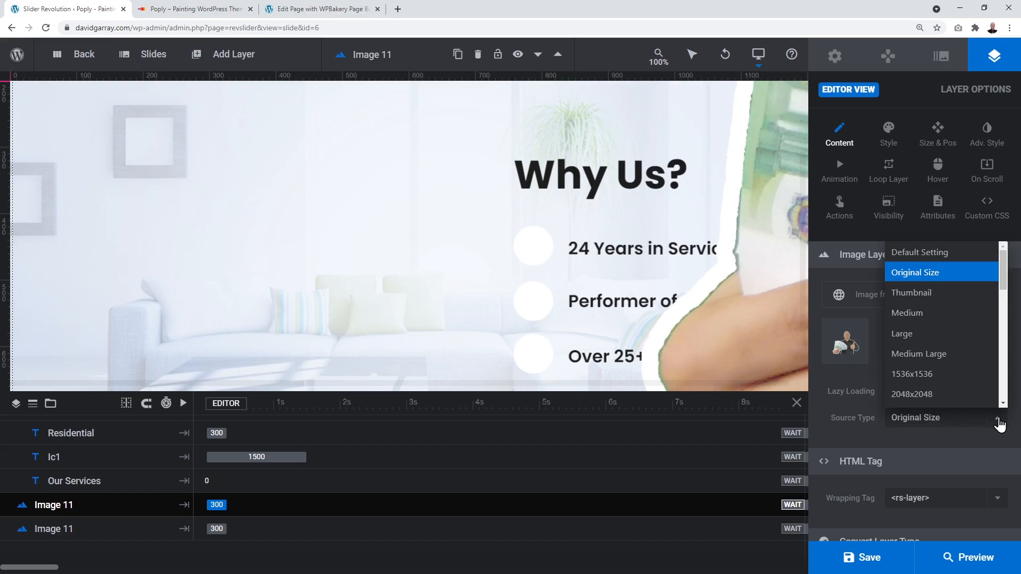
left_click(932, 314)
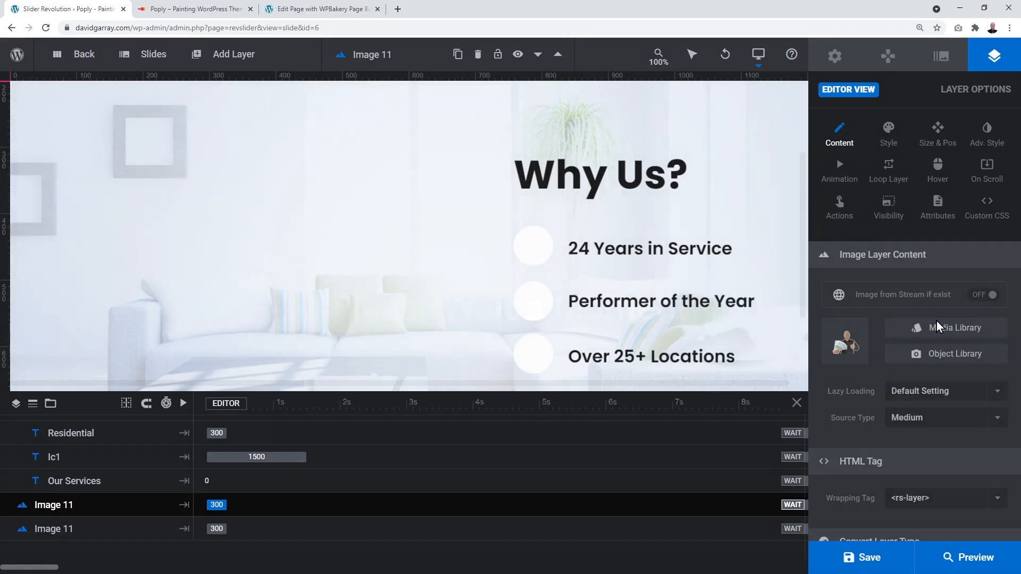
scroll(609, 253, "down", 3)
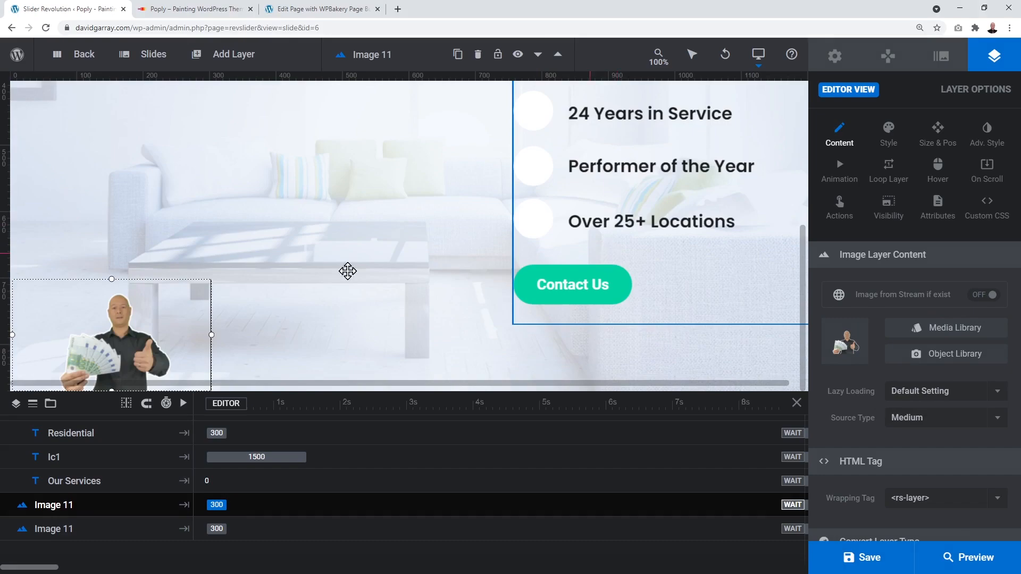
Step: Switch the man-with-money image's Source Type to Large
left_click(998, 420)
left_click(918, 335)
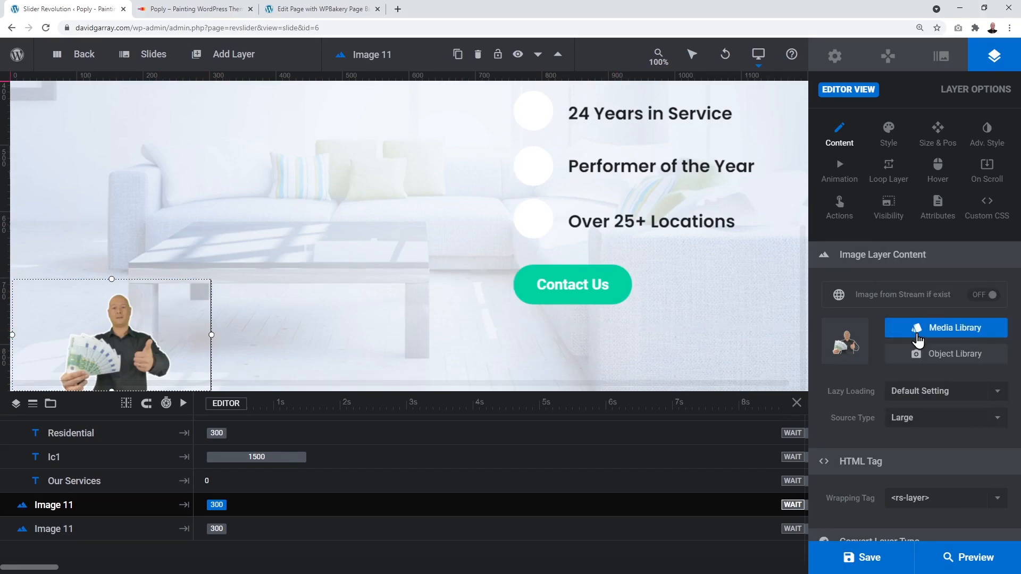
scroll(750, 296, "up", 3)
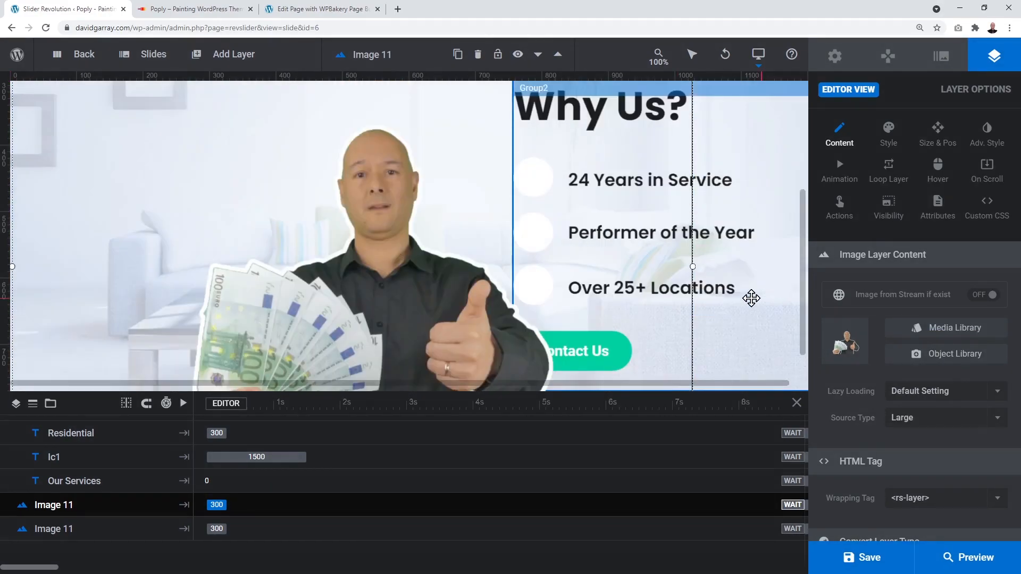
scroll(751, 299, "down", 2)
scroll(751, 299, "up", 2)
scroll(751, 299, "down", 1)
scroll(752, 299, "up", 1)
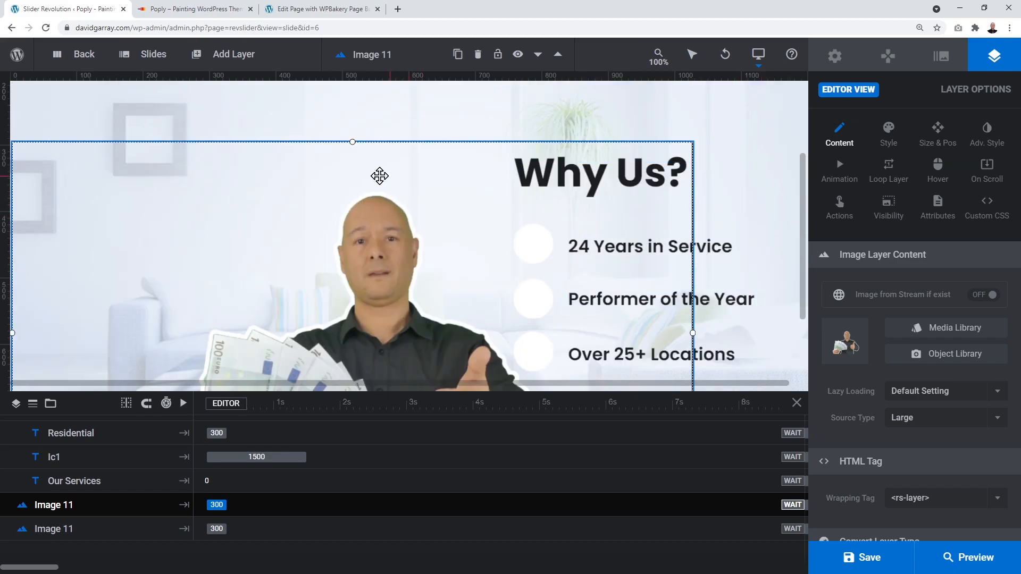
Step: Enlarge the image and move it to fill the slide's left side, around X -274px, Y -3px
left_click_drag(351, 140, 348, 64)
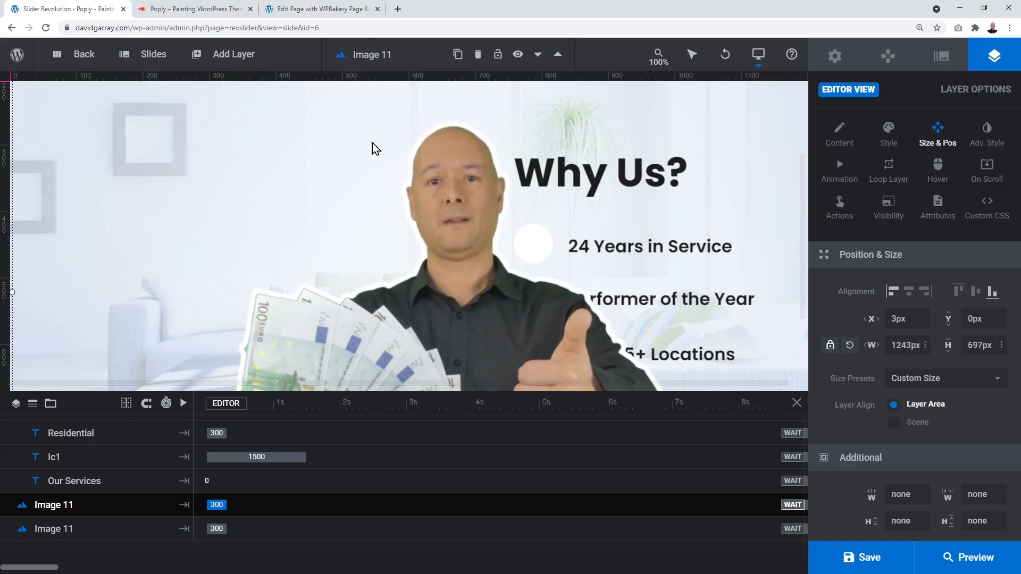
left_click_drag(516, 334, 384, 342)
scroll(629, 280, "down", 3)
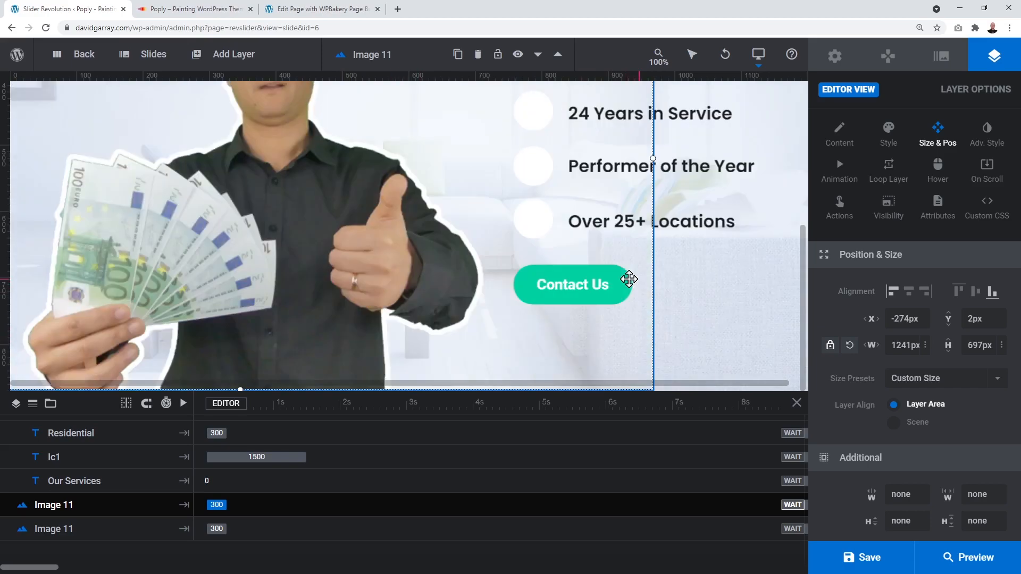
mouse_move(352, 290)
left_mouse_down()
mouse_move(347, 281)
mouse_move(344, 298)
left_mouse_up()
scroll(665, 320, "up", 2)
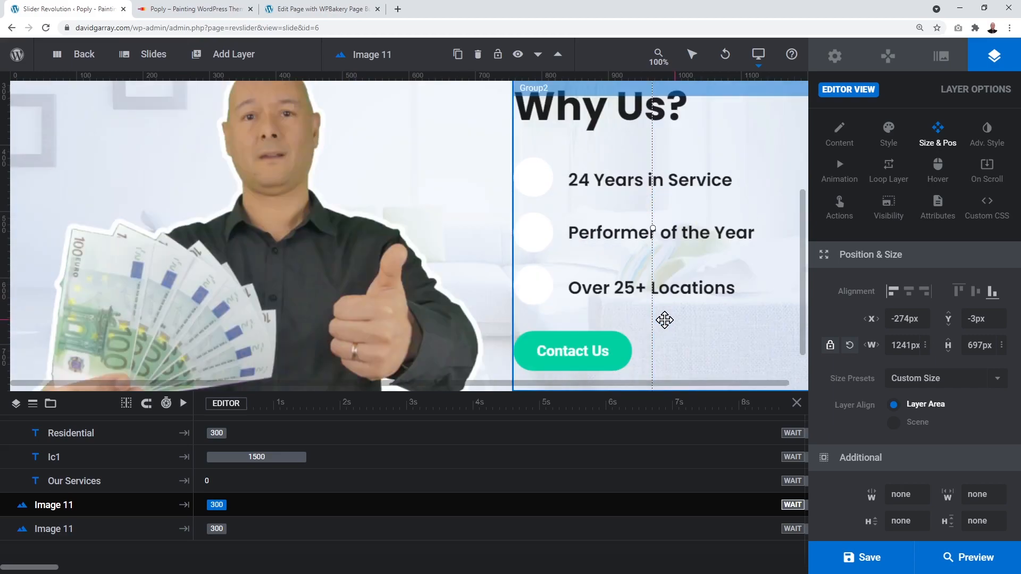
scroll(665, 320, "up", 2)
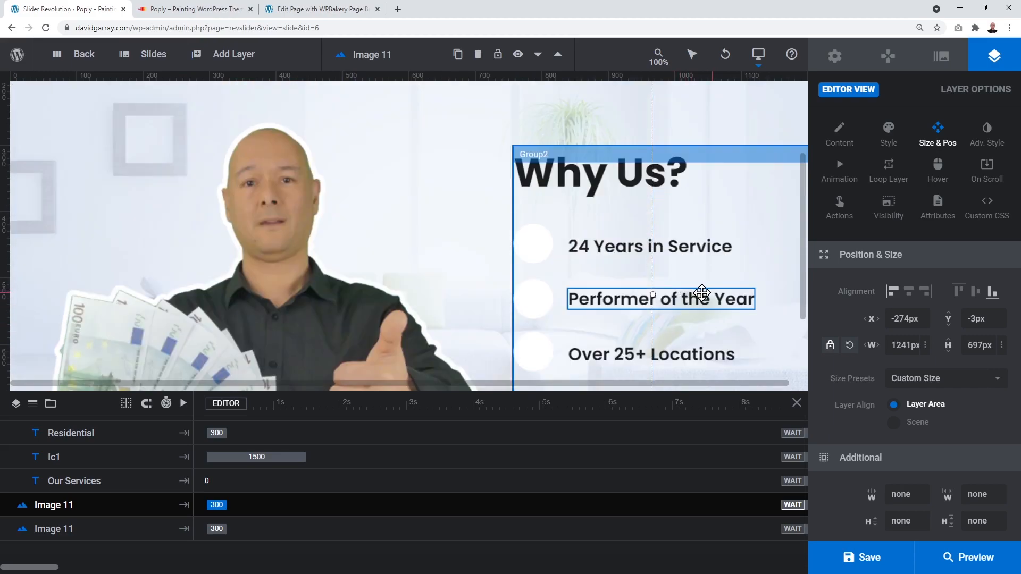
left_click(673, 179)
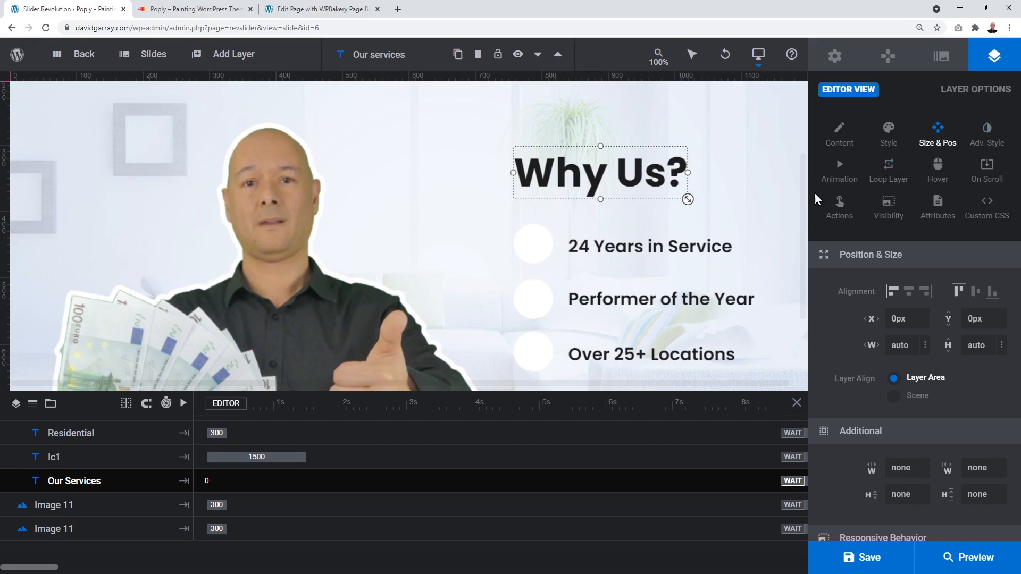
Step: Inspect the Why Us? heading and the 24 Years in Service, Performer of the Year, Over 25+ Locations texts
left_click(838, 150)
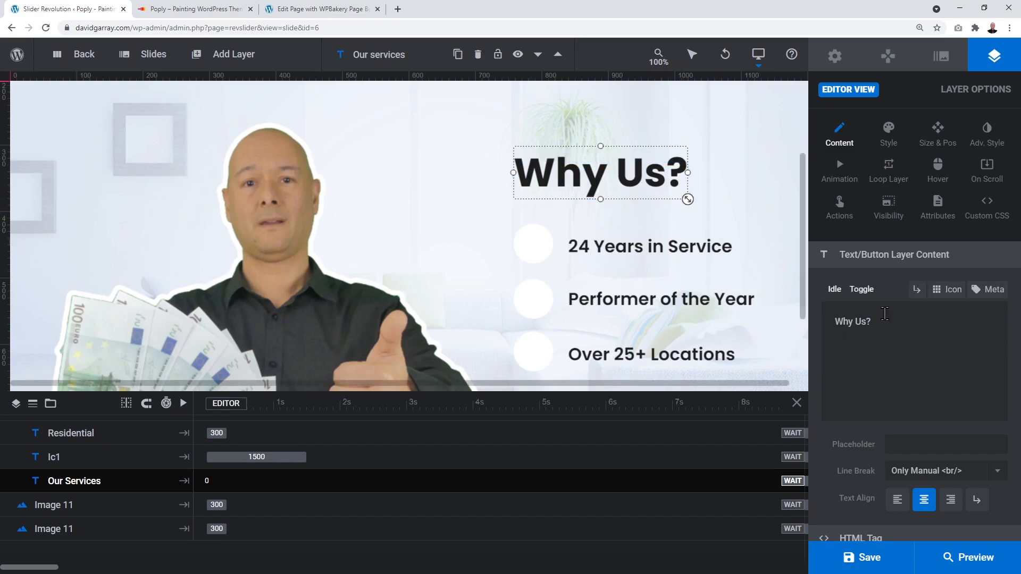
left_click(674, 248)
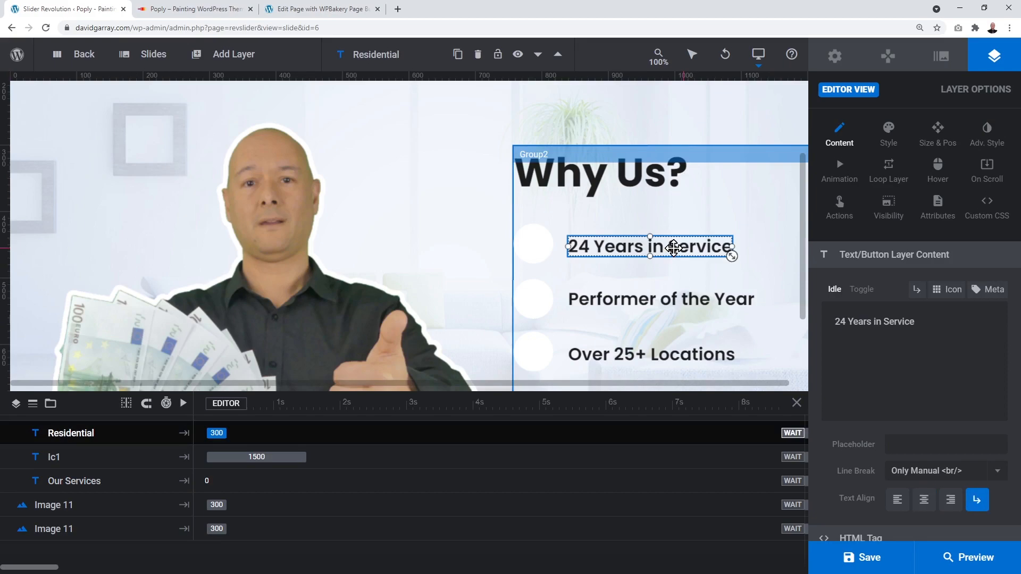
left_click(672, 301)
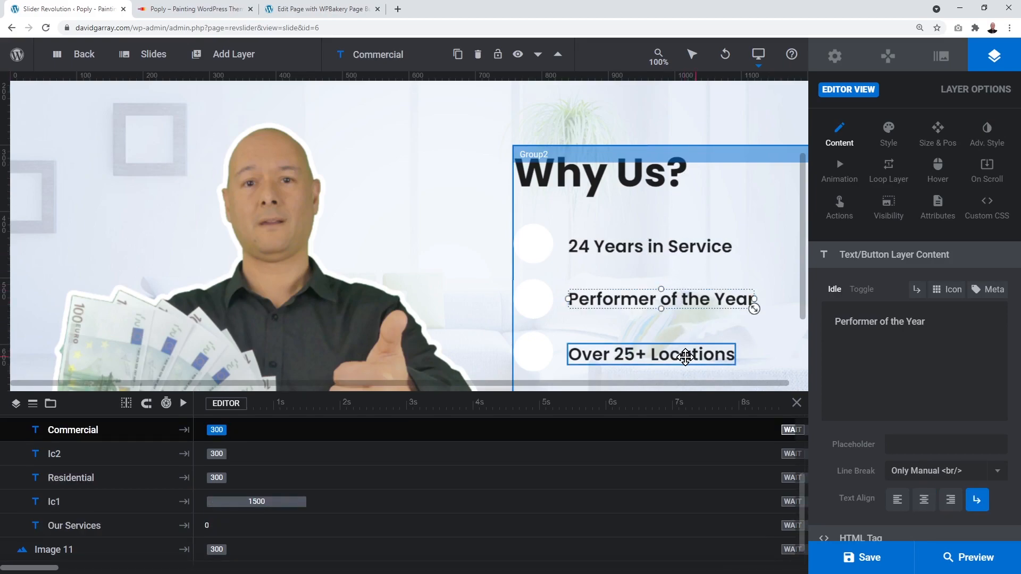
left_click(685, 355)
left_click(684, 247)
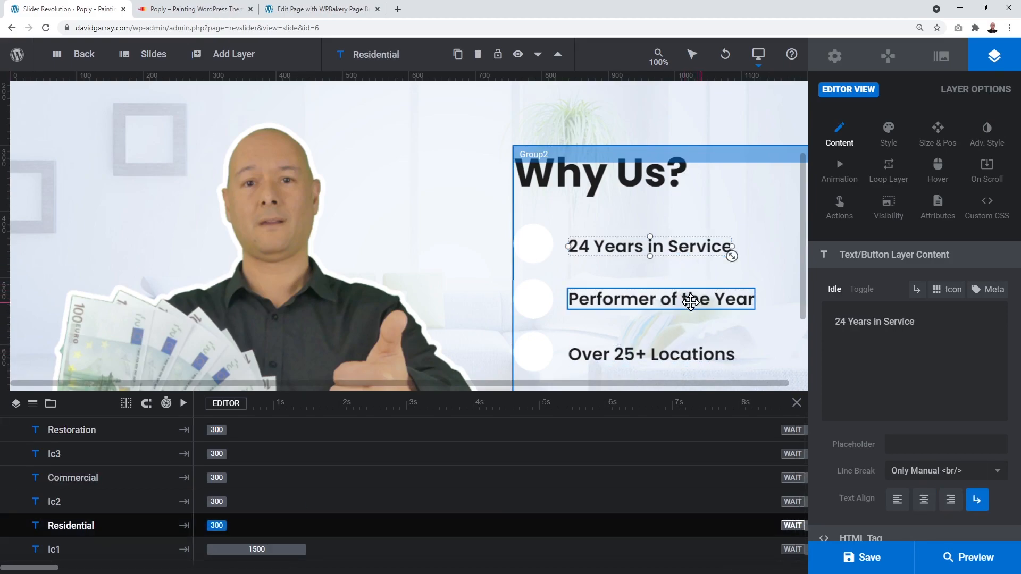
left_click(690, 301)
left_click(689, 357)
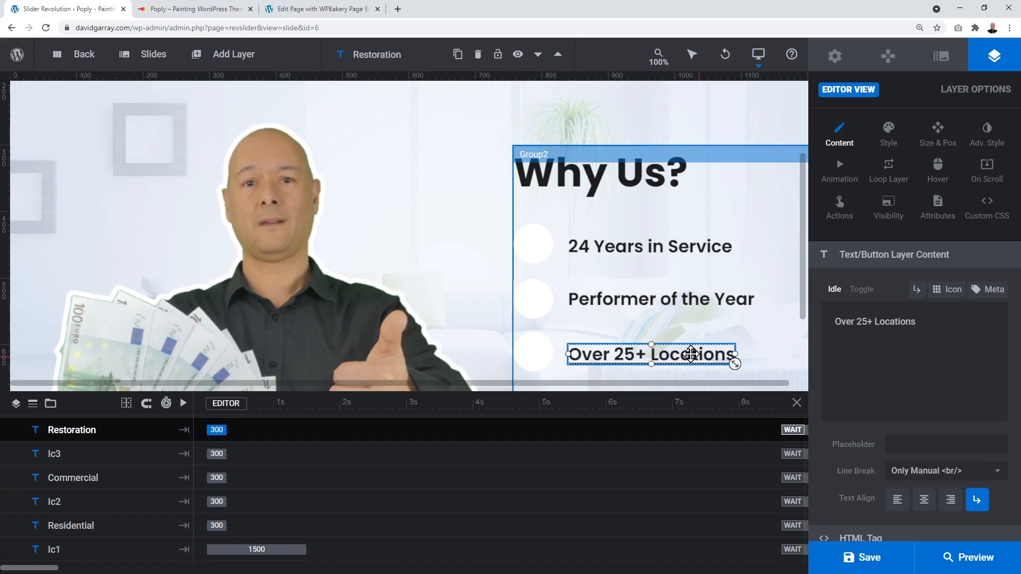
scroll(732, 329, "down", 1)
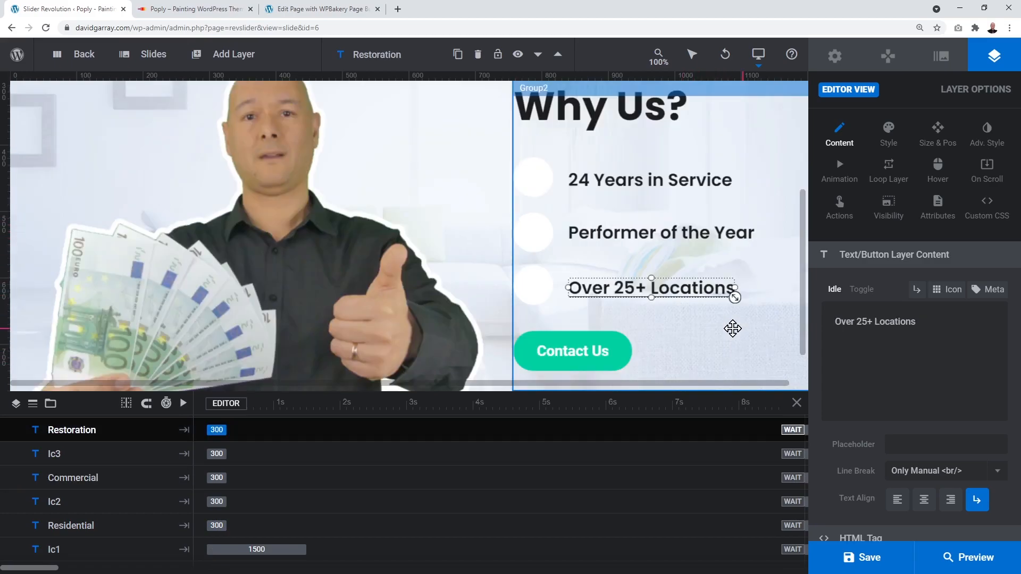
Step: Change the green button's text from Contact Us to Request a Quote
left_click(601, 363)
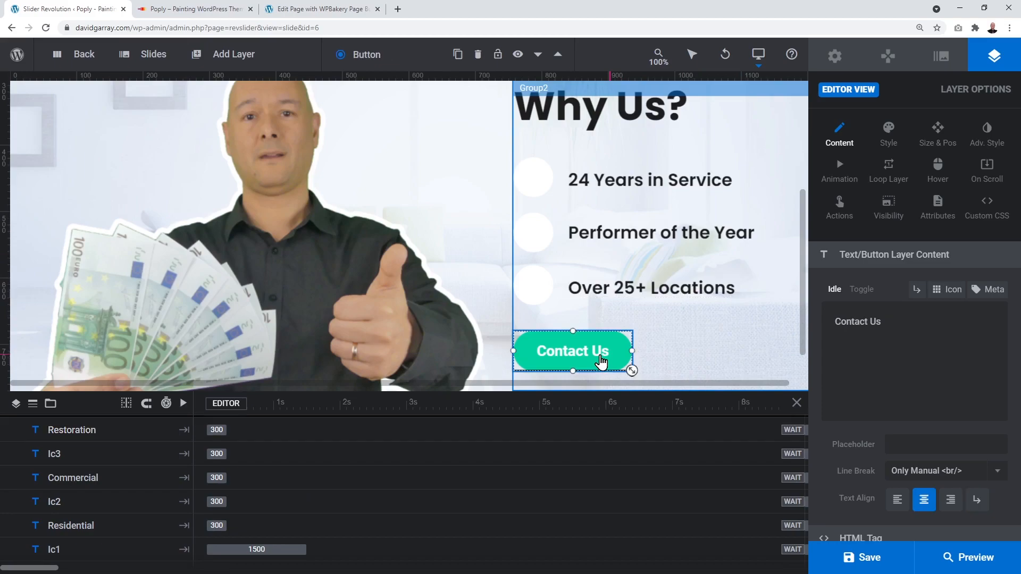
left_click_drag(830, 318, 907, 312)
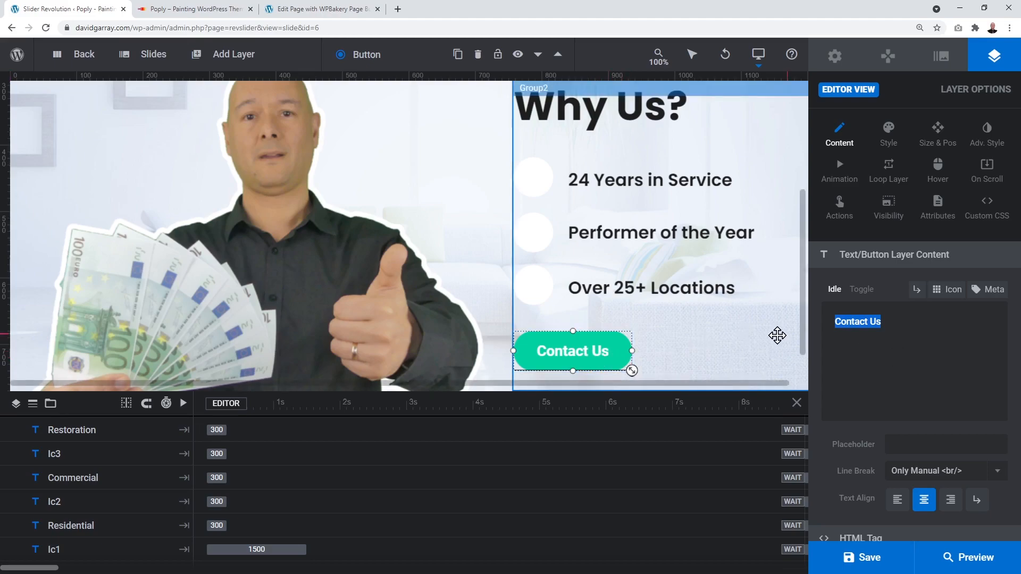
type("Req")
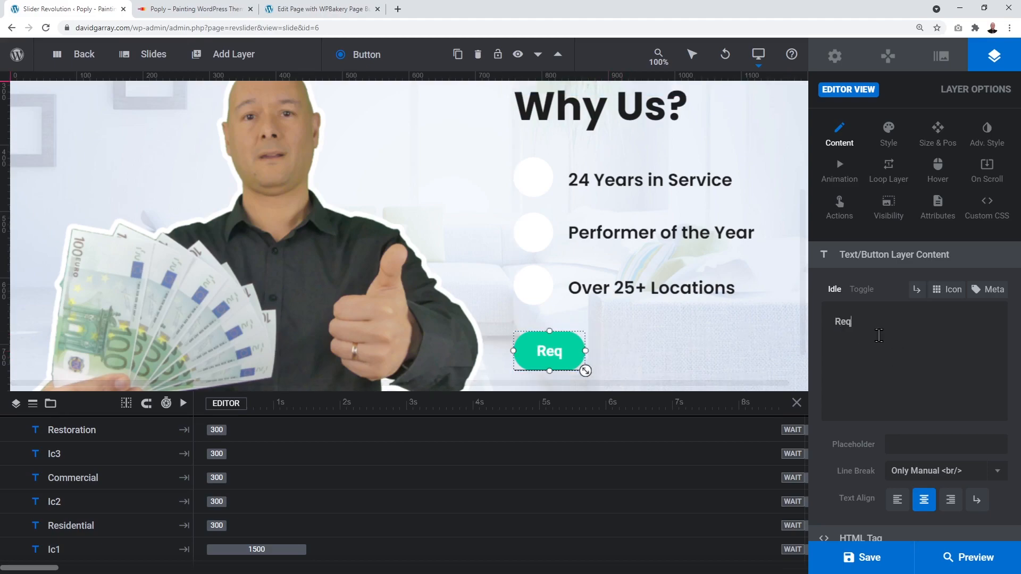
type("uest a Quote")
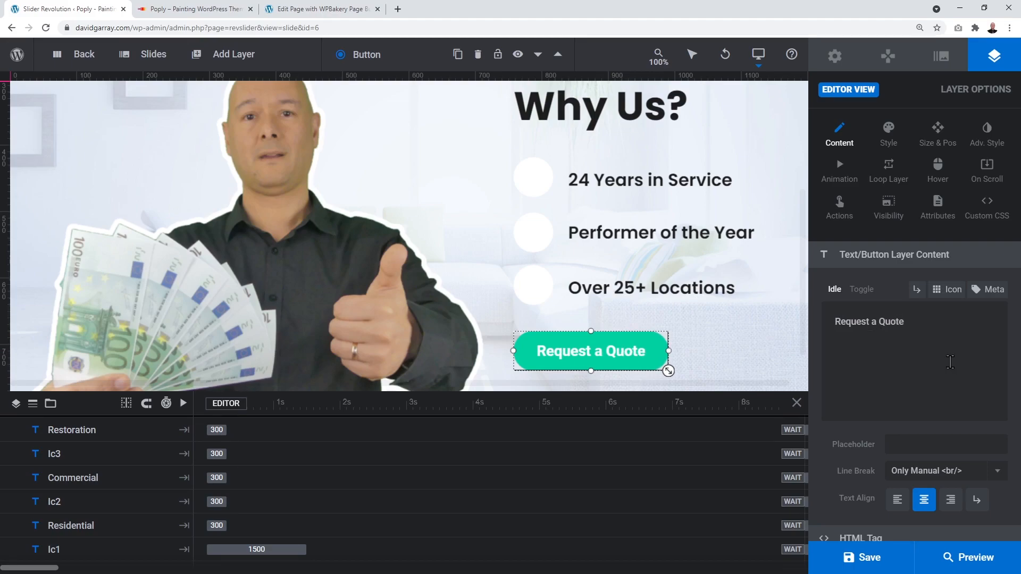
mouse_move(258, 52)
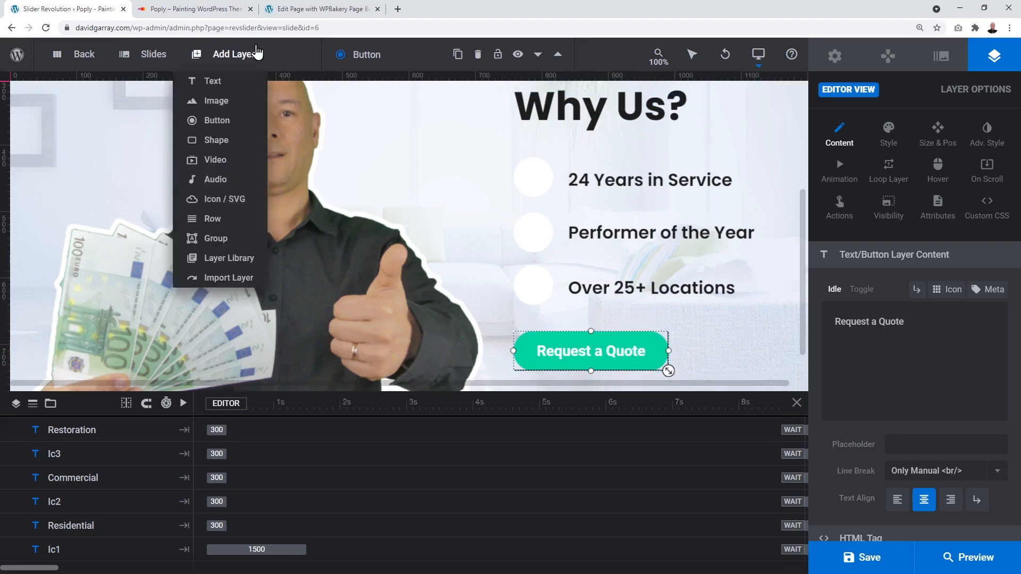
left_click(221, 10)
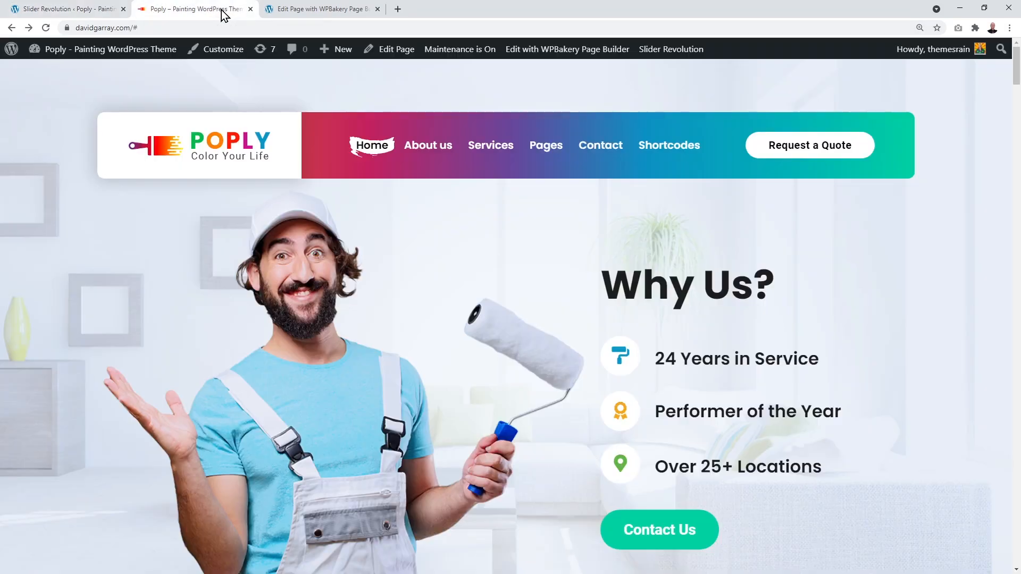
Step: Copy the Contact page's link address from the live site's menu
right_click(605, 148)
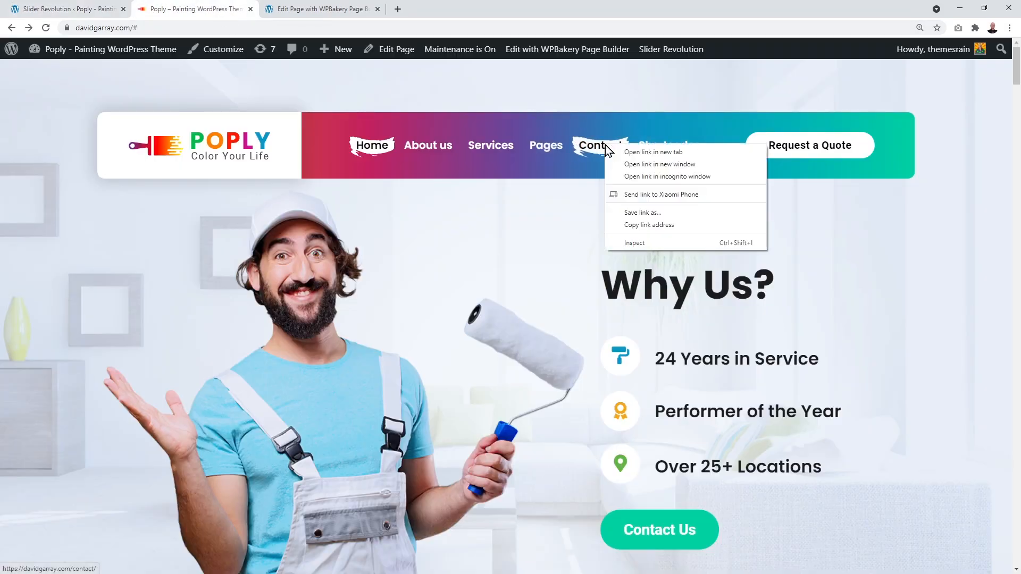
left_click(639, 226)
left_click(17, 9)
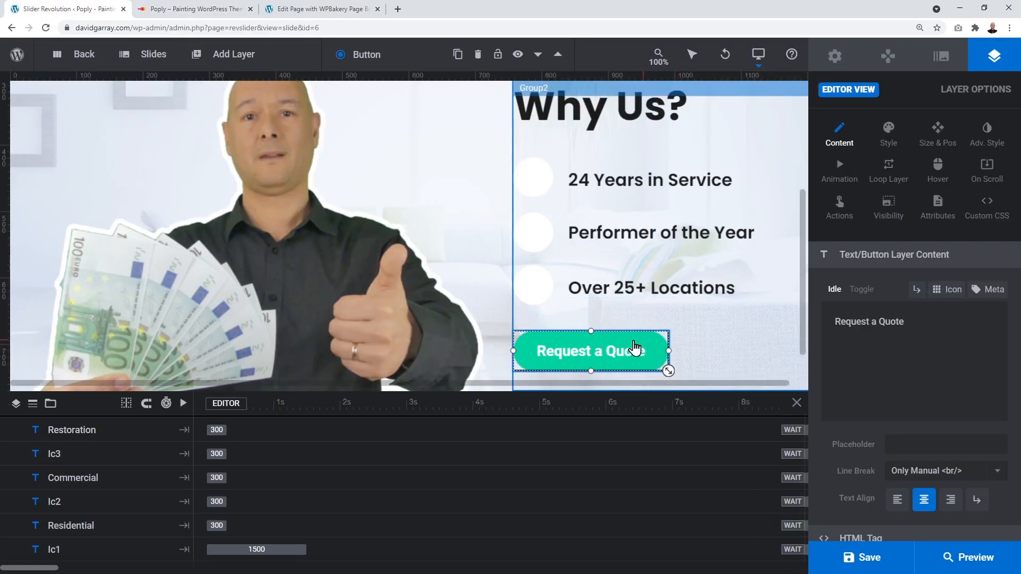
Step: Paste the Contact page address as the button's Simple Link URL and save the slide
left_click(839, 209)
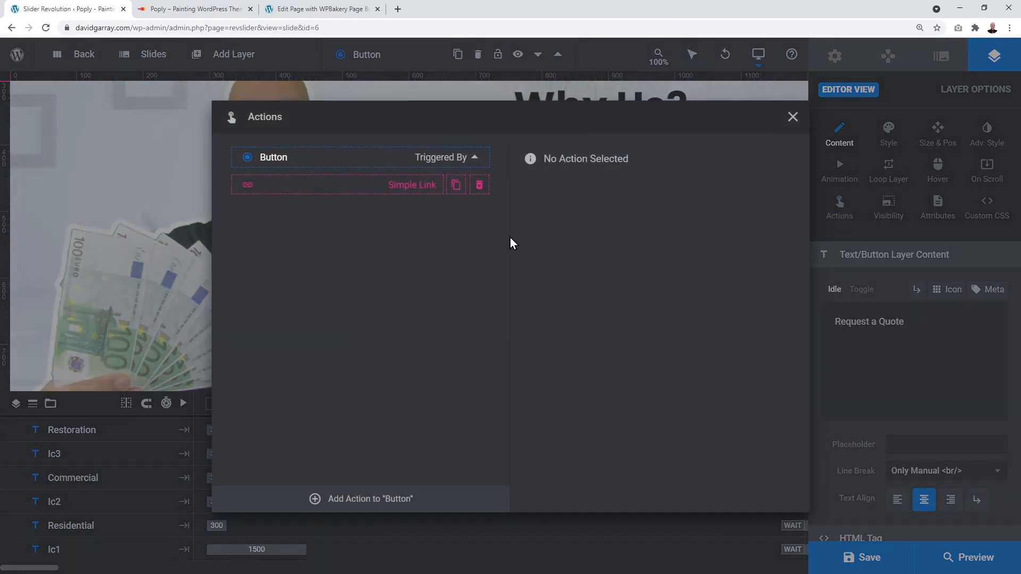
left_click(415, 191)
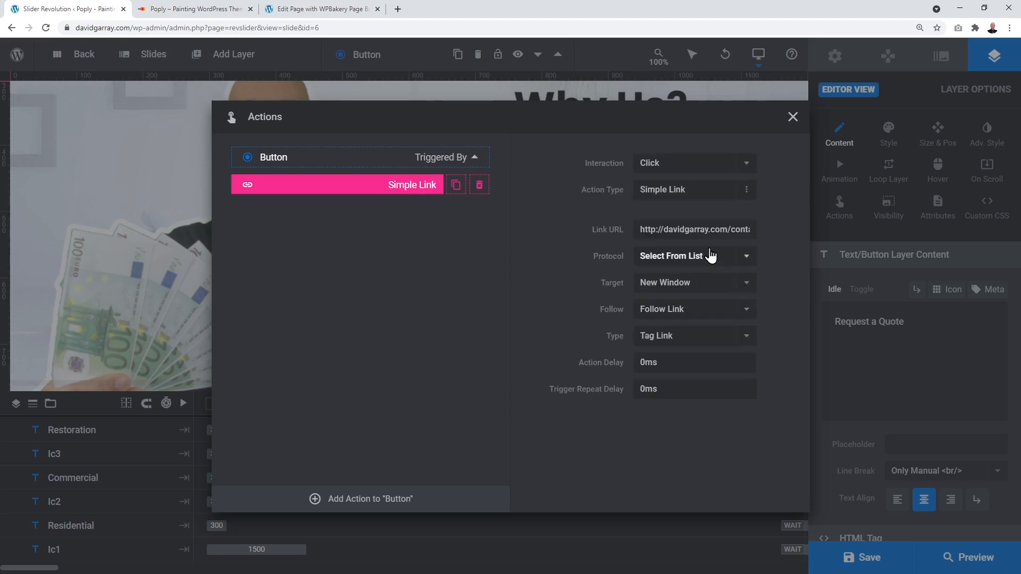
left_click_drag(636, 229, 724, 232)
triple_click(718, 233)
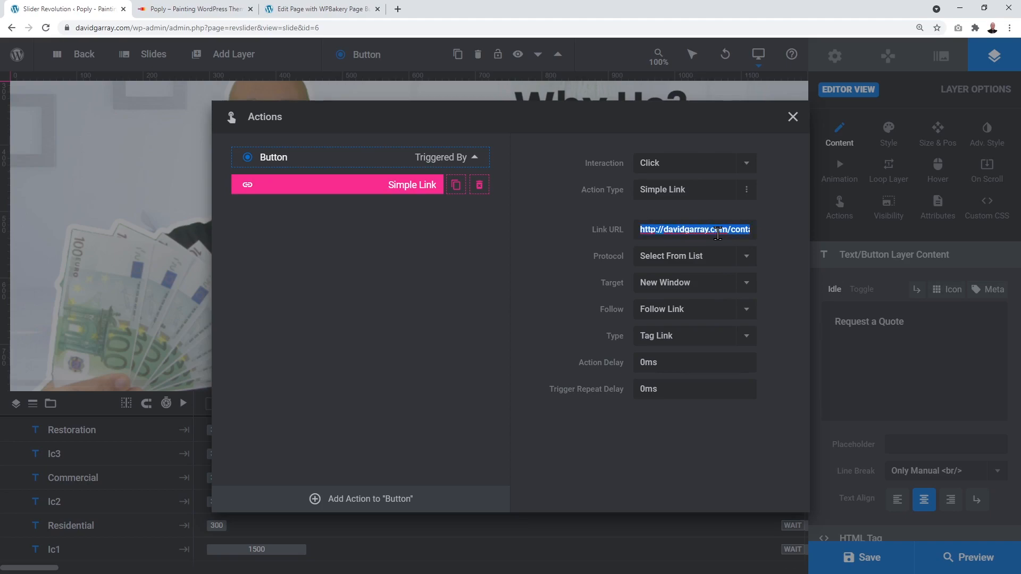
key("ctrl+v")
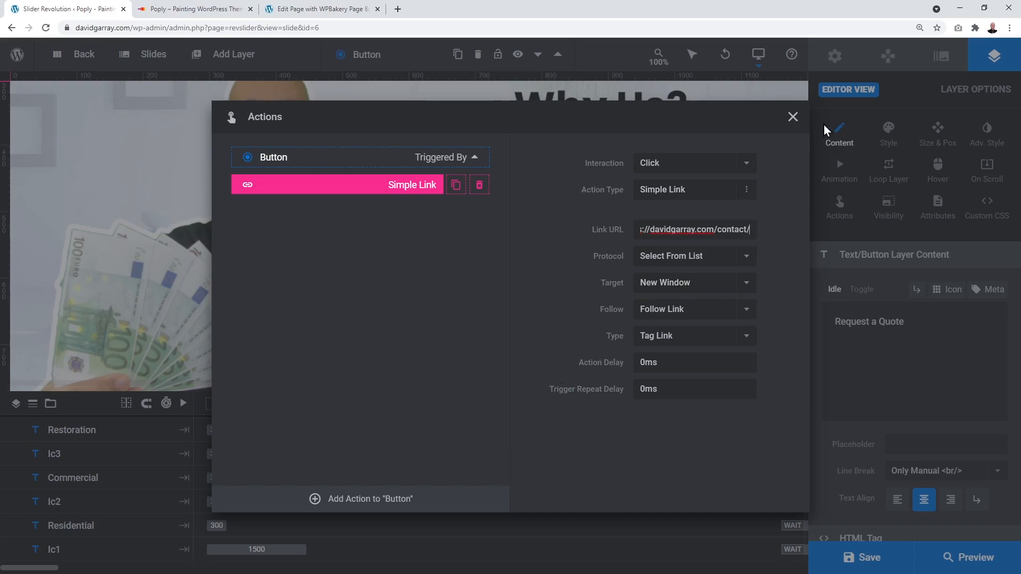
left_click(794, 124)
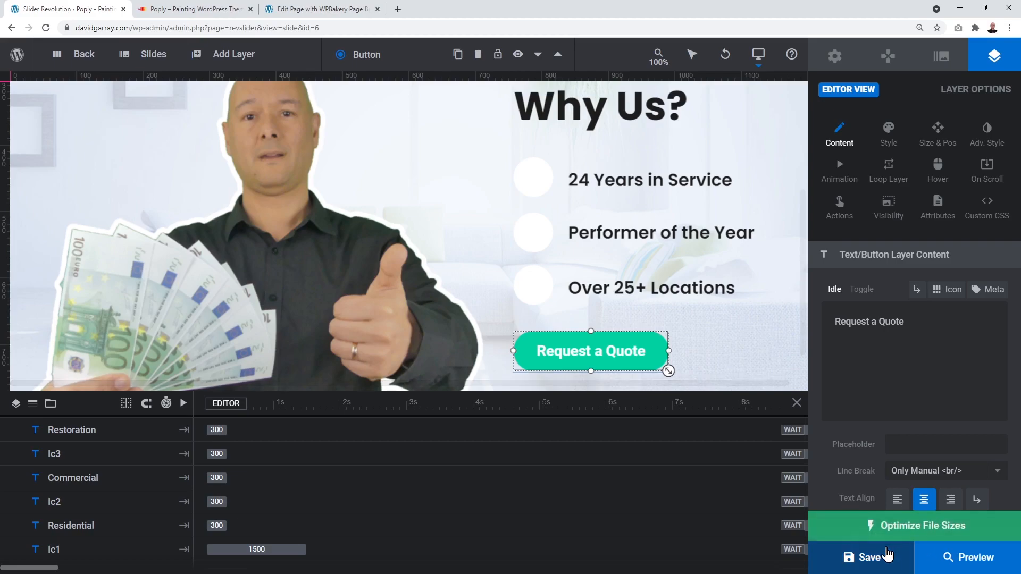
left_click(873, 558)
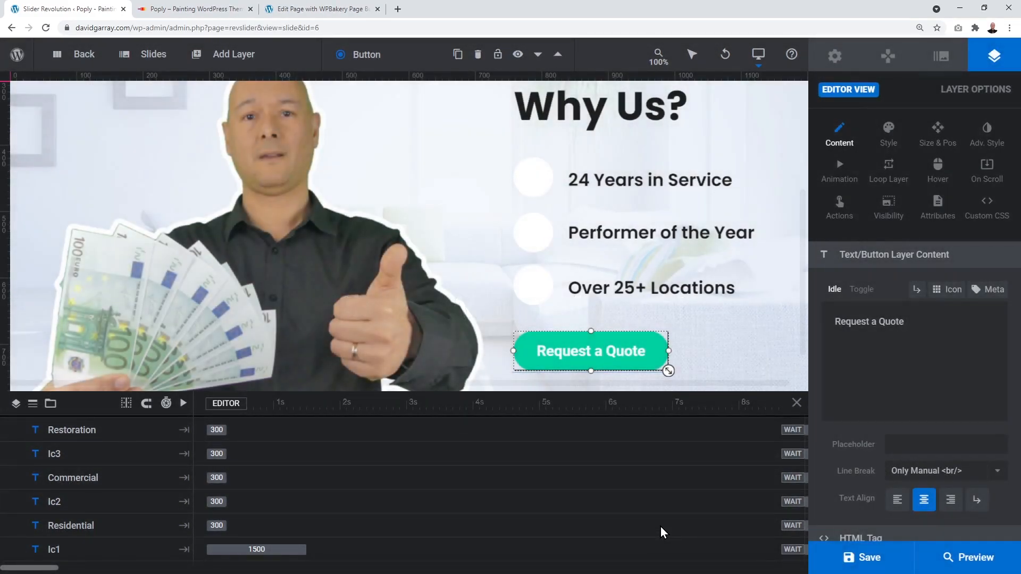
Step: Reload the live homepage, confirm Request a Quote opens the Contact page, then return to the editor
left_click(201, 10)
left_click(46, 28)
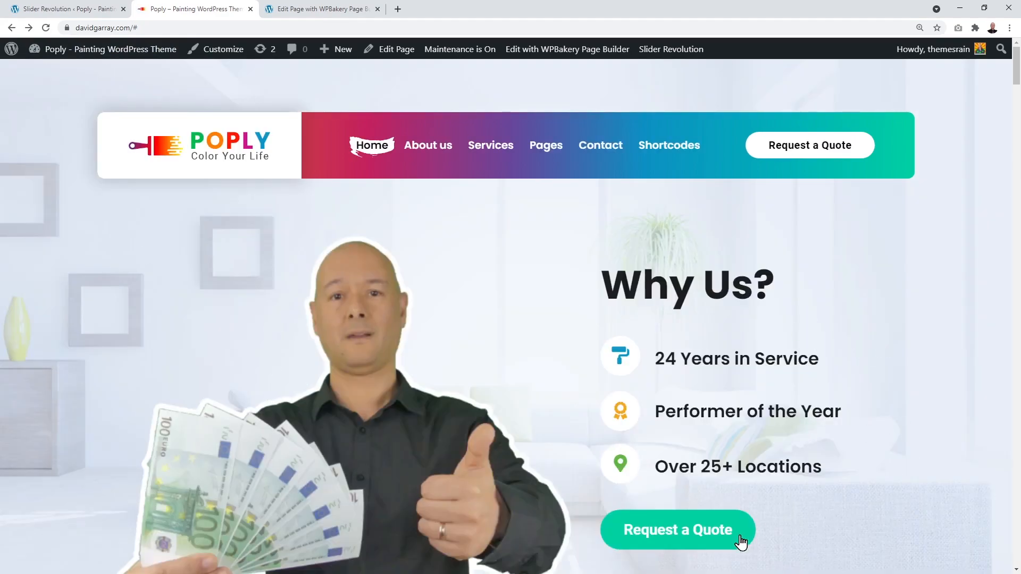
left_click(678, 540)
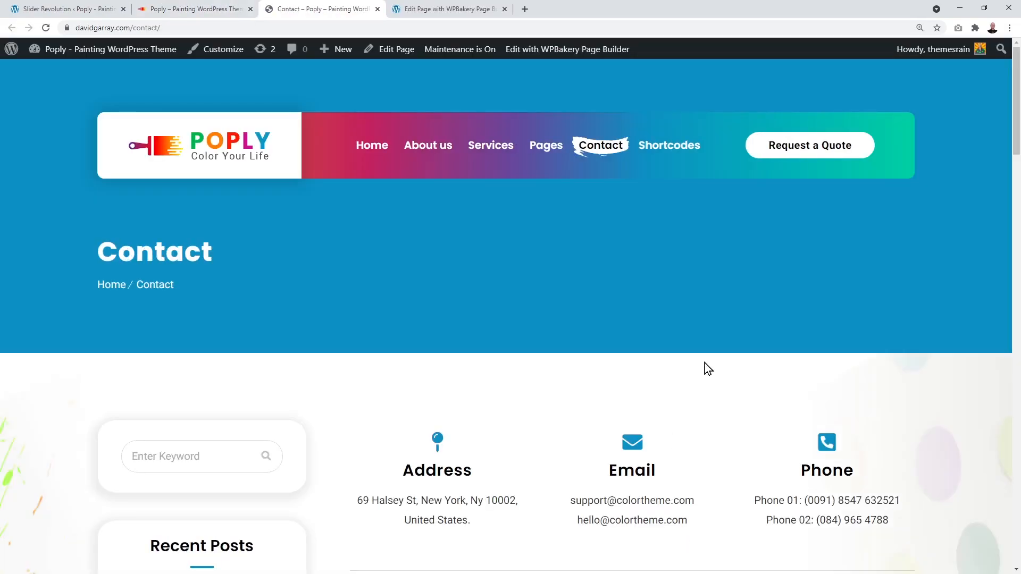
scroll(851, 287, "down", 6)
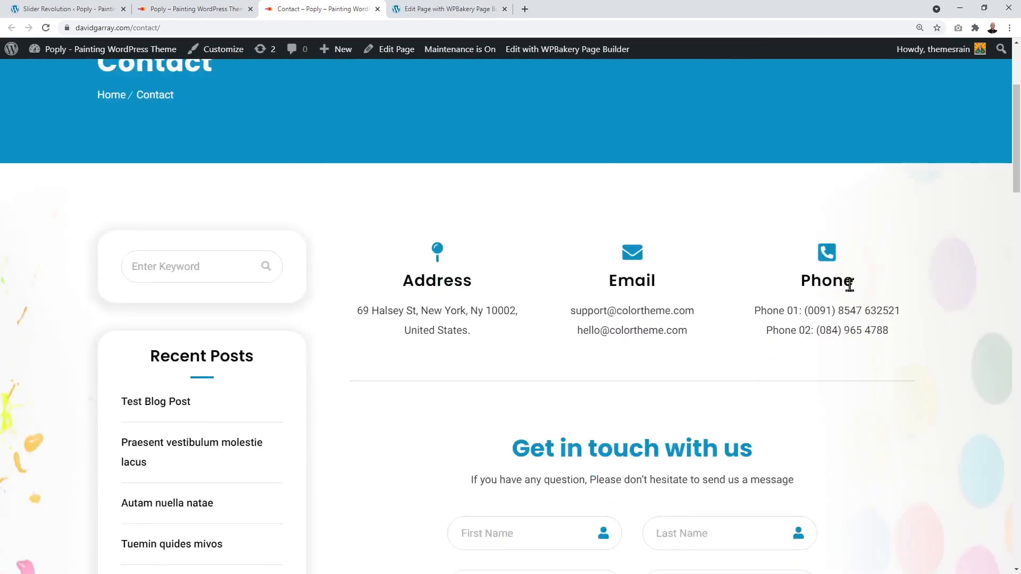
scroll(863, 298, "down", 1)
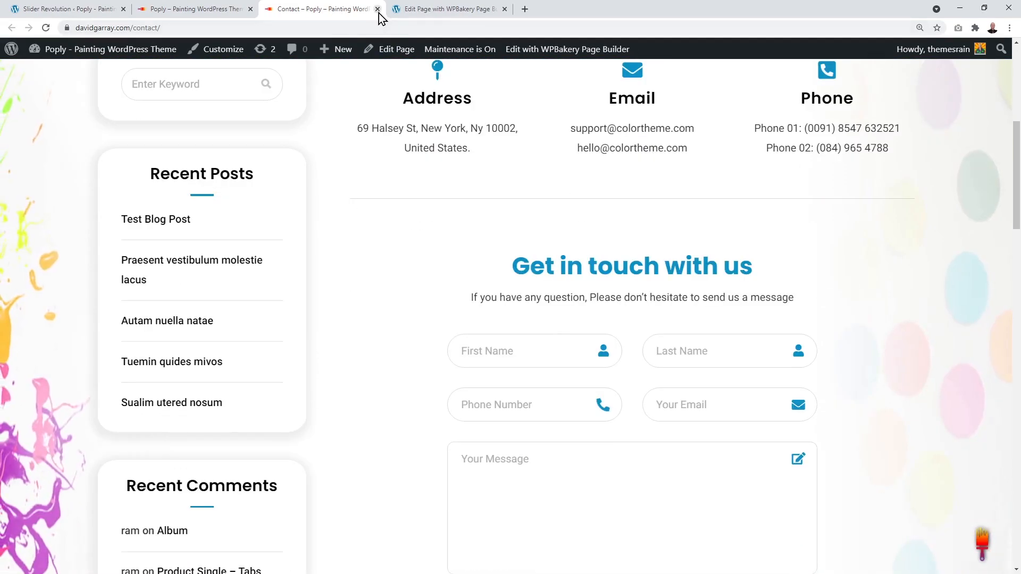
left_click(378, 9)
left_click(99, 15)
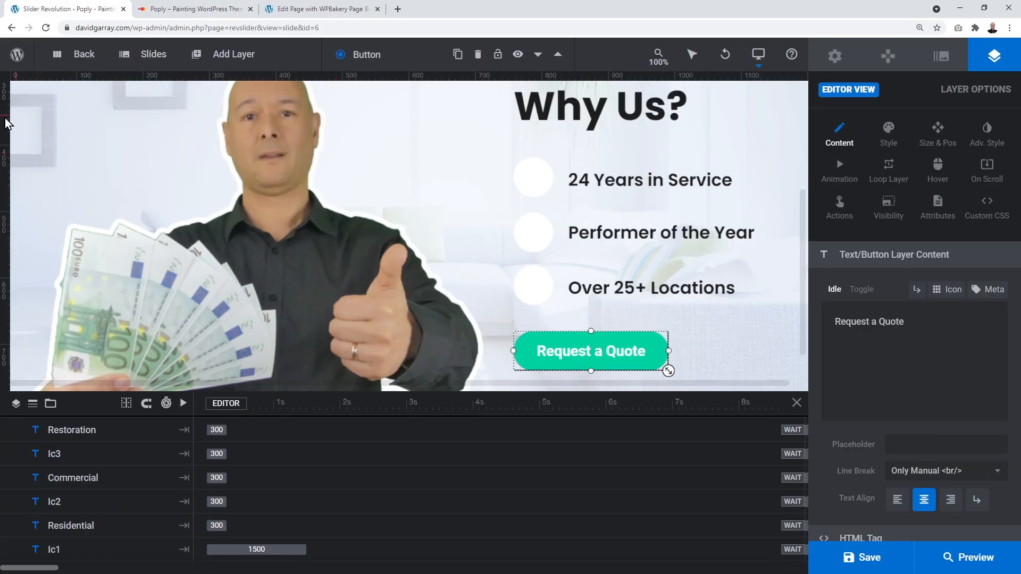
Step: Leave the slide editor, glance at the live Poply homepage, and return to the WordPress Dashboard
left_click(82, 54)
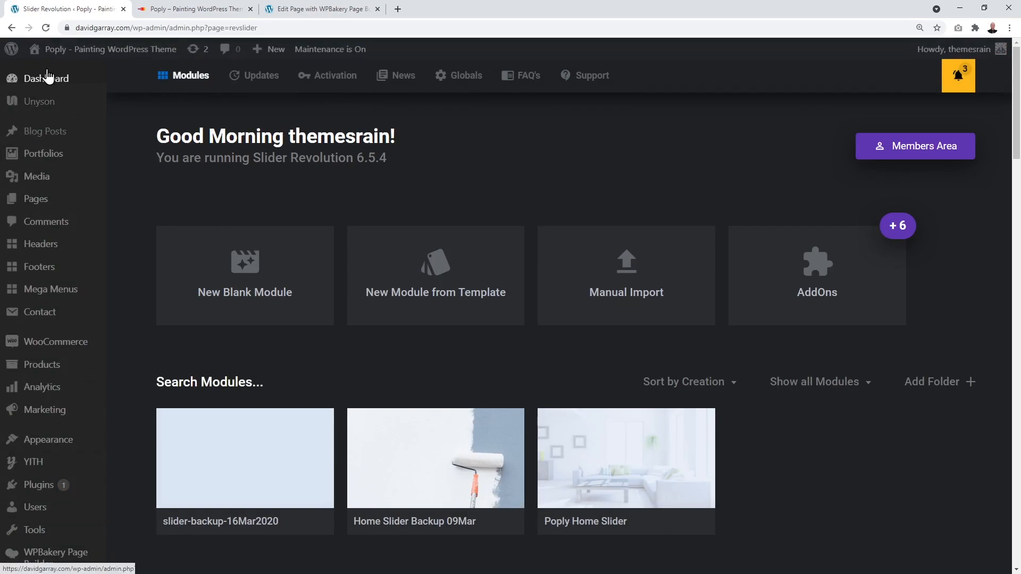
mouse_move(40, 351)
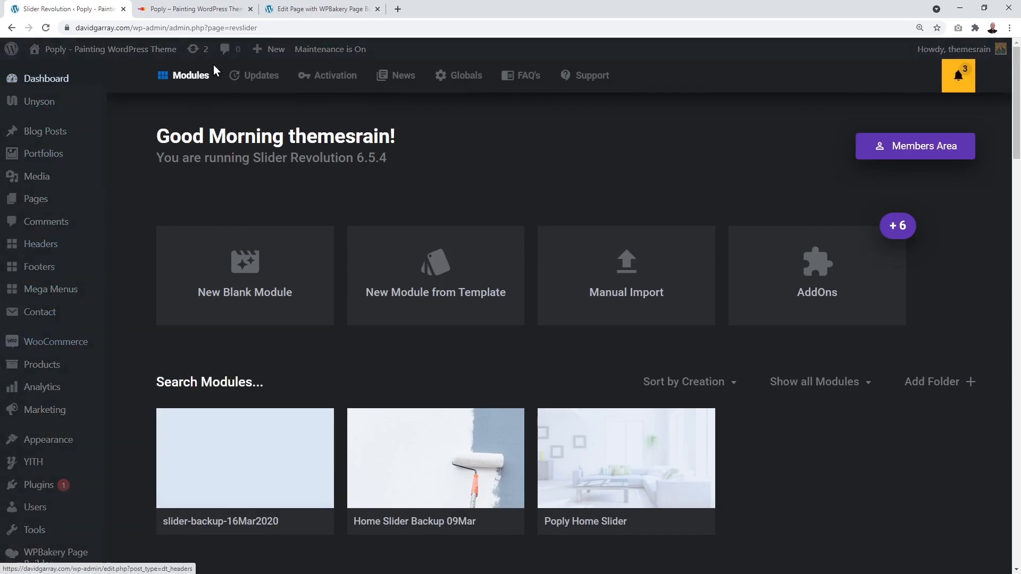
left_click(203, 10)
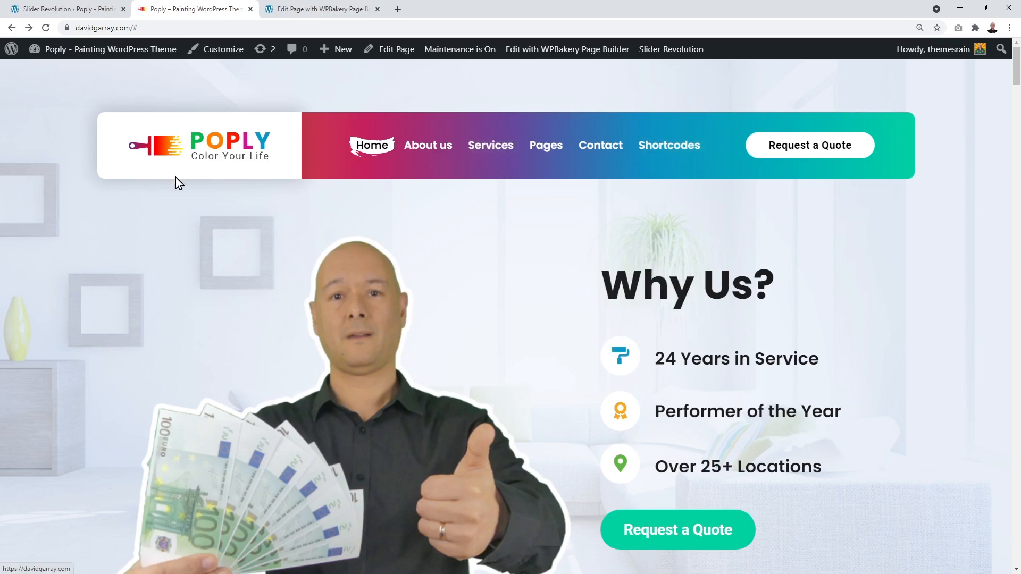
mouse_move(525, 149)
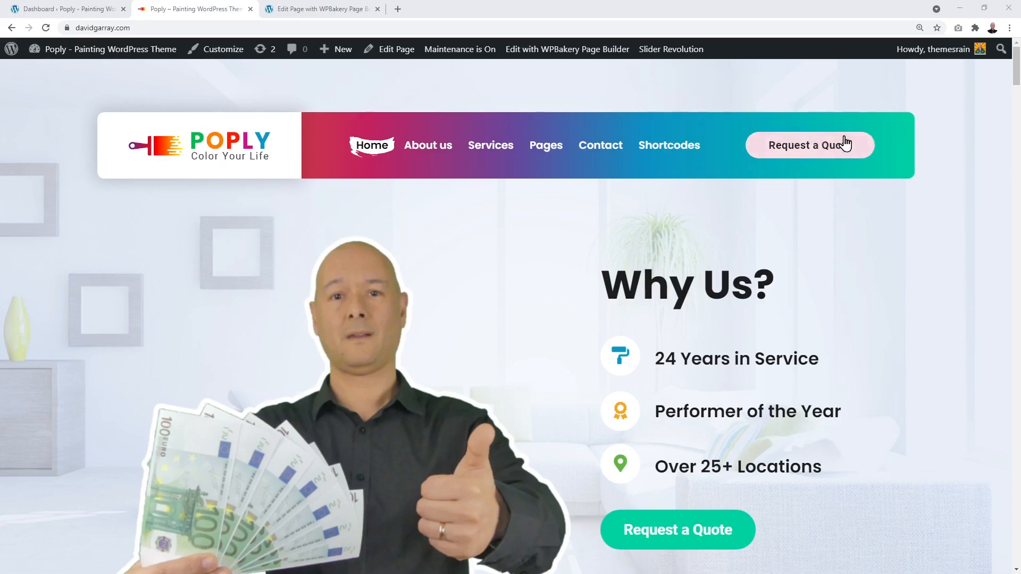
left_click(56, 12)
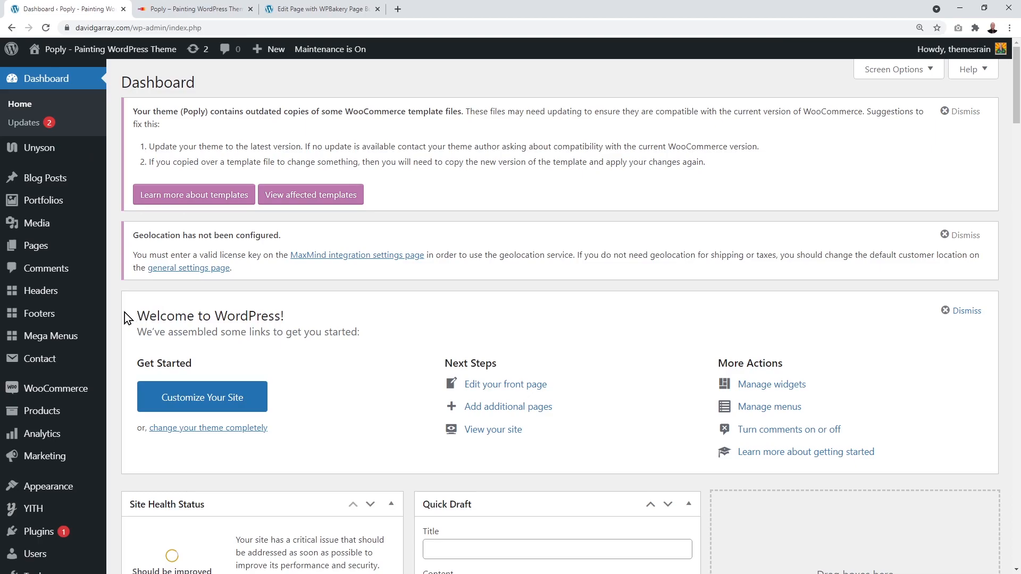
Step: Open Header Default from the Headers list in WPBakery
mouse_move(42, 296)
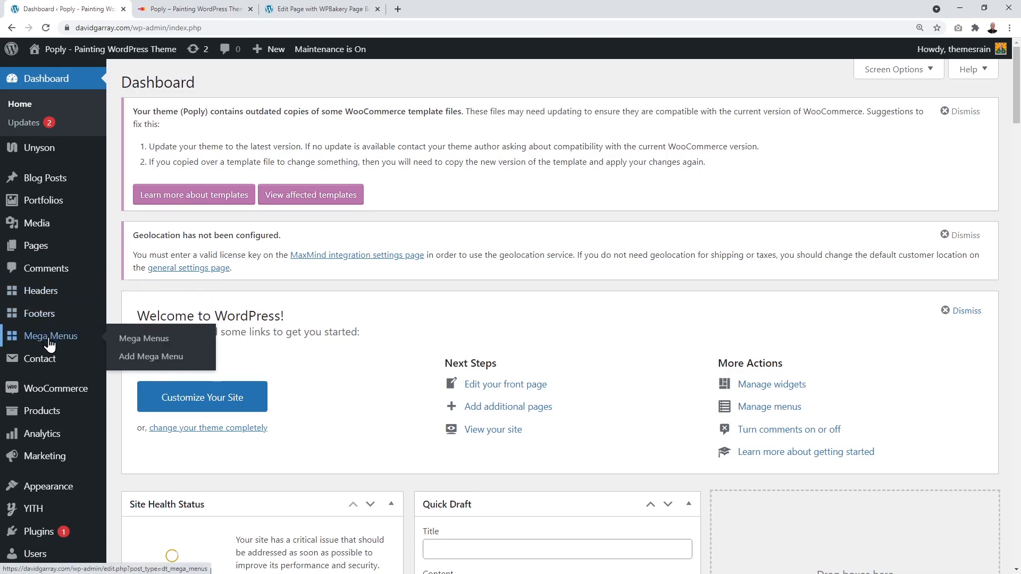
left_click(42, 293)
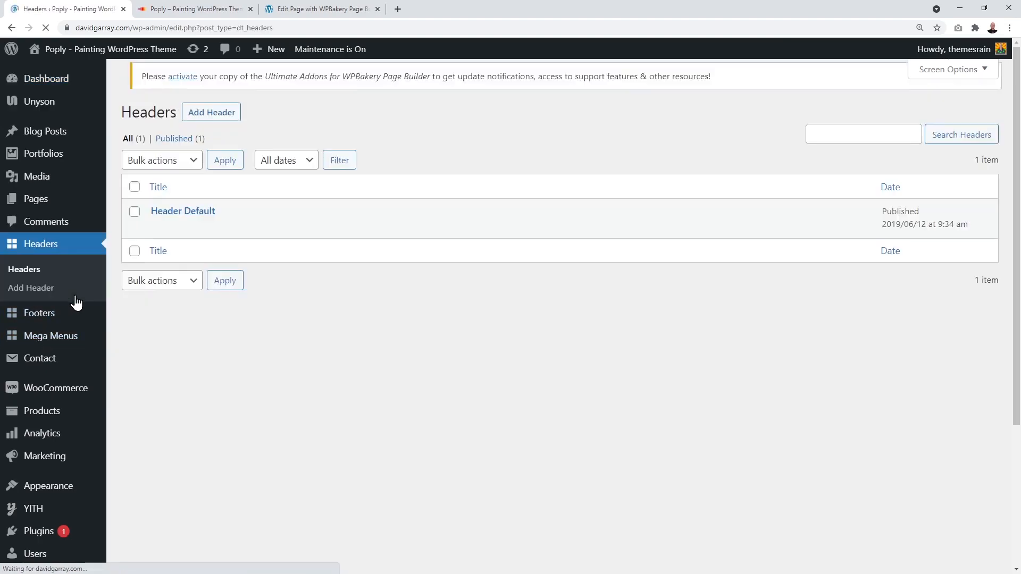
left_click(202, 225)
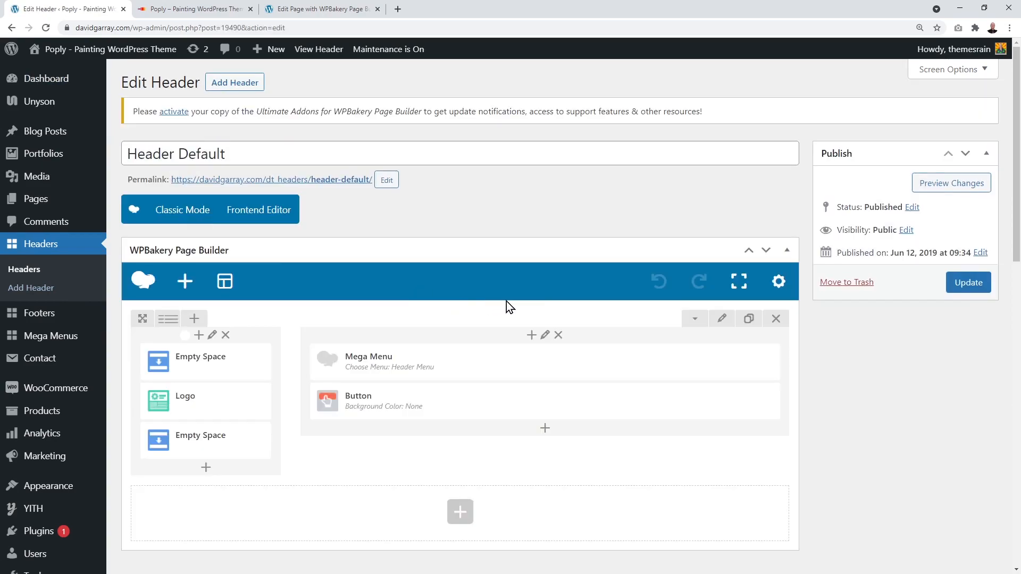
scroll(538, 295, "down", 1)
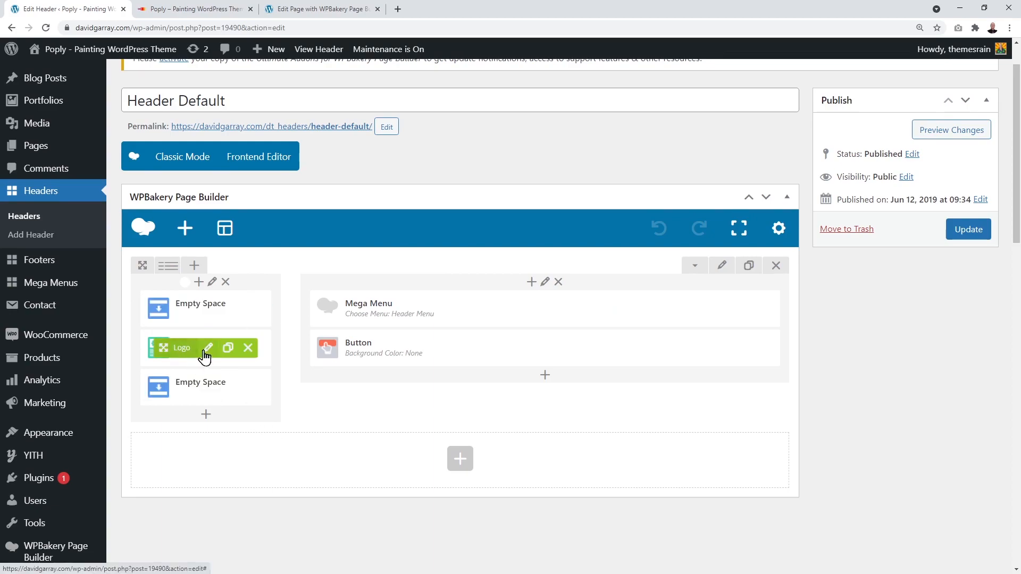
Step: Compare Header Default's Logo, Mega Menu and Button elements with the live site's header
left_click(194, 9)
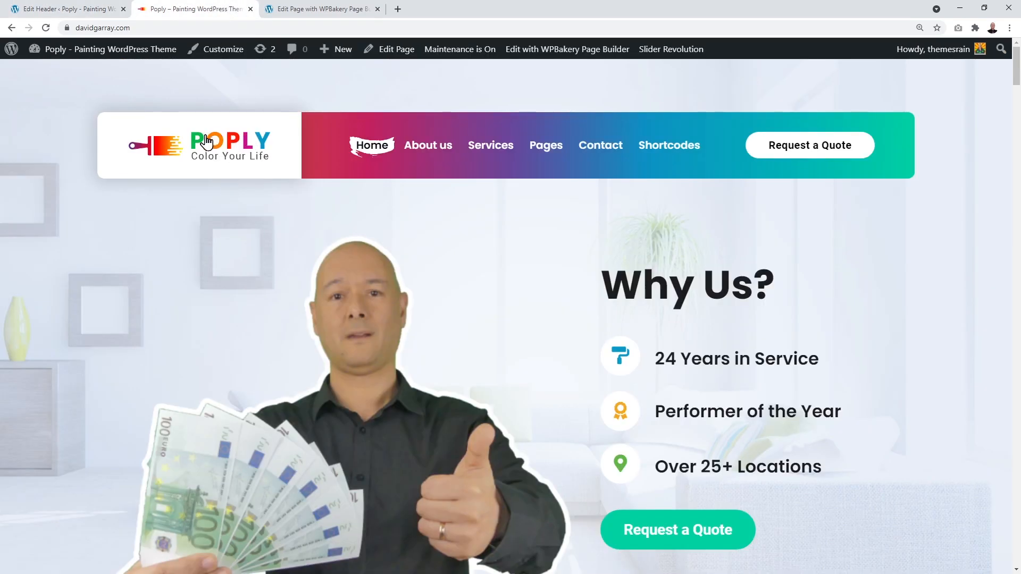
left_click(85, 10)
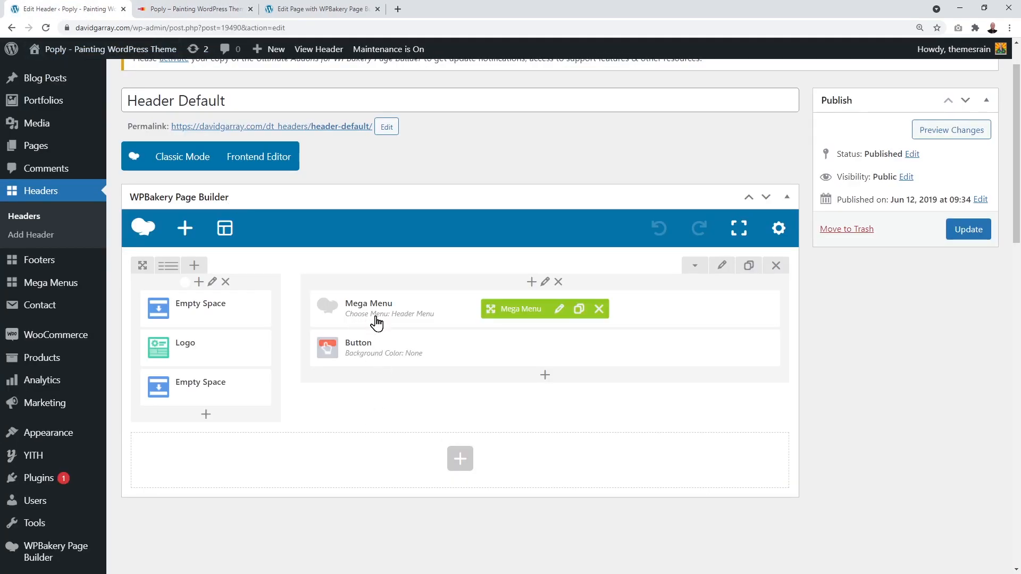
left_click(214, 16)
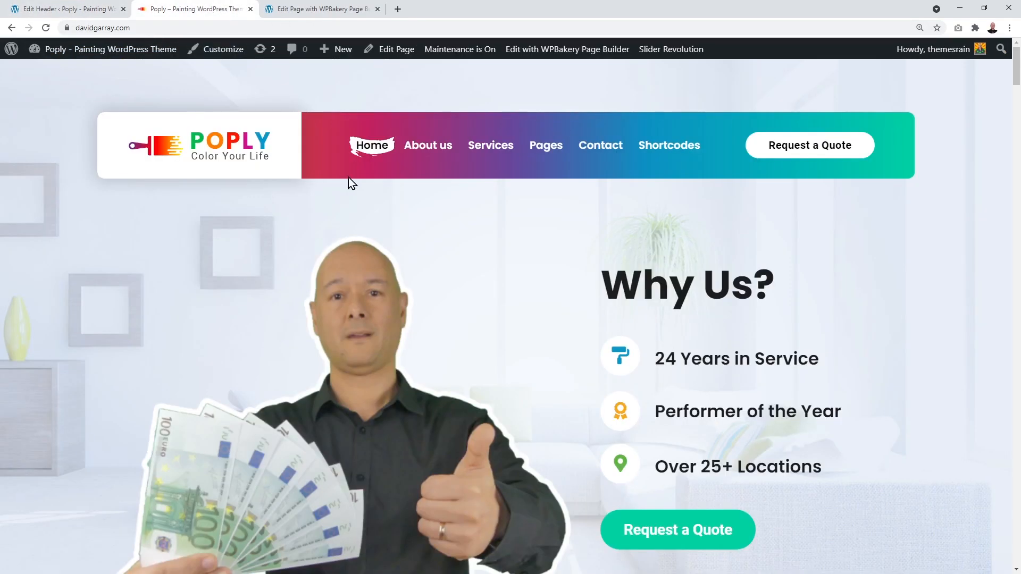
left_click(31, 12)
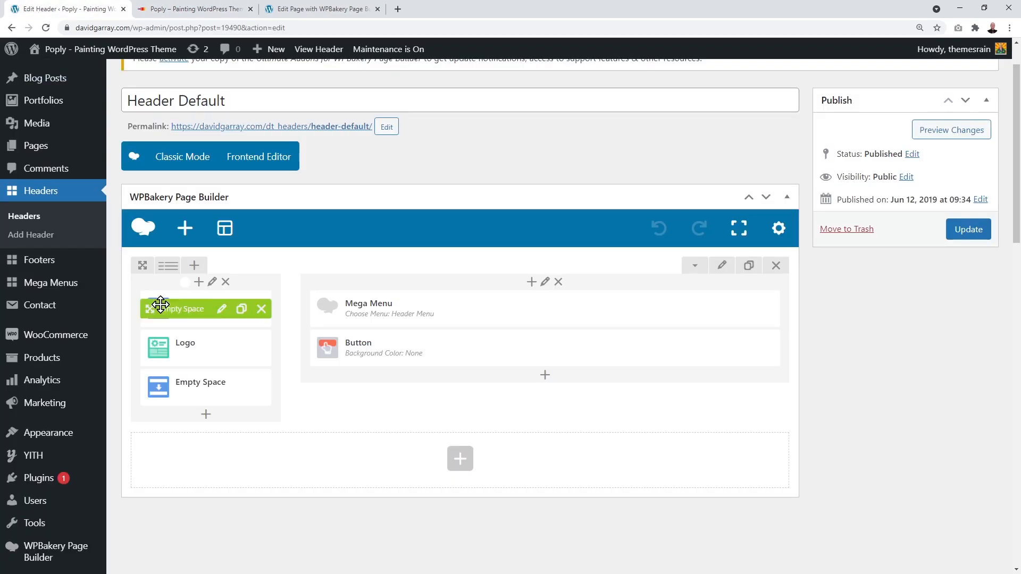
left_click(218, 8)
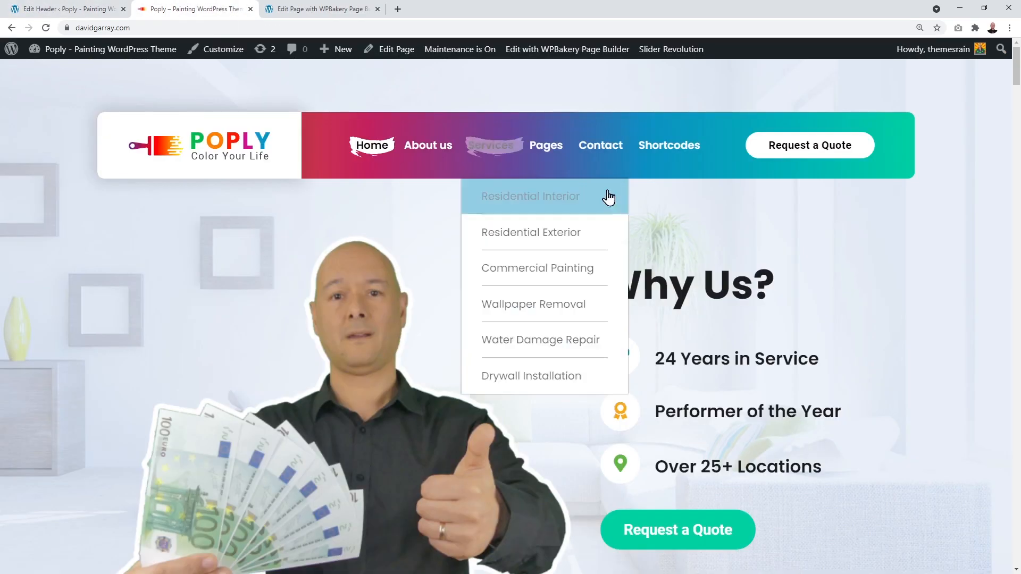
left_click(61, 11)
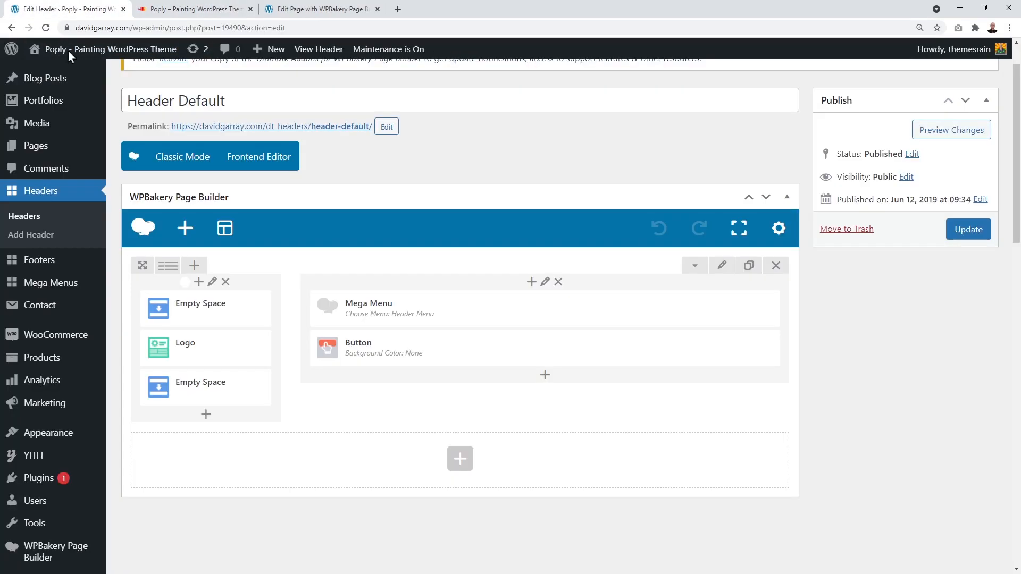
mouse_move(216, 351)
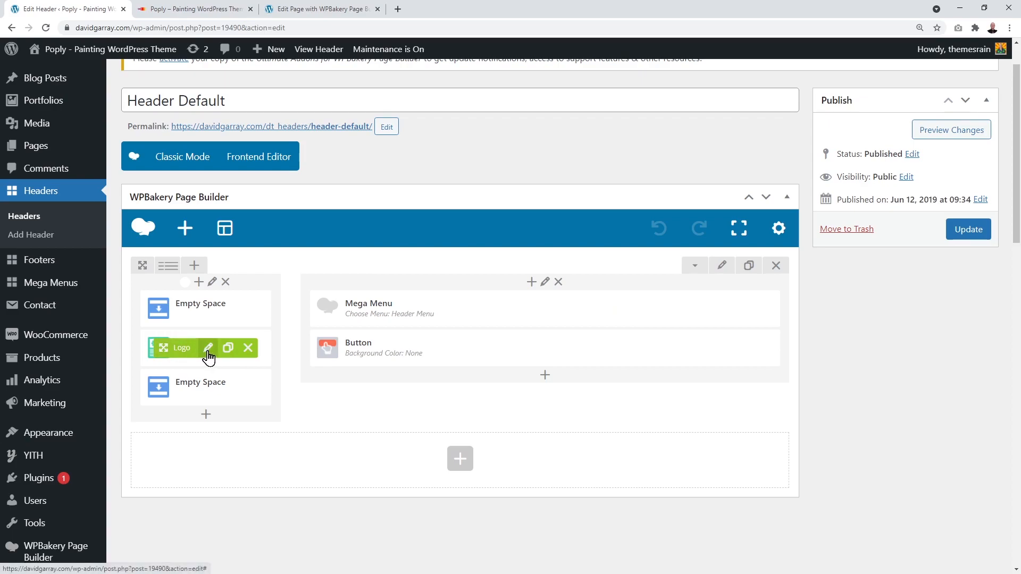
Step: Open the header Logo Settings (Logo type, 213 px width) and review the Logo Type choices
left_click(208, 354)
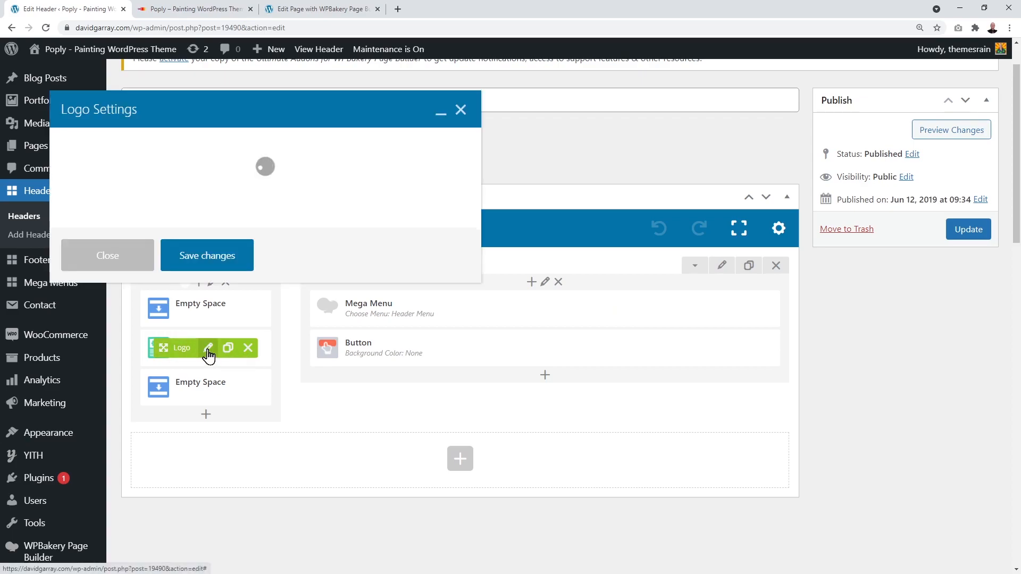
scroll(324, 247, "up", 1)
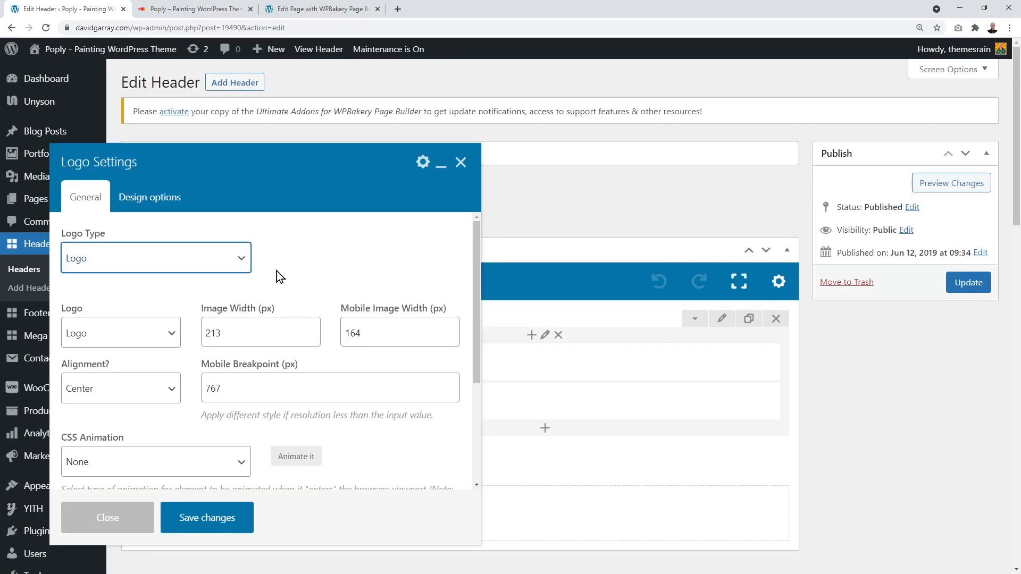
left_click(241, 260)
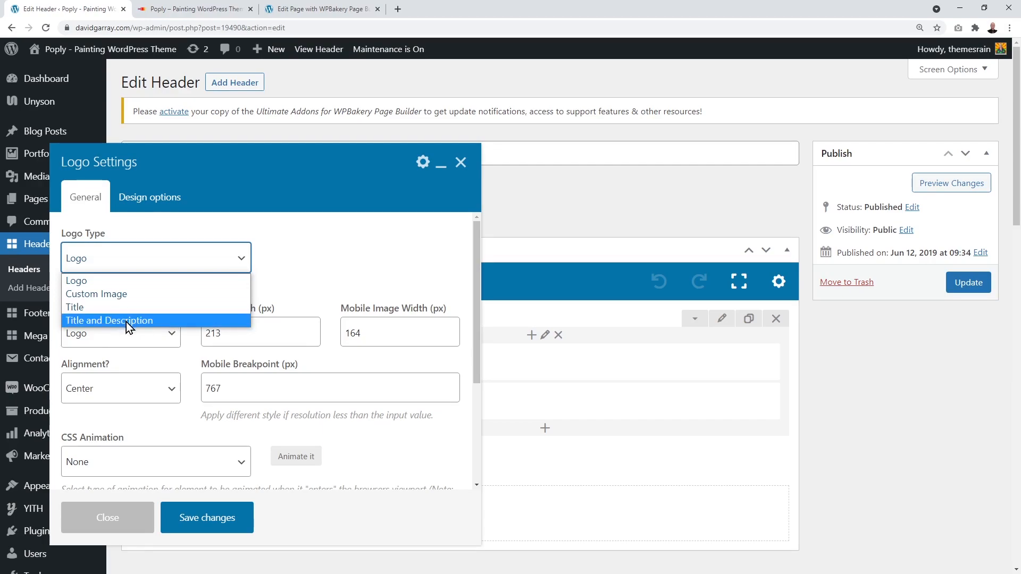
left_click_drag(190, 160, 338, 116)
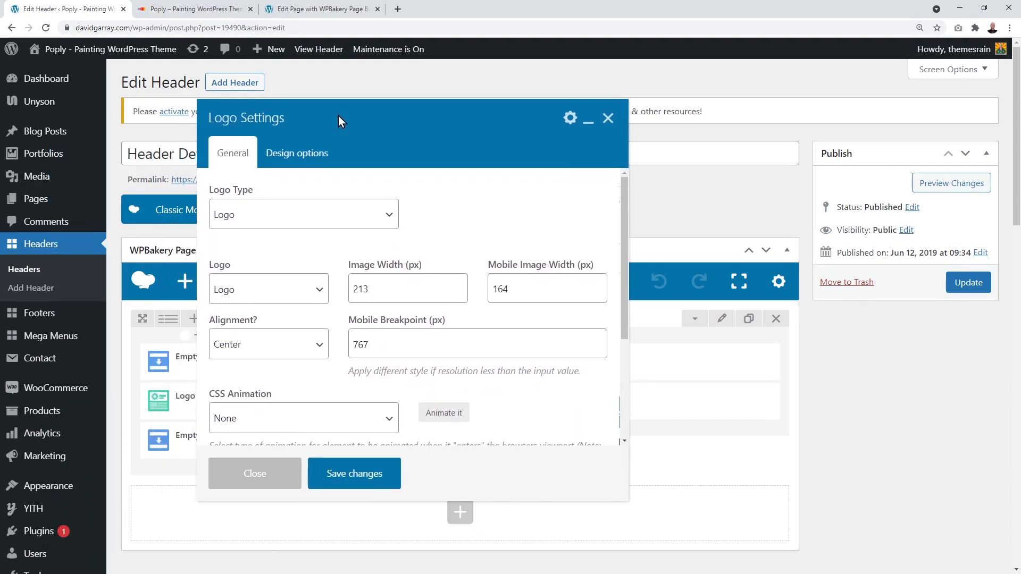
scroll(71, 422, "down", 5)
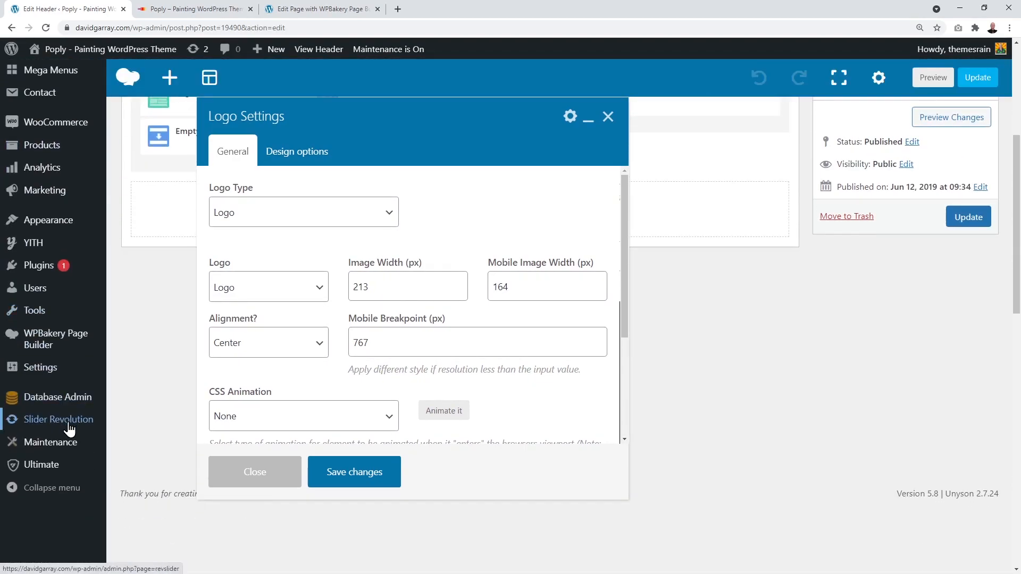
mouse_move(51, 372)
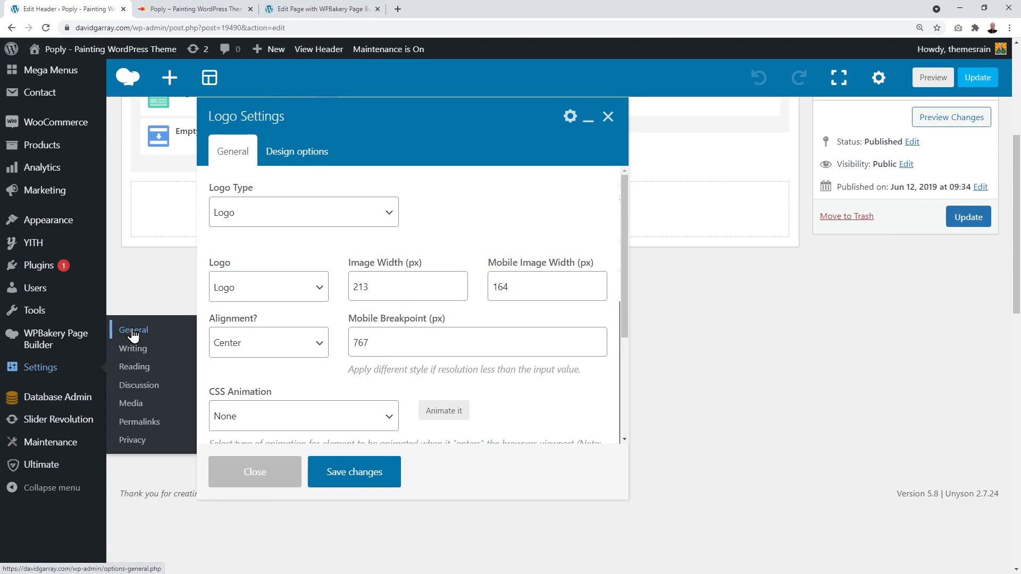
left_click(389, 218)
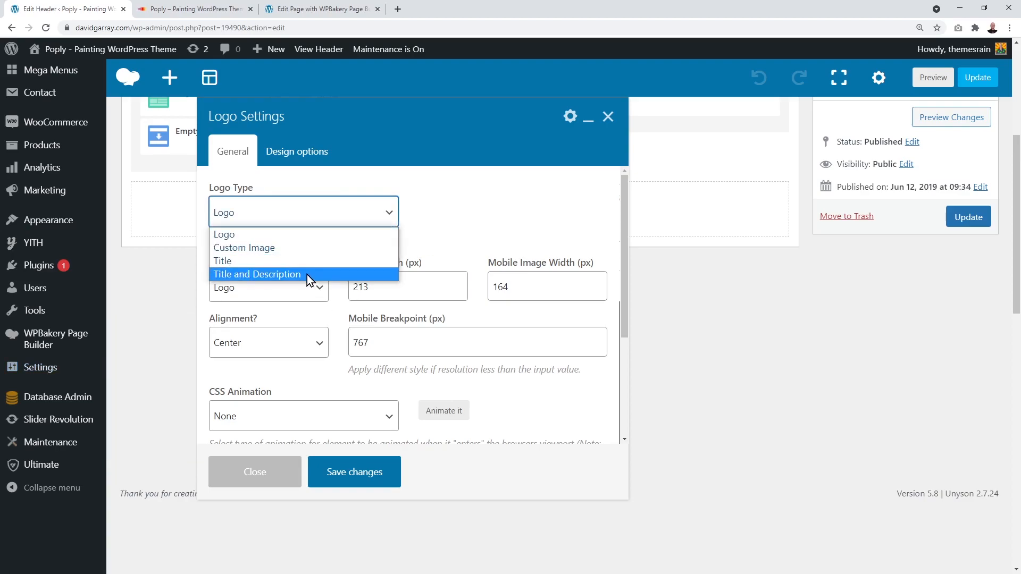
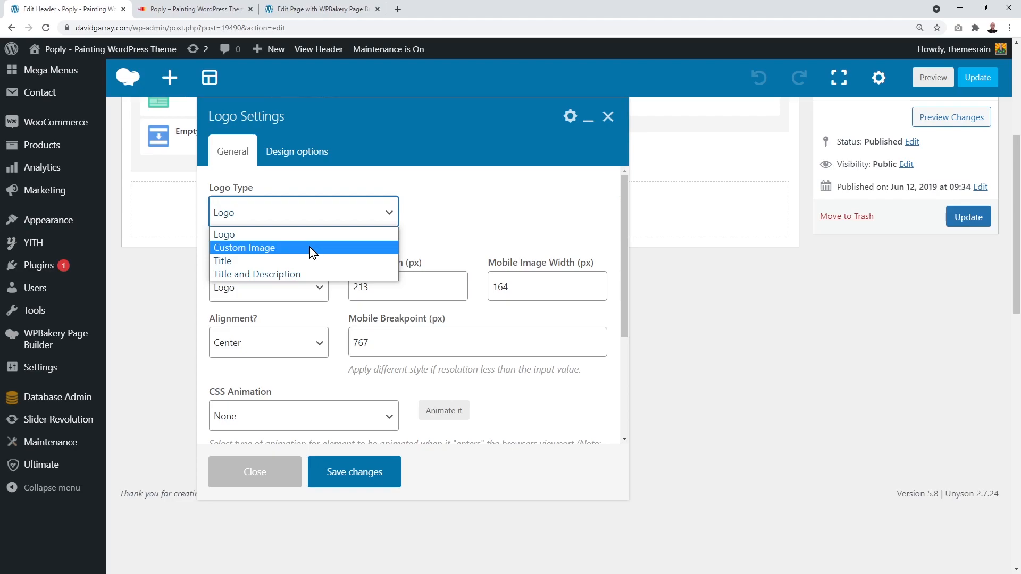
Step: Switch the header logo type to Custom Image and bring up the Set Image media library
left_click(309, 247)
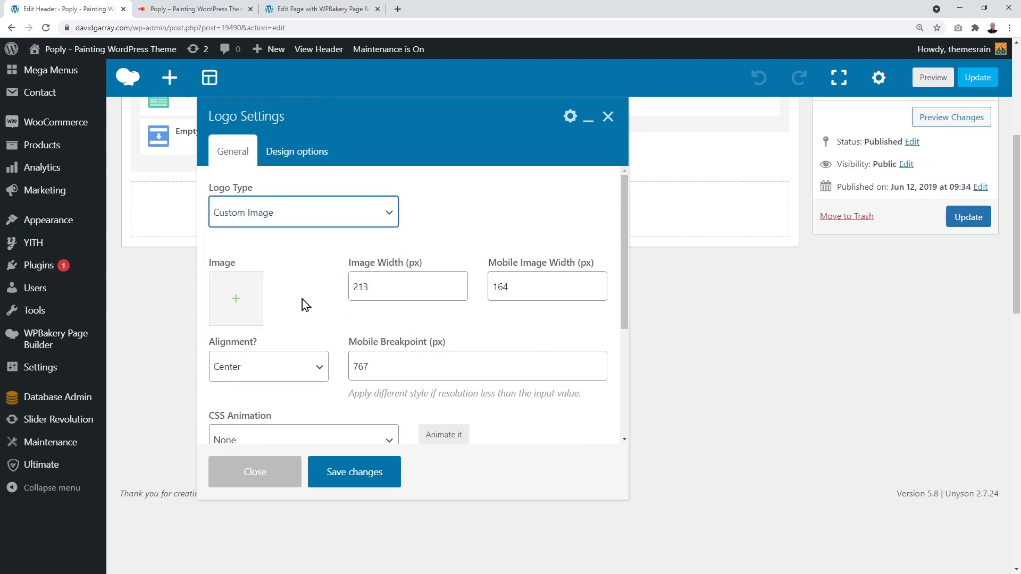
scroll(302, 299, "up", 5)
left_click(236, 299)
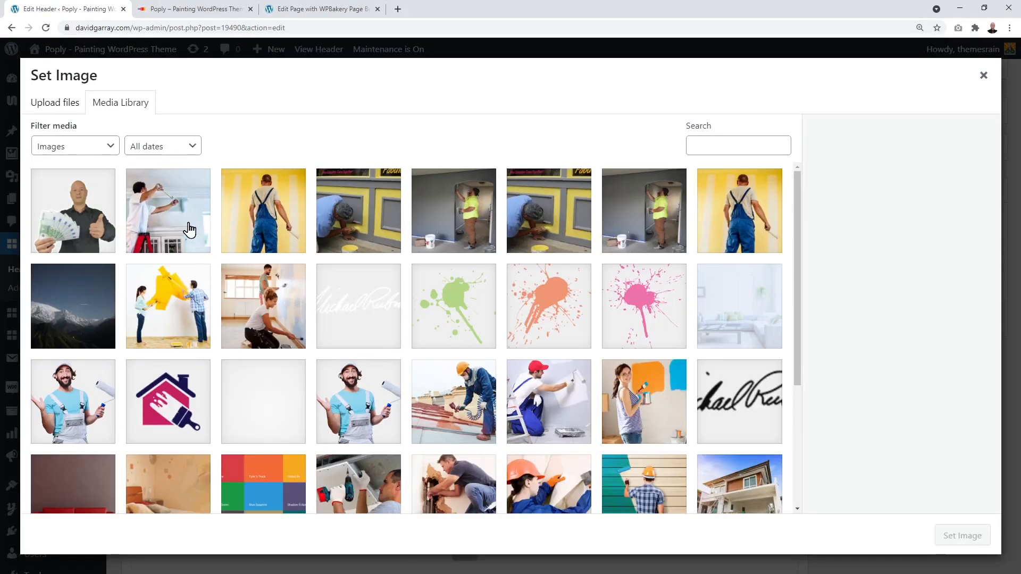
Step: Choose signature-quote-sign.png from the Media Library as the logo and save Logo Settings
left_click(55, 104)
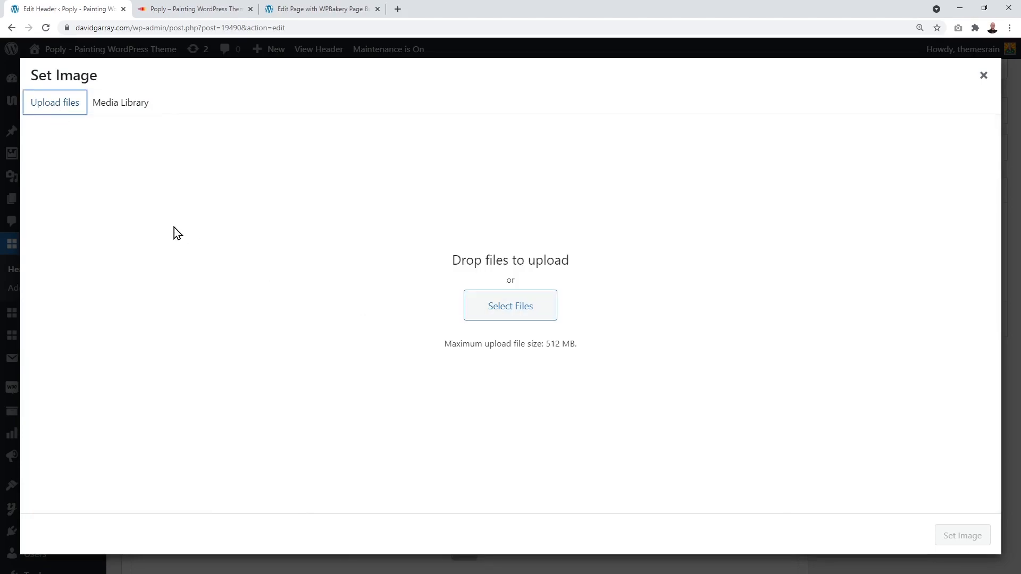
left_click(136, 117)
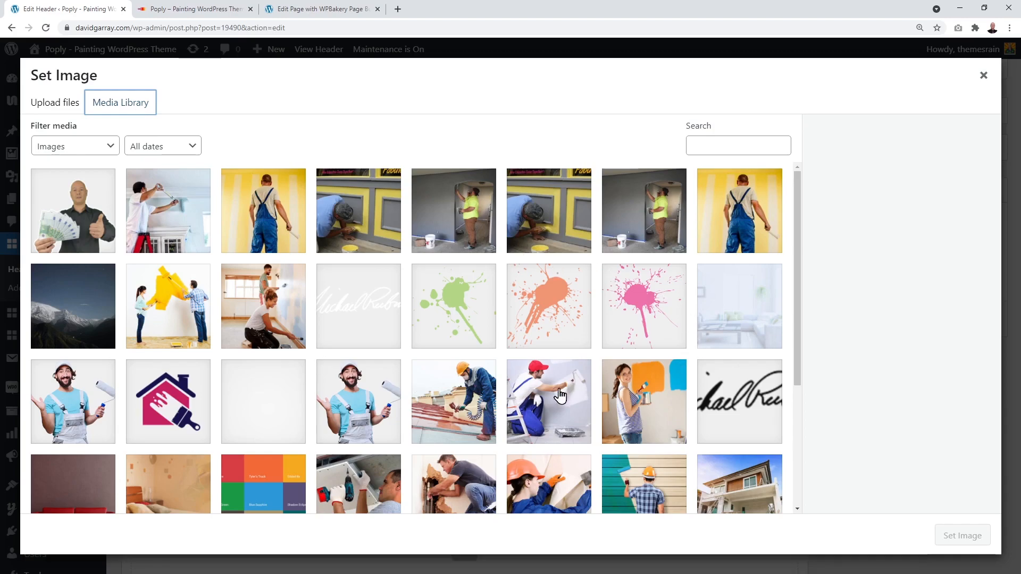
left_click(747, 405)
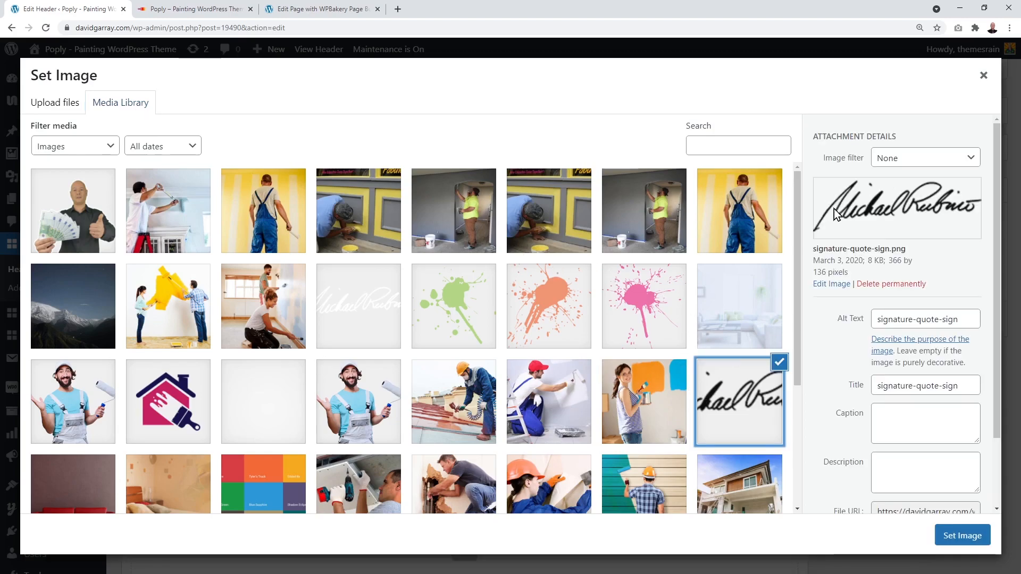
left_click(964, 536)
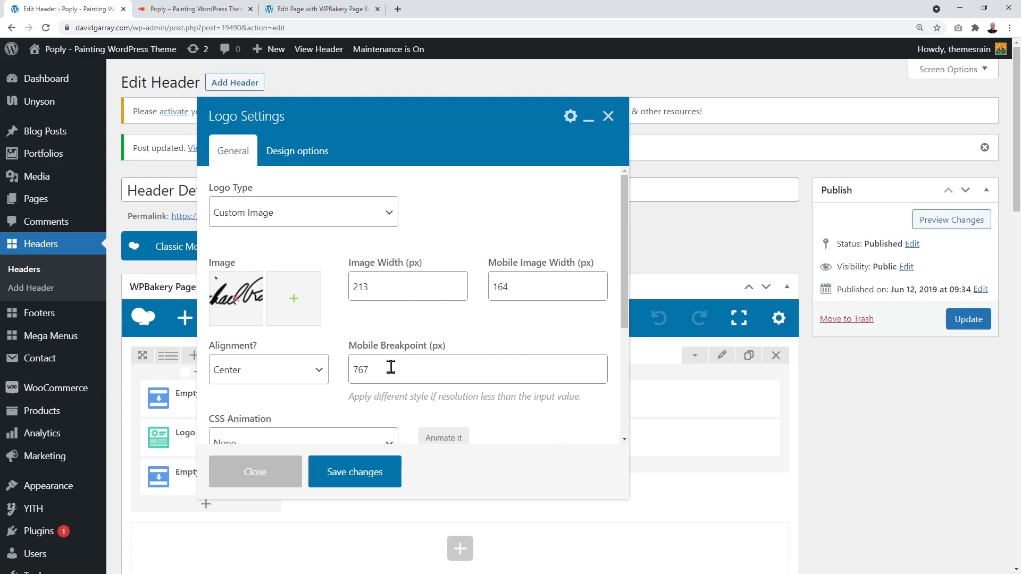
left_click(372, 474)
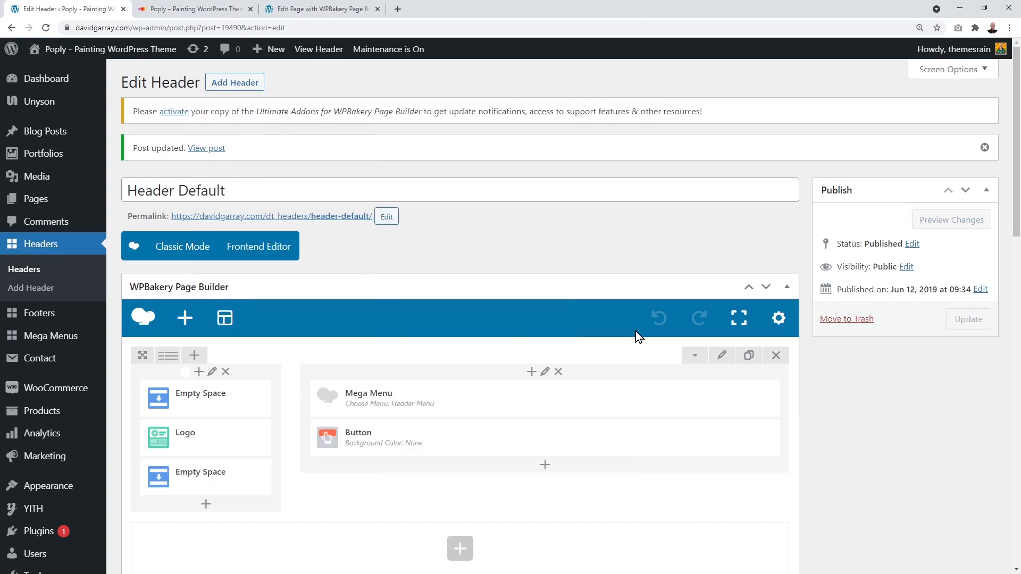
Step: Update Header Default and preview it with the new signature logo
left_click(962, 333)
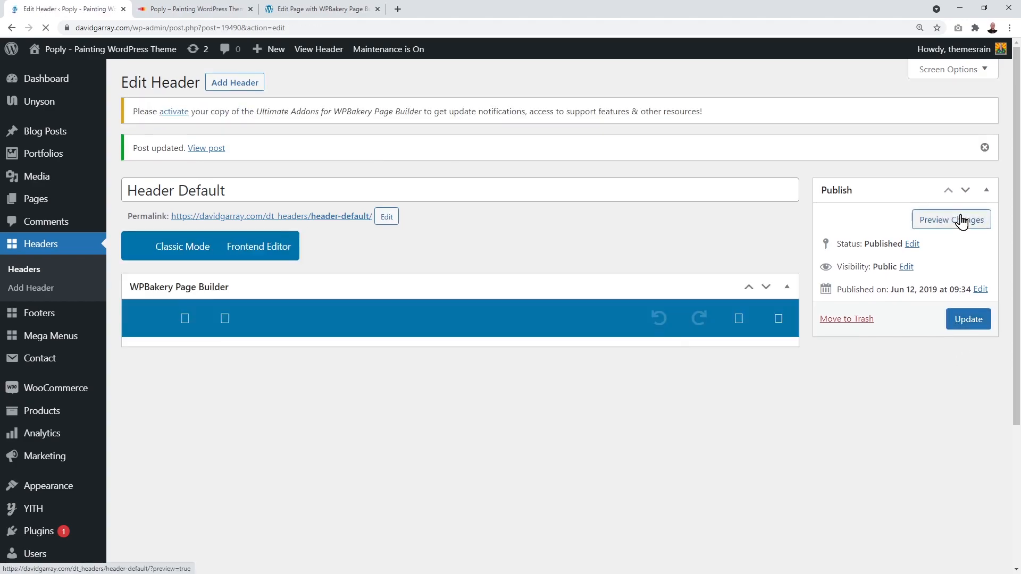
left_click(960, 232)
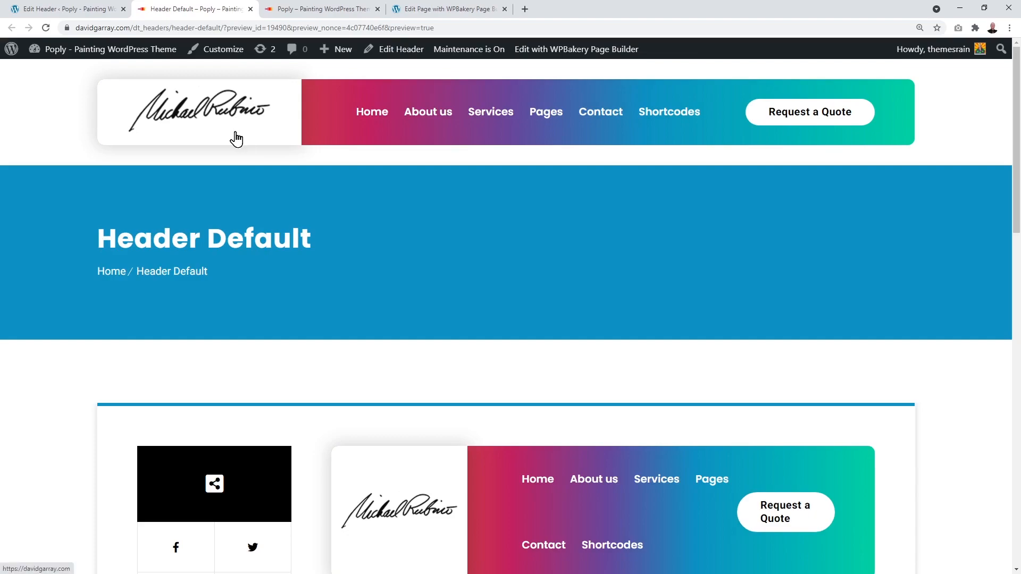
left_click(97, 11)
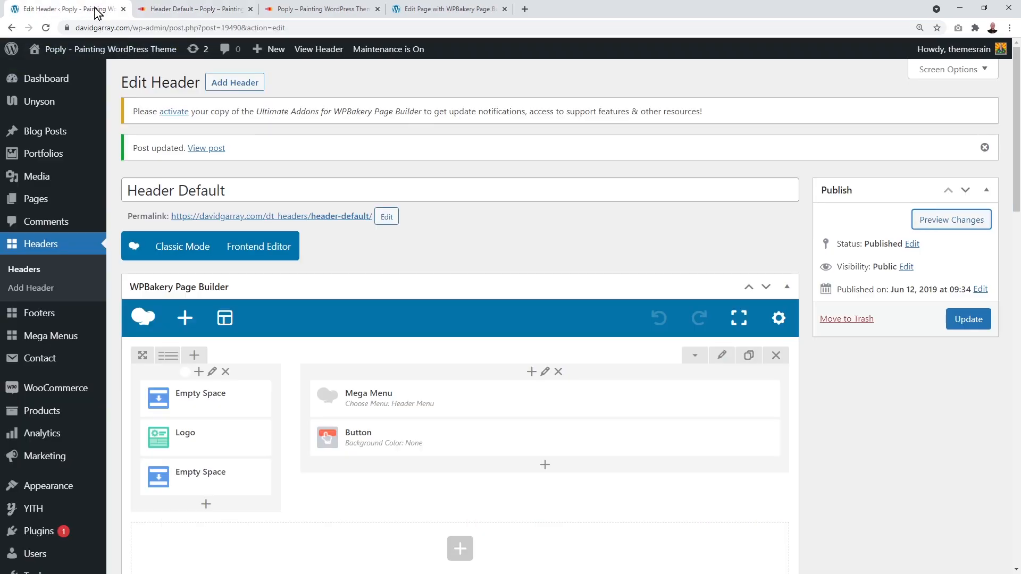
Step: Reopen and close Logo Settings unchanged, close the preview, and return to the Poply homepage
left_click(210, 438)
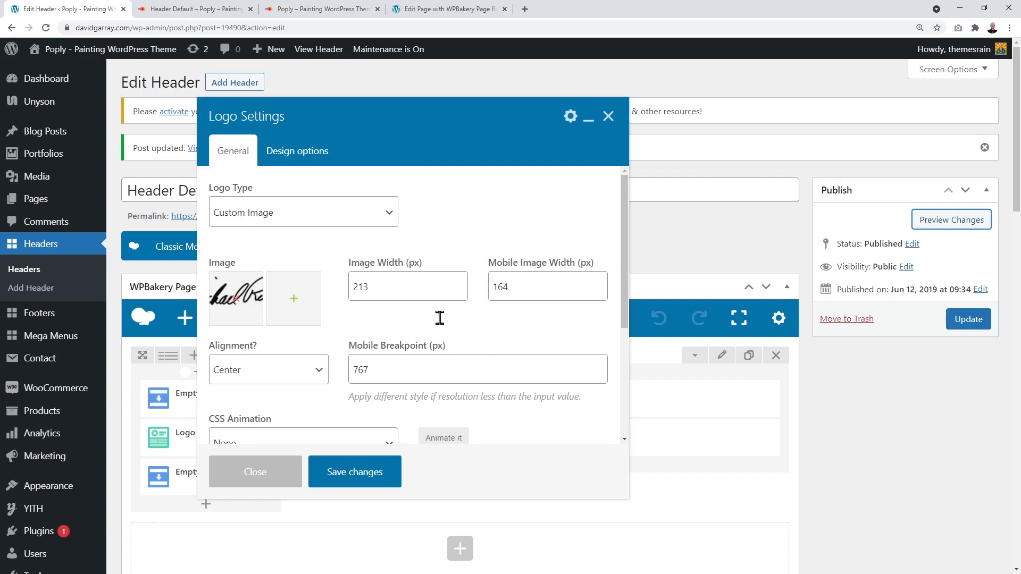
left_click(607, 116)
middle_click(209, 11)
left_click(206, 10)
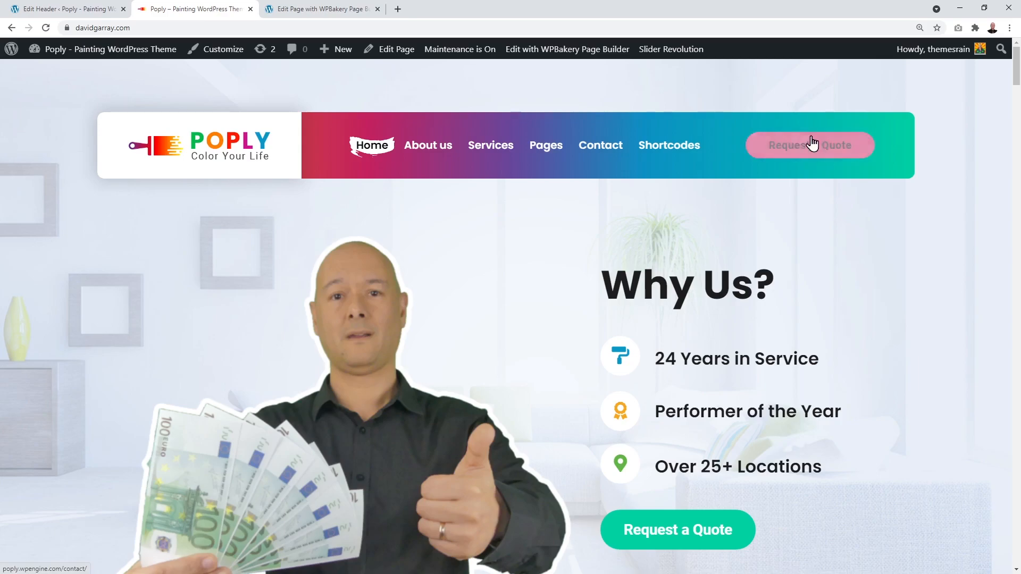
Step: Scroll the homepage to the contact form and go to that section in the WPBakery frontend editor
left_click_drag(1016, 78, 1016, 508)
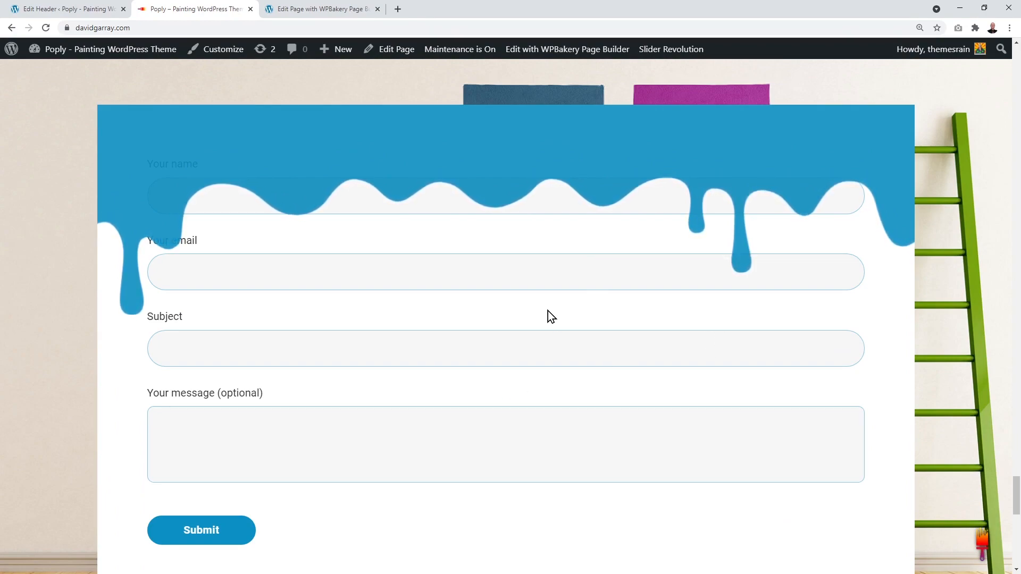
left_click(337, 11)
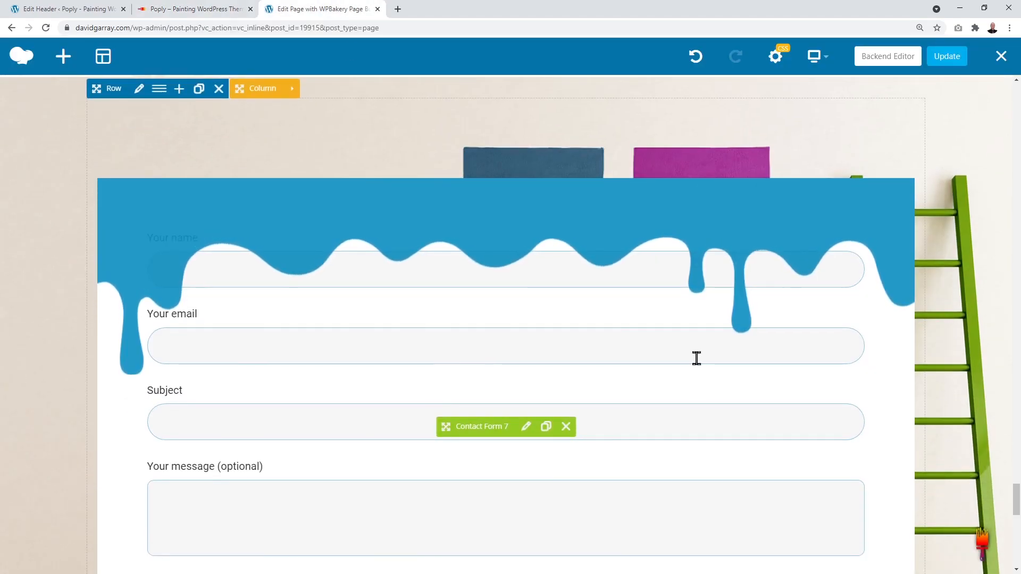
scroll(149, 167, "up", 1)
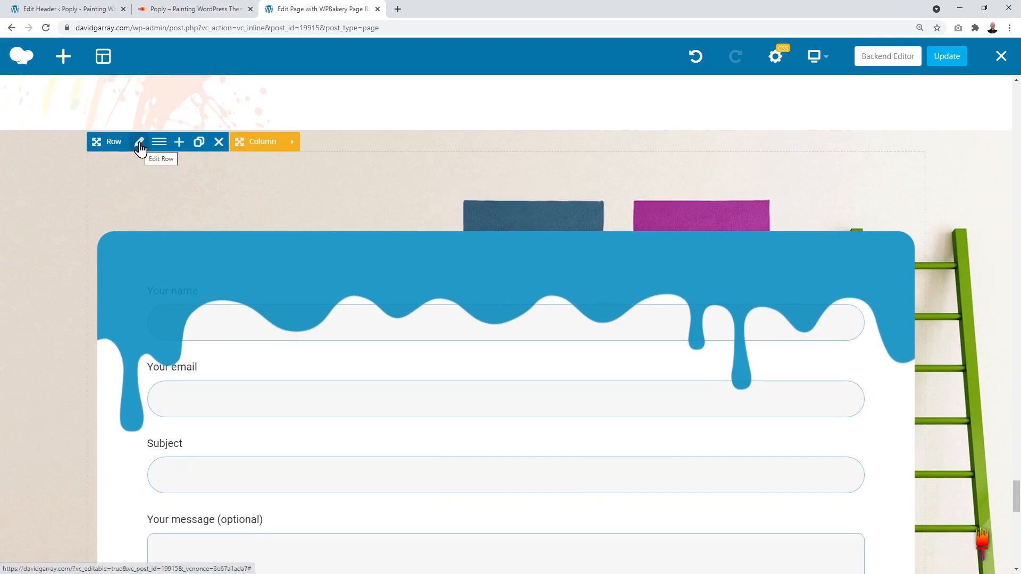
Step: Change the contact form row's ID from requestaquote to request-a-quote
left_click(140, 143)
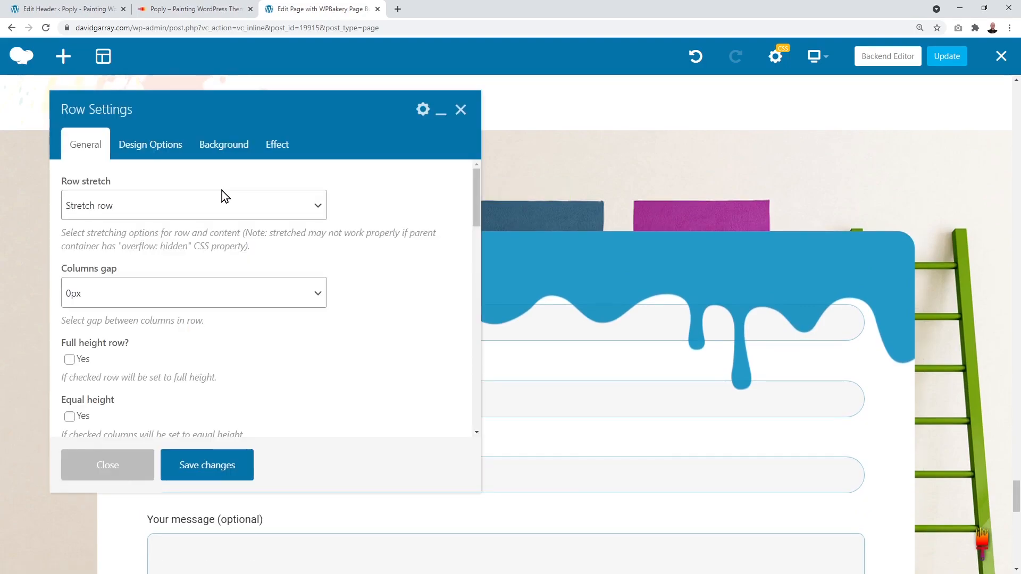
scroll(332, 263, "down", 7)
scroll(333, 264, "down", 2)
double_click(206, 283)
key("ctrl+c")
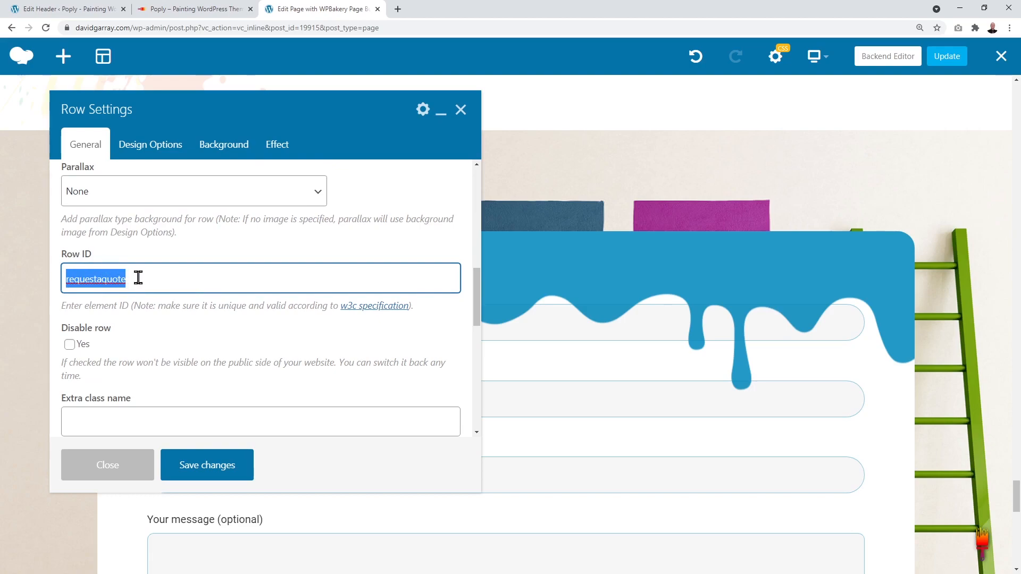
key("BackSpace")
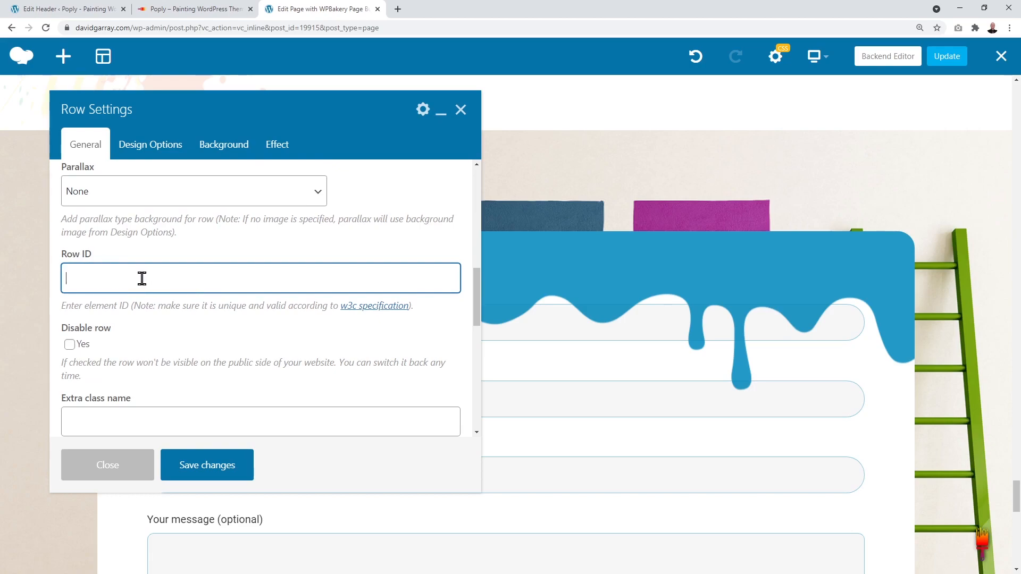
key("ctrl+v")
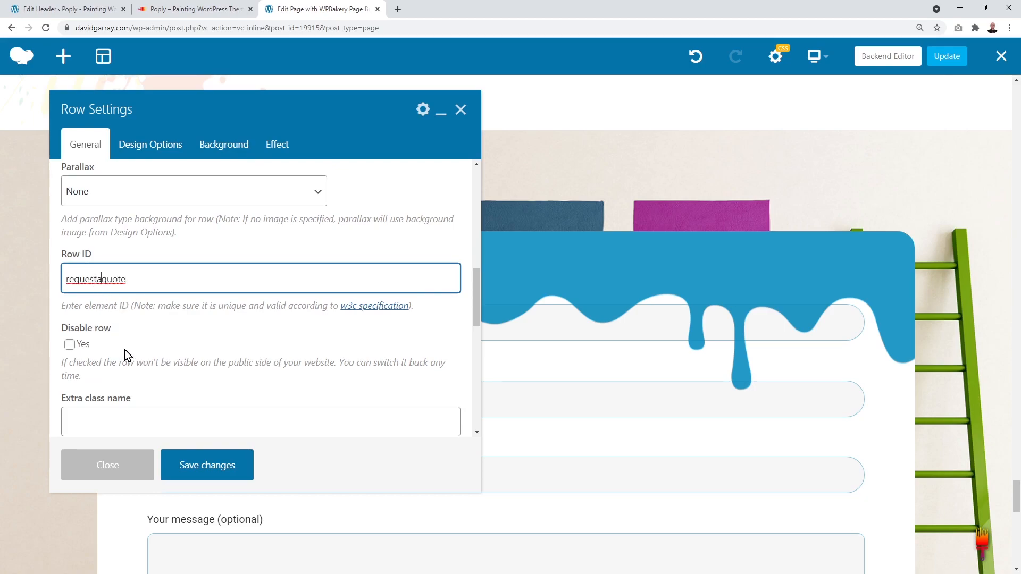
type("-")
key("Left")
key("Left")
type("-")
key("ctrl+a")
key("ctrl+c")
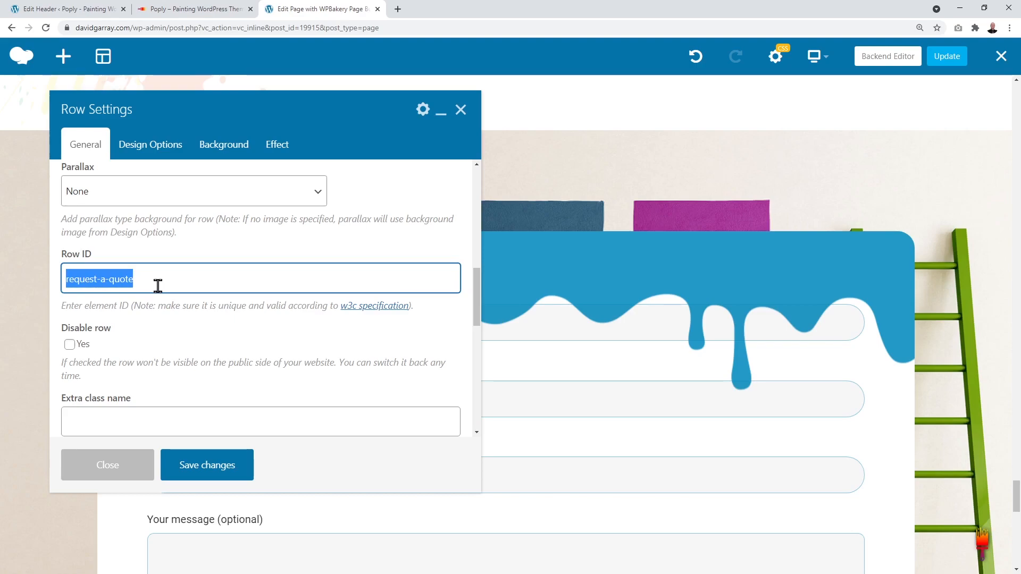
Step: Save the row settings, update the page, and return to the header editor
left_click(200, 473)
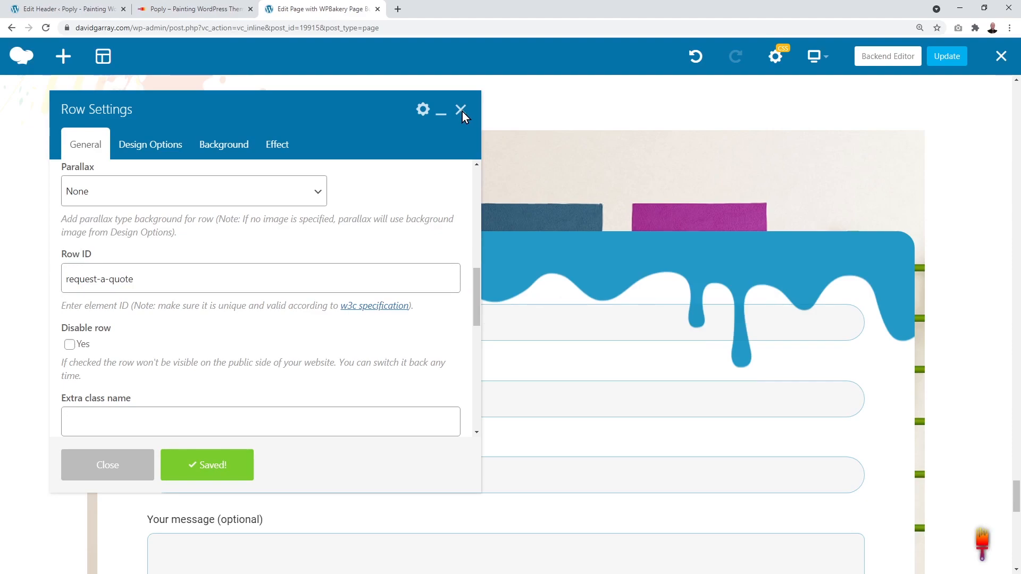
left_click(461, 111)
left_click(952, 63)
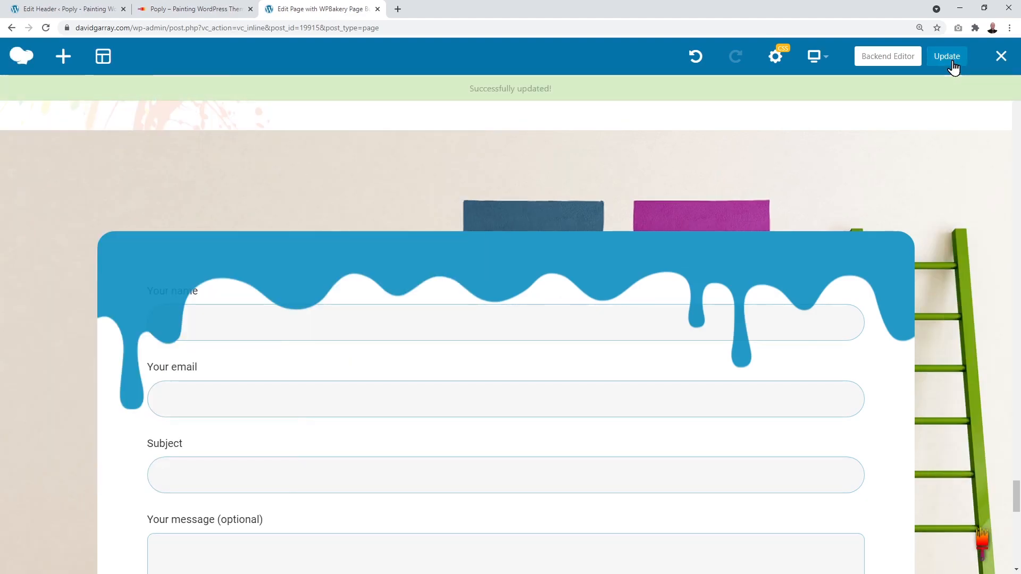
left_click(64, 9)
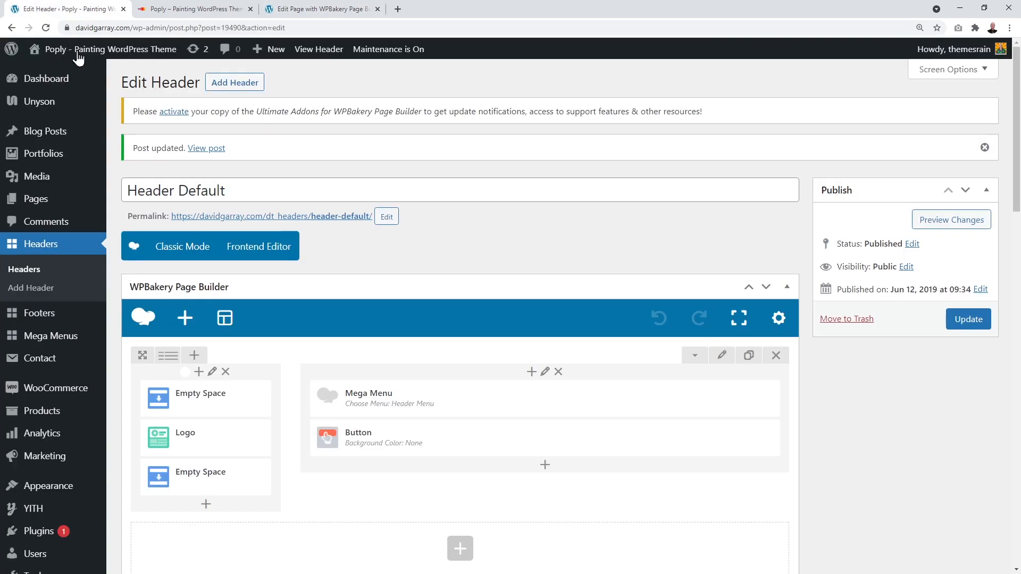
Step: Check the header button's Request a Quote link settings, then go back to the Poply homepage address
scroll(567, 439, "down", 1)
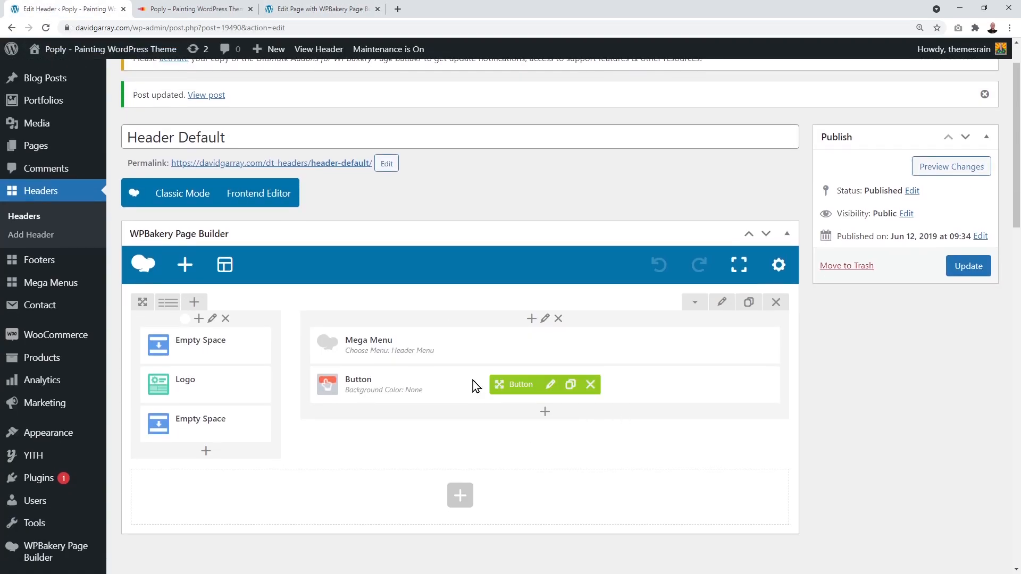
left_click(552, 387)
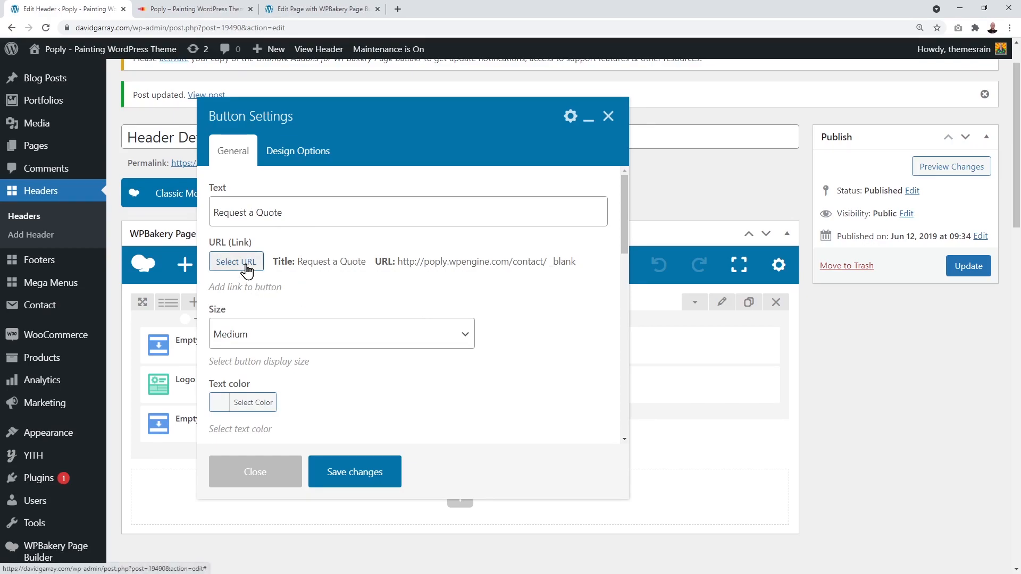
left_click(196, 9)
left_click(178, 27)
Step: Append /#request-a-quote to the homepage address and copy the full anchored URL
left_click(186, 27)
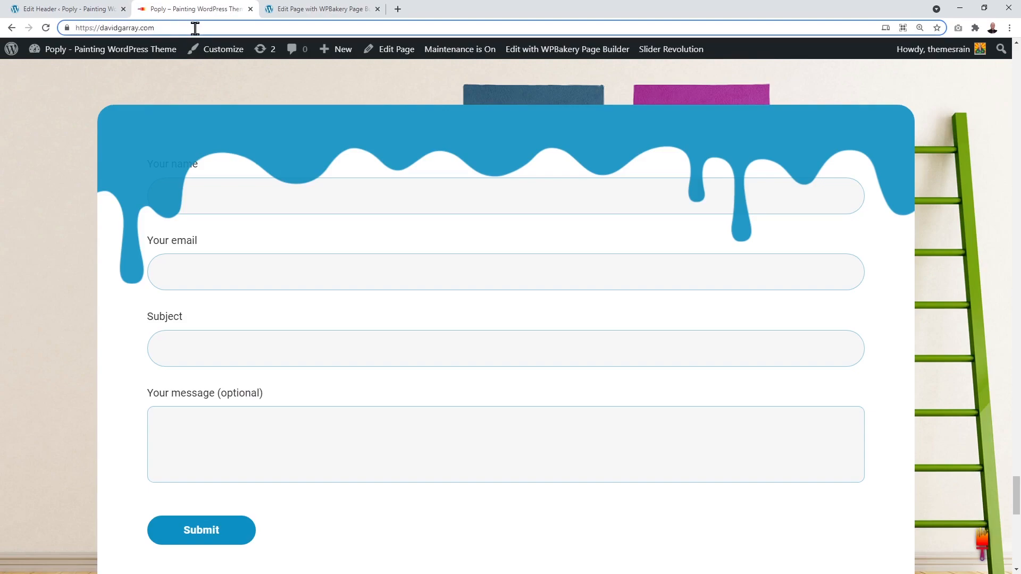
type("/")
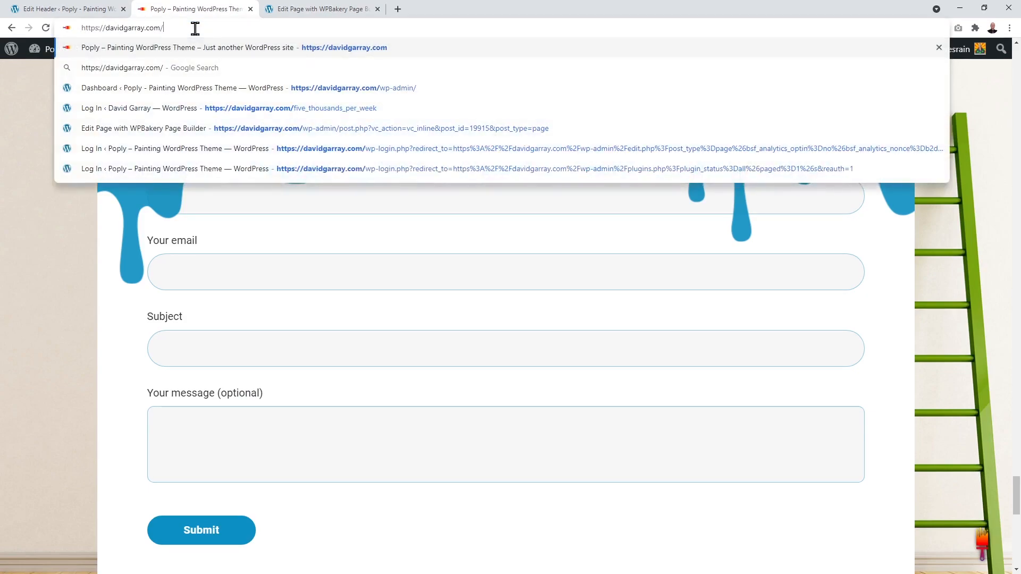
type("#")
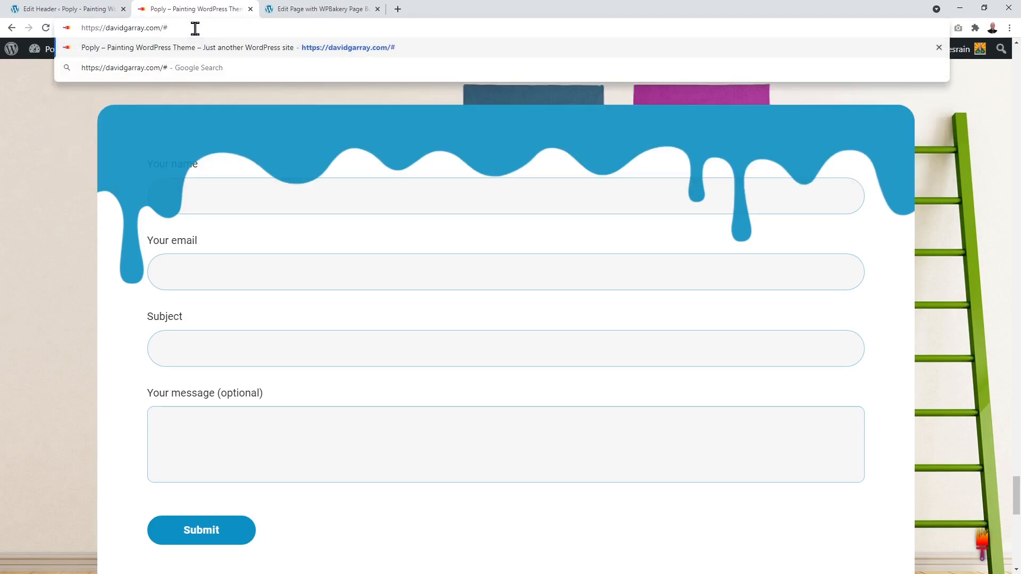
key("ctrl+v")
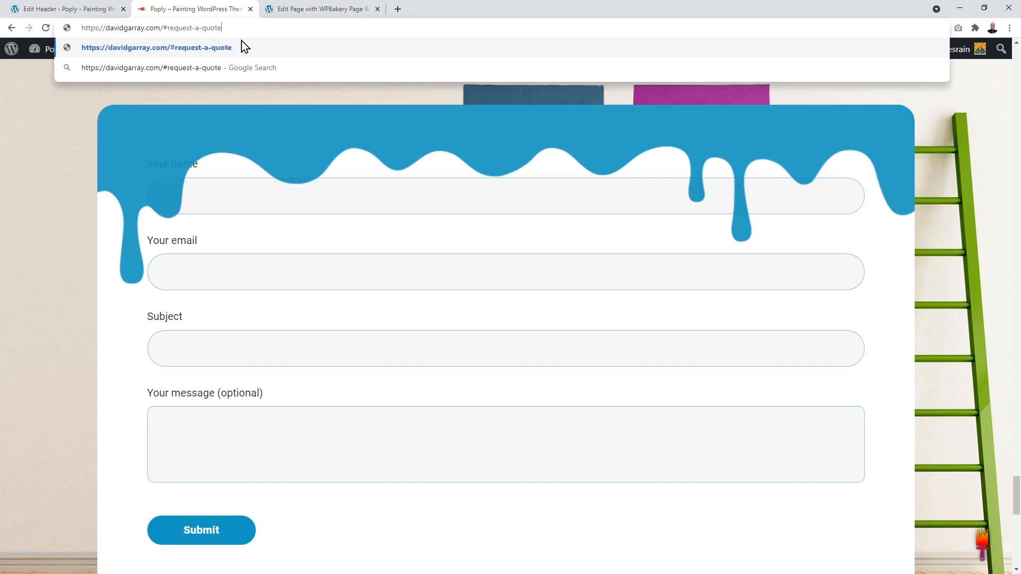
left_click_drag(246, 29, 76, 30)
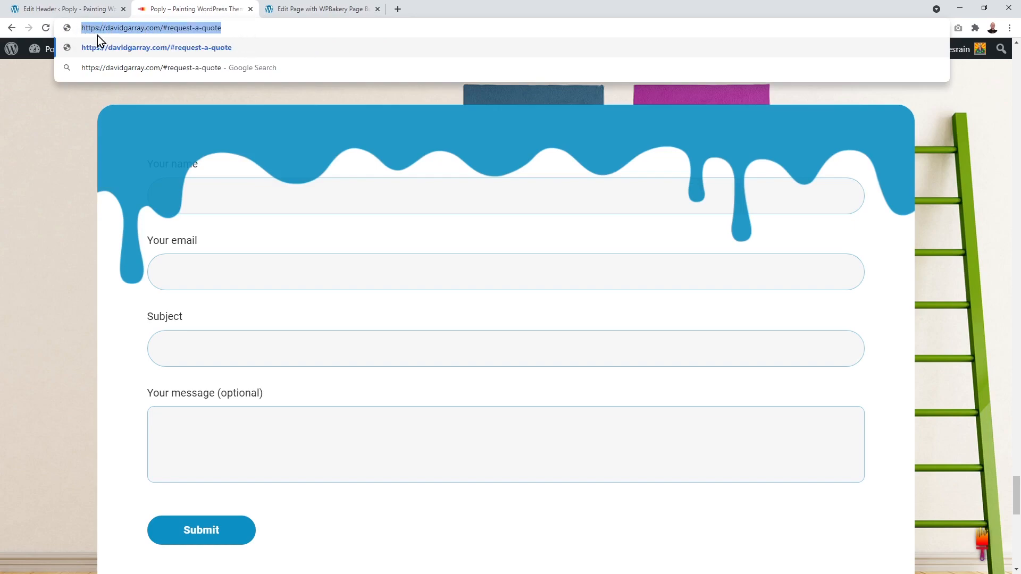
right_click(101, 31)
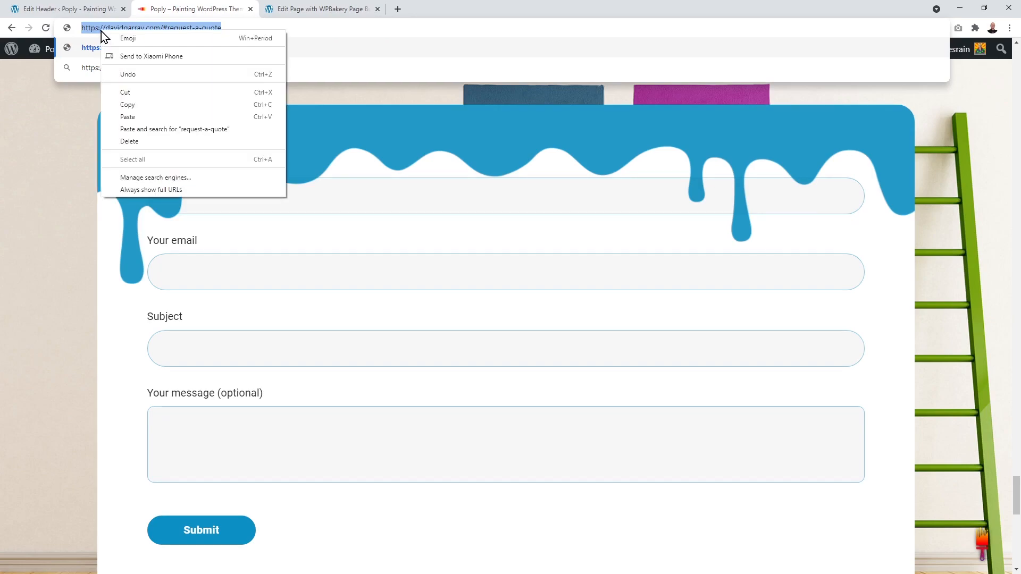
left_click(142, 108)
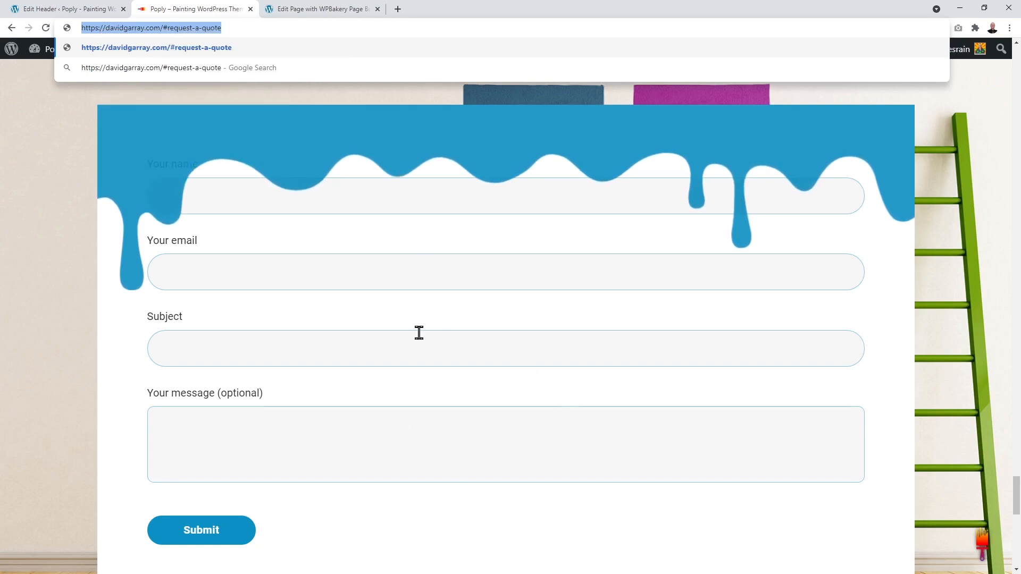
right_click(134, 30)
left_click(171, 103)
left_click(63, 9)
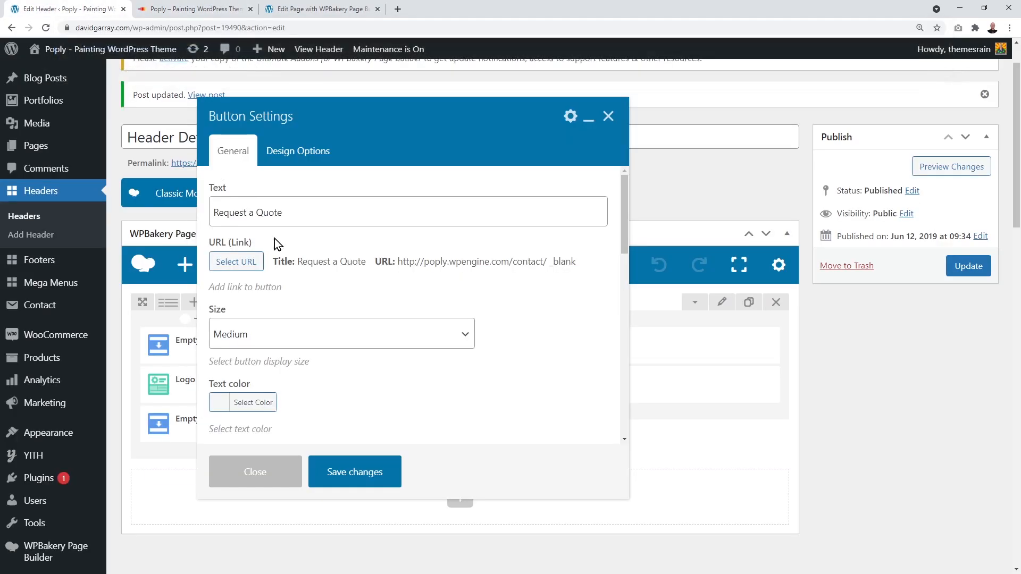
Step: Link the Request a Quote button to the #request-a-quote address in the same tab and update the header
left_click(239, 262)
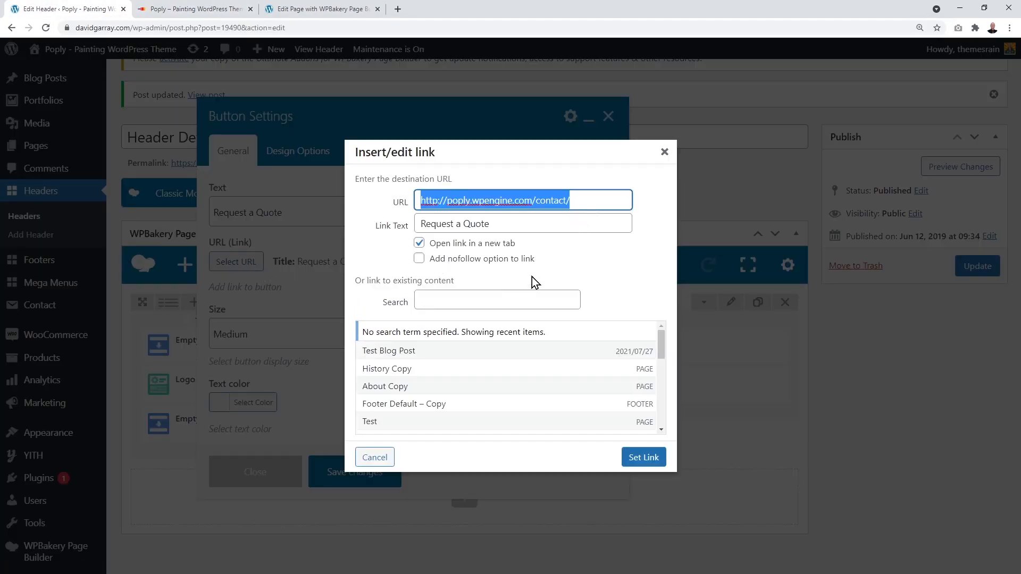
key("ctrl+v")
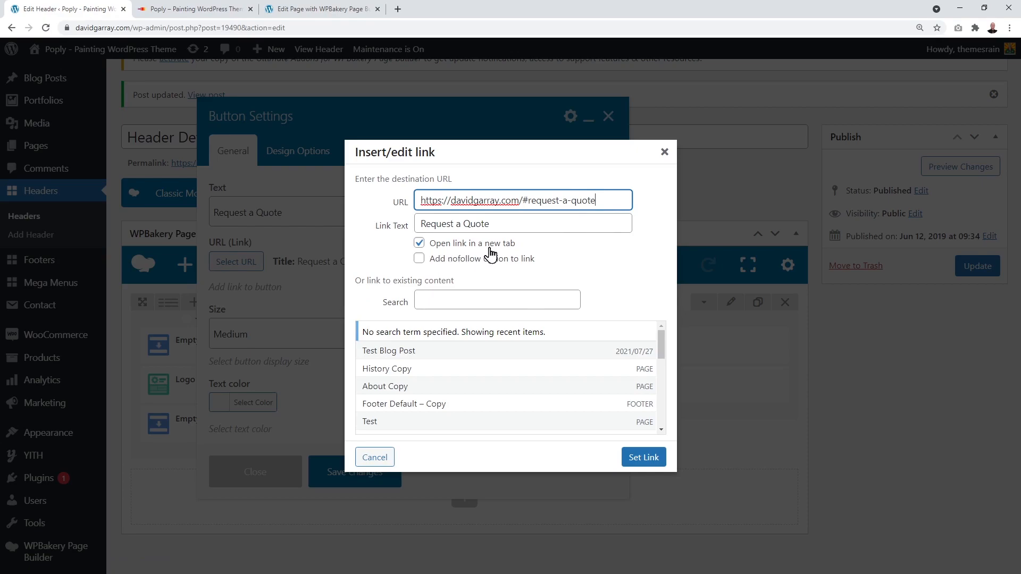
left_click(420, 243)
left_click(420, 243)
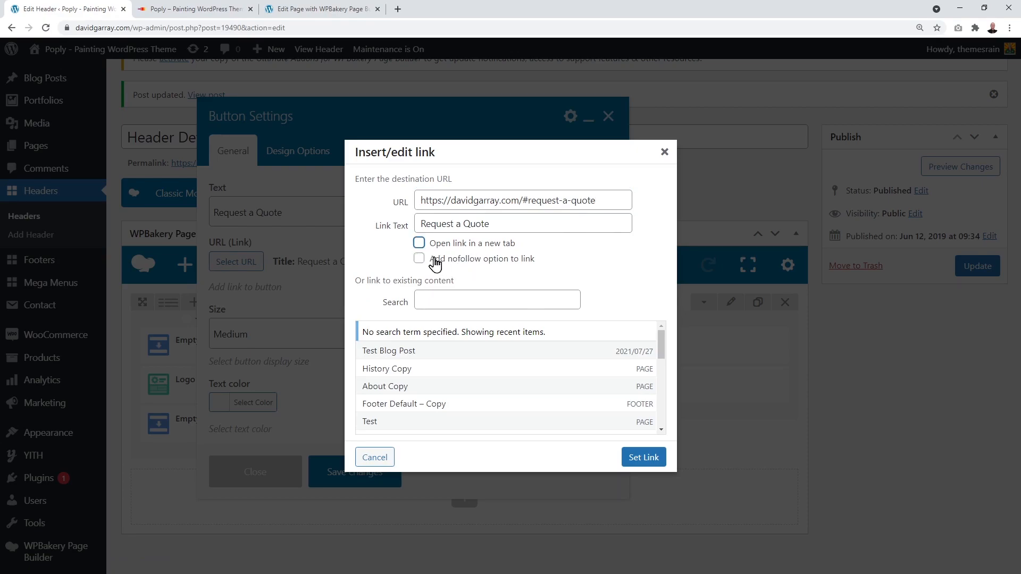
left_click(641, 460)
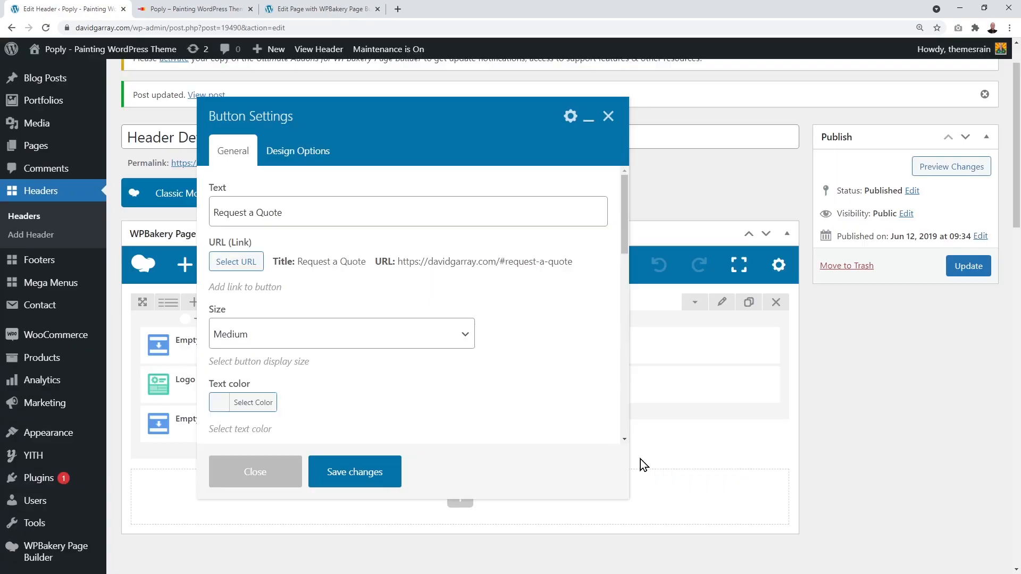
left_click(376, 471)
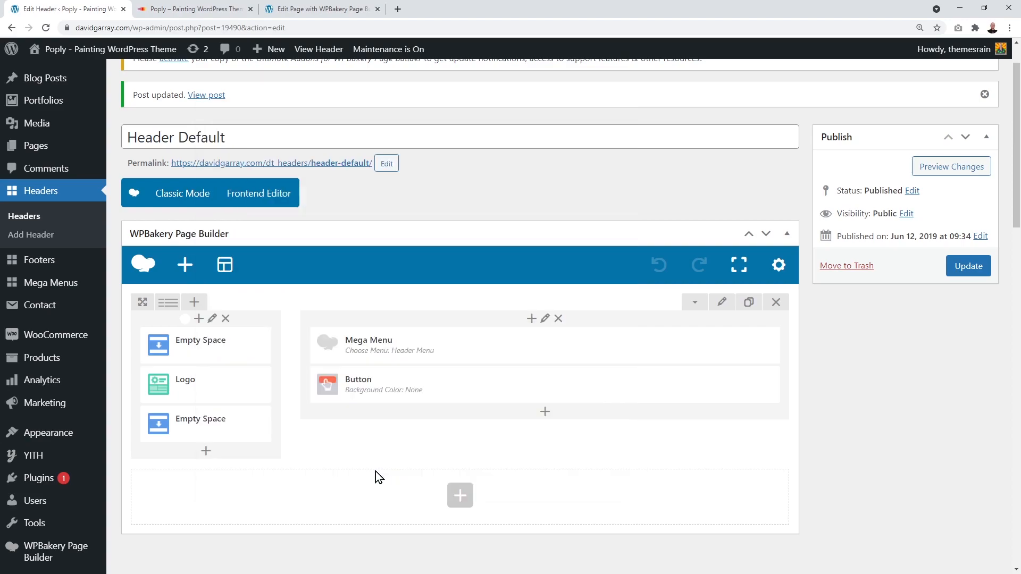
left_click(975, 277)
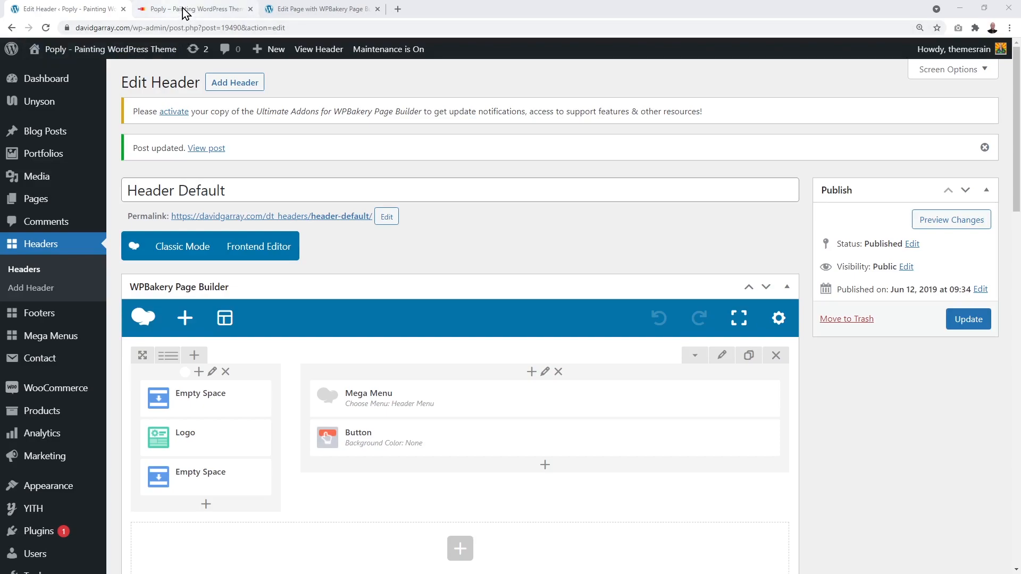
Step: Test Request a Quote from the live Services > Residential Interior page, then return to WPBakery
left_click(184, 11)
mouse_move(489, 144)
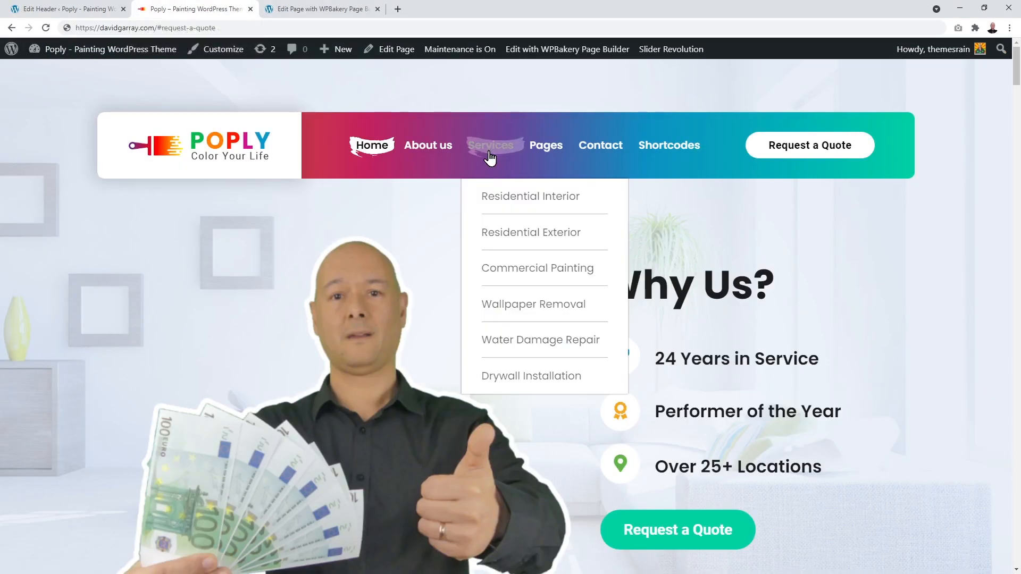
left_click(512, 201)
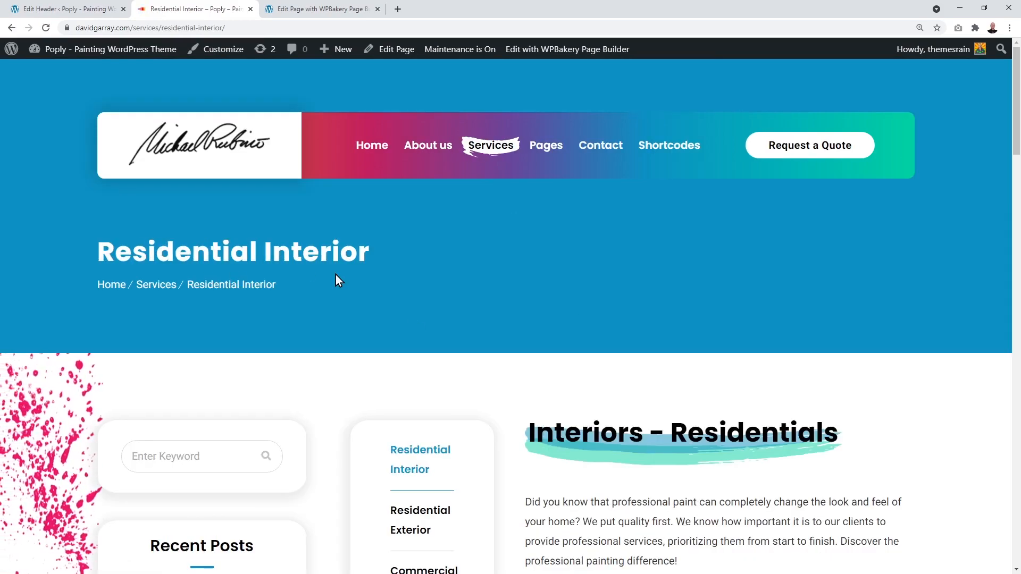
left_click(808, 156)
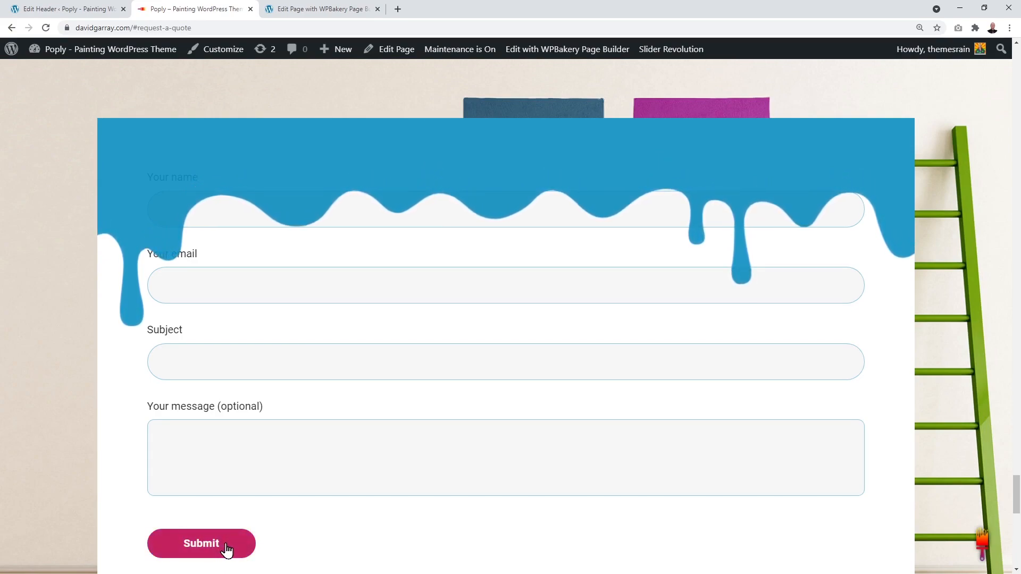
left_click(304, 11)
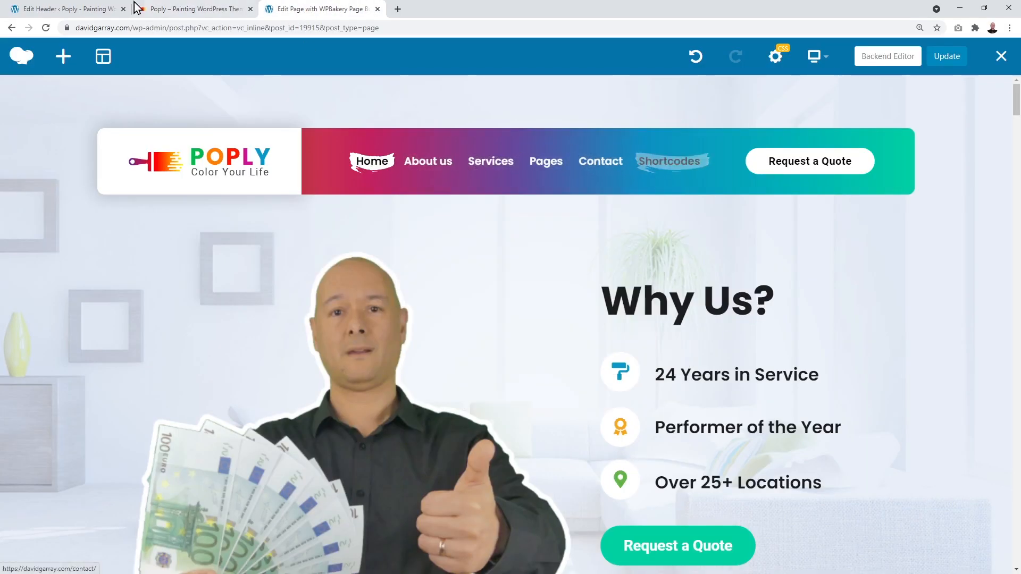
Step: Confirm the header's Mega Menu element still uses Header Menu and close its settings
left_click(69, 9)
mouse_move(376, 391)
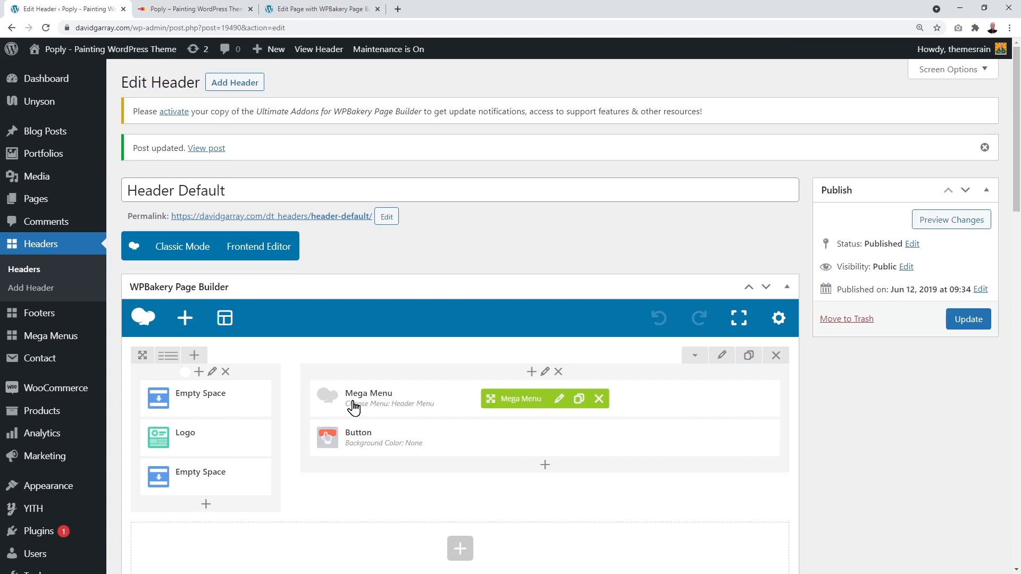
left_click(558, 402)
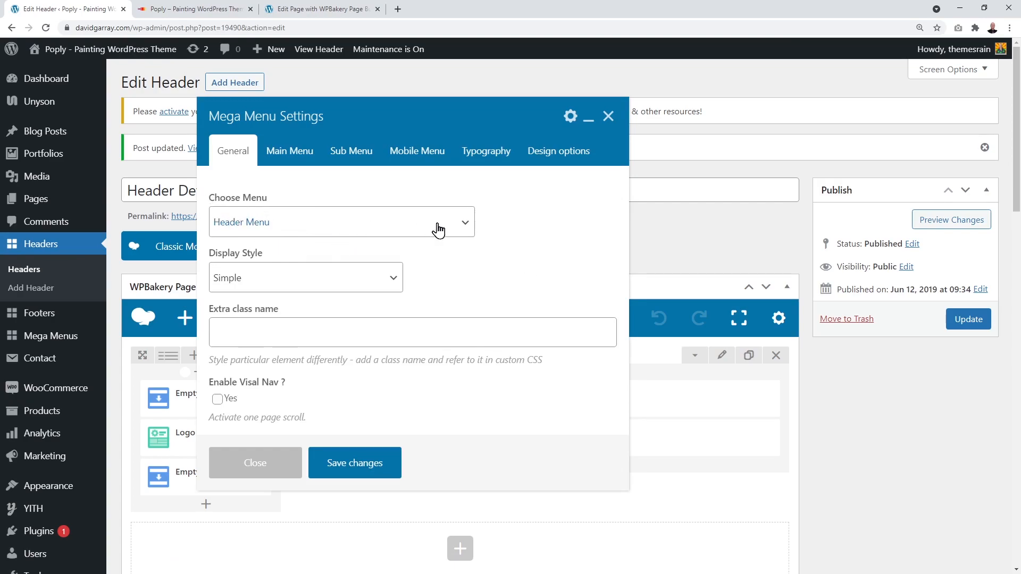
left_click(467, 222)
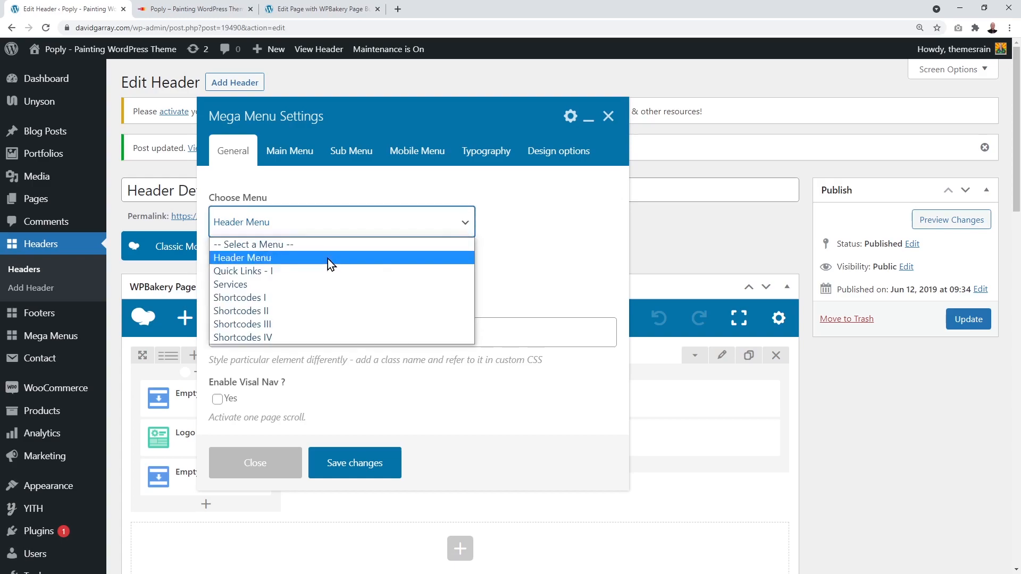
left_click(298, 260)
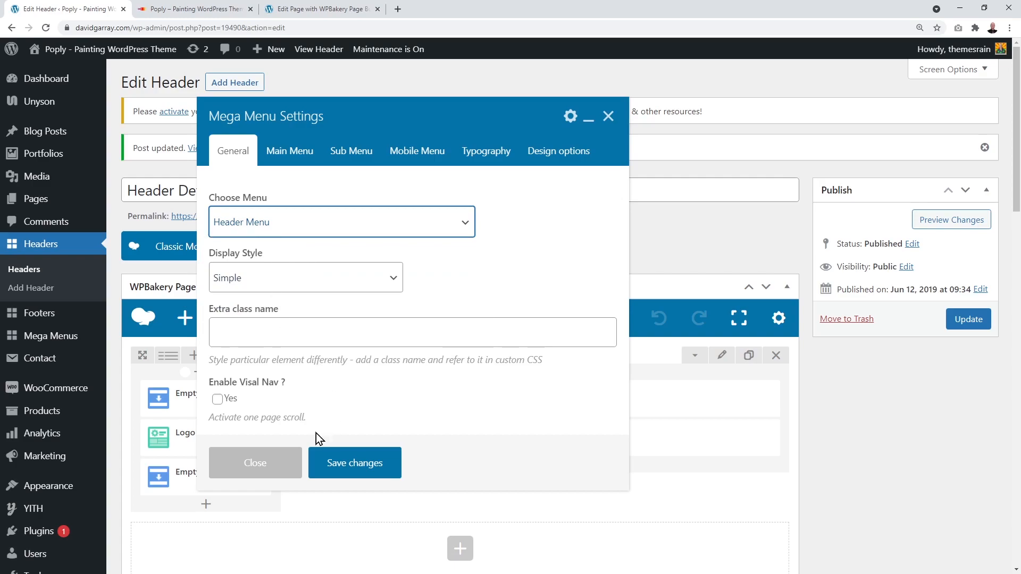
left_click(264, 463)
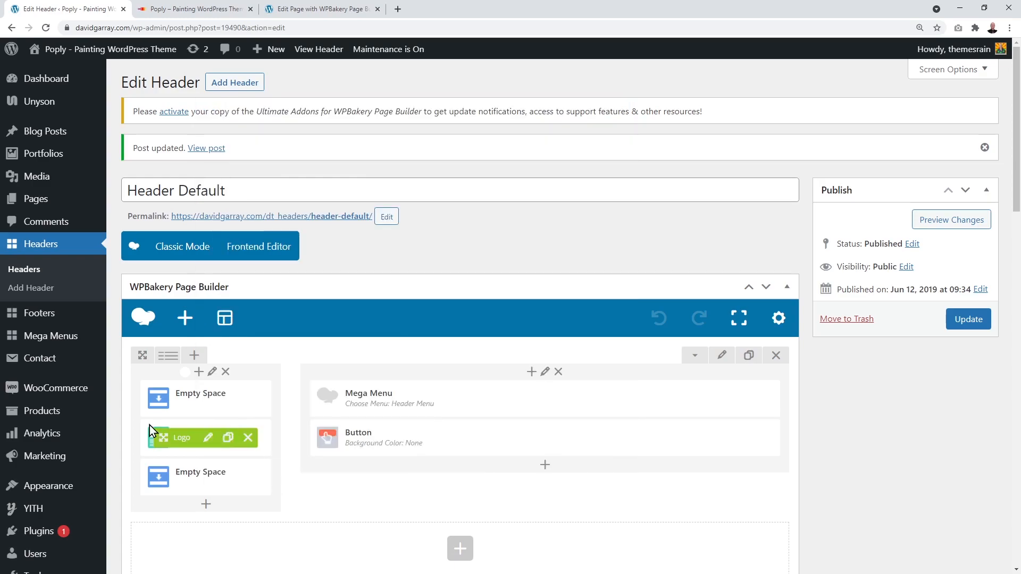
Step: Load the Header Menu in Appearance > Menus, listing Home, About us and Services
mouse_move(53, 486)
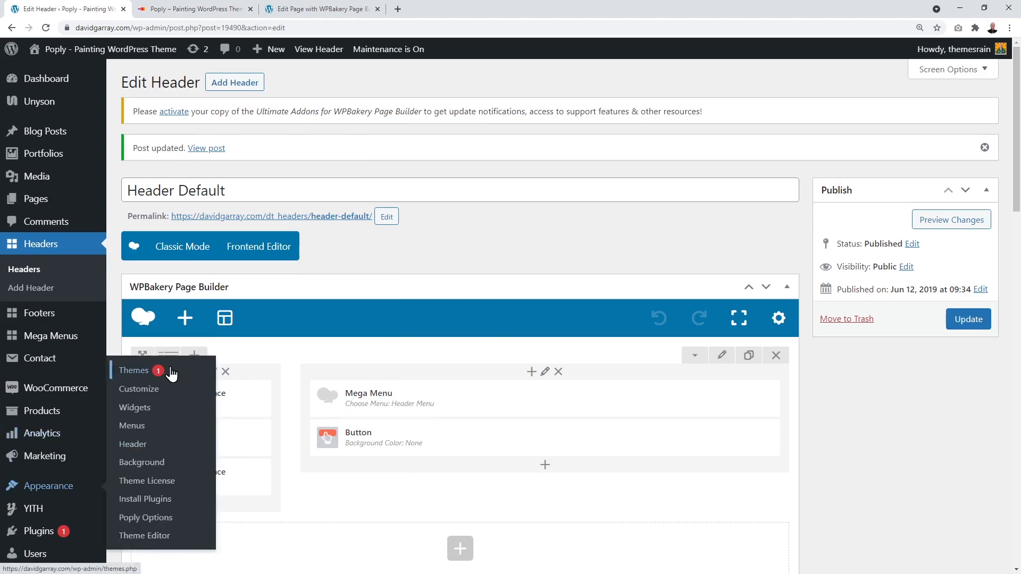
left_click(141, 431)
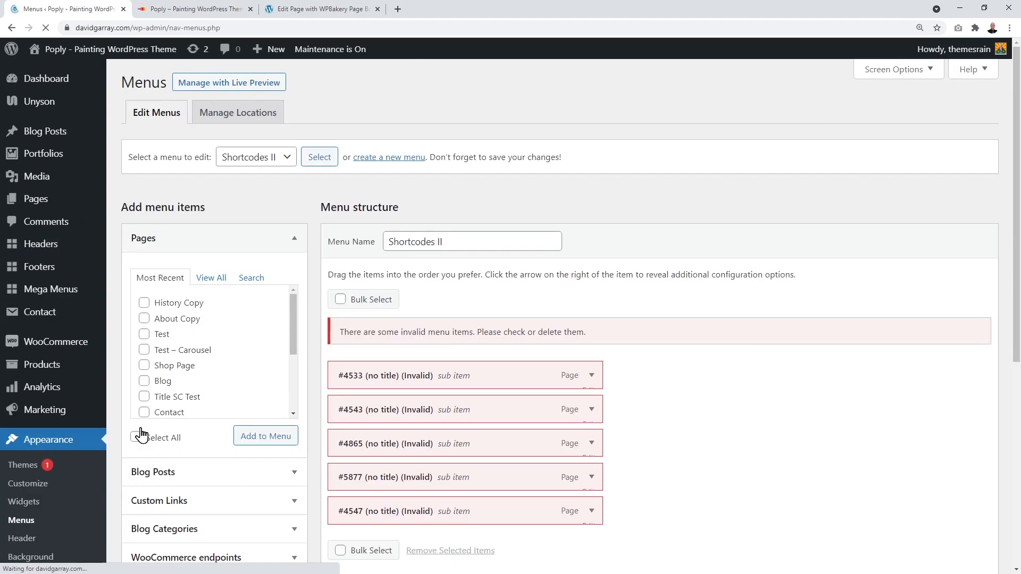
left_click(290, 158)
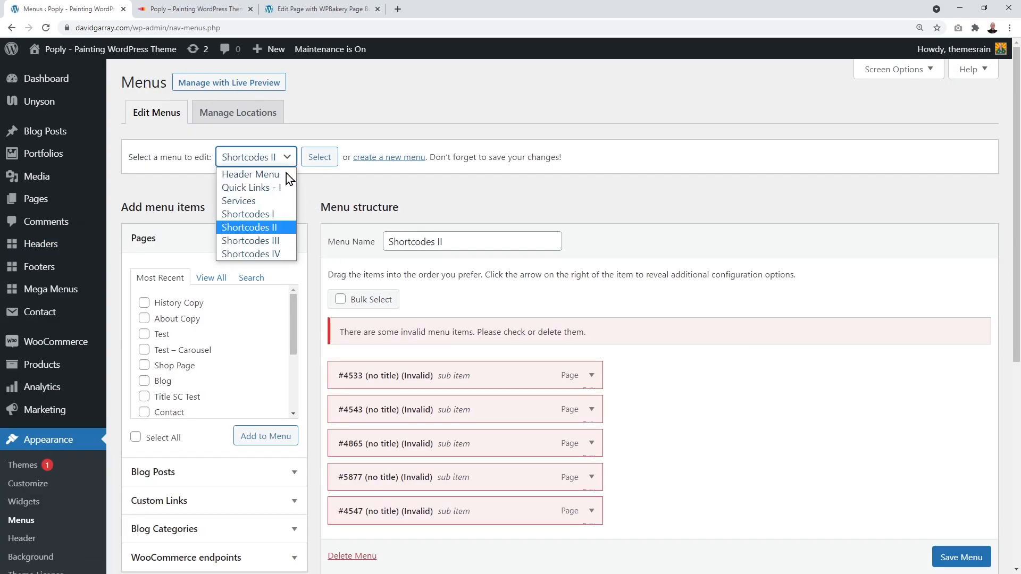
left_click(237, 176)
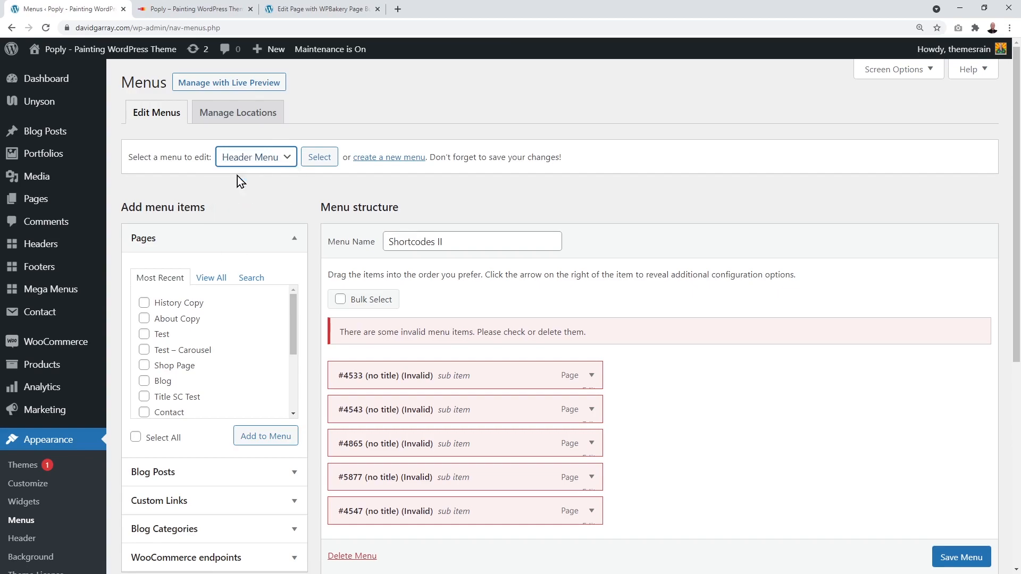
left_click(320, 158)
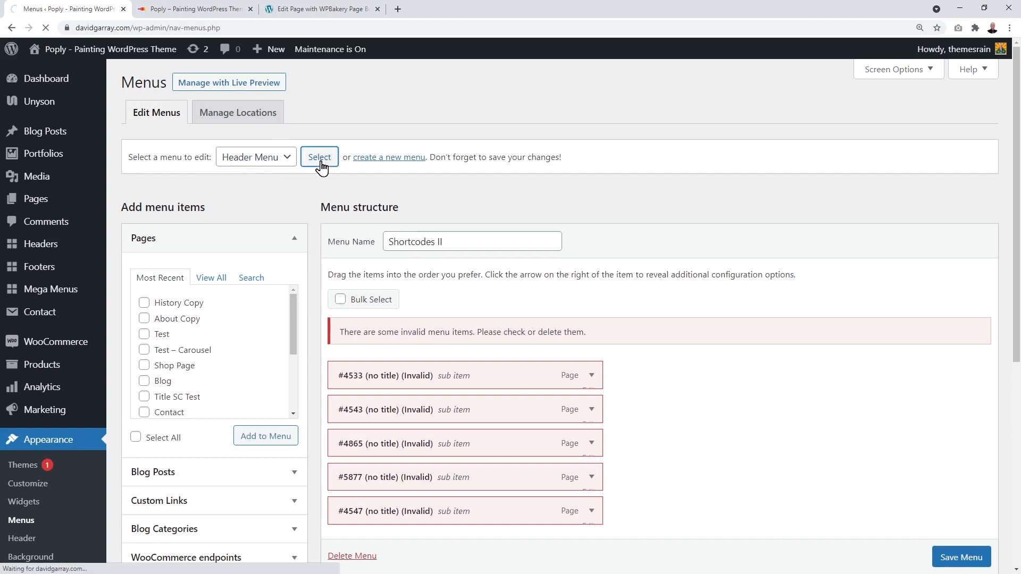
scroll(765, 261, "down", 2)
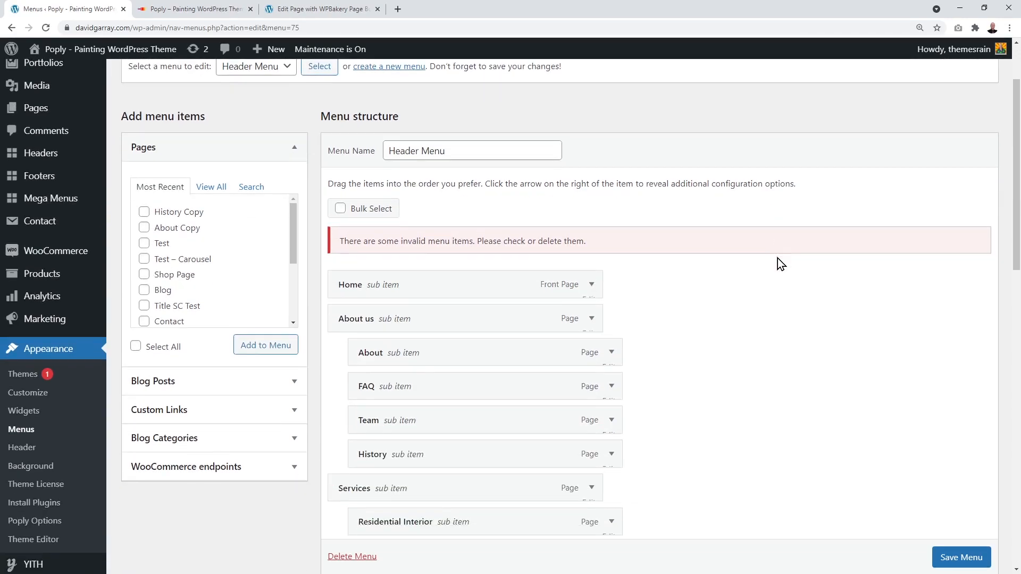
Step: Compare the site navigation in the WPBakery editor tab with the Header Menu structure
scroll(777, 257, "down", 7)
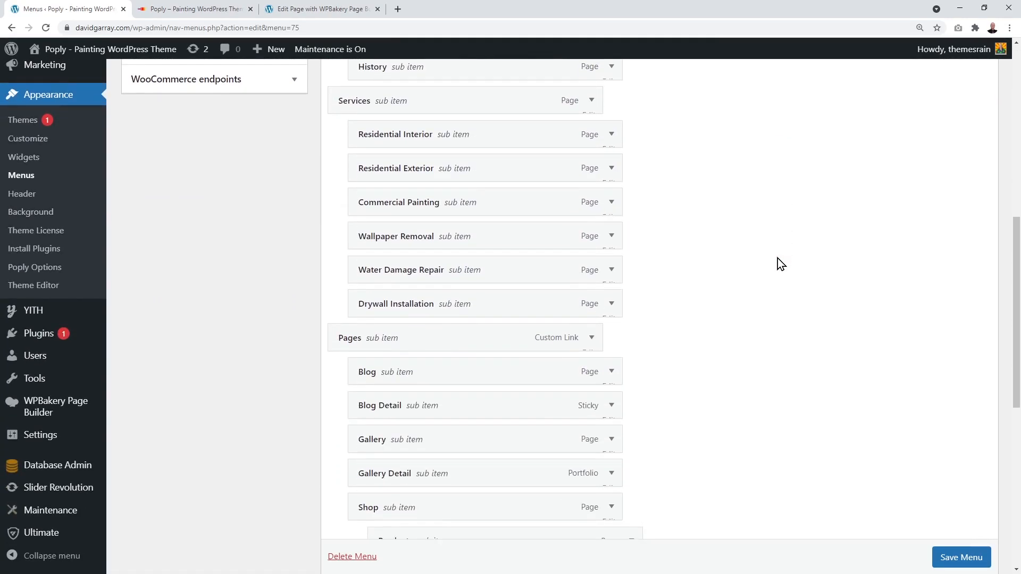
scroll(778, 257, "down", 5)
scroll(777, 257, "up", 6)
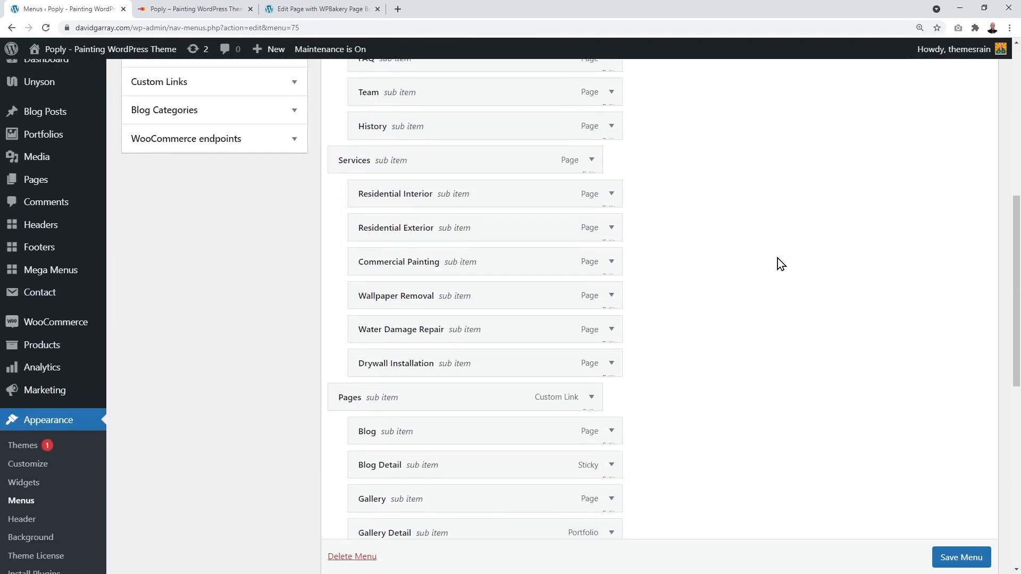
scroll(777, 258, "up", 6)
left_click(339, 12)
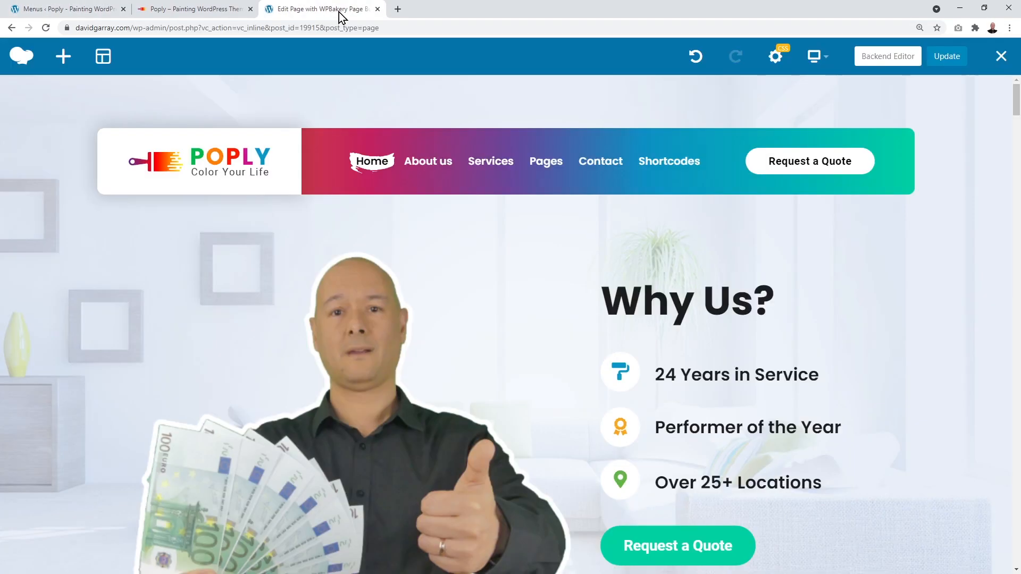
mouse_move(432, 165)
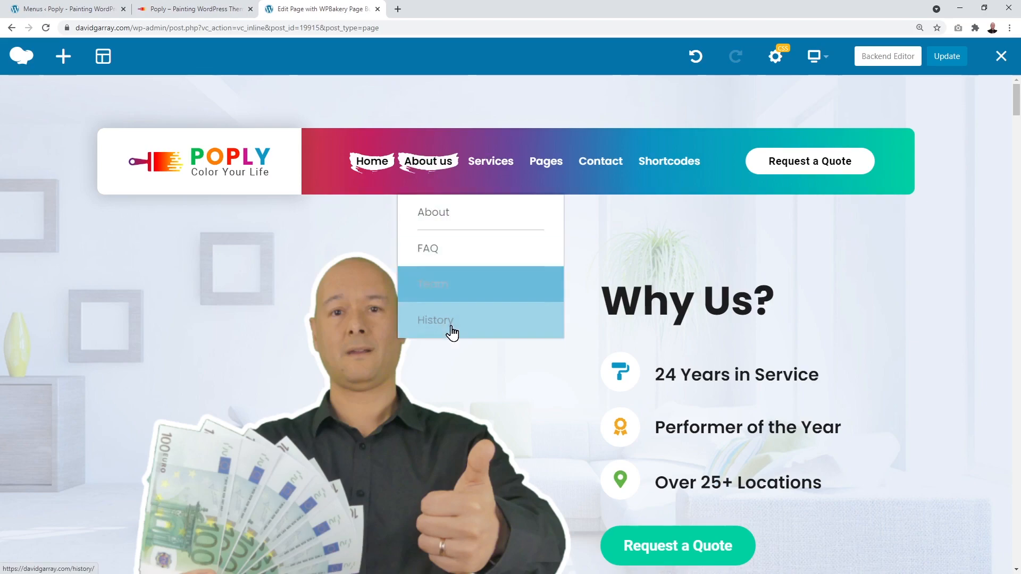
left_click(85, 10)
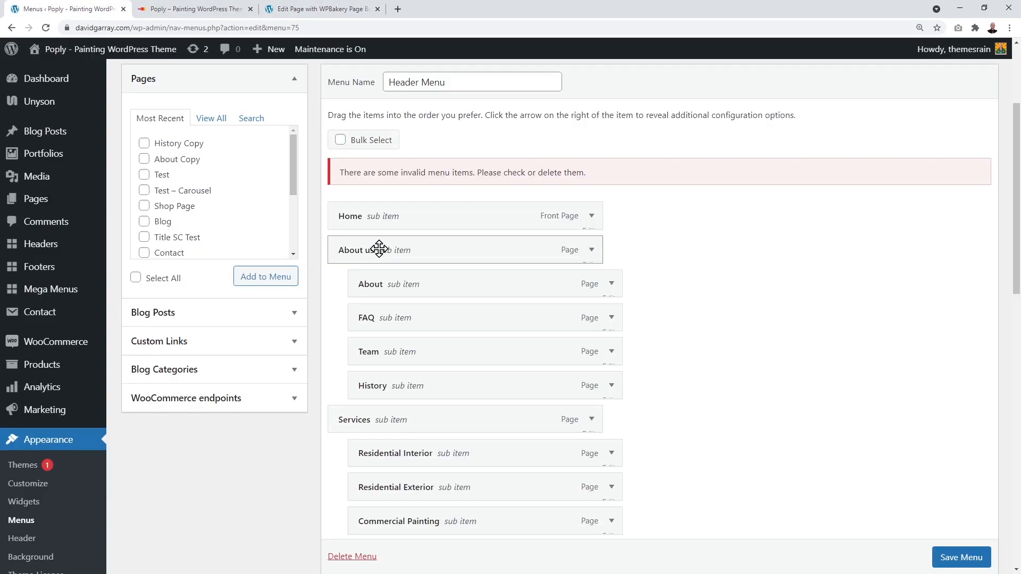
left_click(319, 11)
mouse_move(414, 166)
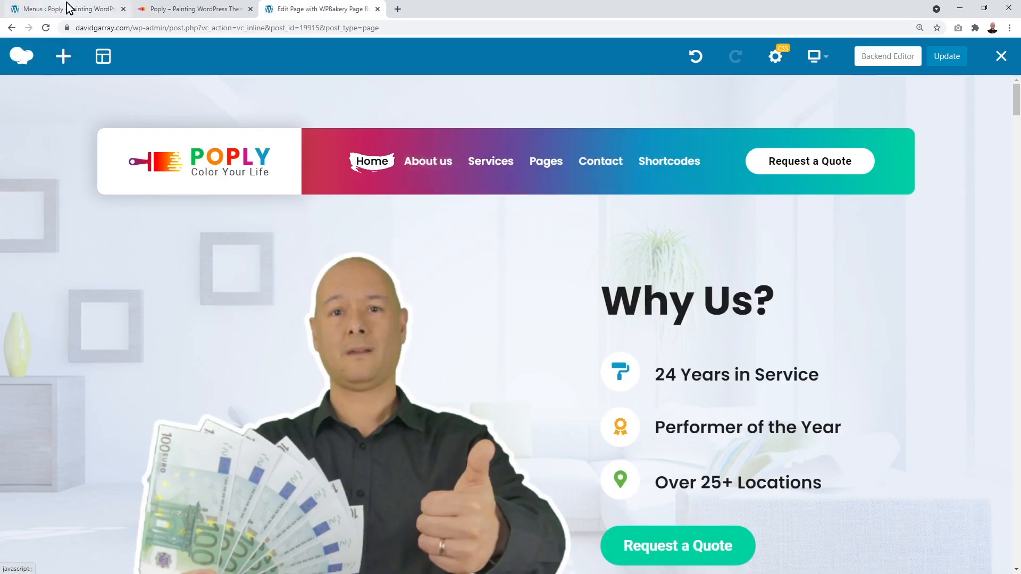
left_click(69, 9)
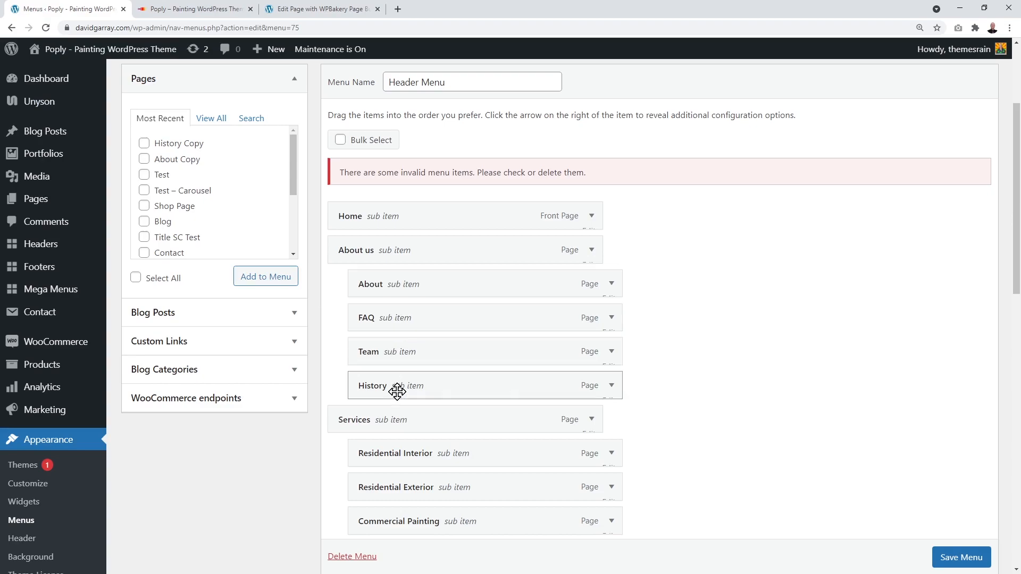
Step: Scroll the Header Menu structure to the About, FAQ, Team and History items under About us
scroll(833, 396, "down", 2)
scroll(834, 396, "down", 4)
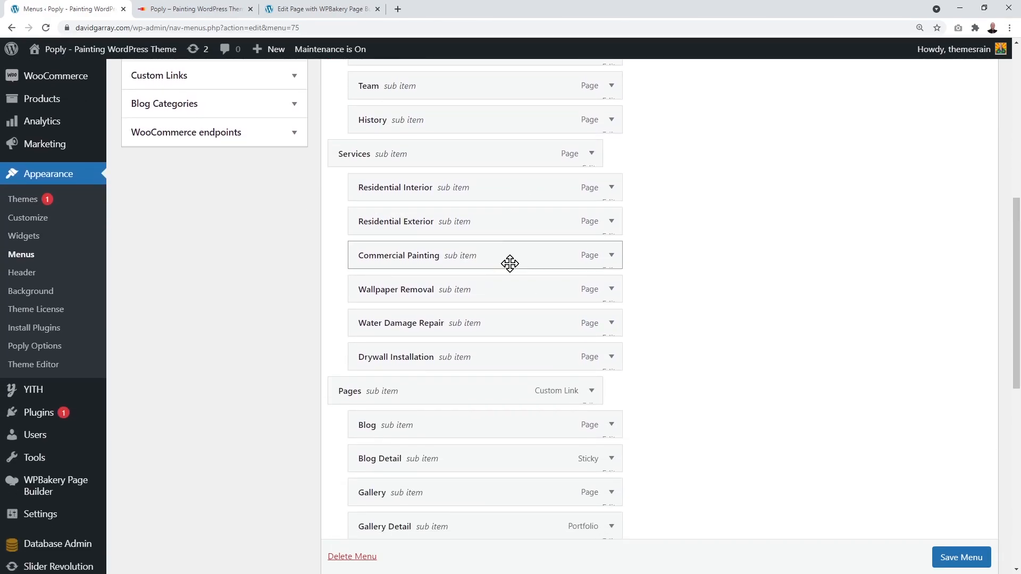
left_click(296, 9)
mouse_move(470, 173)
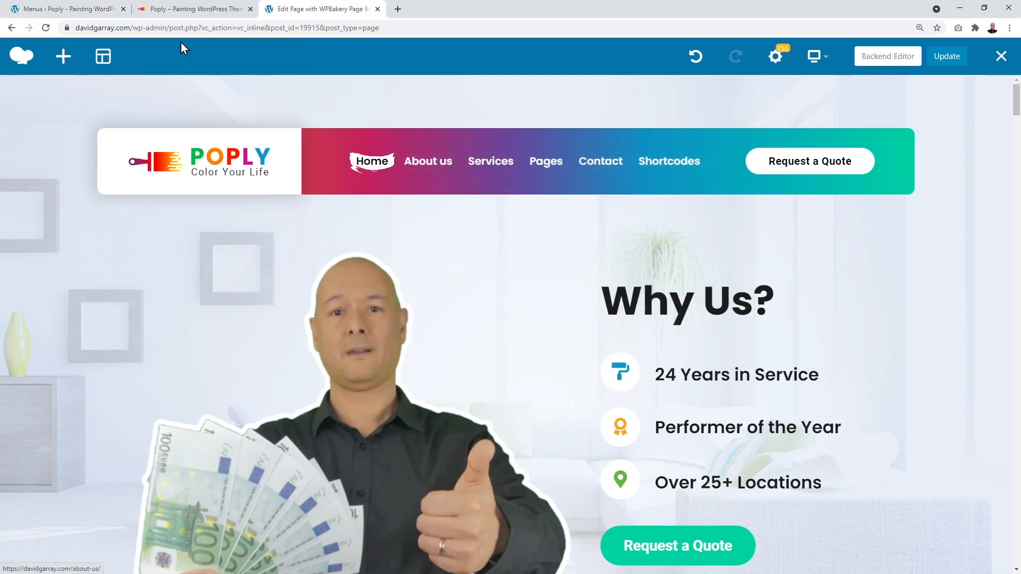
left_click(75, 9)
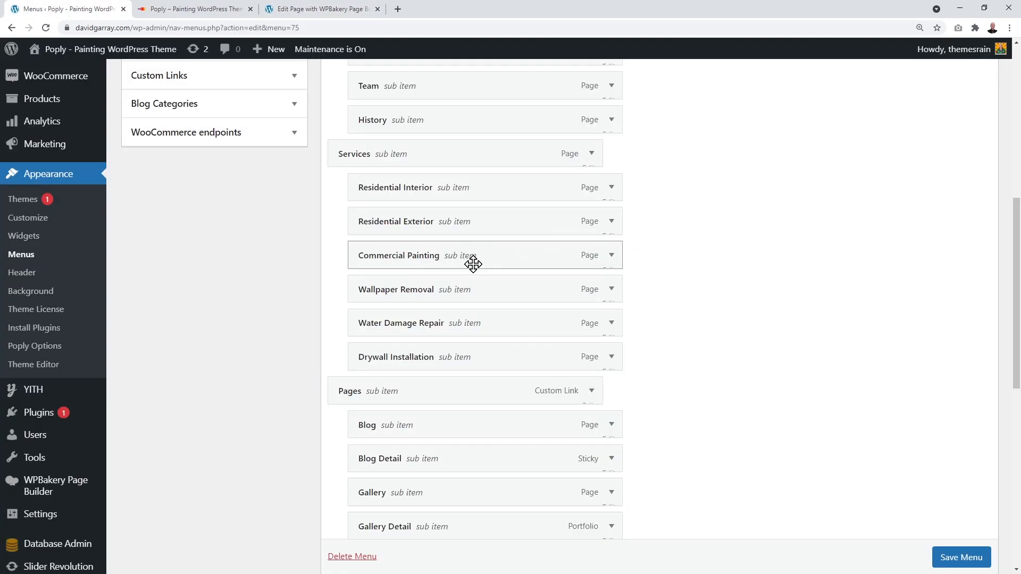
left_click(329, 11)
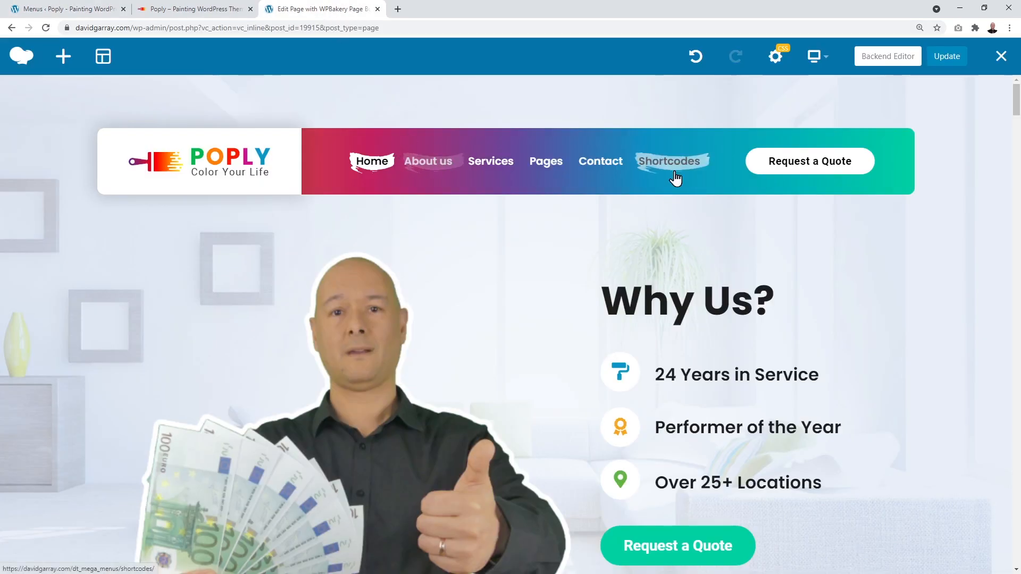
left_click(77, 13)
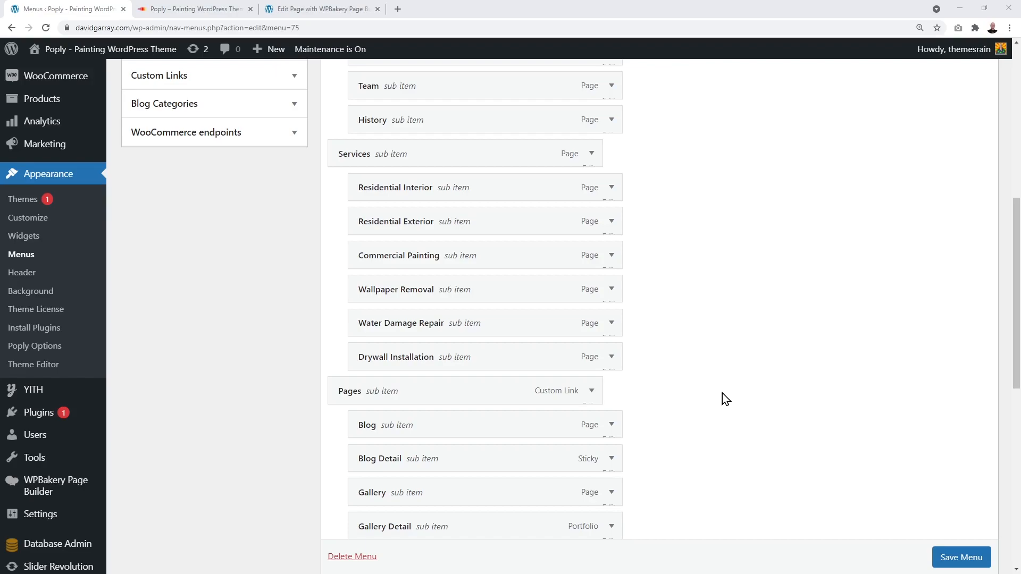
scroll(722, 393, "up", 5)
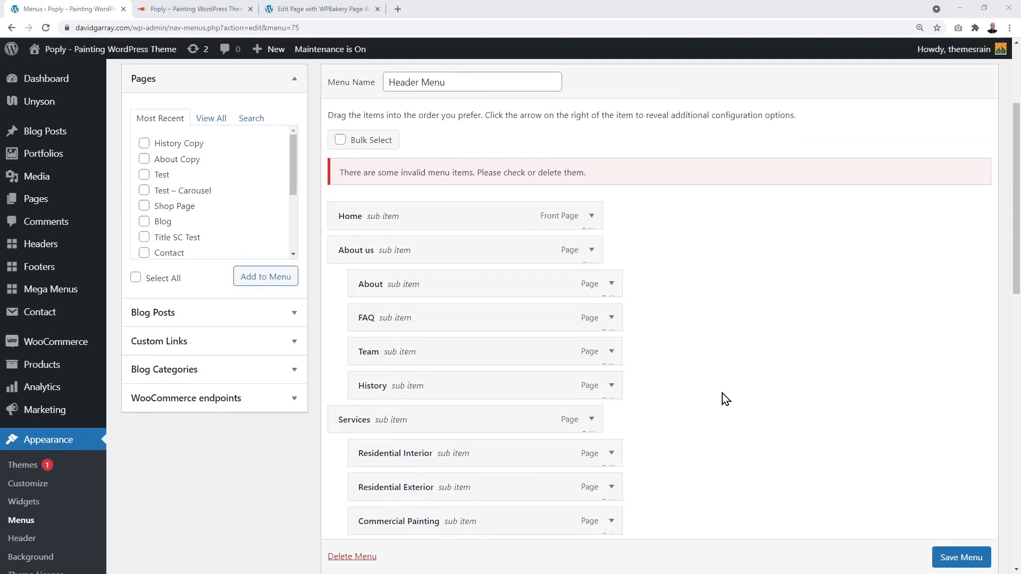
scroll(722, 394, "up", 1)
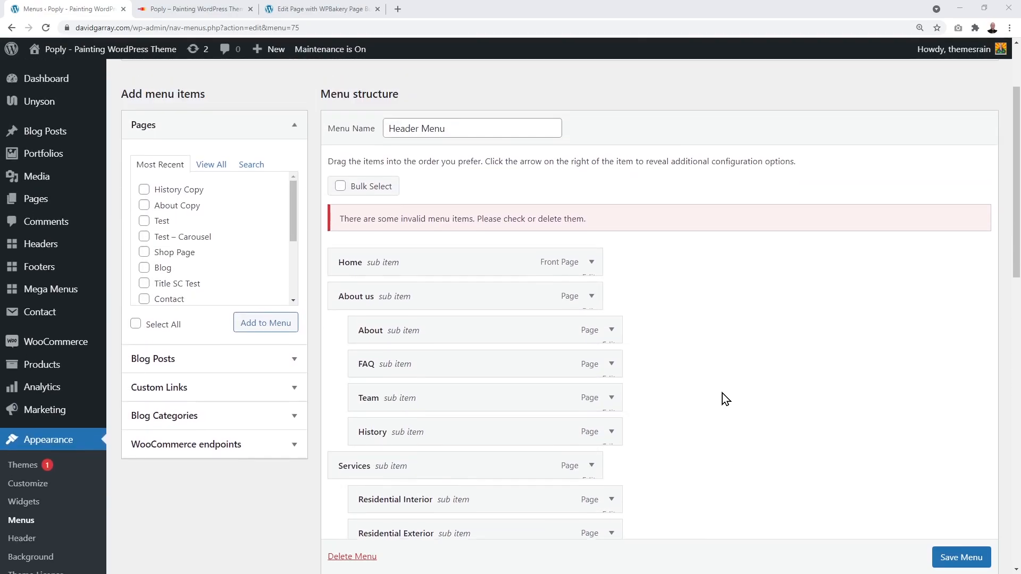
scroll(733, 345, "down", 1)
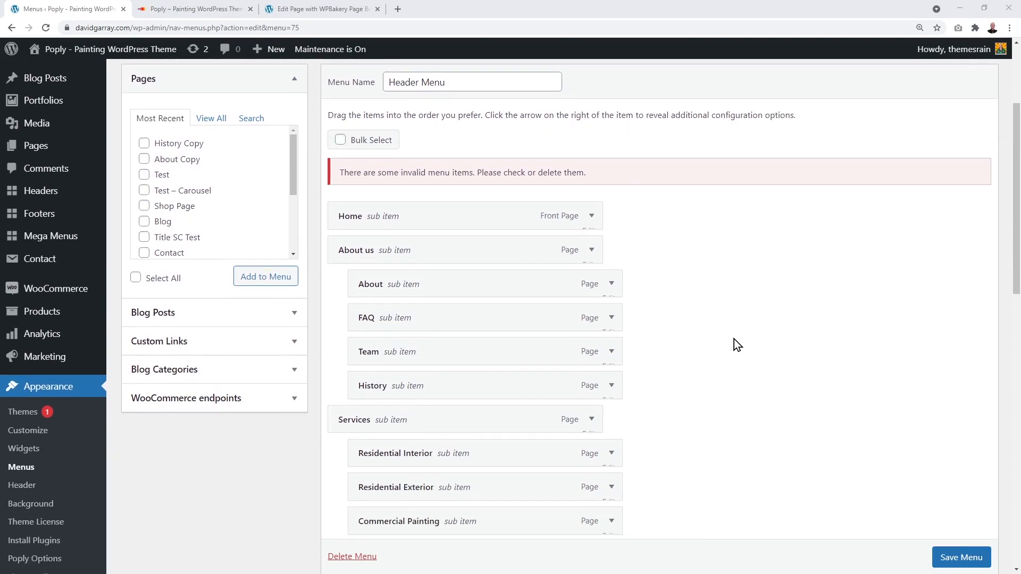
Step: Indent FAQ and History under About in the Header Menu and save the menu
mouse_move(476, 286)
left_mouse_down()
mouse_move(483, 356)
mouse_move(490, 282)
left_mouse_up()
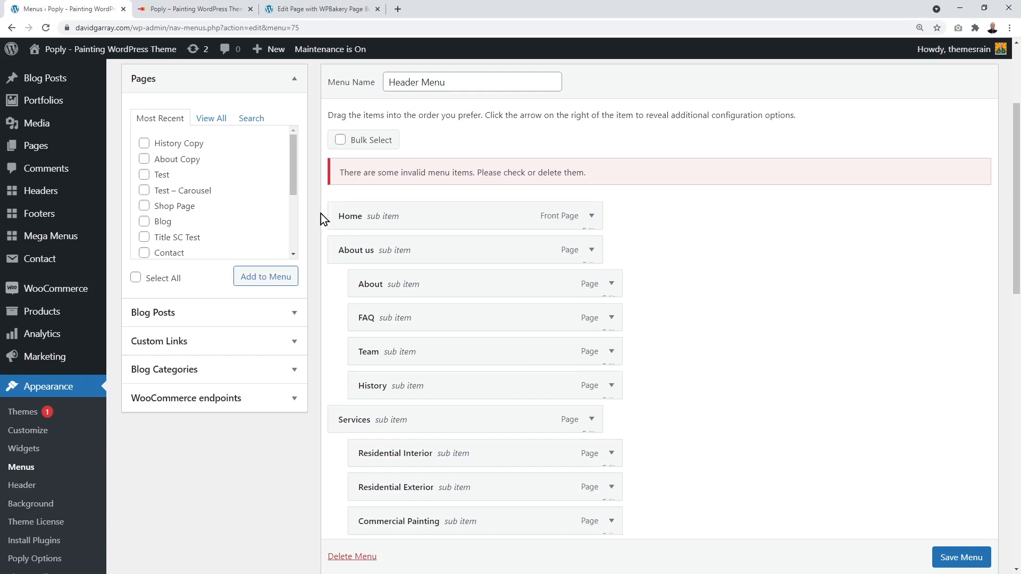
left_click(297, 10)
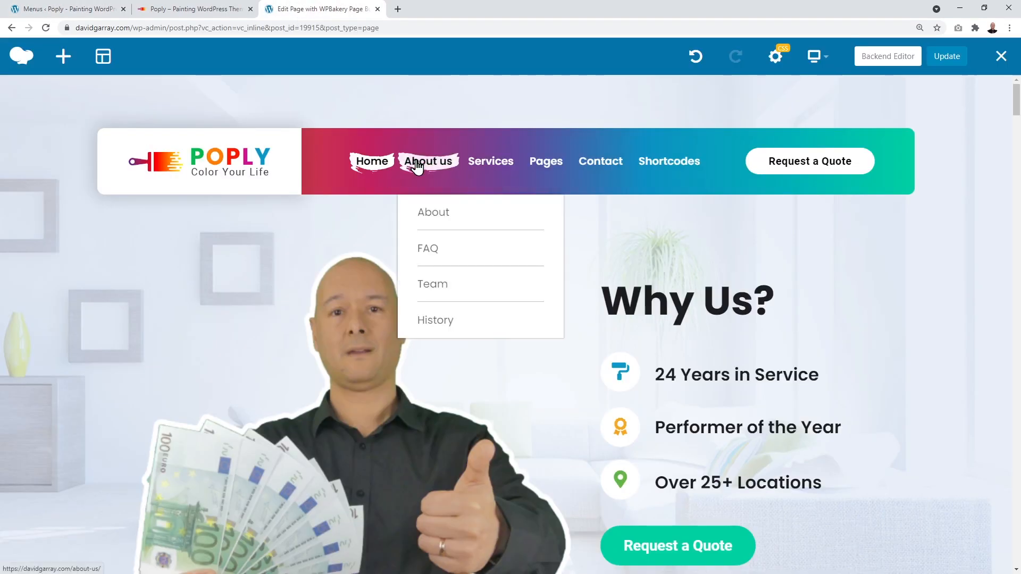
left_click(64, 8)
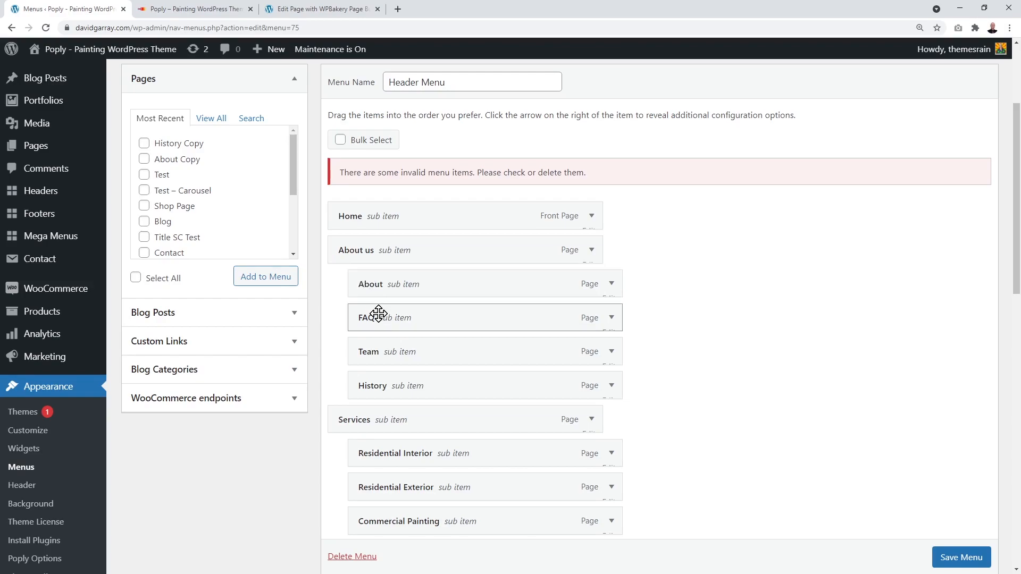
left_click_drag(378, 318, 423, 353)
left_click_drag(403, 389, 424, 388)
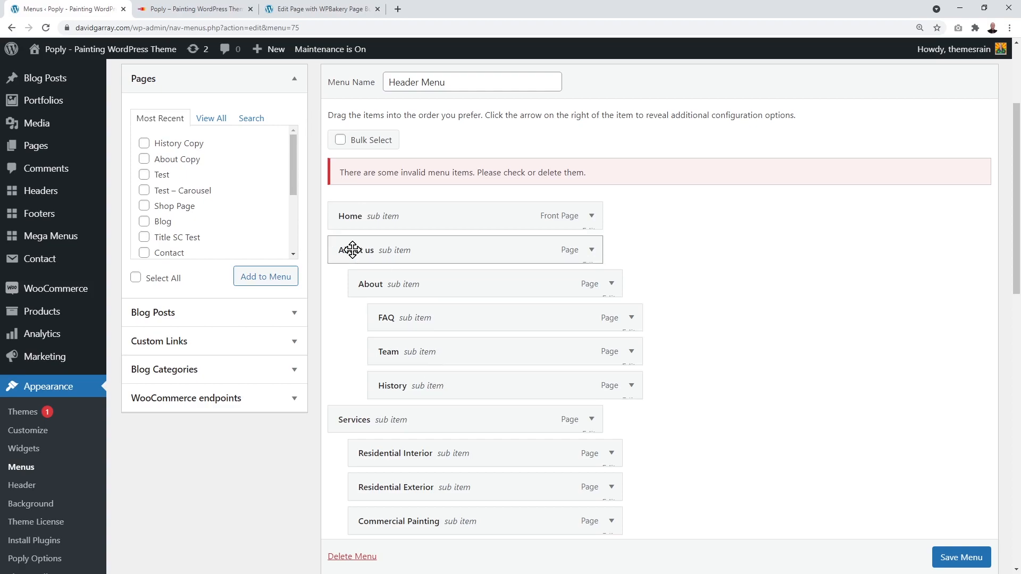
left_click(968, 562)
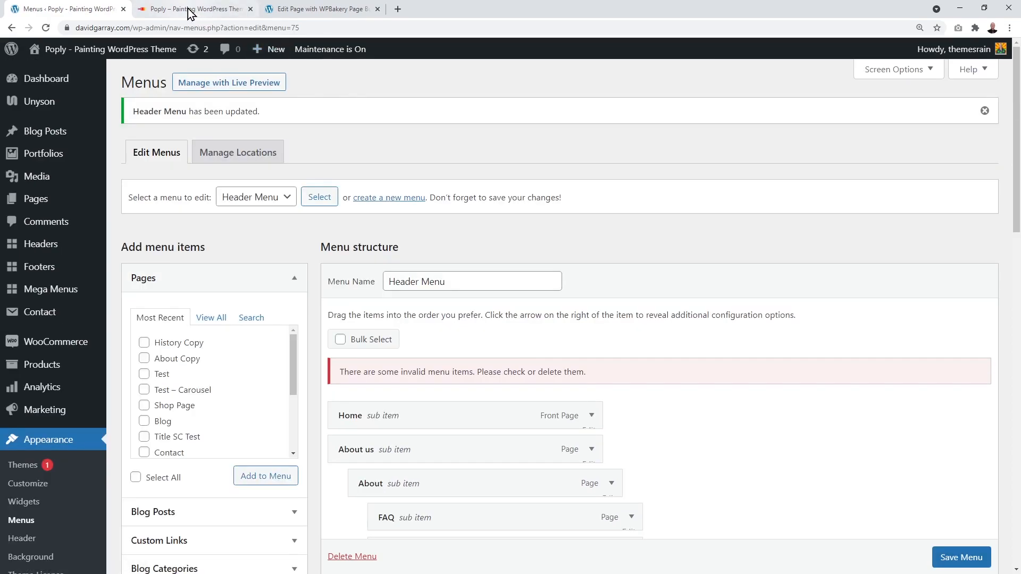
left_click(190, 10)
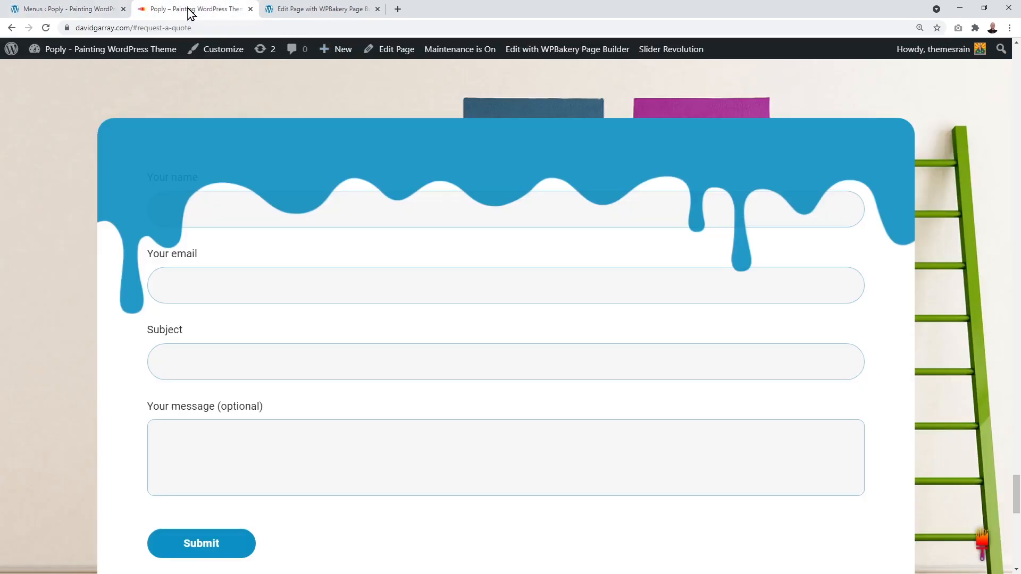
Step: Reload the live site and confirm About's dropdown shows FAQ, Team and History
scroll(216, 92, "up", 9)
left_click(46, 29)
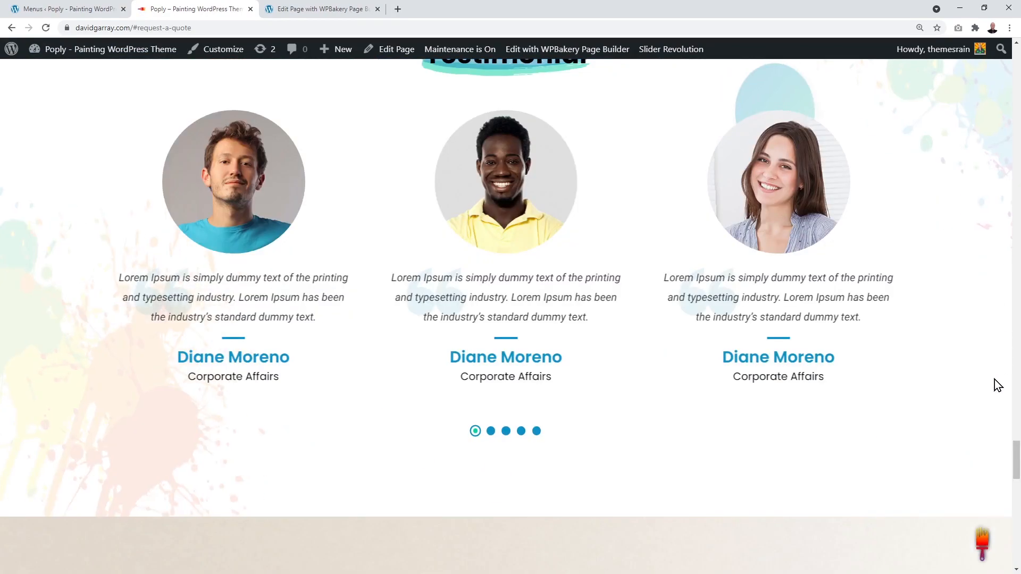
left_click_drag(1014, 469, 1014, 66)
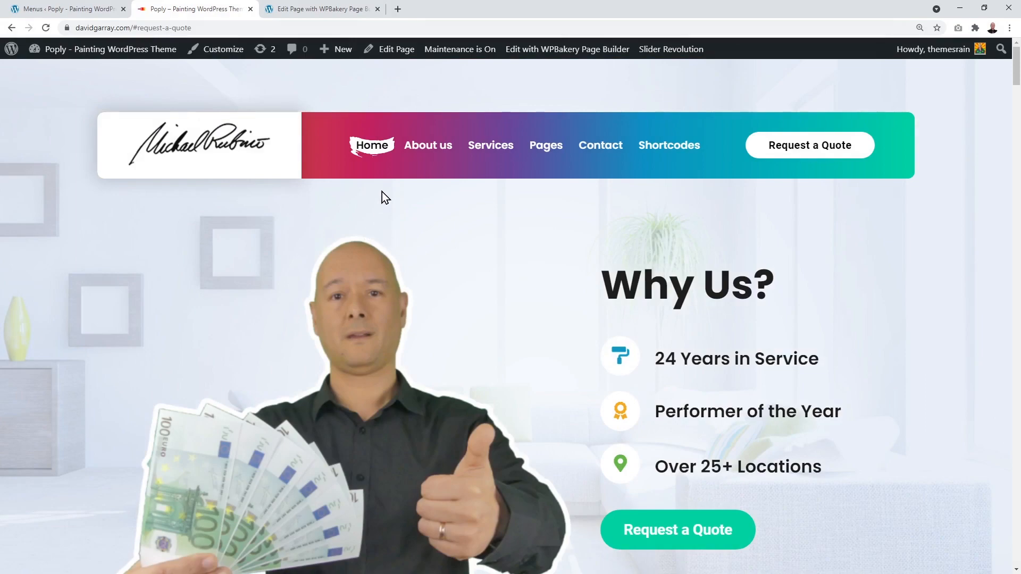
mouse_move(420, 148)
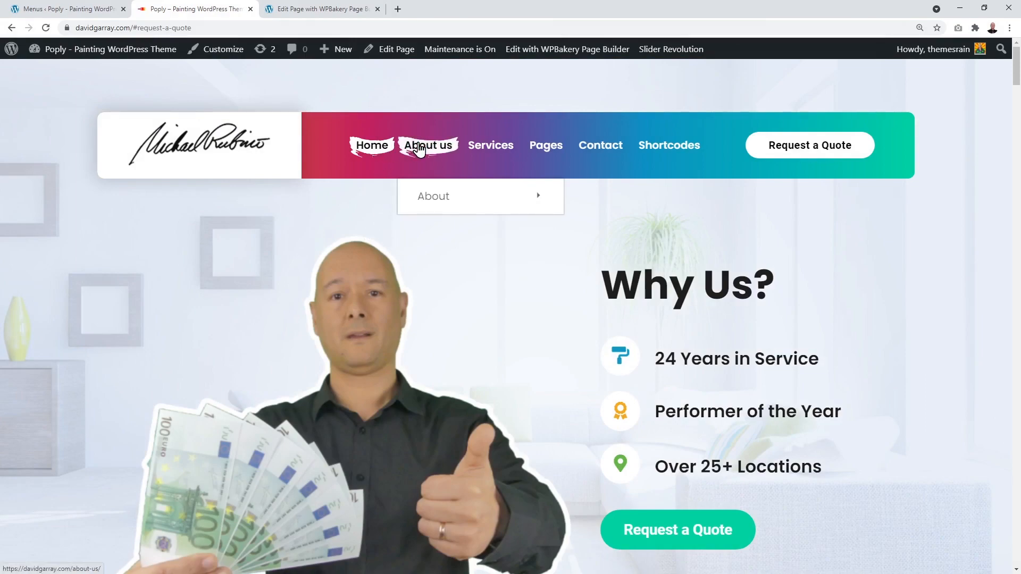
mouse_move(426, 193)
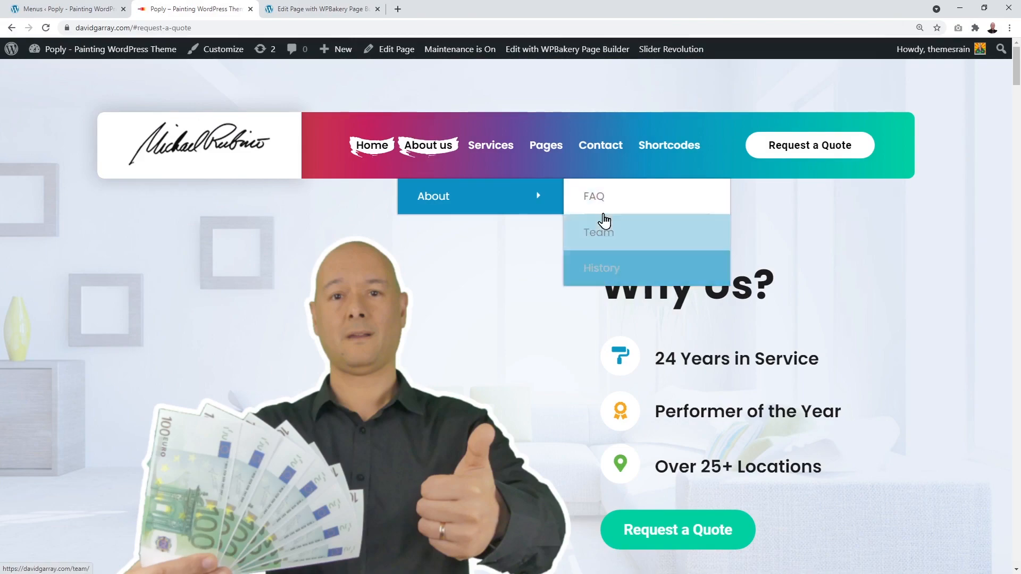
left_click(80, 9)
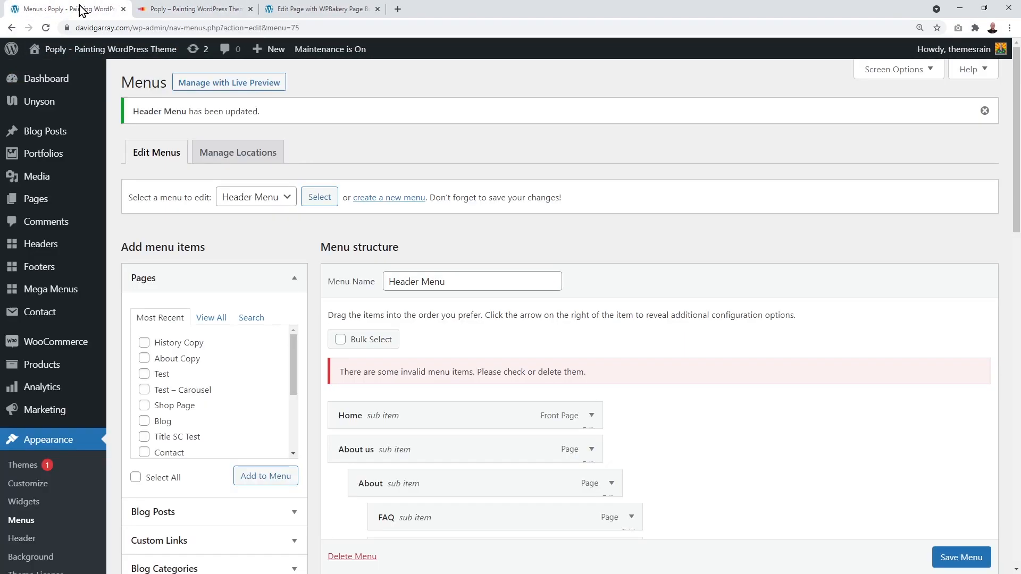
Step: Outdent FAQ, Team and History back to About's level under About us
scroll(557, 350, "down", 4)
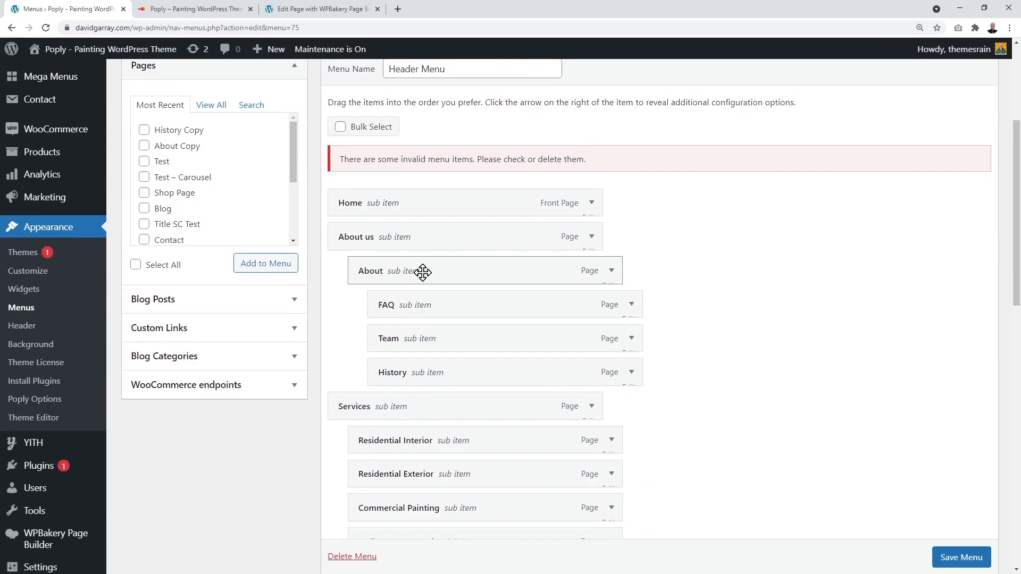
left_click_drag(425, 307, 396, 305)
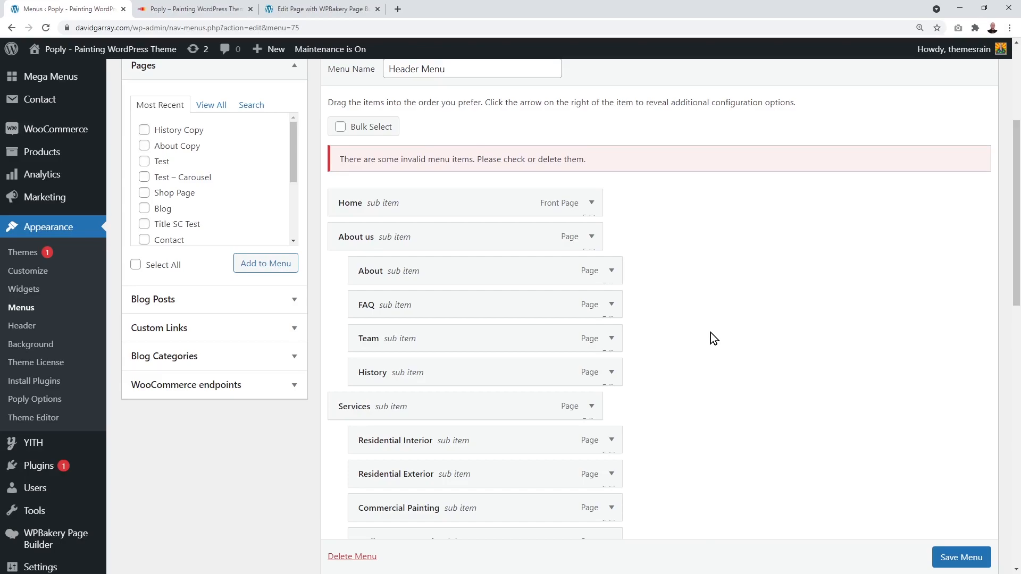
scroll(710, 333, "up", 1)
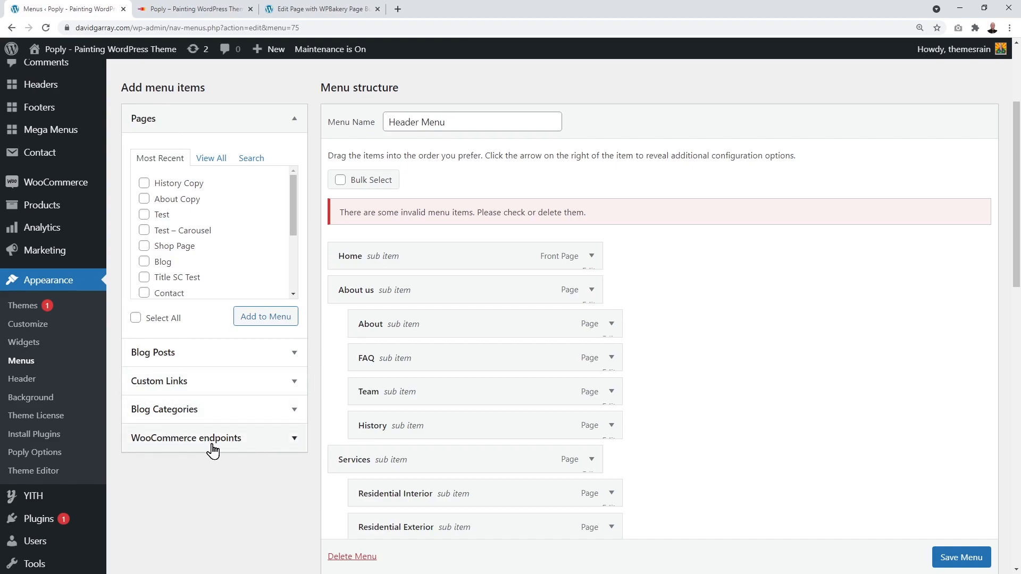
left_click(291, 439)
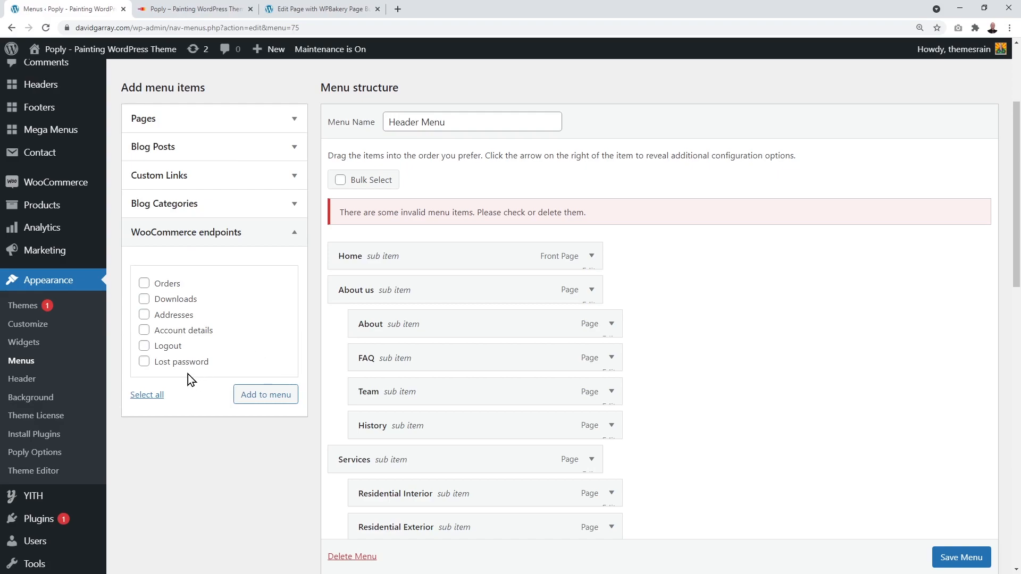
left_click(293, 237)
scroll(278, 238, "up", 3)
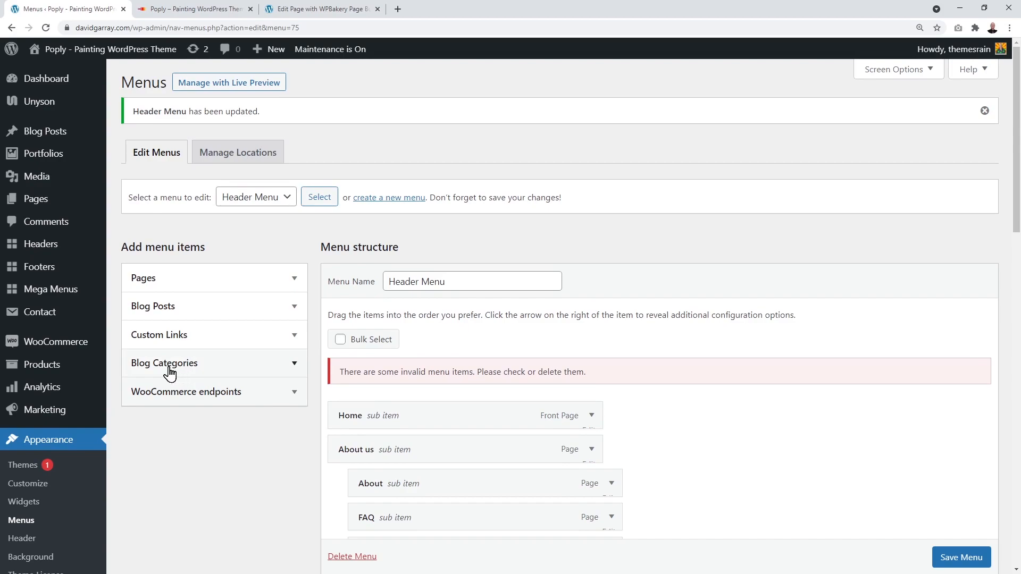
mouse_move(55, 141)
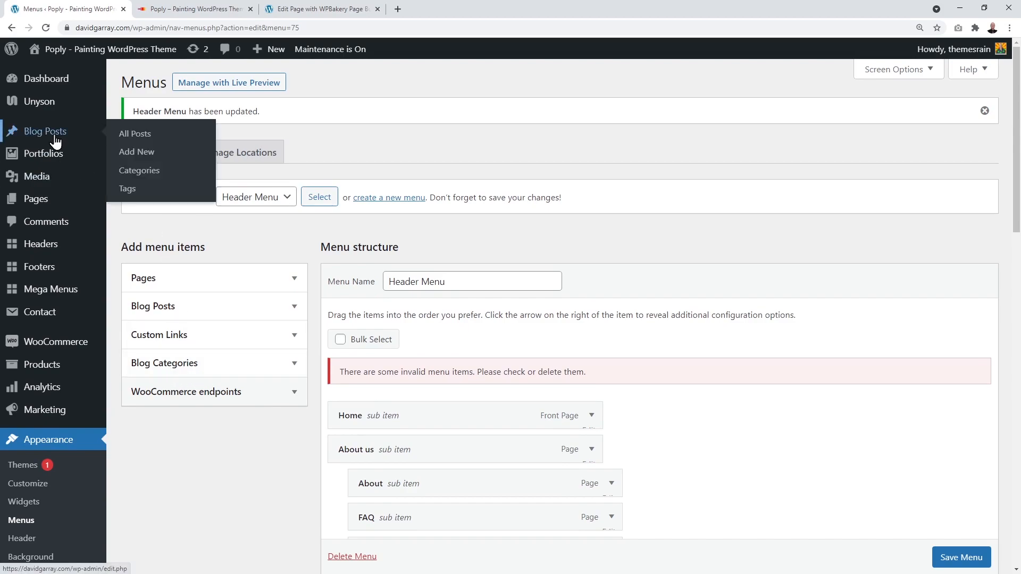
left_click(290, 337)
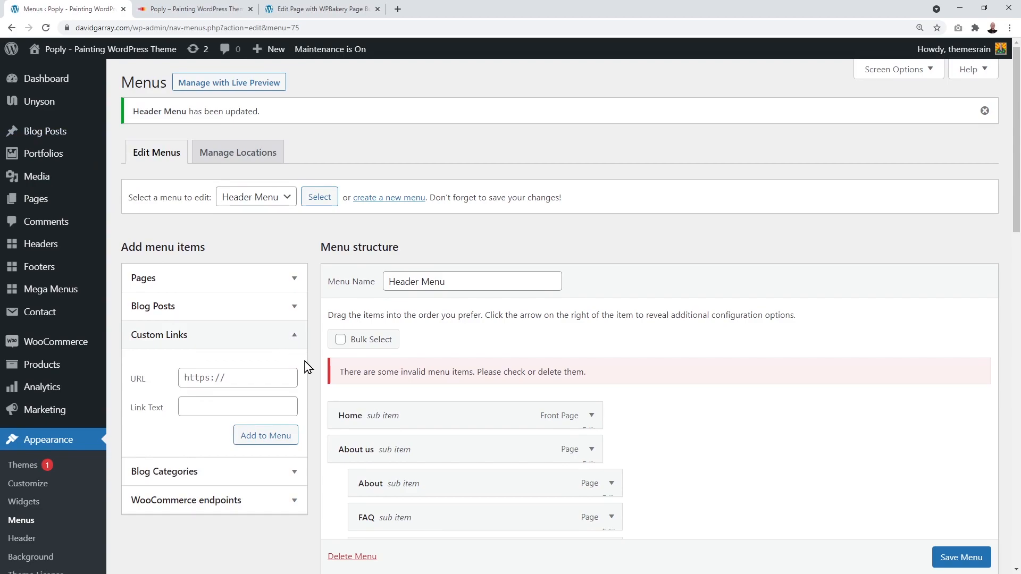
left_click(218, 377)
left_click(217, 402)
left_click(214, 379)
left_click(296, 339)
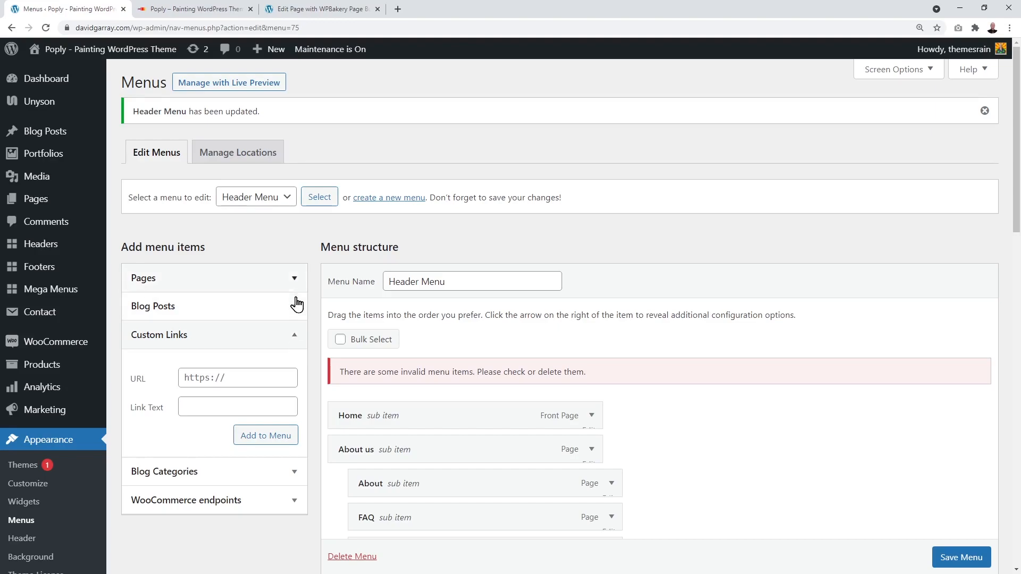
left_click(295, 279)
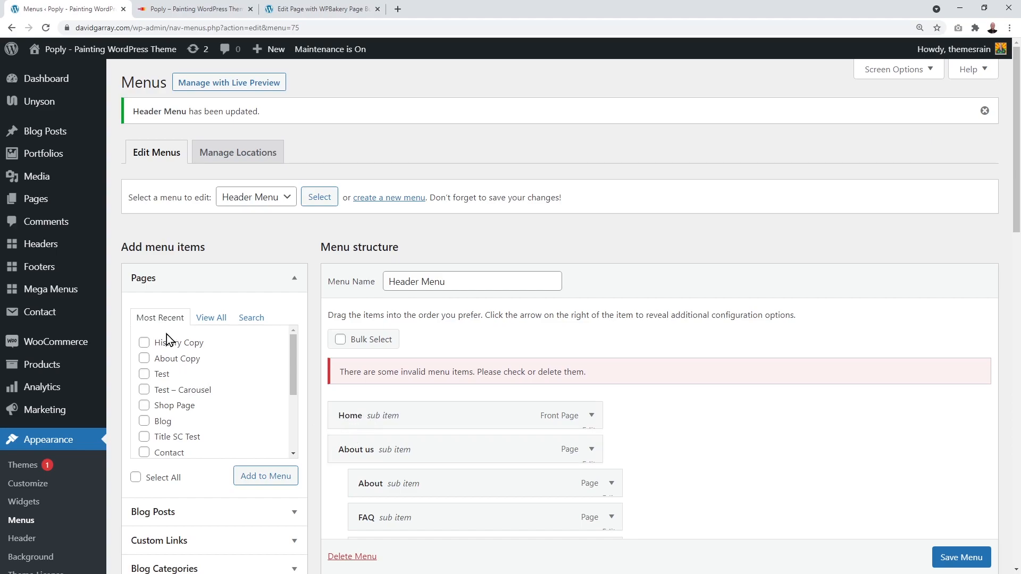
Step: Search the Pages list for 'contact' and add the Contact page to the Header Menu
left_click(215, 320)
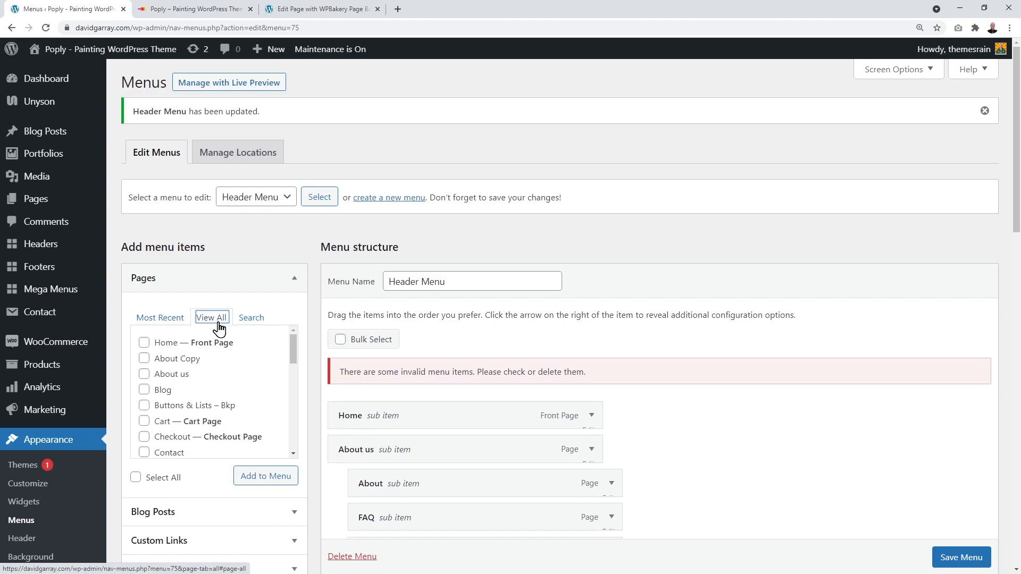
scroll(210, 384, "down", 8)
scroll(205, 374, "up", 8)
left_click(249, 319)
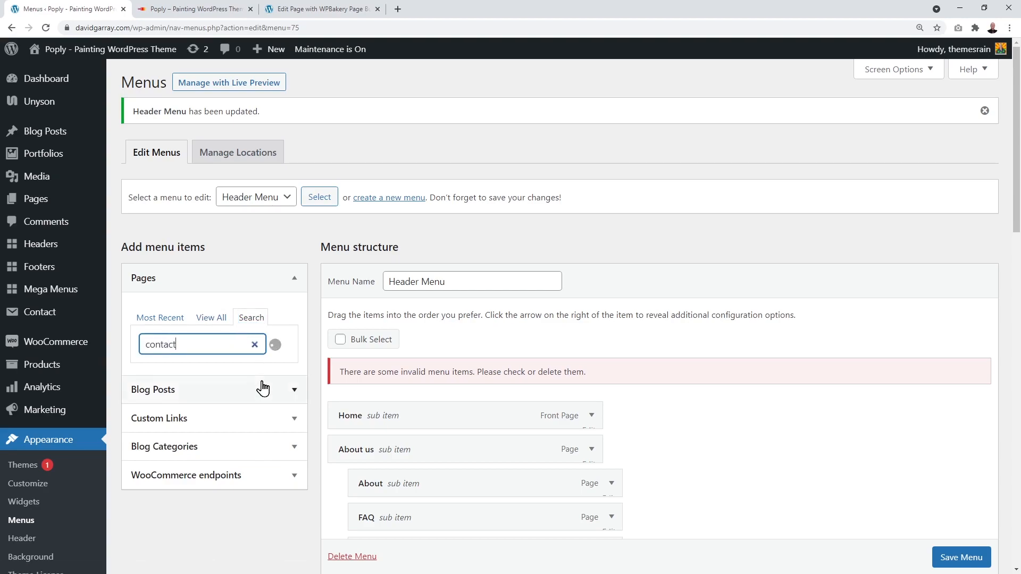
scroll(275, 387, "down", 1)
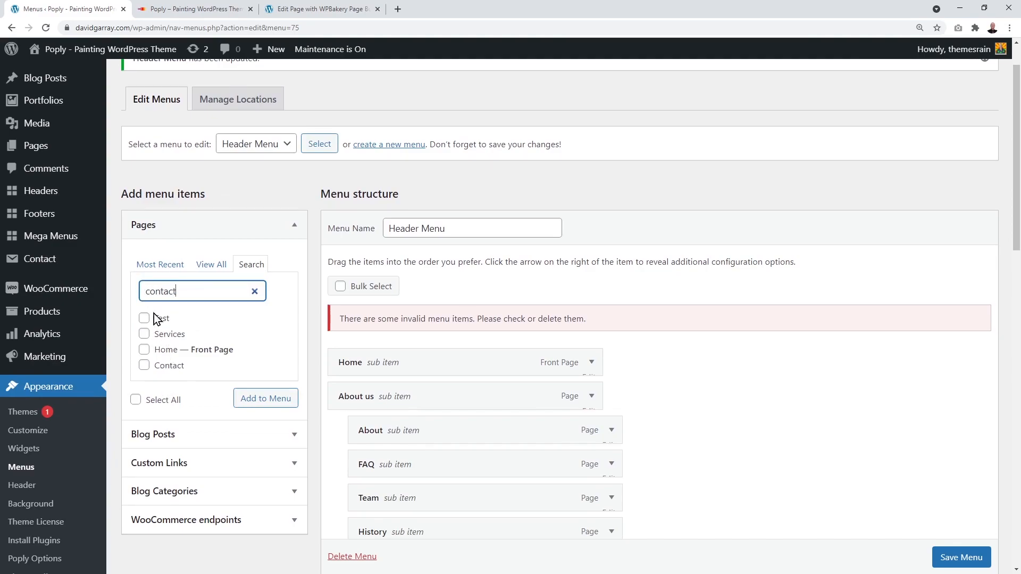
left_click(145, 366)
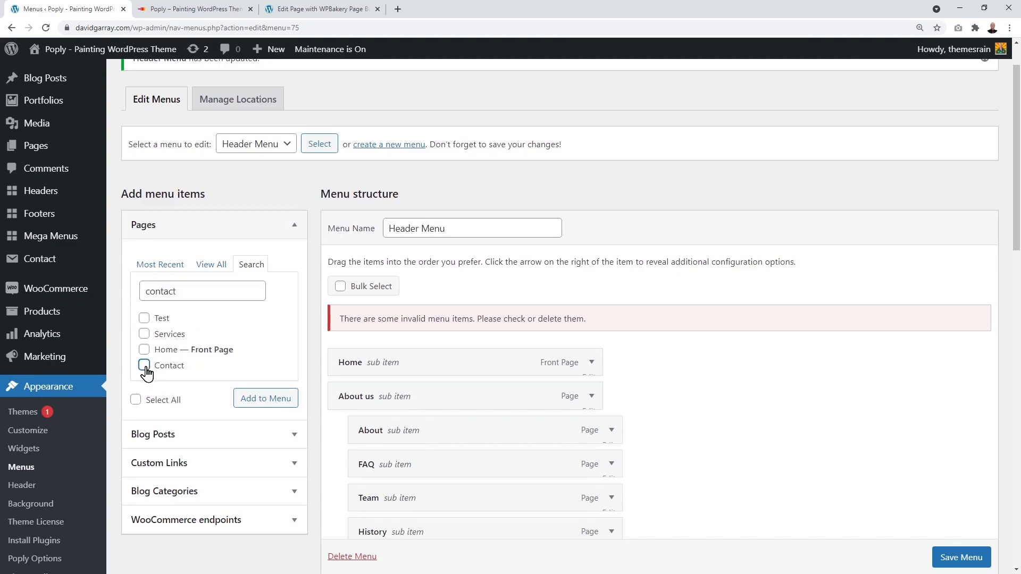
scroll(246, 449, "down", 1)
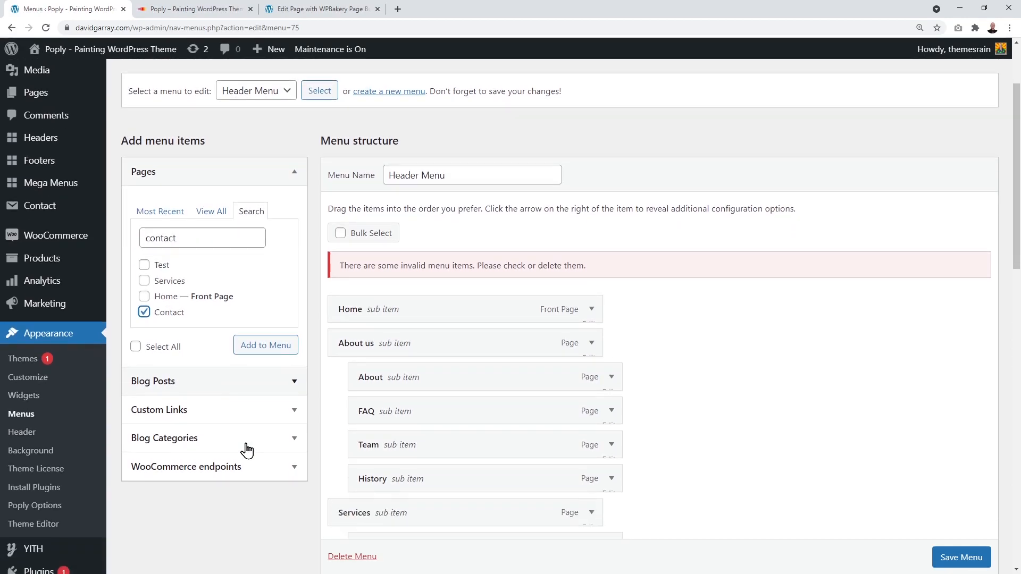
left_click(268, 353)
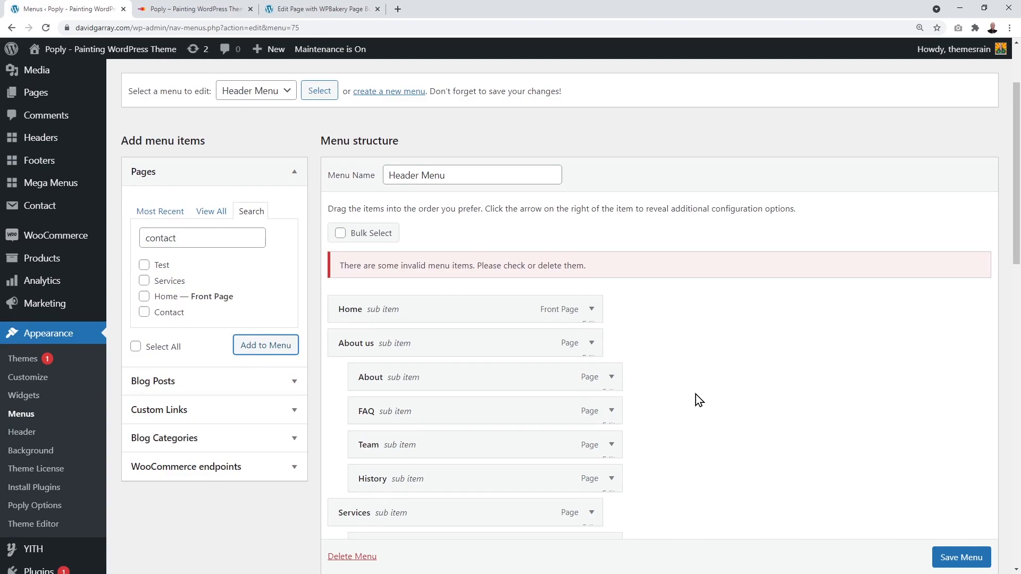
scroll(698, 400, "down", 10)
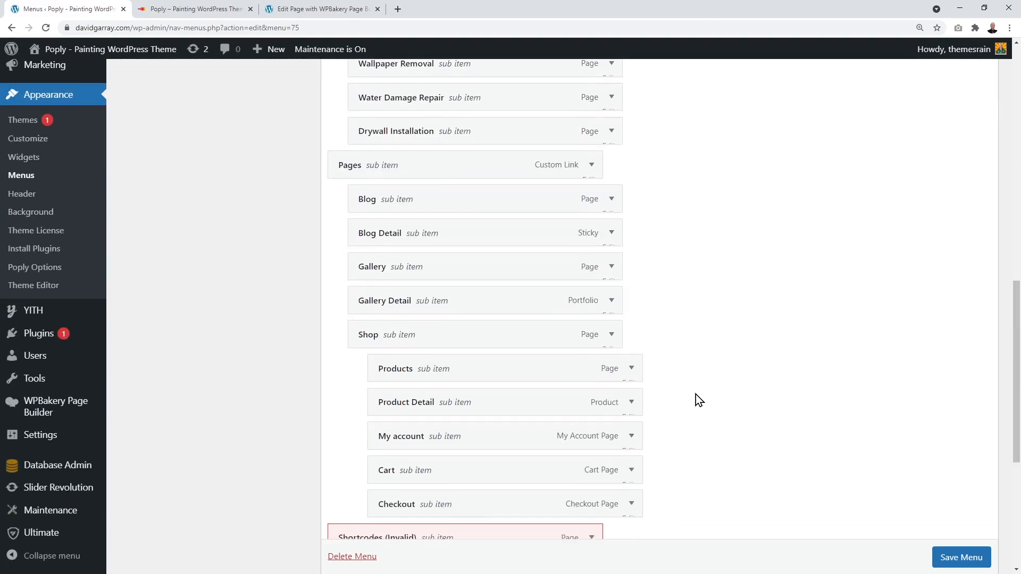
Step: Remove the duplicate Contact item from the Header Menu
scroll(696, 400, "down", 5)
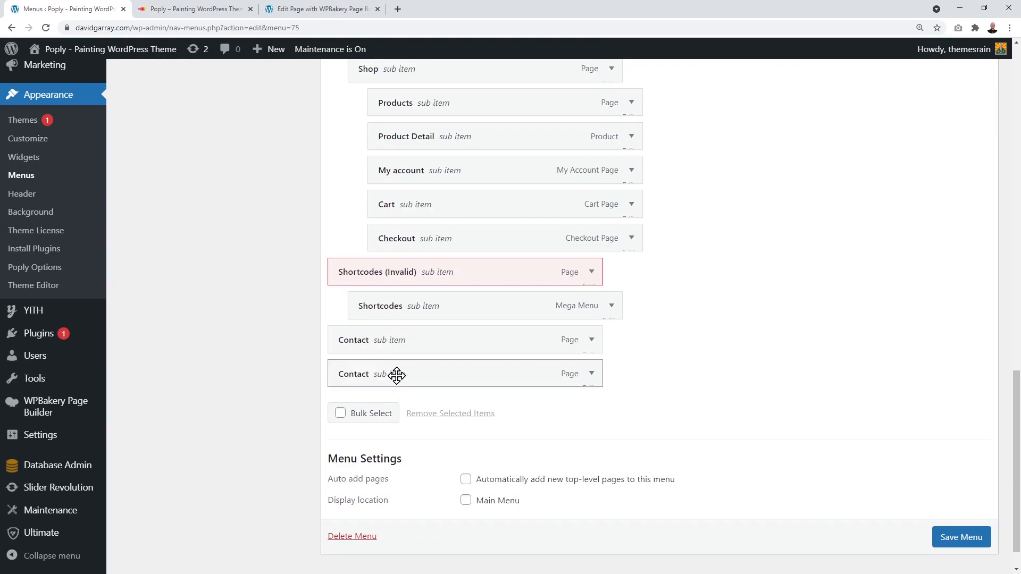
left_click(592, 376)
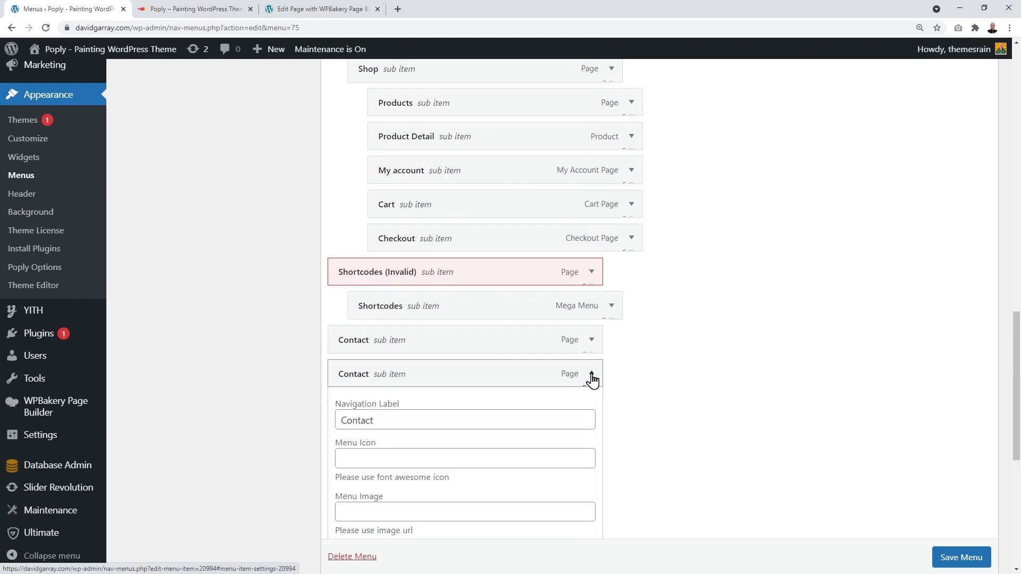
scroll(688, 384, "down", 4)
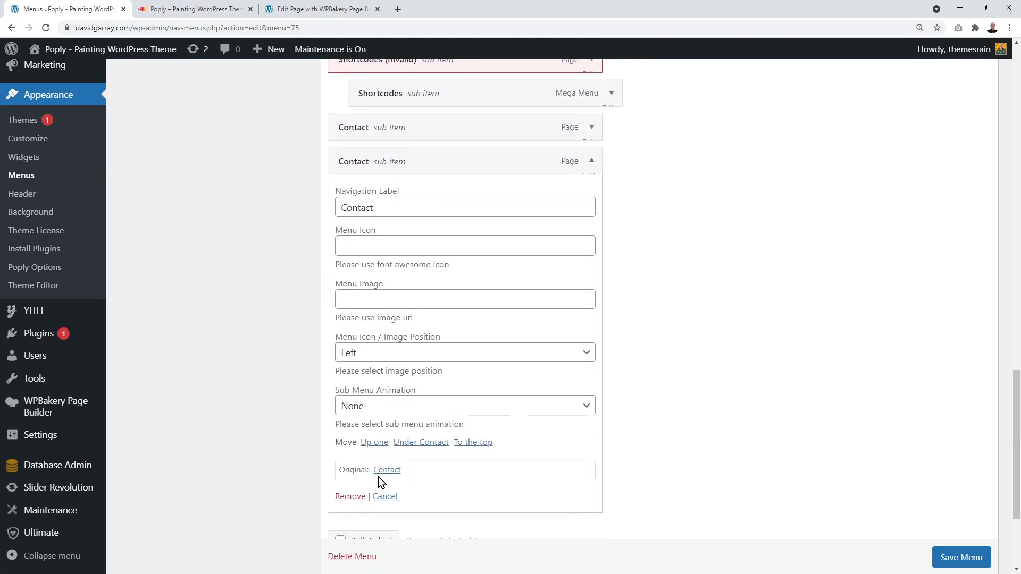
scroll(381, 477, "down", 1)
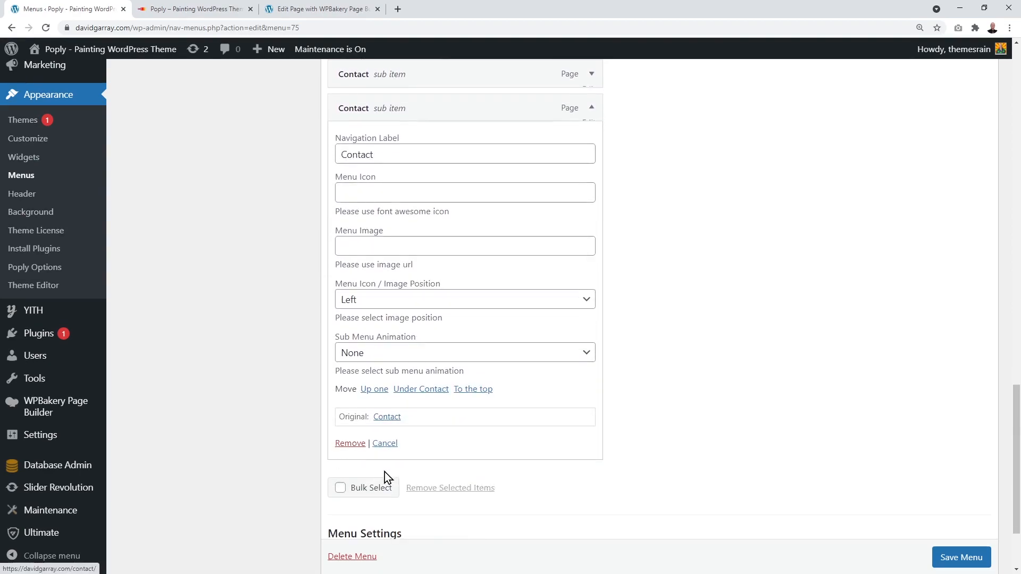
left_click(349, 444)
scroll(732, 336, "up", 1)
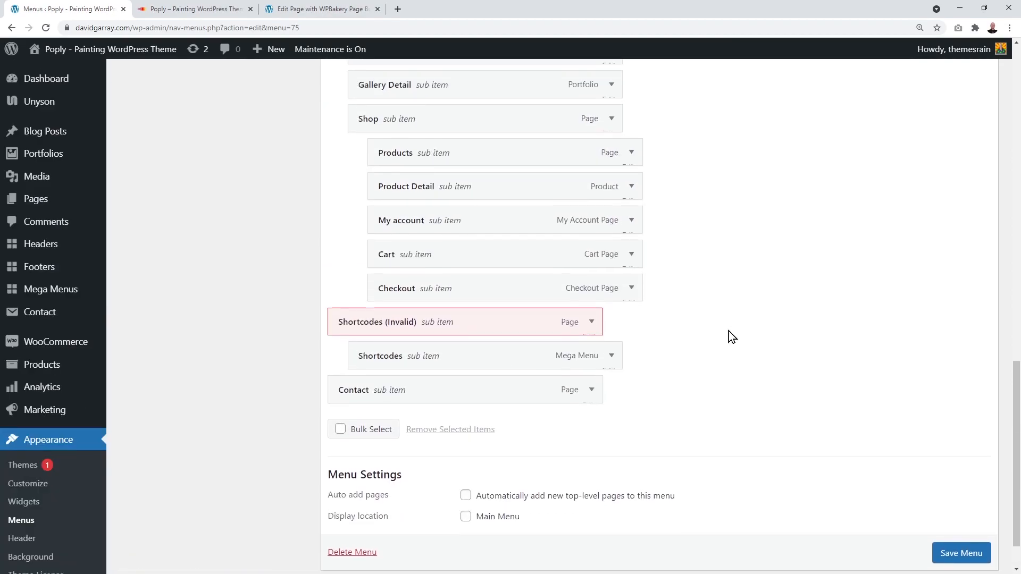
Step: Remove the Shortcodes and Shortcodes (Invalid) items and save the Header Menu
left_click(612, 361)
scroll(559, 405, "down", 4)
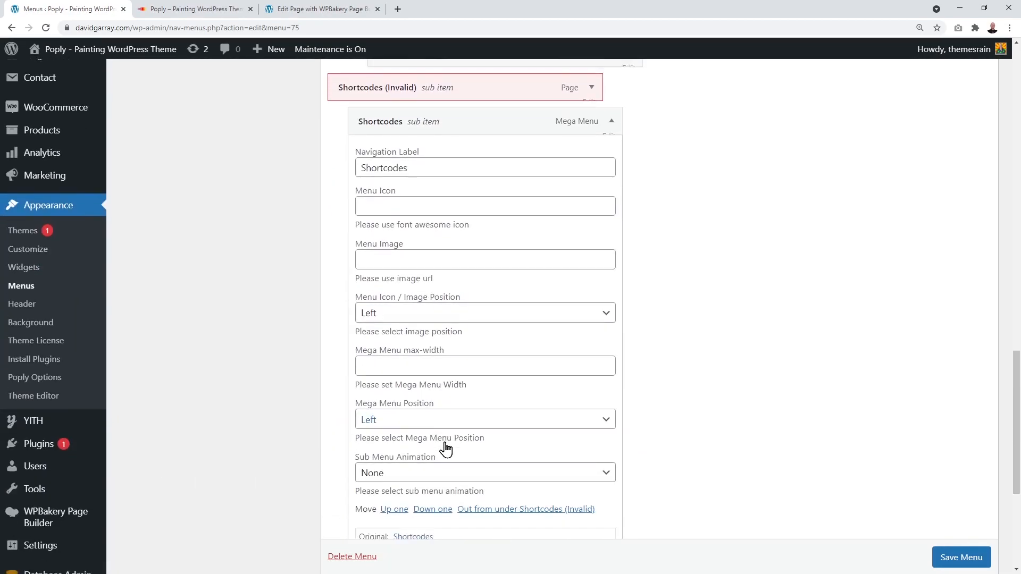
scroll(420, 457, "down", 2)
left_click(372, 478)
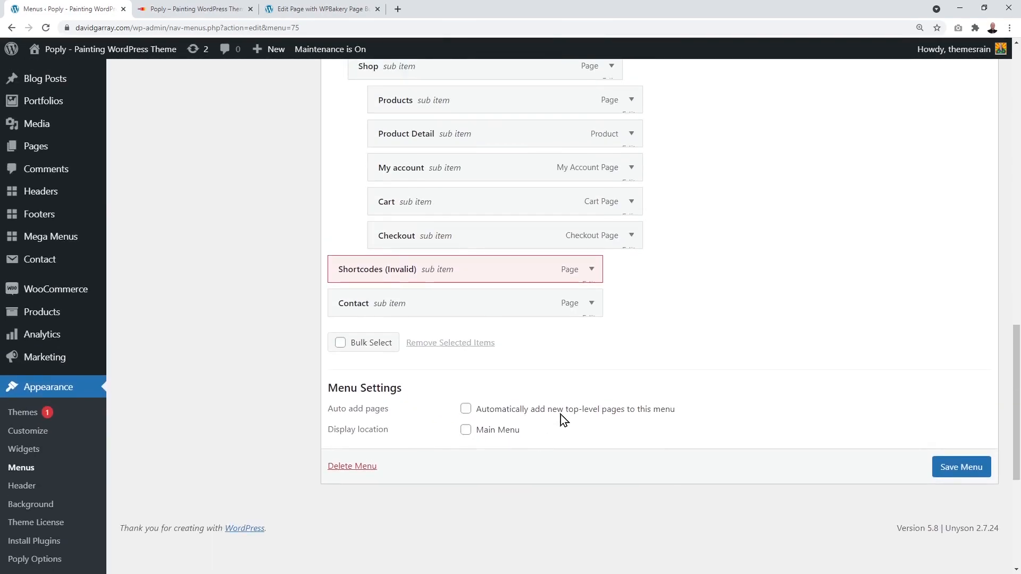
left_click(591, 270)
scroll(563, 347, "down", 4)
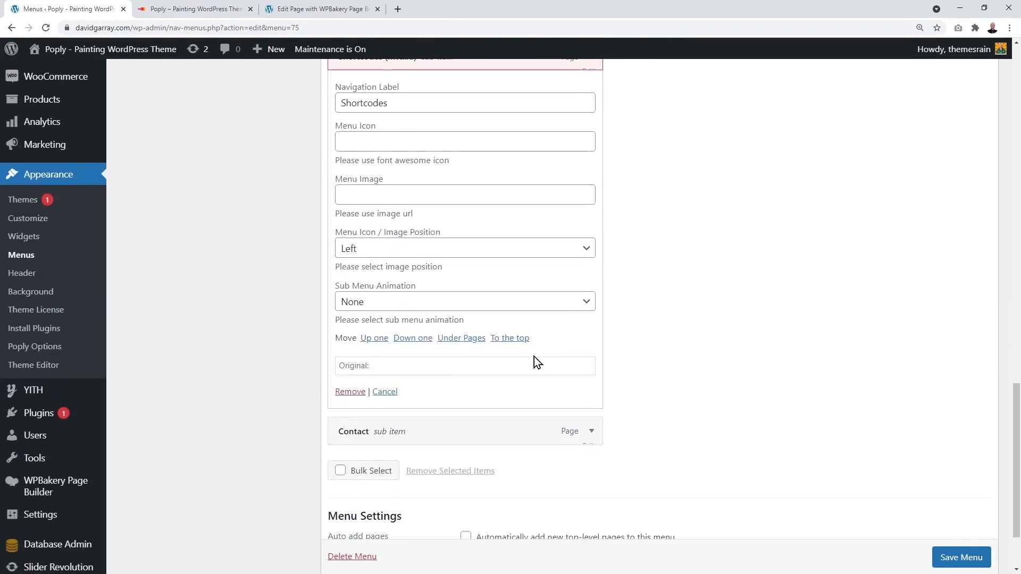
left_click(360, 392)
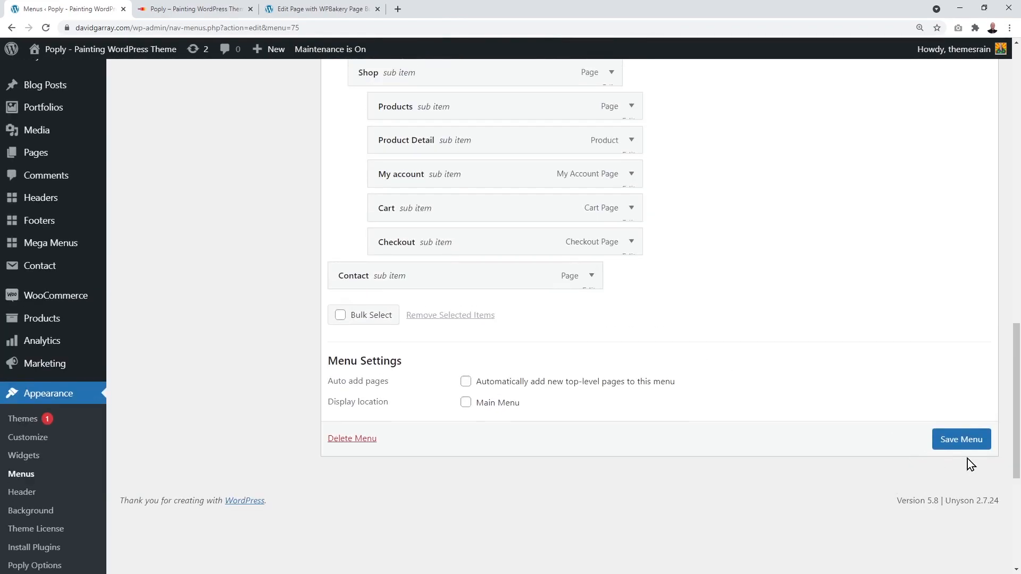
left_click(976, 450)
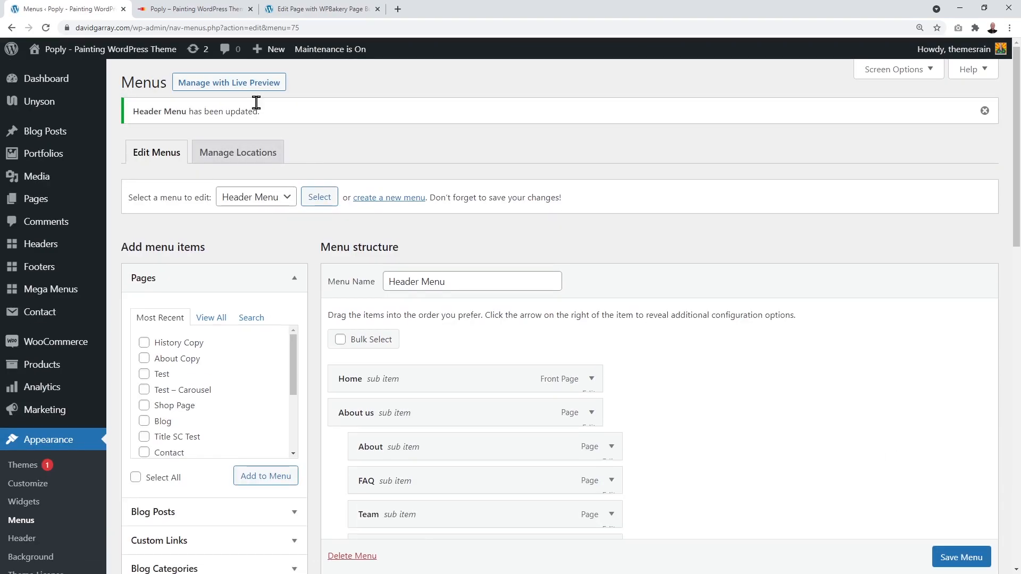
left_click(211, 12)
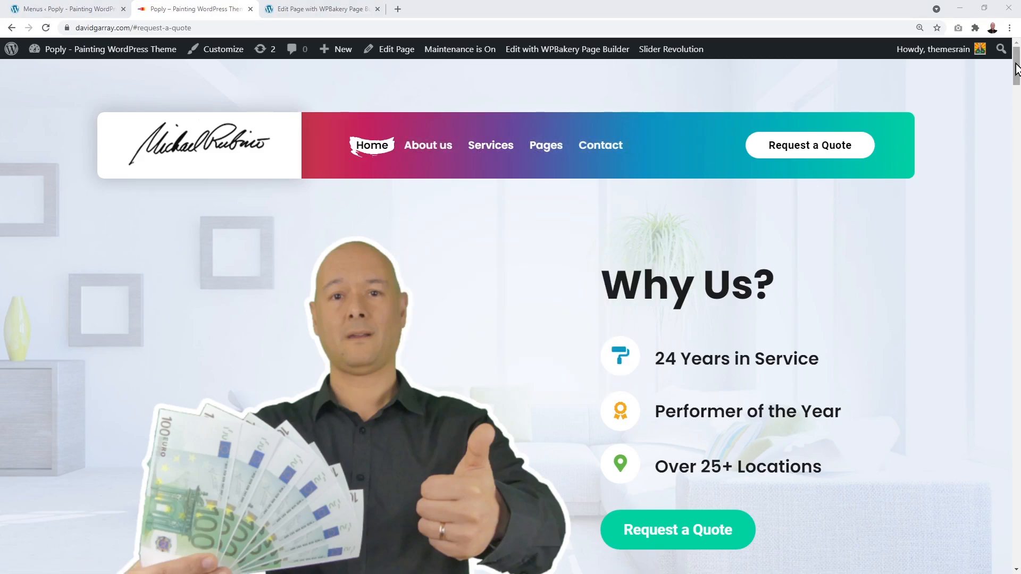
left_click_drag(1016, 69, 1014, 545)
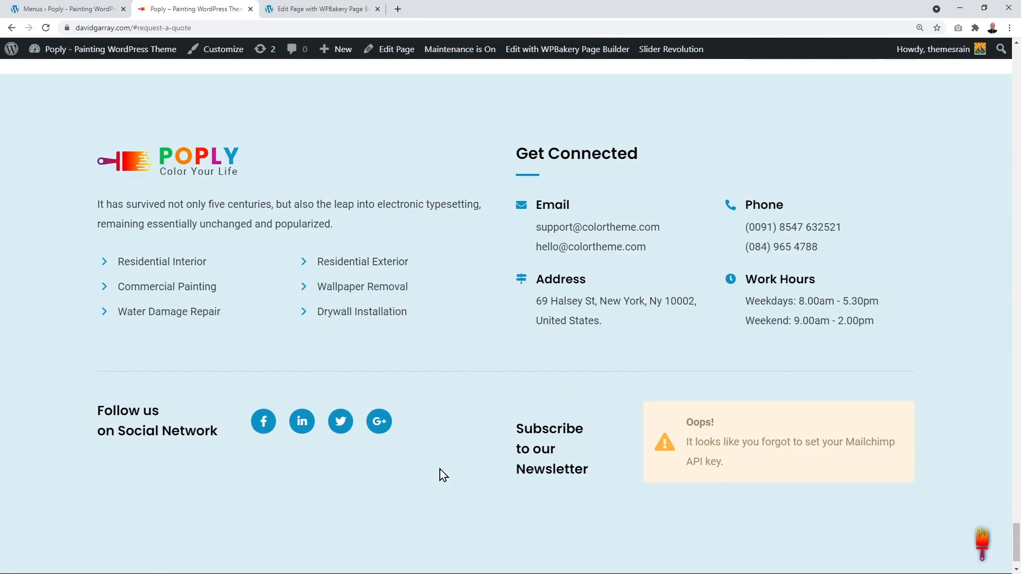
left_click(63, 10)
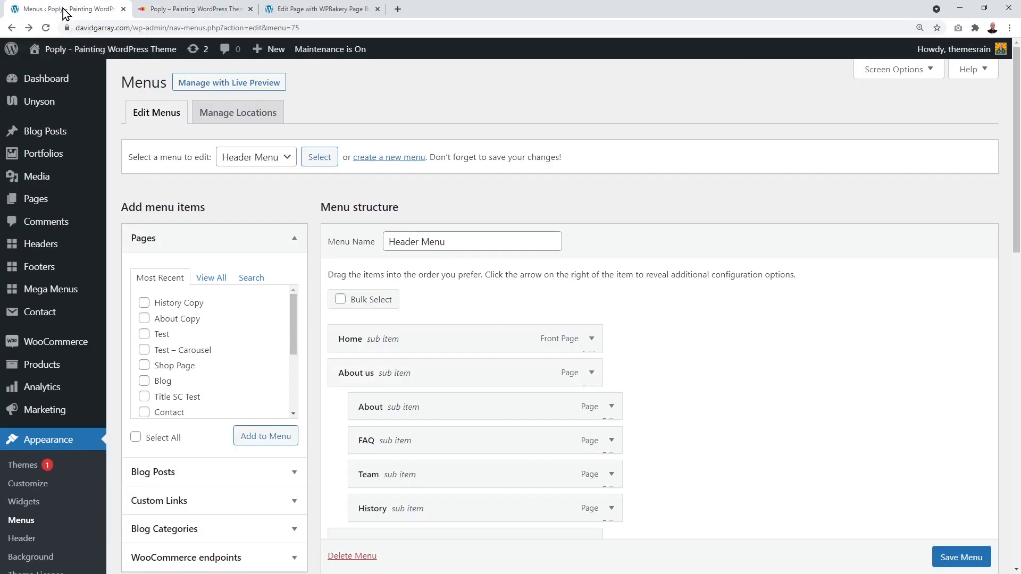
mouse_move(50, 264)
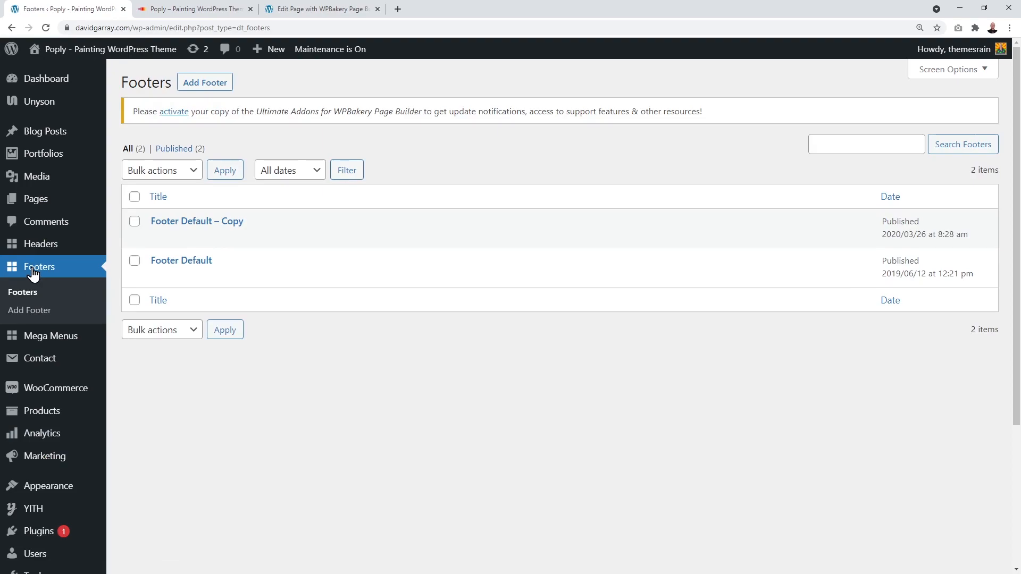
Step: Open Footer Default, then launch its WPBakery front-end editor in a new tab
left_click(185, 265)
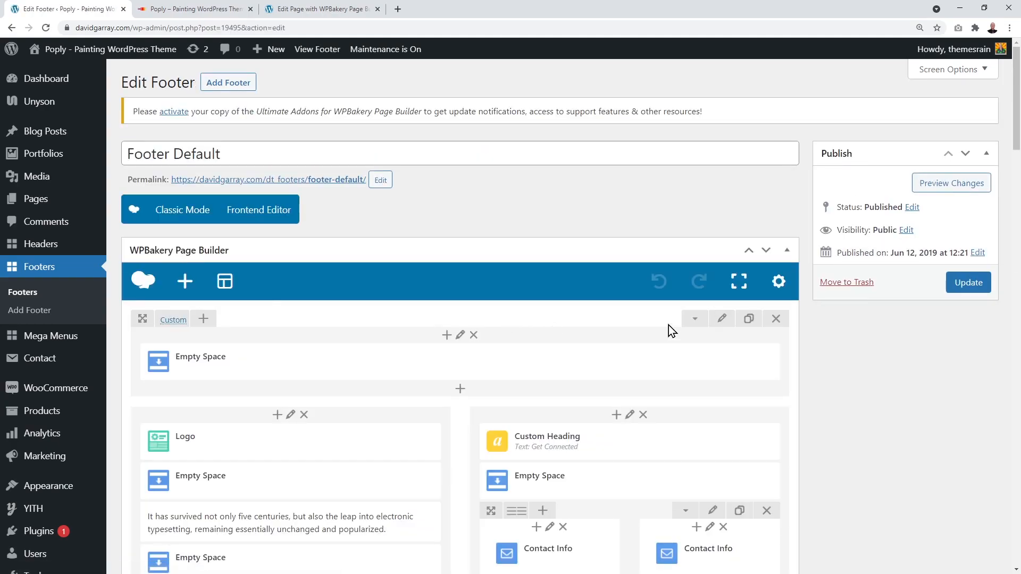
scroll(668, 324, "down", 4)
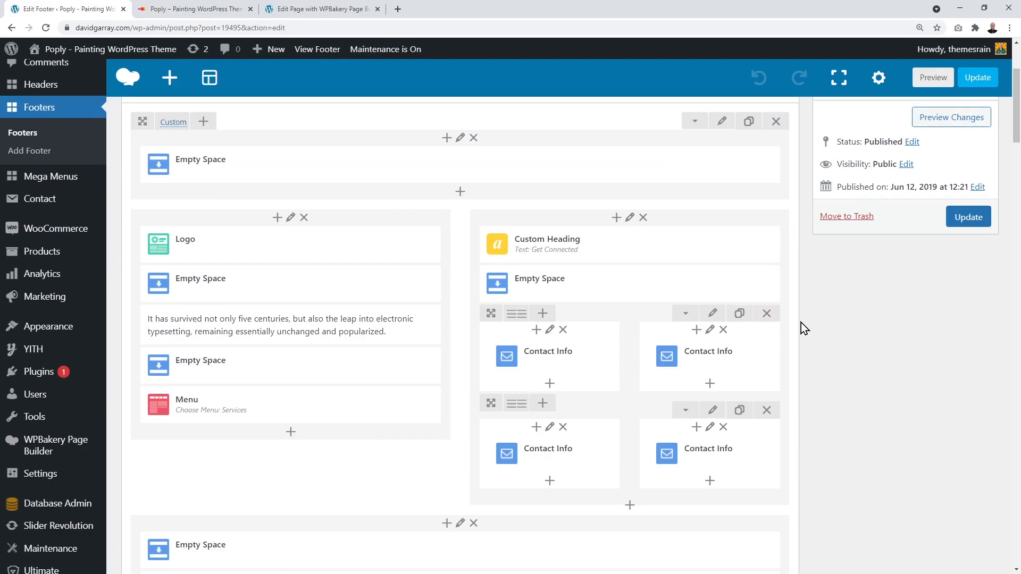
scroll(801, 321, "down", 3)
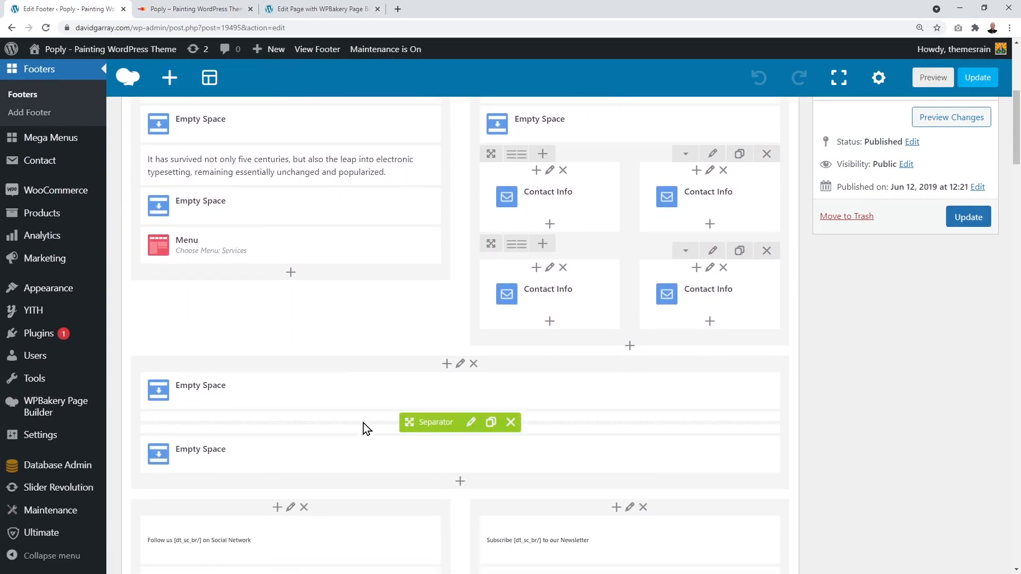
scroll(391, 383, "up", 3)
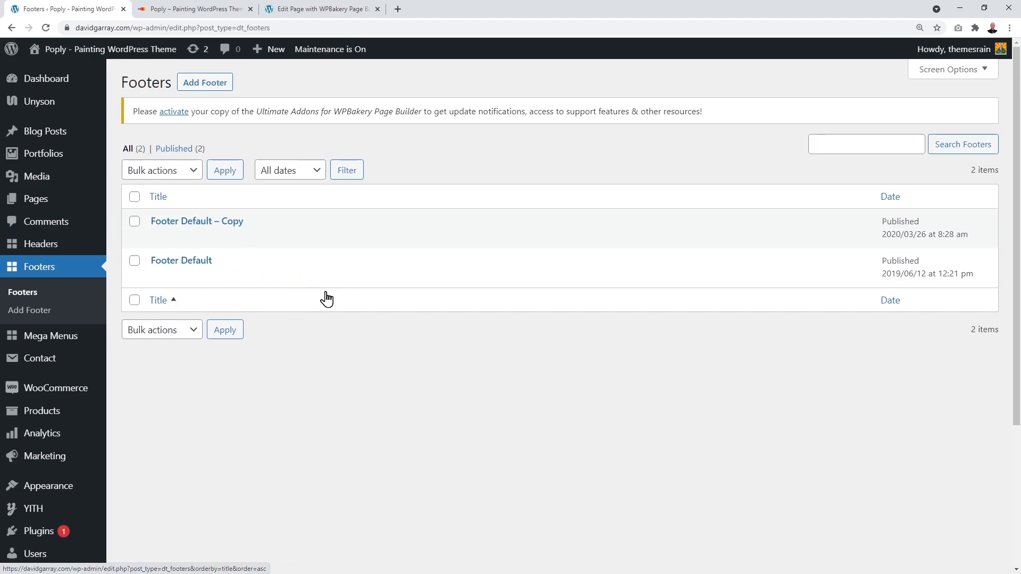
right_click(336, 277)
left_click(359, 286)
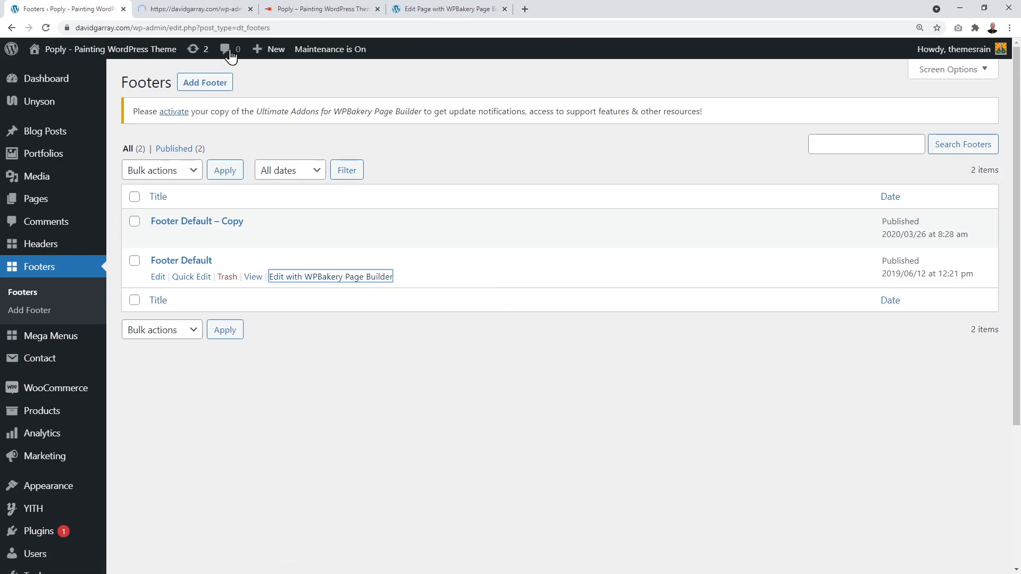
left_click(197, 11)
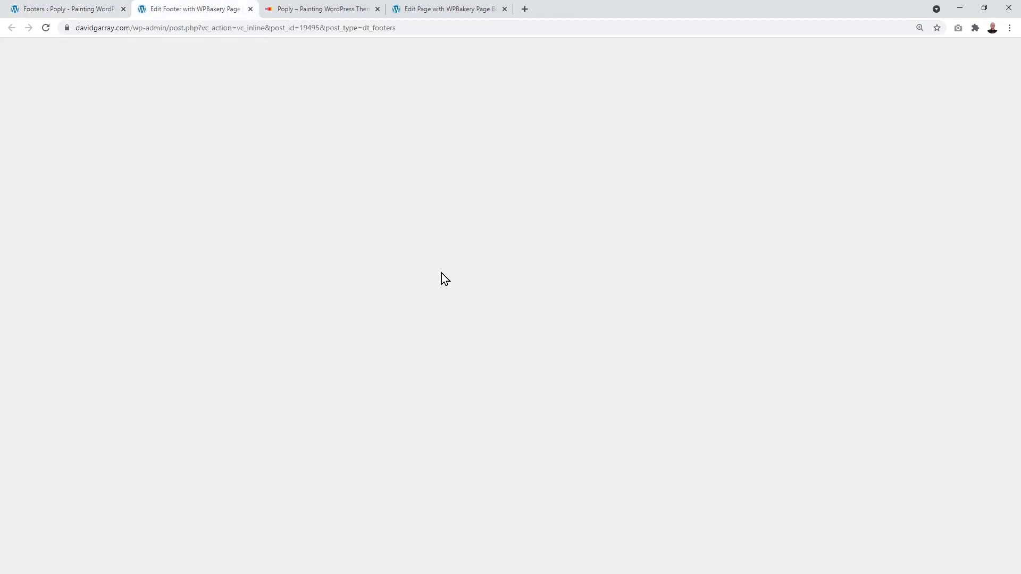
scroll(480, 275, "down", 5)
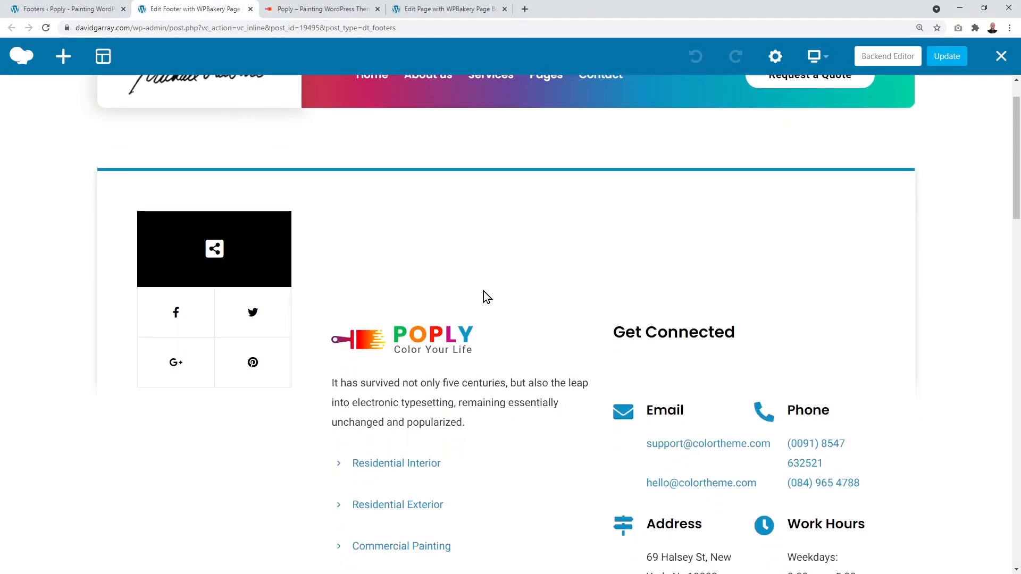
scroll(534, 421, "down", 4)
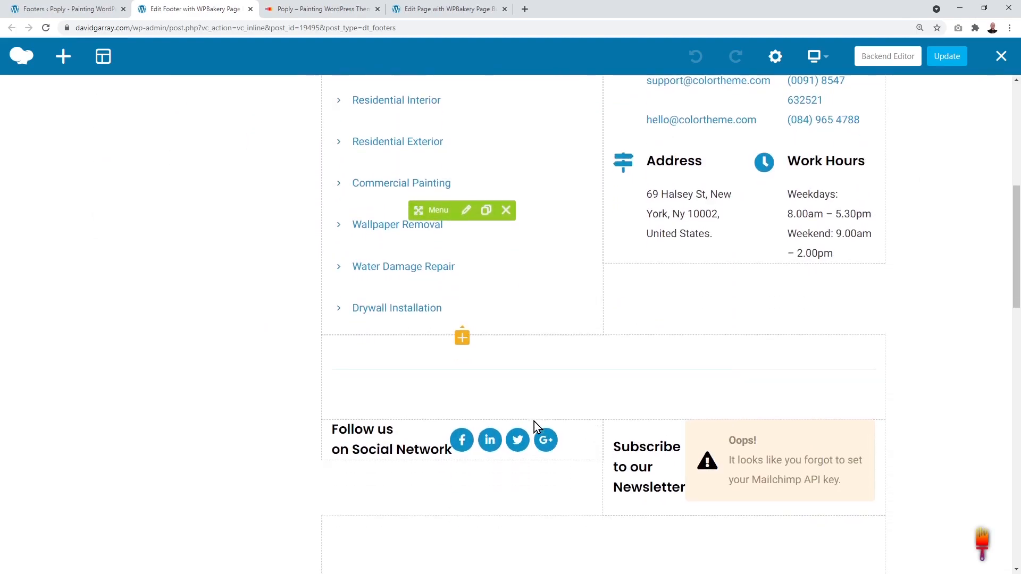
scroll(564, 446, "up", 4)
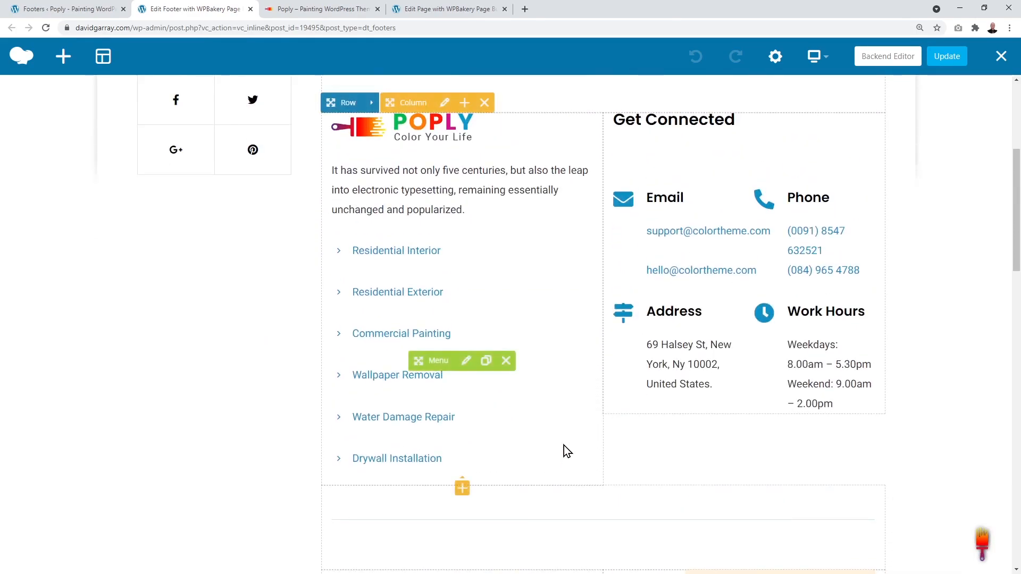
scroll(564, 445, "up", 1)
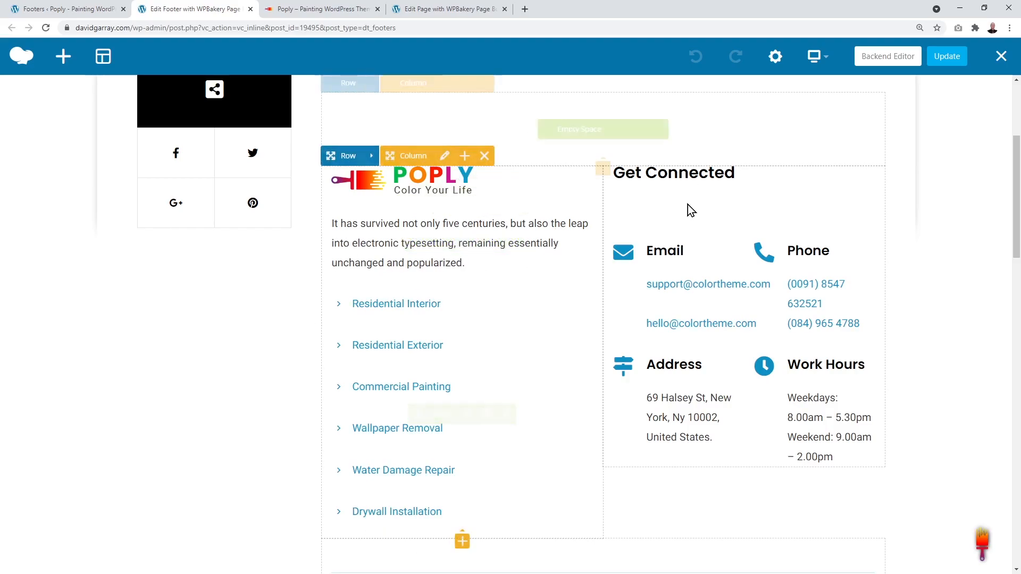
left_click(324, 9)
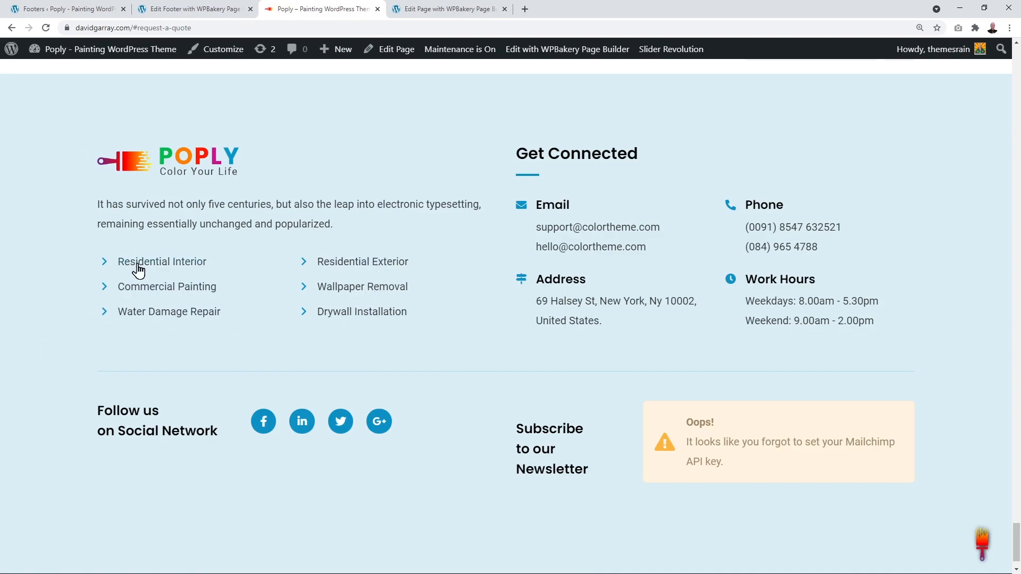
left_click(192, 16)
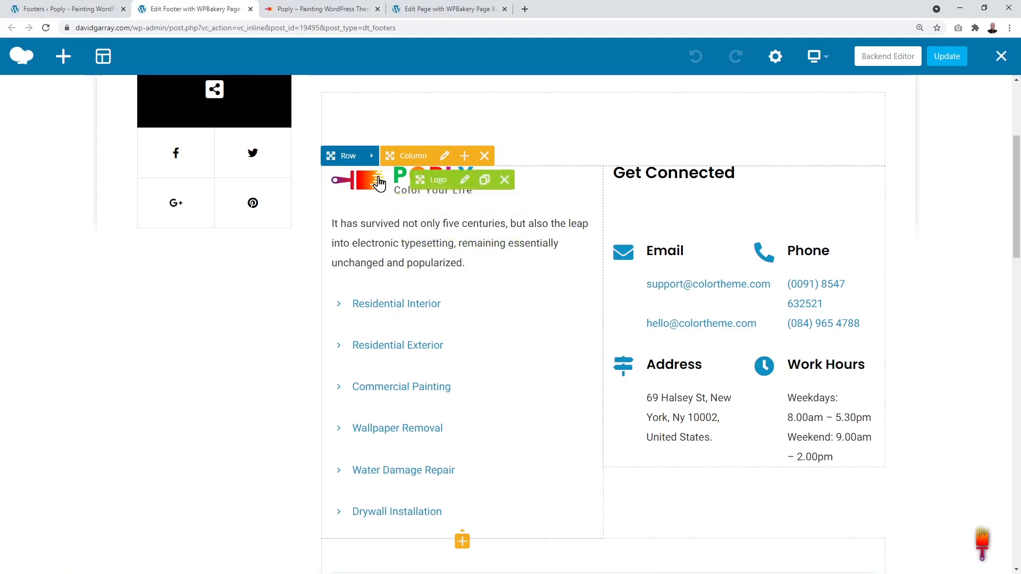
Step: Switch the footer Logo element to a Custom Image using the signature from the Media Library
left_click(466, 183)
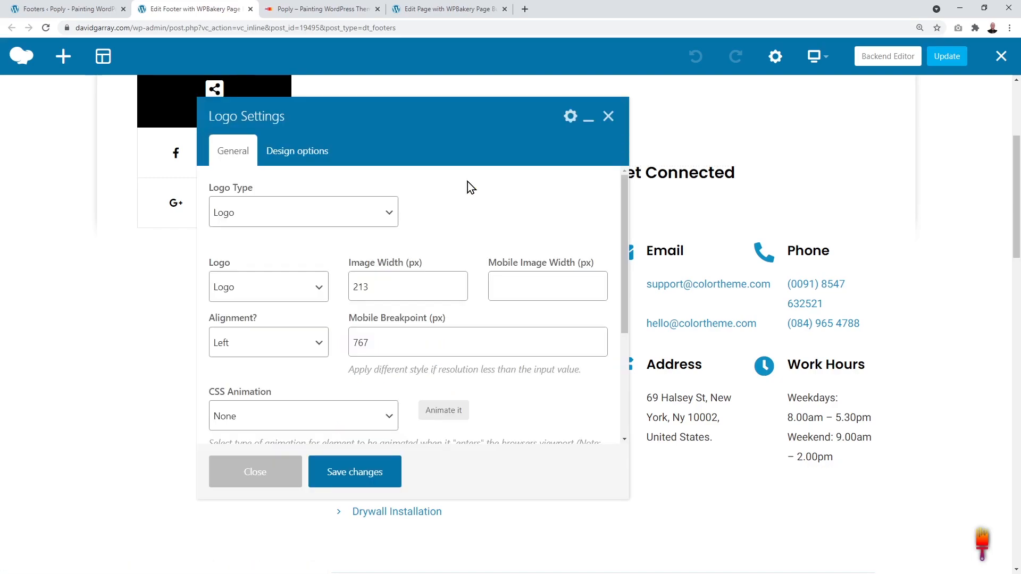
left_click(391, 213)
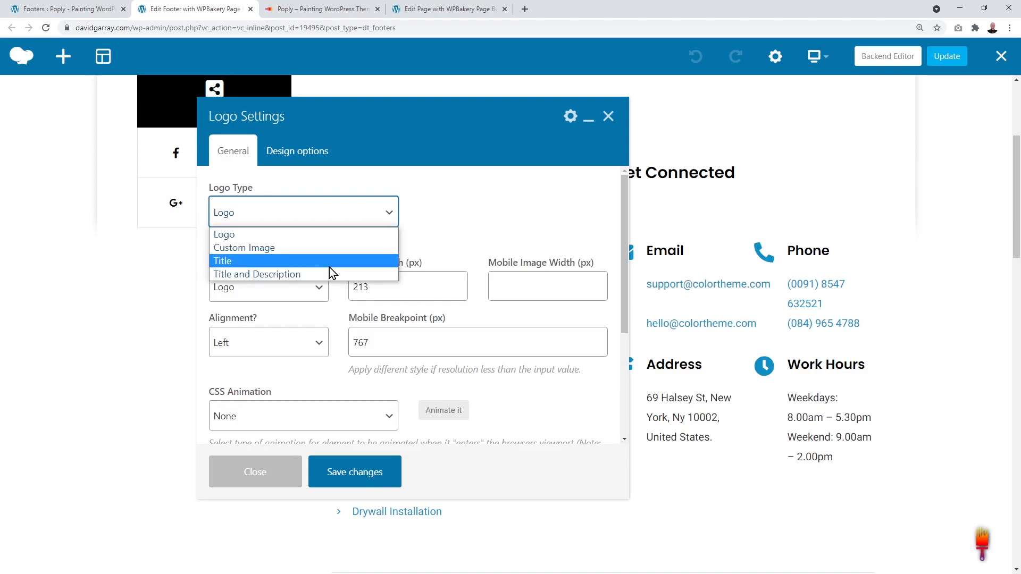
left_click(278, 249)
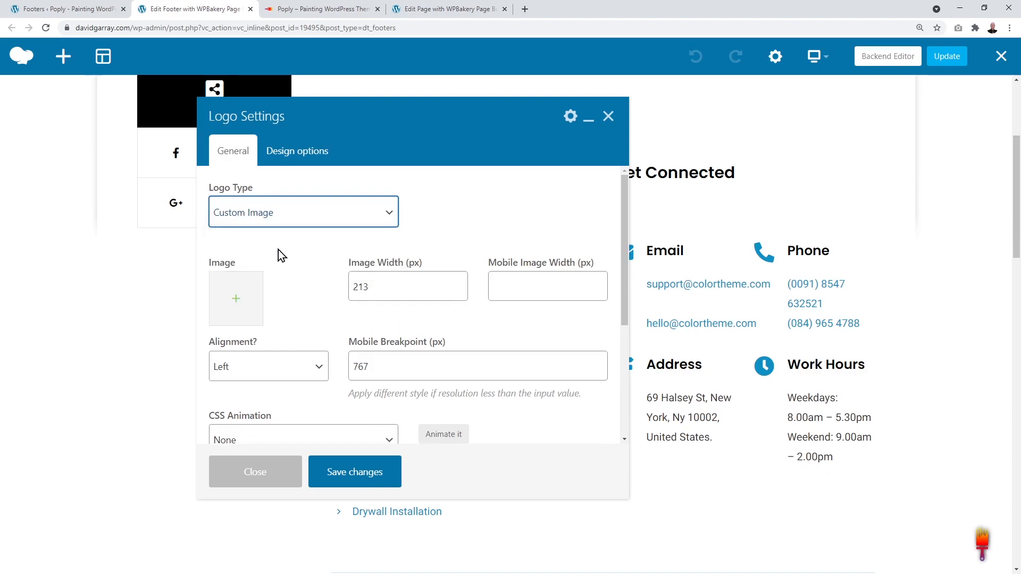
left_click(235, 302)
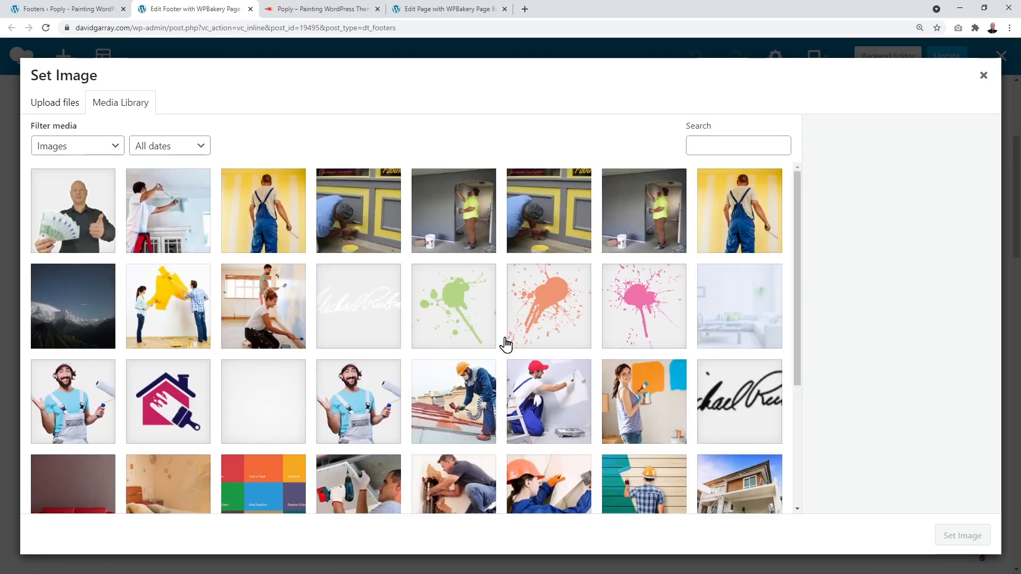
left_click(725, 414)
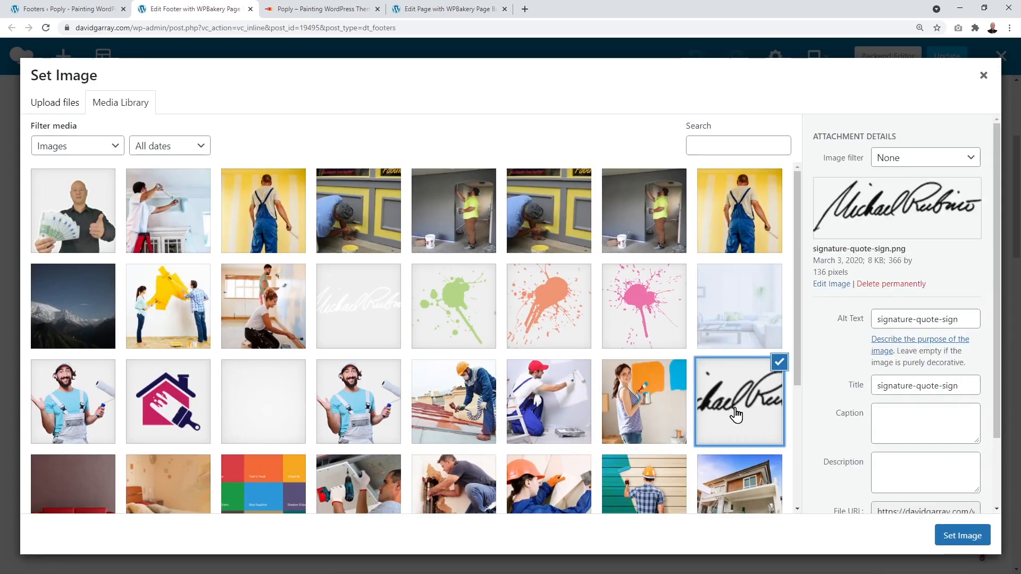
left_click(940, 536)
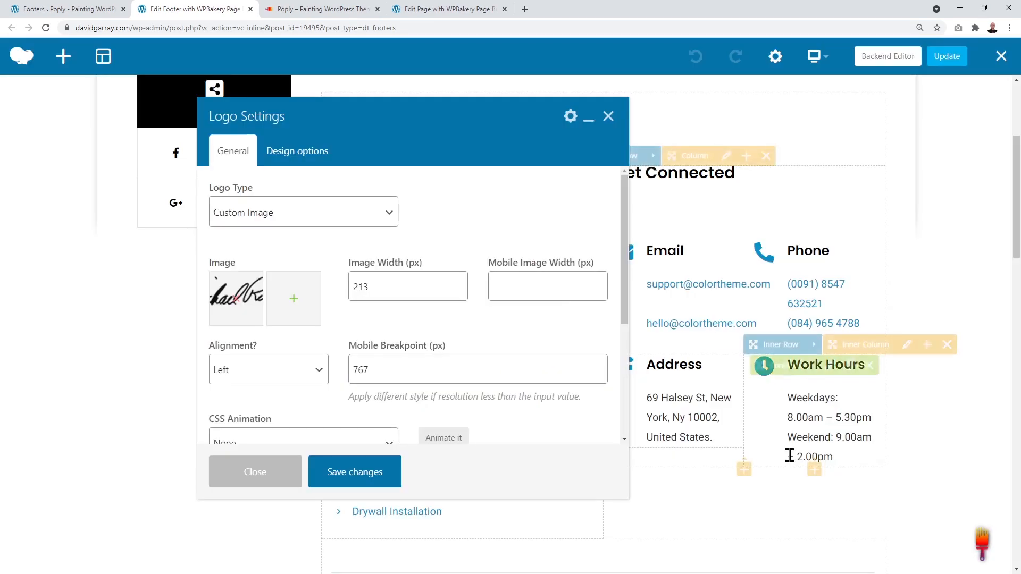
left_click(372, 479)
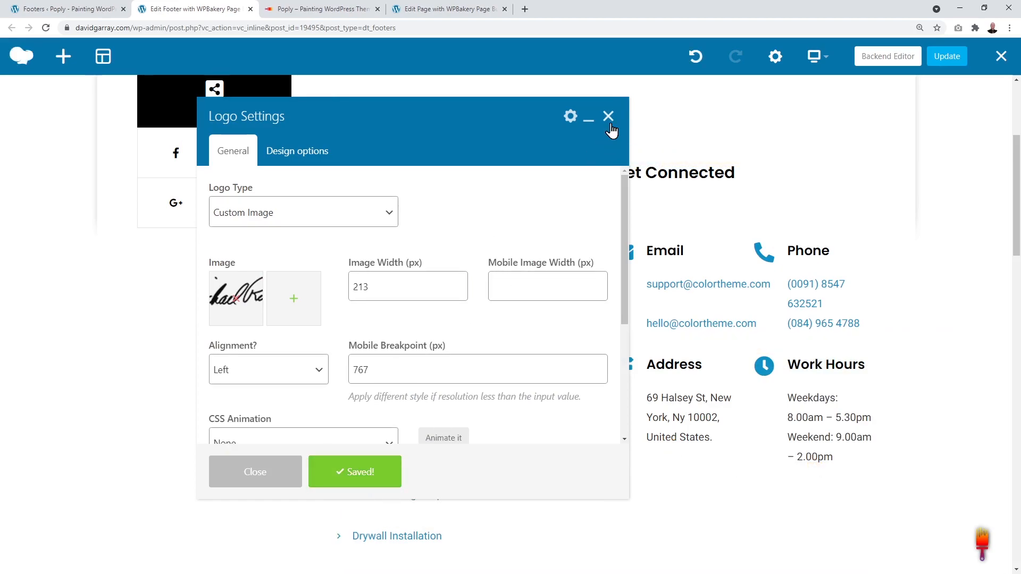
left_click(608, 117)
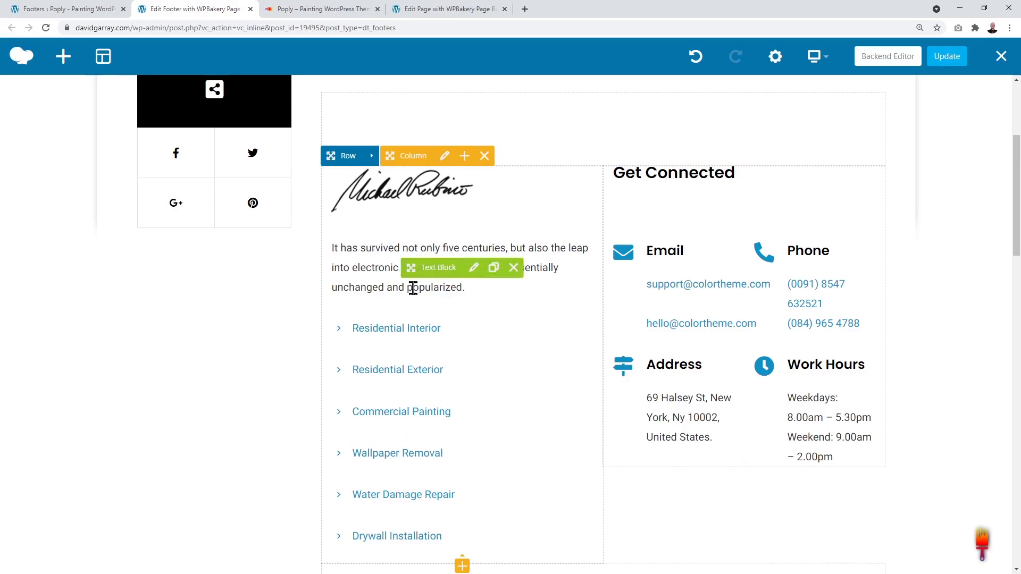
scroll(490, 331, "down", 2)
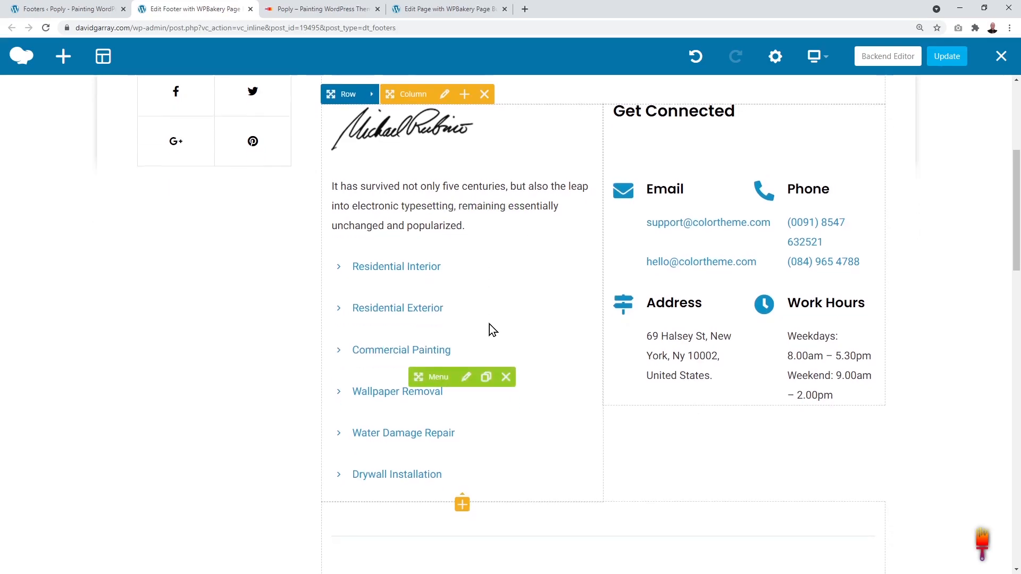
Step: Compare the footer with the live site and open the footer Menu element's settings
left_click(321, 9)
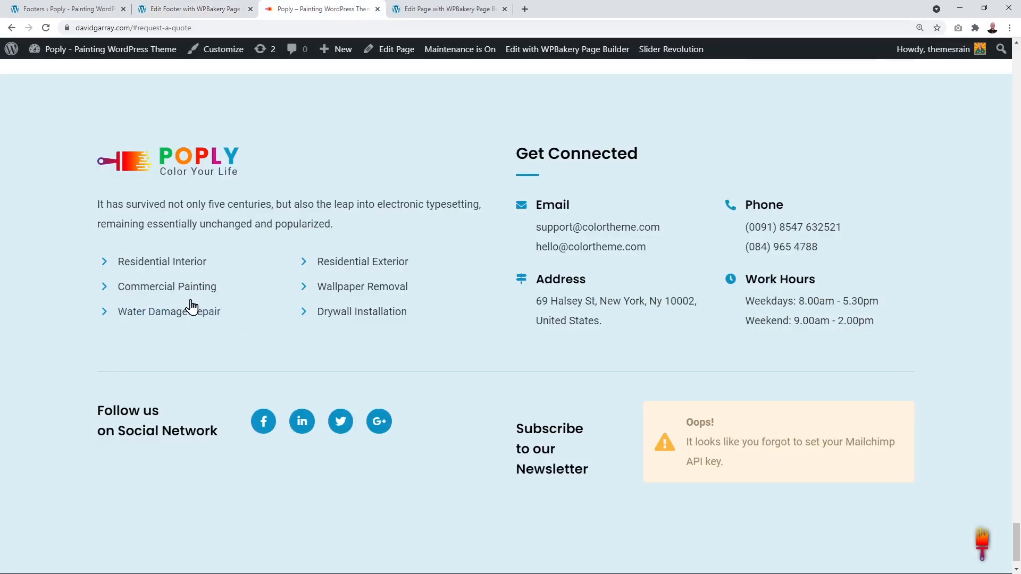
left_click(207, 14)
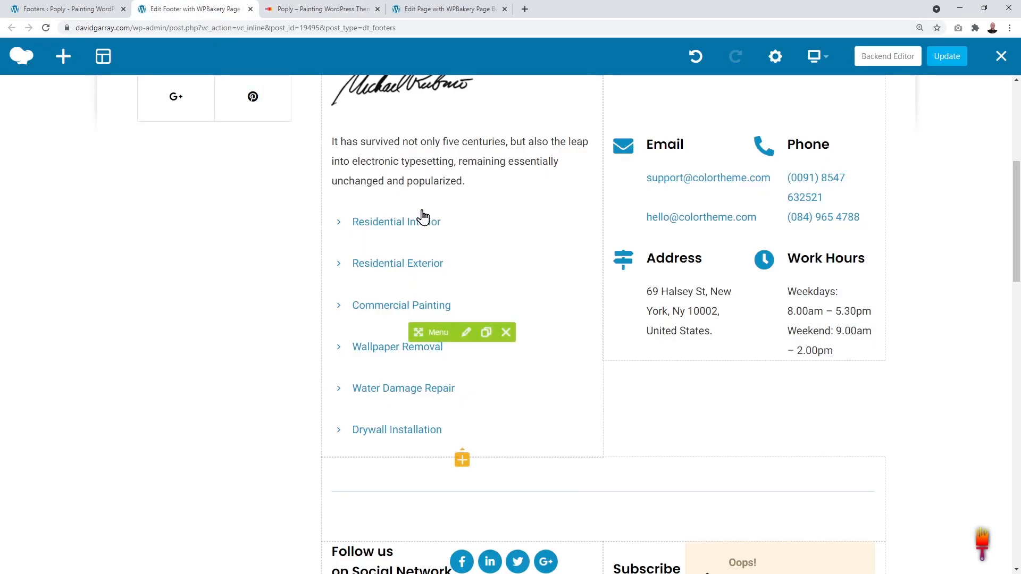
left_click(466, 333)
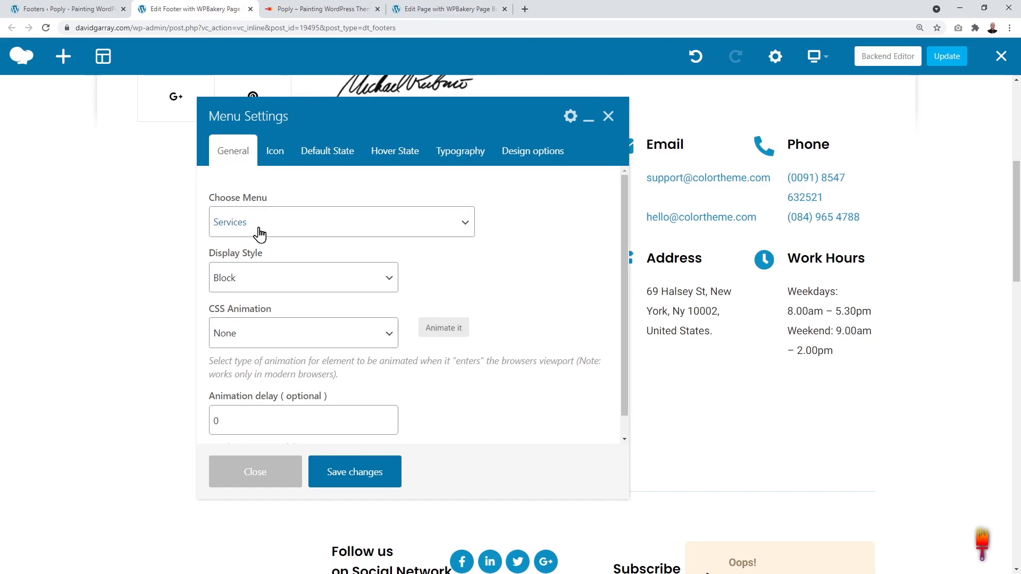
Step: Load the Services menu in Appearance > Menus to review the footer links
left_click(32, 9)
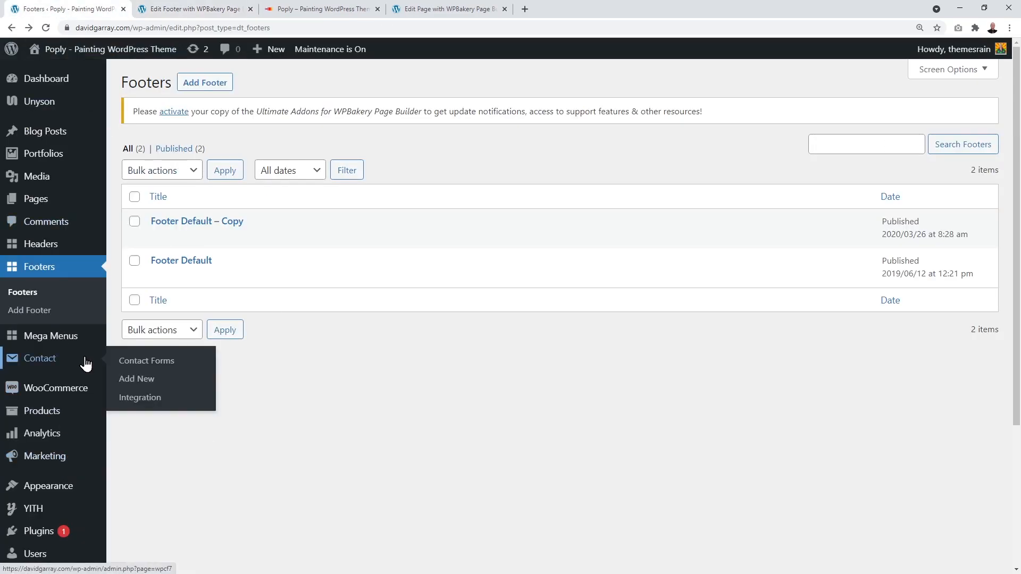
scroll(86, 367, "down", 1)
scroll(89, 379, "down", 2)
mouse_move(61, 329)
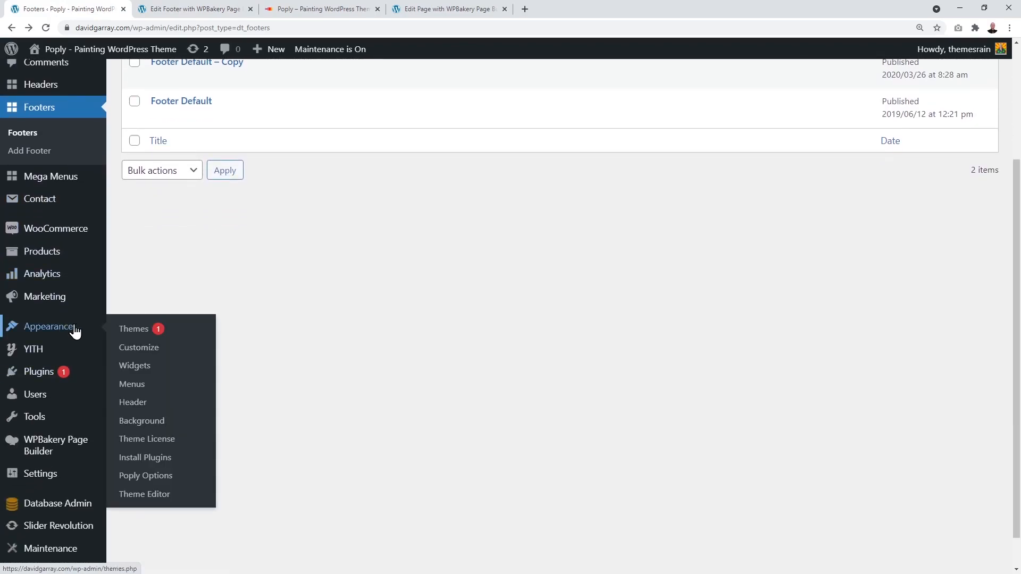
left_click(136, 390)
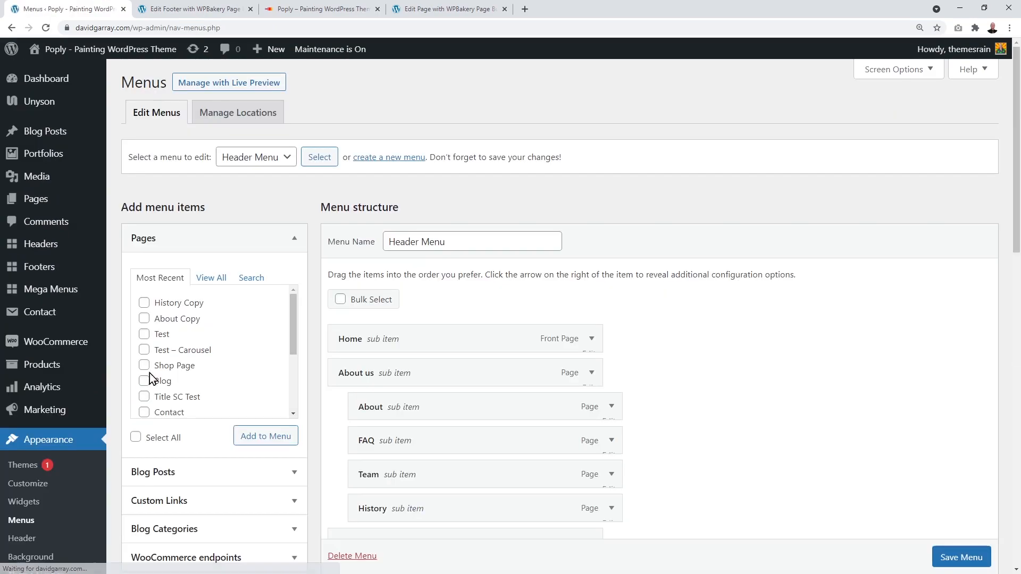
left_click(292, 162)
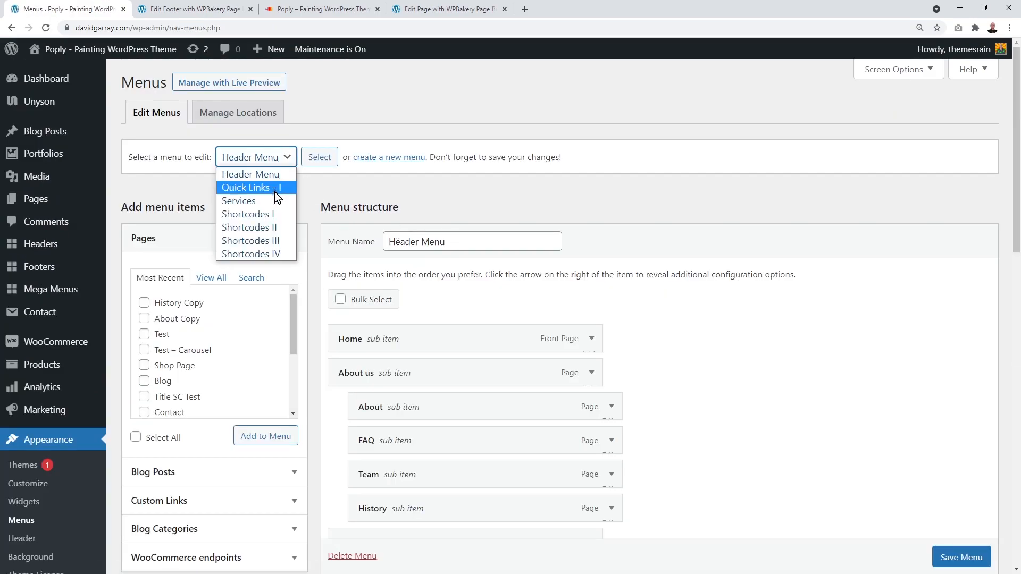
left_click(261, 203)
left_click(320, 159)
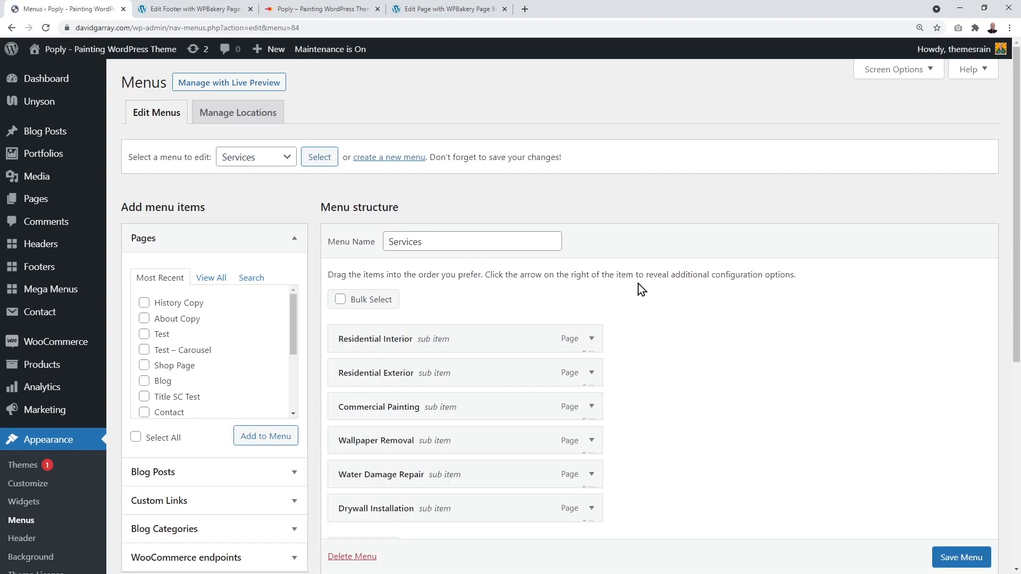
scroll(675, 308, "down", 1)
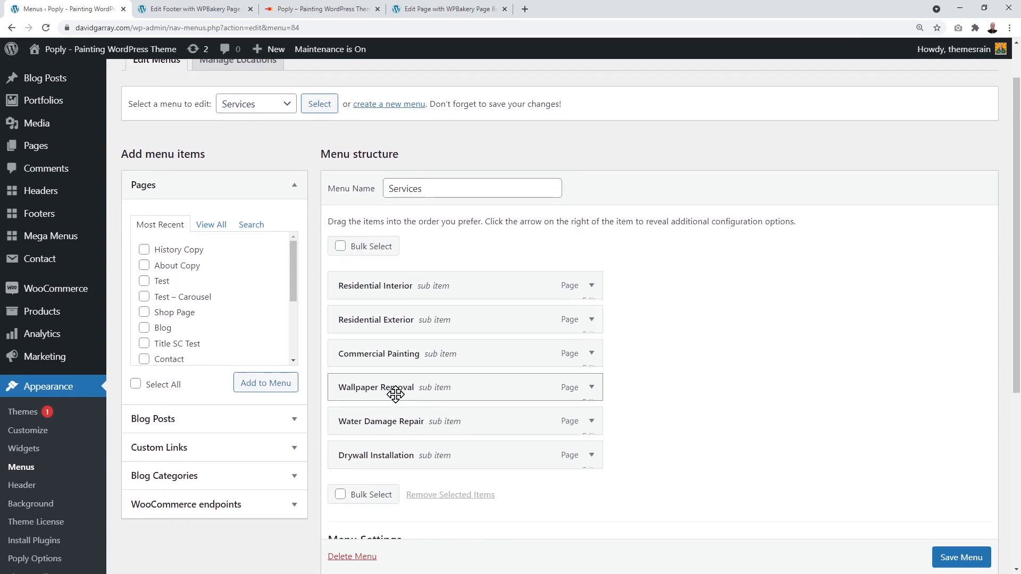
Step: Close the Menu element settings unchanged, leave Services as is, and review the footer
left_click(210, 9)
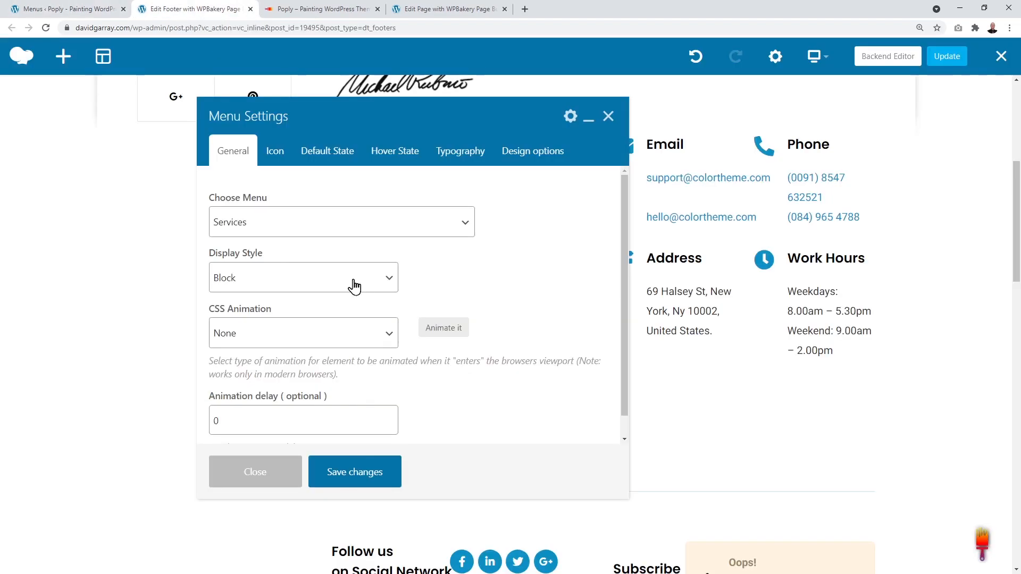
left_click(608, 116)
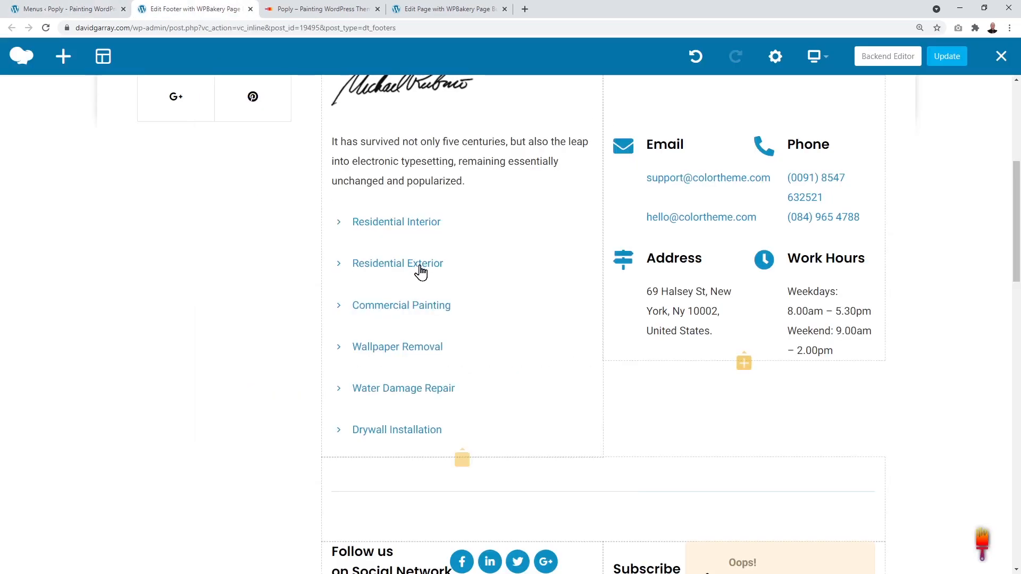
left_click(132, 7)
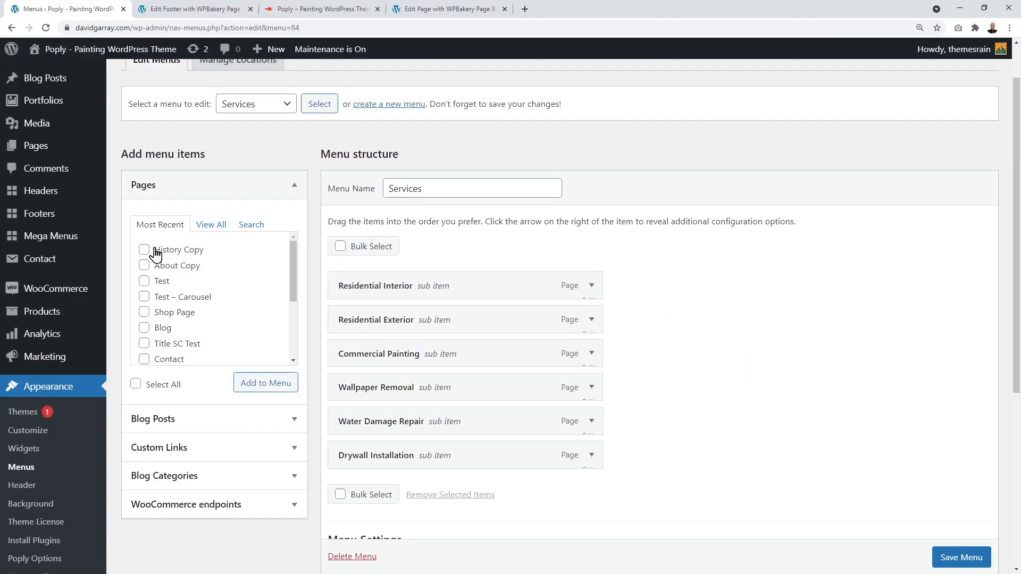
left_click(144, 268)
left_click(146, 266)
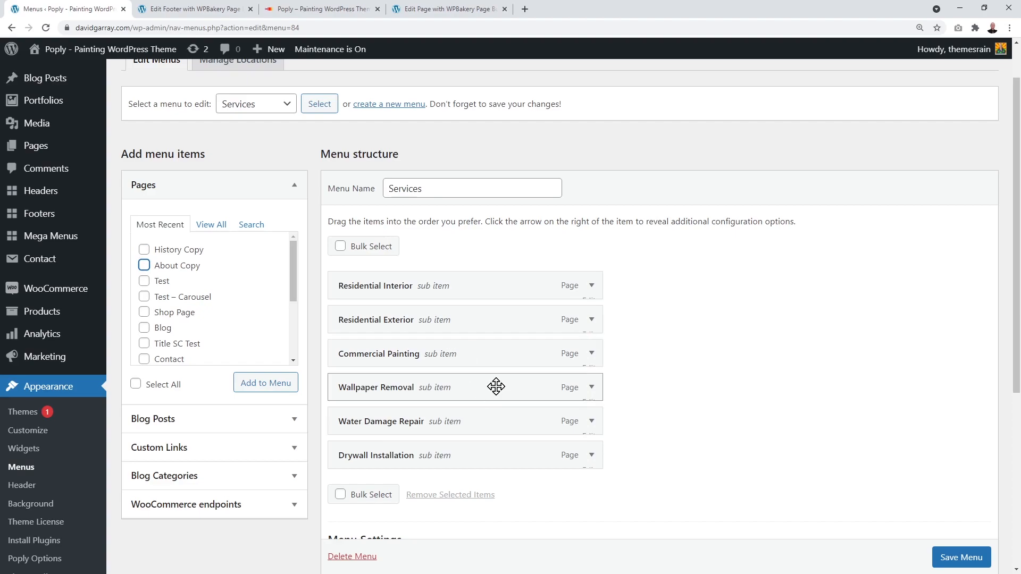
left_click(219, 10)
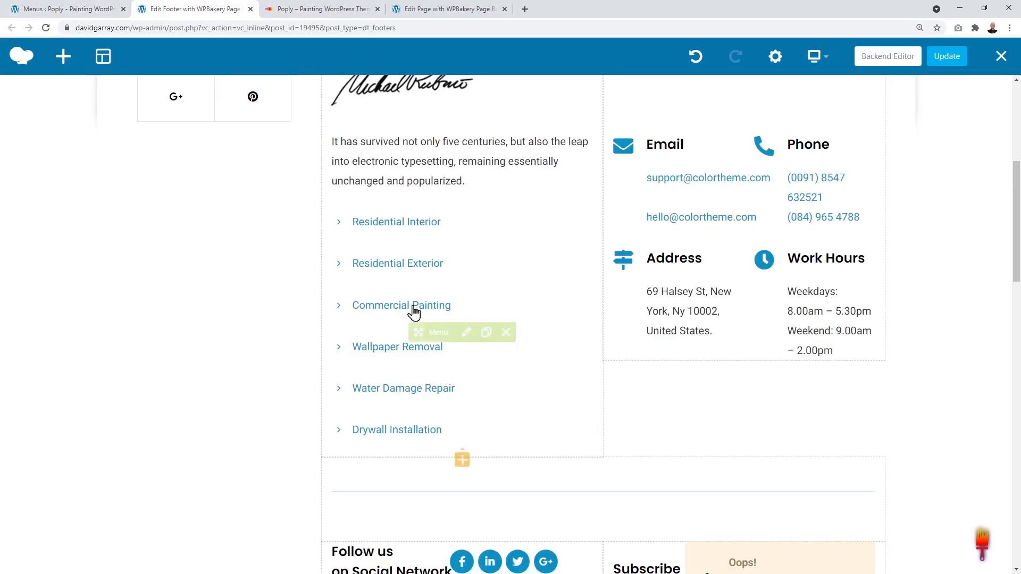
scroll(418, 372, "up", 2)
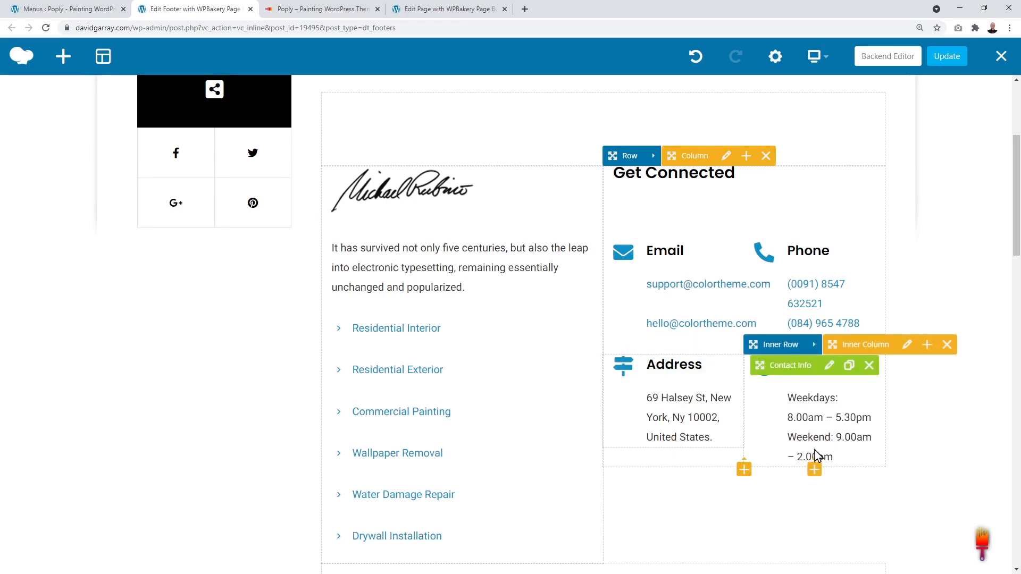
scroll(812, 224, "down", 1)
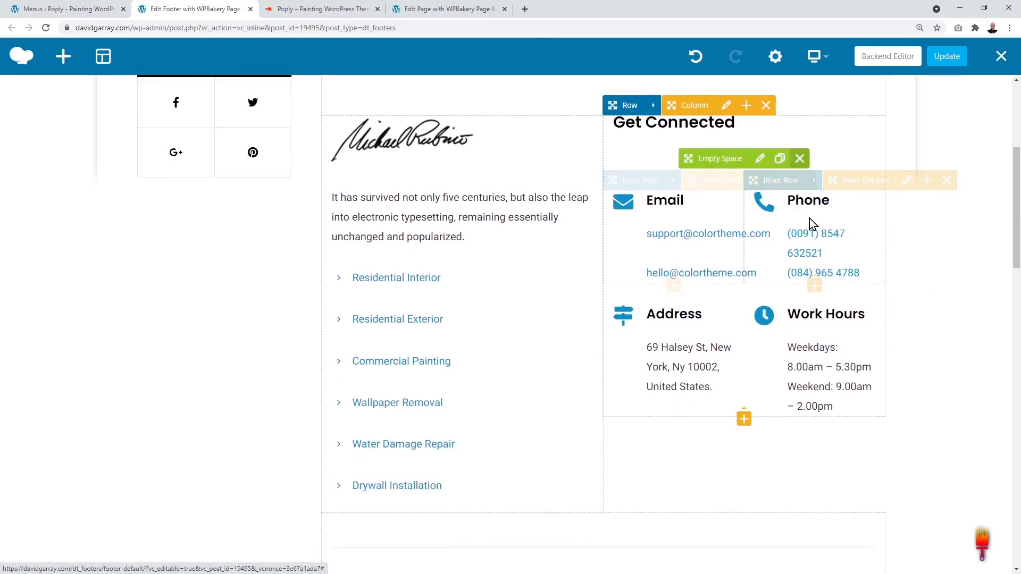
scroll(812, 223, "down", 5)
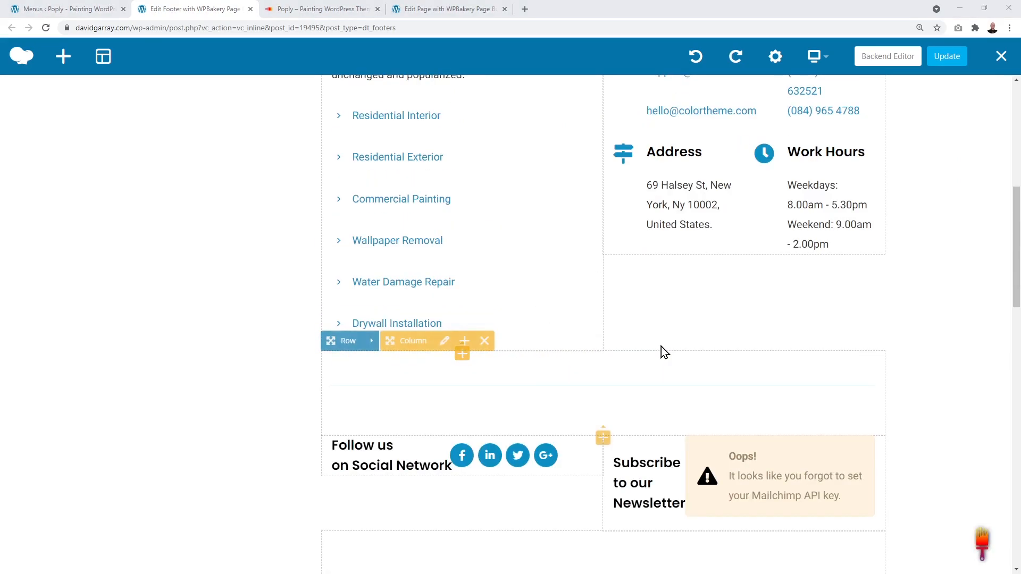
scroll(661, 346, "up", 1)
scroll(662, 351, "up", 2)
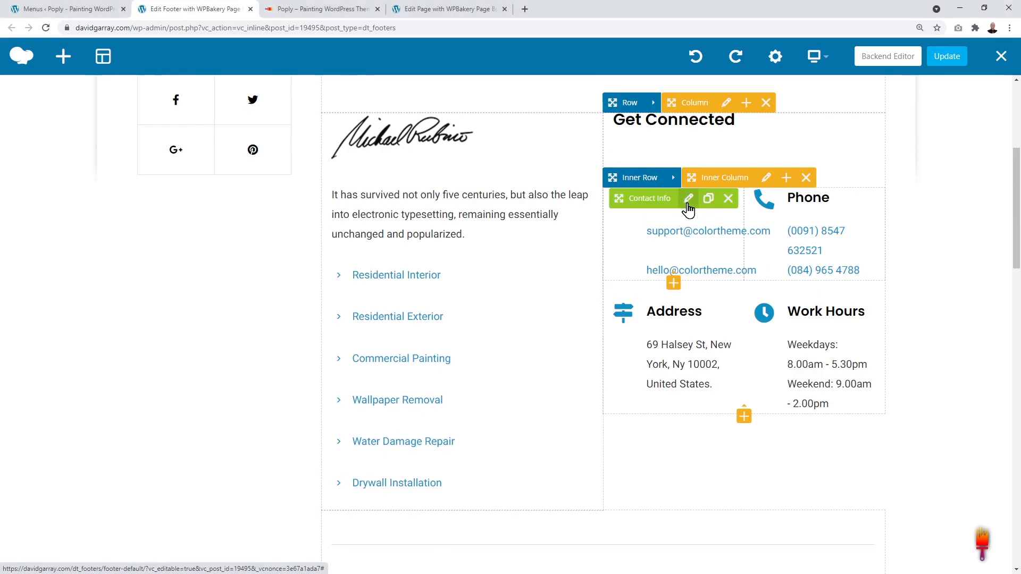
Step: Replace the first footer e-mail with a new address linked as mailto, and save
left_click(689, 199)
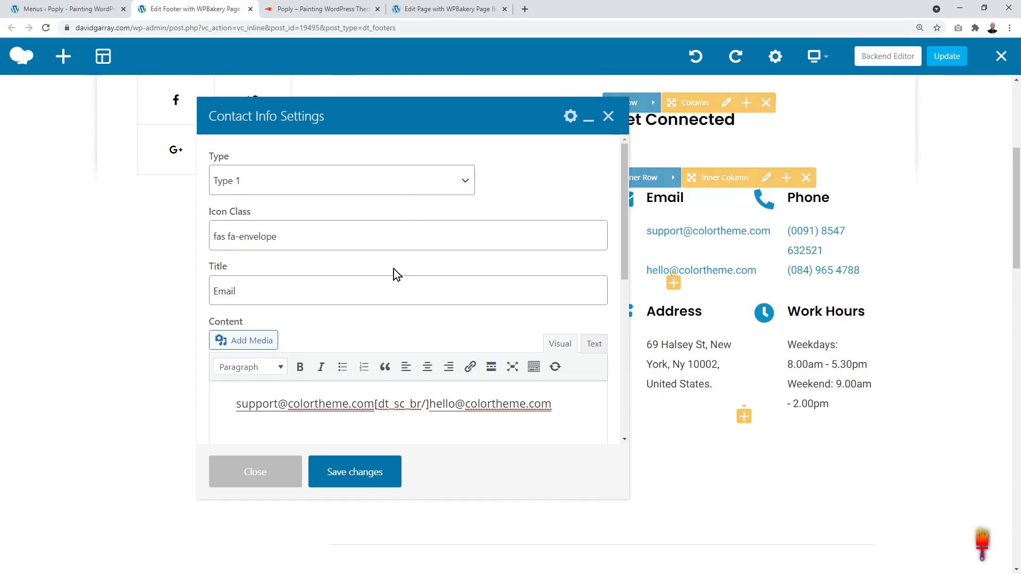
scroll(393, 275, "down", 2)
scroll(393, 275, "down", 1)
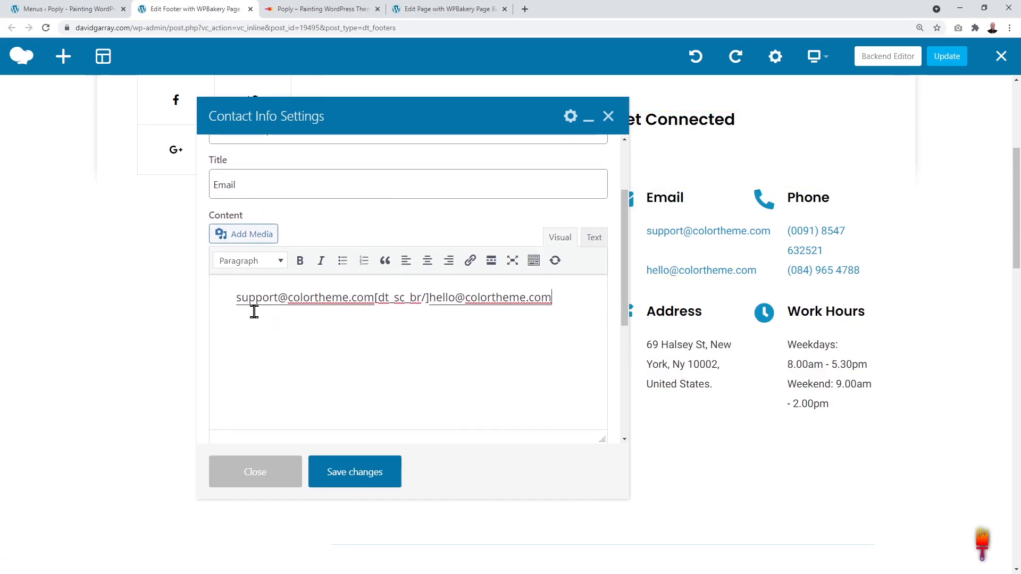
left_click_drag(238, 299, 363, 299)
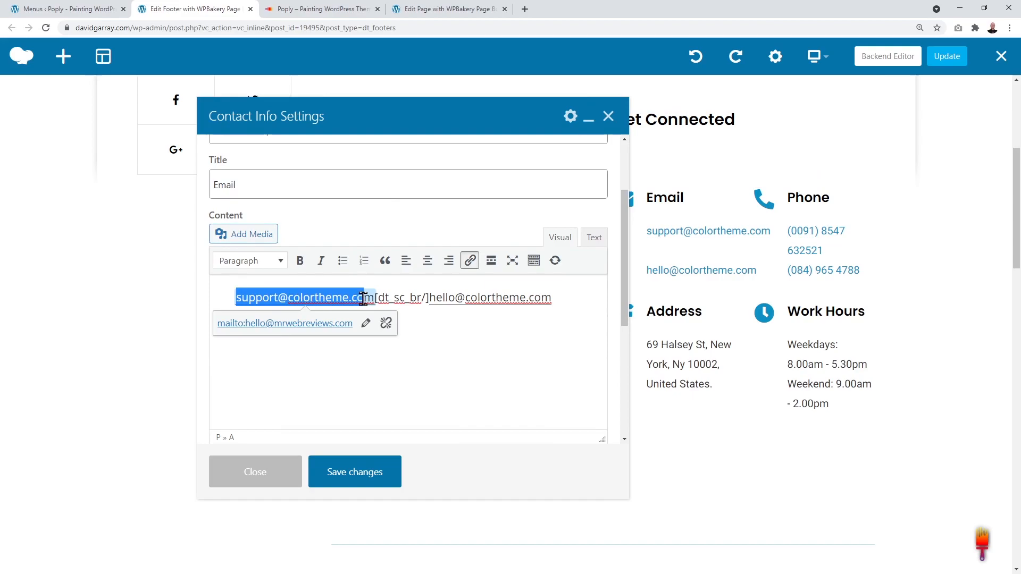
left_click(387, 326)
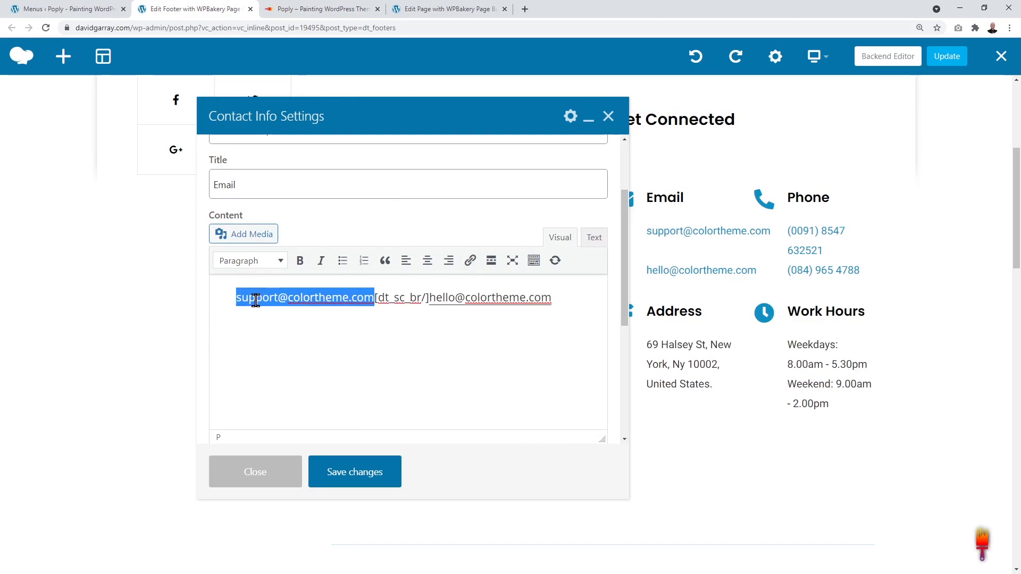
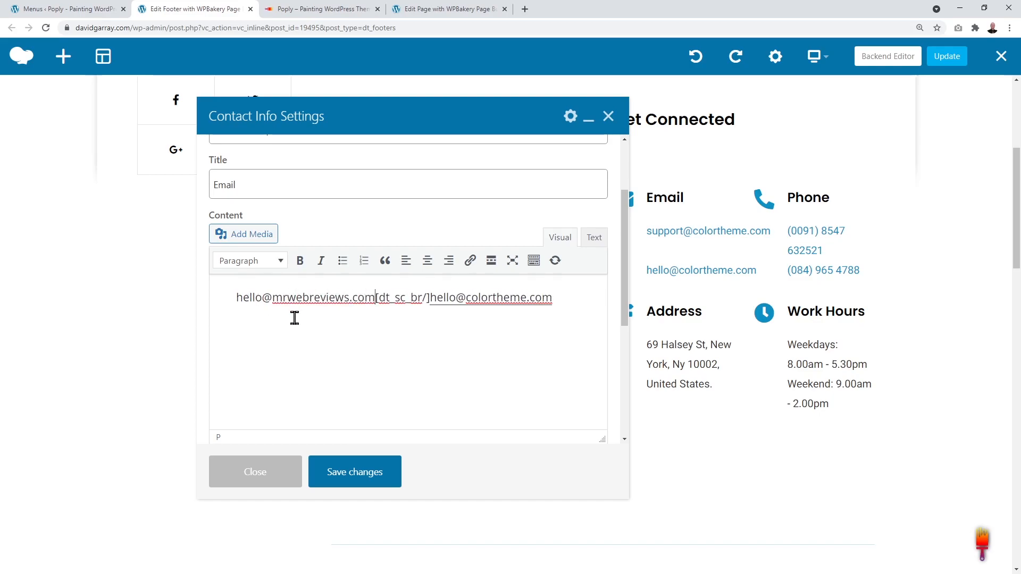
left_click_drag(238, 298, 352, 296)
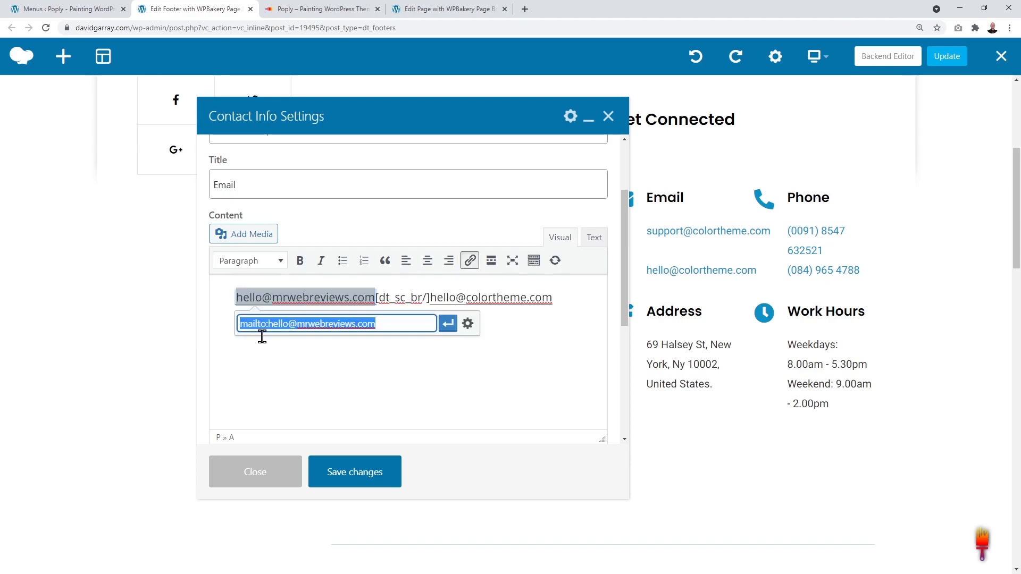
left_click(448, 325)
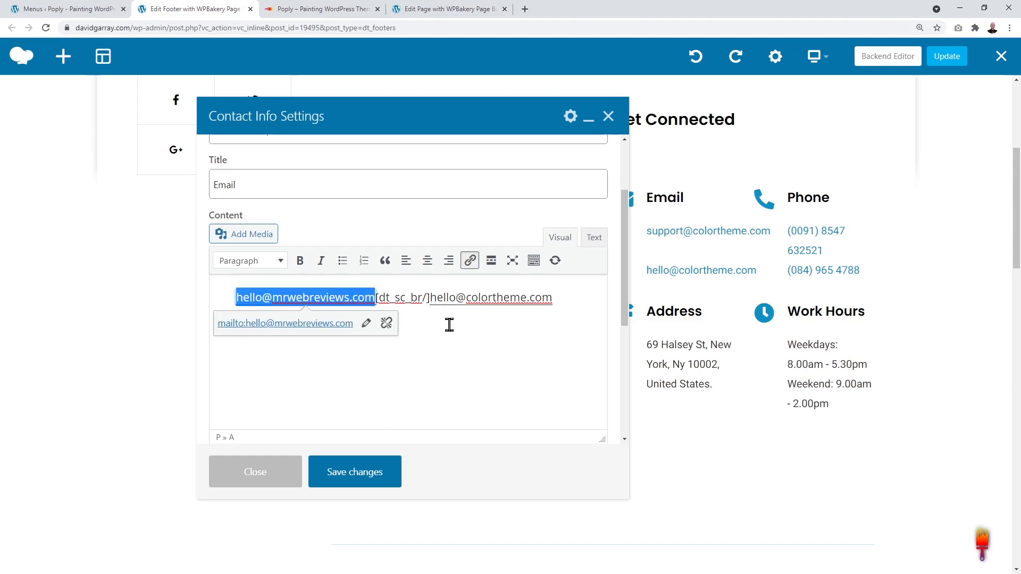
left_click(391, 395)
left_click(365, 472)
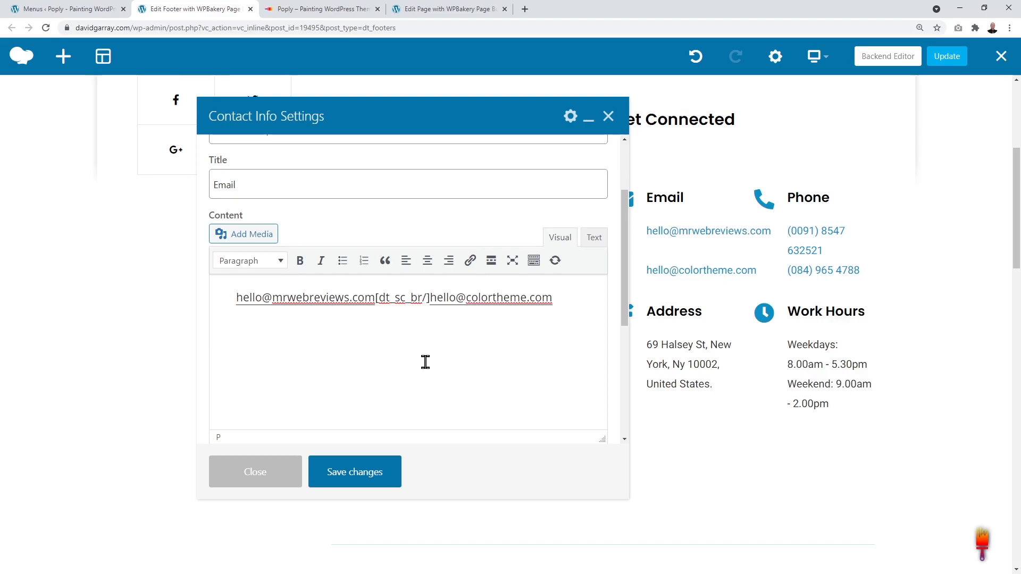
Step: Replace the second e-mail with a new mailto-linked address, save, and close Contact Info Settings
left_click_drag(431, 298, 552, 303)
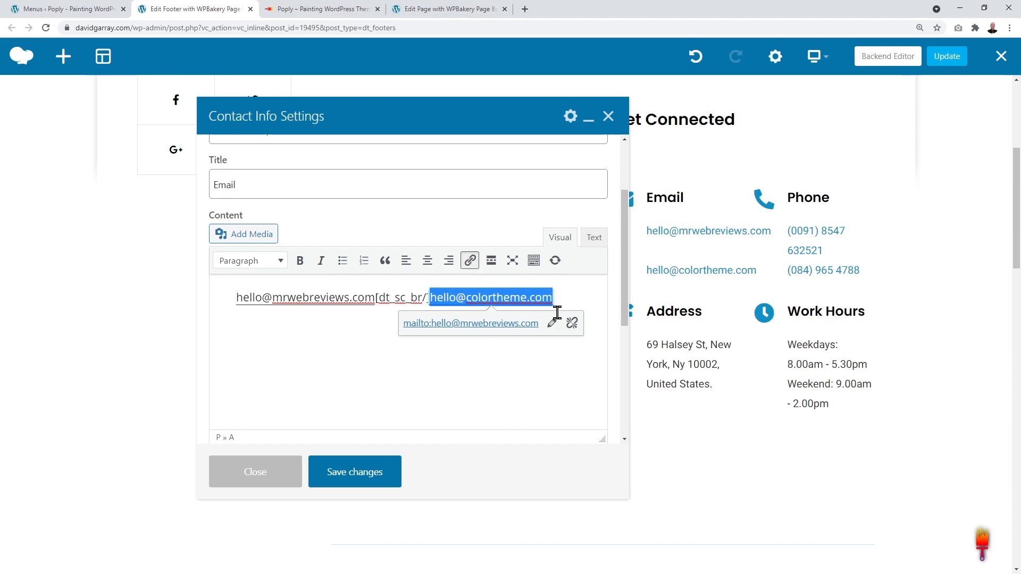
left_click(572, 323)
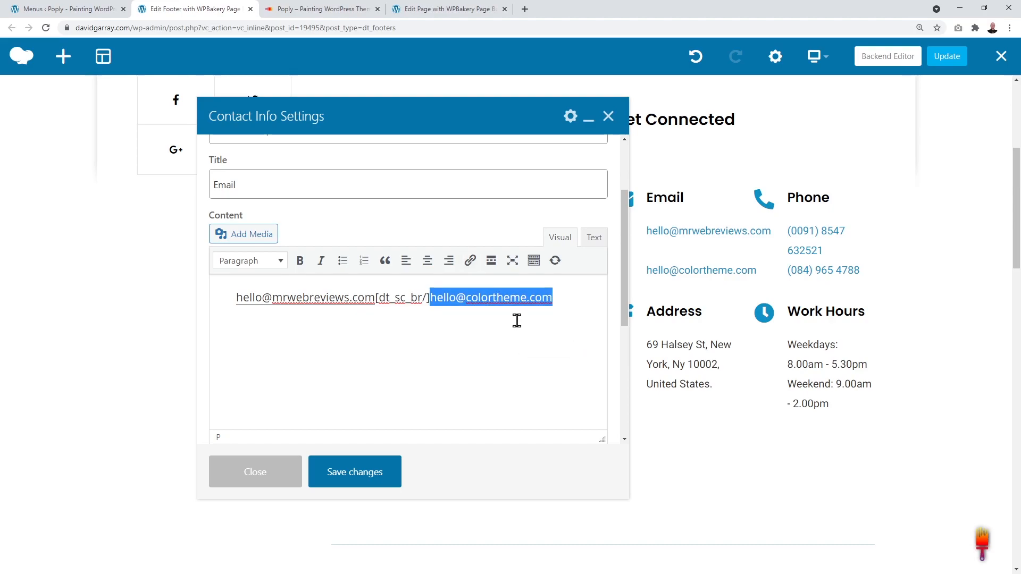
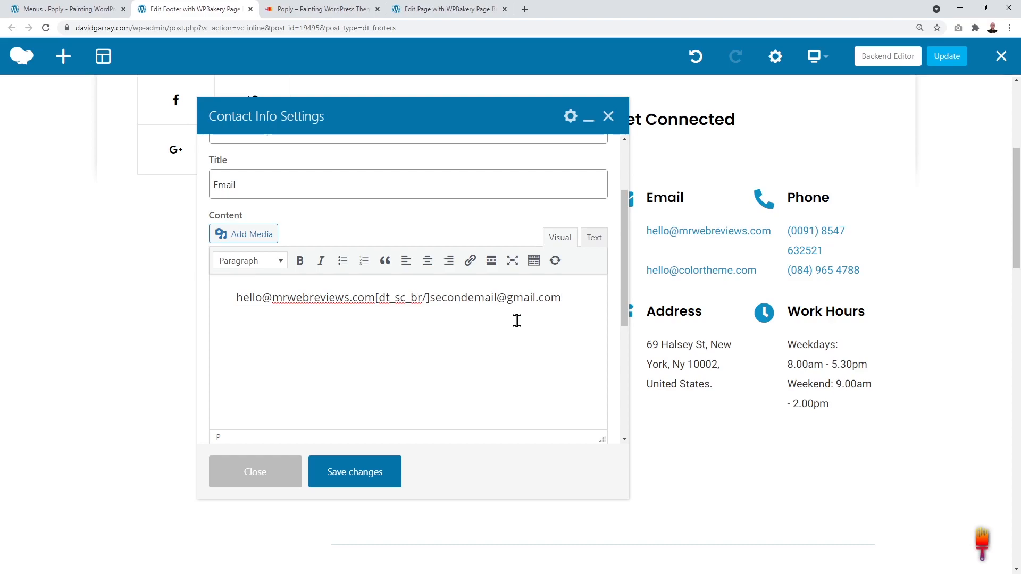
left_click_drag(431, 298, 558, 298)
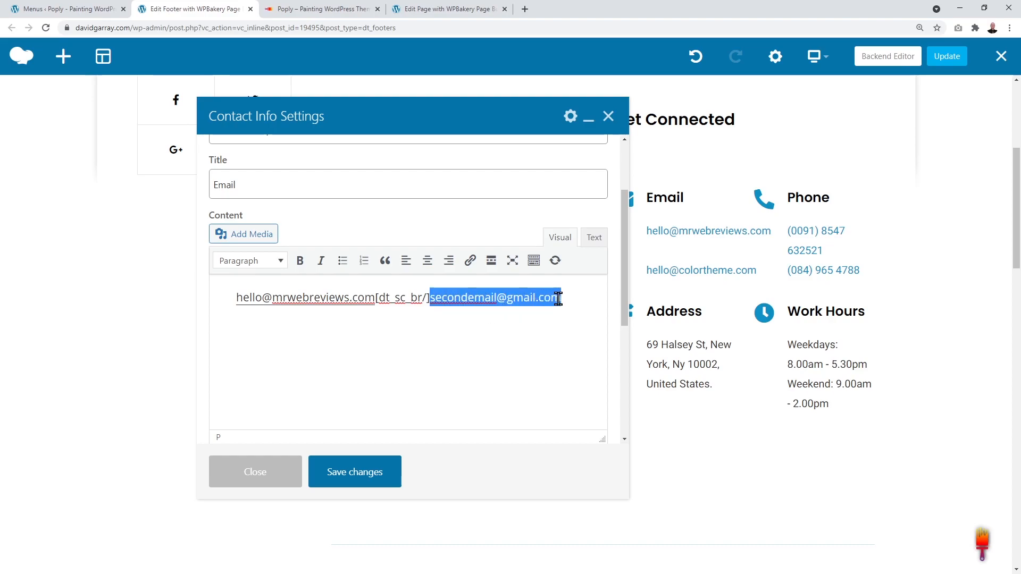
left_click(470, 260)
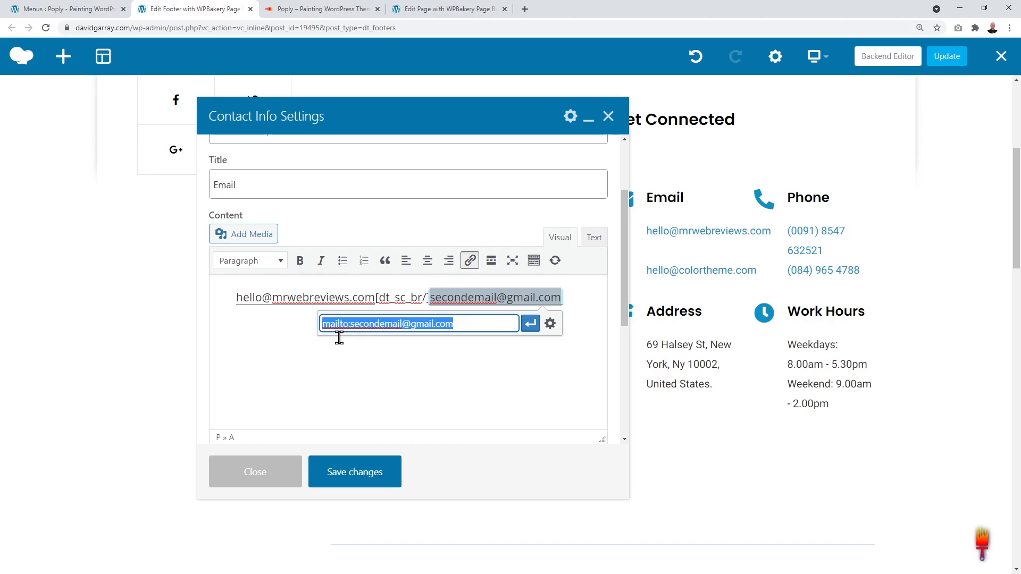
left_click(530, 324)
left_click(485, 363)
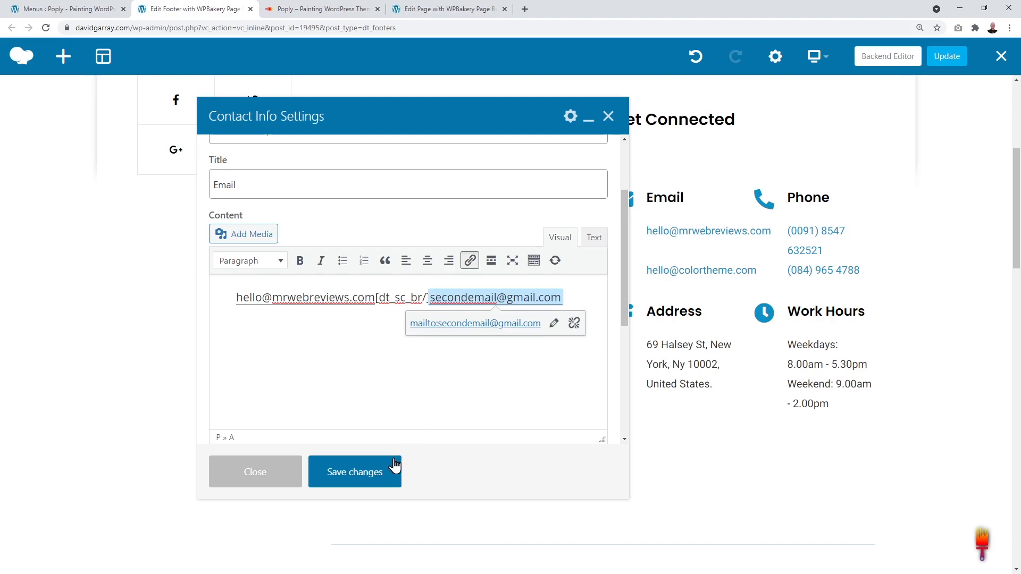
left_click(379, 475)
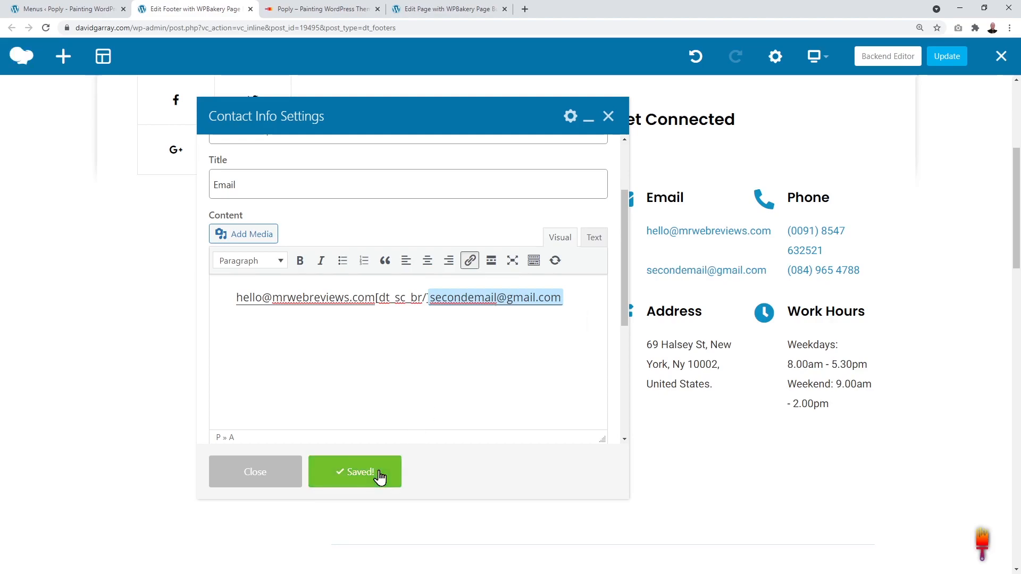
left_click(608, 115)
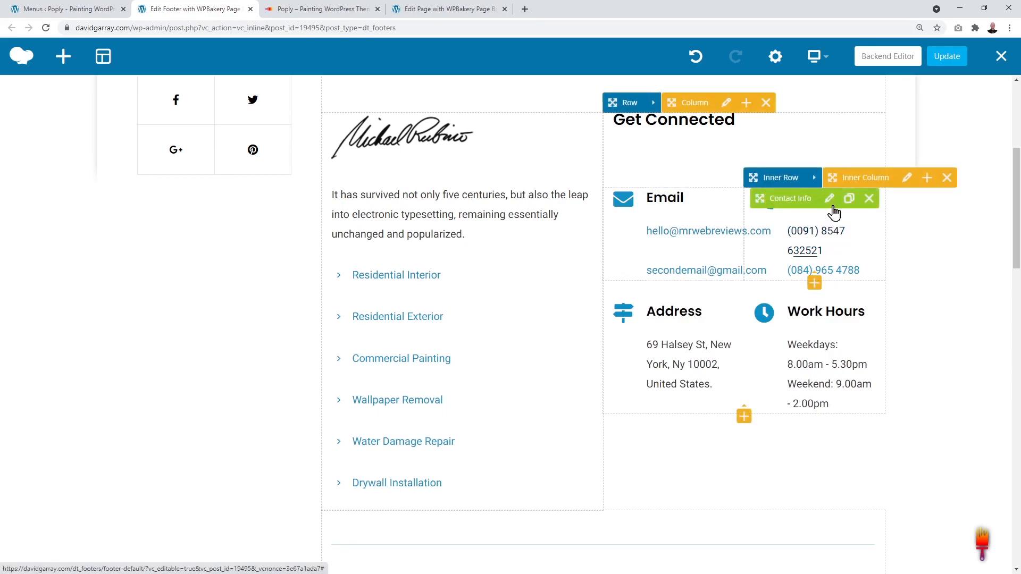
Step: Unlink the first number in the Phone block and retype it as the new phone number
left_click(833, 203)
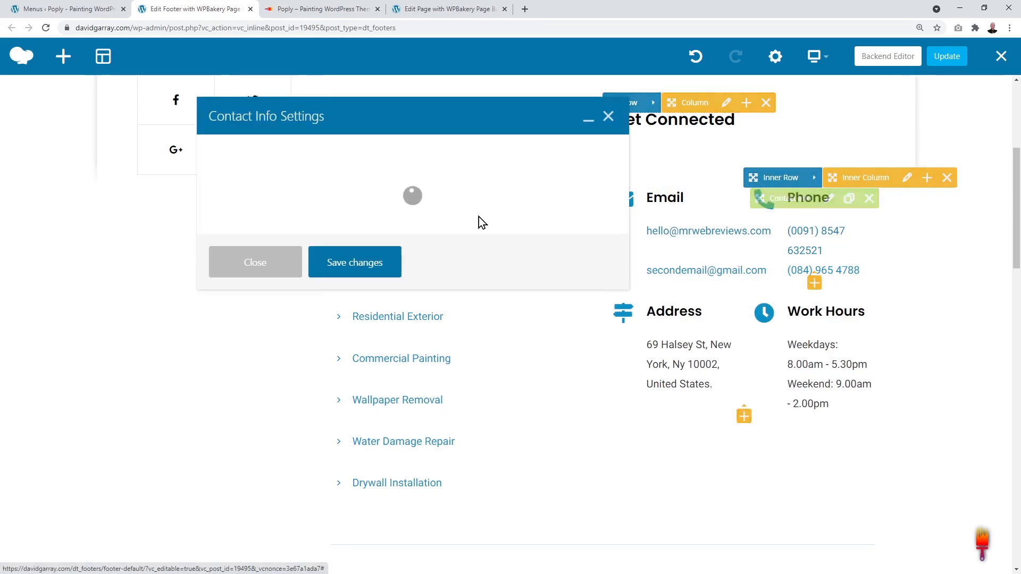
scroll(479, 244, "down", 1)
scroll(480, 244, "down", 1)
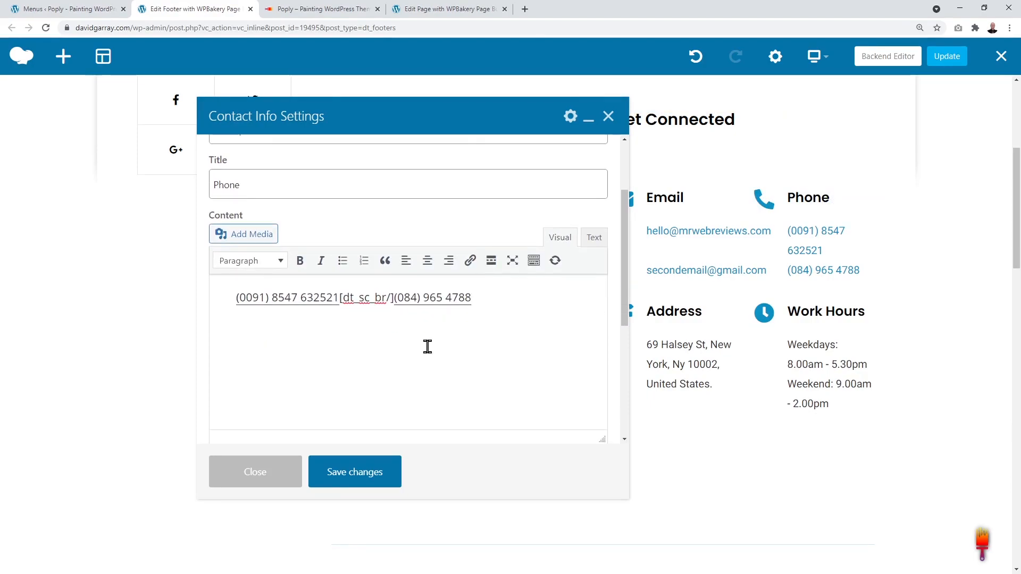
left_click_drag(337, 298, 231, 296)
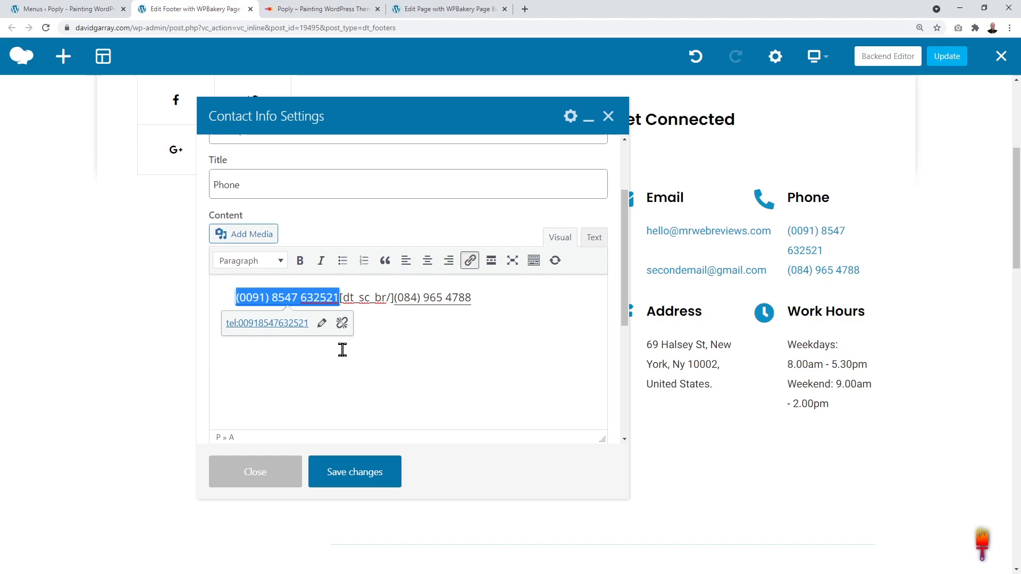
left_click(342, 323)
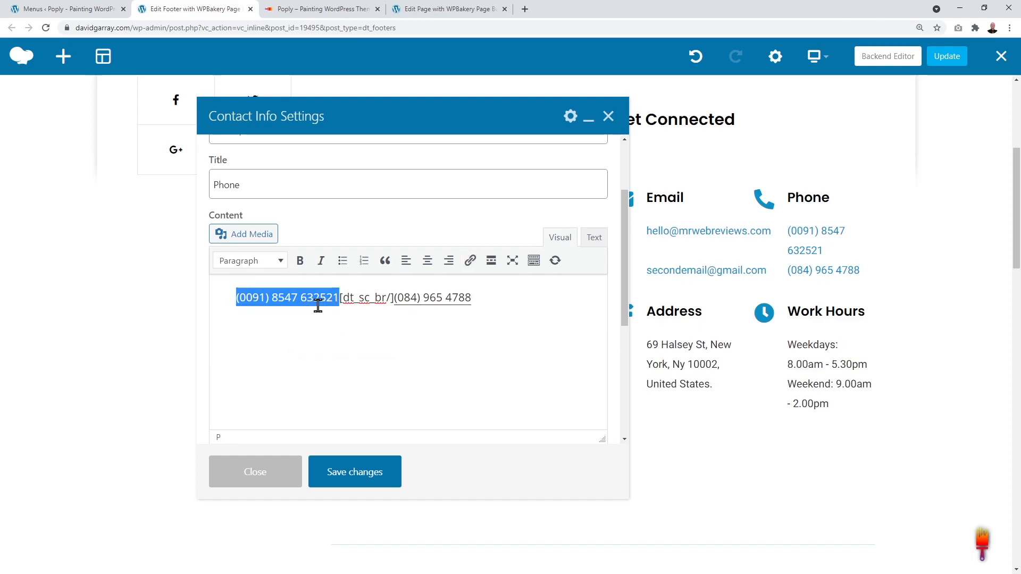
left_click(264, 304)
left_click_drag(239, 297, 263, 297)
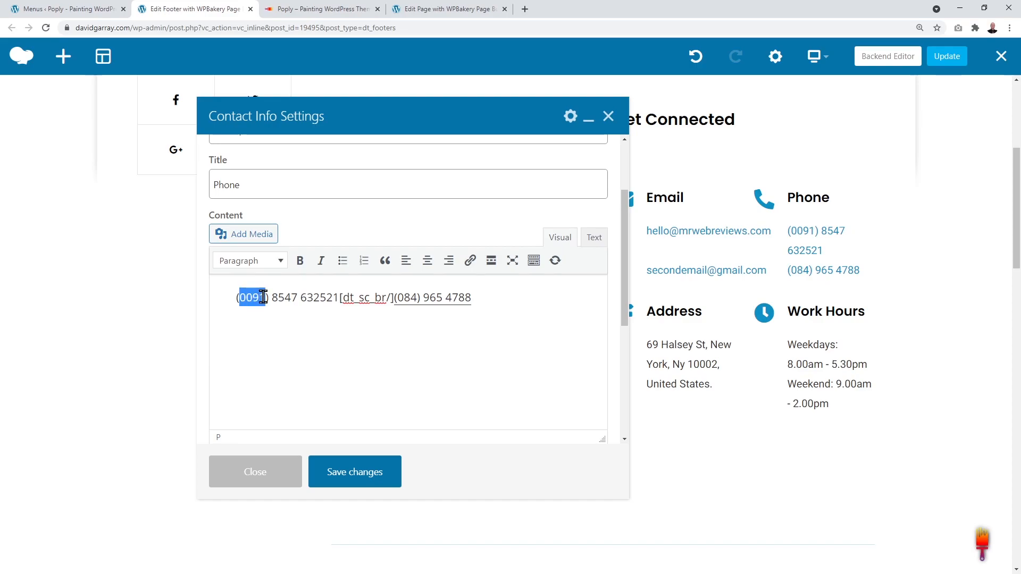
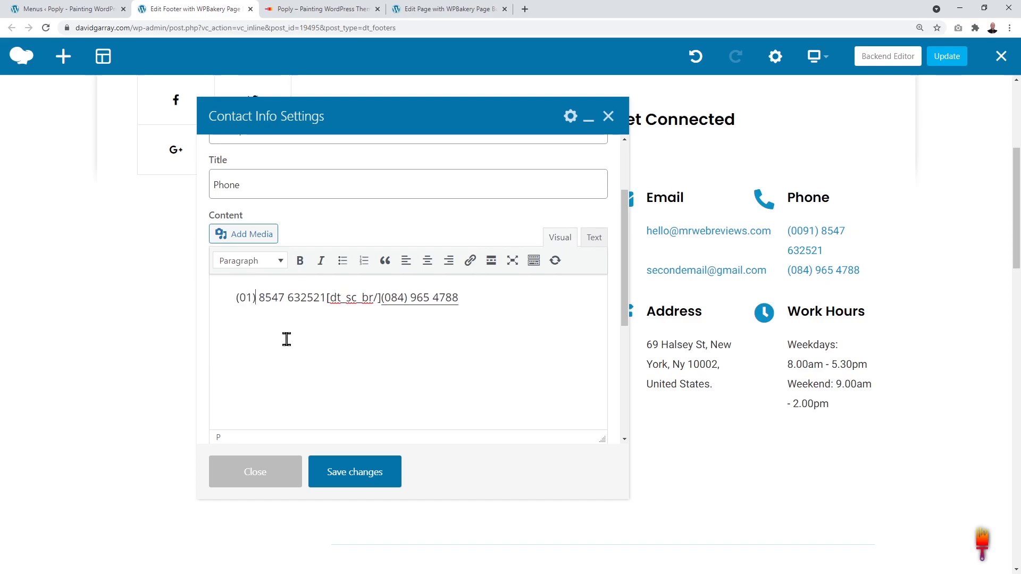
key("shift+Right")
key("shift+Right")
key("shift+Right")
key("shift+Right")
key("shift+Right")
key("shift+Right")
key("shift+Right")
key("shift+Right")
key("shift+Right")
key("shift+Right")
key("shift+Right")
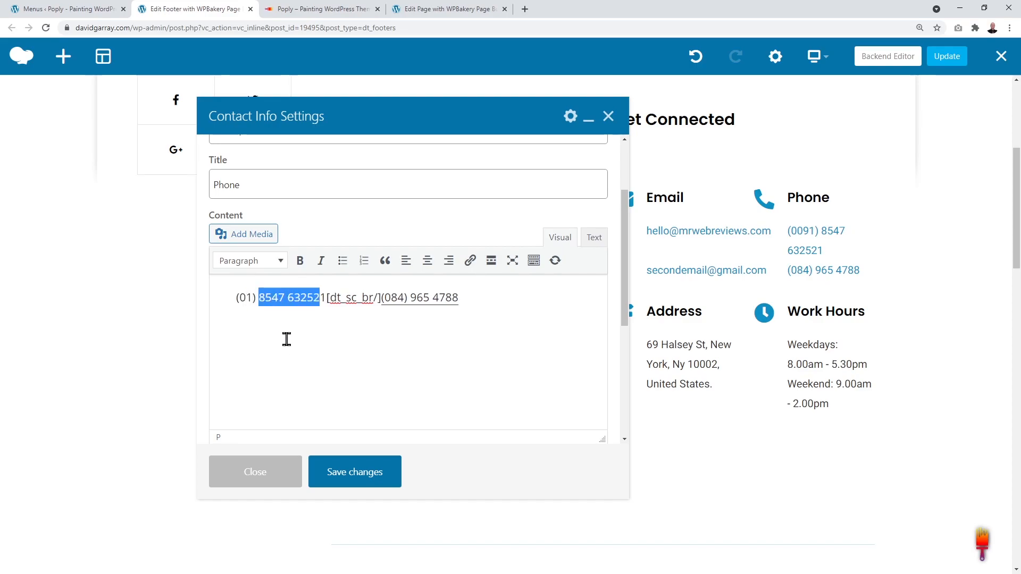
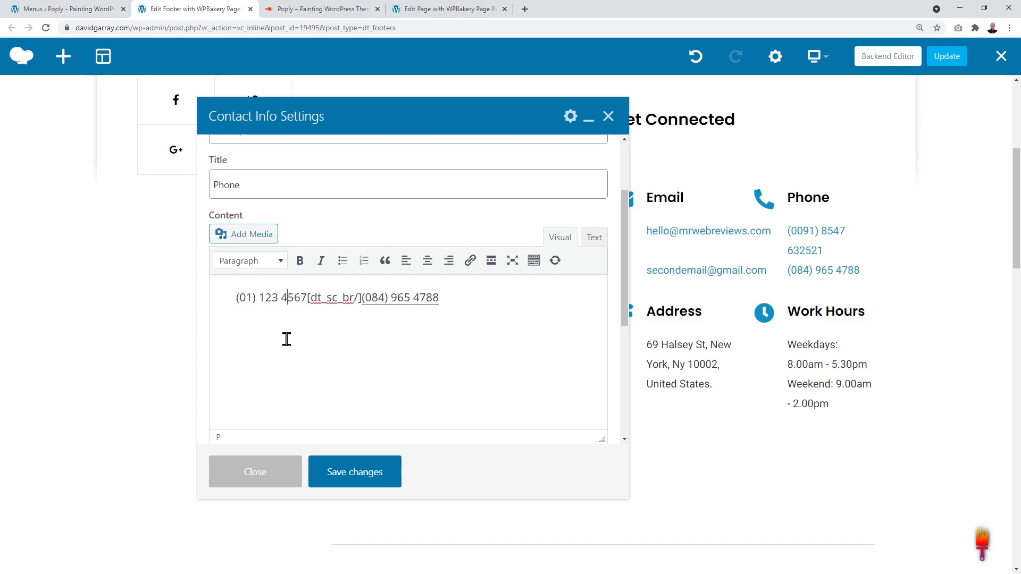
Step: Link the new first number with a tel: URL, then save and close the Phone settings
left_click_drag(236, 298, 306, 297)
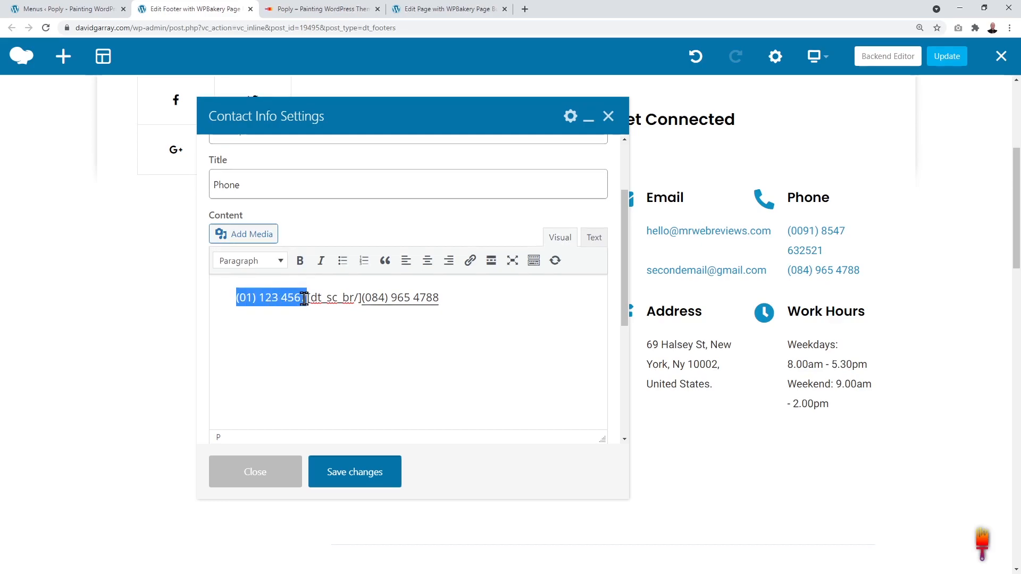
left_click(471, 262)
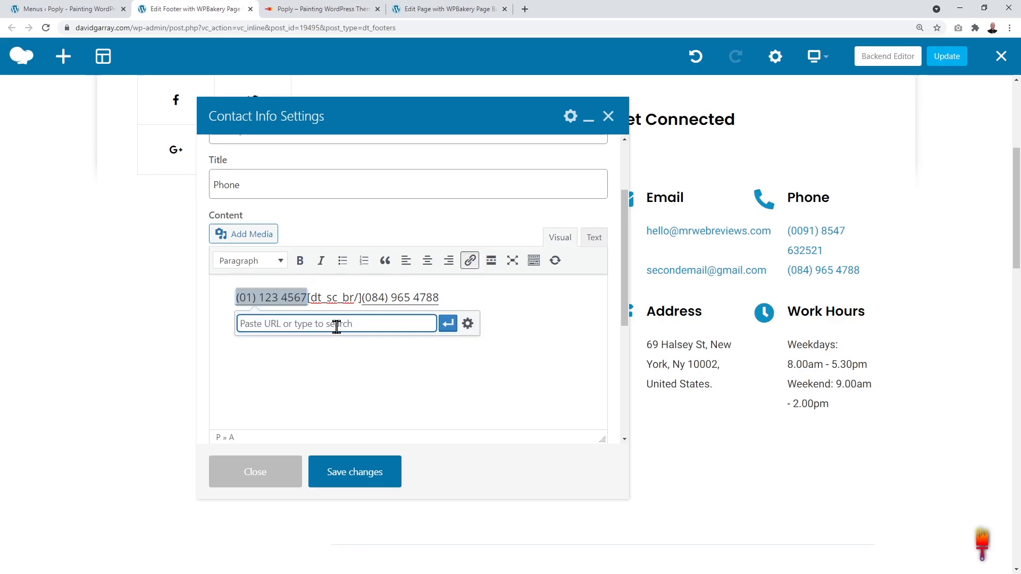
type("te")
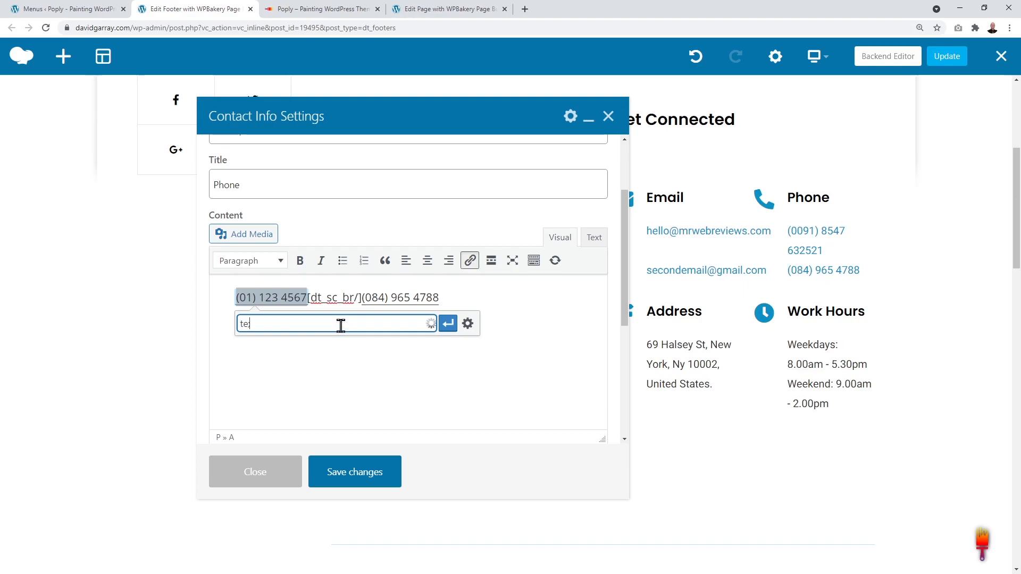
type("l:01")
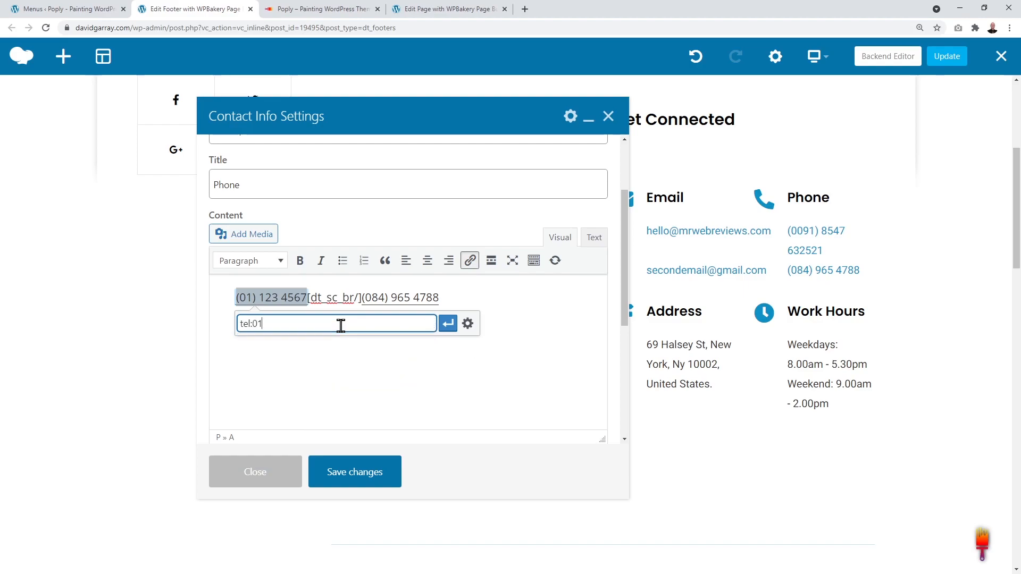
type("4567")
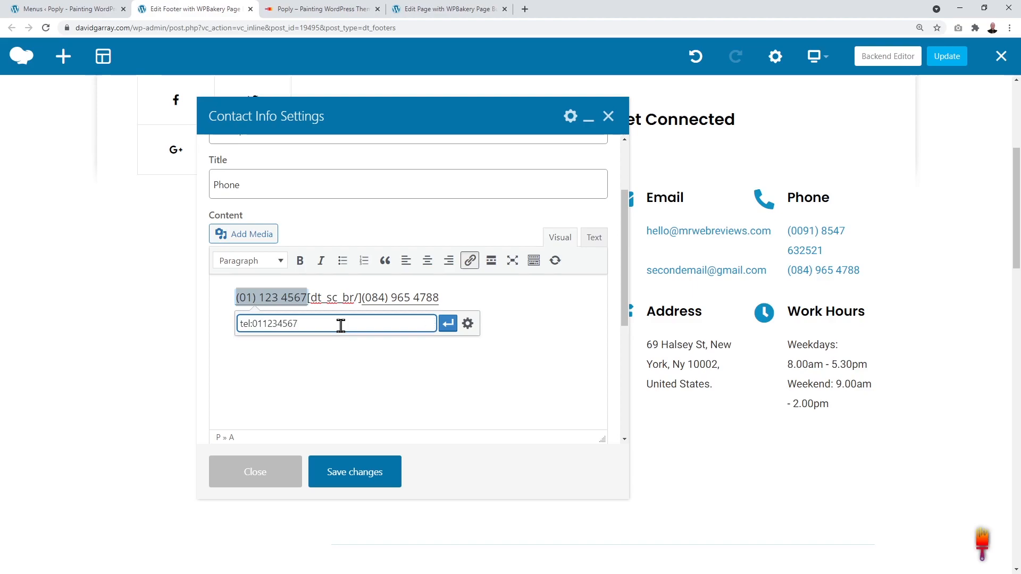
left_click(448, 324)
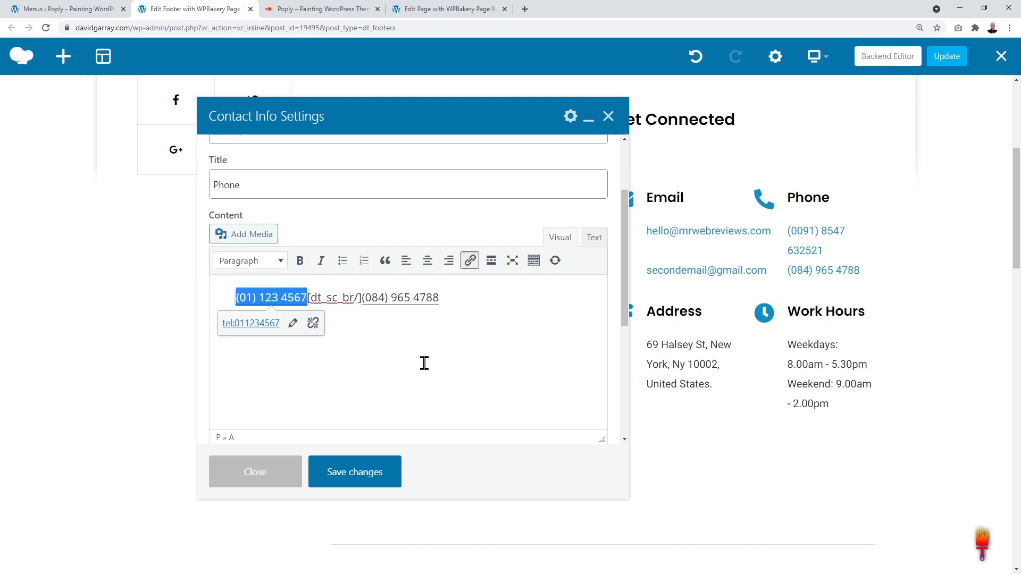
left_click(424, 364)
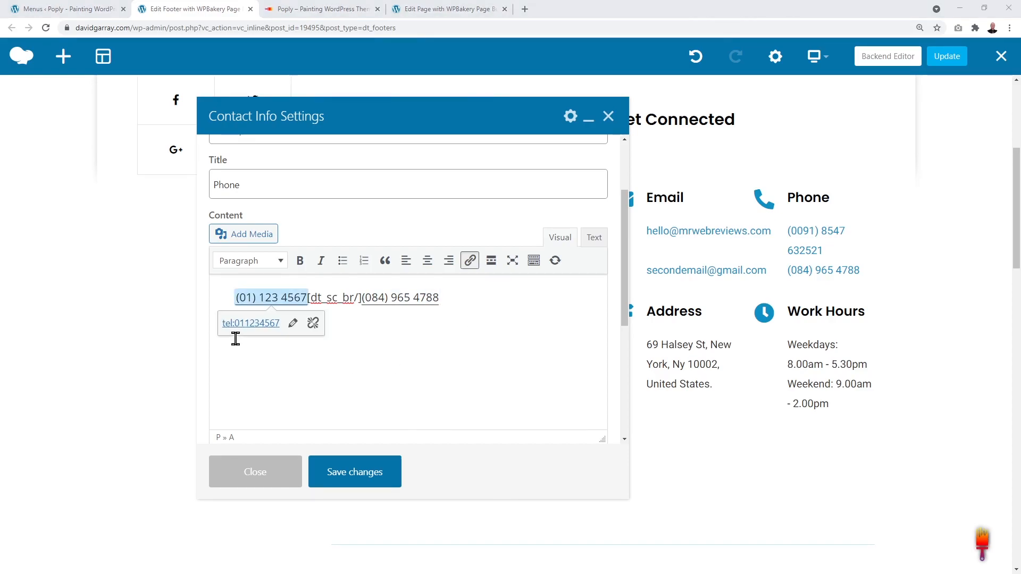
left_click(358, 486)
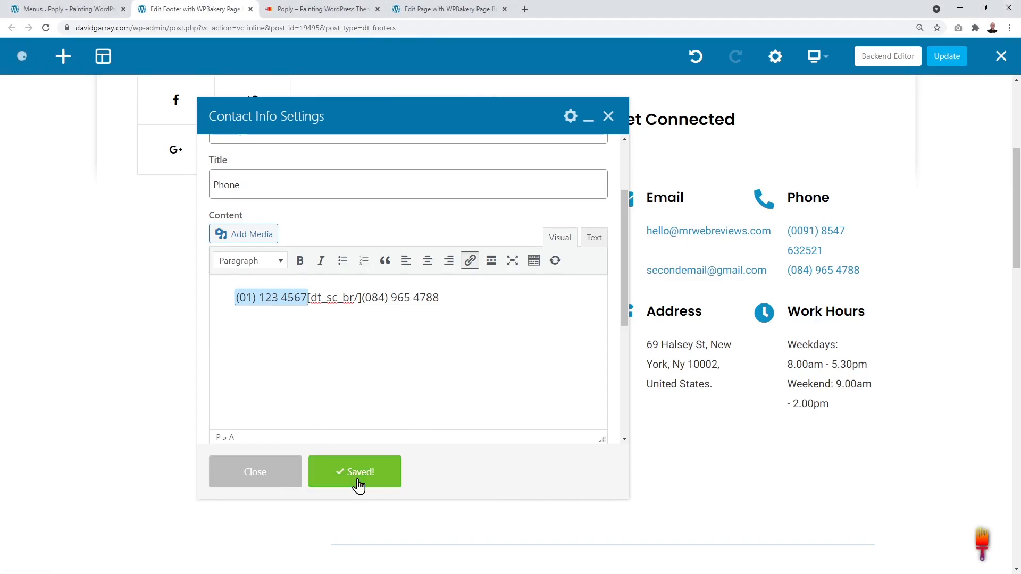
left_click(608, 116)
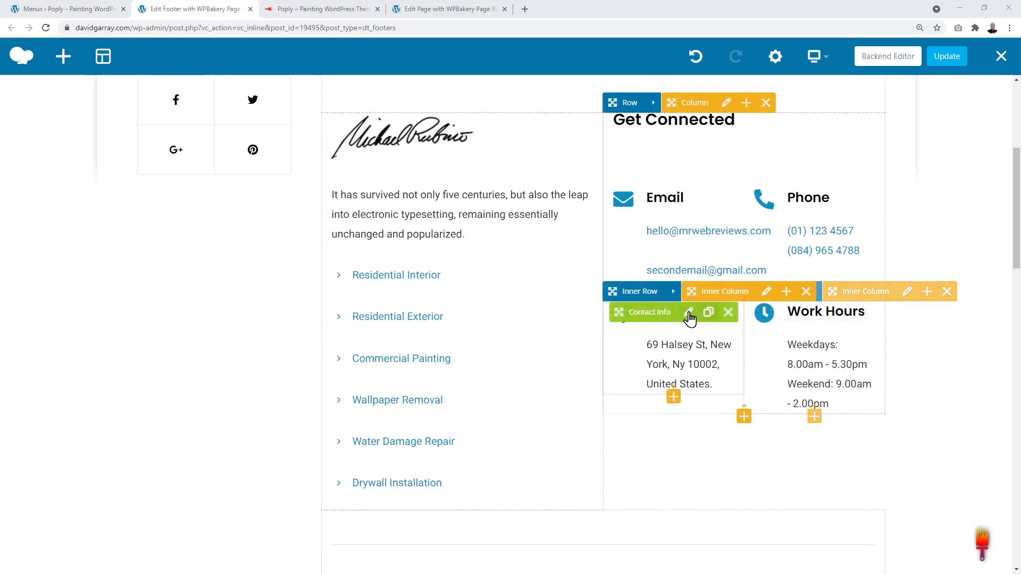
left_click(689, 314)
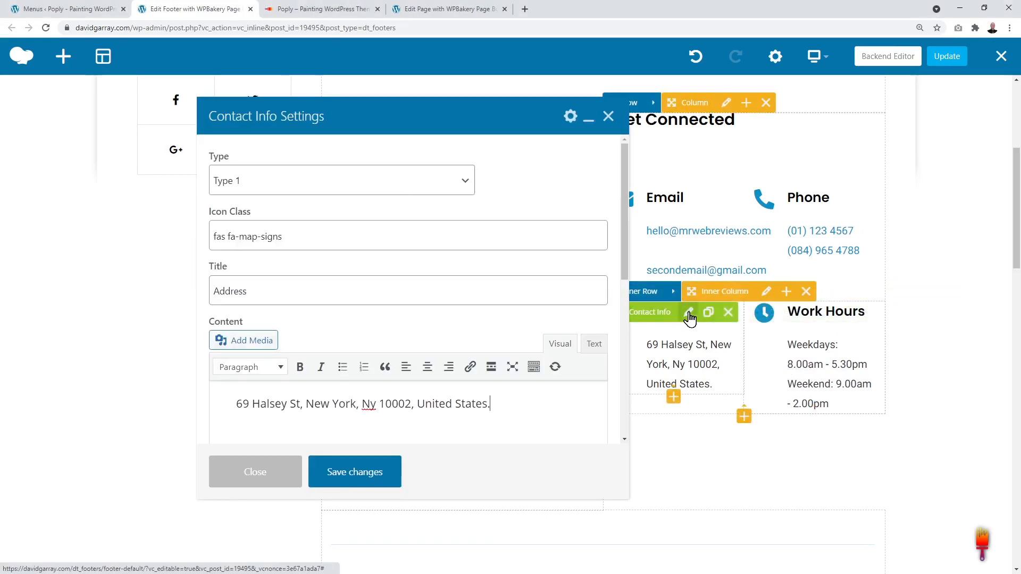
scroll(426, 283, "down", 1)
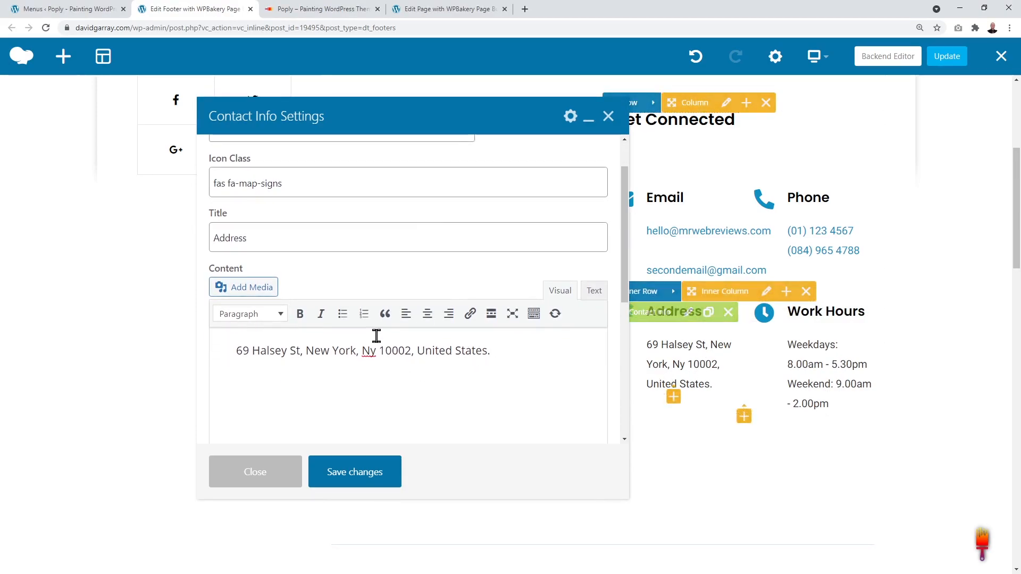
left_click_drag(237, 350, 520, 349)
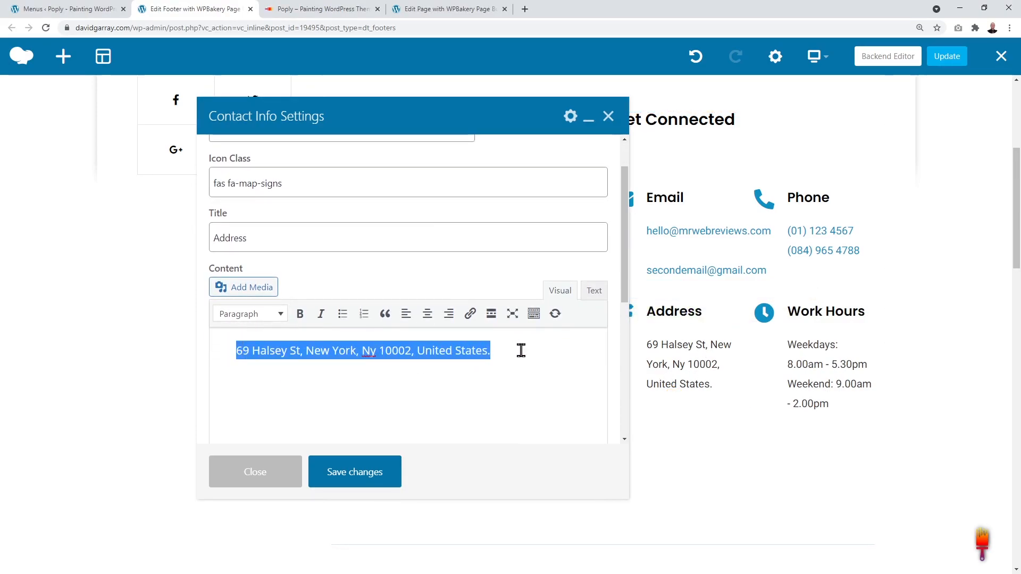
left_click(521, 349)
left_click(608, 116)
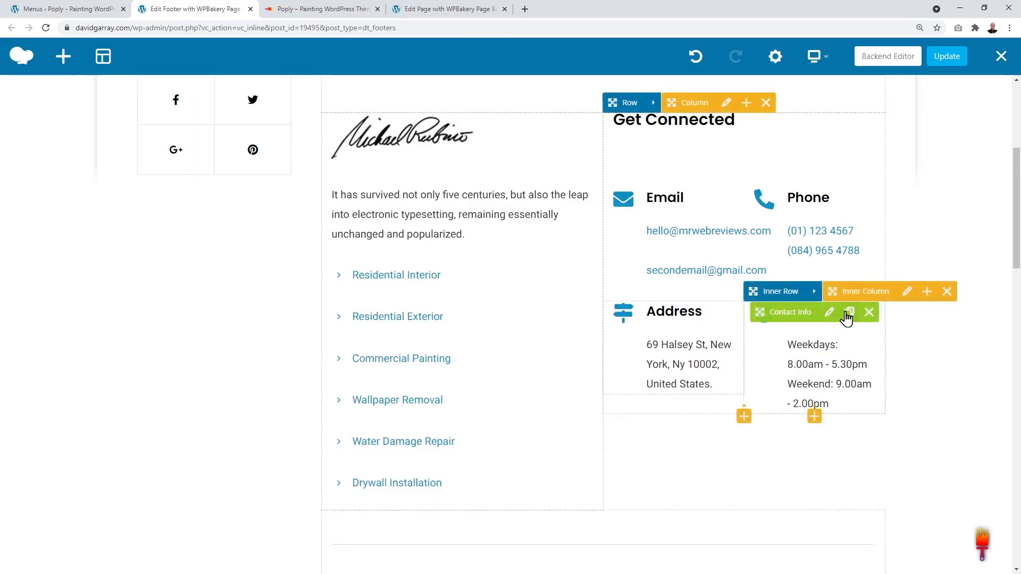
left_click(829, 312)
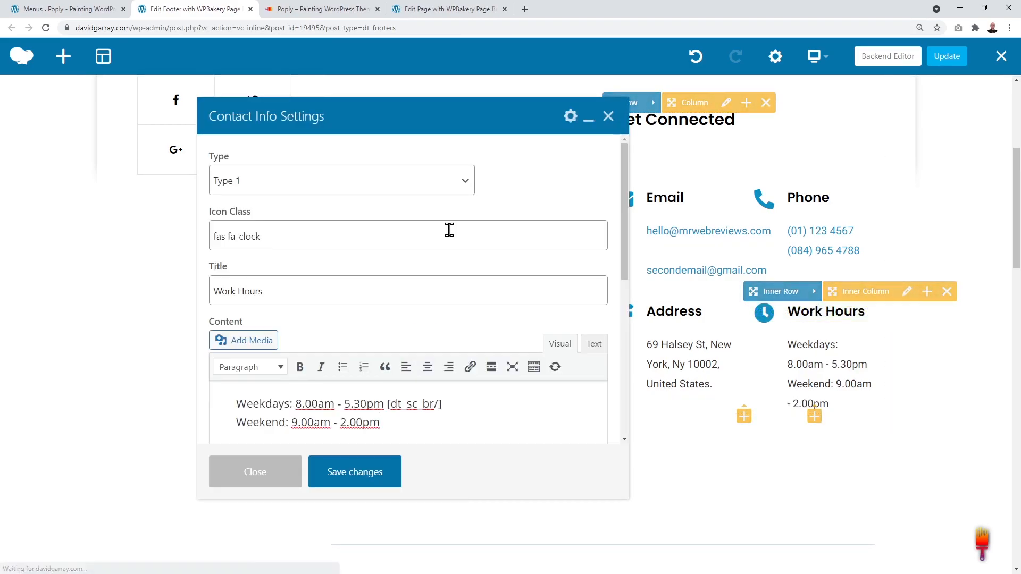
scroll(494, 307, "down", 1)
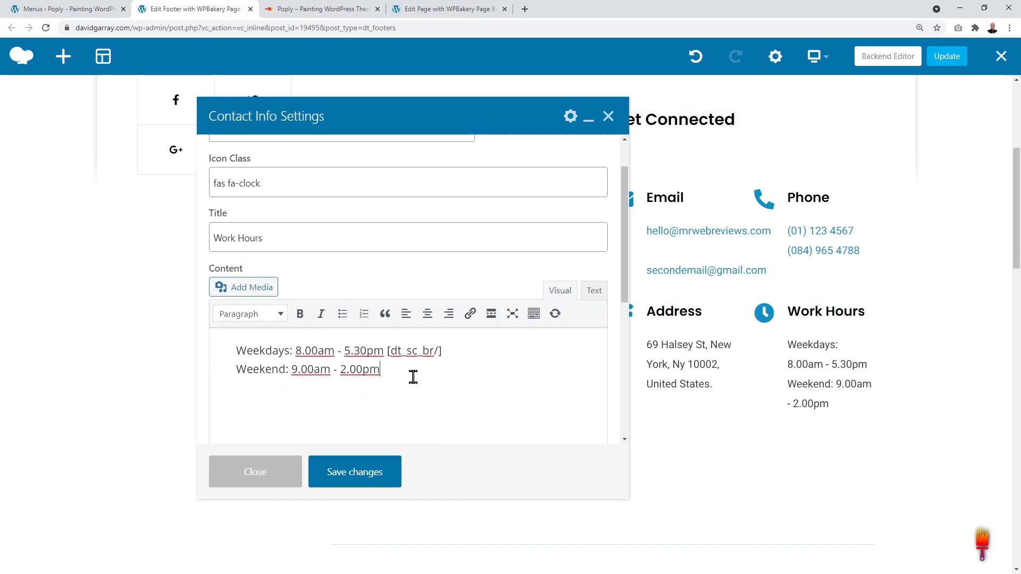
left_click_drag(389, 352, 441, 374)
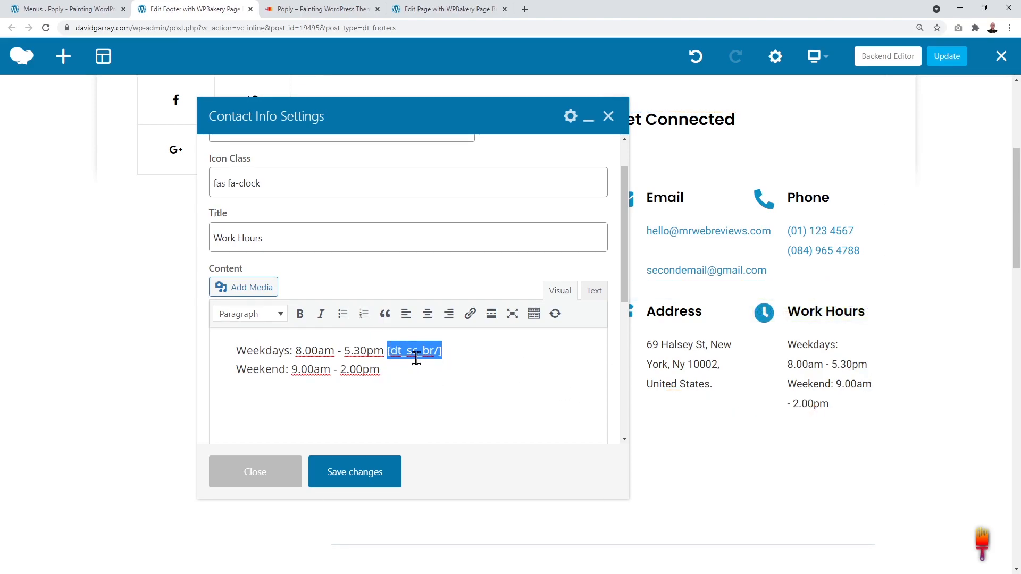
left_click(388, 351)
left_click_drag(389, 351, 442, 352)
key("ctrl+c")
left_click(467, 353)
key("ctrl+v")
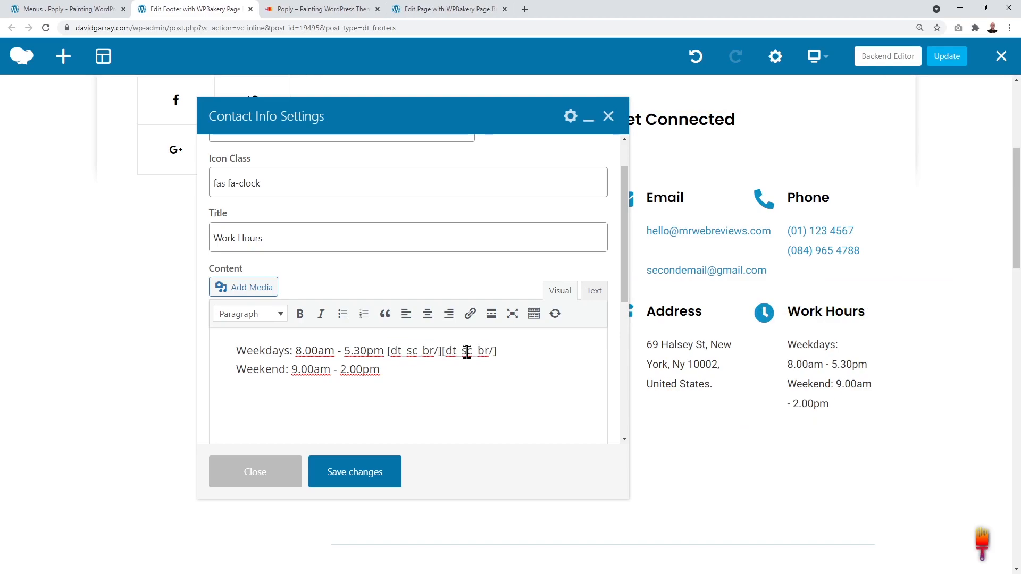
left_click(376, 478)
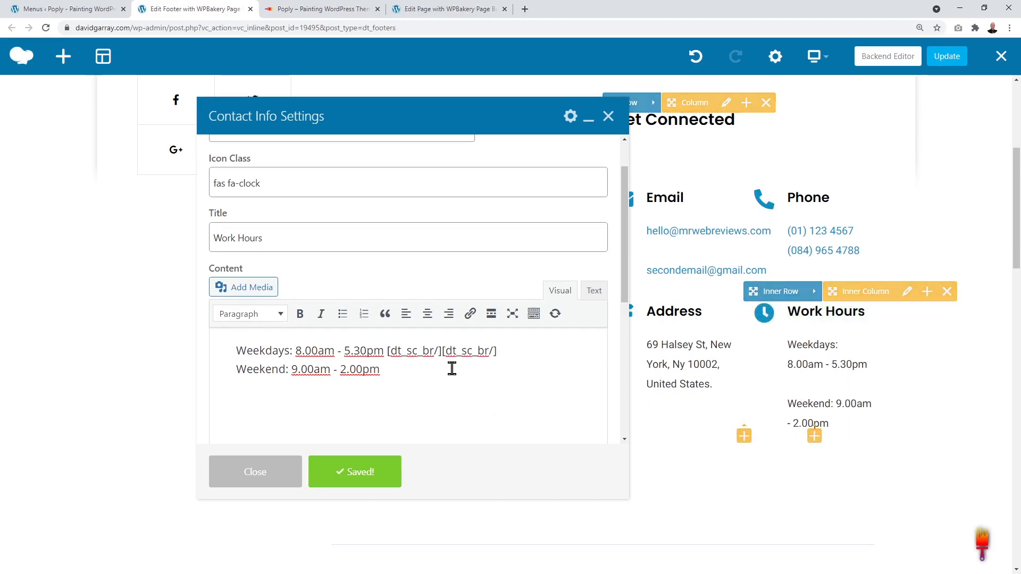
left_click_drag(444, 351, 494, 372)
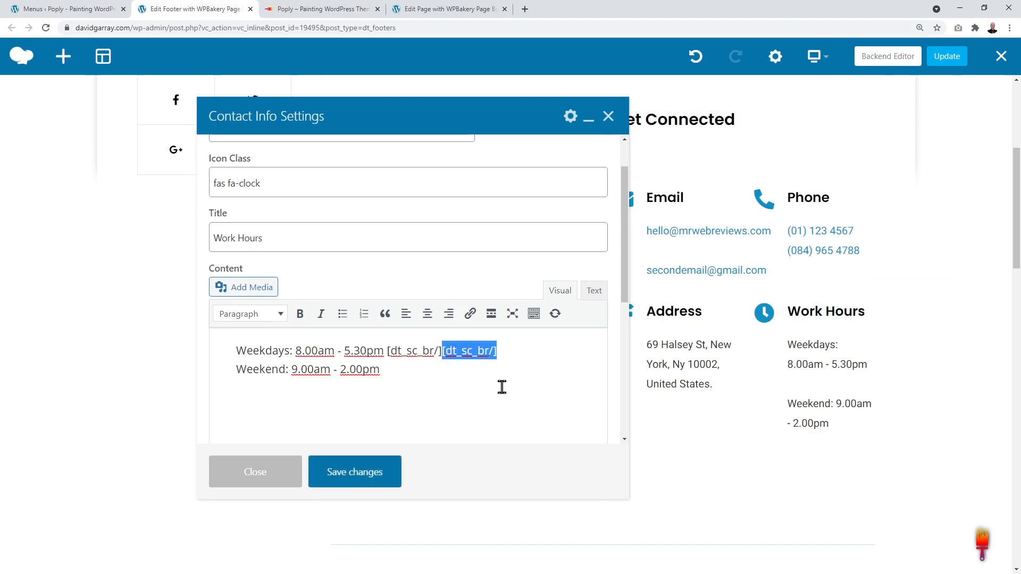
key("BackSpace")
left_click(373, 471)
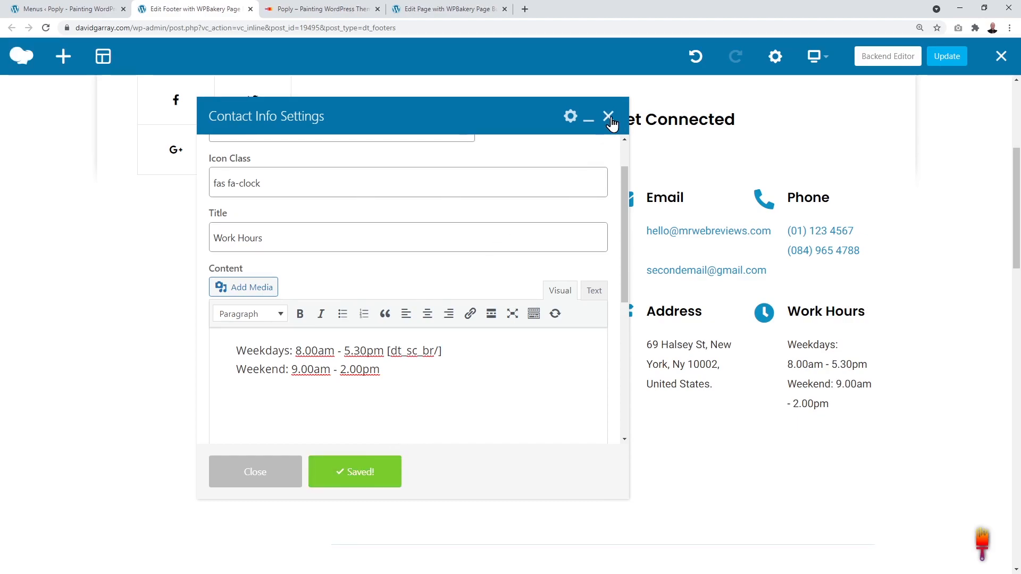
left_click(608, 115)
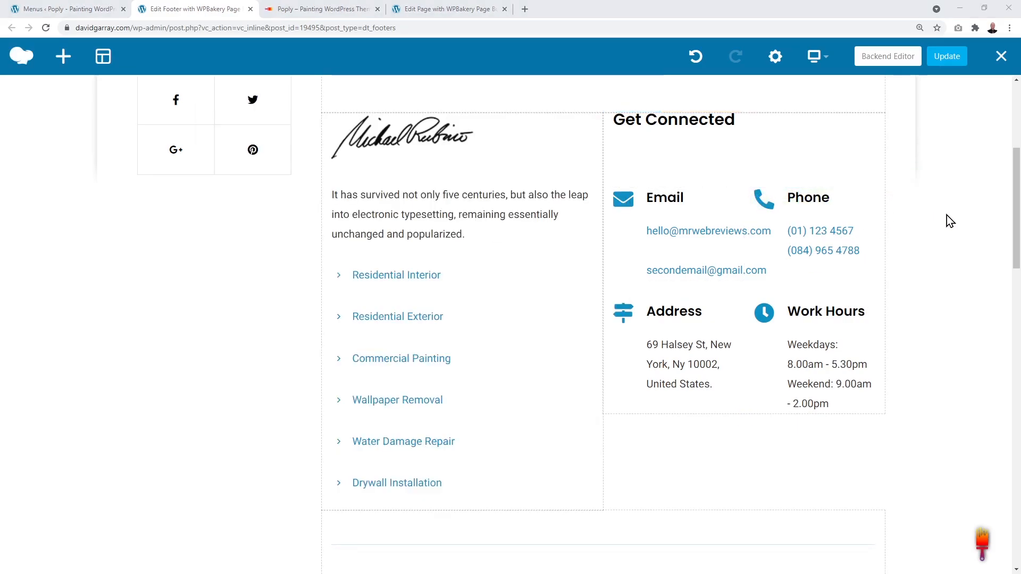
scroll(947, 215, "down", 3)
scroll(949, 220, "down", 2)
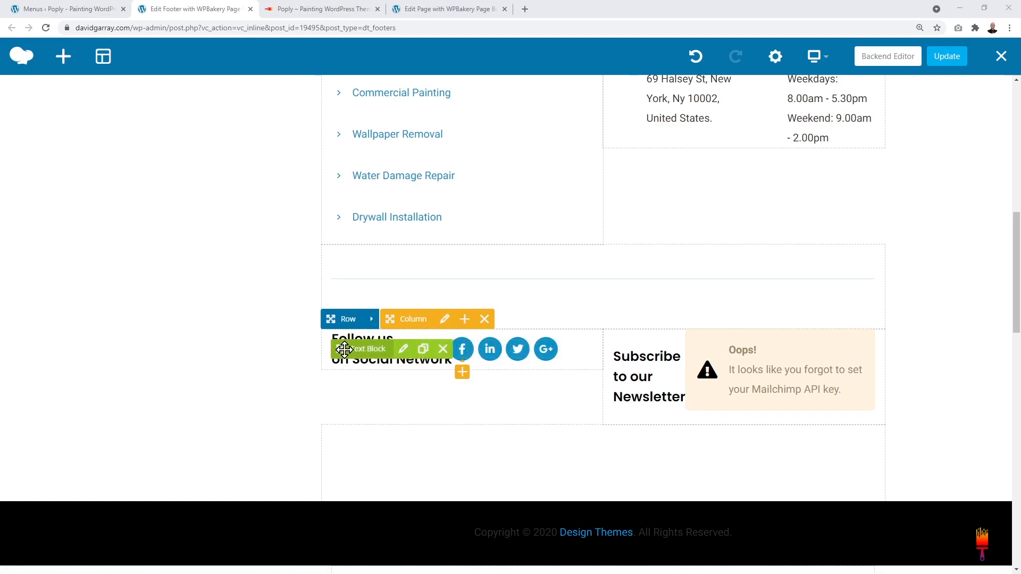
left_click(403, 350)
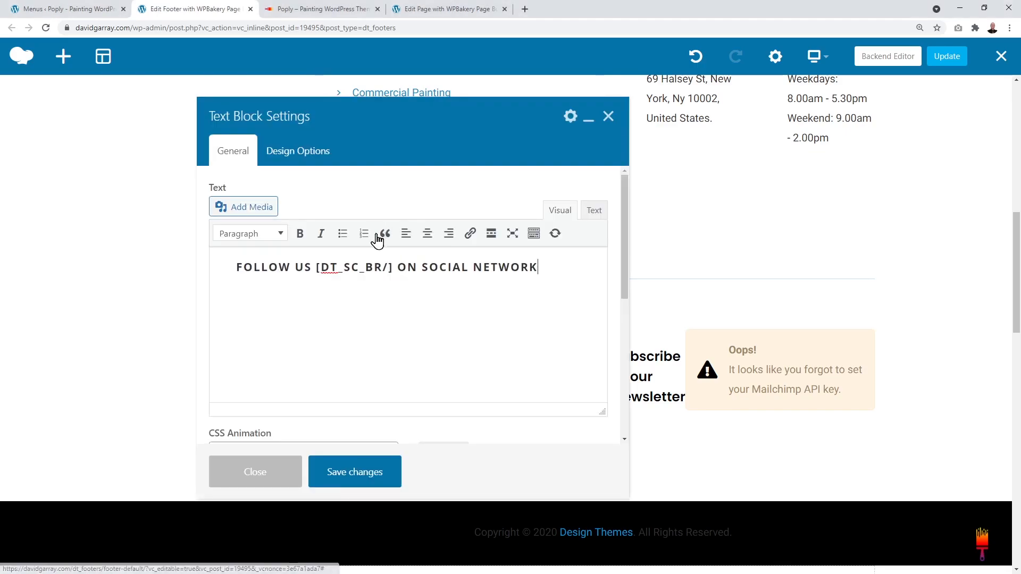
left_click(608, 117)
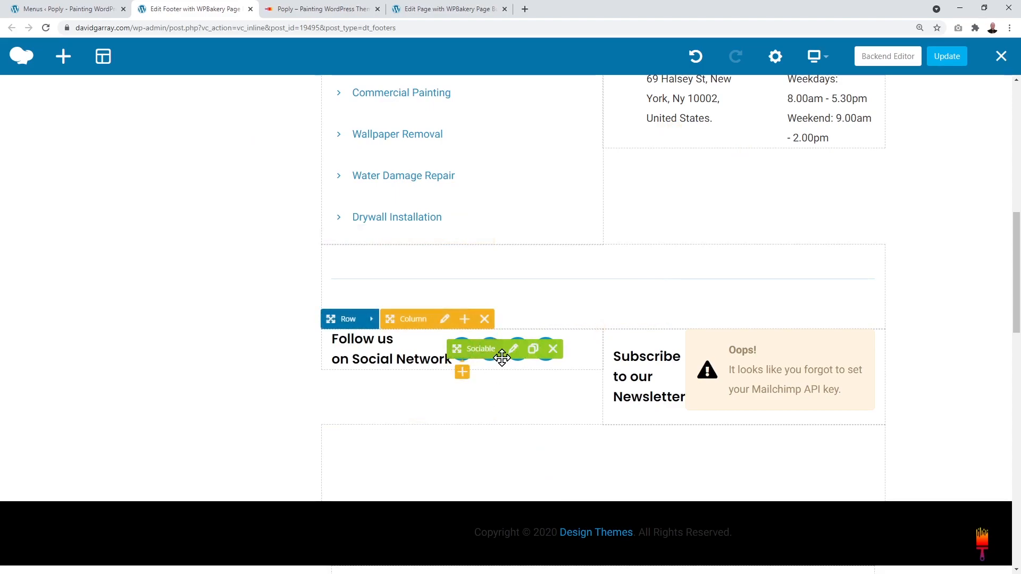
Step: Change the fourth social entry, Google Plus, to the Youtube network
left_click(514, 351)
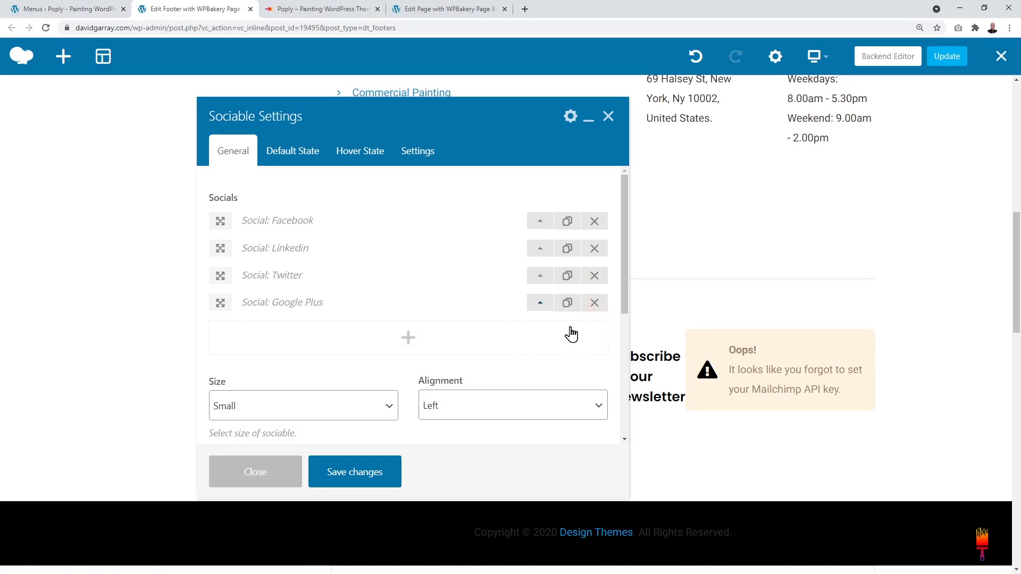
left_click(540, 307)
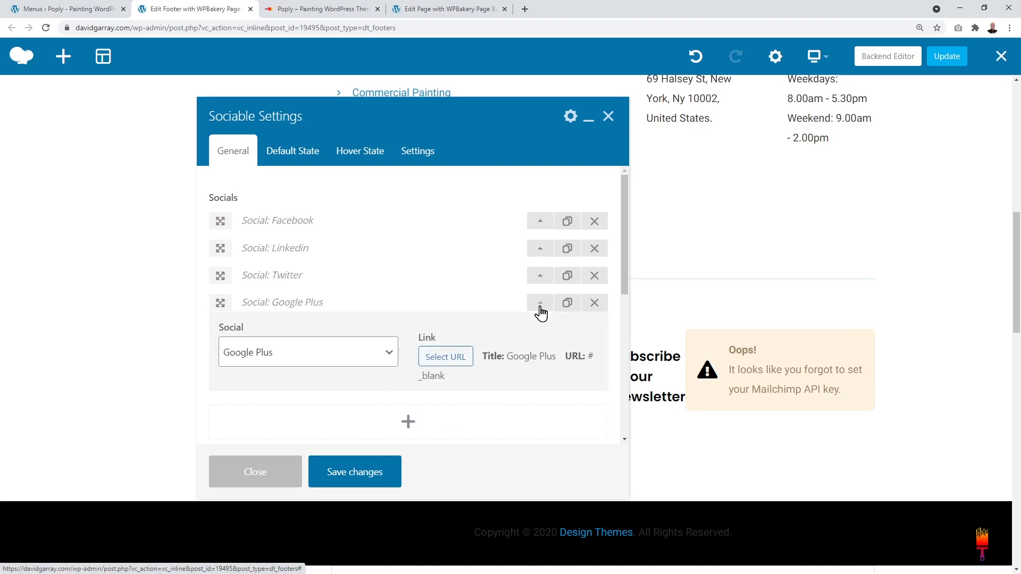
left_click(389, 355)
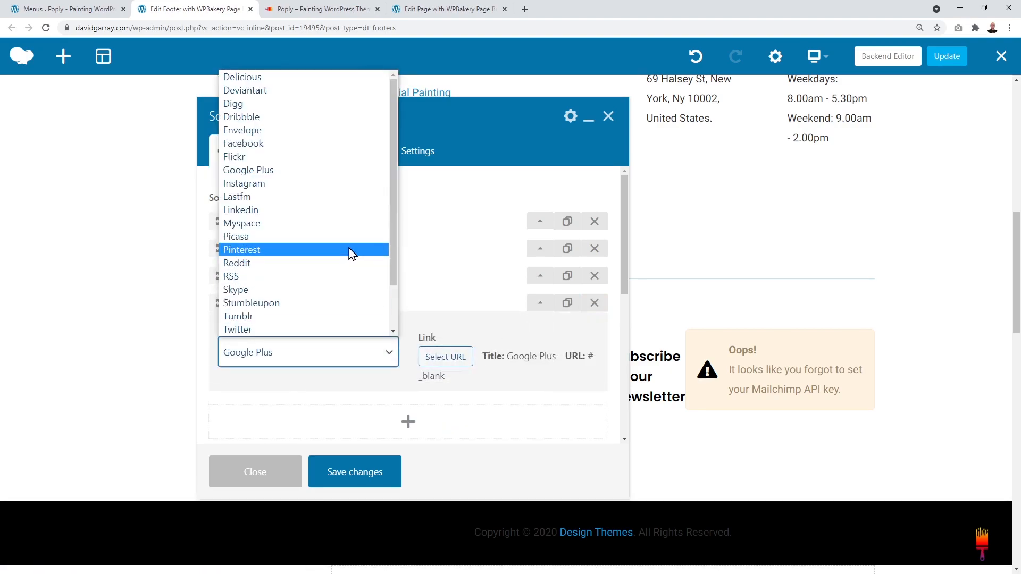
scroll(349, 247, "down", 2)
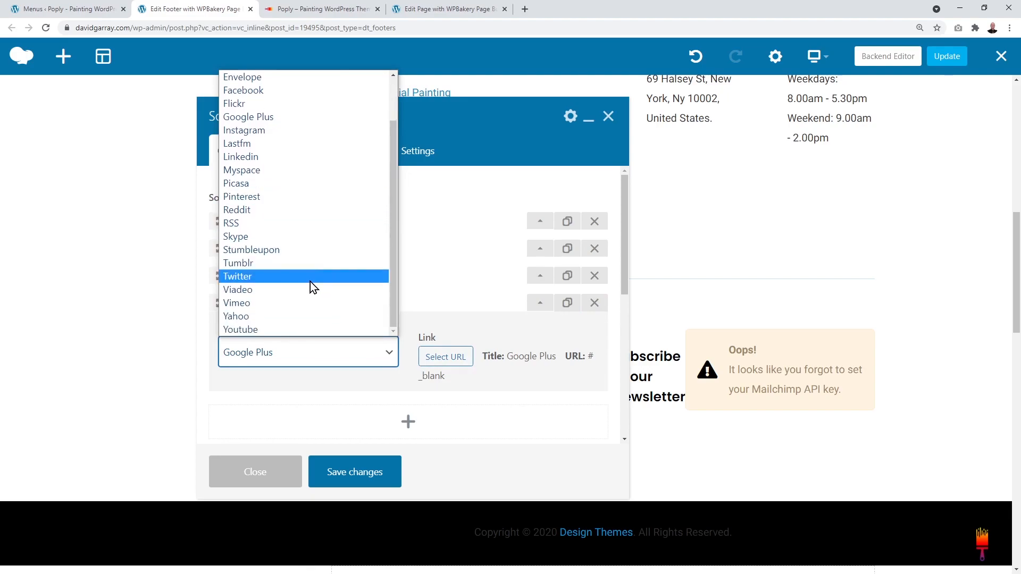
left_click(304, 330)
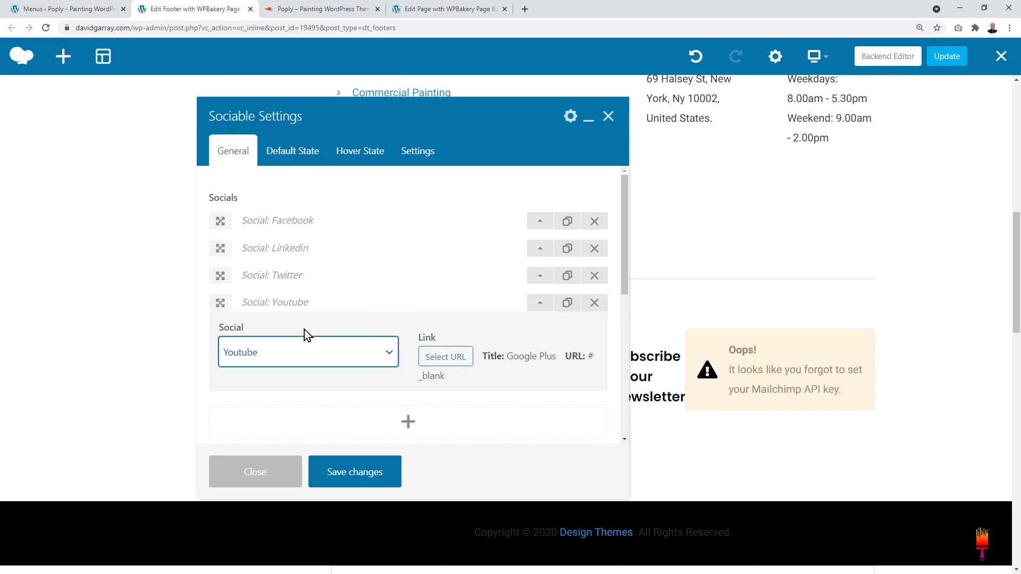
Step: Review the Youtube icon's link settings, keeping it opening in a new tab
left_click(445, 357)
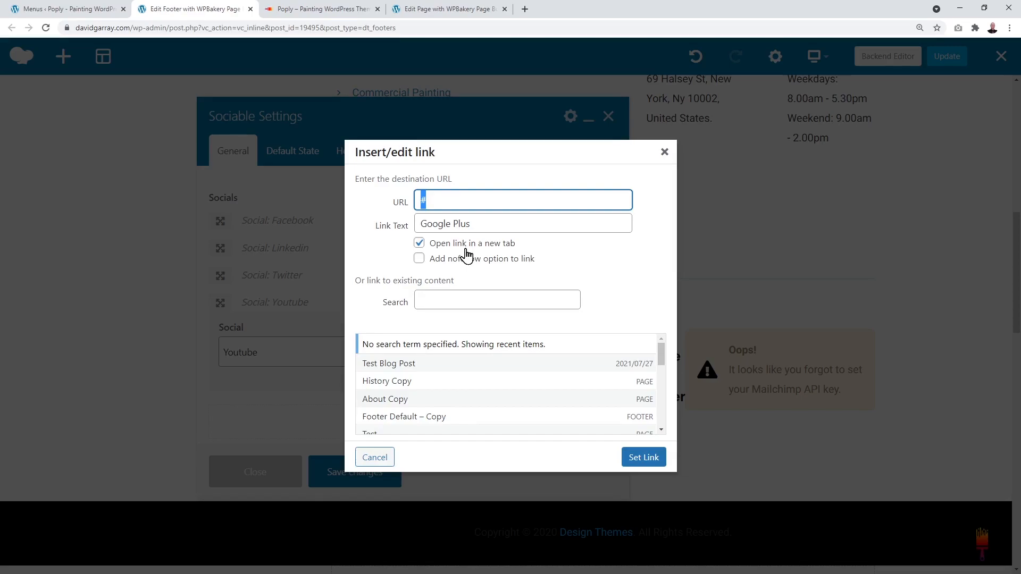
left_click(418, 243)
left_click(418, 243)
left_click(644, 458)
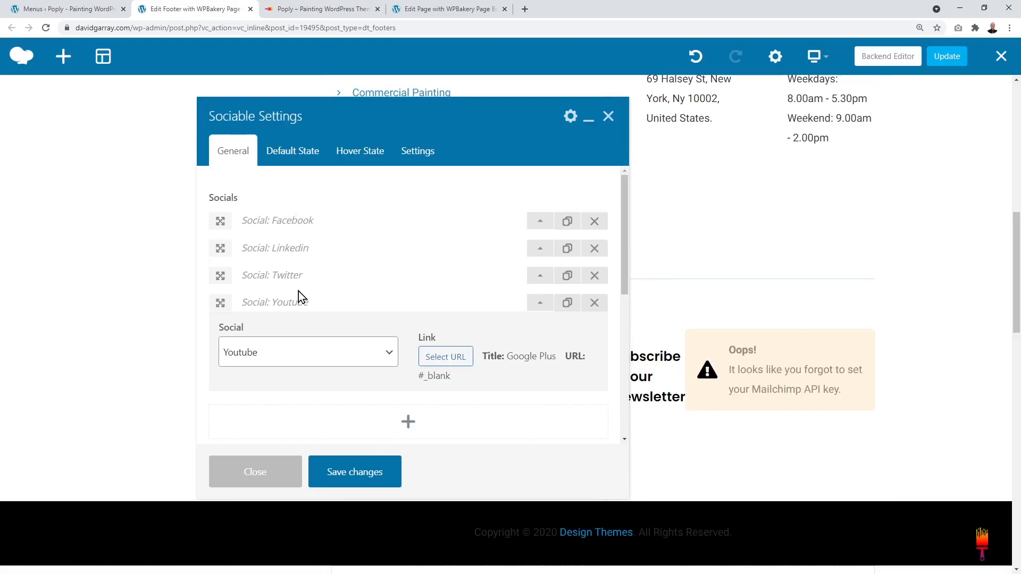
Step: Confirm Youtube as the fourth social network and save the Sociable settings
left_click(328, 343)
scroll(352, 194, "up", 2)
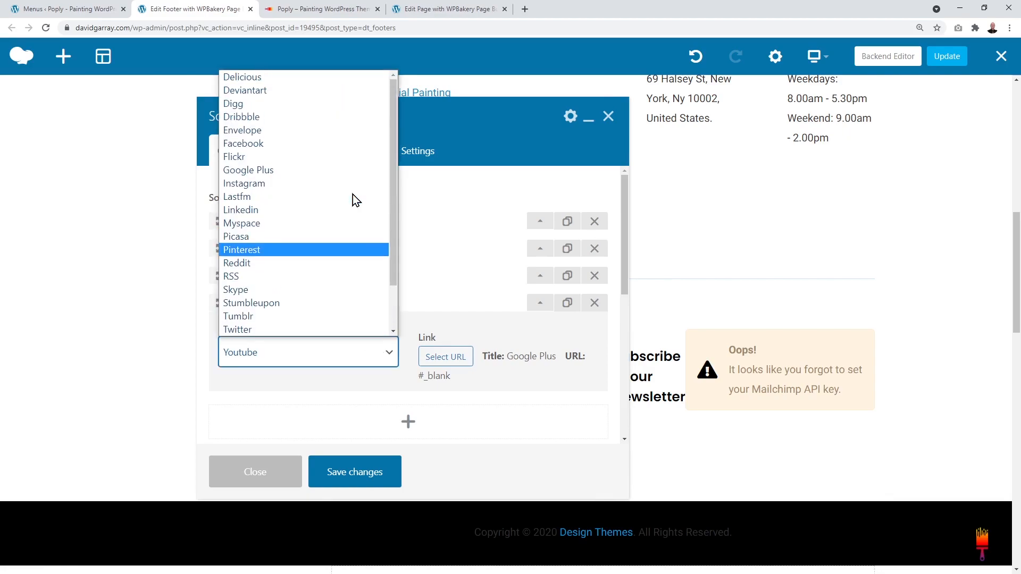
scroll(303, 254, "down", 2)
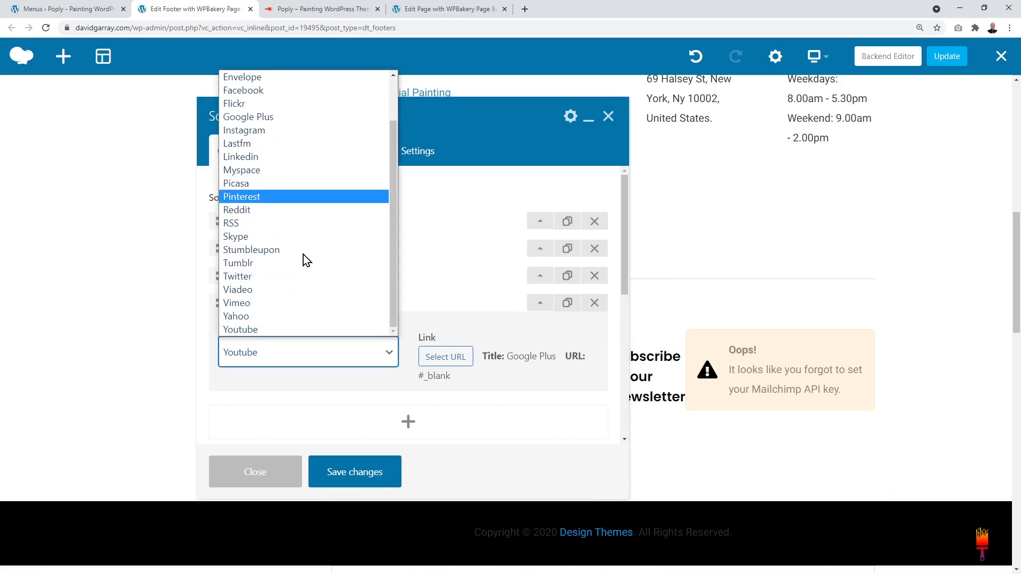
scroll(301, 298, "up", 1)
scroll(301, 306, "down", 1)
left_click(335, 356)
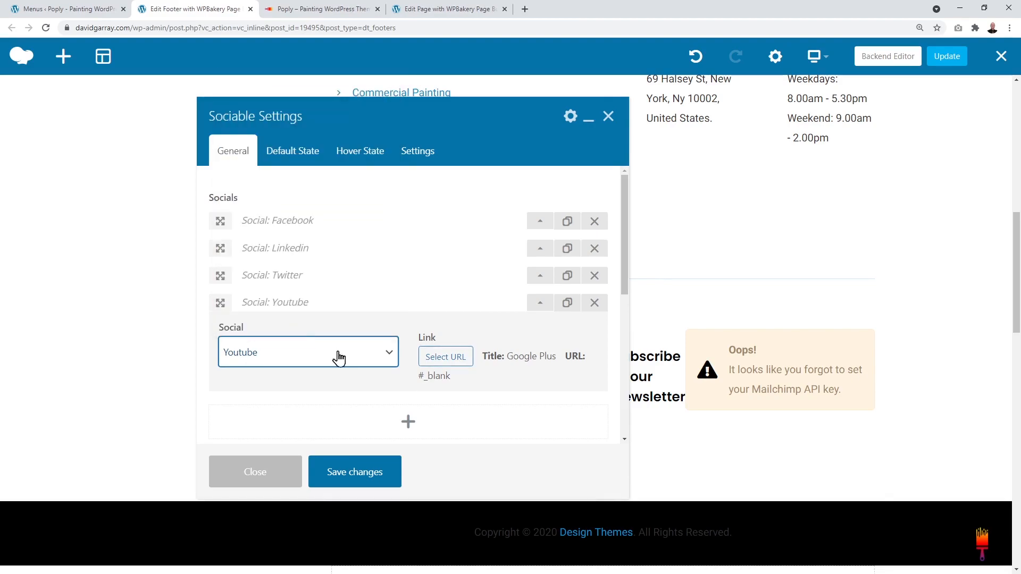
left_click(379, 473)
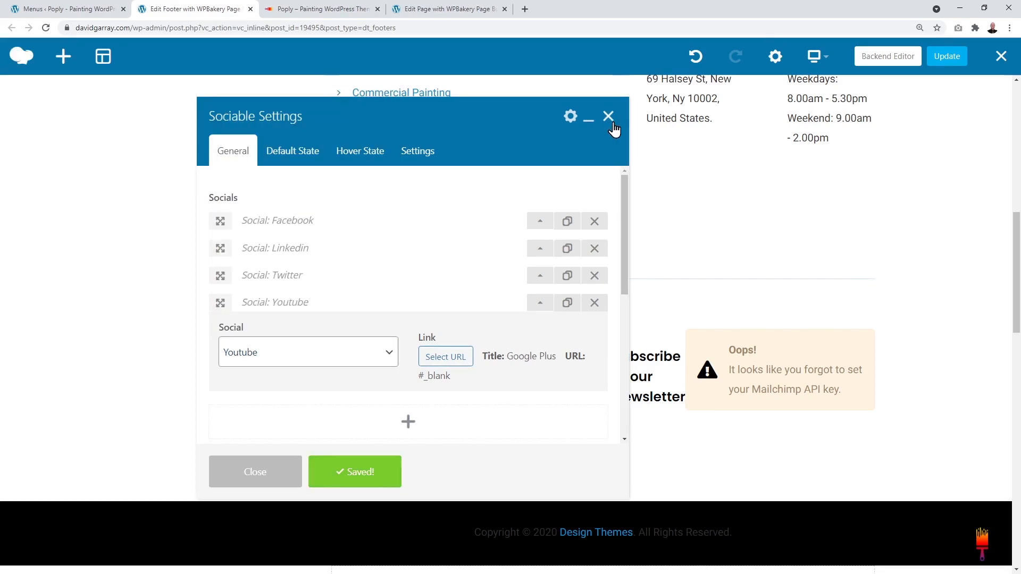
Step: Close Sociable Settings, check the Facebook, LinkedIn, Twitter and YouTube footer icons, then go to Poply Options
left_click(611, 118)
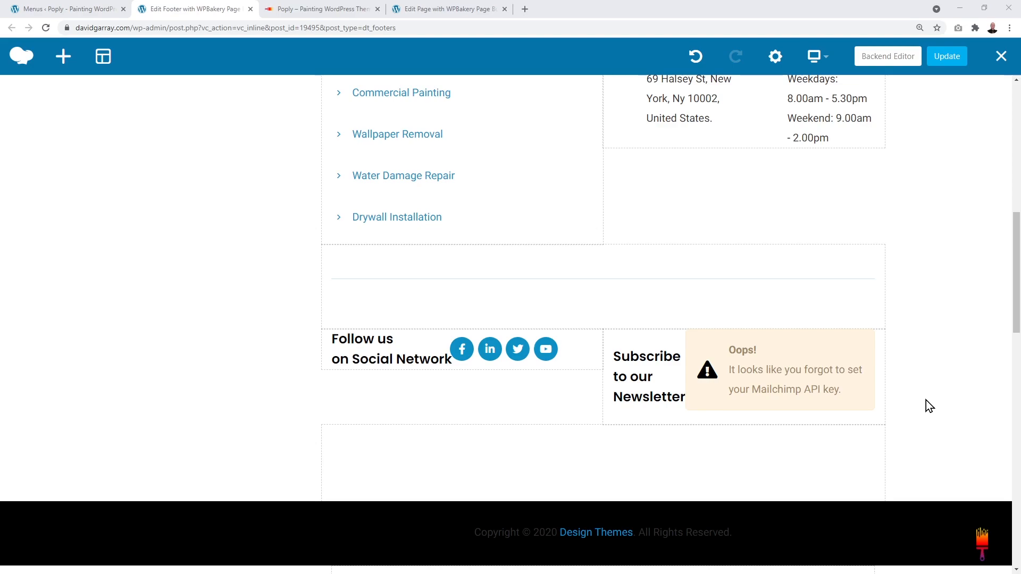
mouse_move(798, 401)
mouse_move(872, 362)
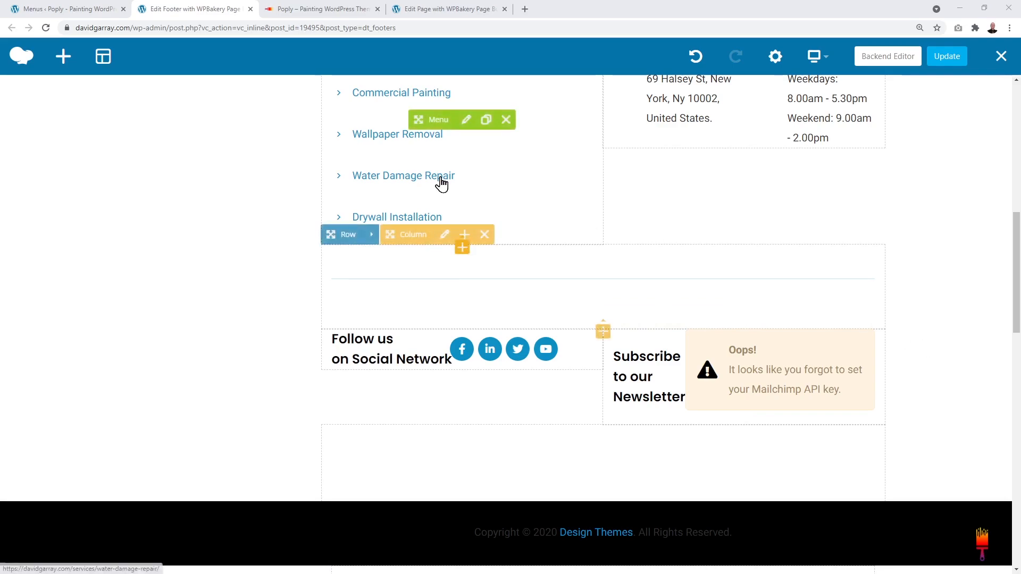
left_click(59, 12)
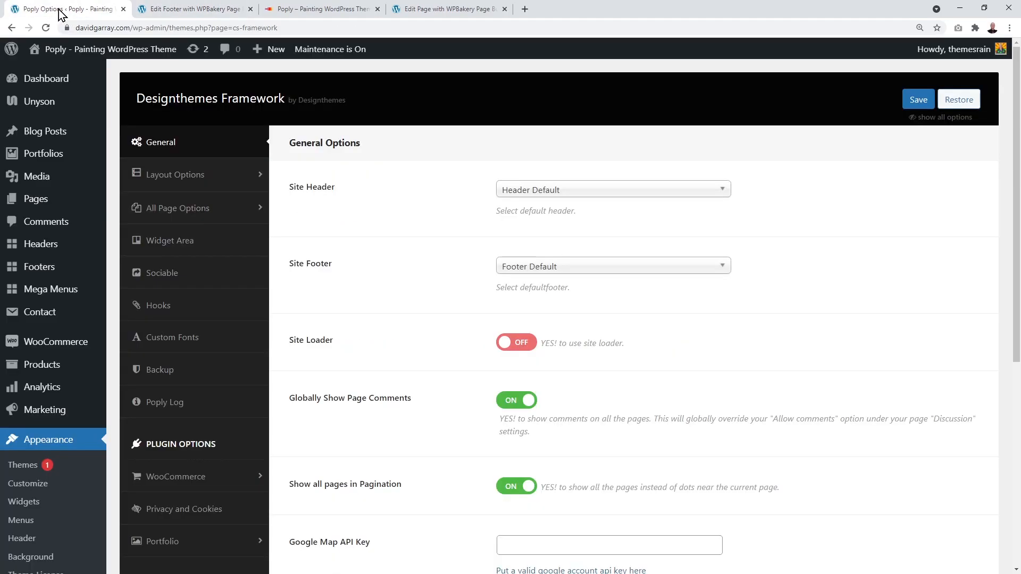
scroll(130, 334, "down", 2)
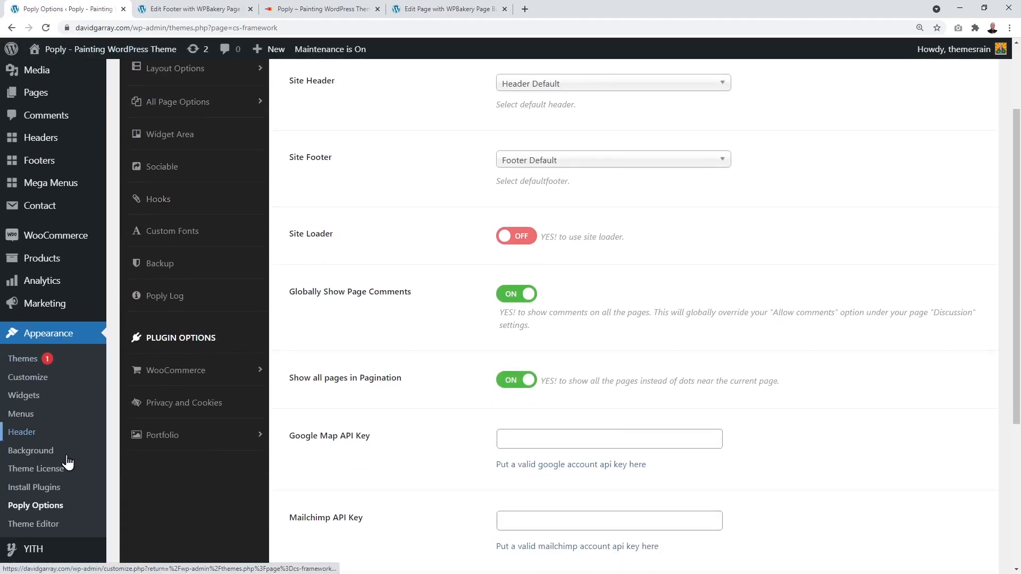
scroll(262, 436, "up", 2)
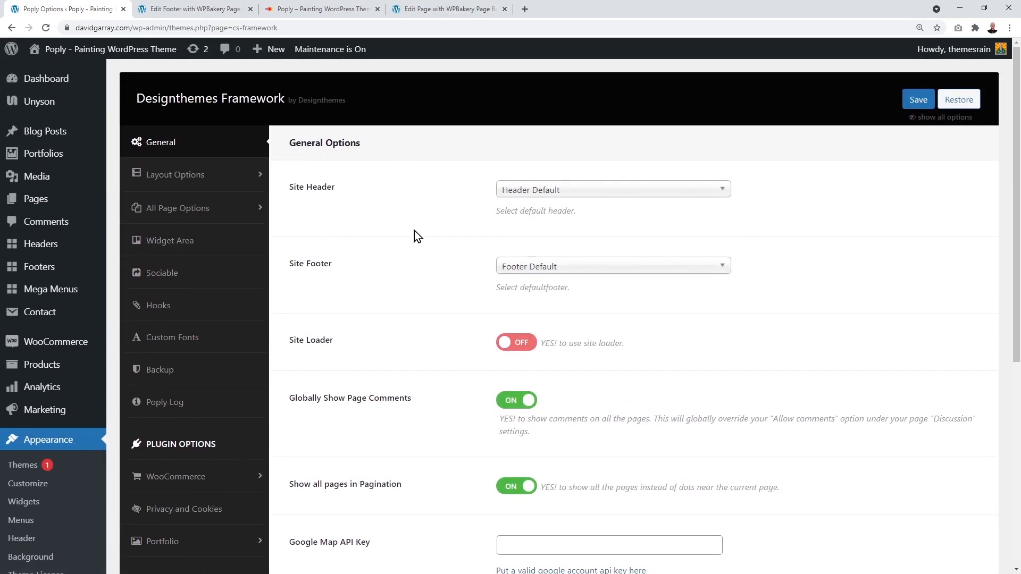
scroll(420, 255, "down", 6)
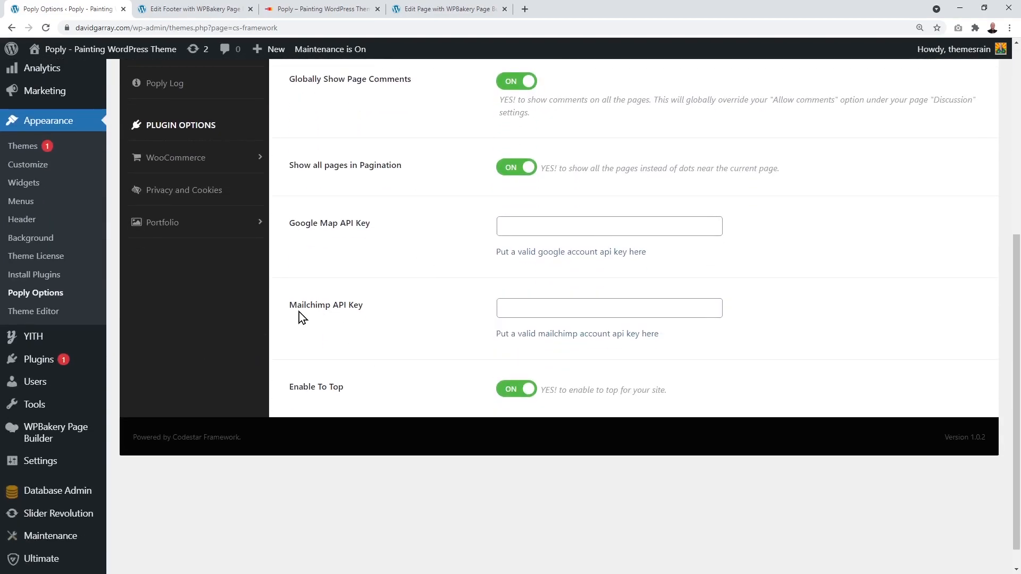
left_click(527, 307)
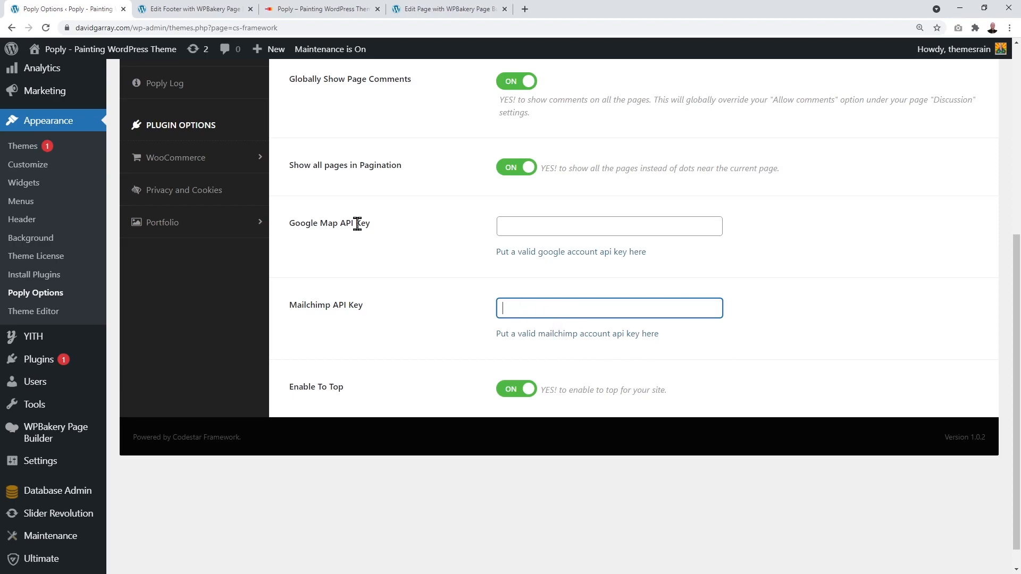
left_click(193, 9)
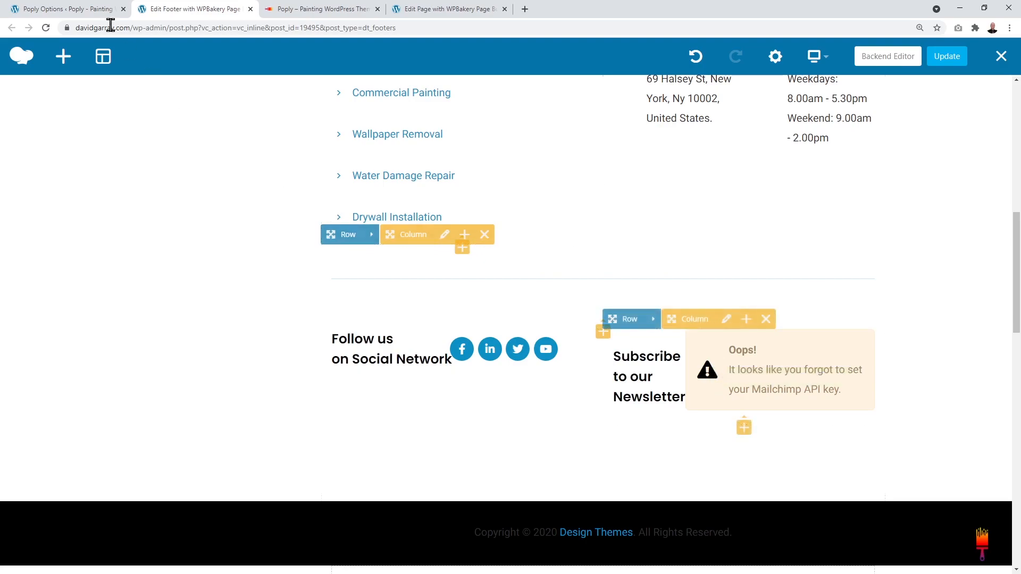
left_click(101, 9)
scroll(671, 288, "up", 5)
left_click(917, 100)
left_click(165, 11)
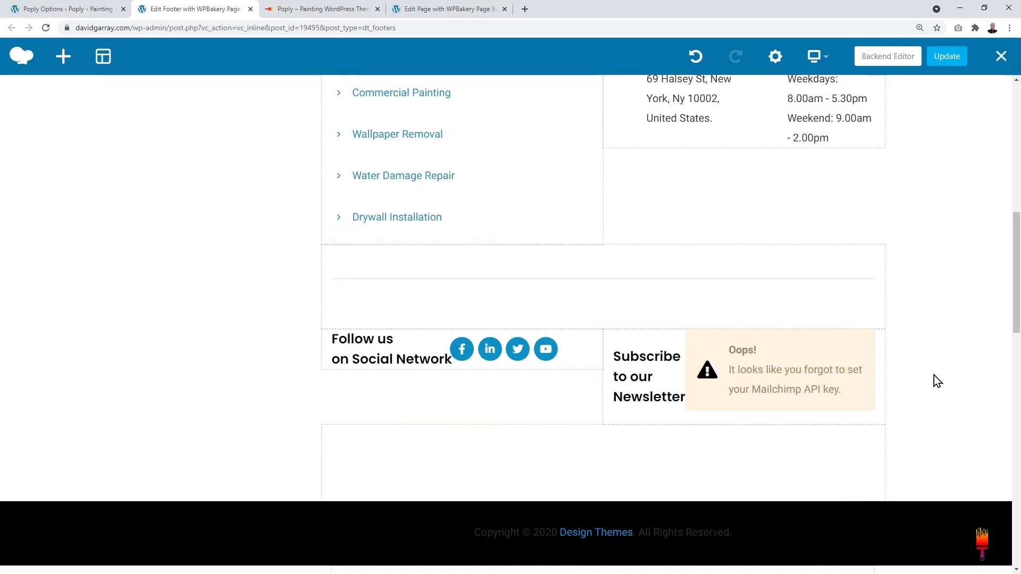
scroll(935, 377, "up", 1)
left_click(76, 15)
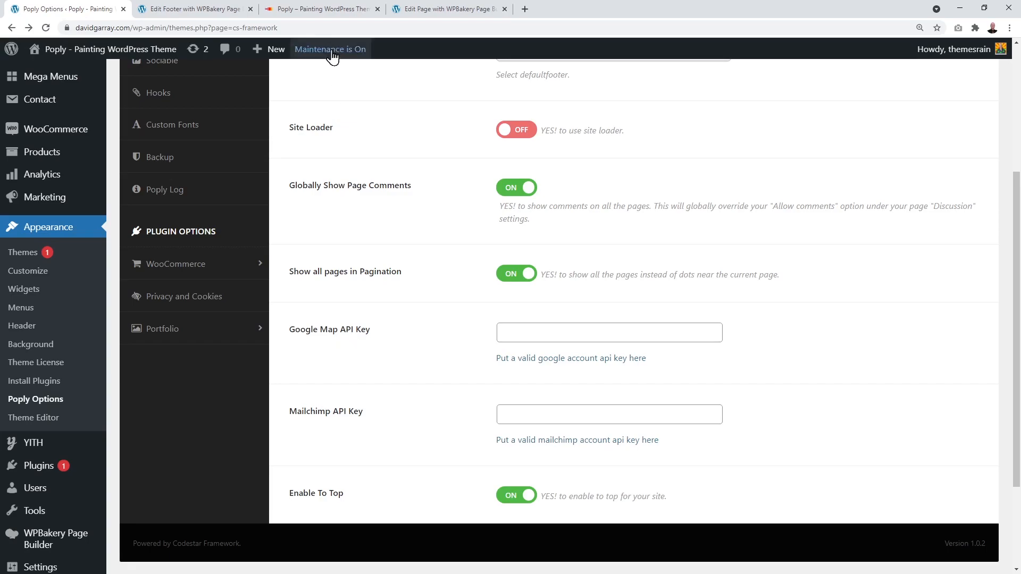
Step: On the live site, open the Contact page and inspect the map's Google Maps loading error
left_click(327, 15)
scroll(522, 167, "up", 5)
scroll(527, 167, "up", 20)
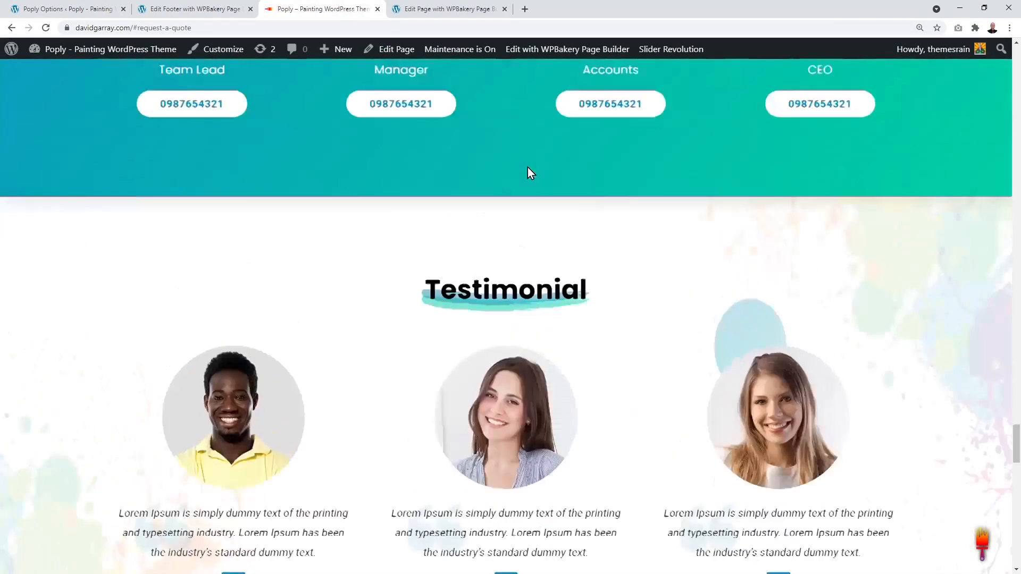
scroll(528, 167, "up", 15)
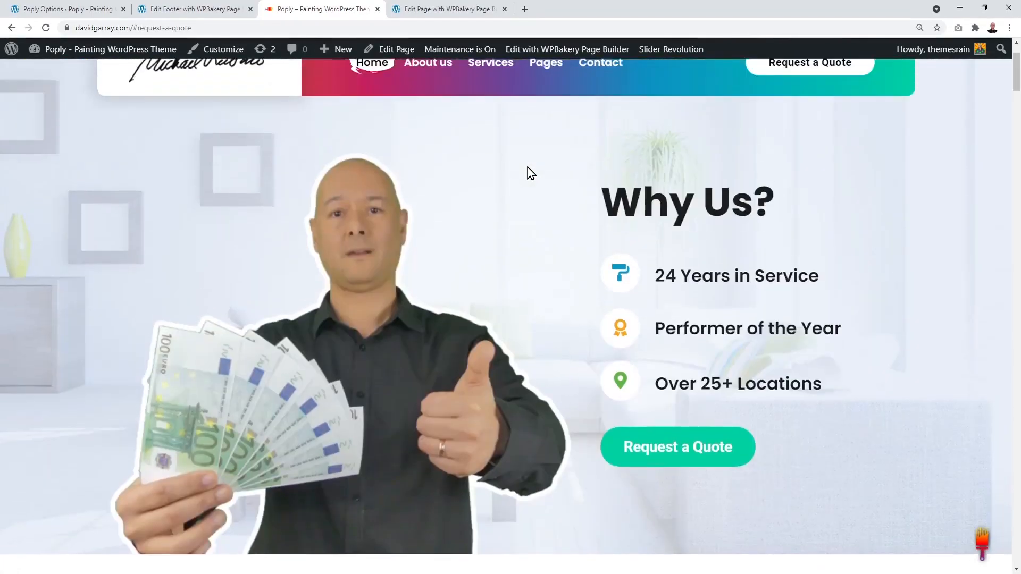
mouse_move(544, 190)
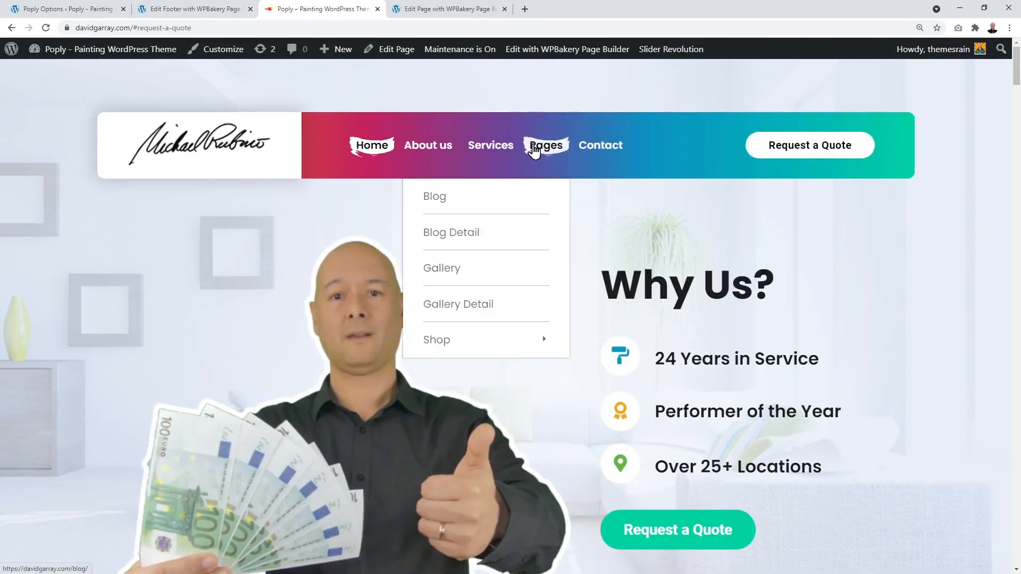
left_click(599, 151)
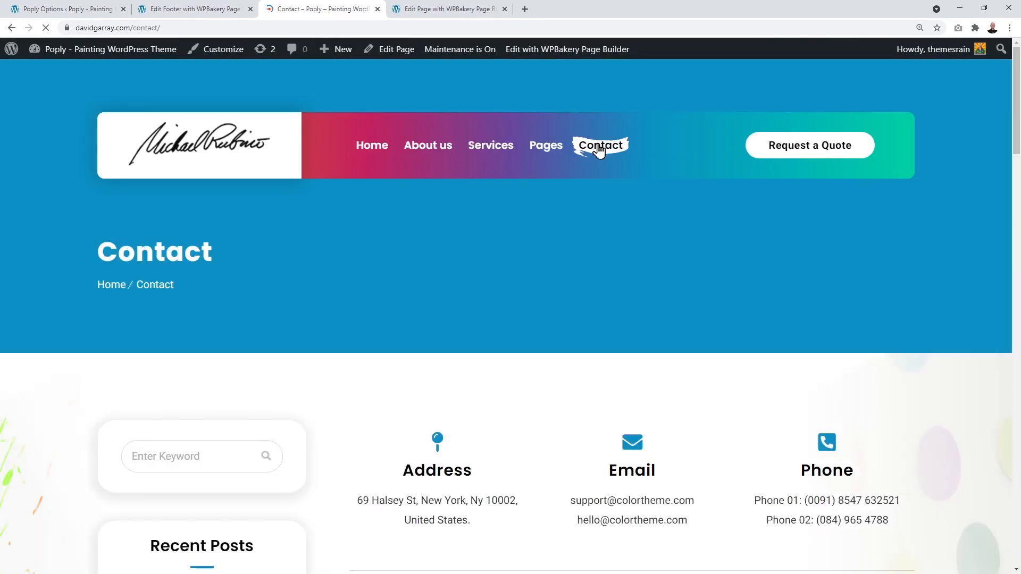
scroll(777, 255, "down", 3)
scroll(780, 253, "down", 15)
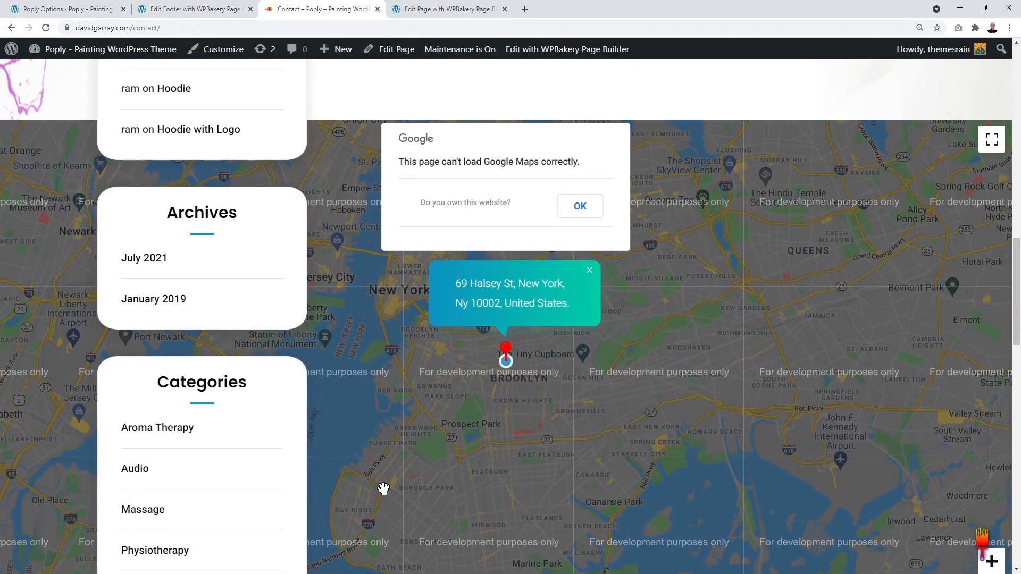
scroll(662, 348, "up", 2)
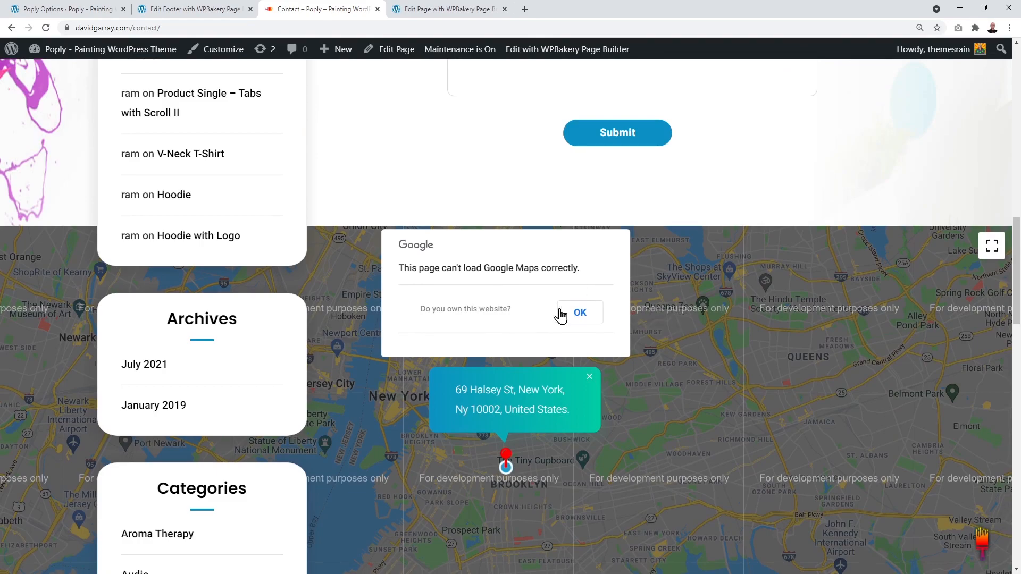
Step: Start entering a Google Map API Key in Poply Options, then recheck the Contact map
left_click(96, 9)
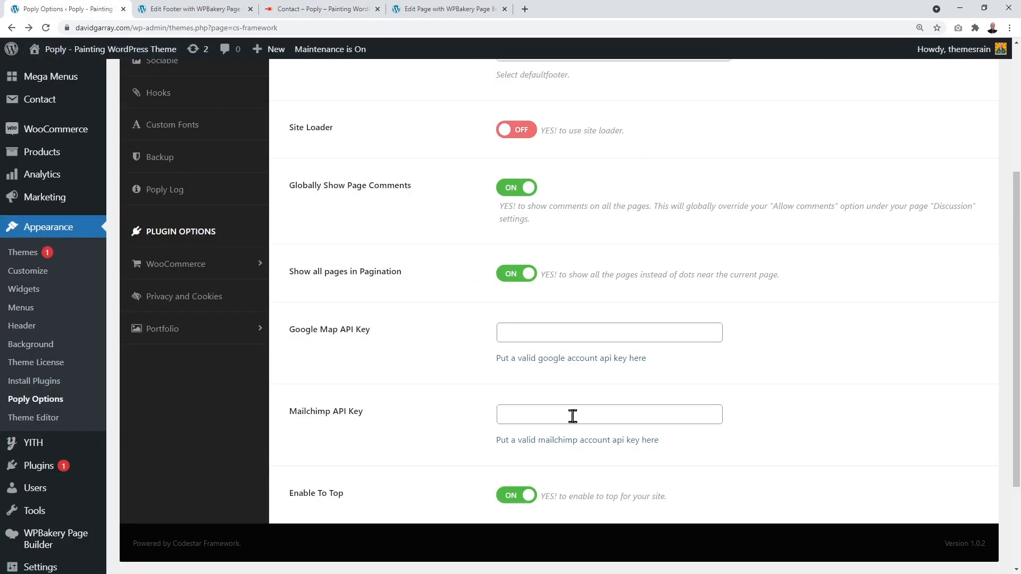
left_click(507, 335)
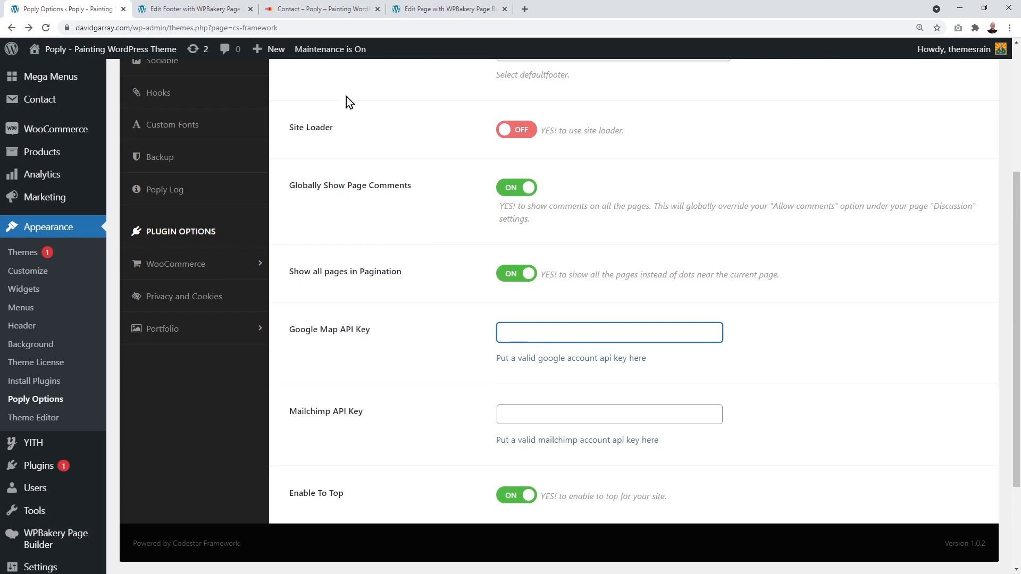
left_click(314, 11)
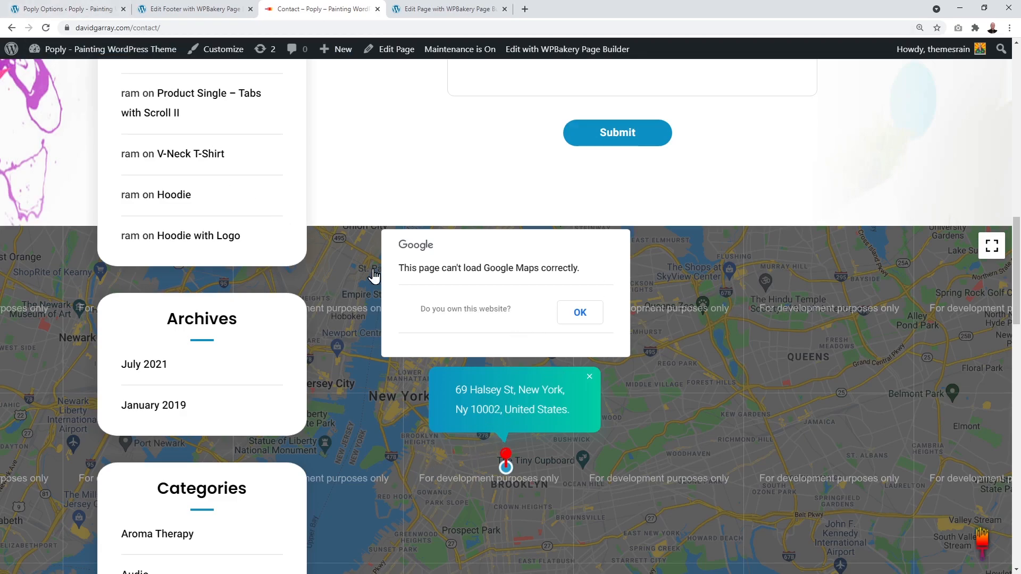
Step: From the 'google maps api key' search, open the Using API Keys guide and its Credentials page link
left_click(78, 10)
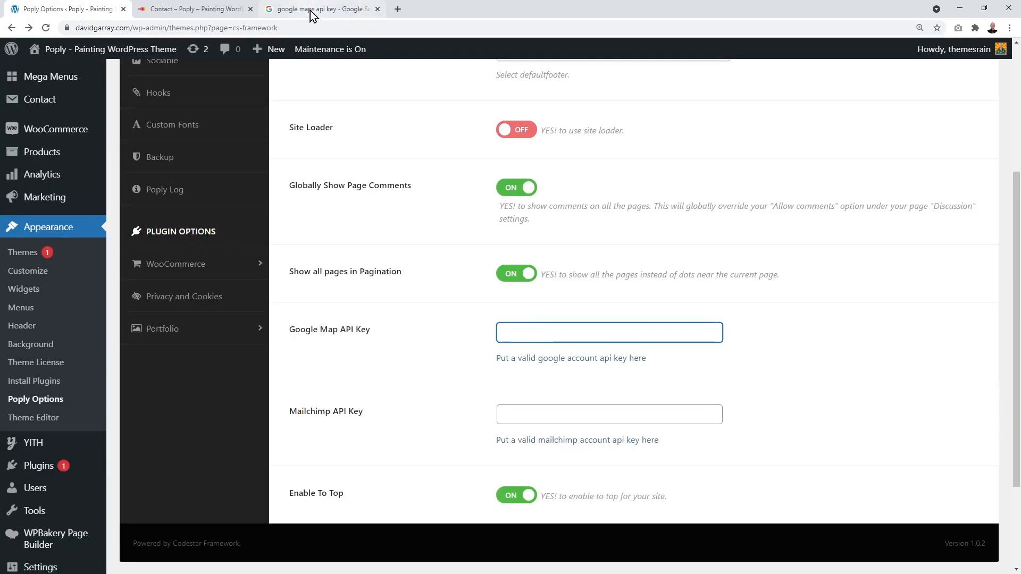
left_click(311, 10)
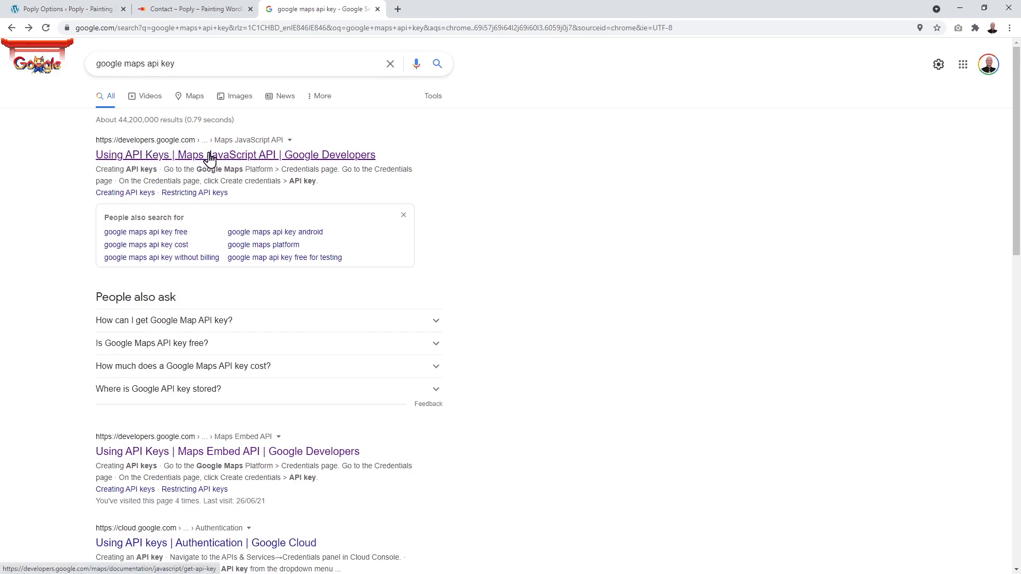
left_click(260, 155)
scroll(621, 292, "down", 3)
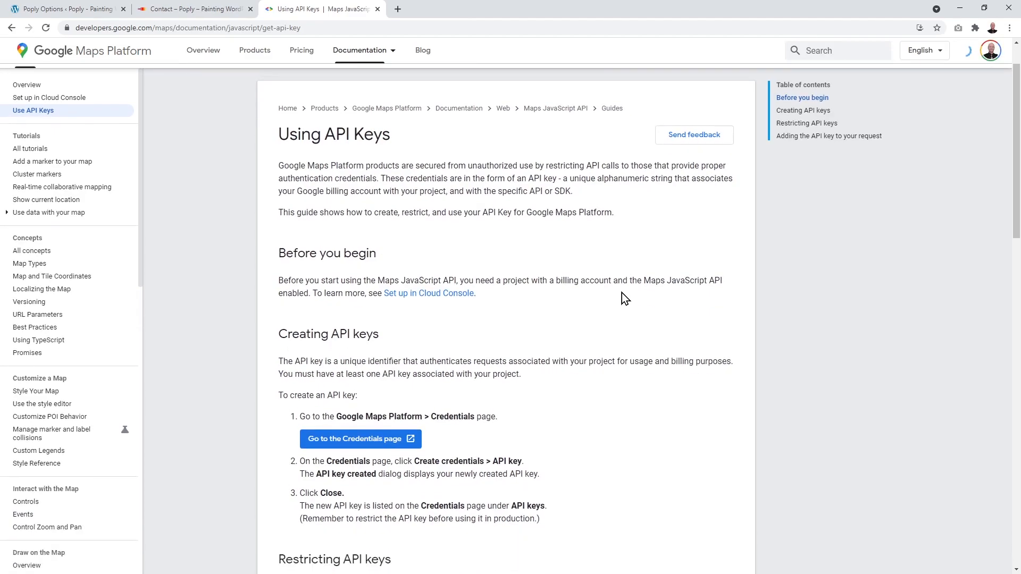
scroll(626, 295, "down", 5)
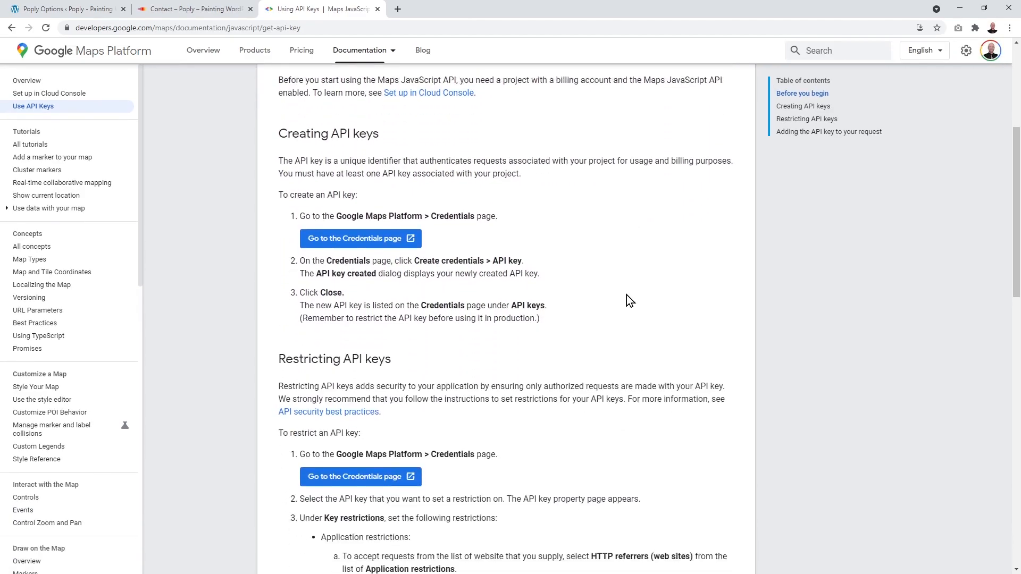
scroll(627, 296, "up", 4)
left_click(373, 289)
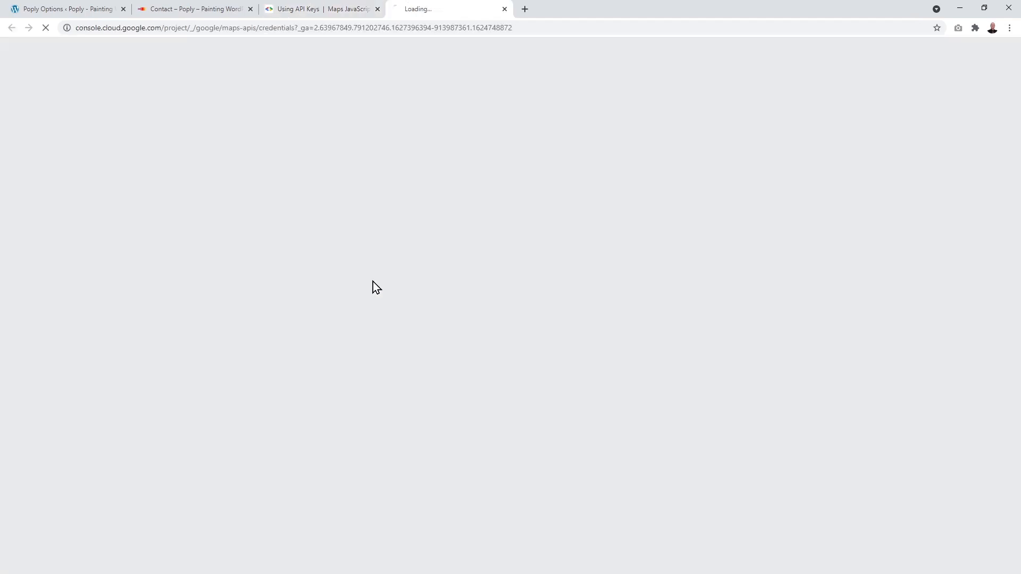
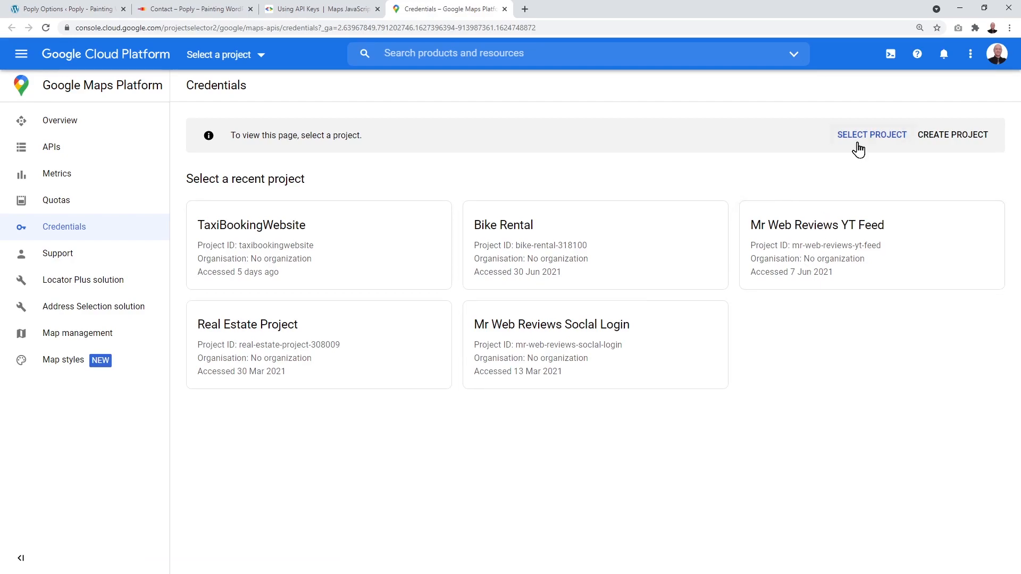
Step: Create a Google Cloud project named Poply and enable its Maps JavaScript API
left_click(958, 140)
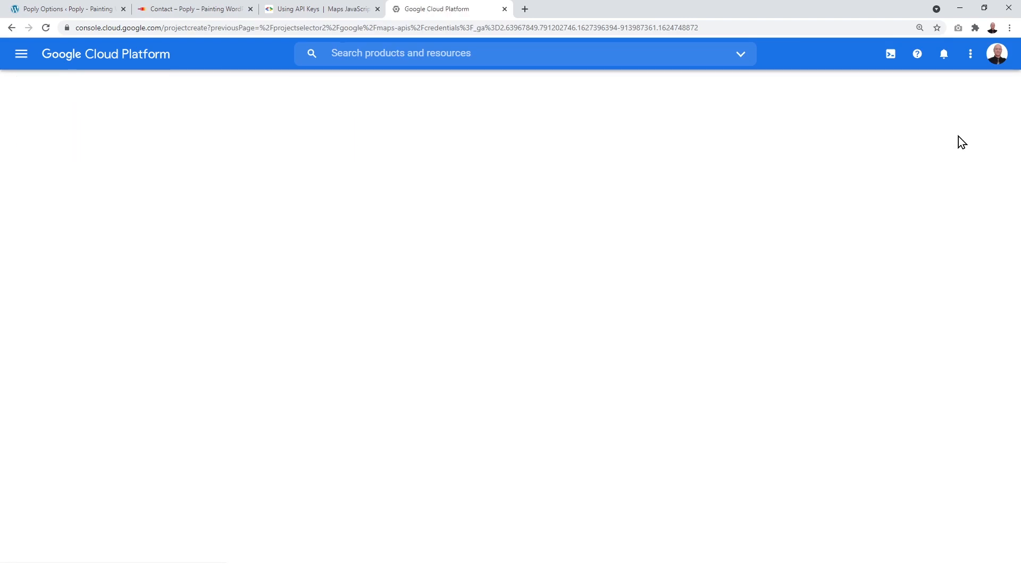
type("Poply")
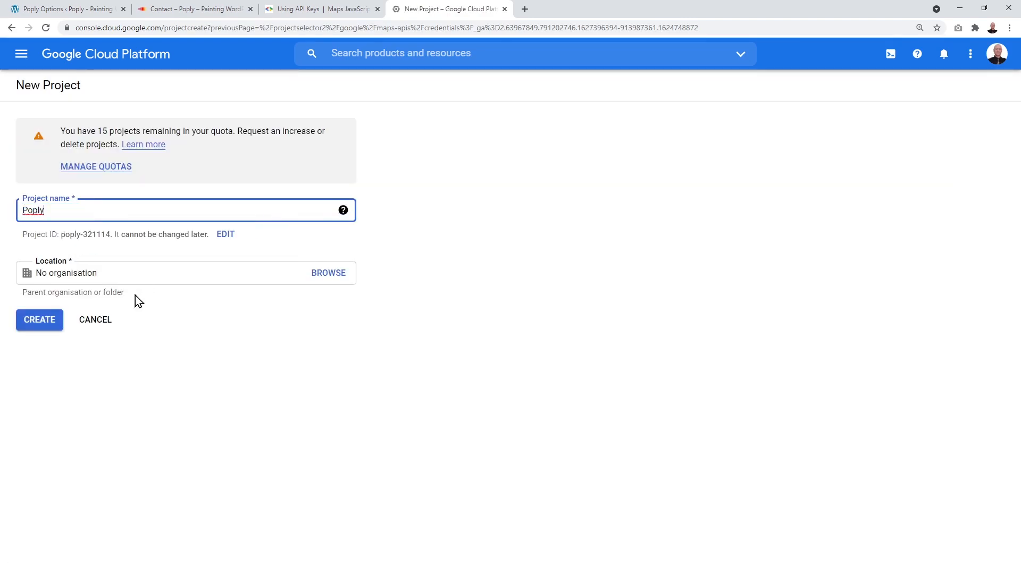
left_click(36, 323)
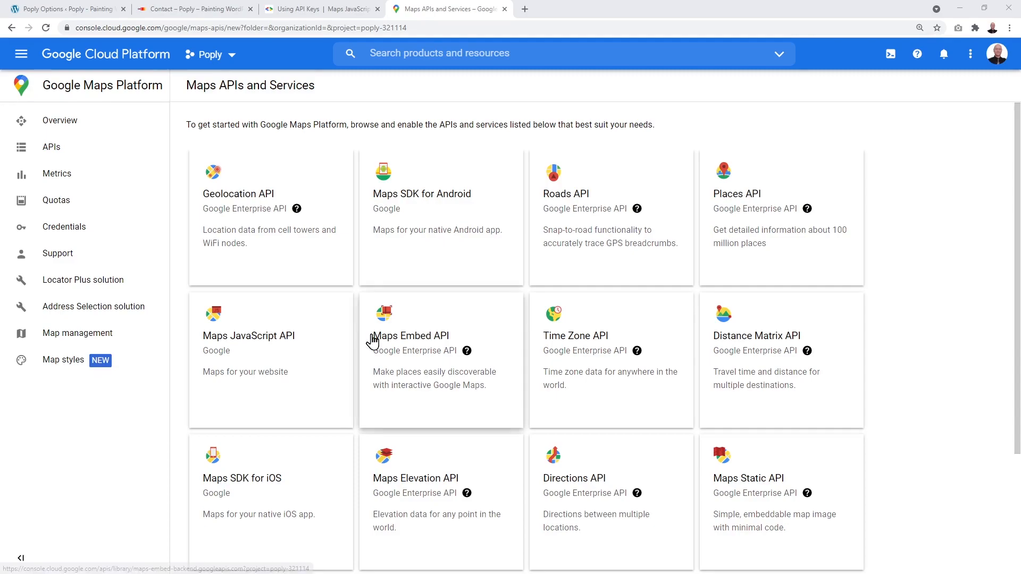
left_click(258, 344)
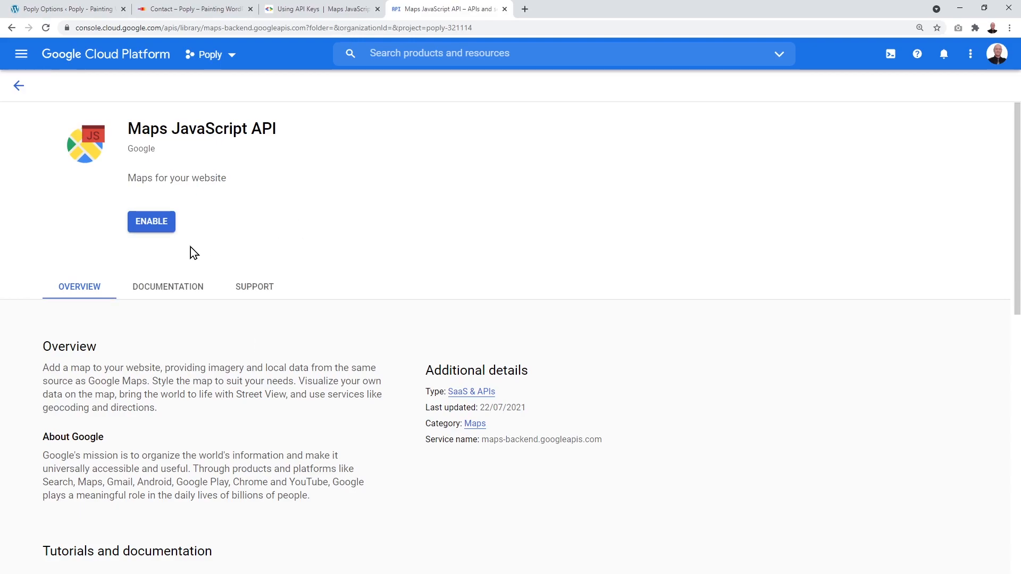
left_click(164, 225)
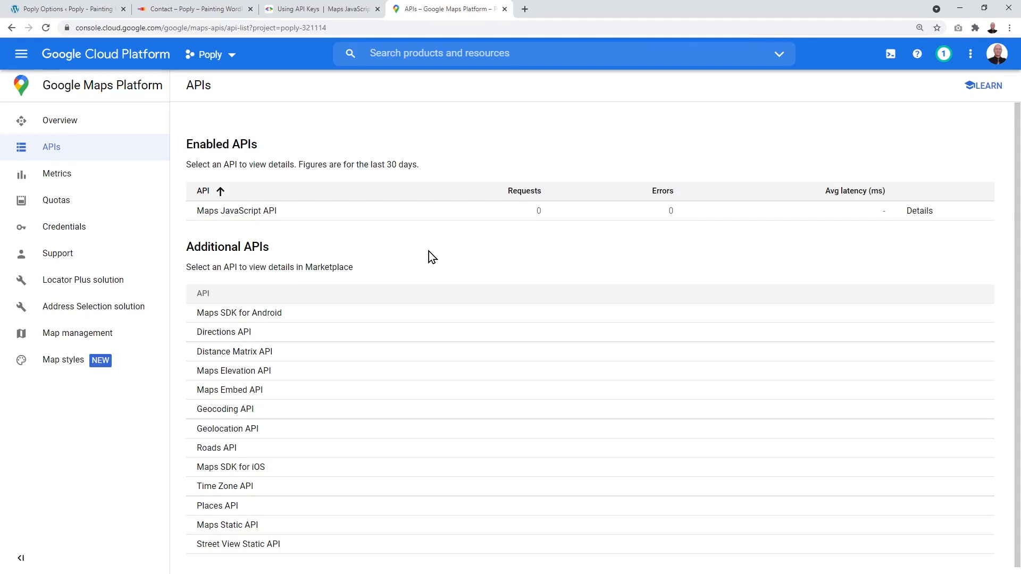
Step: Create a new API key from the Poply project's Credentials page
left_click(77, 232)
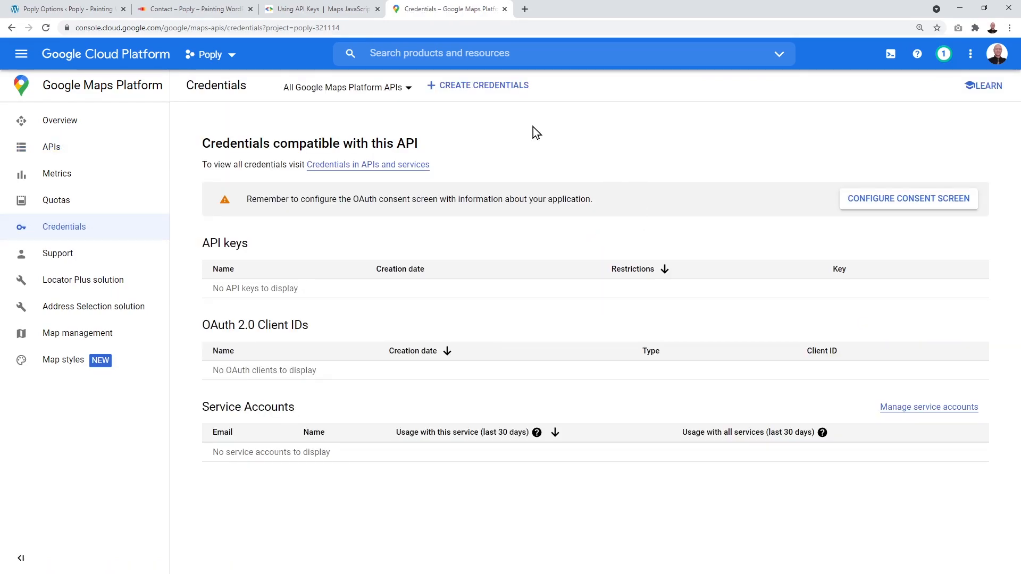
left_click(456, 90)
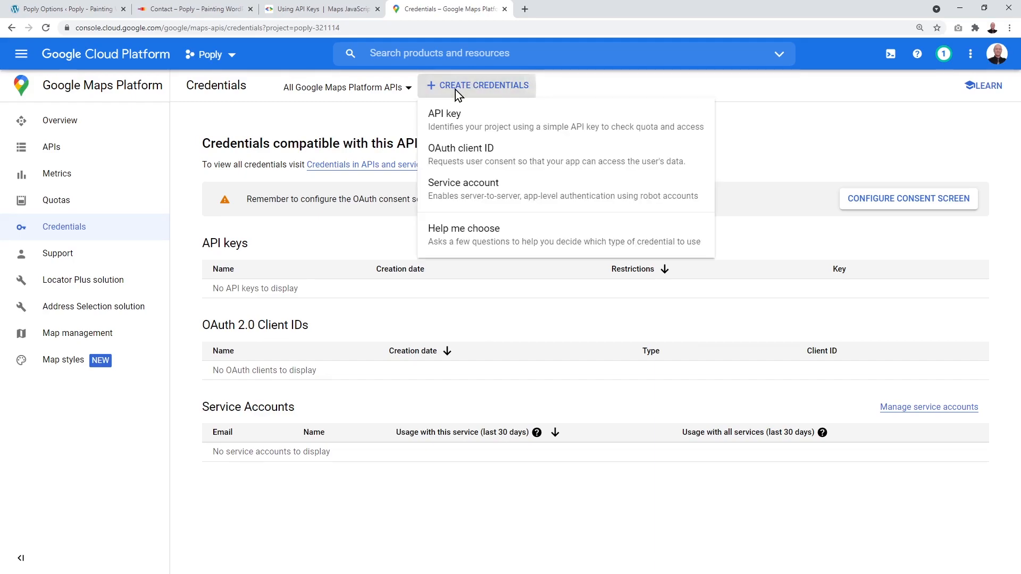
left_click(465, 127)
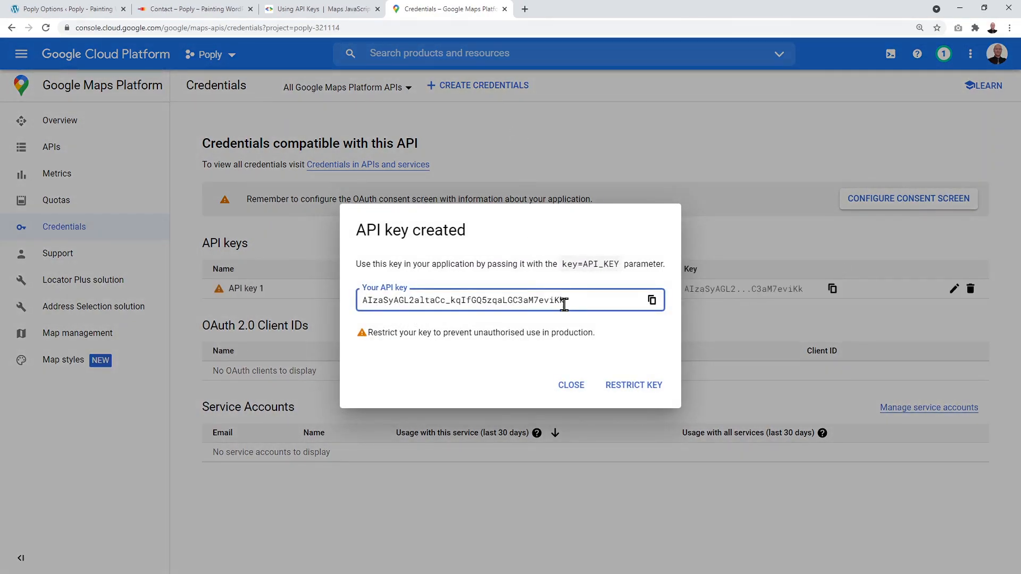
Step: Restrict the new API key to the Maps JavaScript API only and save it
left_click(629, 391)
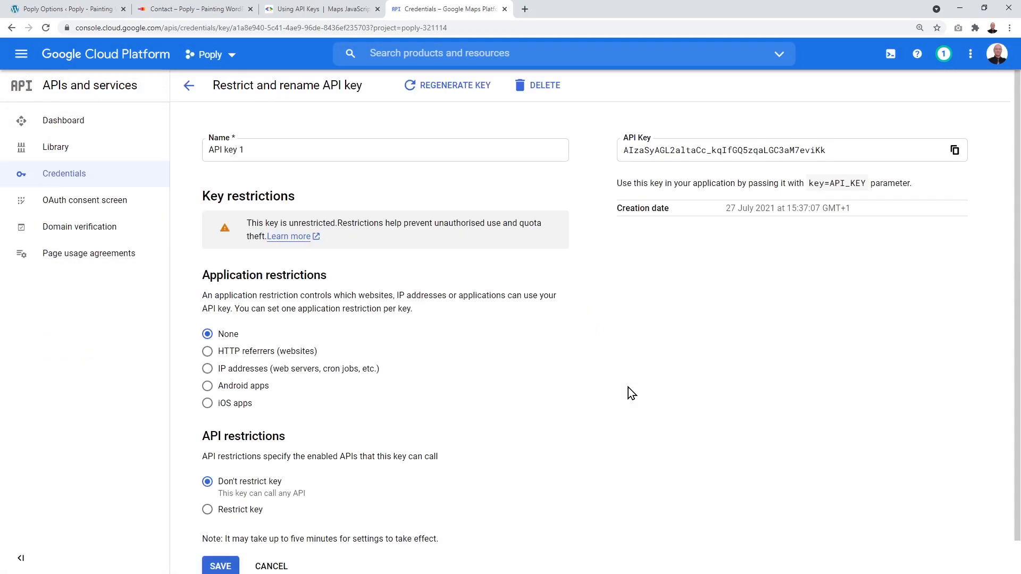
scroll(535, 366, "down", 1)
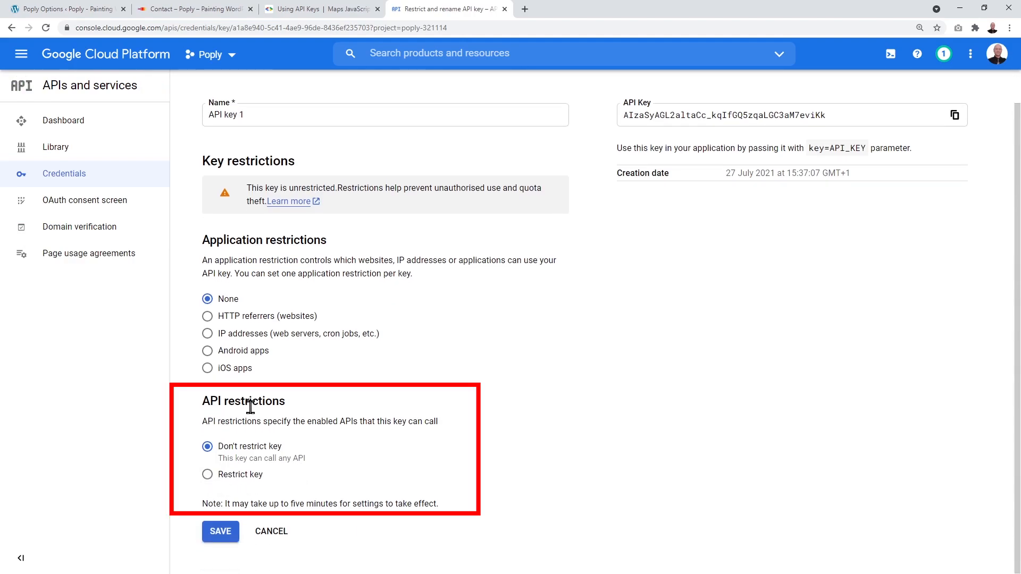
left_click(207, 474)
scroll(481, 454, "down", 1)
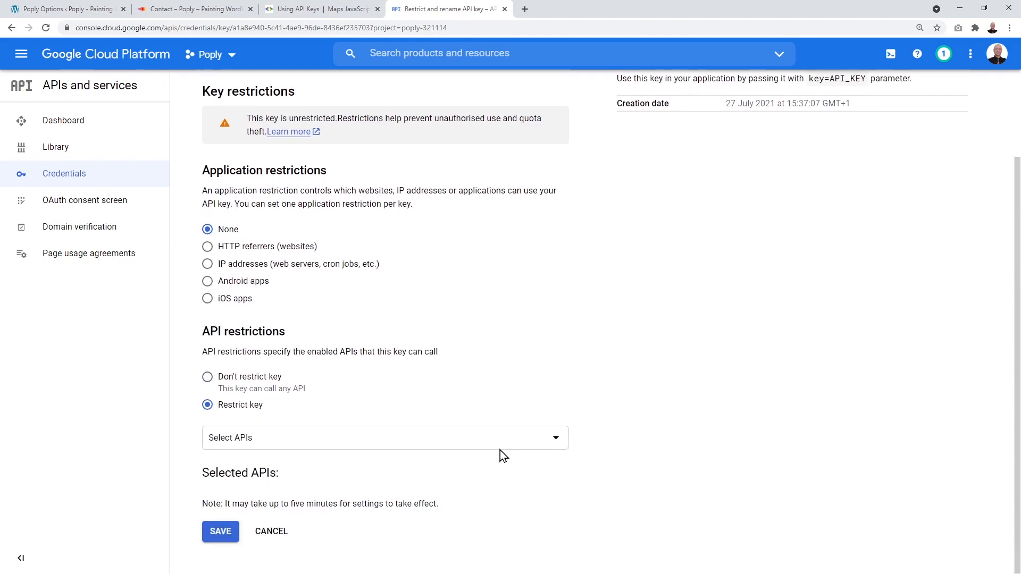
left_click(547, 446)
scroll(436, 346, "down", 3)
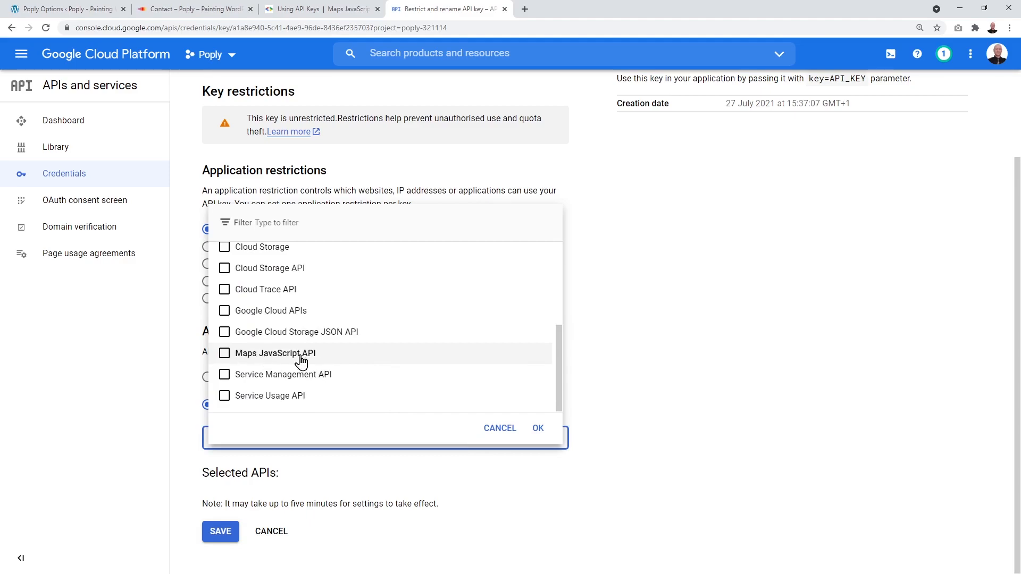
left_click(224, 354)
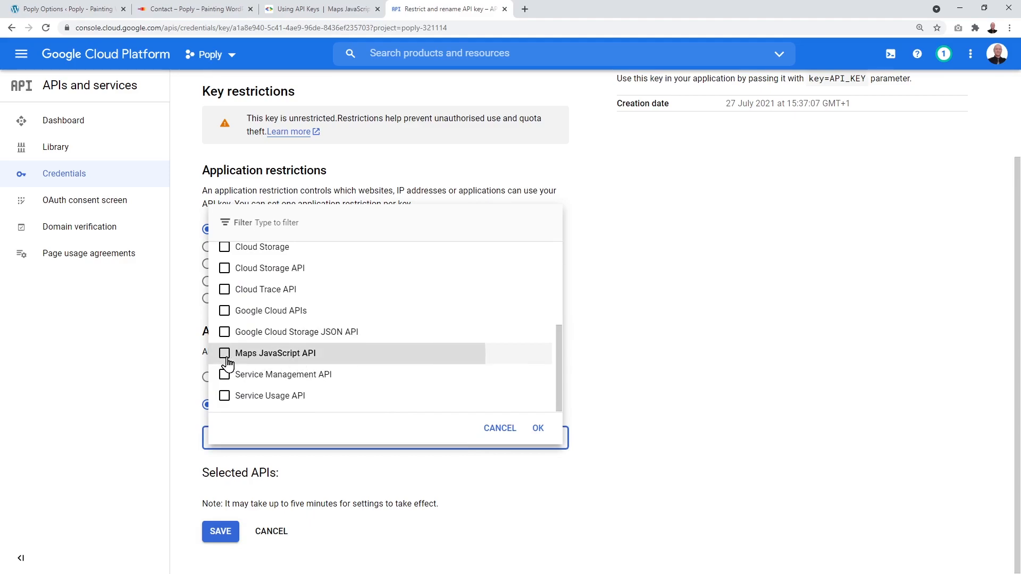
left_click(538, 429)
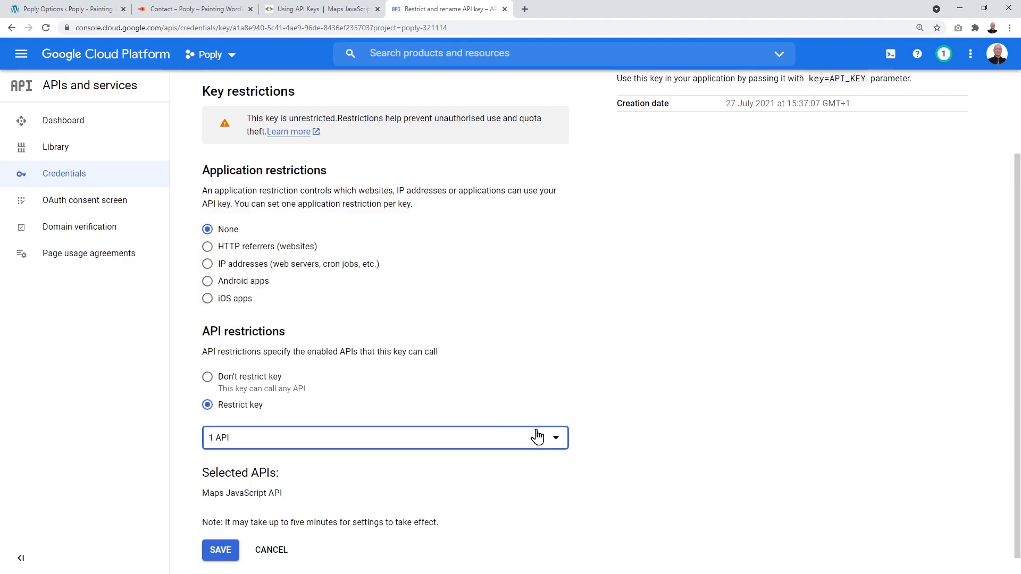
left_click(224, 550)
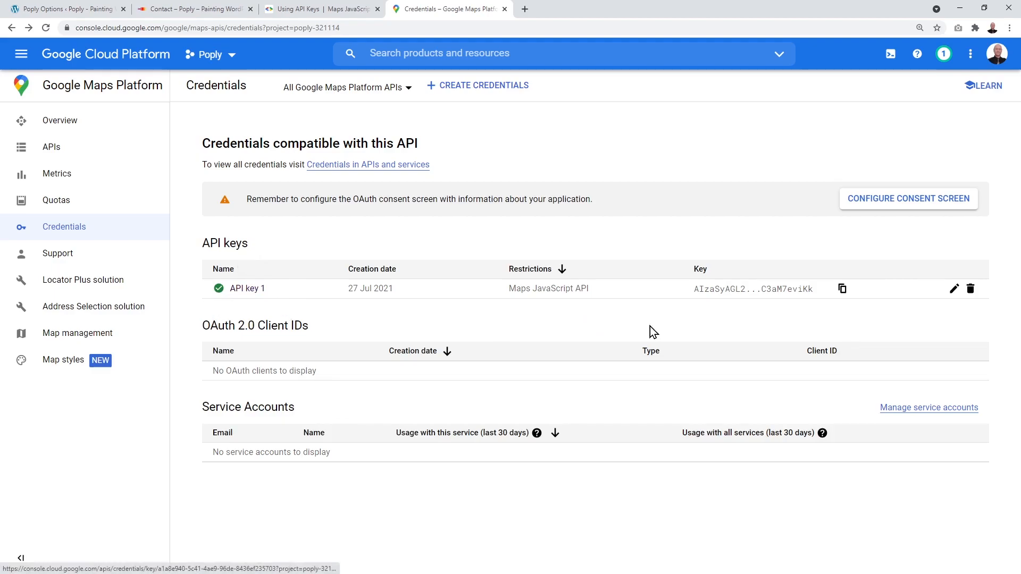
Step: Paste the copied key into Poply Options' Google Map API Key field and save
left_click(843, 290)
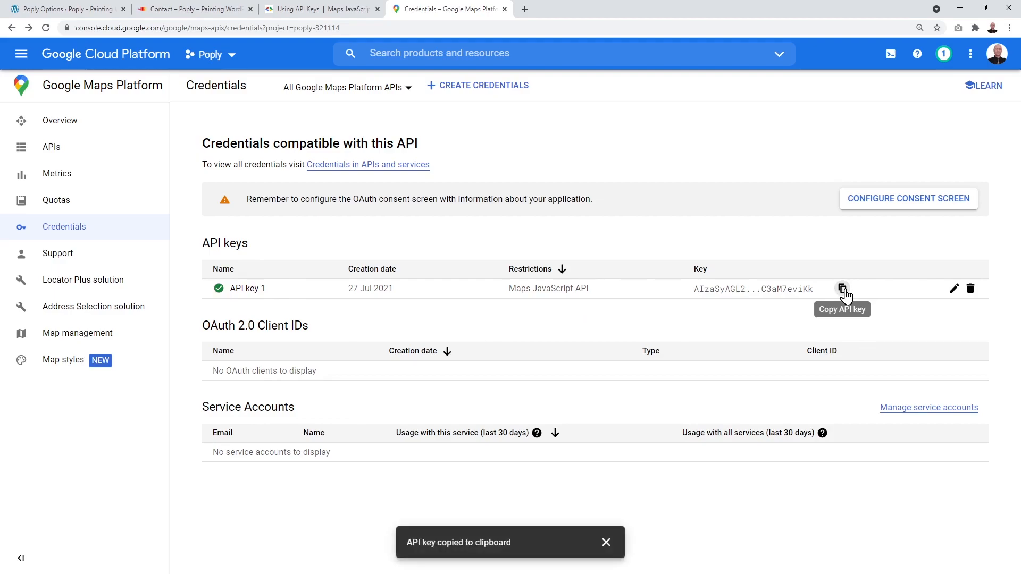
left_click(85, 8)
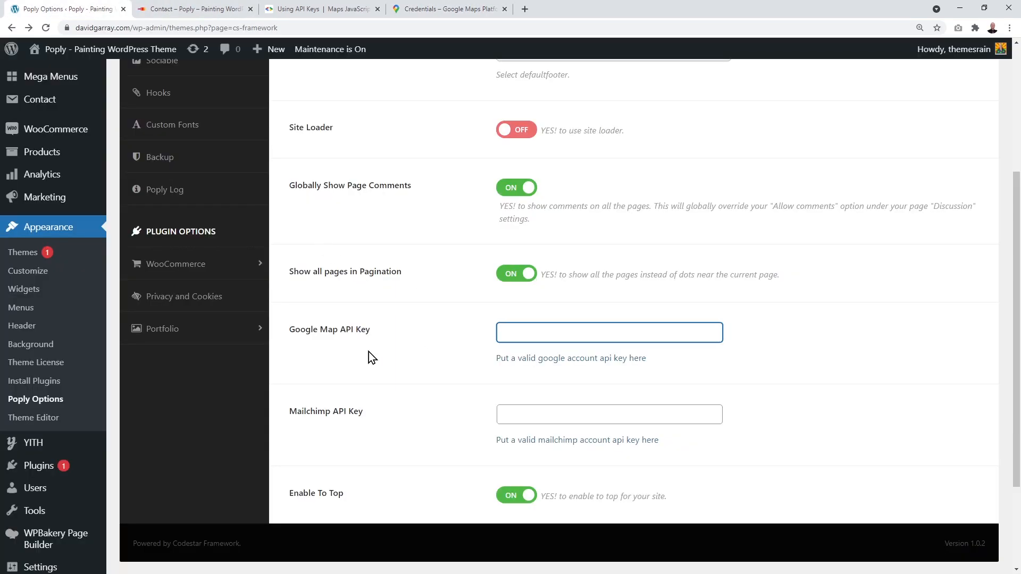
key("ctrl+v")
scroll(430, 451, "down", 1)
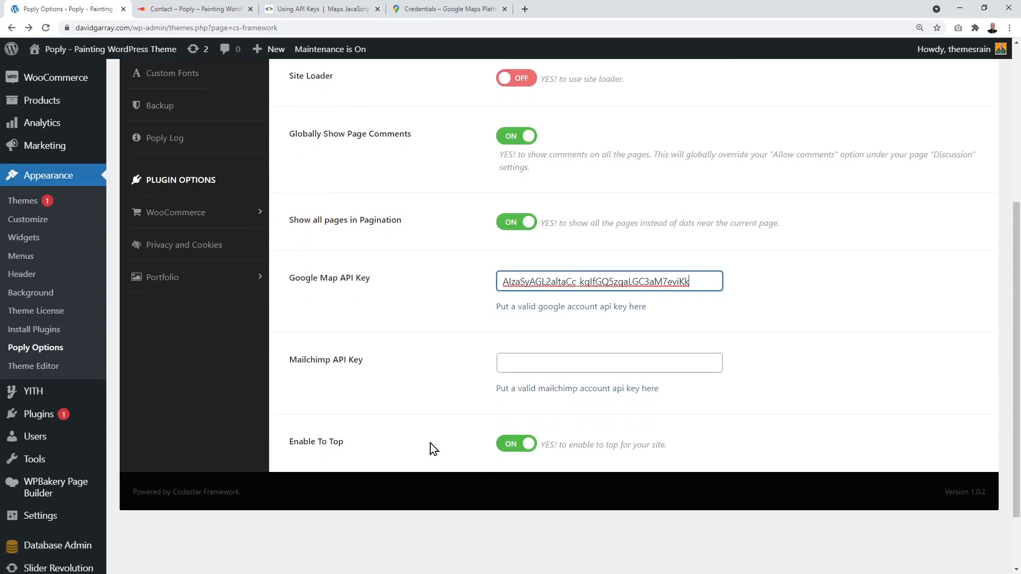
scroll(430, 443, "up", 5)
left_click(915, 104)
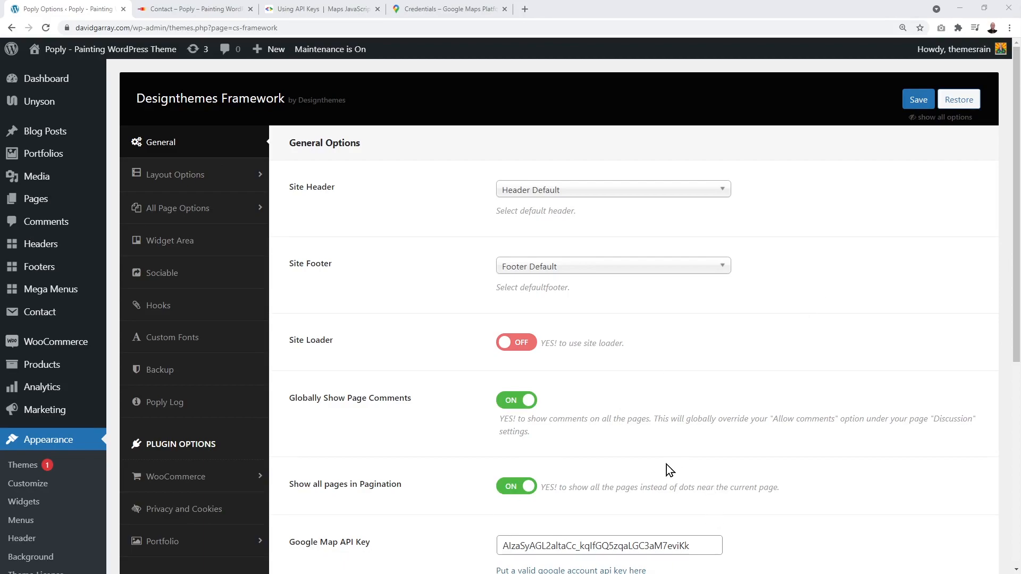
left_click(203, 10)
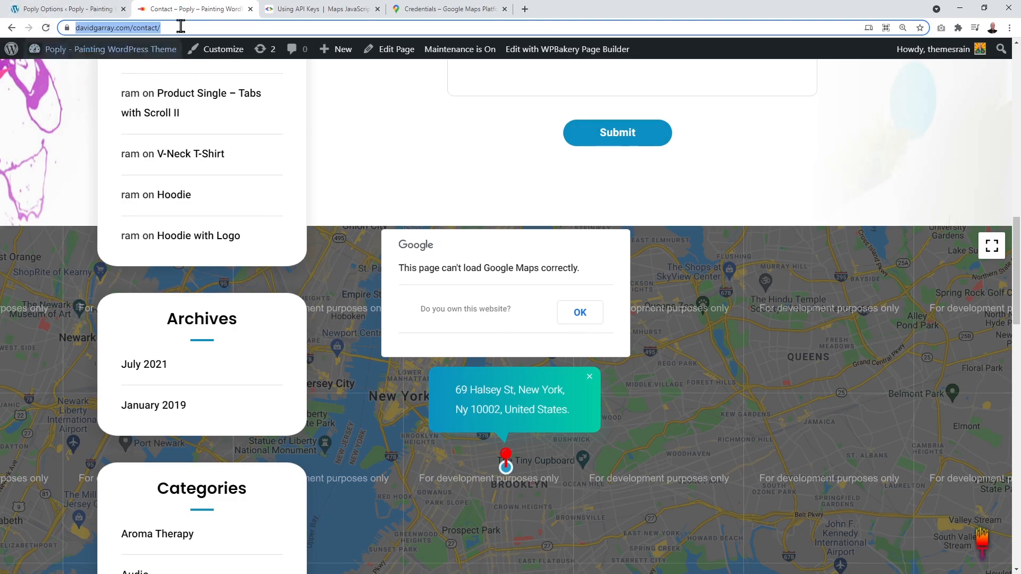
Step: Reload the Contact page to confirm the map loads, then close the Google Cloud tabs
left_click(45, 28)
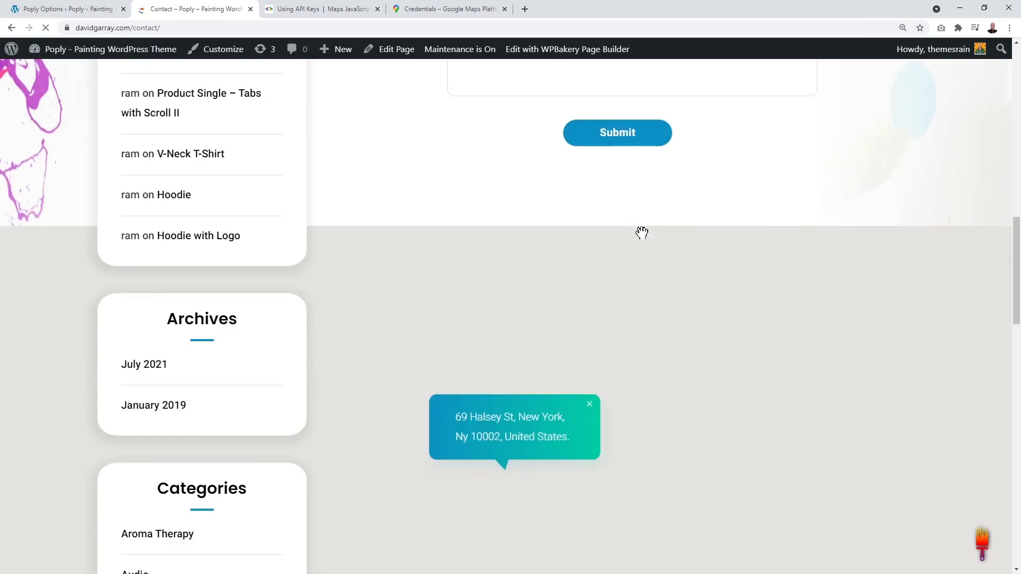
scroll(794, 323, "down", 1)
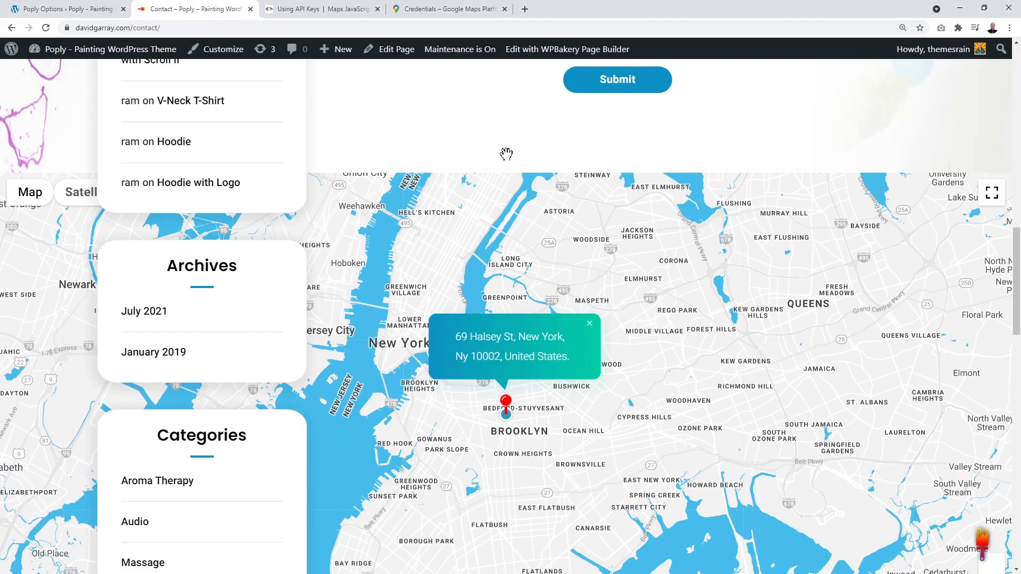
left_click(504, 9)
left_click(377, 9)
left_click(86, 11)
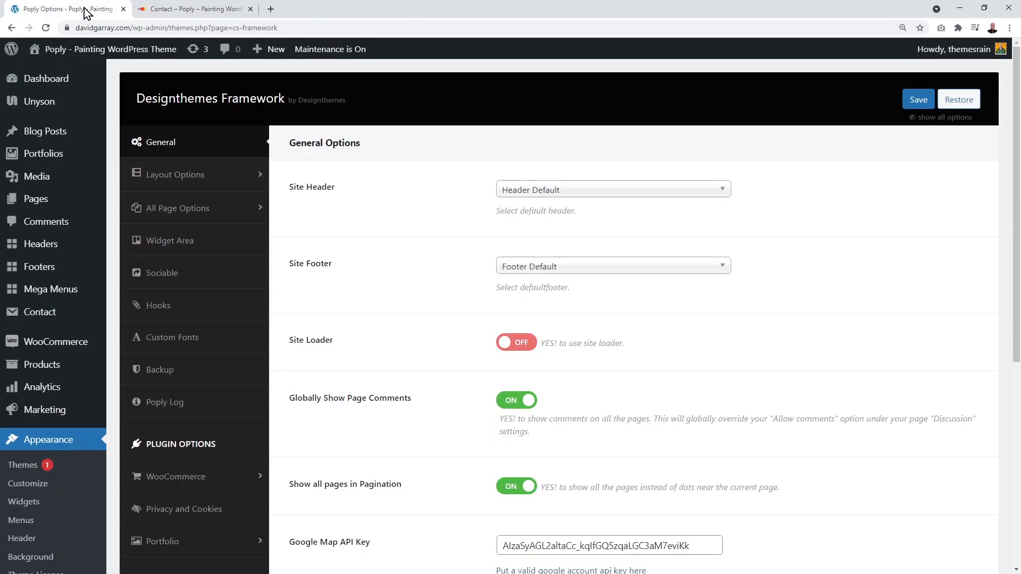
Step: Open the Contact page in WPBakery Page Builder and scroll to its Google Map element
left_click(46, 206)
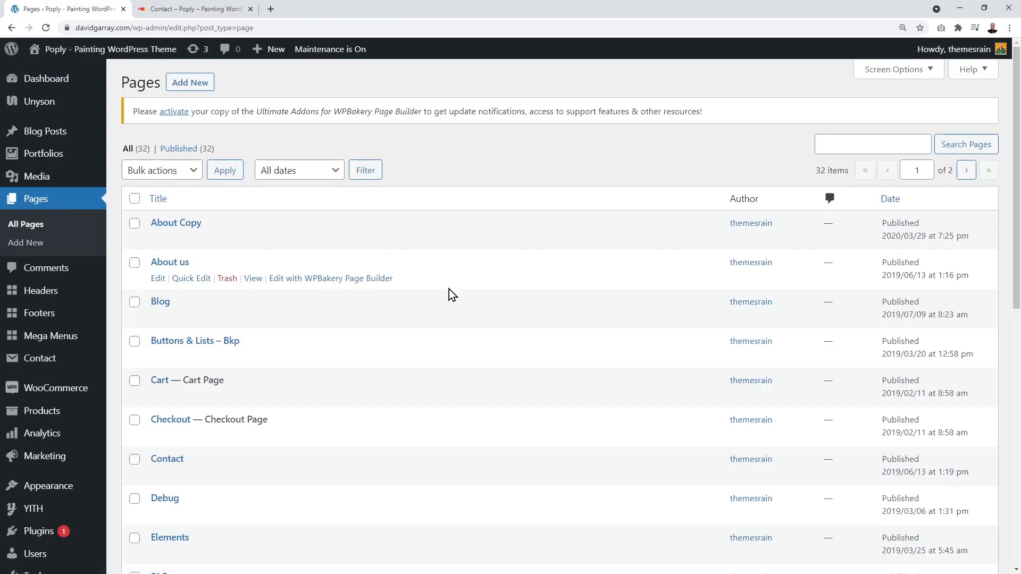
scroll(449, 289, "down", 3)
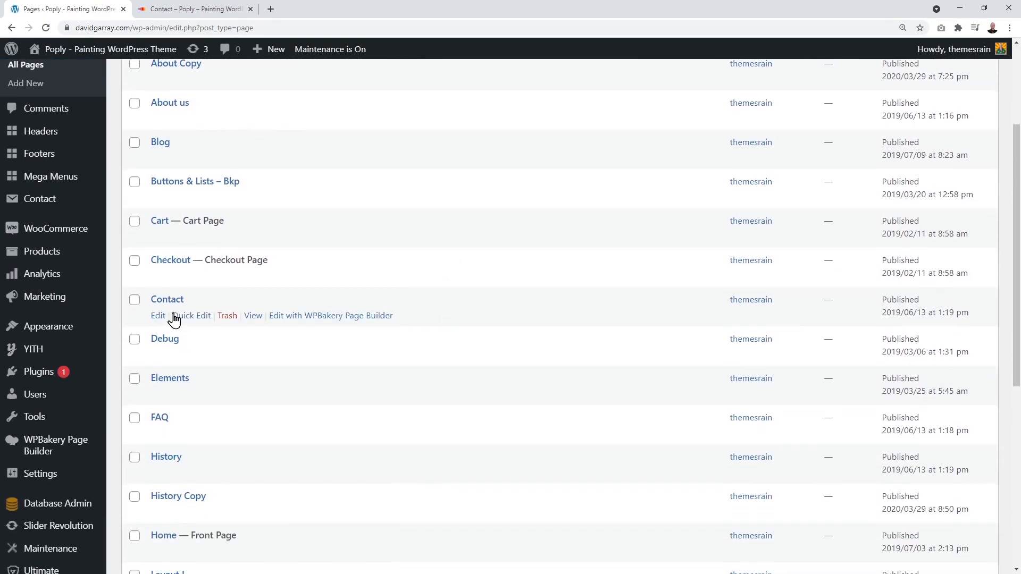
scroll(374, 309, "down", 1)
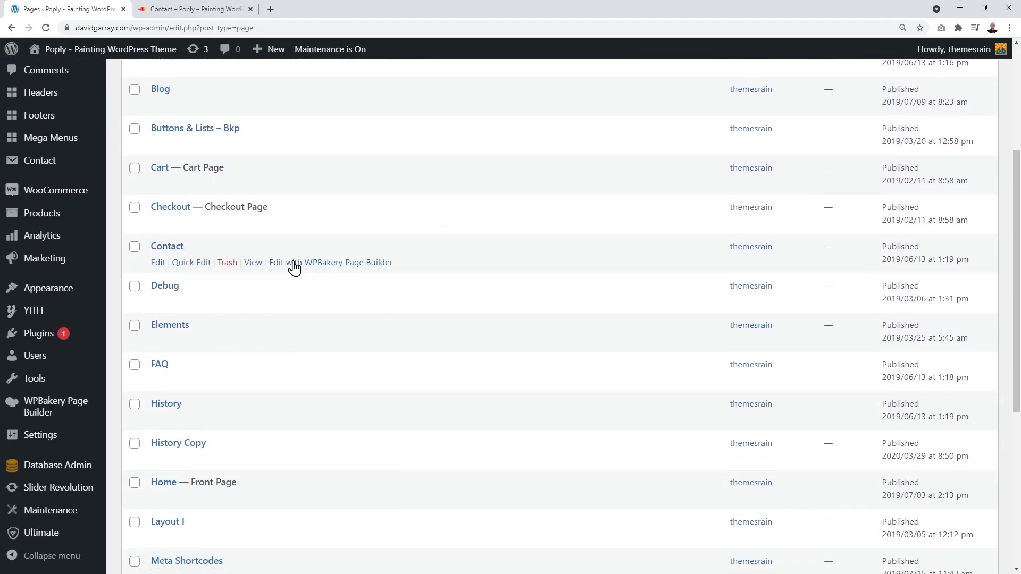
left_click(159, 263)
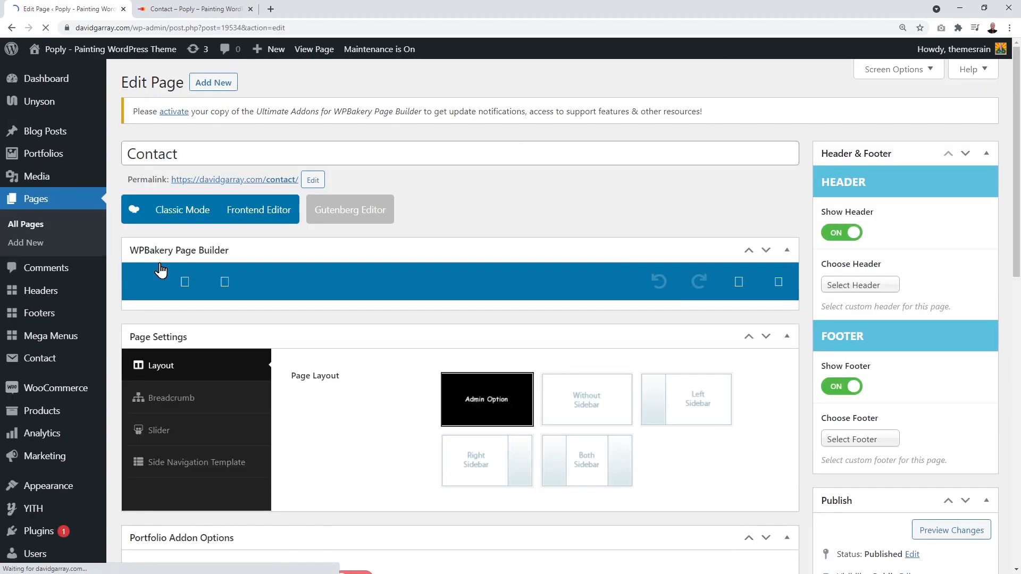
scroll(705, 221, "down", 4)
scroll(704, 222, "down", 10)
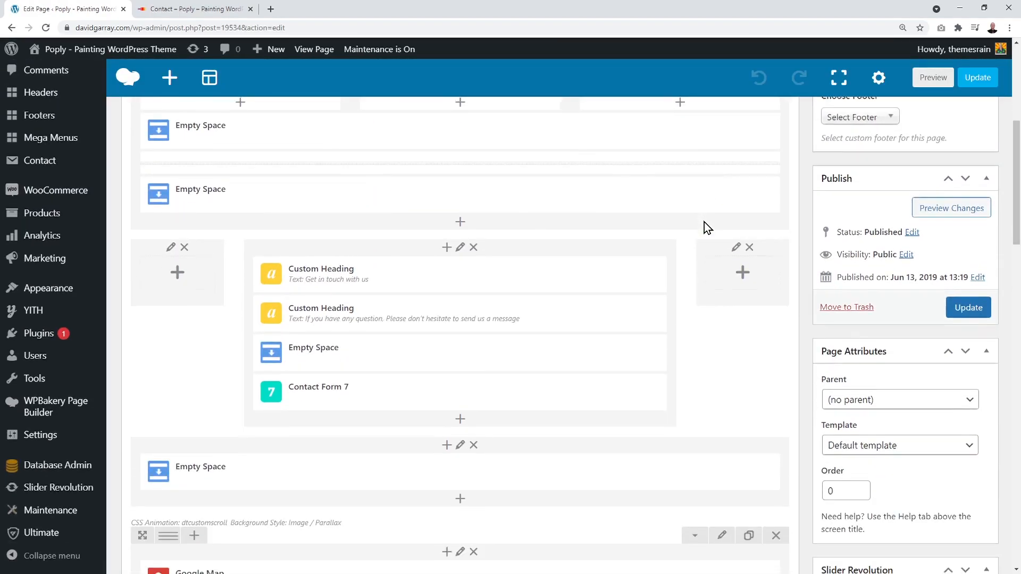
scroll(704, 222, "up", 2)
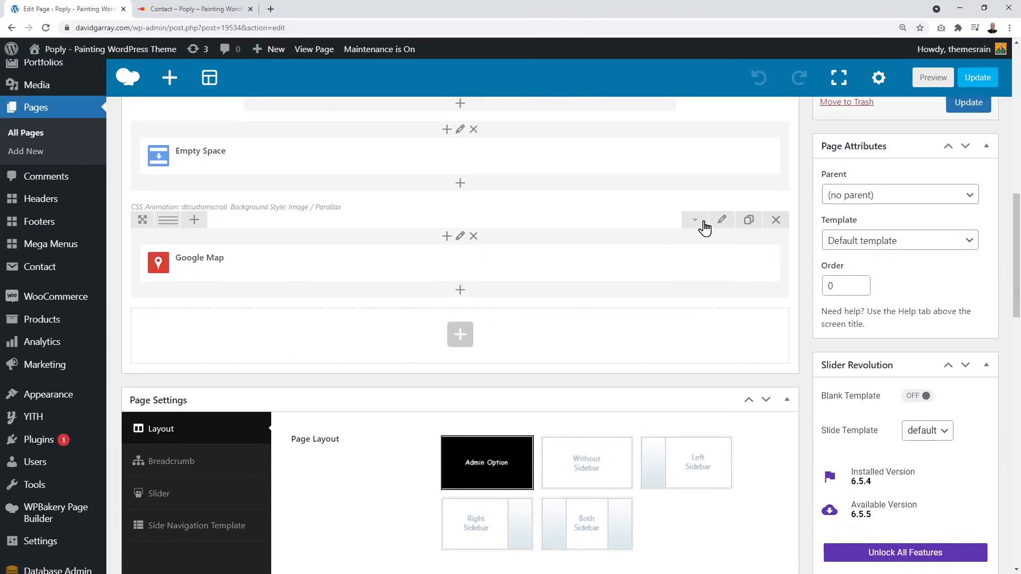
mouse_move(337, 264)
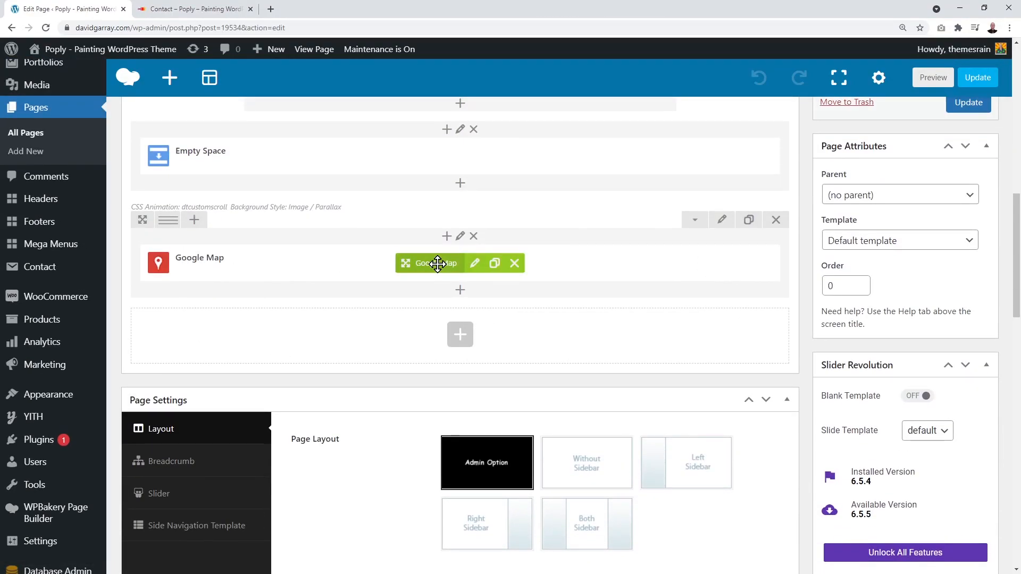
Step: Browse the Google Map element's map types and styles, comparing against the live map, keeping Style 26
left_click(475, 264)
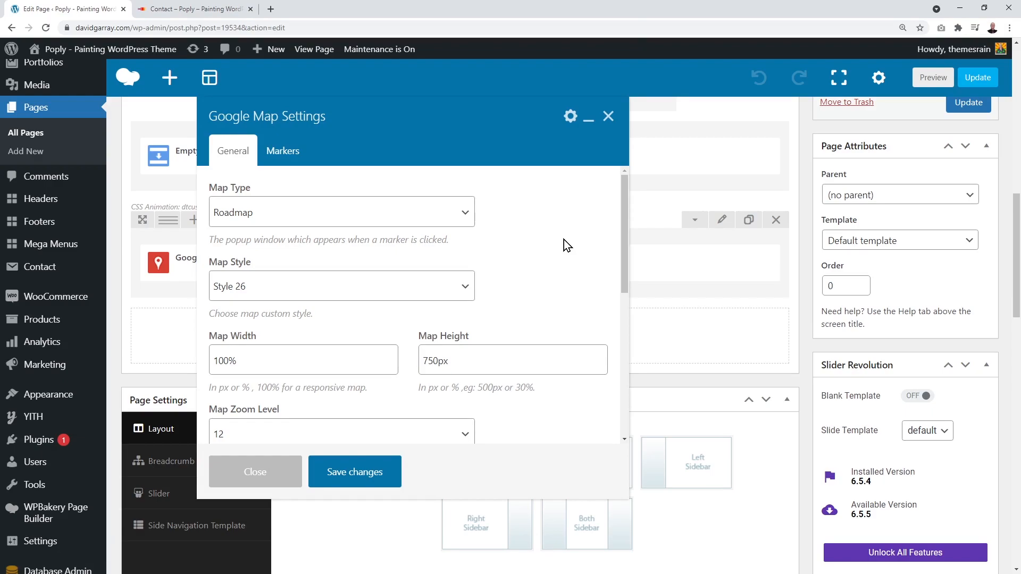
left_click(468, 216)
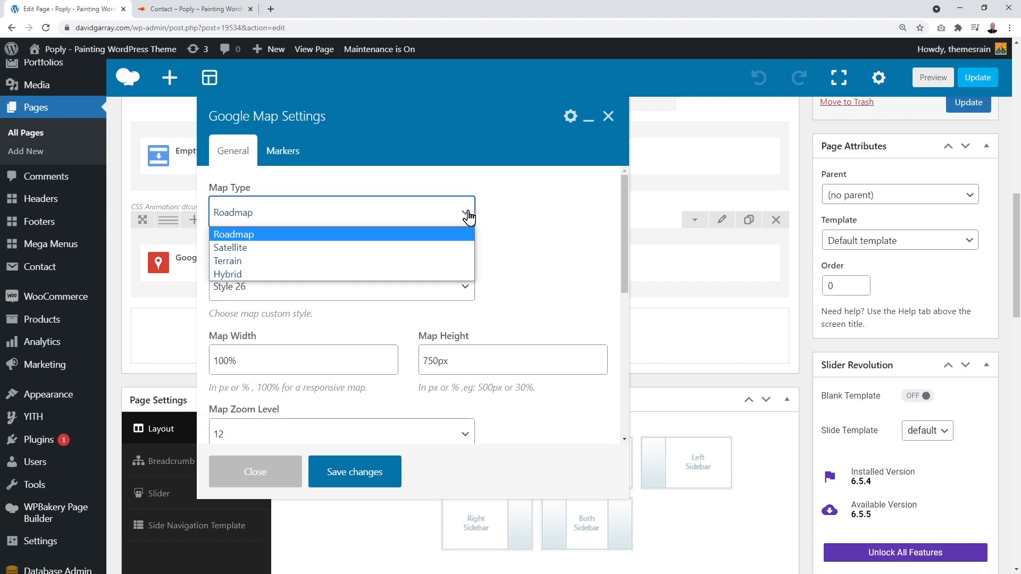
left_click(198, 9)
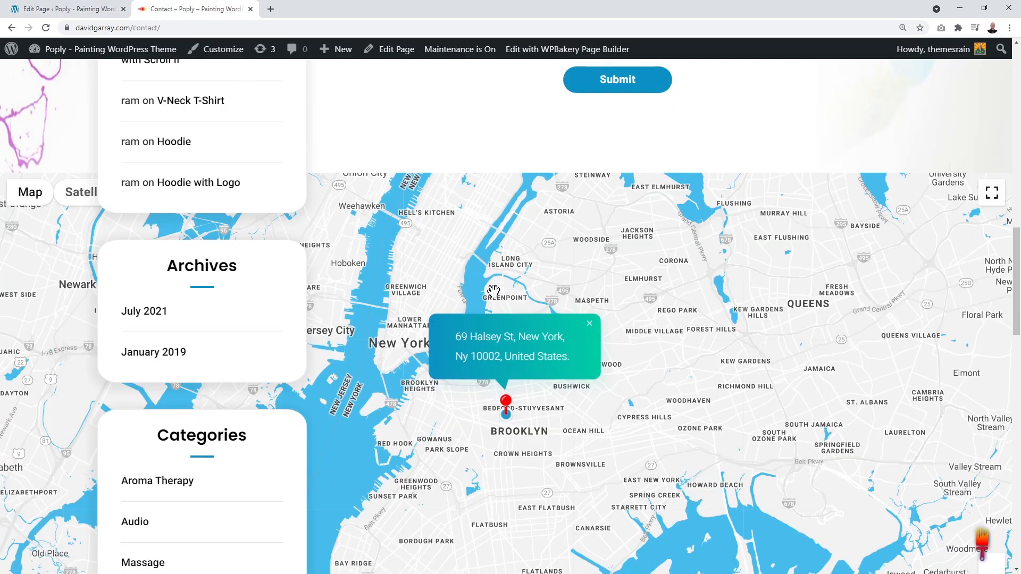
left_click(86, 14)
left_click(537, 227)
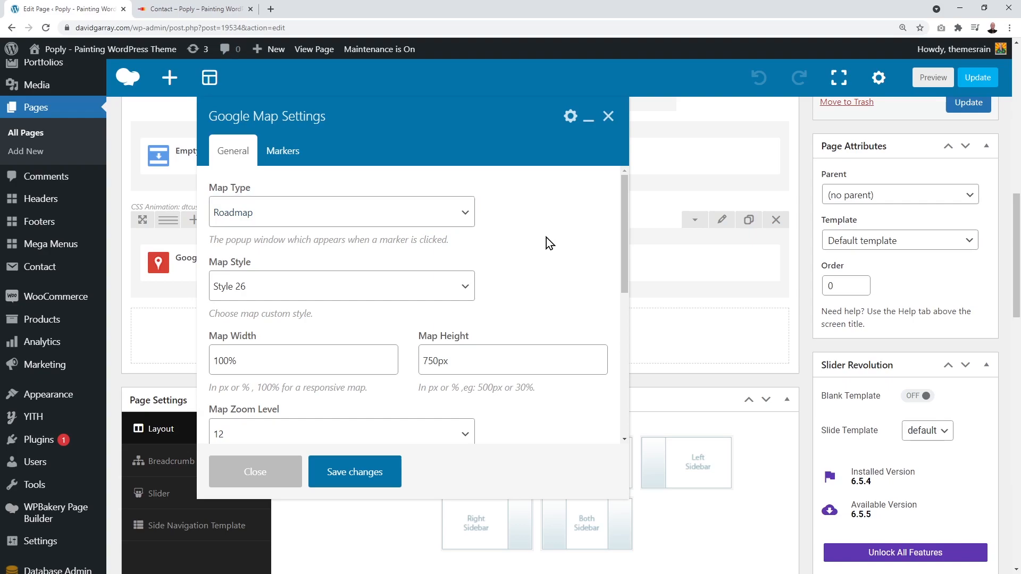
scroll(547, 237, "down", 1)
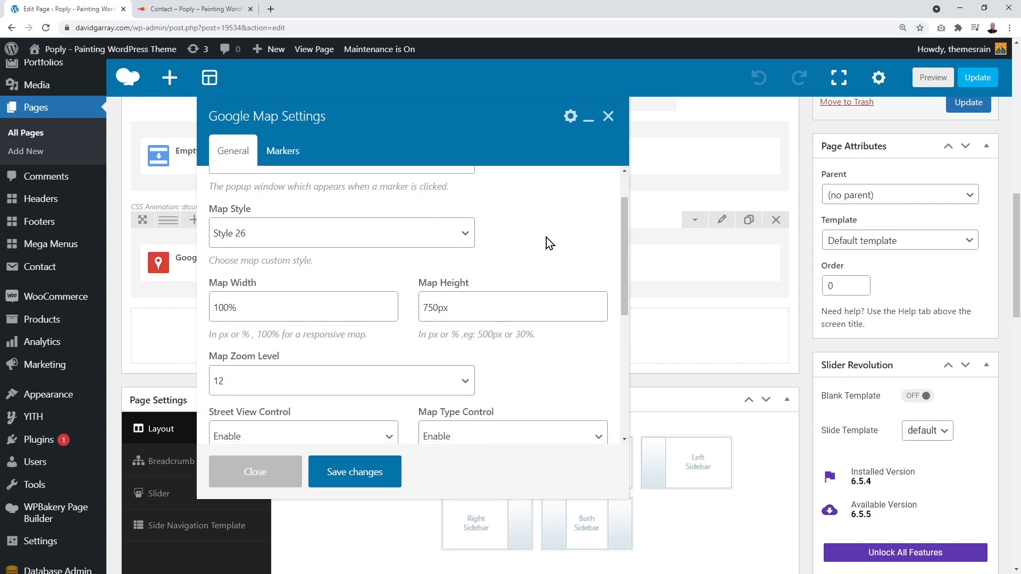
left_click(468, 238)
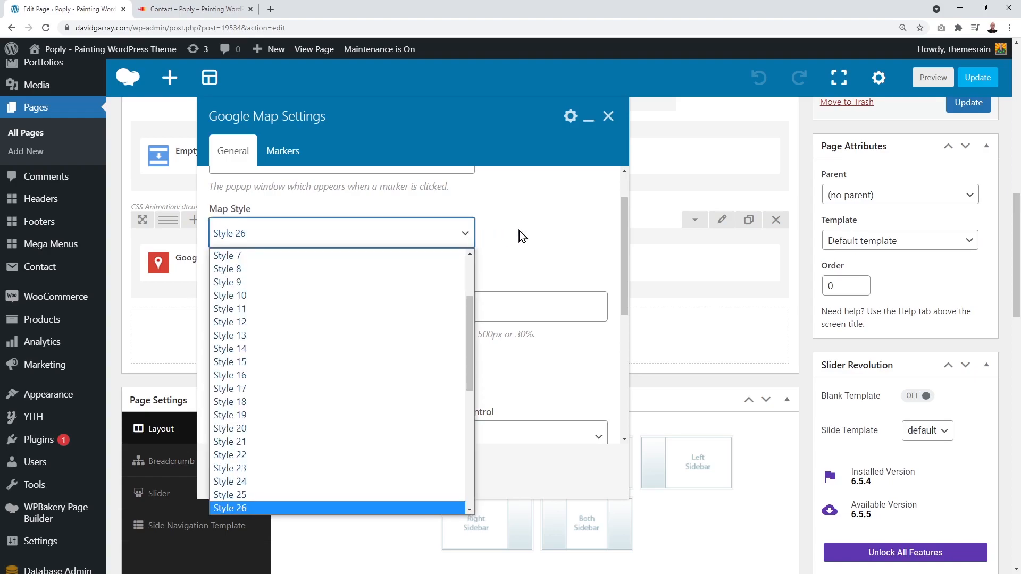
scroll(420, 357, "down", 6)
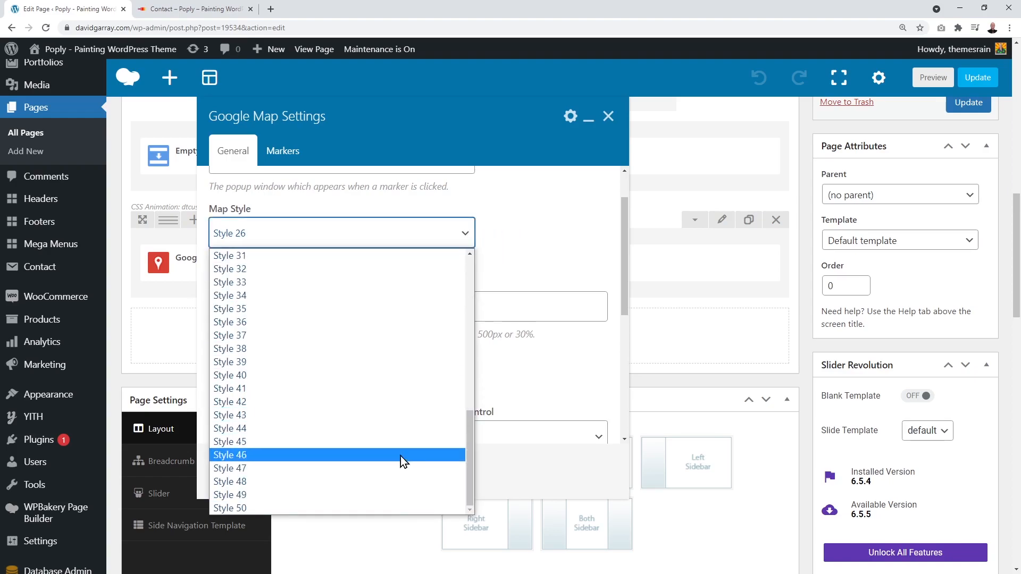
left_click(525, 236)
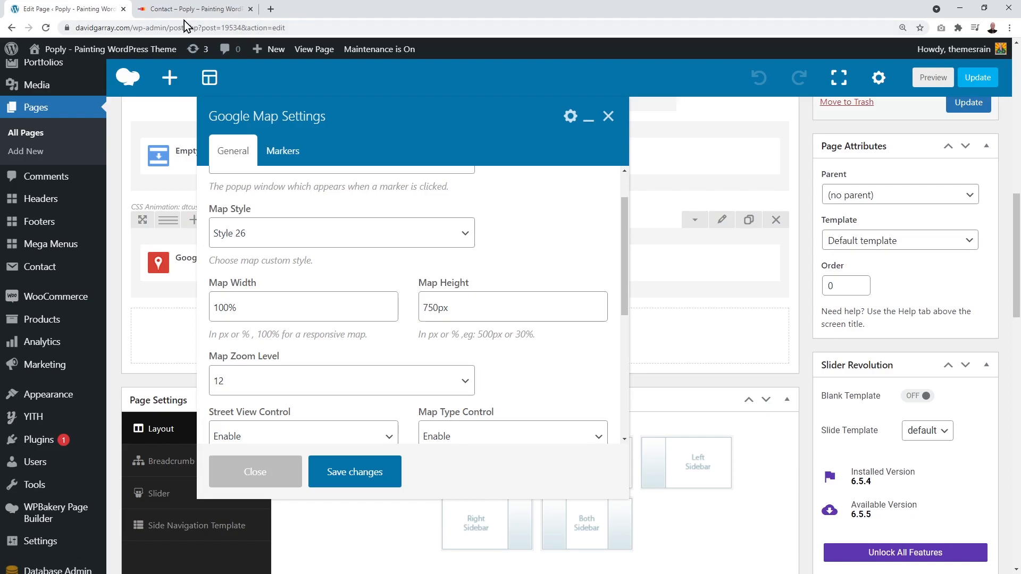
left_click(191, 9)
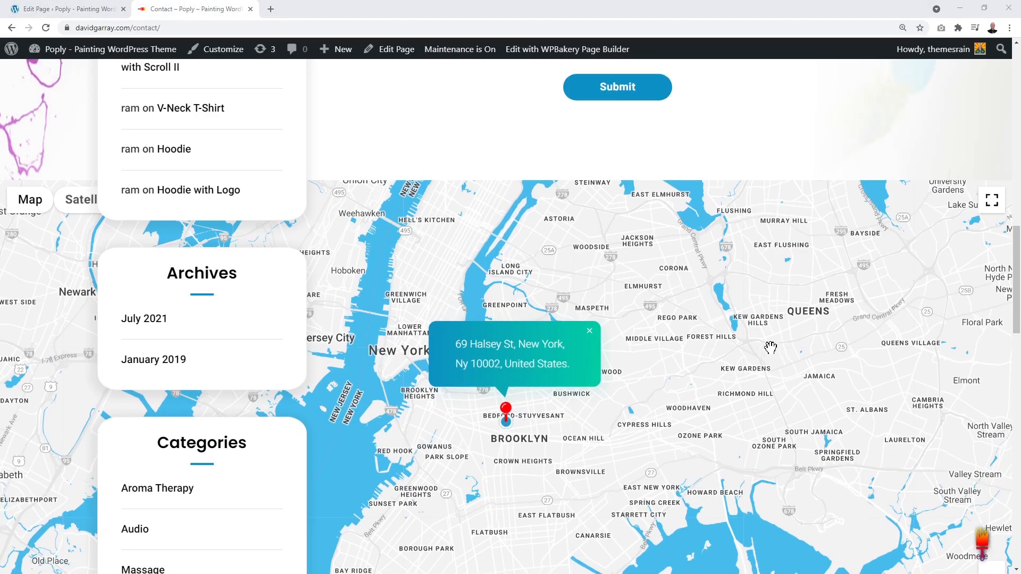
scroll(771, 348, "up", 15)
scroll(770, 348, "down", 6)
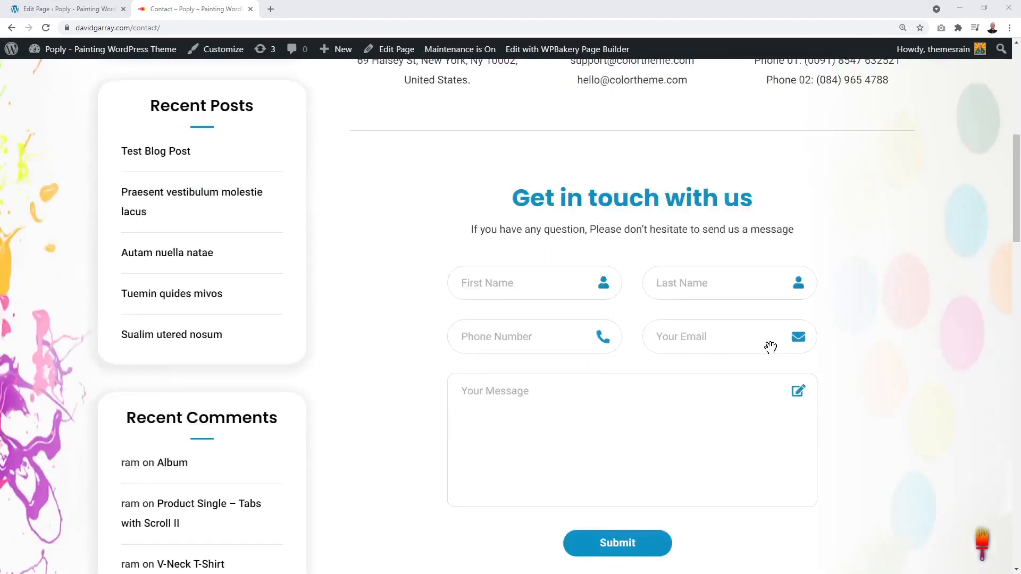
scroll(771, 348, "down", 10)
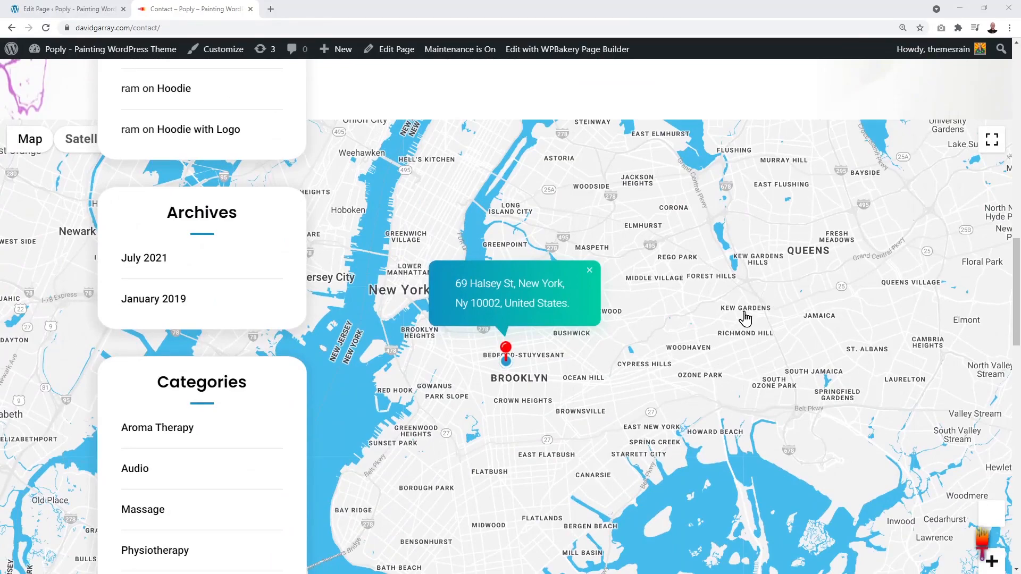
left_click(101, 9)
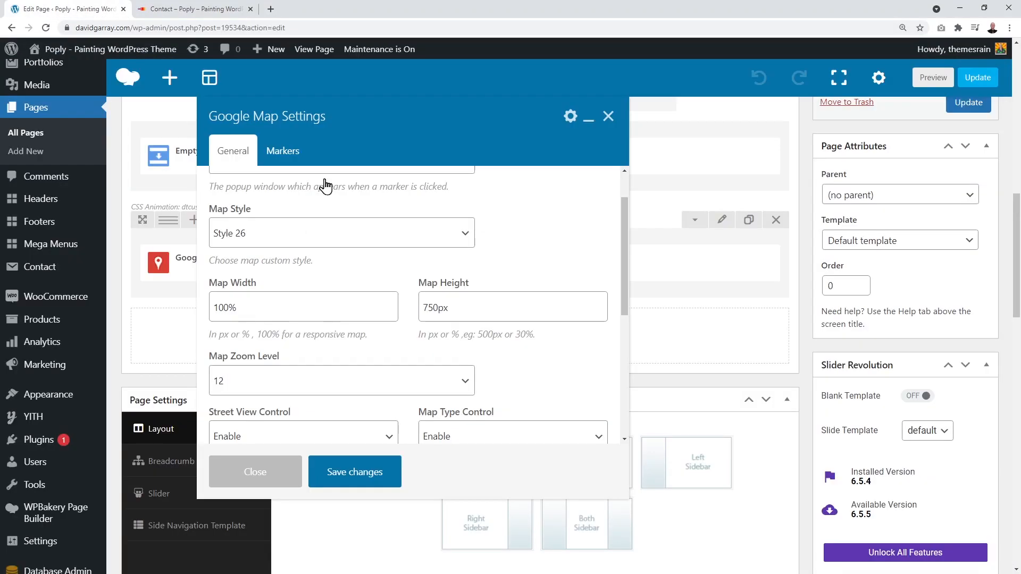
Step: Set the map style to Style 47, update the page, and reload the live Contact map
left_click(436, 246)
scroll(381, 374, "down", 5)
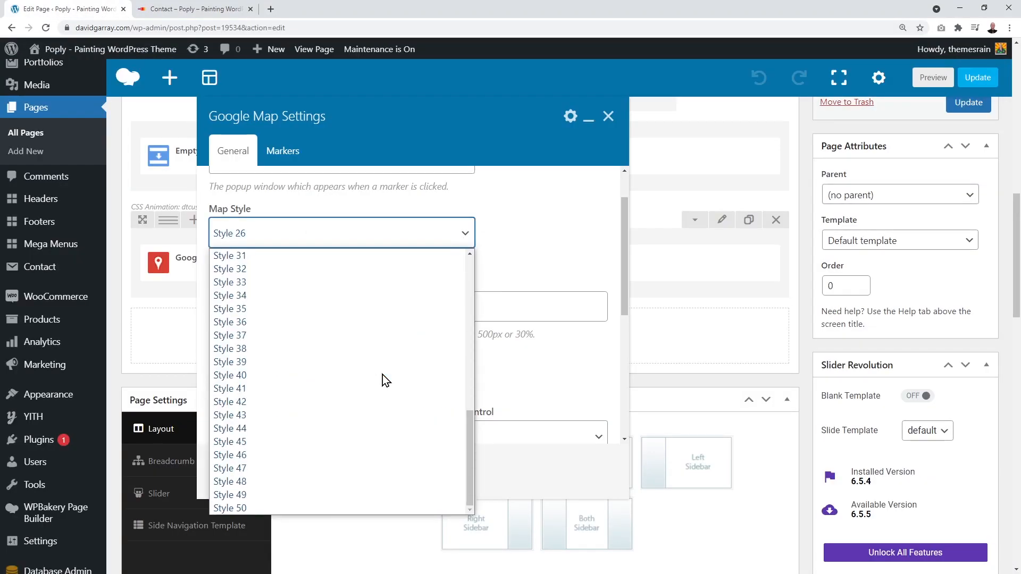
left_click(283, 468)
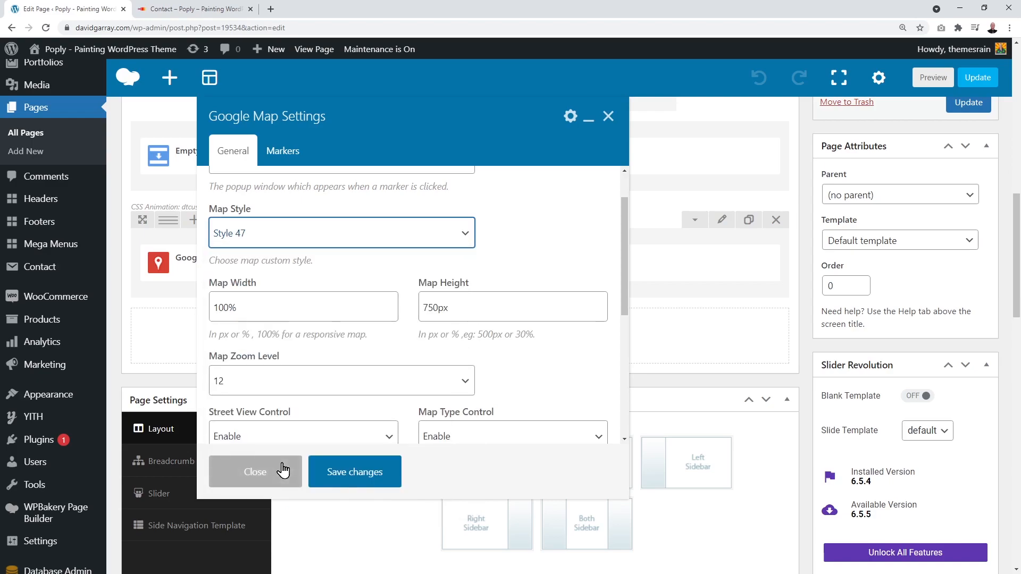
left_click(366, 479)
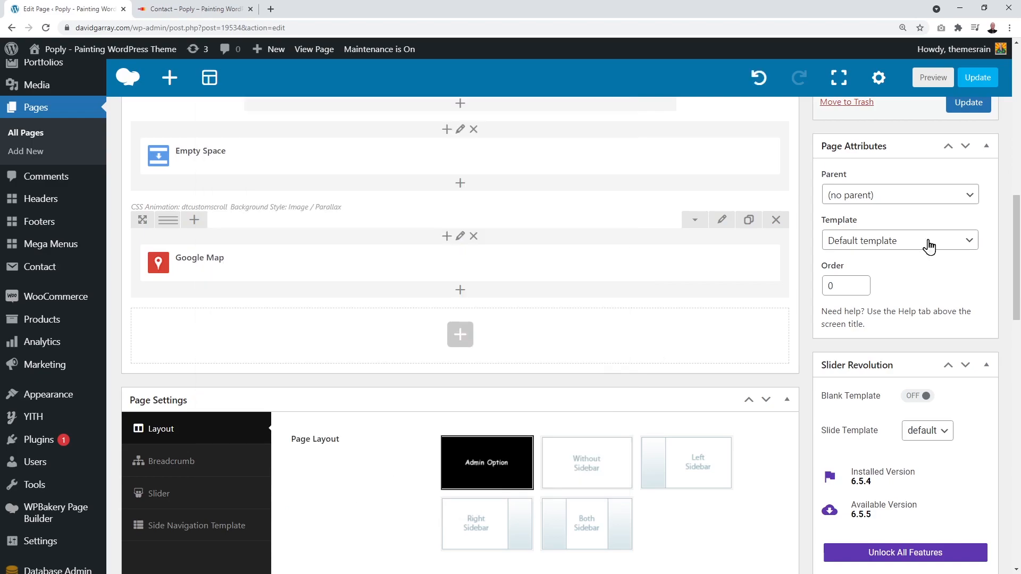
left_click(978, 78)
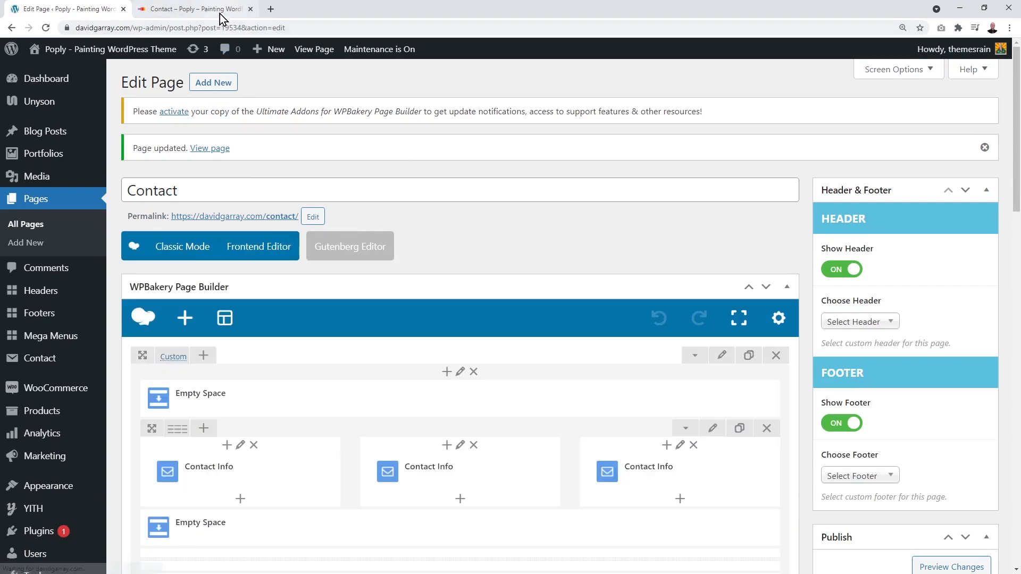
left_click(219, 14)
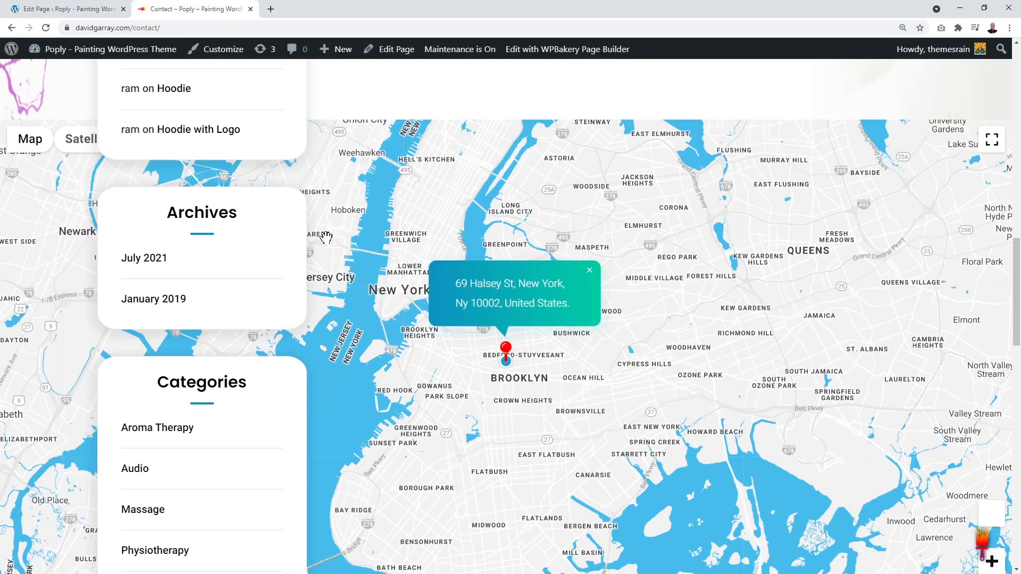
key("F5")
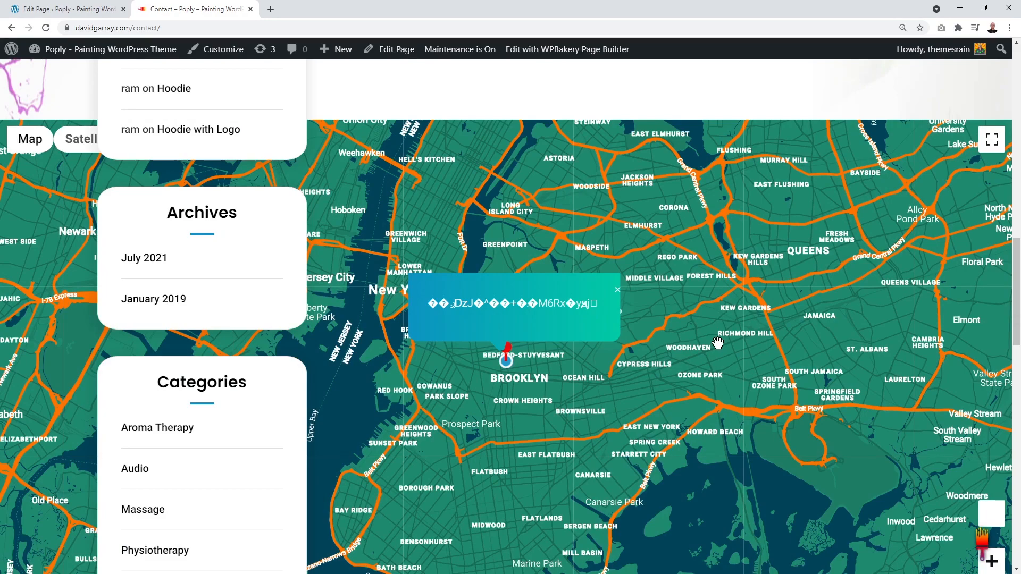
left_click(74, 9)
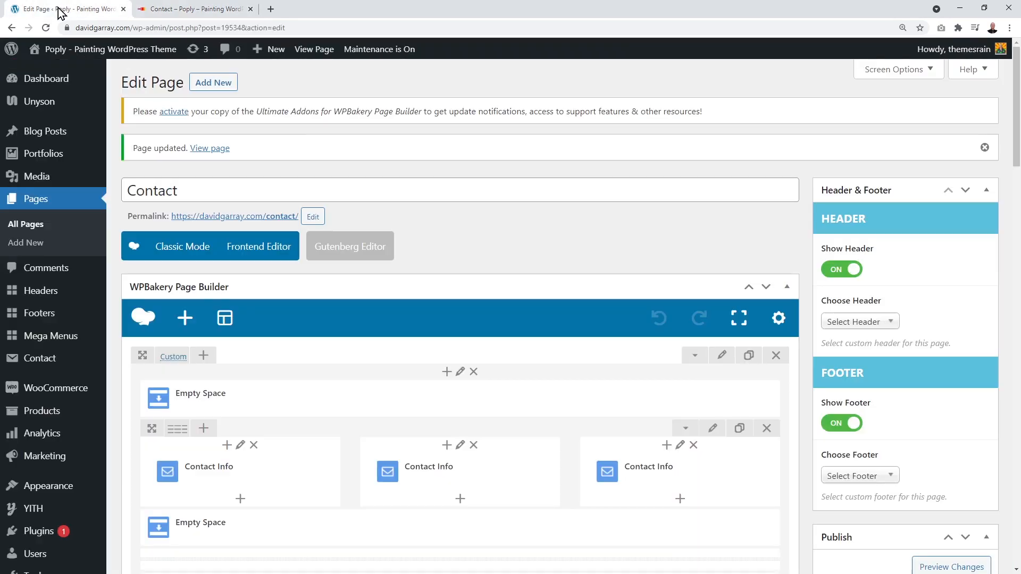
Step: Reopen the Google Map settings, pick Style 26, and expand the marker showing 40.6818511, -73.9509184
scroll(486, 356, "down", 14)
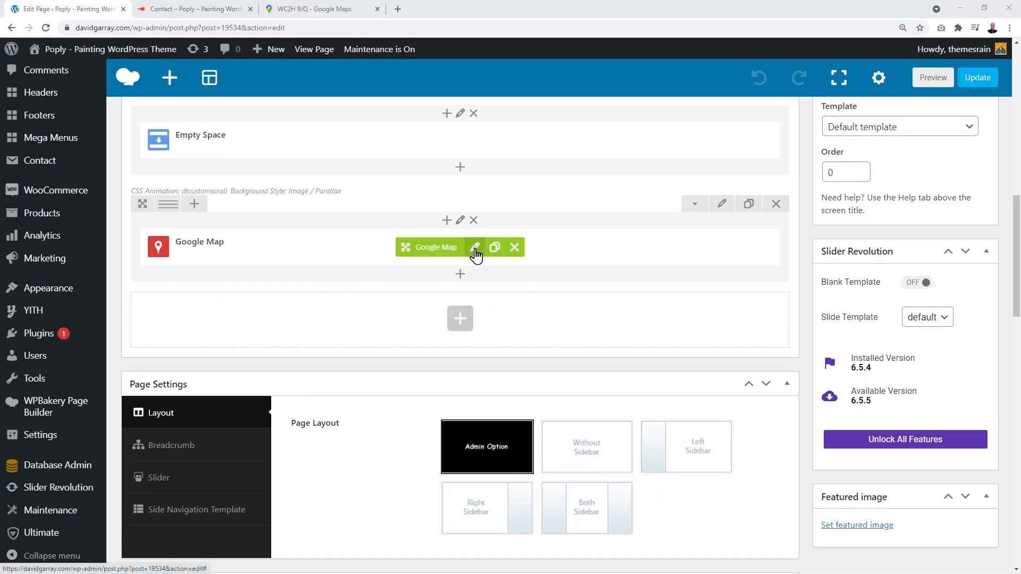
left_click(475, 250)
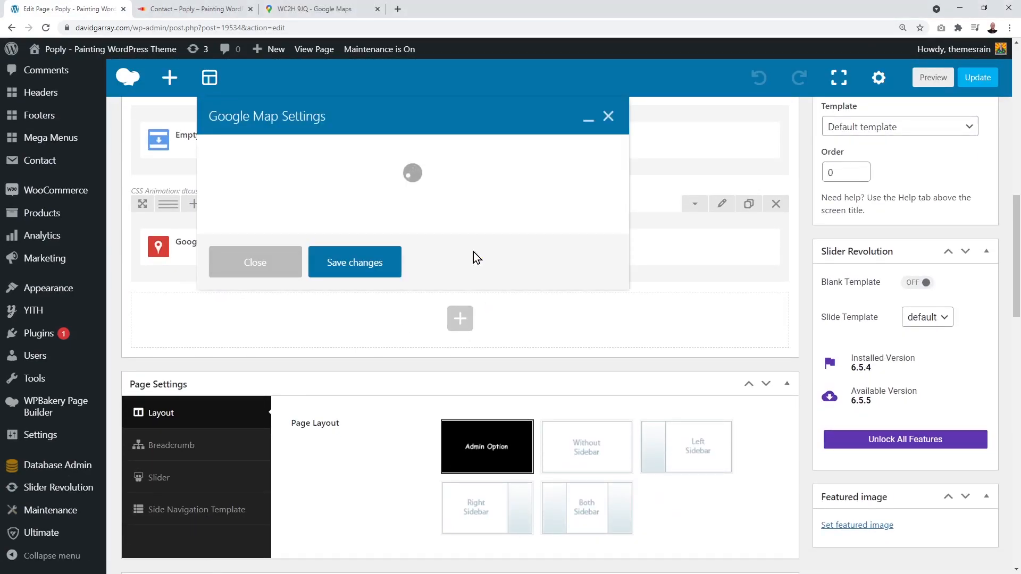
left_click(440, 294)
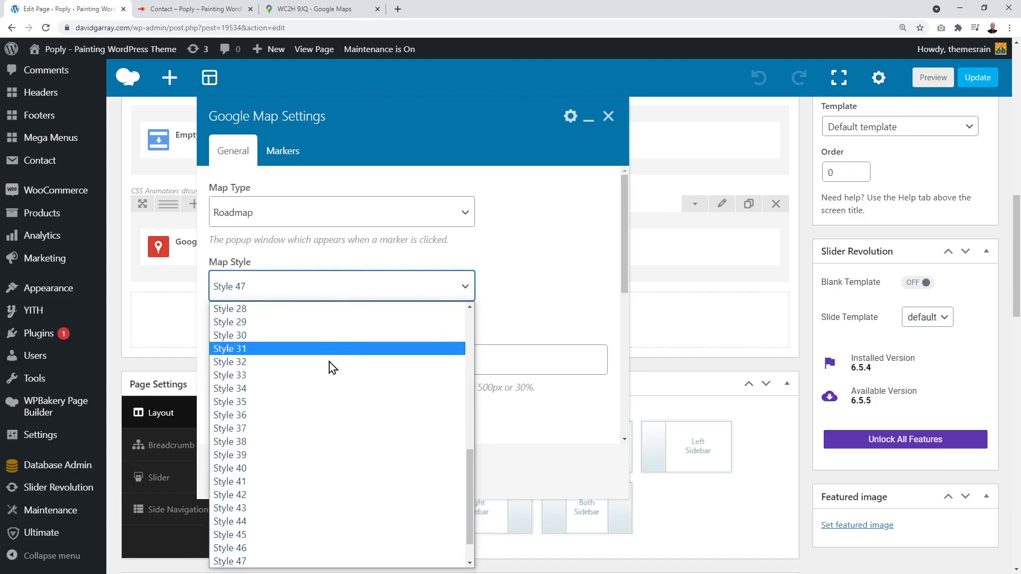
scroll(340, 367, "up", 2)
left_click(276, 388)
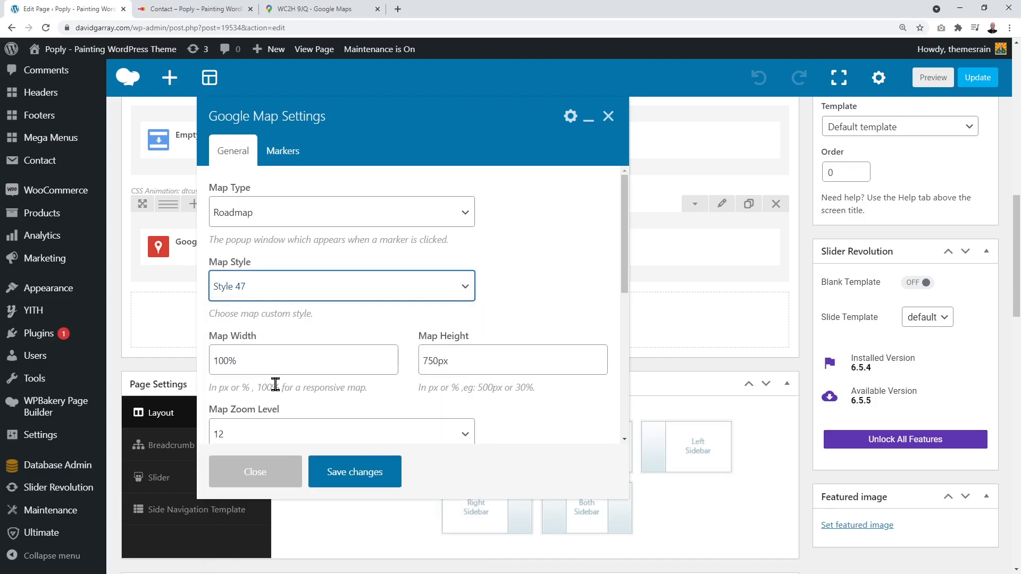
left_click(569, 239)
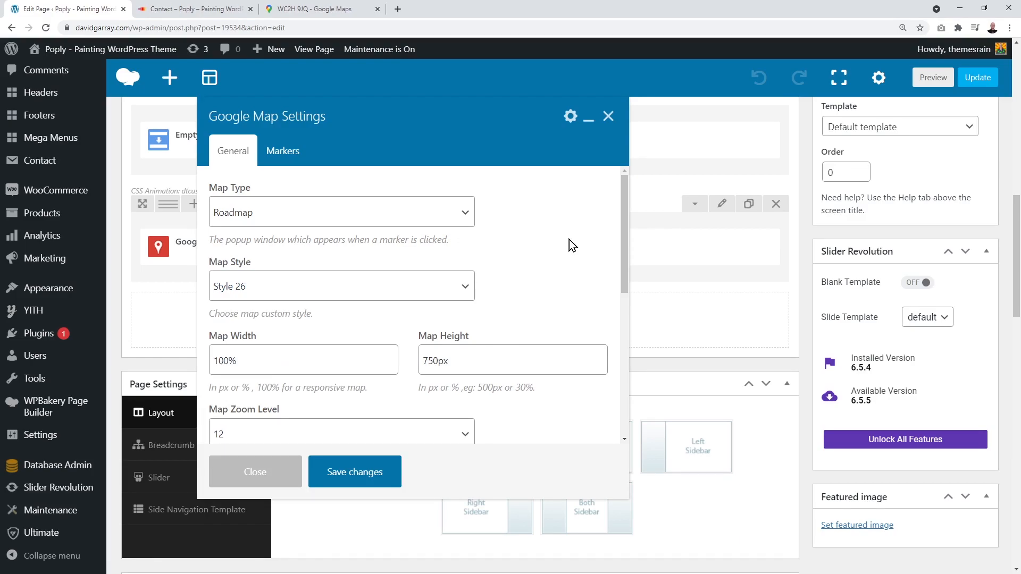
left_click(283, 153)
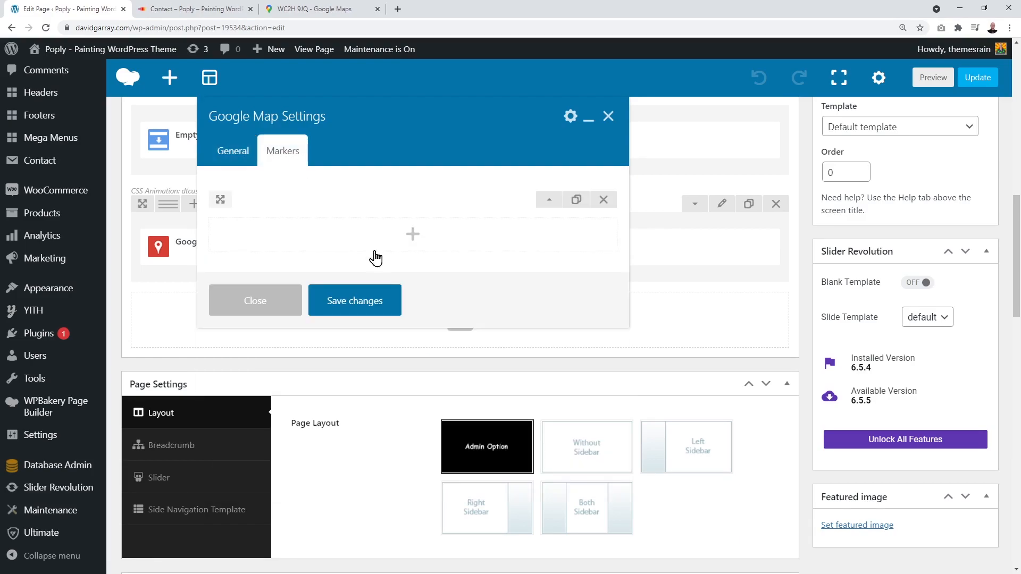
left_click(550, 202)
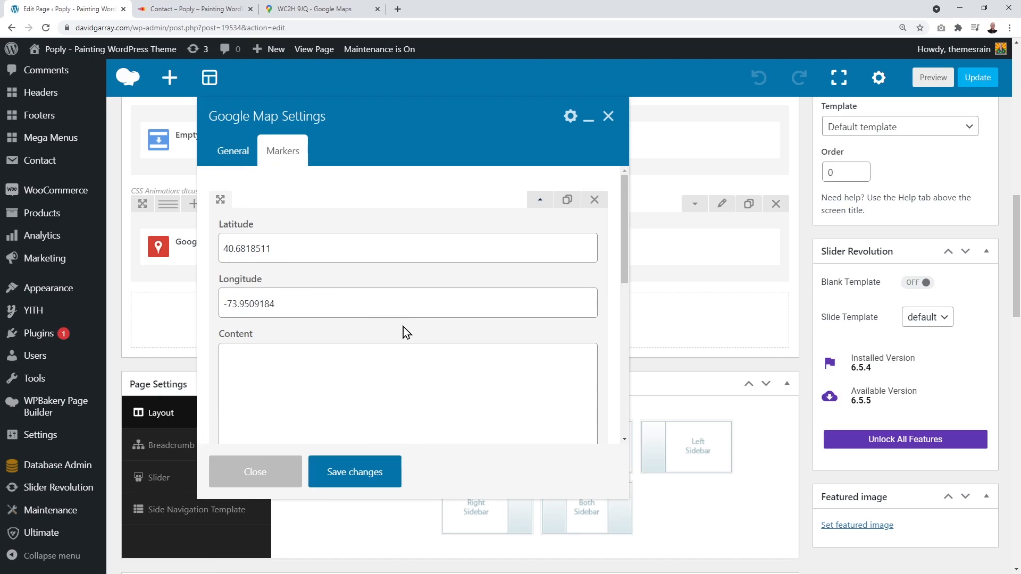
Step: Copy the coordinates 51.51523, -0.12440 of the spot by Short's Gardens in Google Maps
left_click(321, 14)
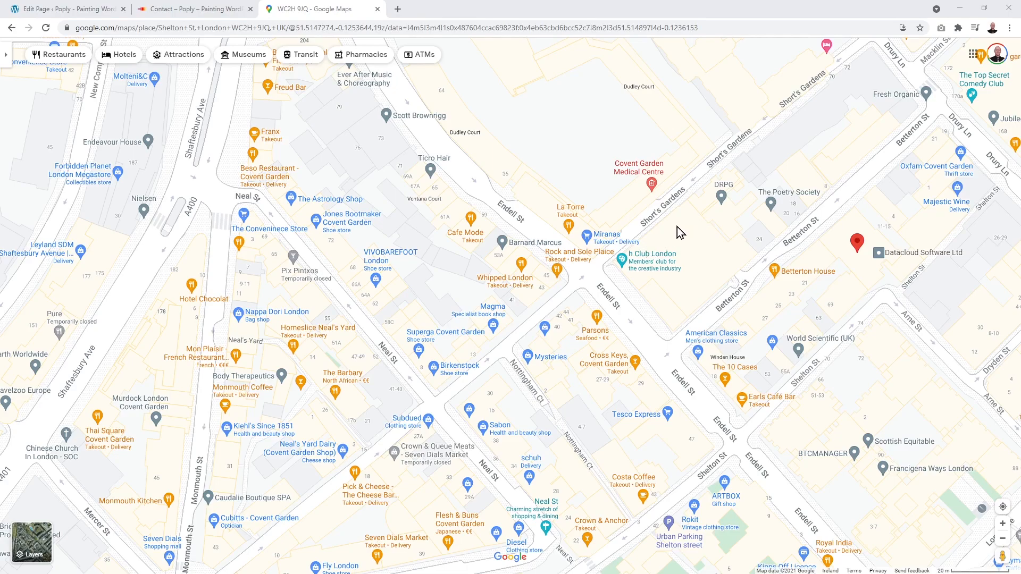
mouse_move(643, 275)
right_click(701, 154)
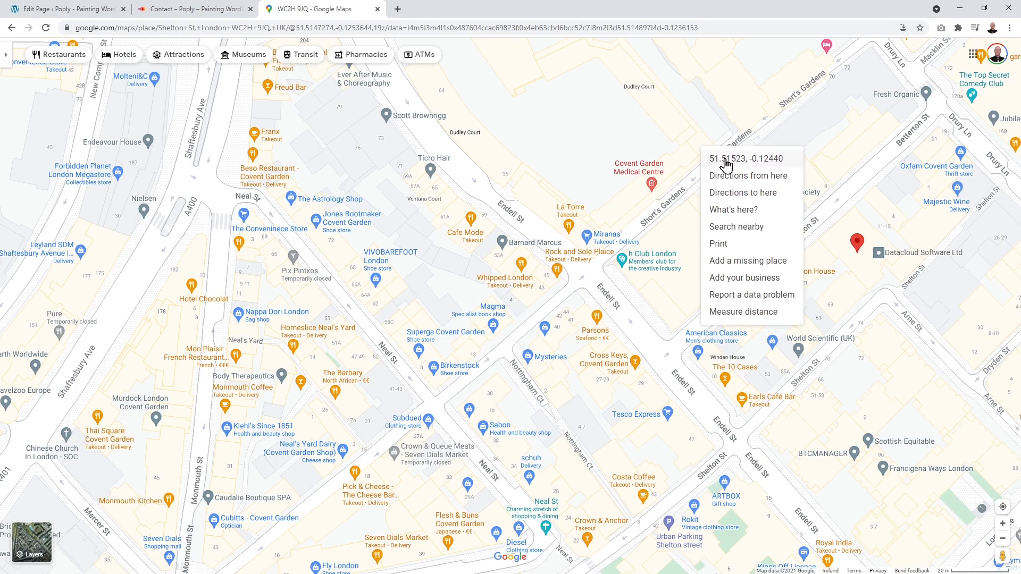
left_click(744, 164)
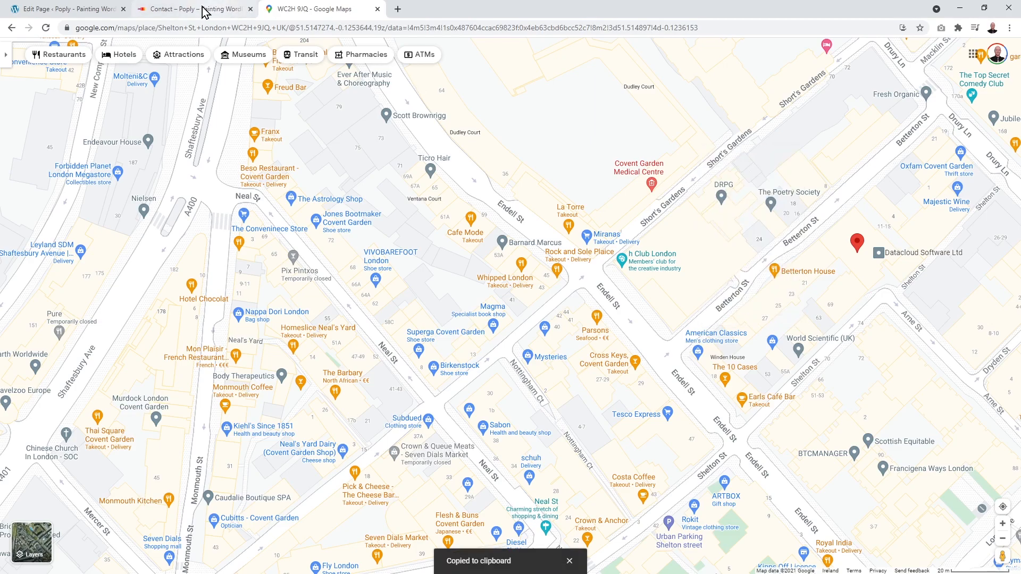
left_click(80, 10)
Step: Set the marker to latitude 51.51522898718197, longitude -0.12440420828817676, and update the page
left_click_drag(291, 254, 234, 249)
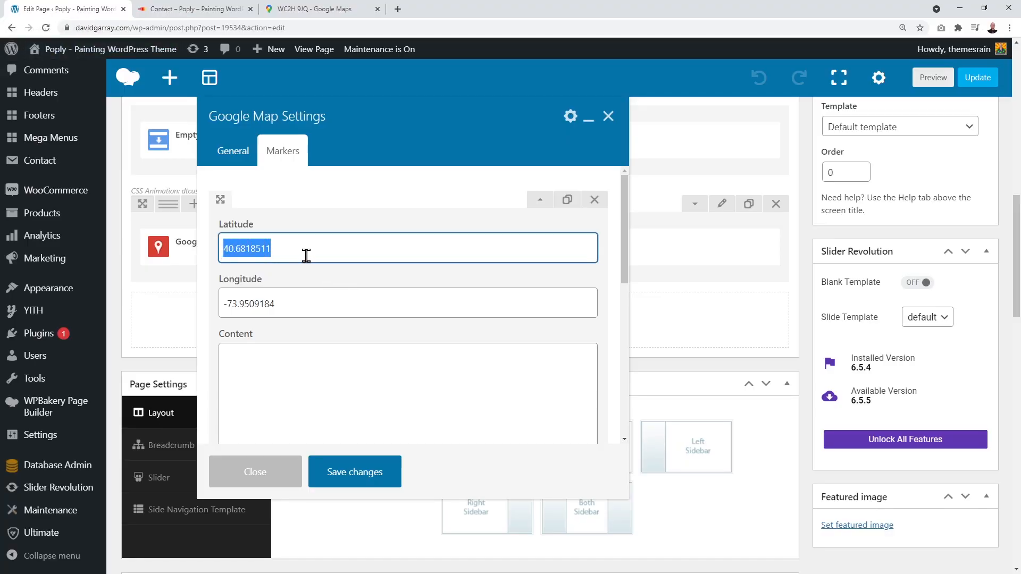
type("51.51522898718197, -0.12440420828817676")
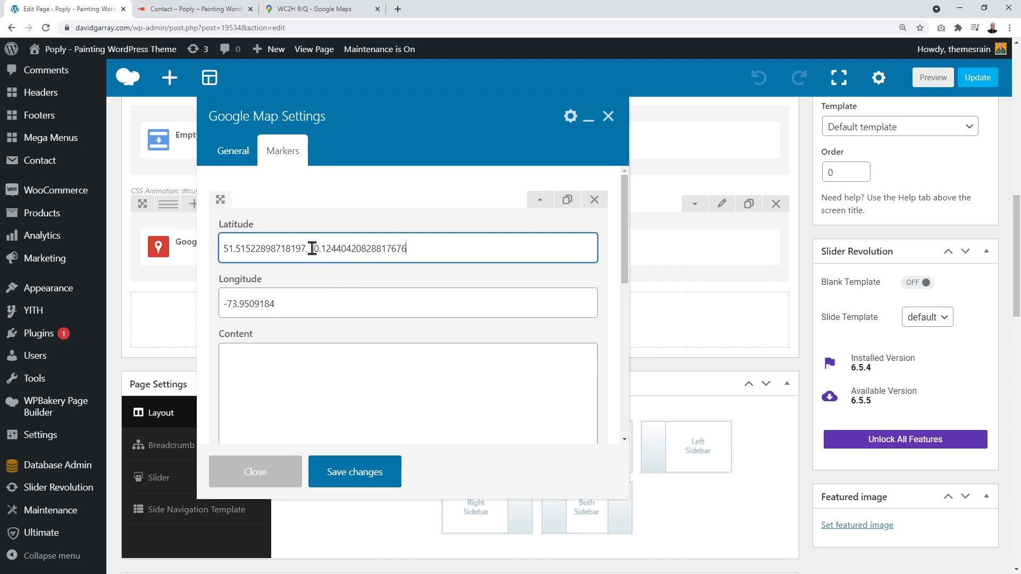
left_click_drag(311, 249, 437, 258)
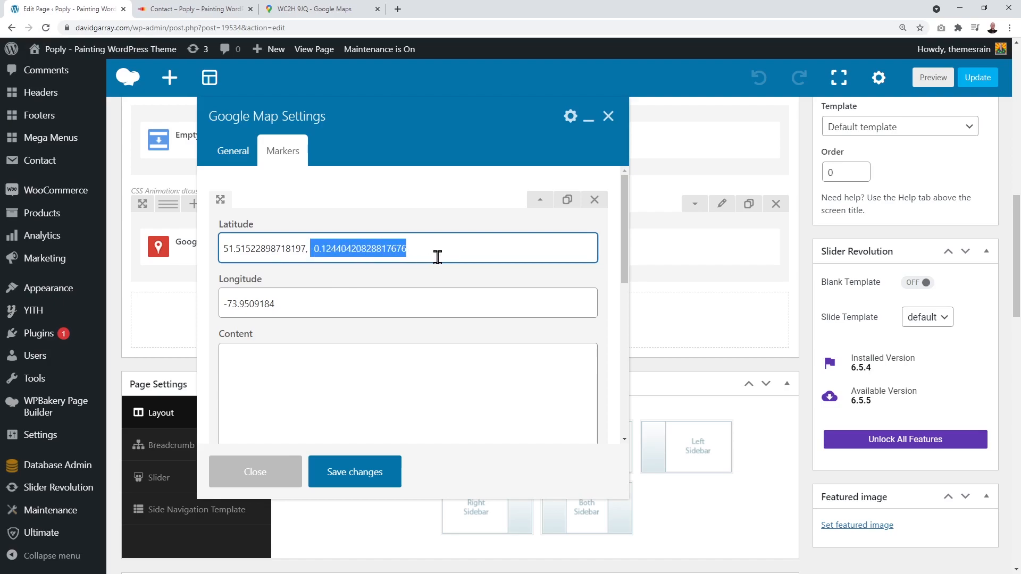
key("ctrl+x")
left_click_drag(276, 305, 196, 304)
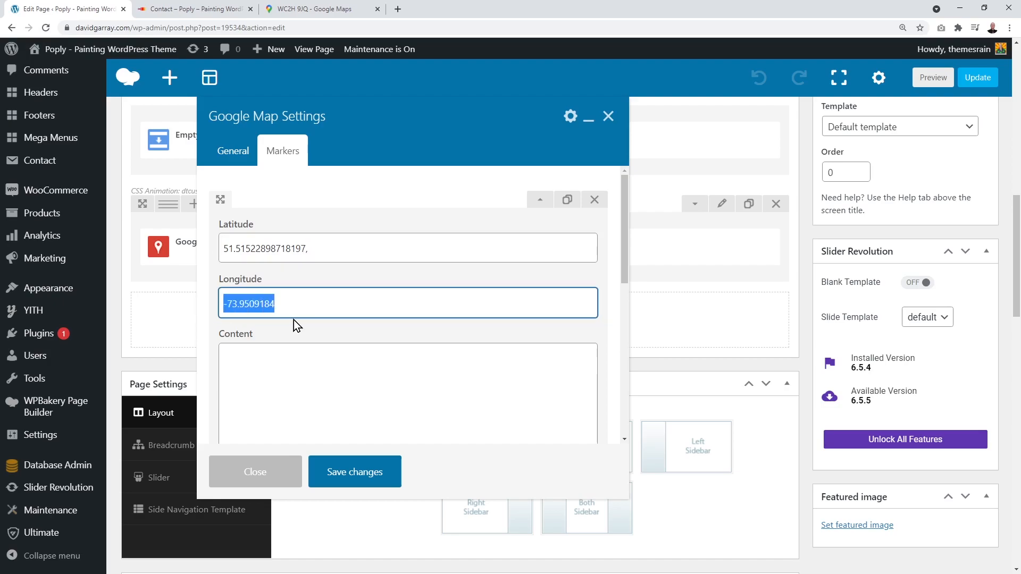
key("ctrl+v")
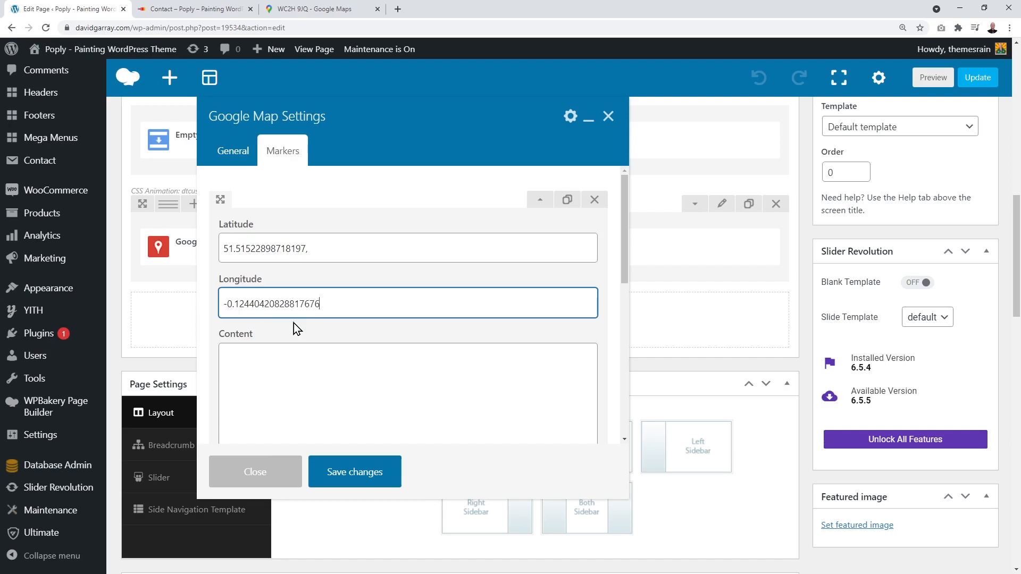
left_click(366, 476)
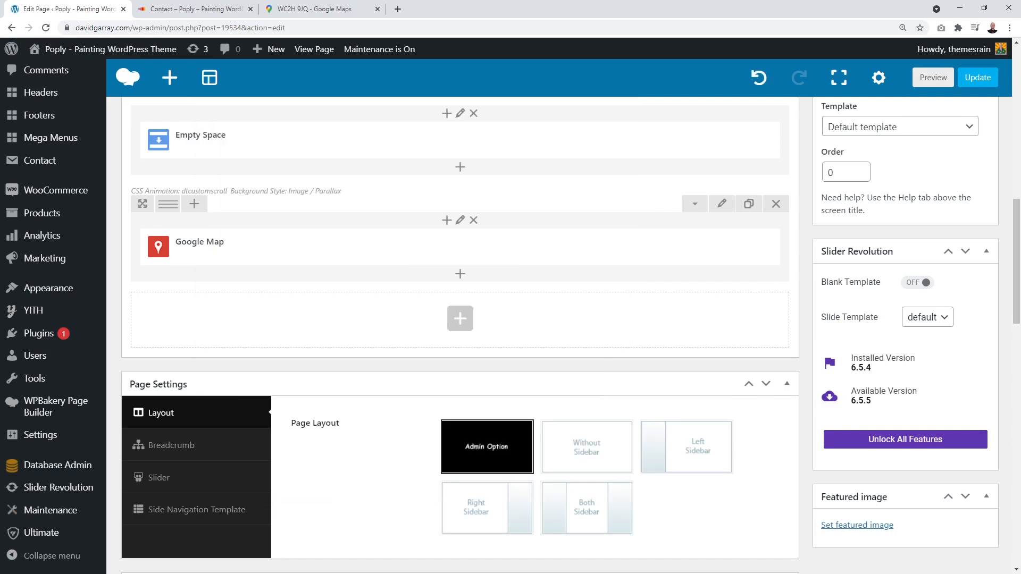
left_click(975, 91)
key("ctrl+Tab")
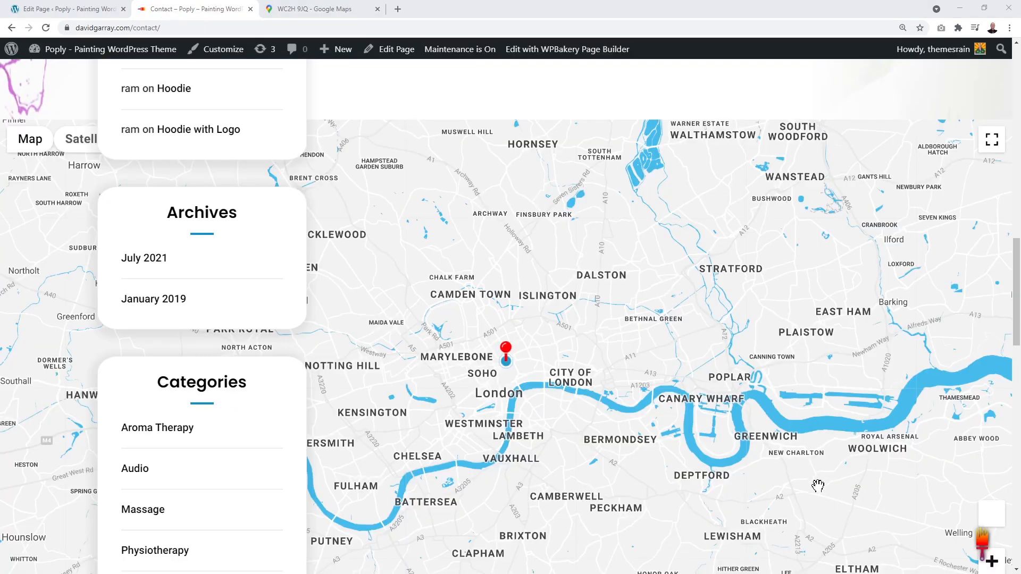
Step: Zoom the live Contact map to street level and compare the marker's spot with Google Maps
scroll(1003, 532, "down", 1)
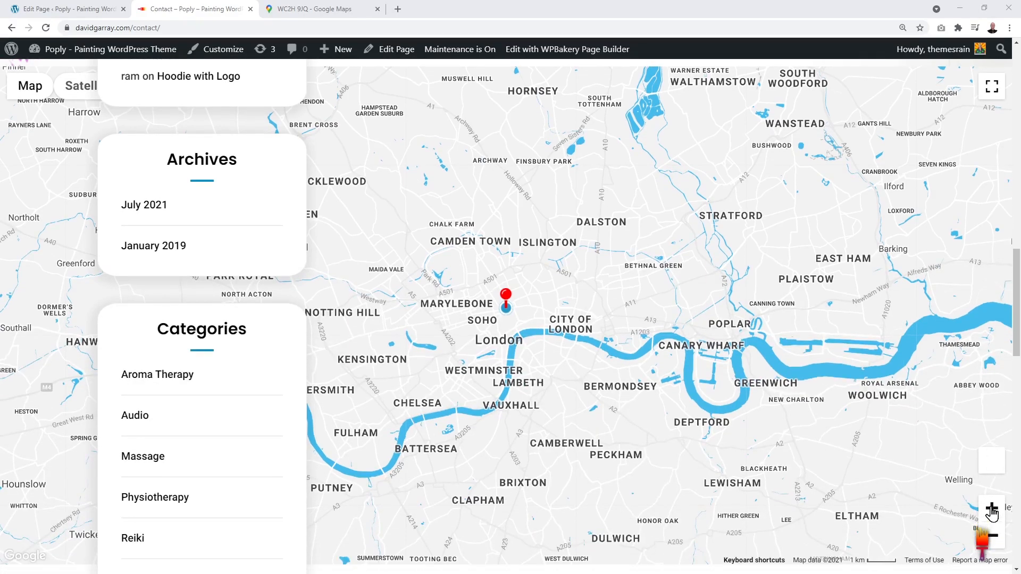
left_click(994, 509)
left_click(993, 509)
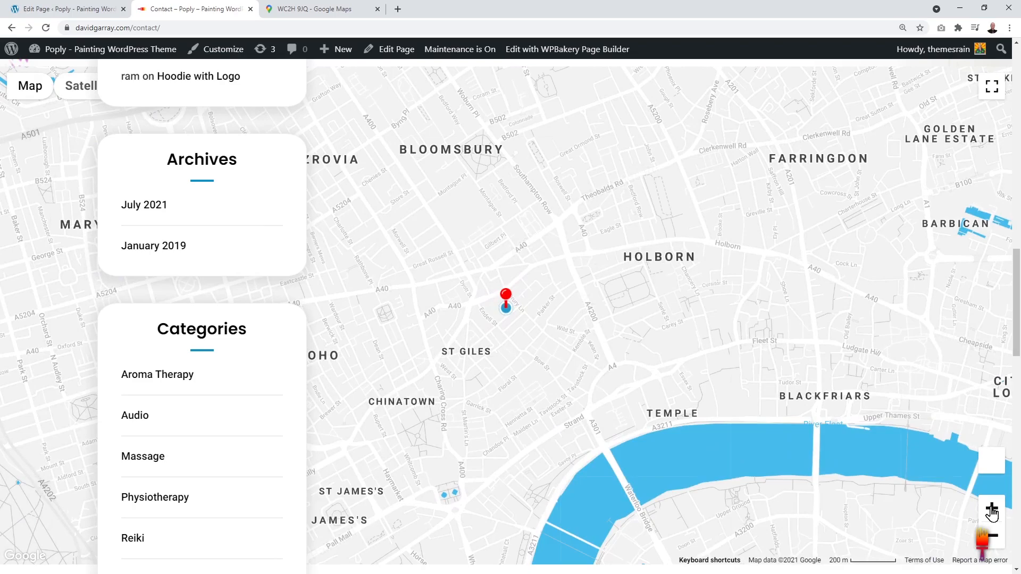
left_click(993, 509)
left_click(992, 509)
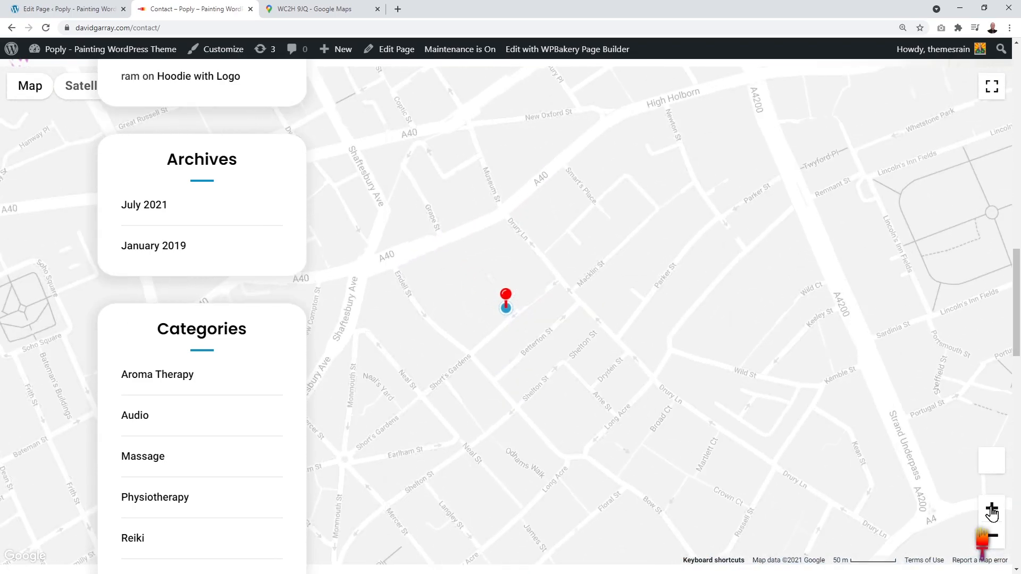
left_click(992, 511)
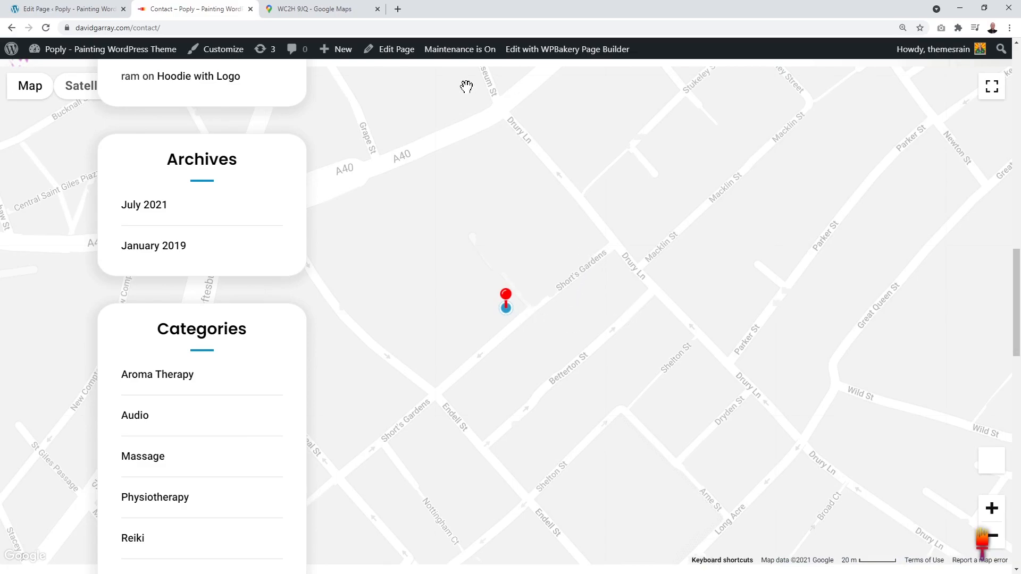
left_click(357, 16)
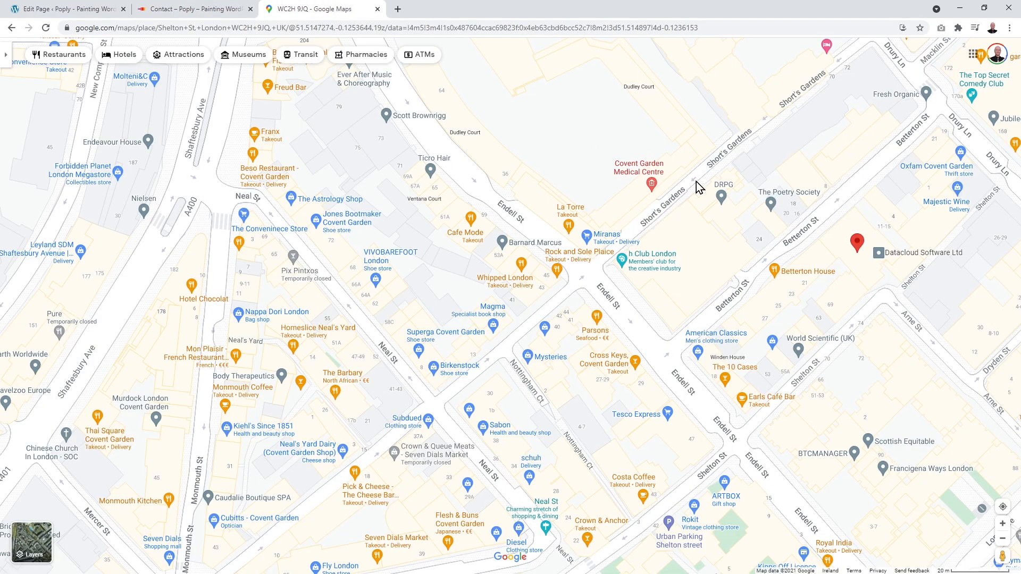
left_click(191, 9)
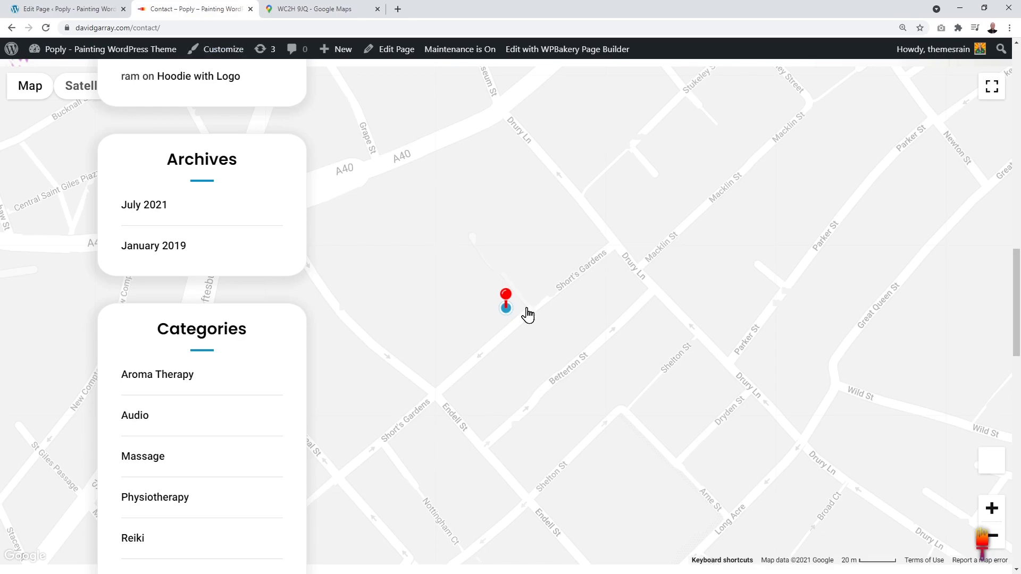
left_click(96, 28)
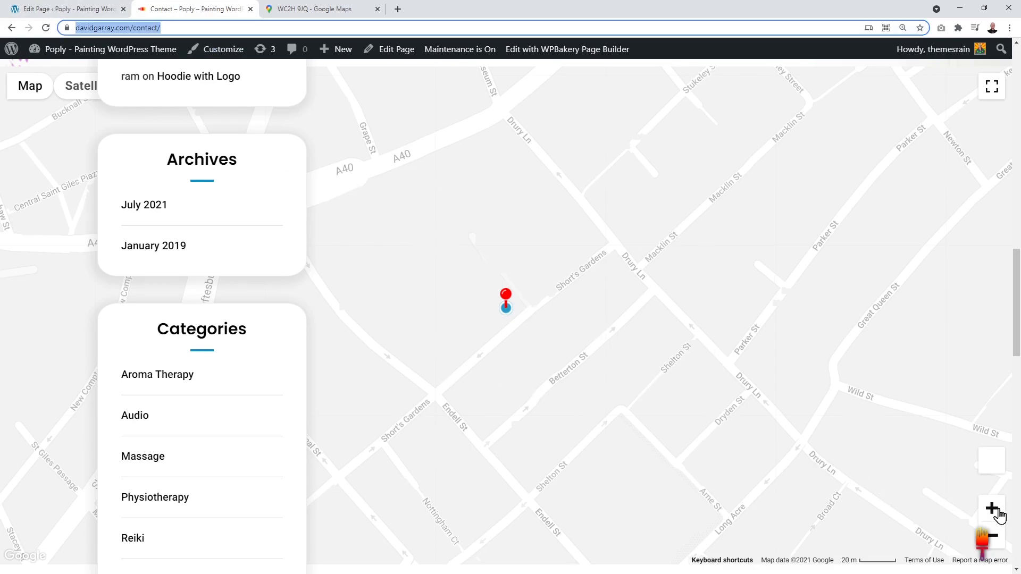
Step: Return to the Edit Page tab and review the Map Zoom Level options in Google Map Settings
left_click(92, 9)
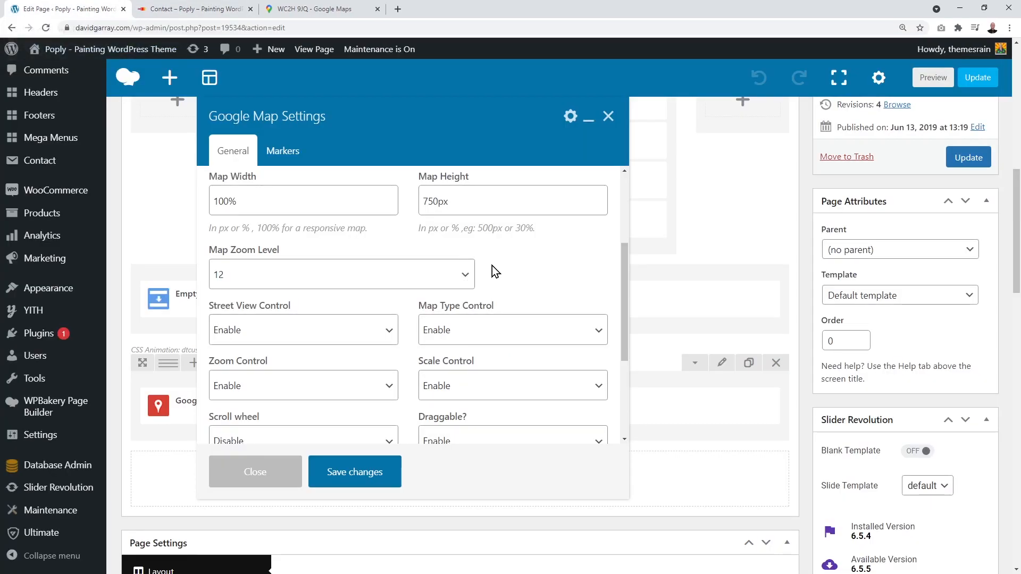
scroll(492, 266, "up", 1)
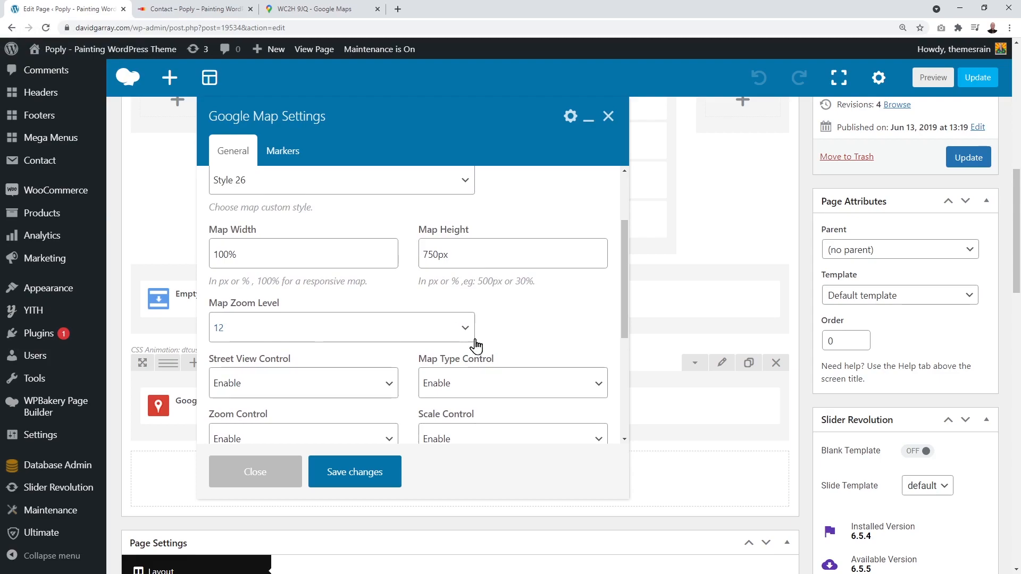
left_click(461, 331)
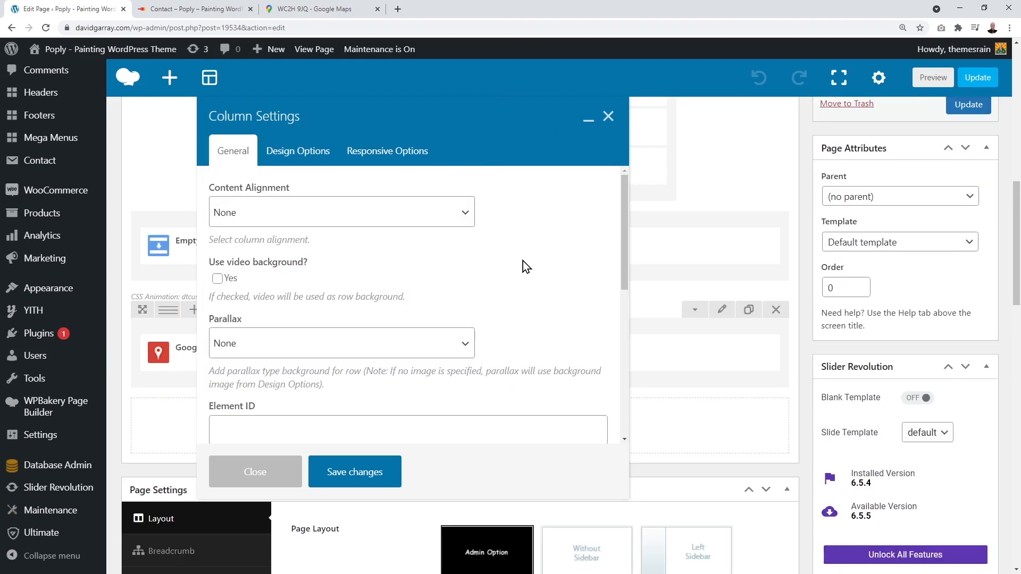
Step: Close the settings dialog without changes and scroll the layout back to the three Contact Info elements
left_click(608, 117)
scroll(681, 252, "up", 5)
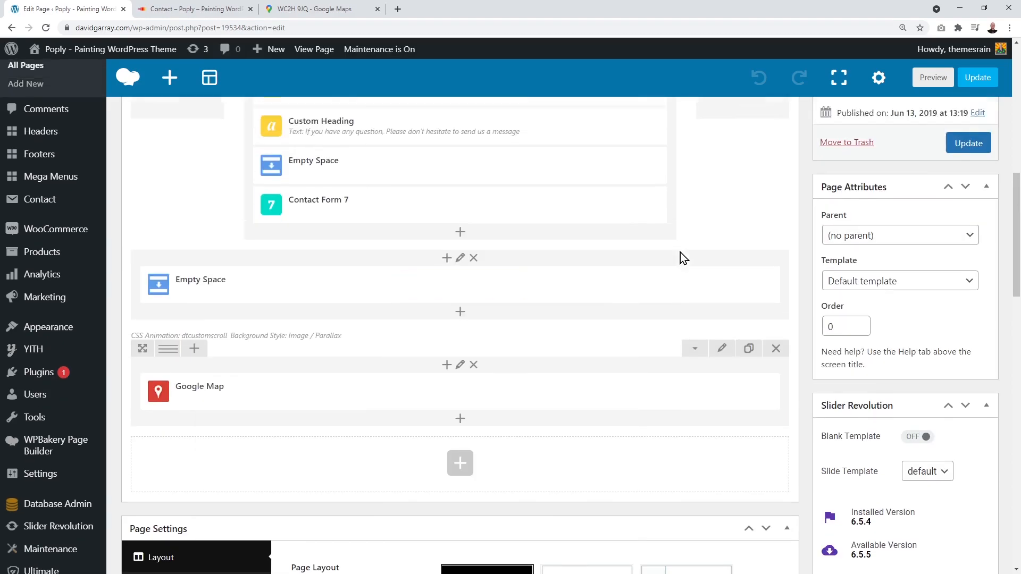
scroll(681, 252, "up", 2)
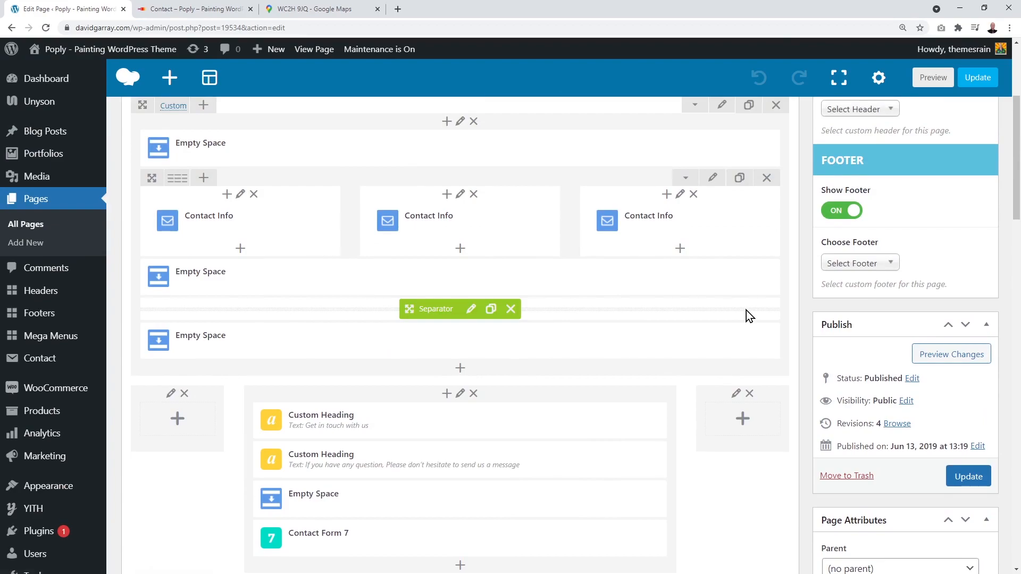
scroll(745, 310, "up", 2)
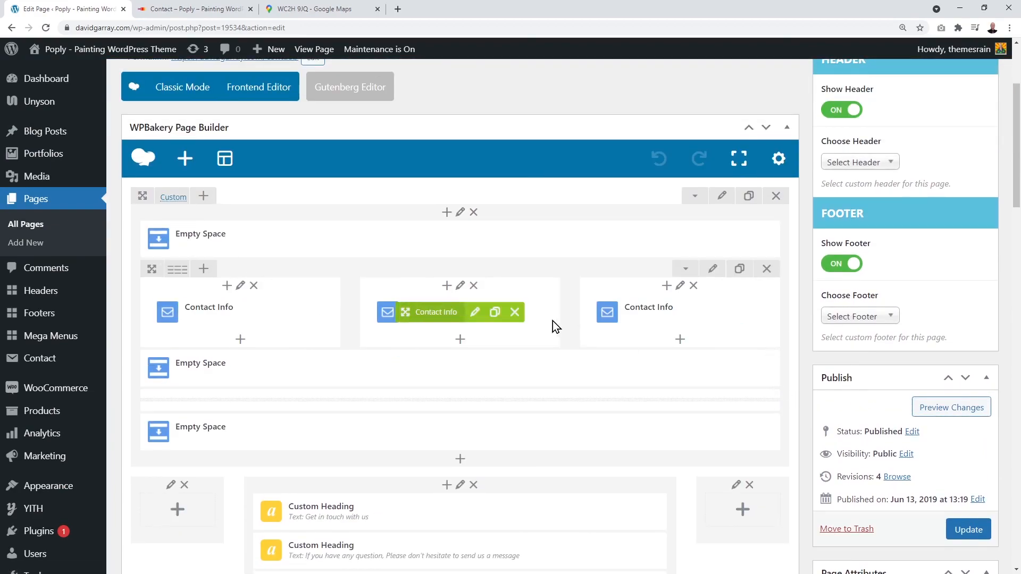
mouse_move(268, 311)
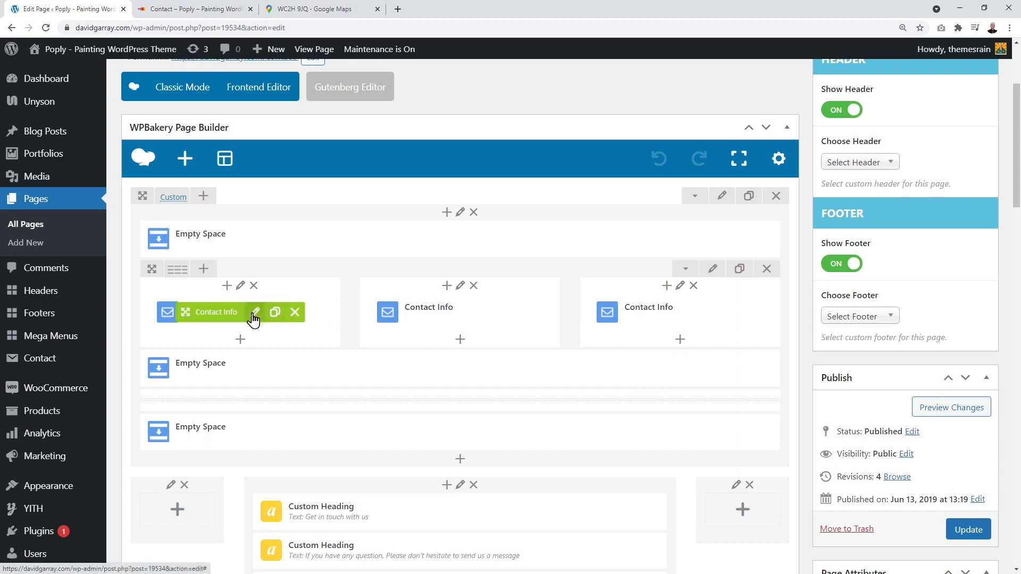
left_click_drag(644, 322, 793, 365)
scroll(809, 339, "down", 3)
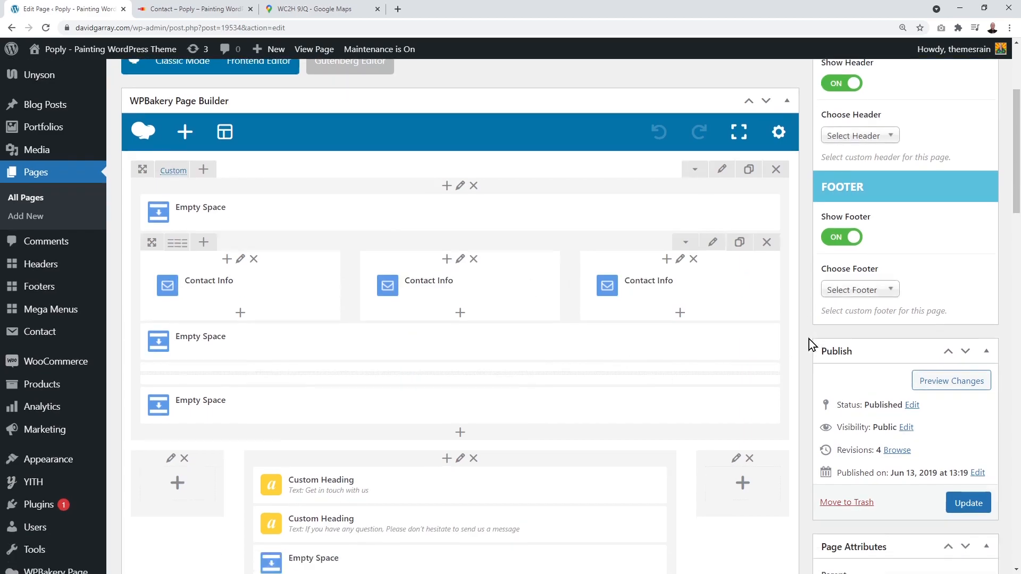